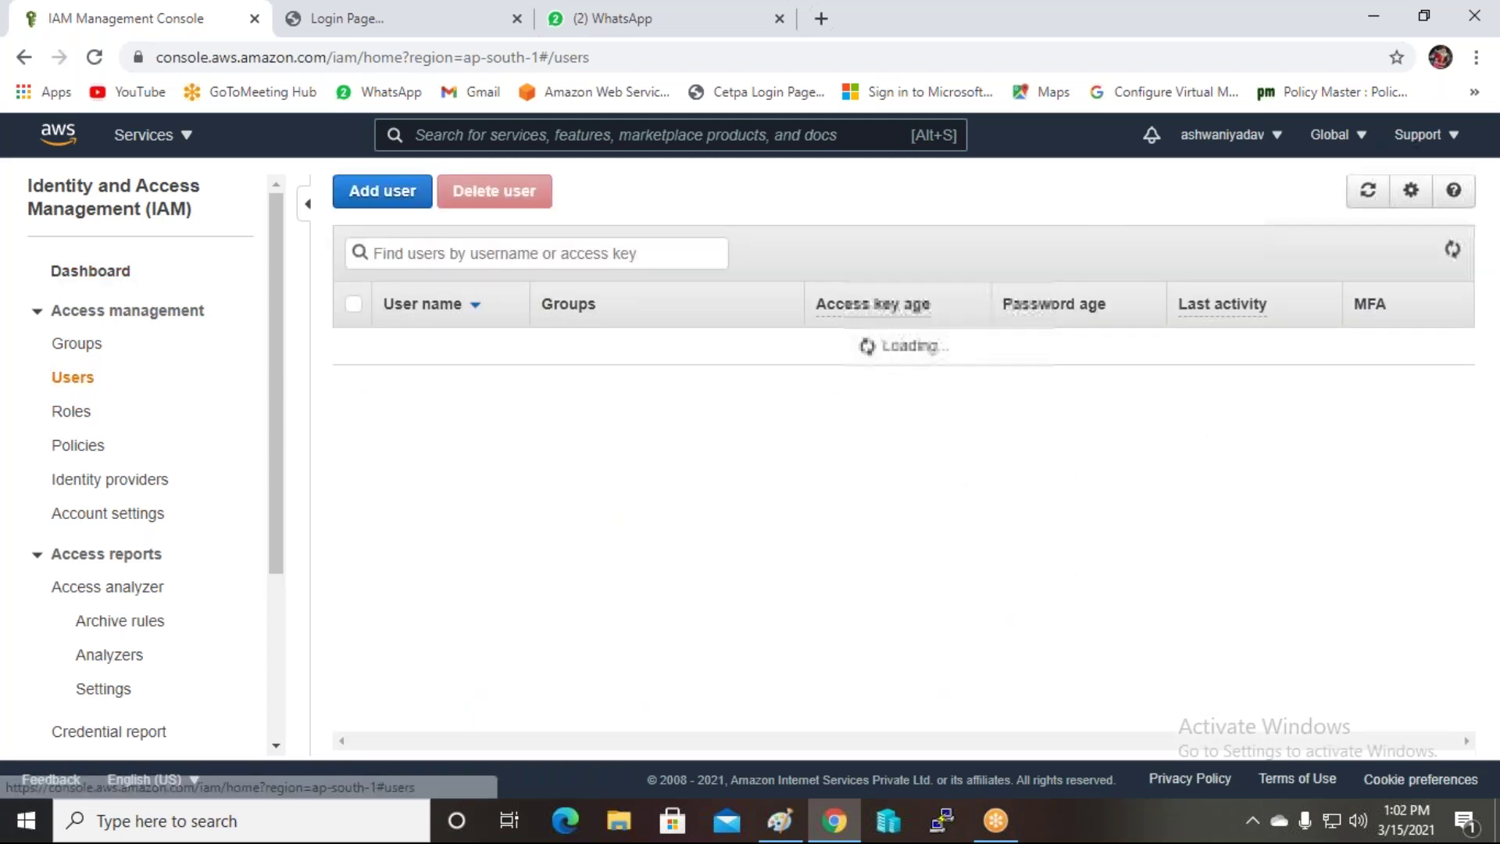
Select all three existing IAM users and confirm their permanent deletion
{"action": "left_click", "coordinate": [354, 304]}
{"action": "left_click", "coordinate": [494, 192]}
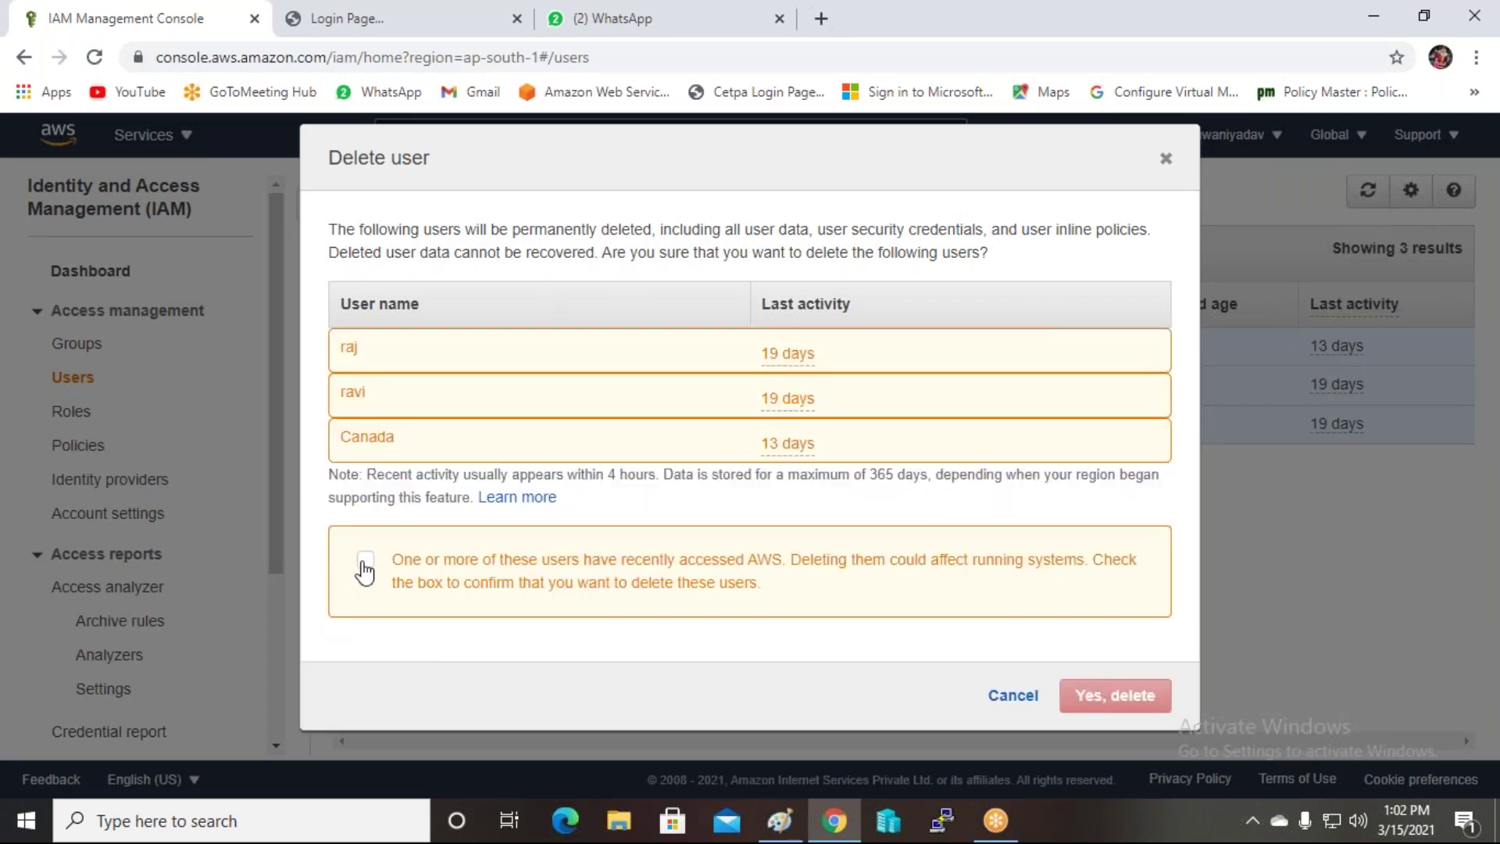
{"action": "left_click", "coordinate": [365, 561]}
{"action": "left_click", "coordinate": [1115, 695]}
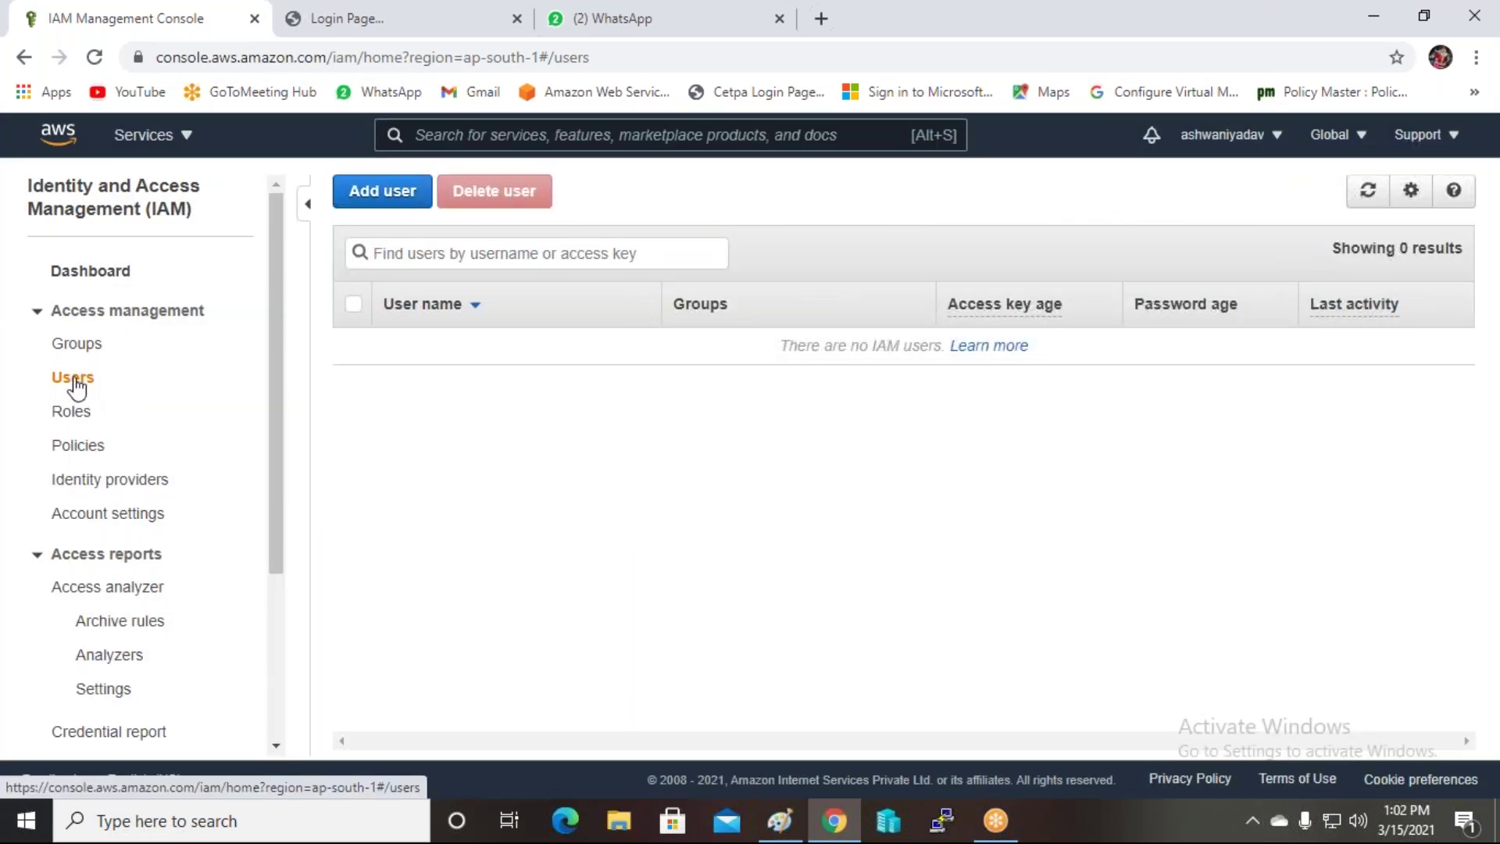
Begin adding users and enter the names ajay, gurmeet, baljeet and rakesh
{"action": "left_click", "coordinate": [369, 194]}
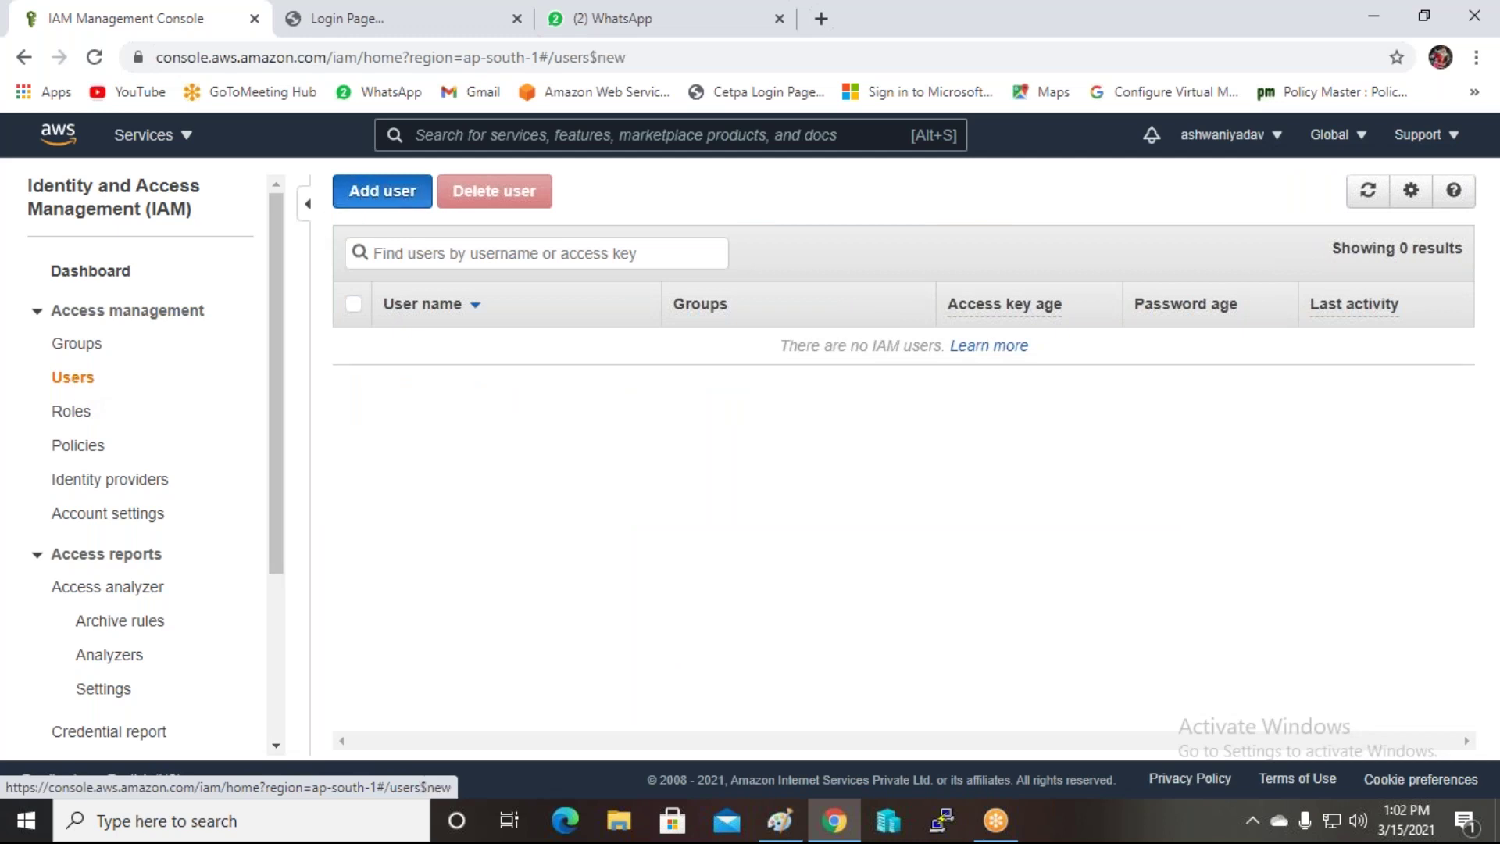
{"action": "left_click", "coordinate": [515, 353]}
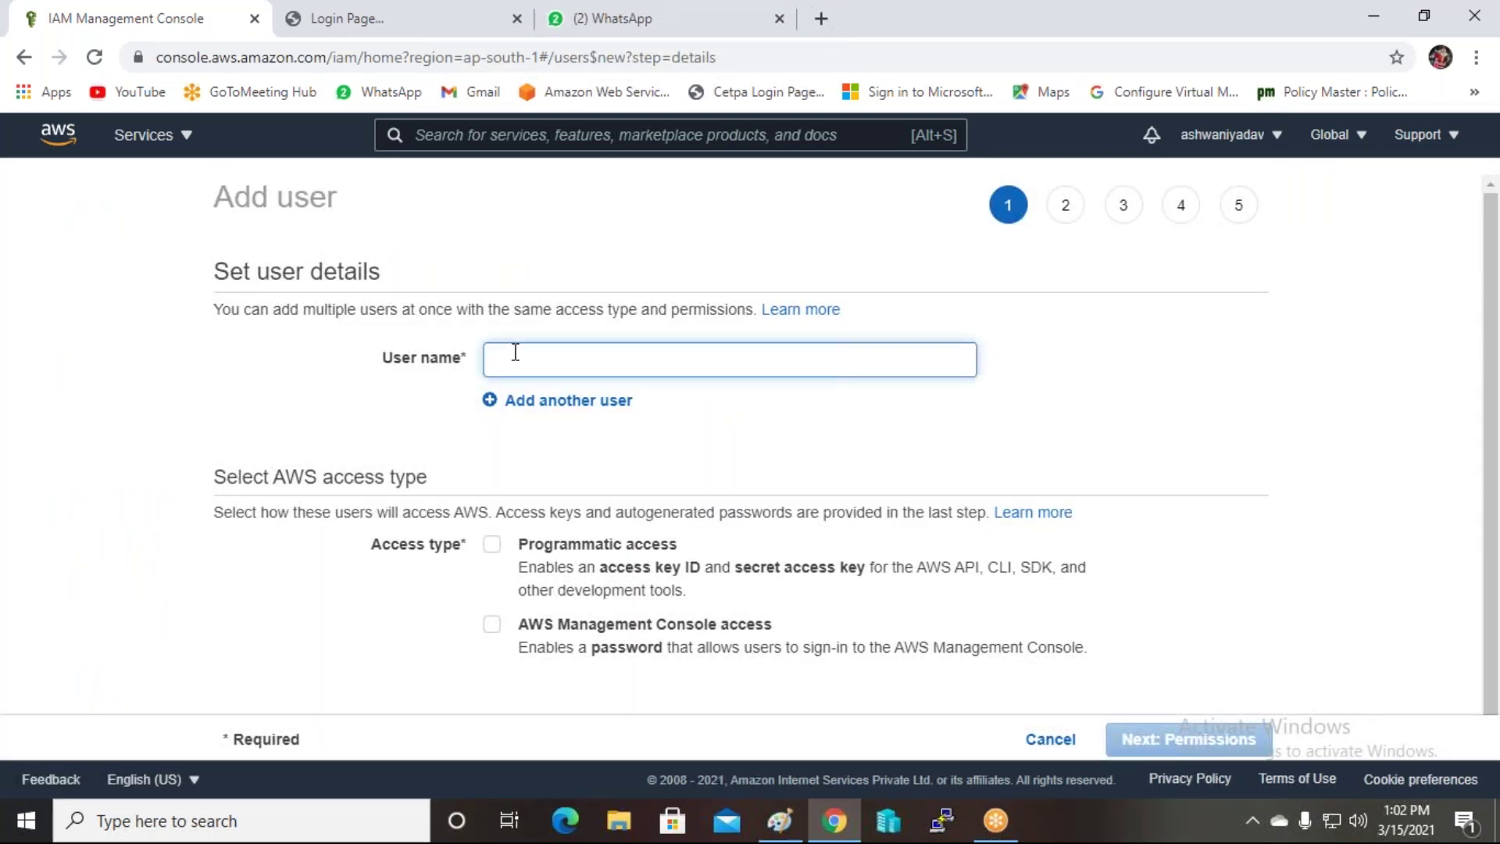
{"action": "type", "text": "ajay"}
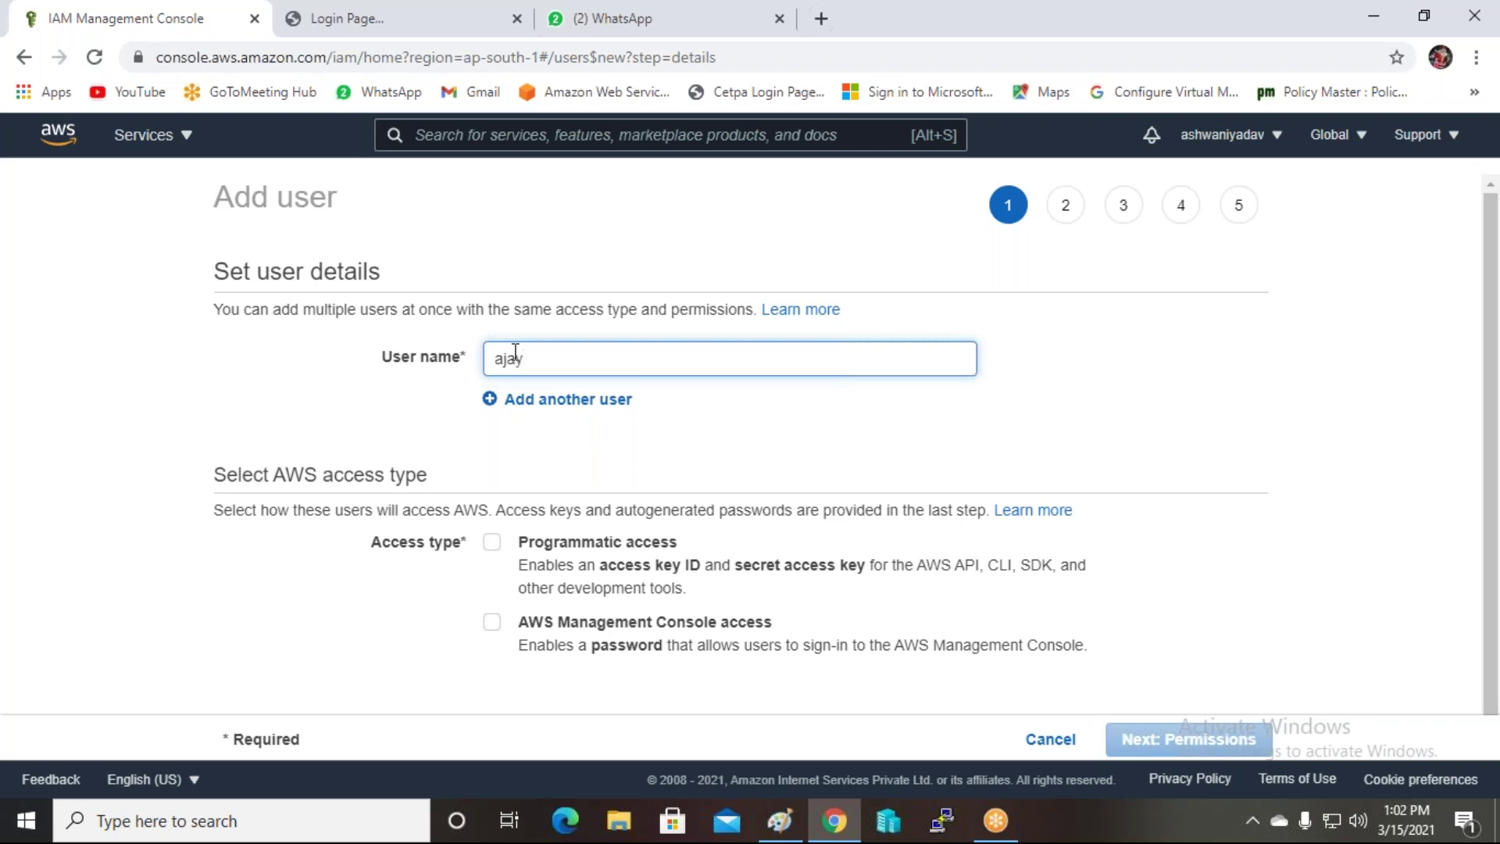
{"action": "left_click", "coordinate": [508, 401]}
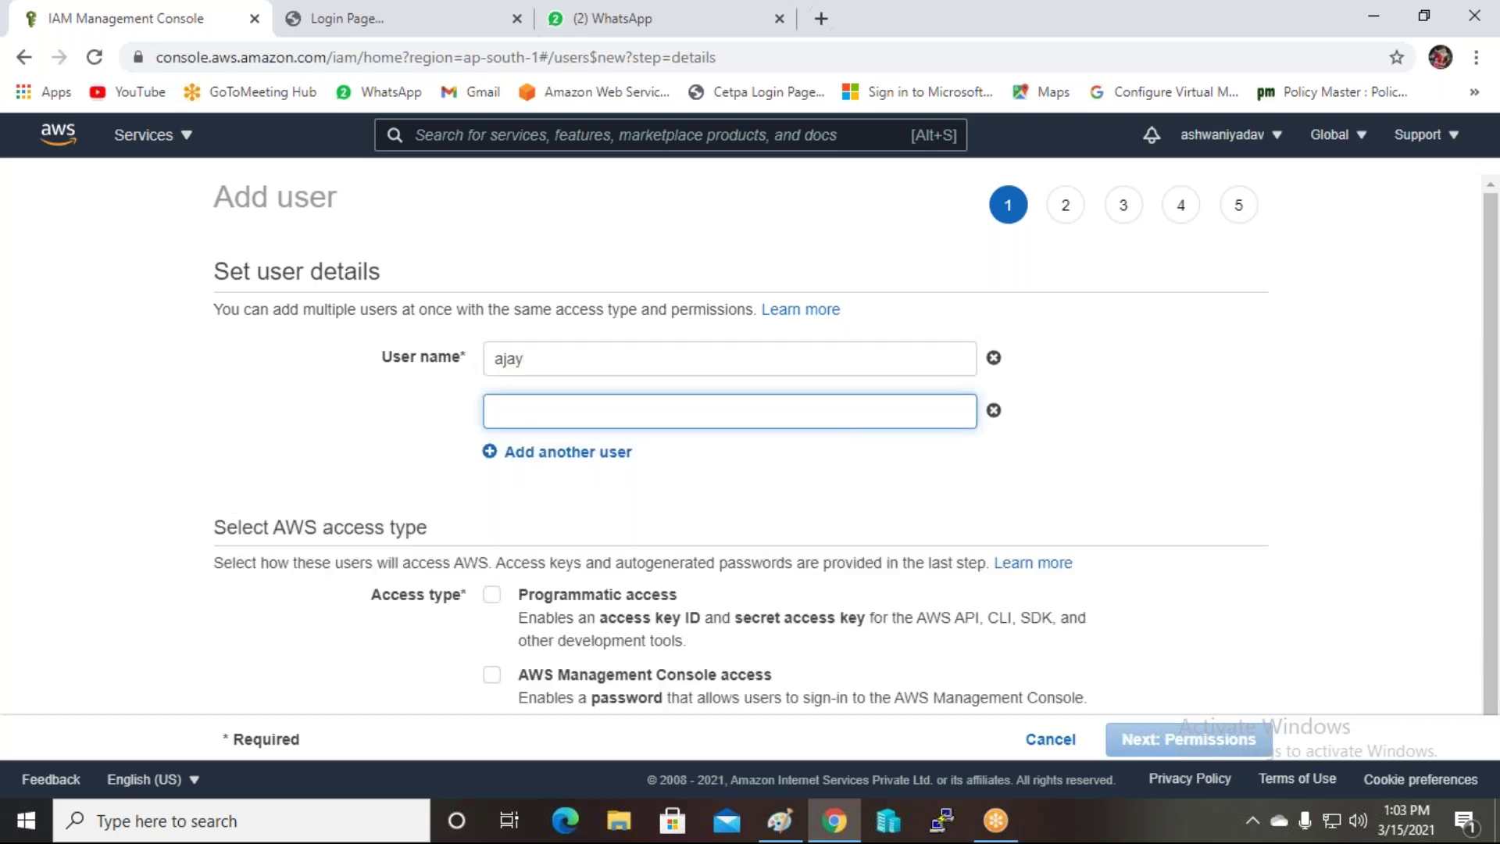
{"action": "type", "text": "gurmeet"}
{"action": "left_click", "coordinate": [487, 455]}
{"action": "type", "text": "balj"}
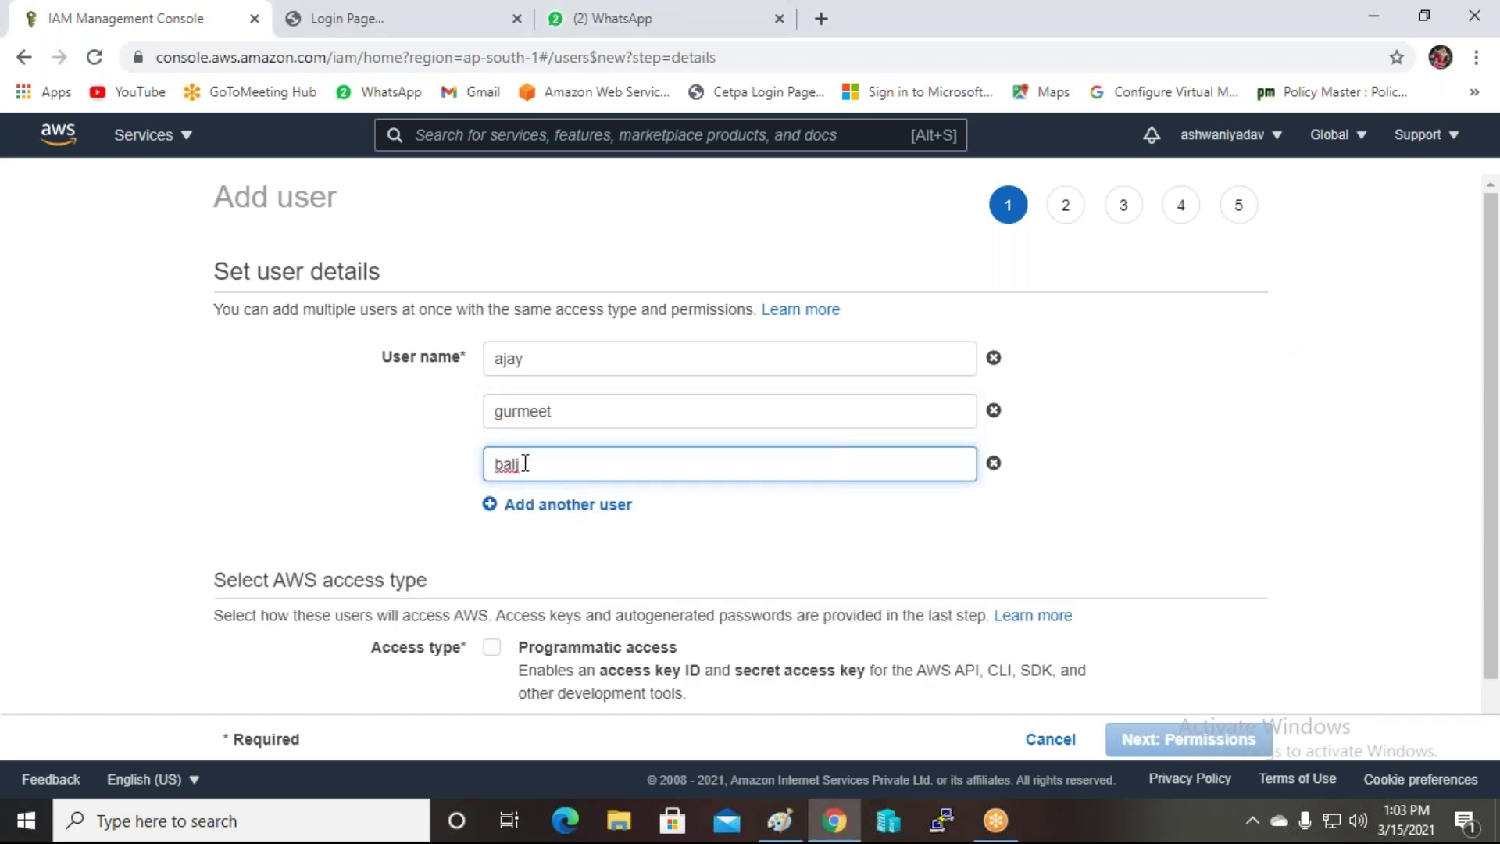
{"action": "type", "text": "eet"}
{"action": "left_click", "coordinate": [497, 504]}
{"action": "type", "text": "rakesh"}
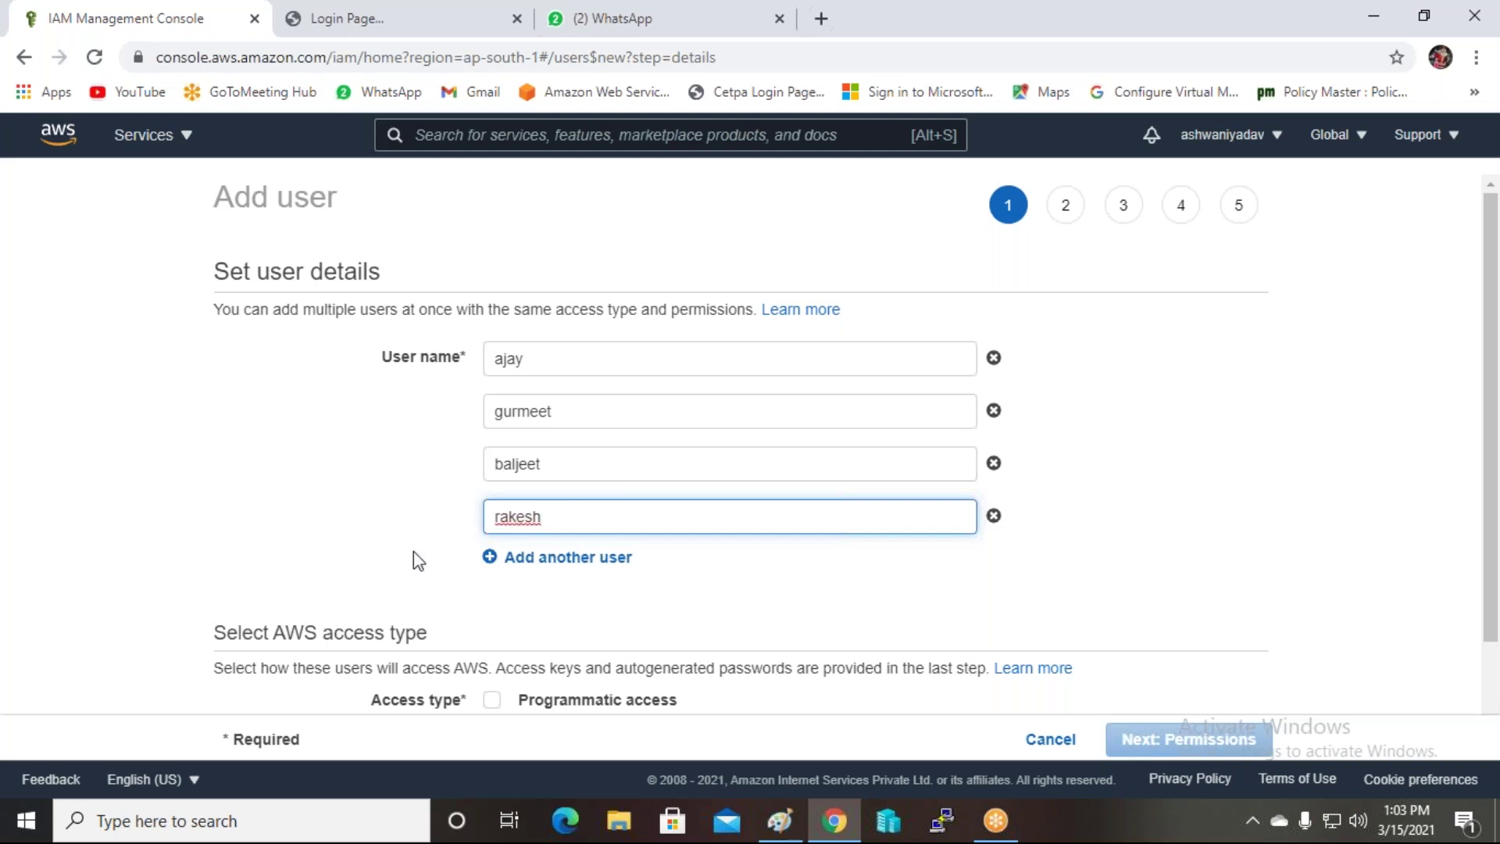
Enable programmatic and console access with a custom console password
{"action": "scroll", "coordinate": [342, 559], "scroll_direction": "down", "scroll_amount": 2}
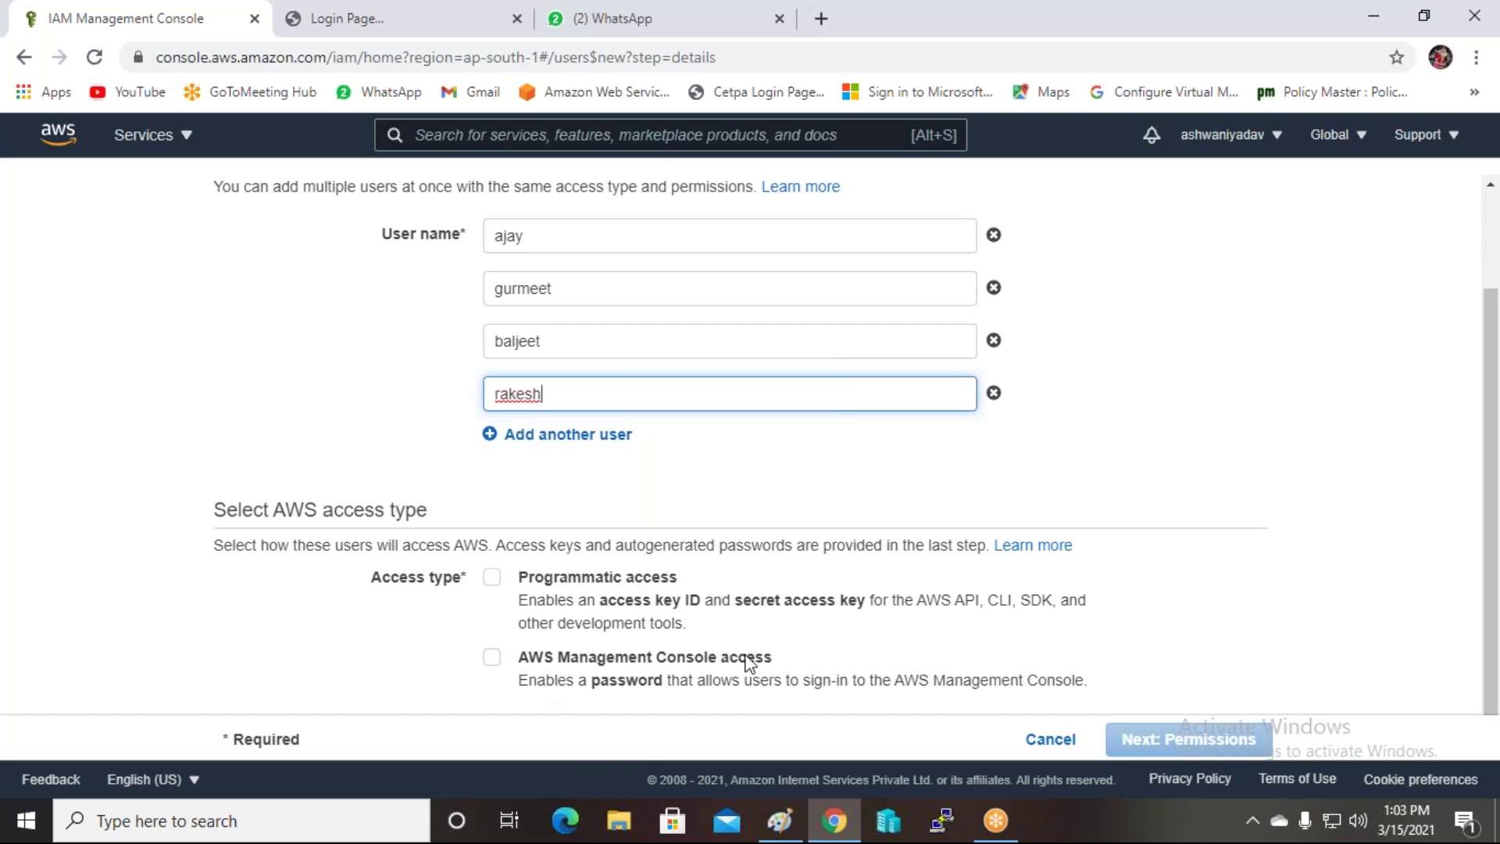
{"action": "left_click", "coordinate": [492, 580]}
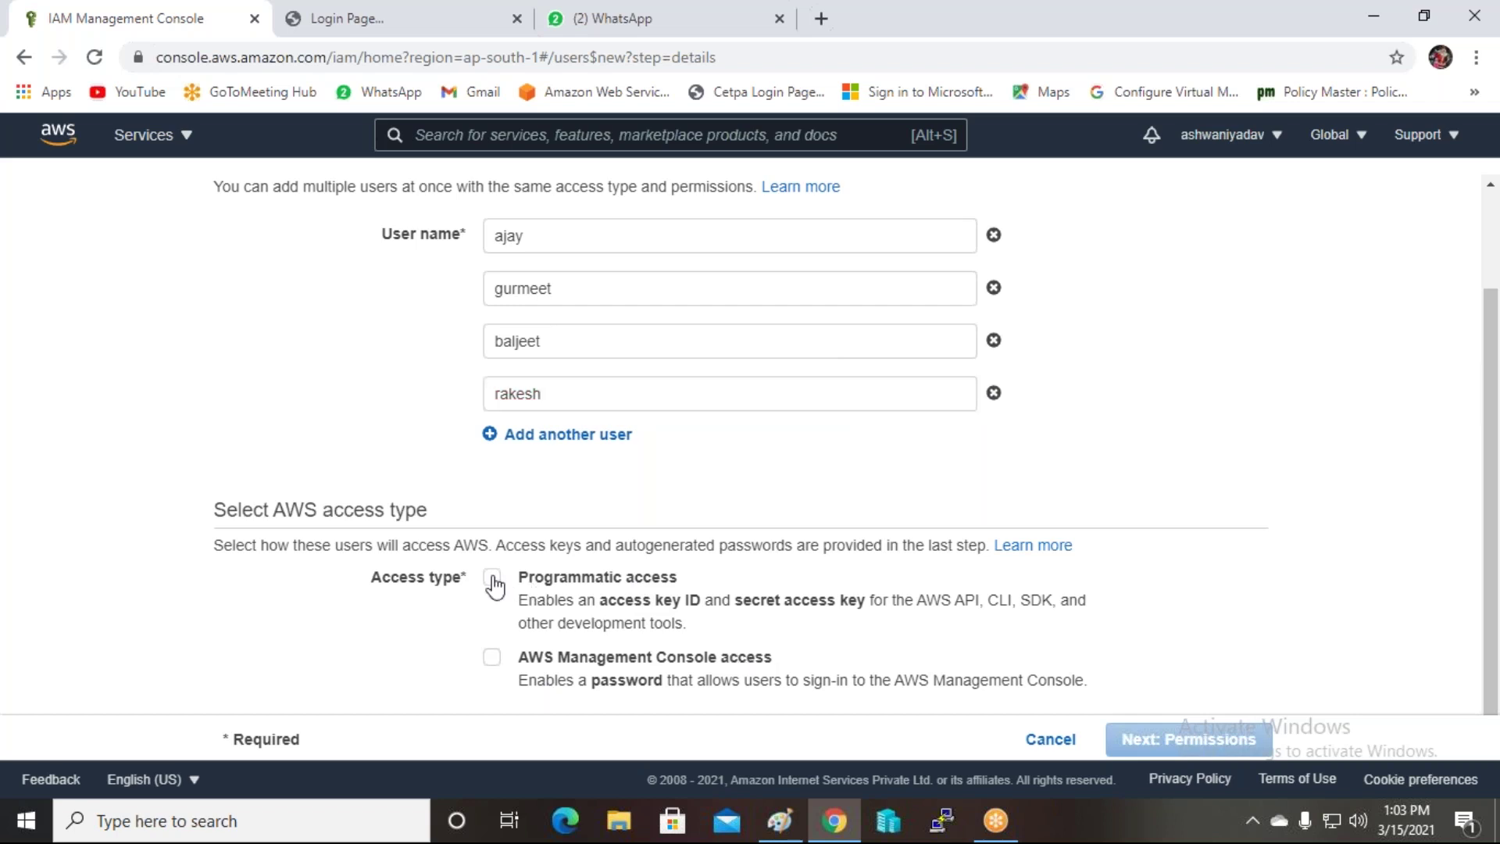
{"action": "left_click", "coordinate": [491, 659]}
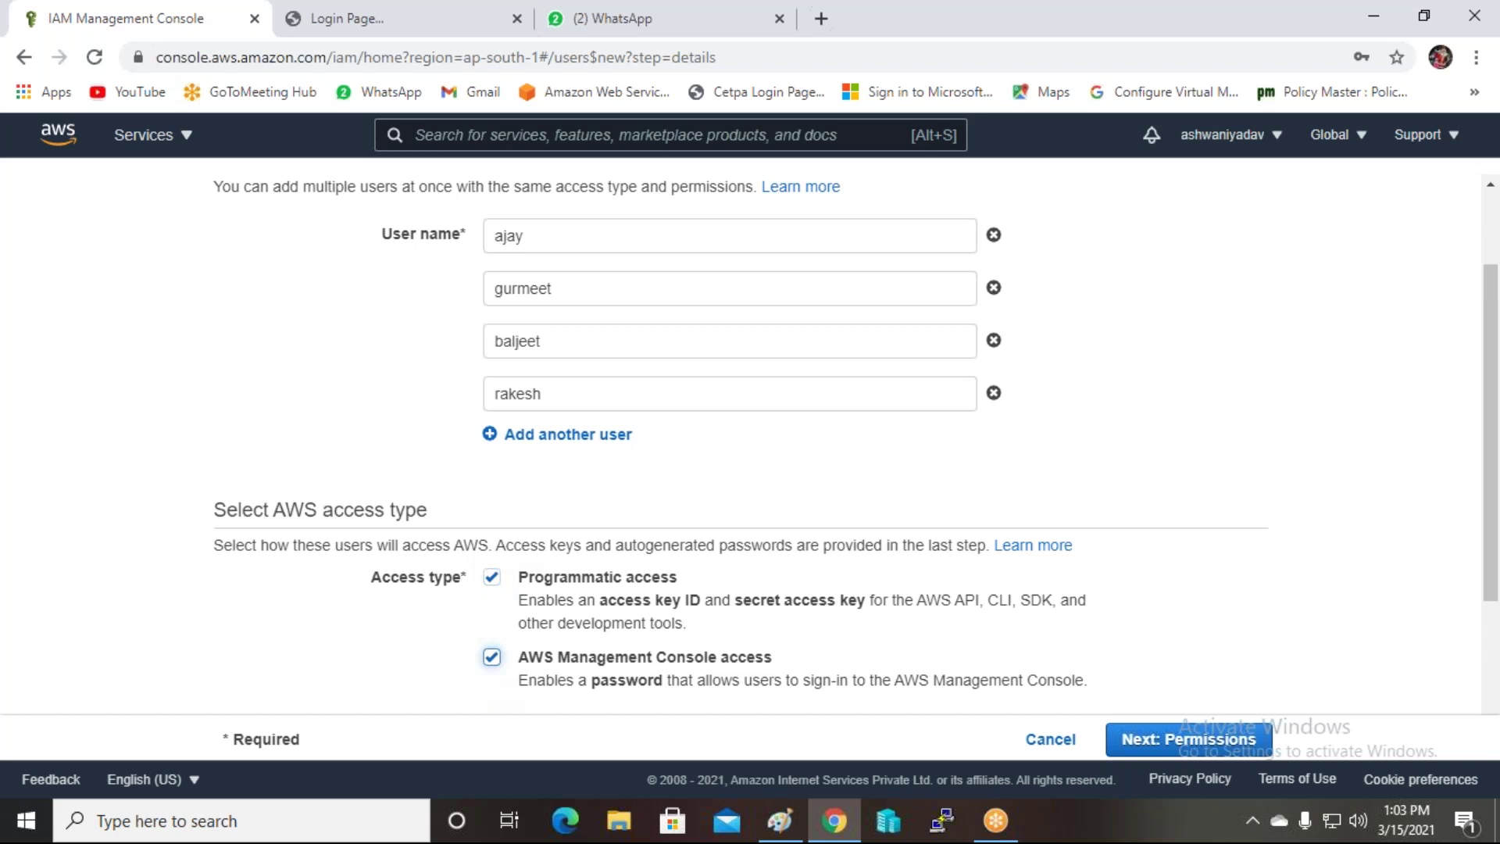
{"action": "scroll", "coordinate": [425, 485], "scroll_direction": "down", "scroll_amount": 3}
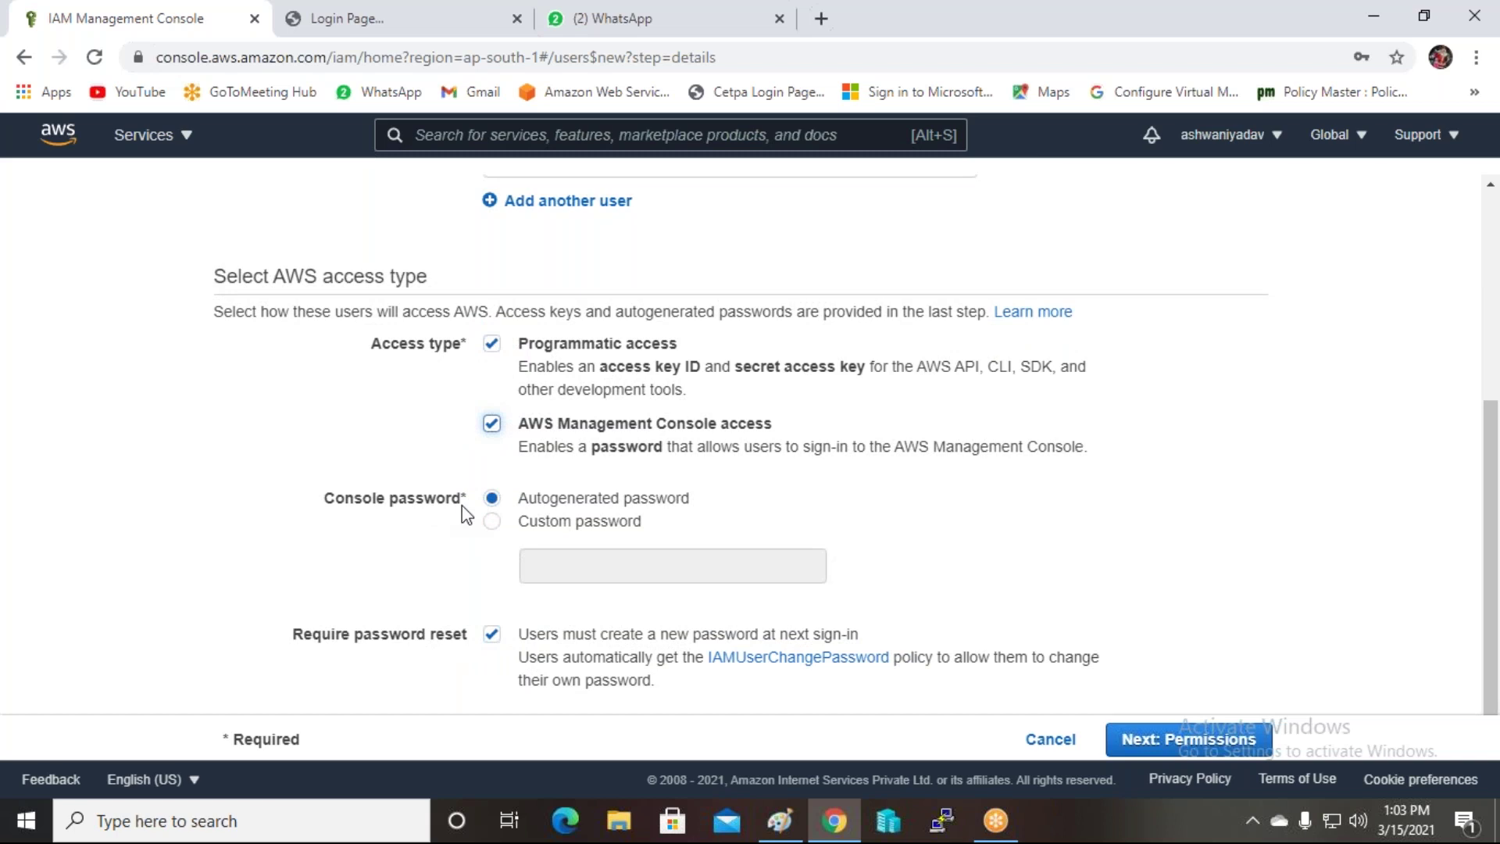
{"action": "left_click", "coordinate": [553, 523]}
{"action": "left_click", "coordinate": [552, 566]}
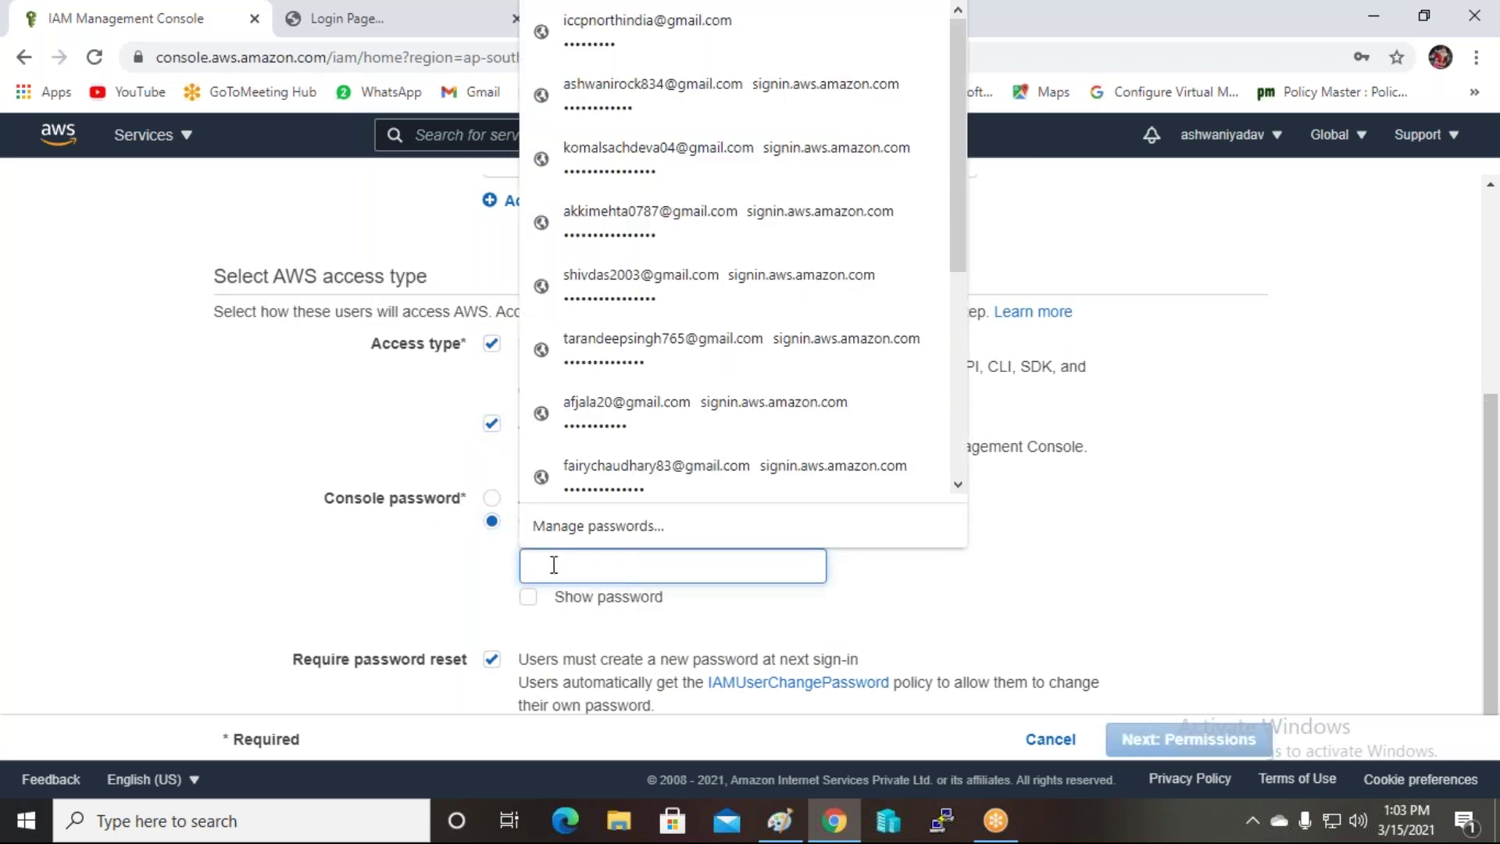
{"action": "type", "text": "a•••••••"}
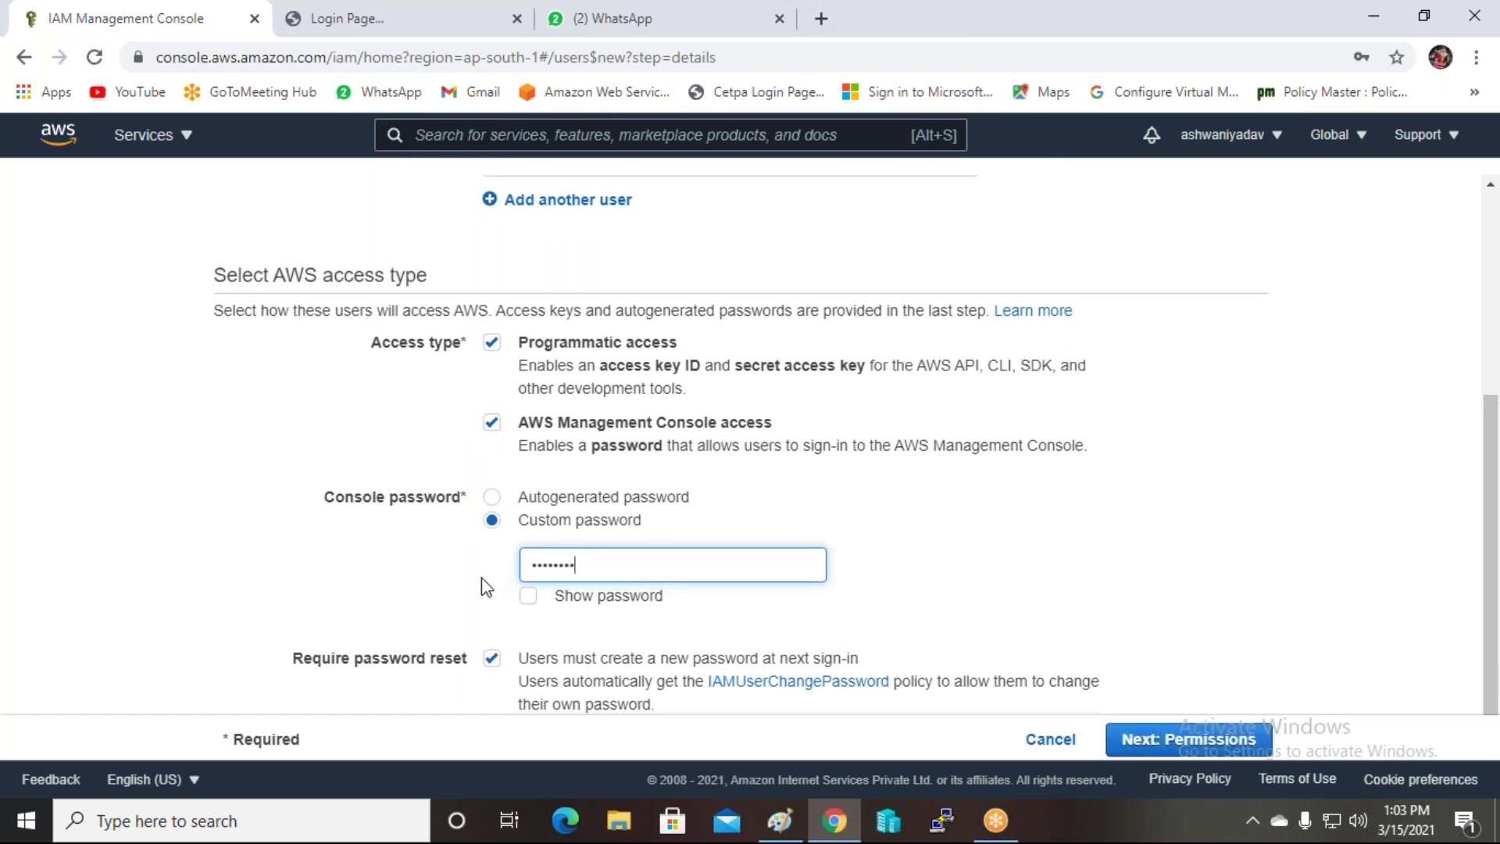
{"action": "scroll", "coordinate": [465, 621], "scroll_direction": "down", "scroll_amount": 1}
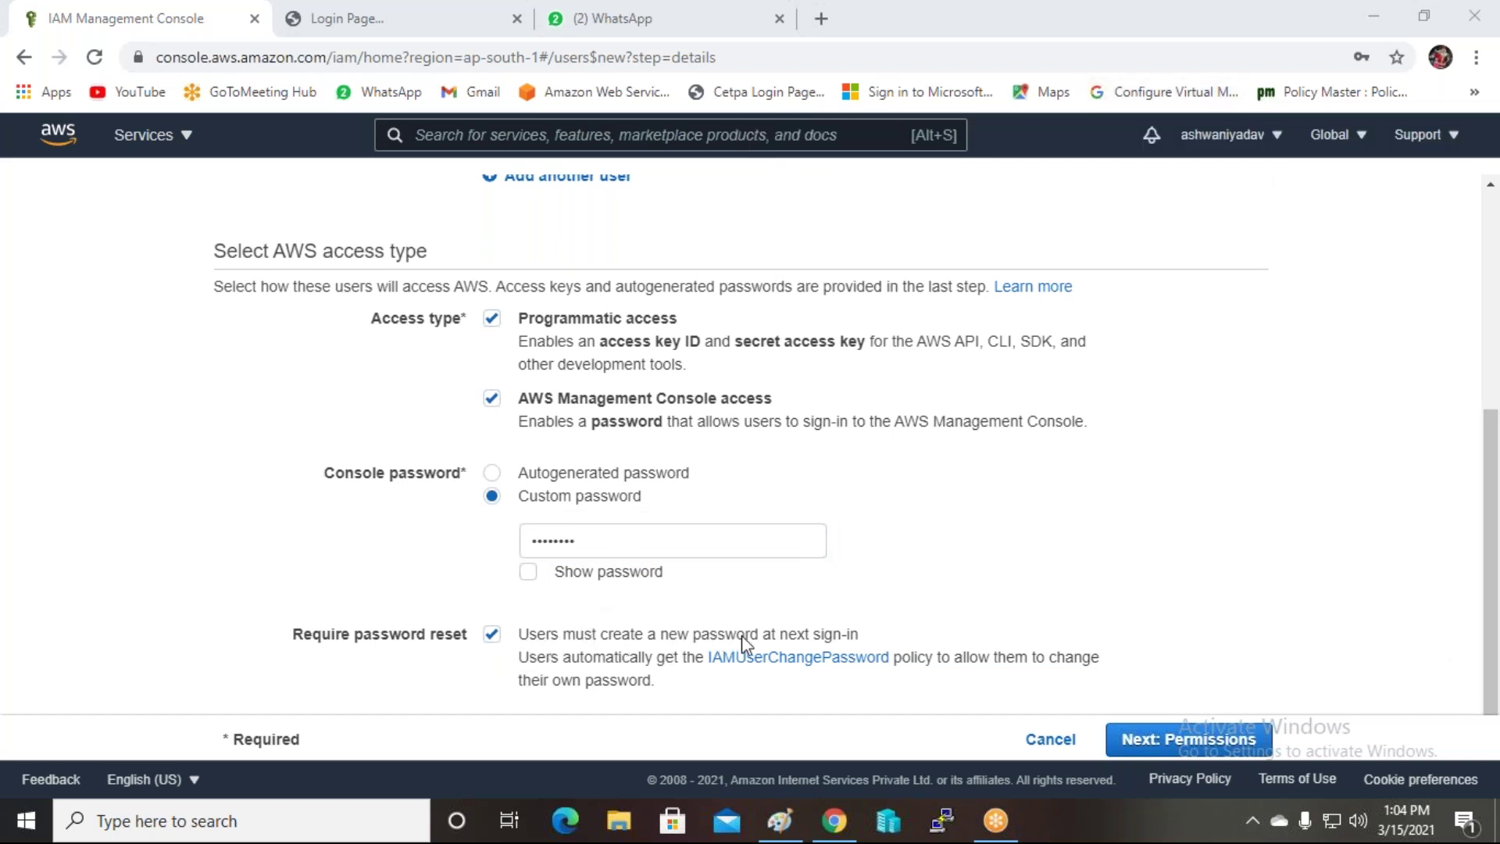
Skip groups and tags, create the four users, and close the success page
{"action": "left_click", "coordinate": [1160, 740]}
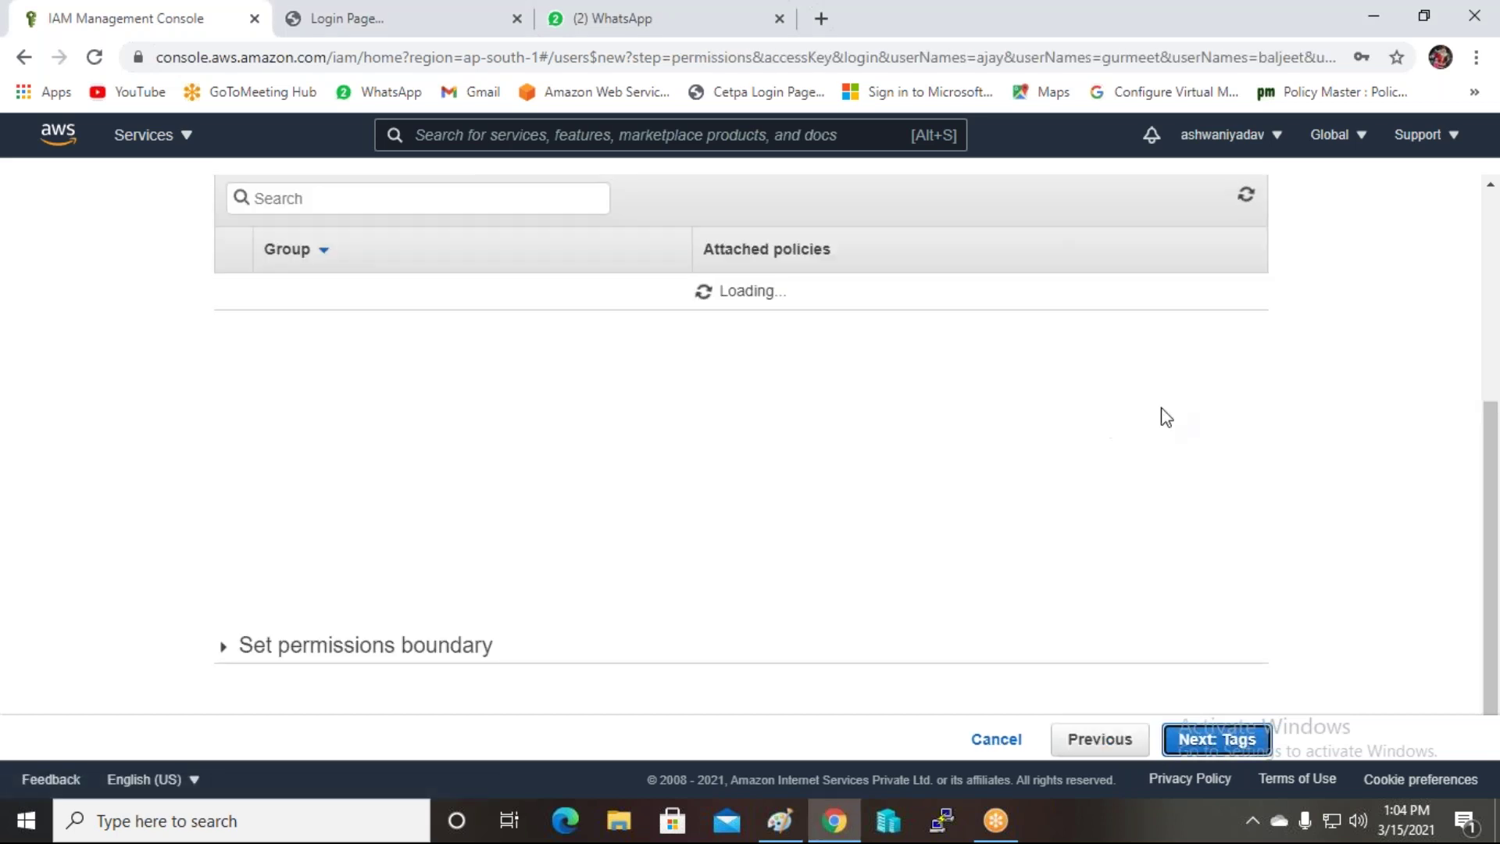
{"action": "left_click", "coordinate": [1211, 750]}
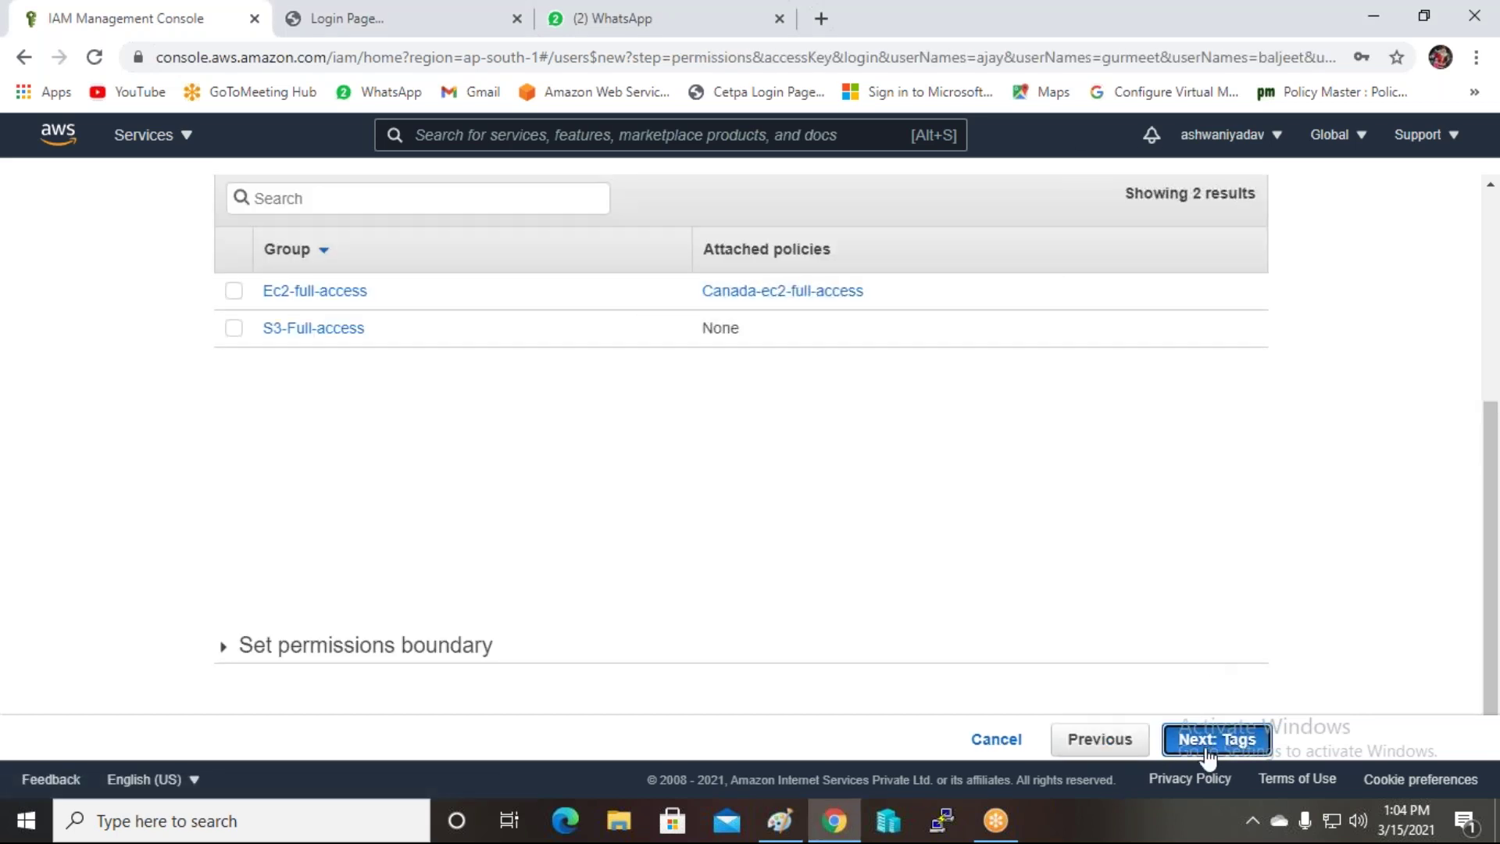
{"action": "left_click", "coordinate": [1162, 745]}
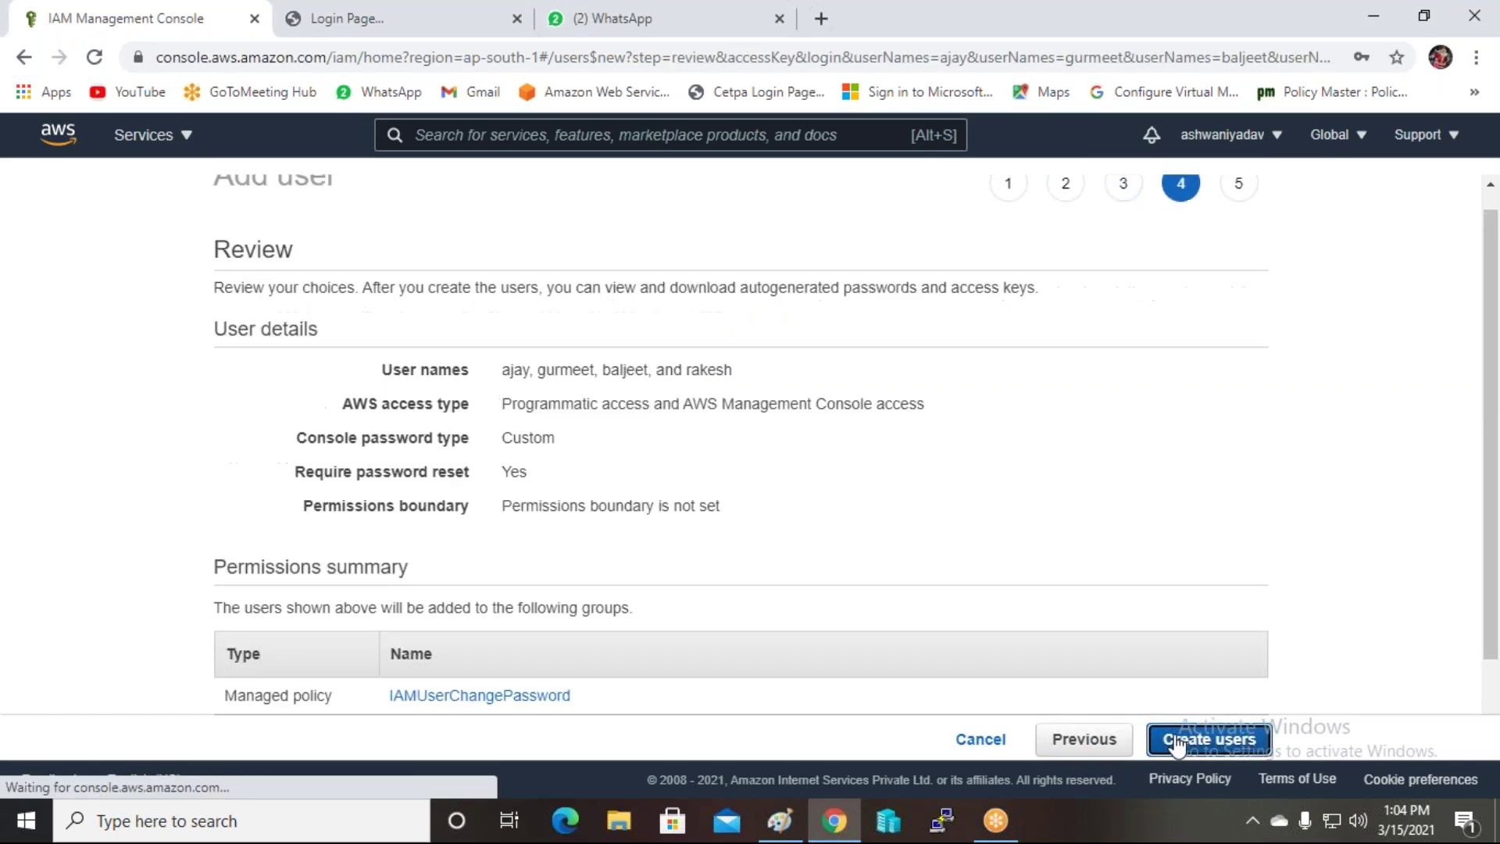
{"action": "left_click", "coordinate": [1163, 743]}
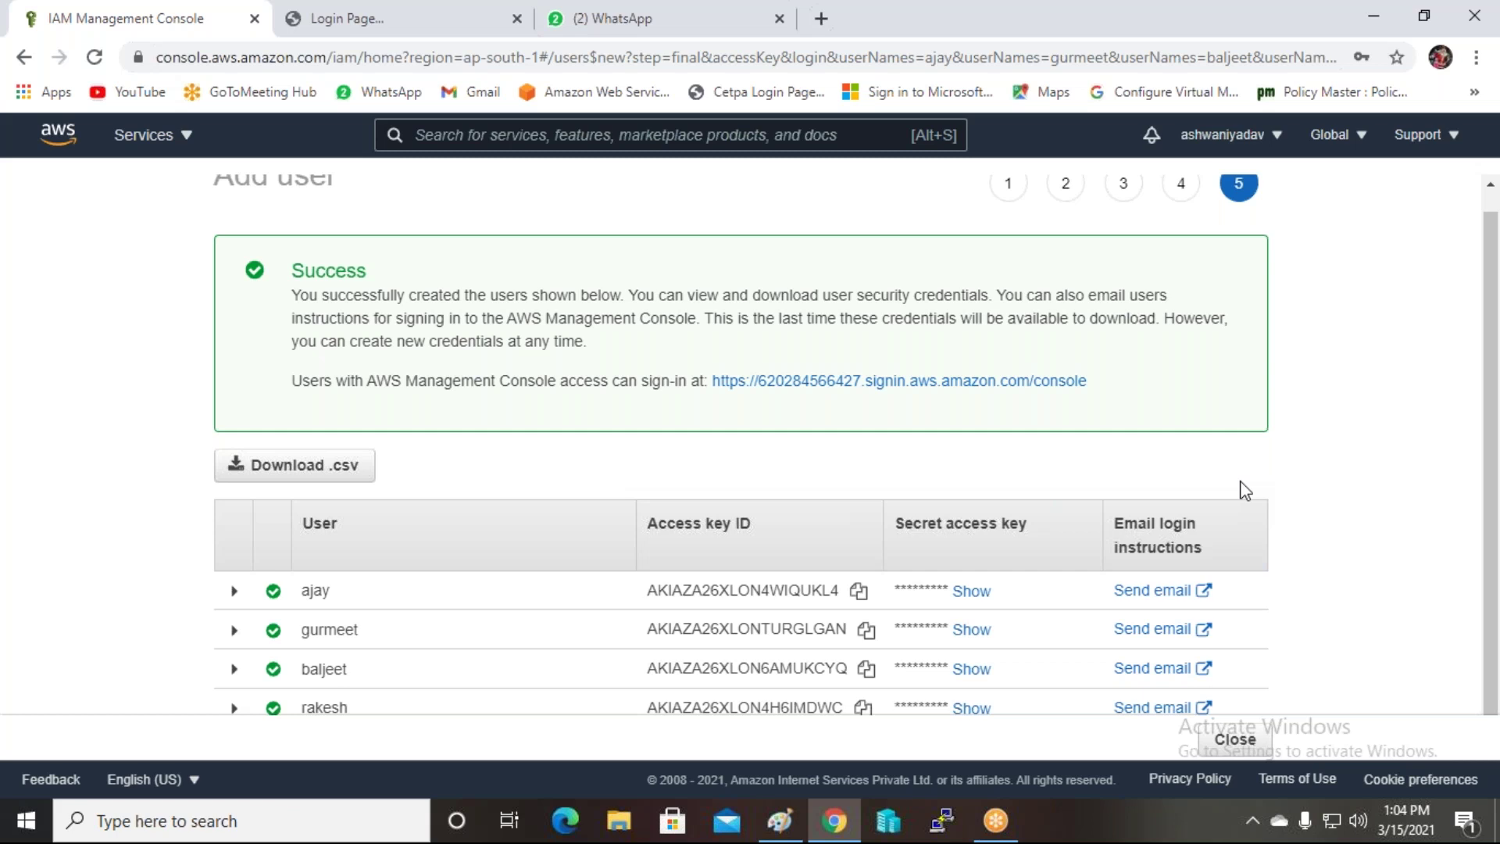
{"action": "scroll", "coordinate": [328, 469], "scroll_direction": "down", "scroll_amount": 1}
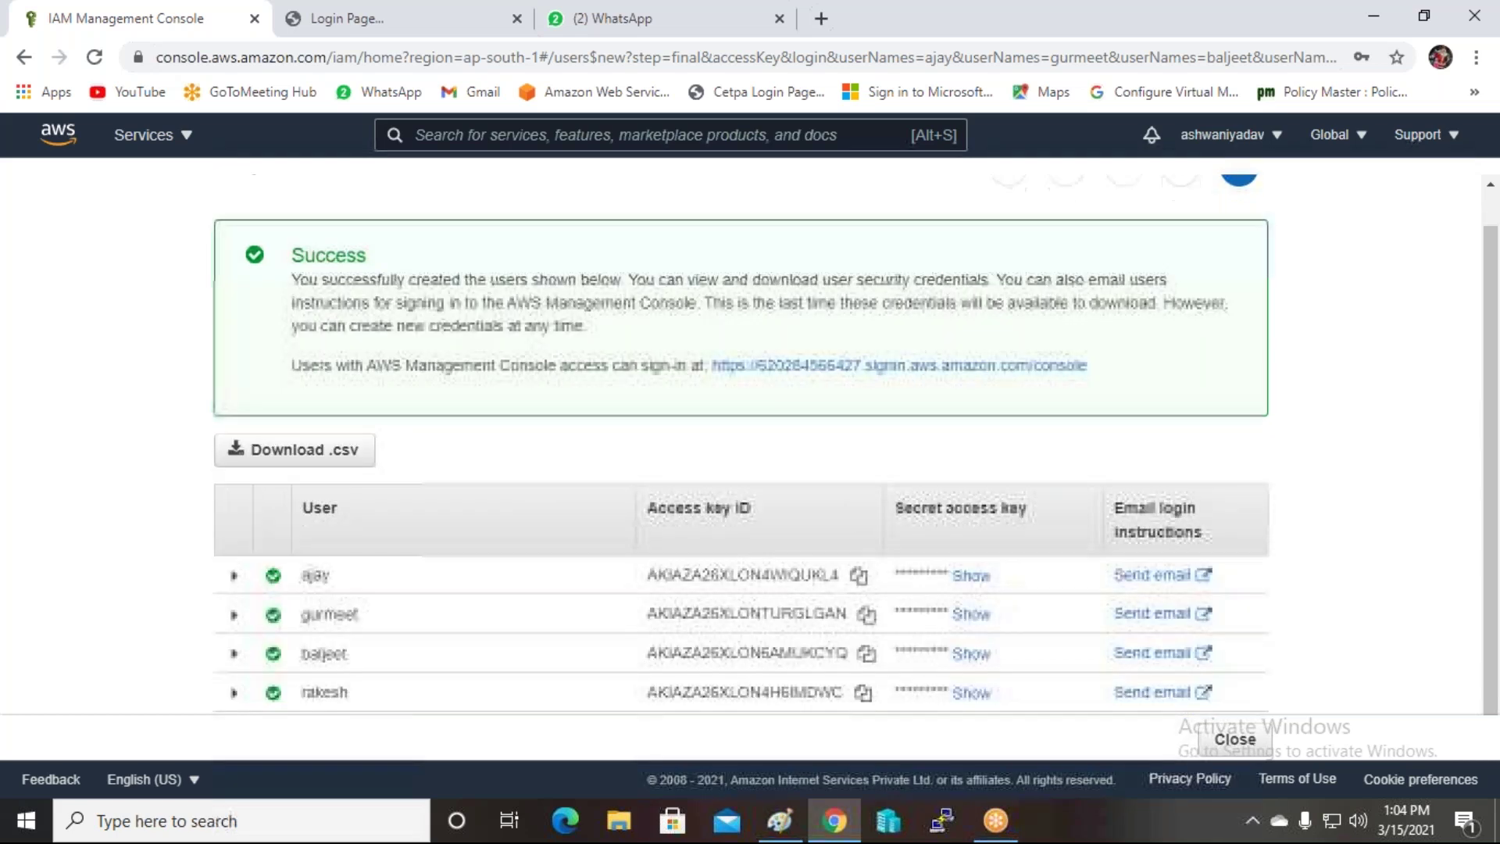
{"action": "left_click", "coordinate": [1234, 738]}
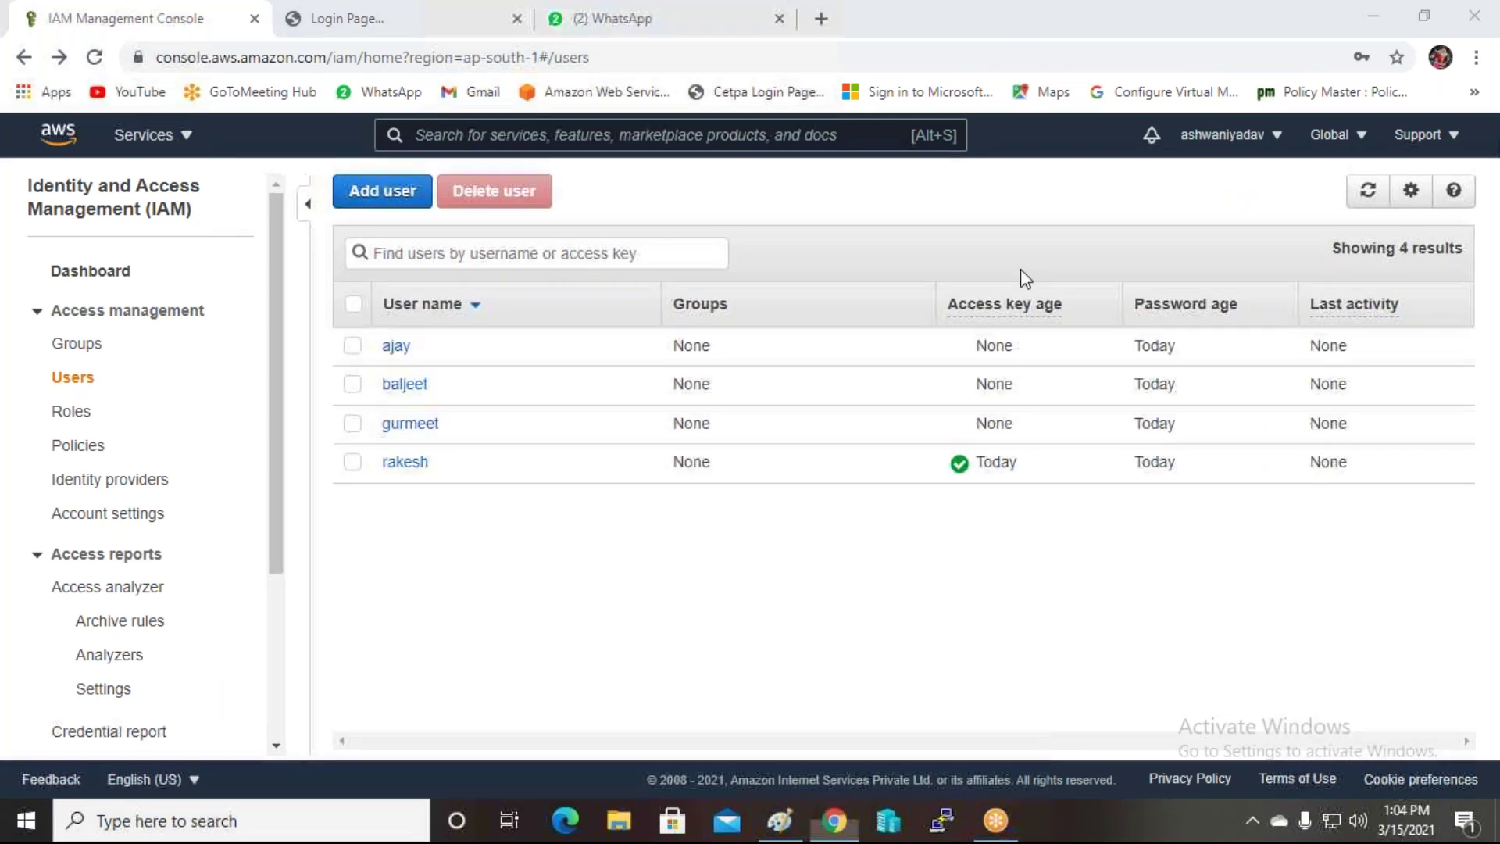
{"action": "left_click", "coordinate": [1282, 141]}
{"action": "left_click_drag", "start_coordinate": [1165, 186], "coordinate": [1270, 186]}
{"action": "key", "text": "ctrl+c"}
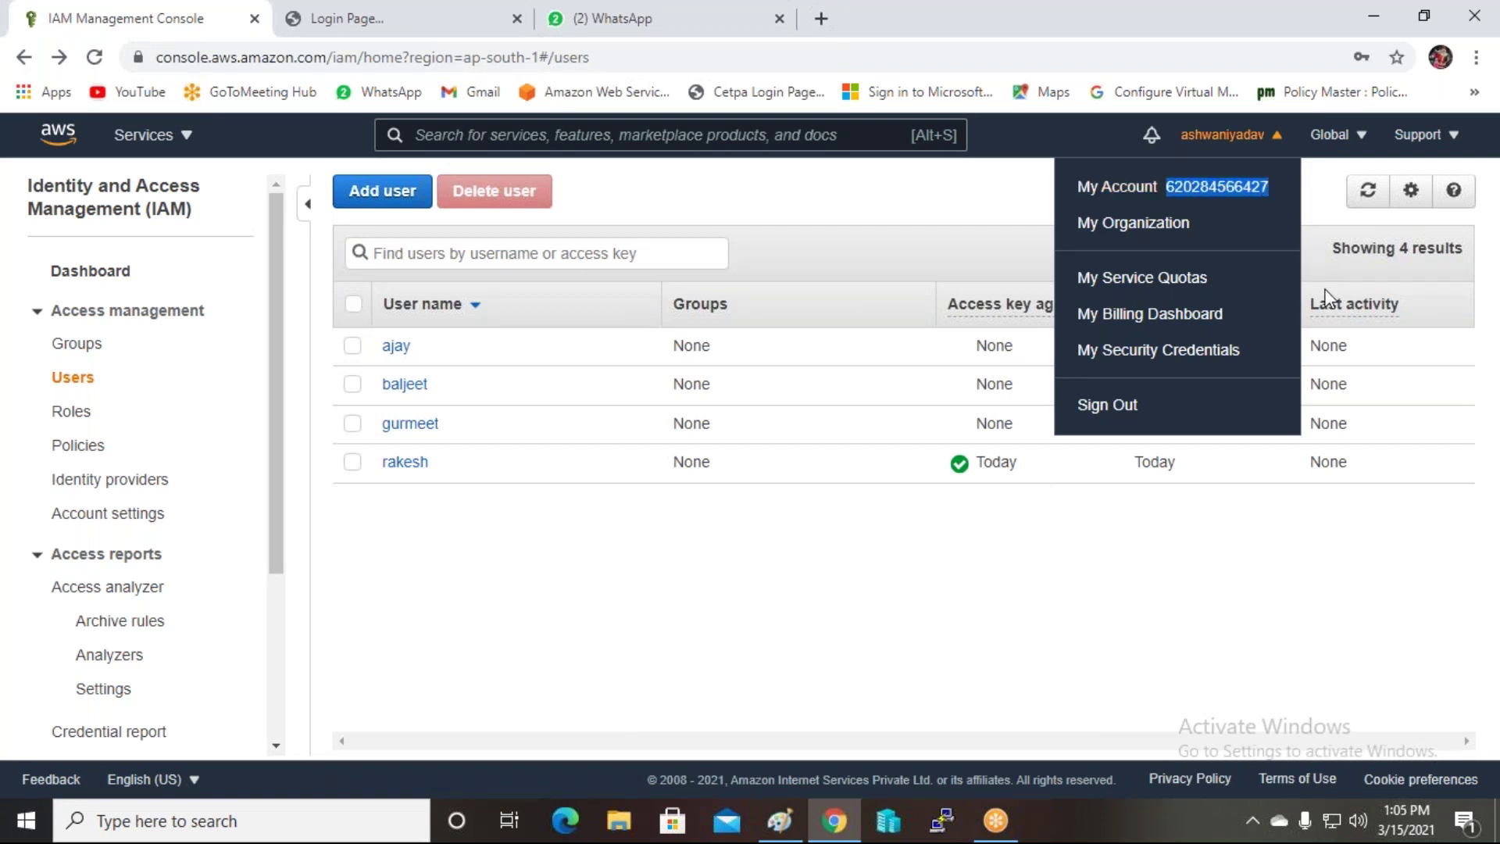
{"action": "left_click", "coordinate": [1473, 422]}
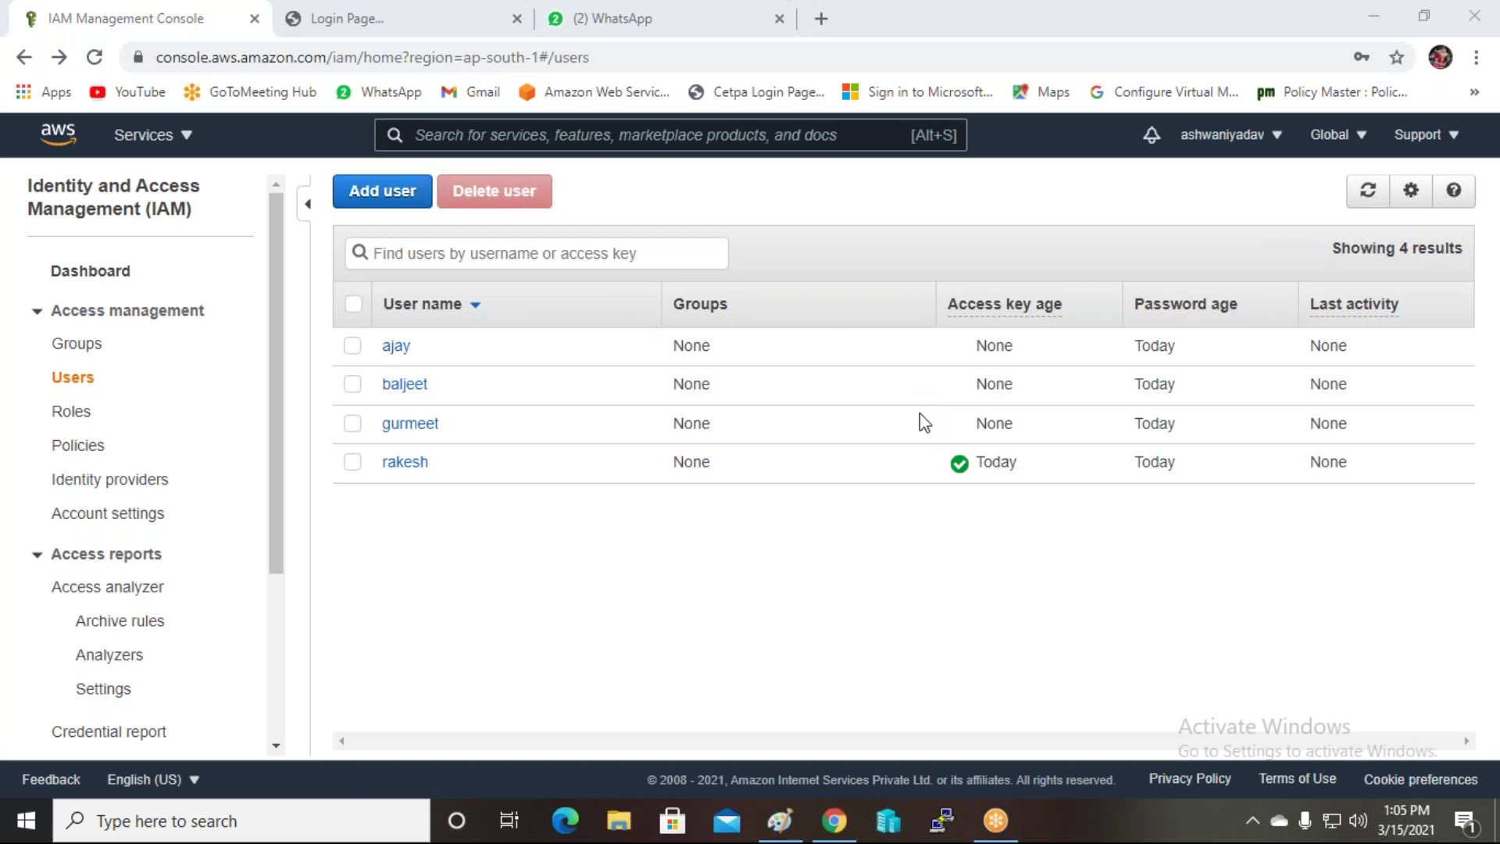
{"action": "left_click", "coordinate": [1475, 59]}
In a private window, open AWS sign-in as an IAM user with the pasted account ID
{"action": "left_click", "coordinate": [1278, 146]}
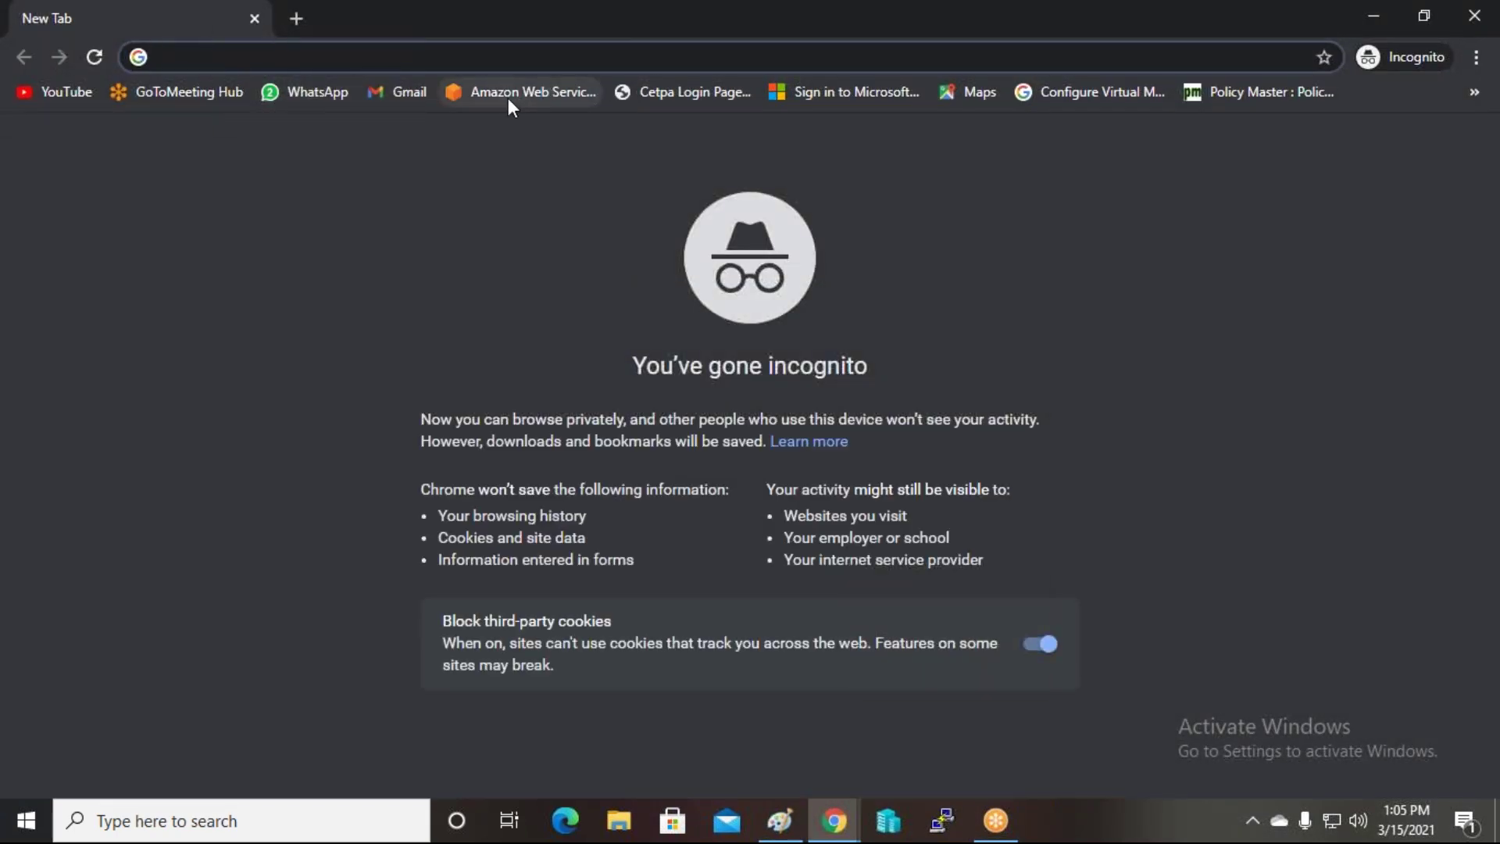
{"action": "left_click", "coordinate": [504, 92]}
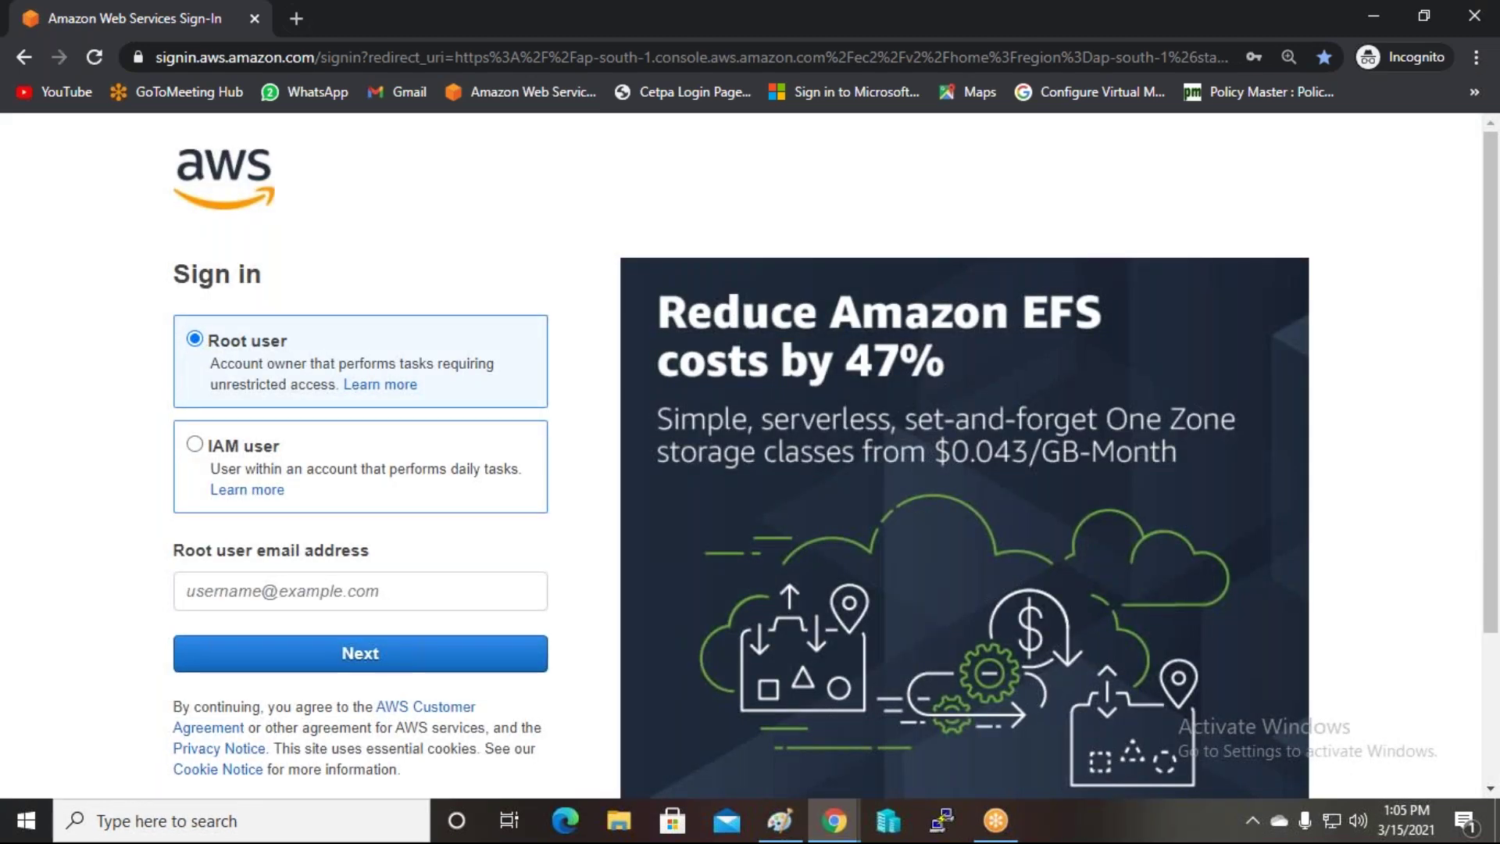
{"action": "left_click", "coordinate": [194, 445]}
{"action": "scroll", "coordinate": [227, 351], "scroll_direction": "down", "scroll_amount": 3}
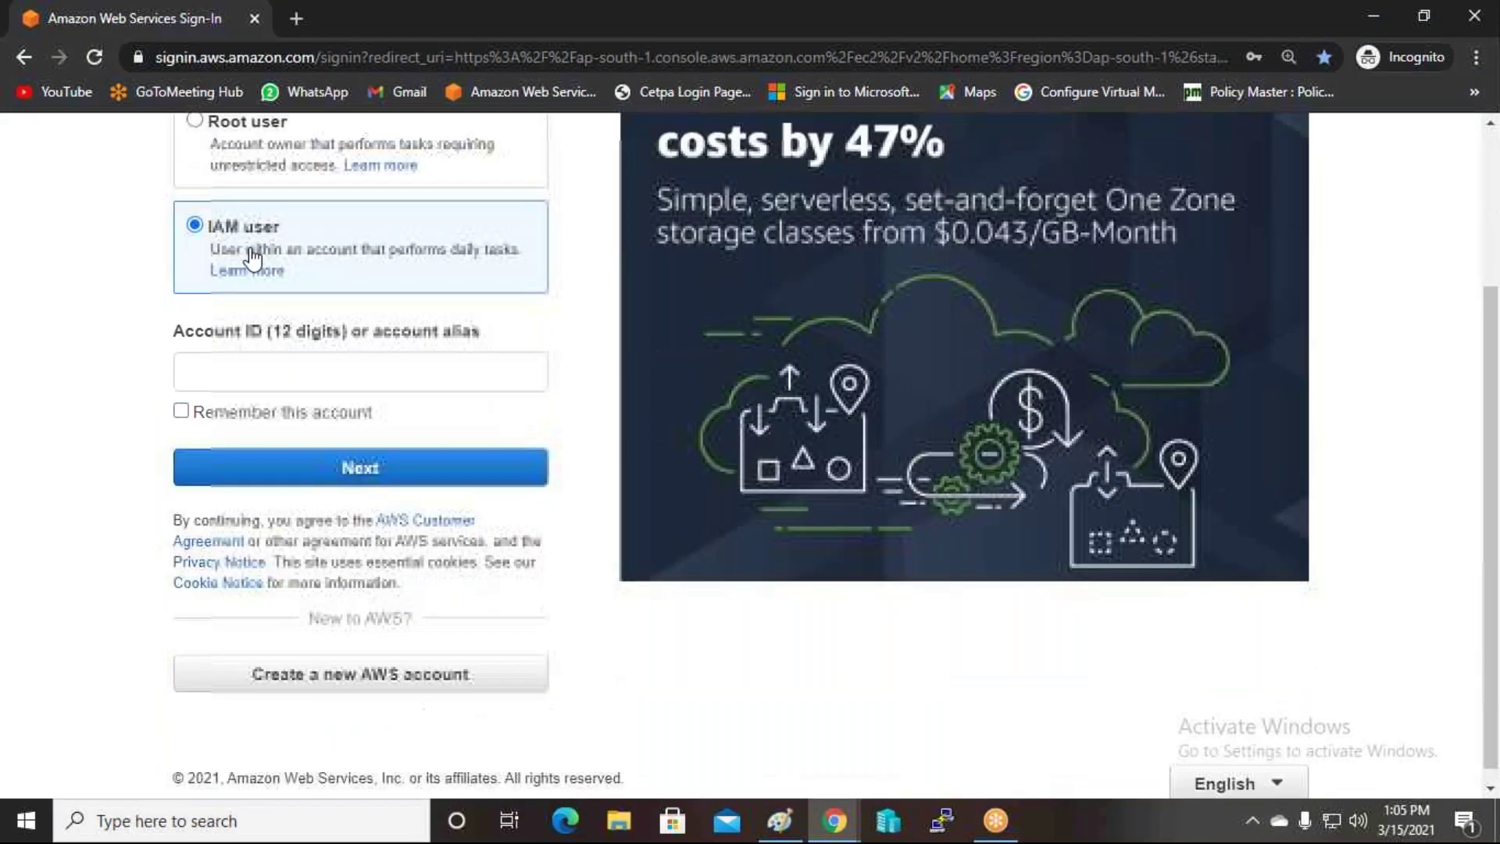
{"action": "left_click", "coordinate": [242, 374]}
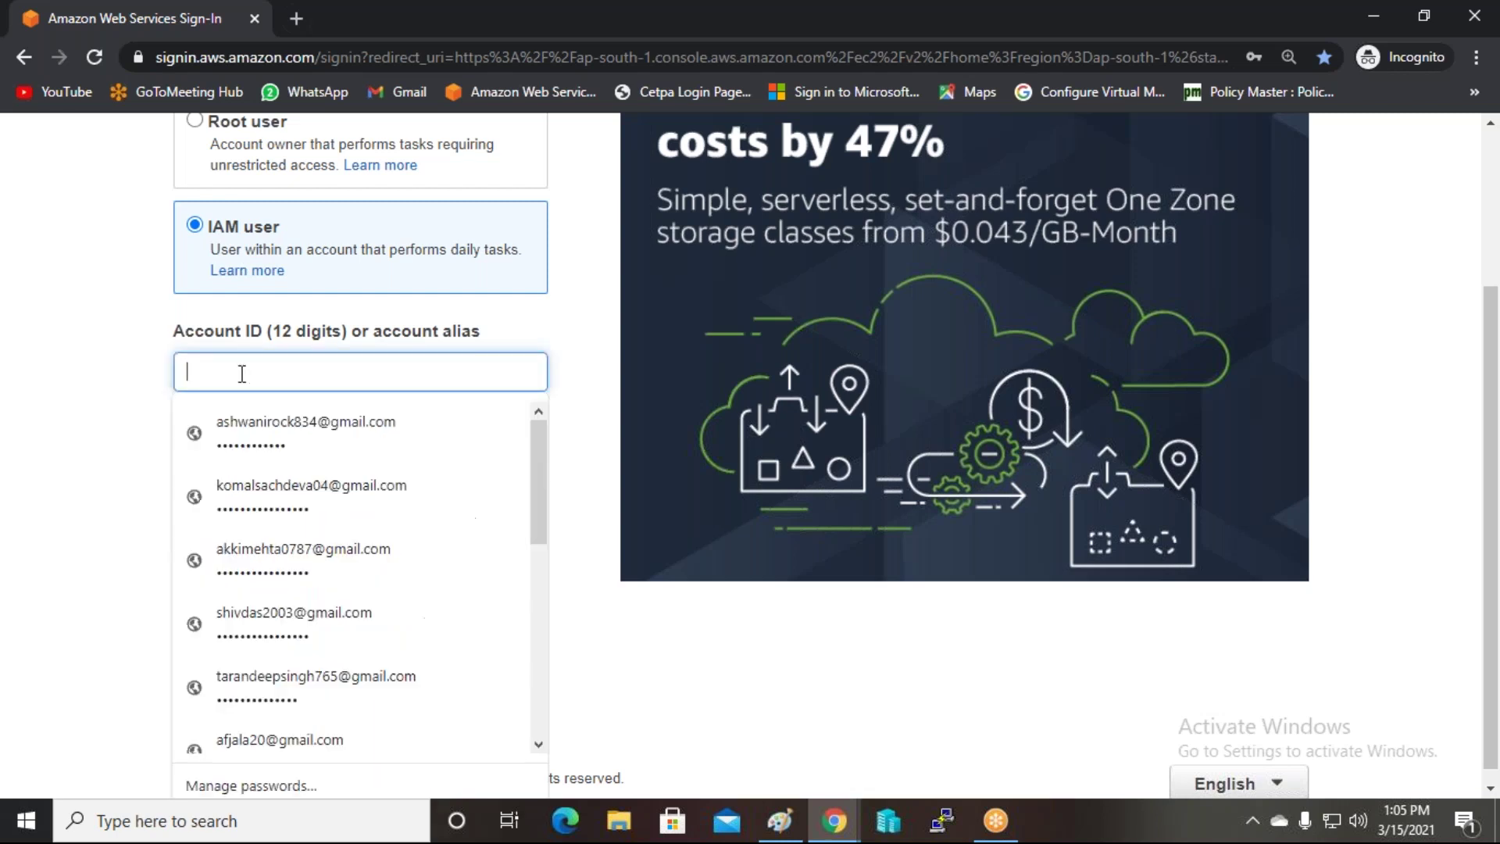
{"action": "key", "text": "ctrl+v"}
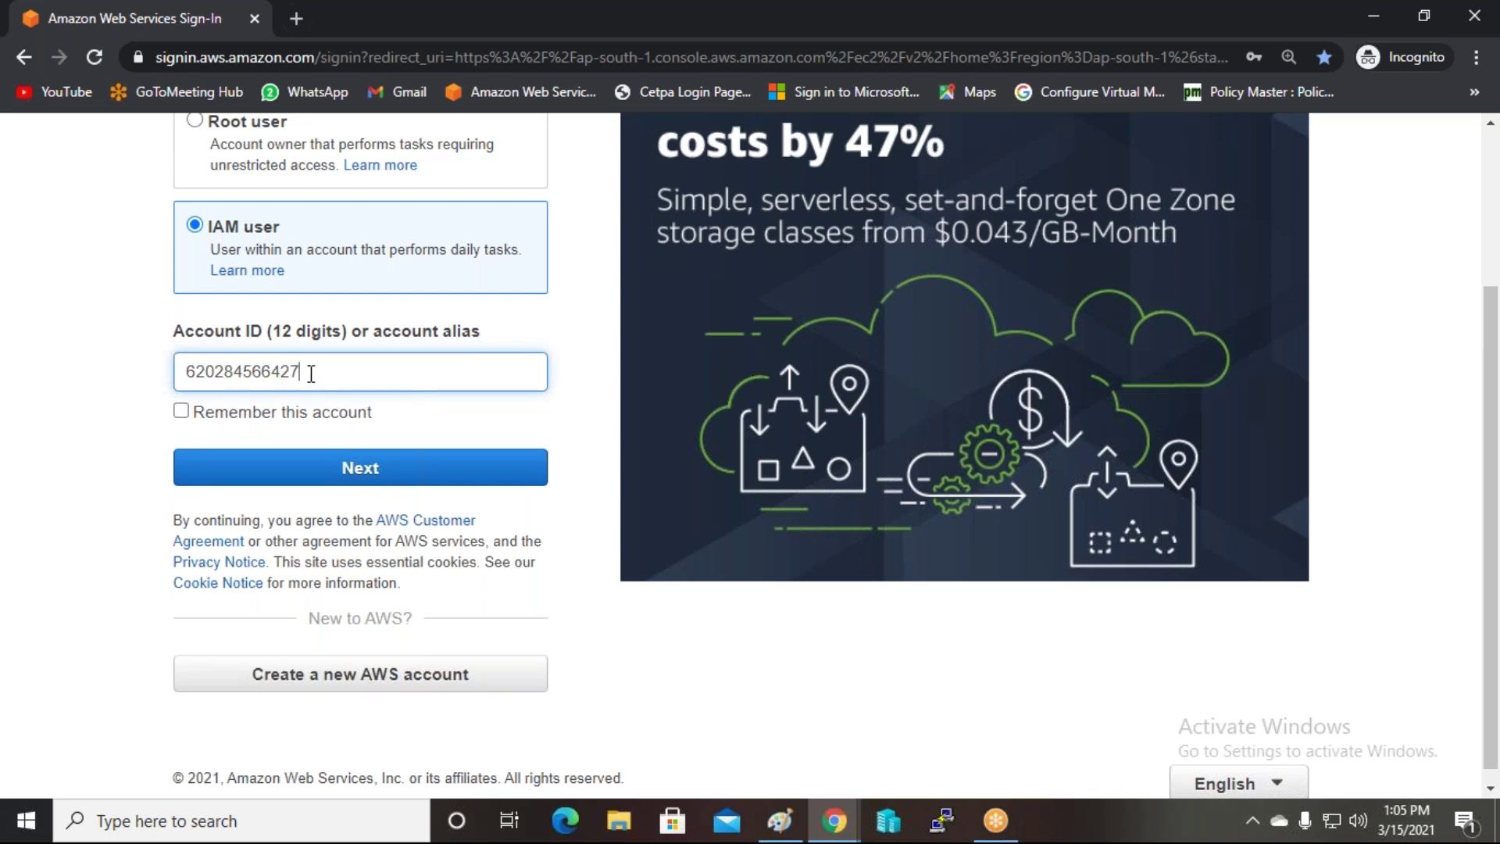
{"action": "left_click", "coordinate": [315, 476]}
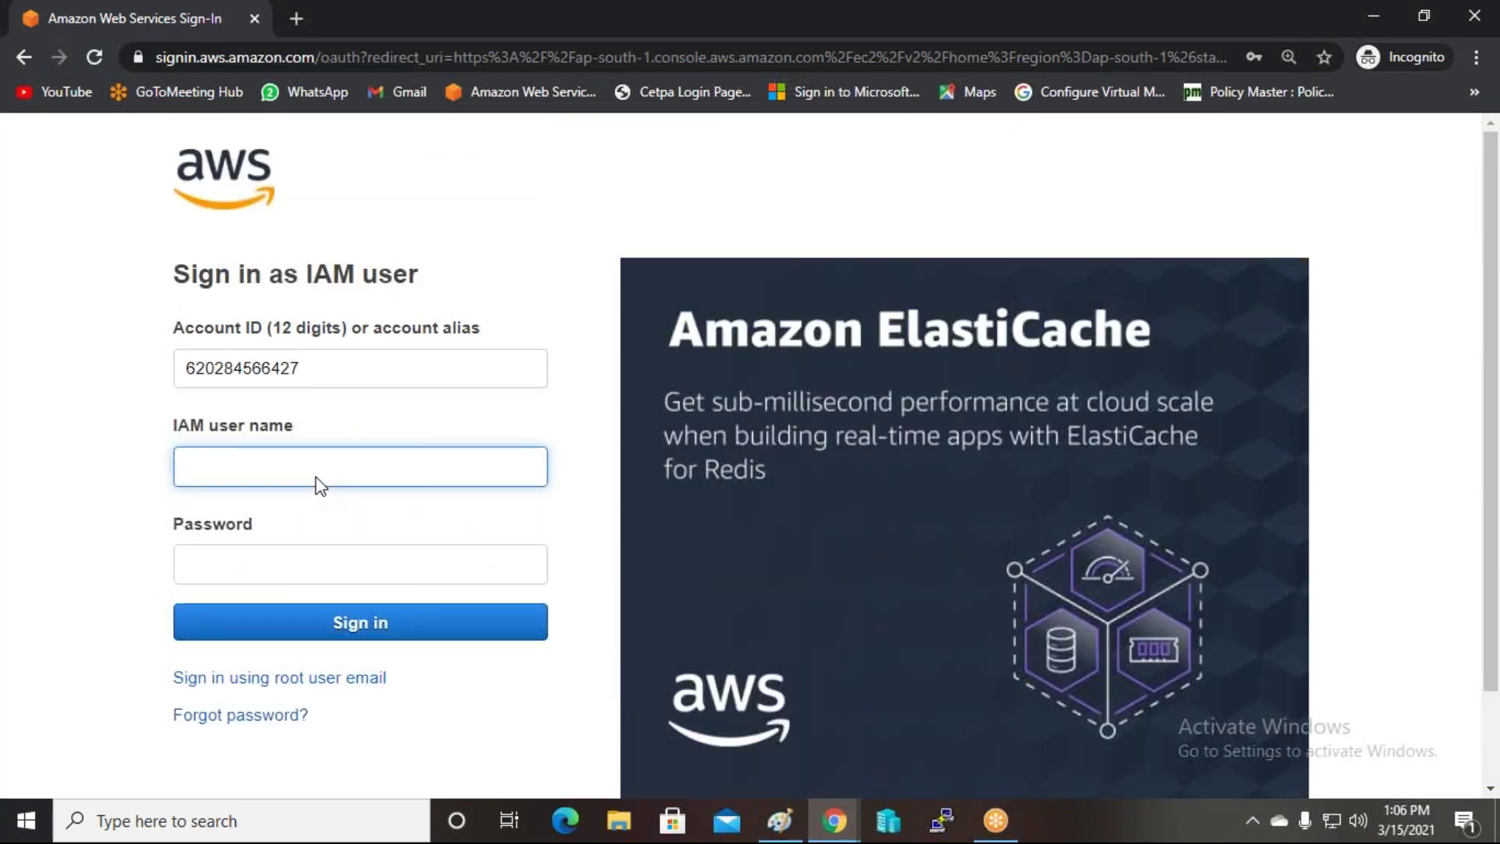
Sign in as IAM user rakesh with the initial password
{"action": "type", "text": "rakesh"}
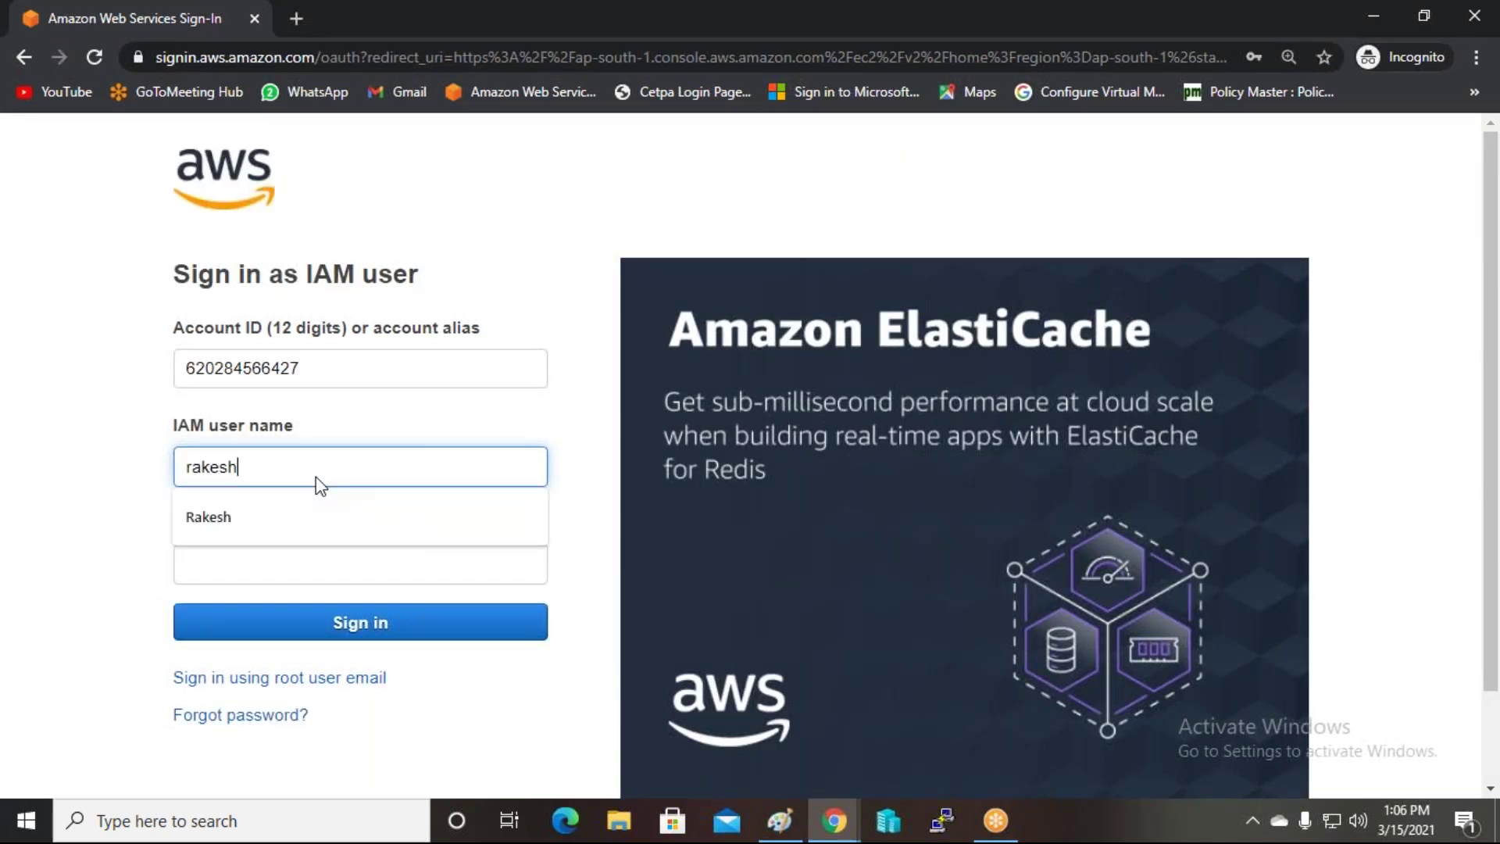
{"action": "key", "text": "Tab"}
{"action": "type", "text": "••••••"}
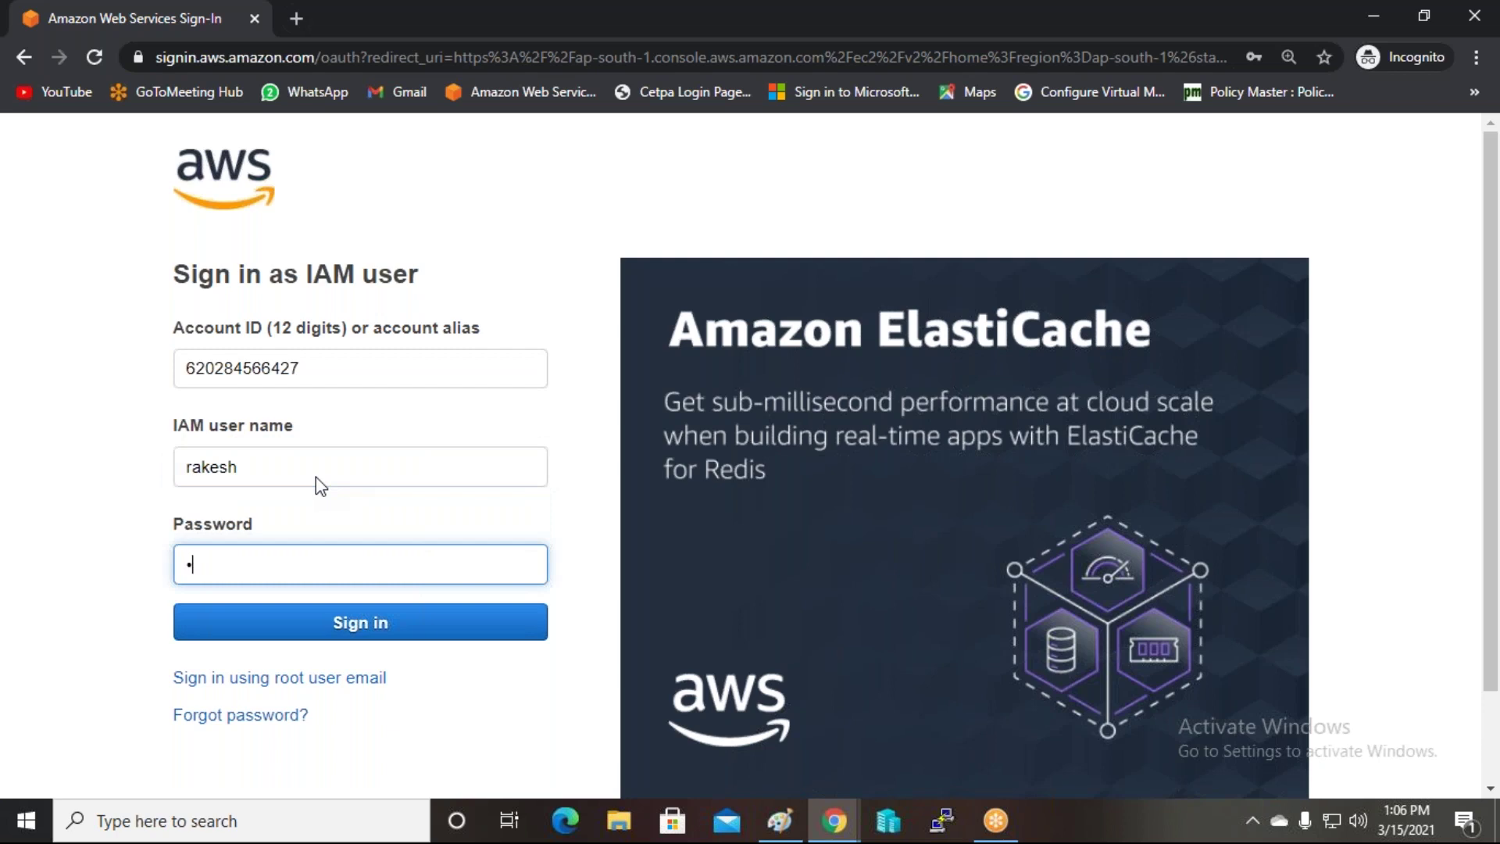
{"action": "type", "text": "••"}
{"action": "left_click", "coordinate": [311, 638]}
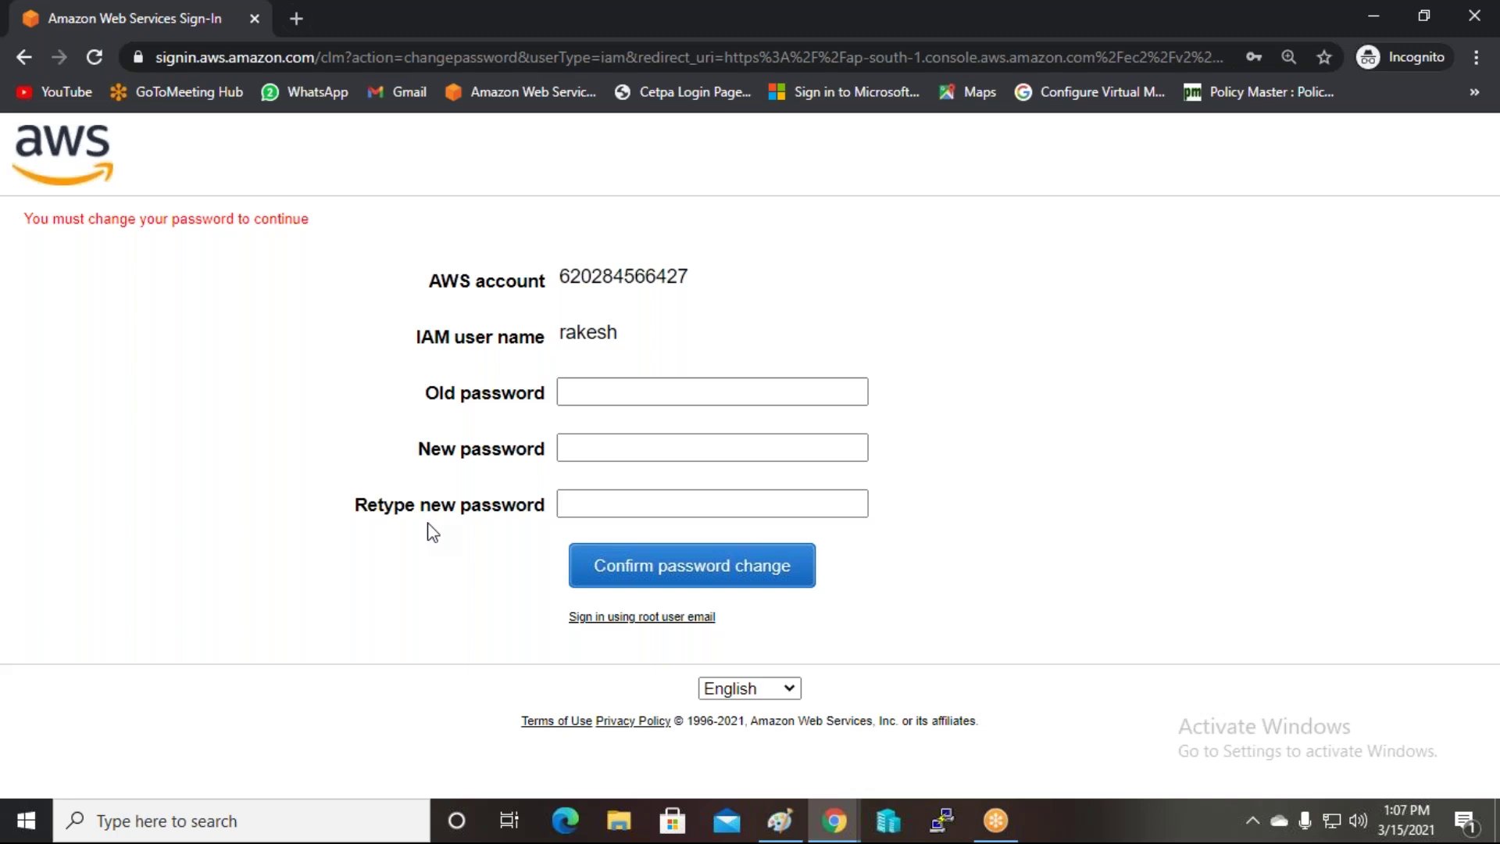
Enter the old password and a new password twice, then confirm the change
{"action": "left_click", "coordinate": [574, 395]}
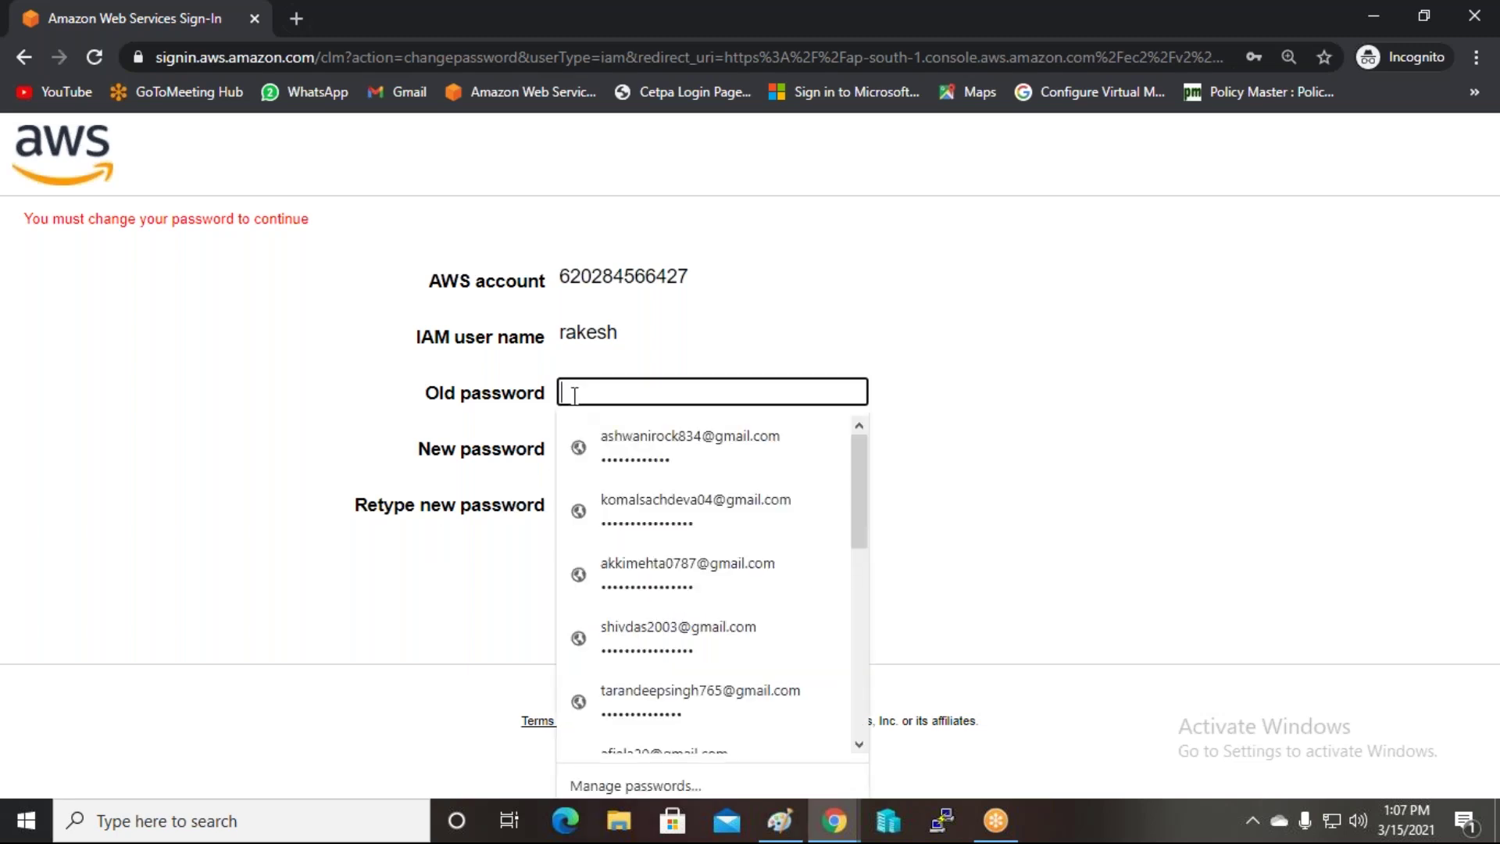
{"action": "type", "text": "••••••••"}
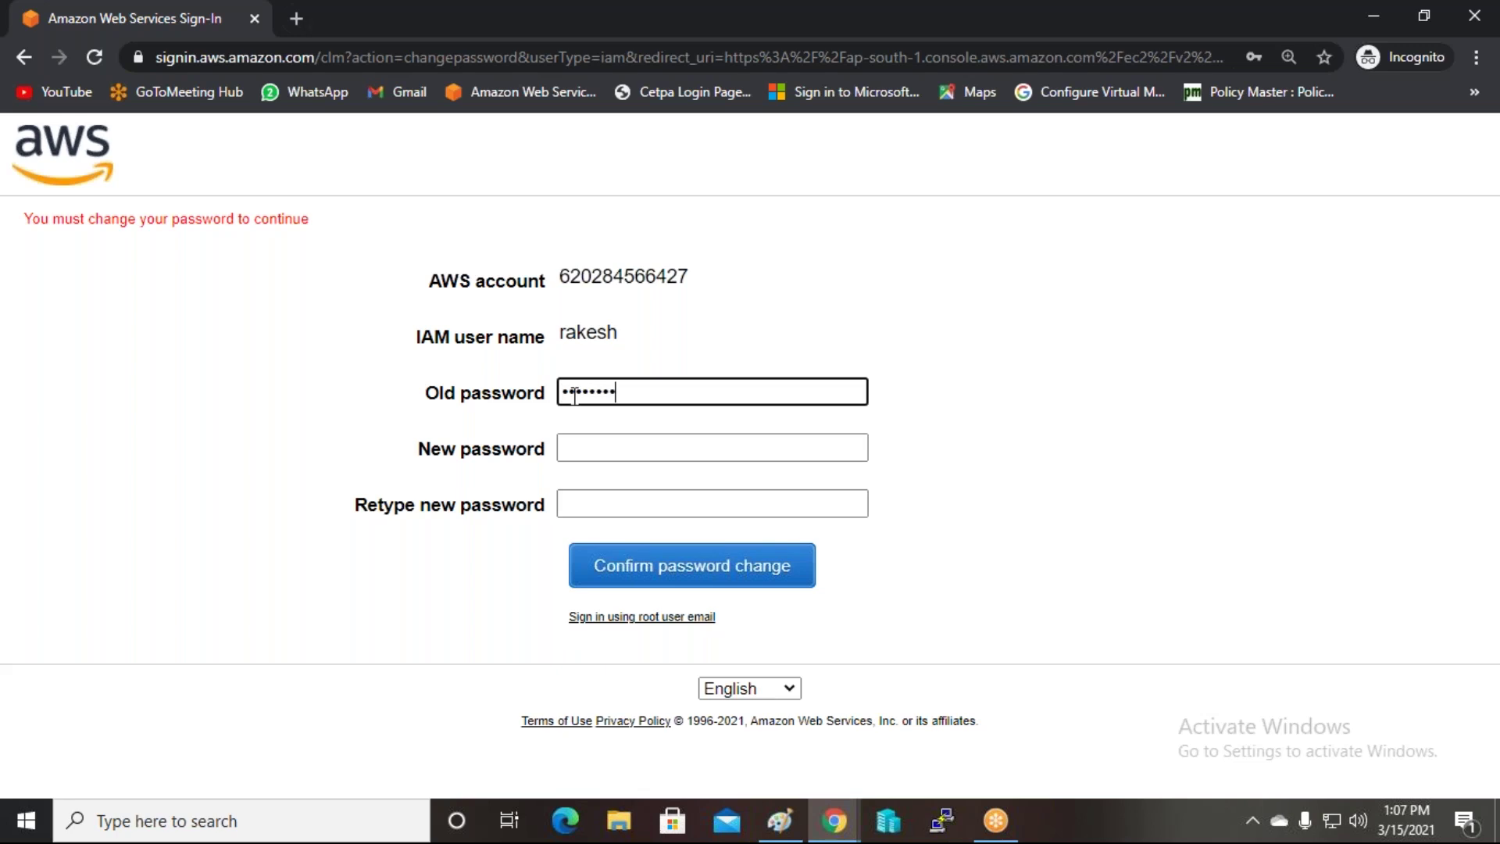
{"action": "key", "text": "Tab"}
{"action": "type", "text": "••••"}
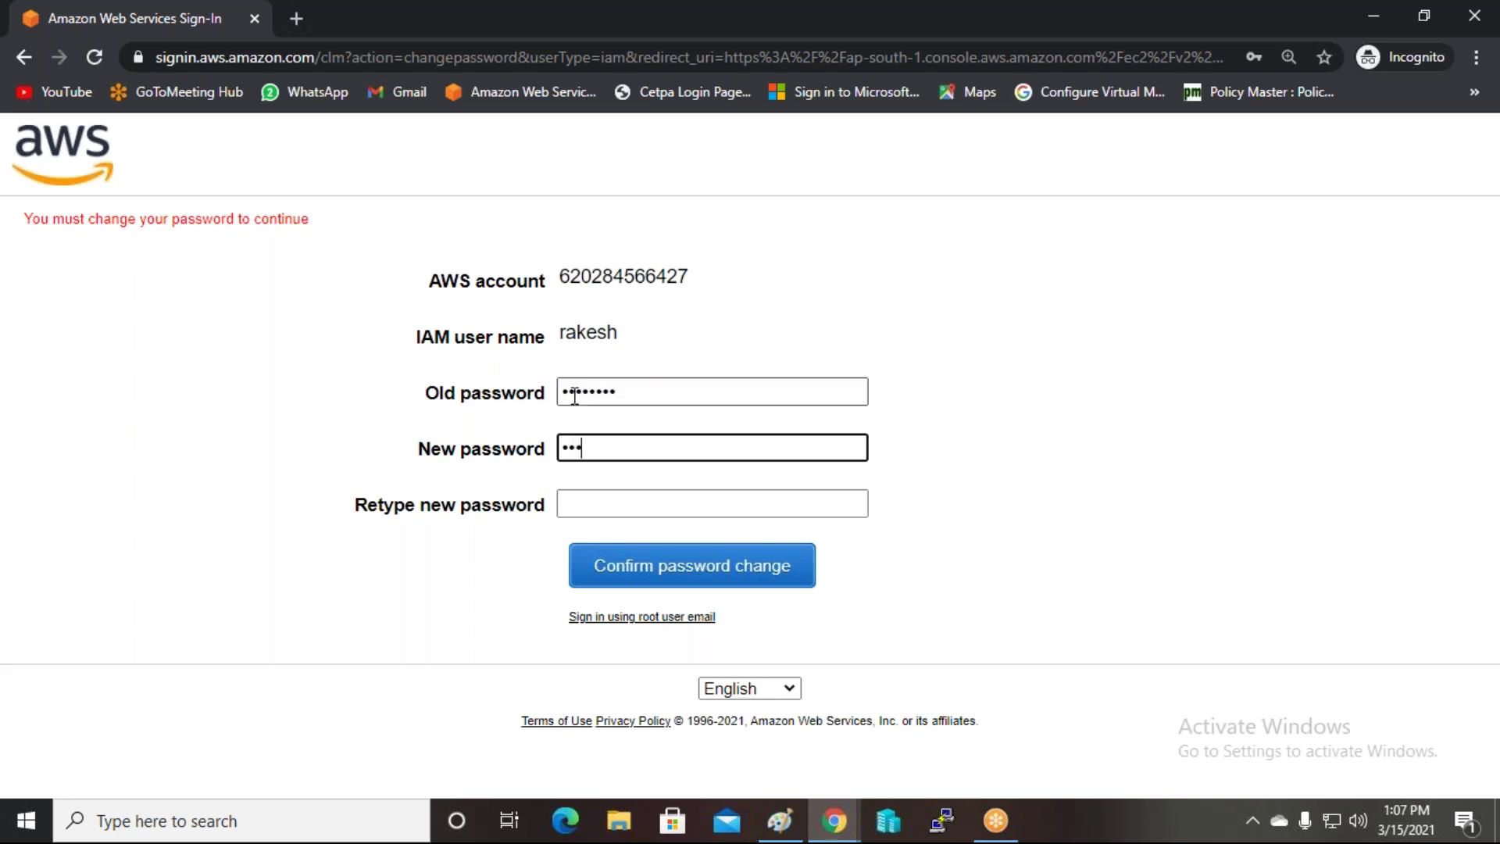
{"action": "type", "text": "•••••"}
{"action": "key", "text": "Tab"}
{"action": "type", "text": "•••"}
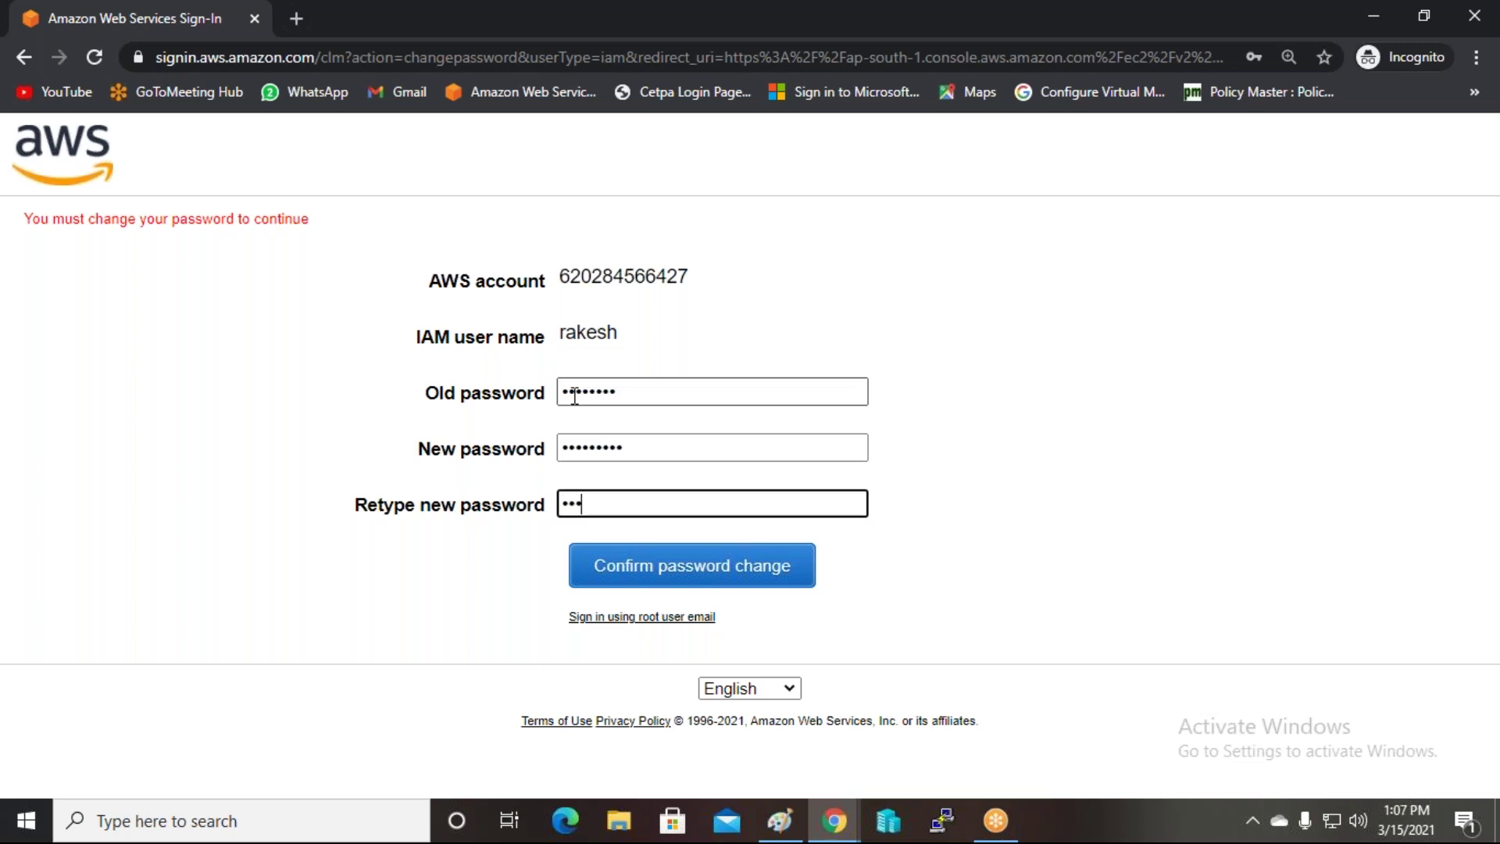
{"action": "type", "text": "••••••"}
{"action": "left_click", "coordinate": [663, 572]}
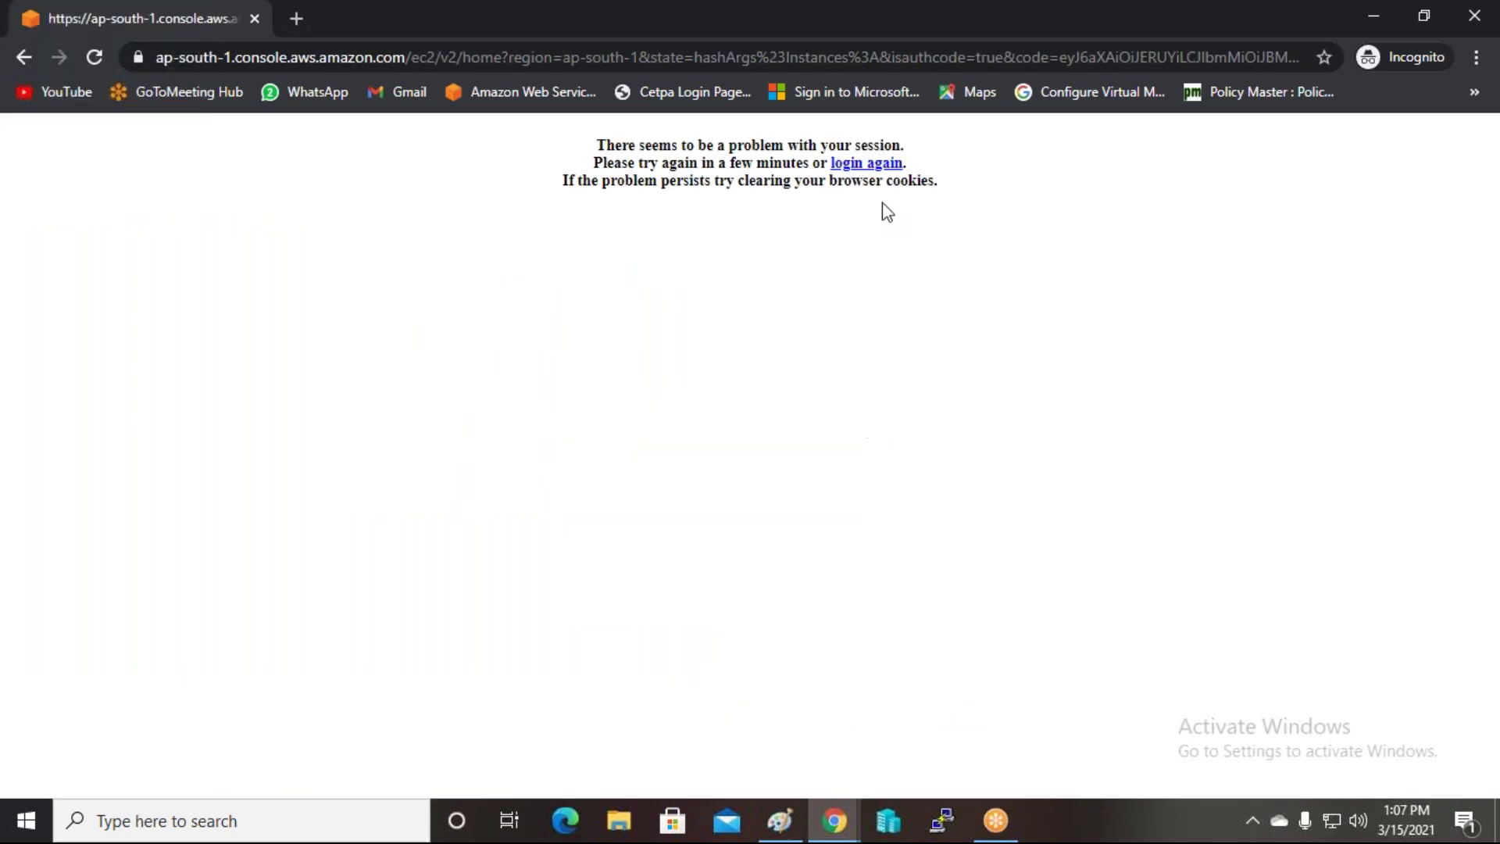
Log in again and close the Services and unified search introduction popups
{"action": "left_click", "coordinate": [859, 166]}
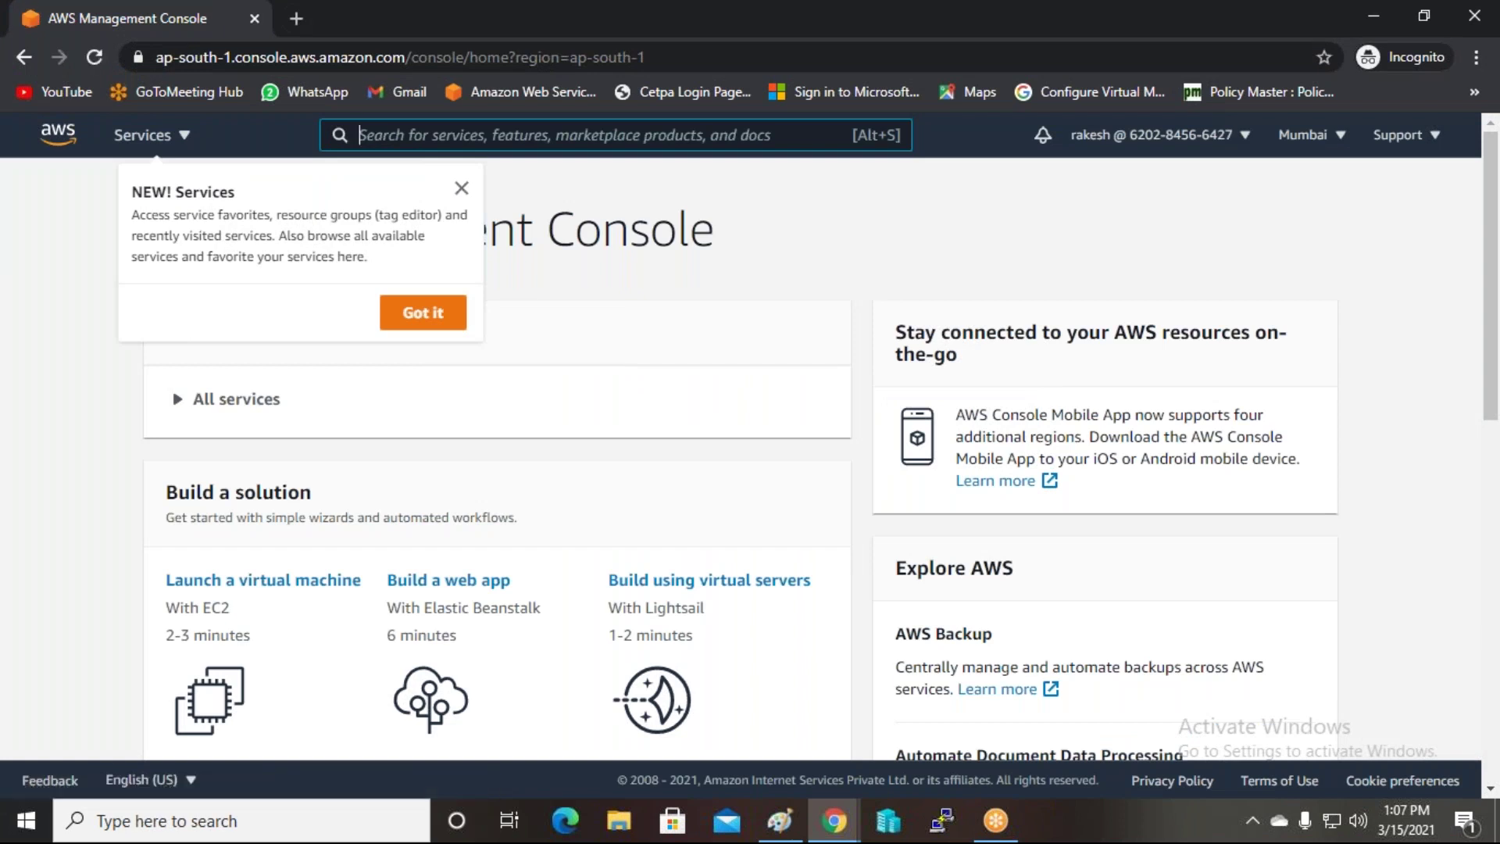
{"action": "left_click", "coordinate": [462, 188]}
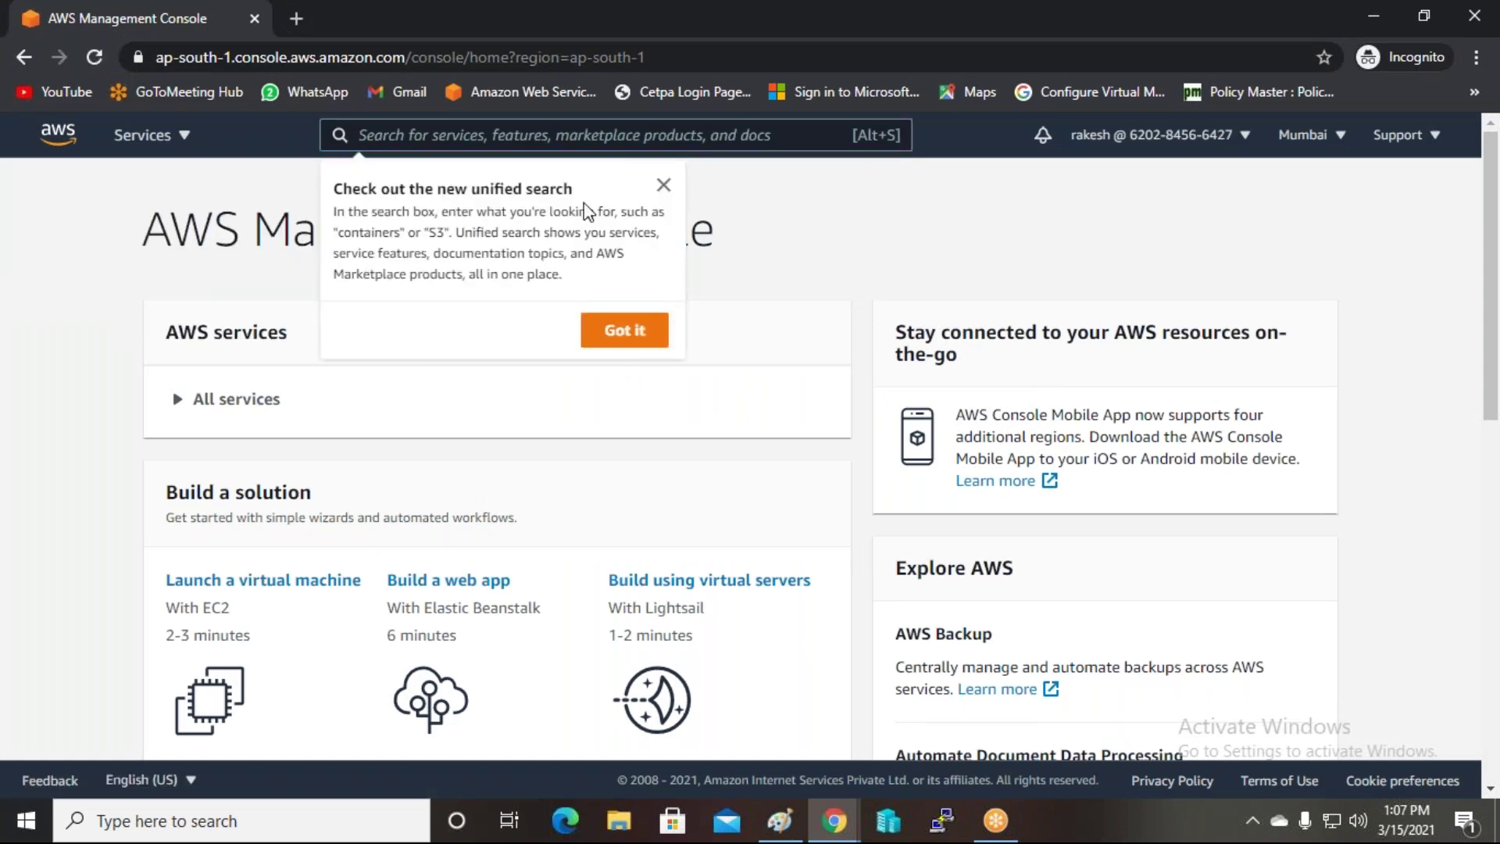
{"action": "left_click", "coordinate": [663, 185]}
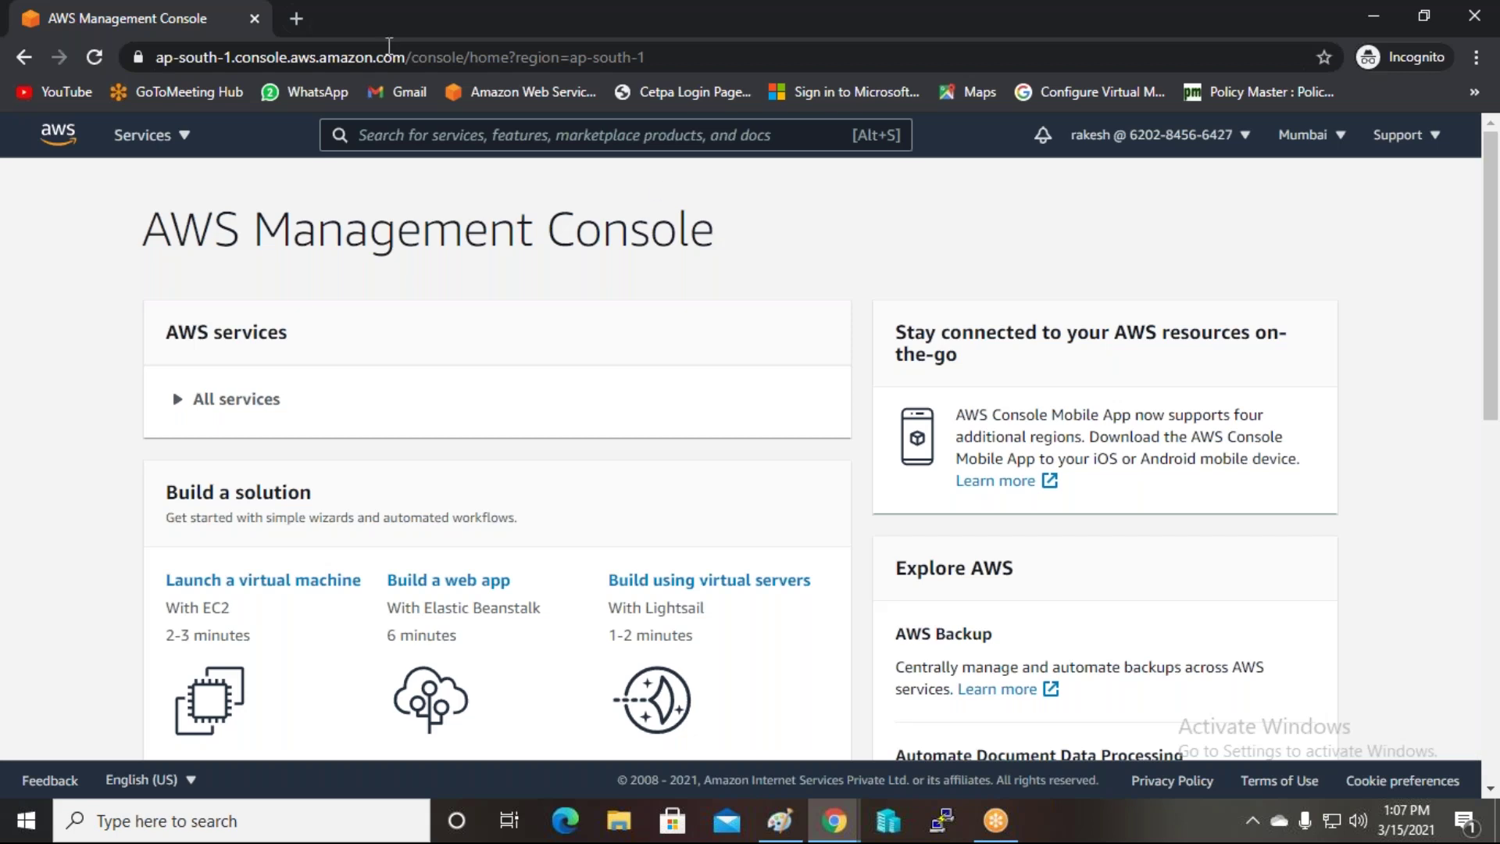
Go to S3, zoom out to see the bucket-listing permission error, and close both notices
{"action": "left_click", "coordinate": [185, 147]}
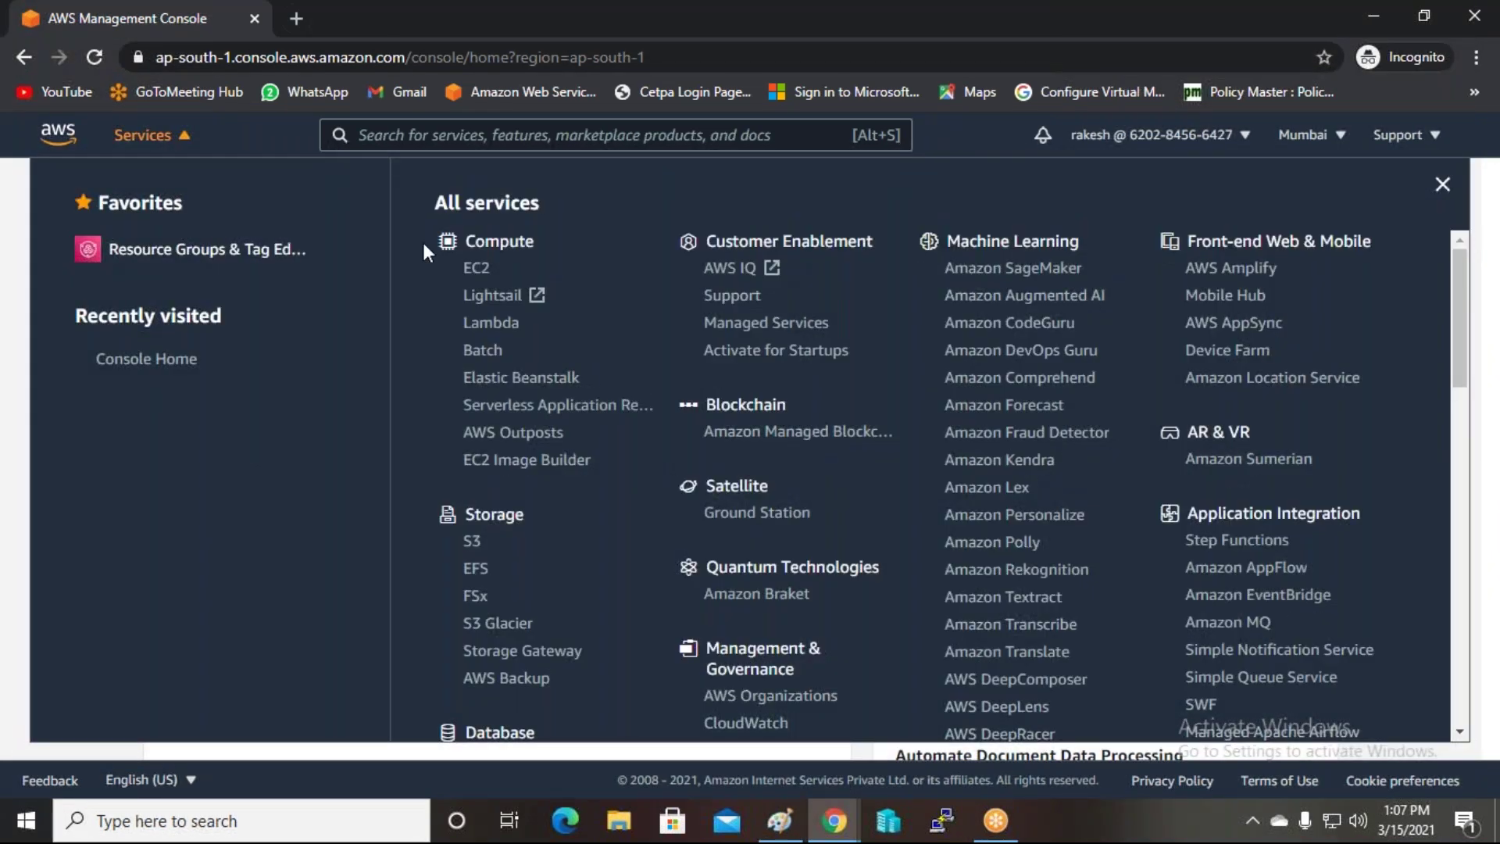
{"action": "left_click", "coordinate": [472, 540]}
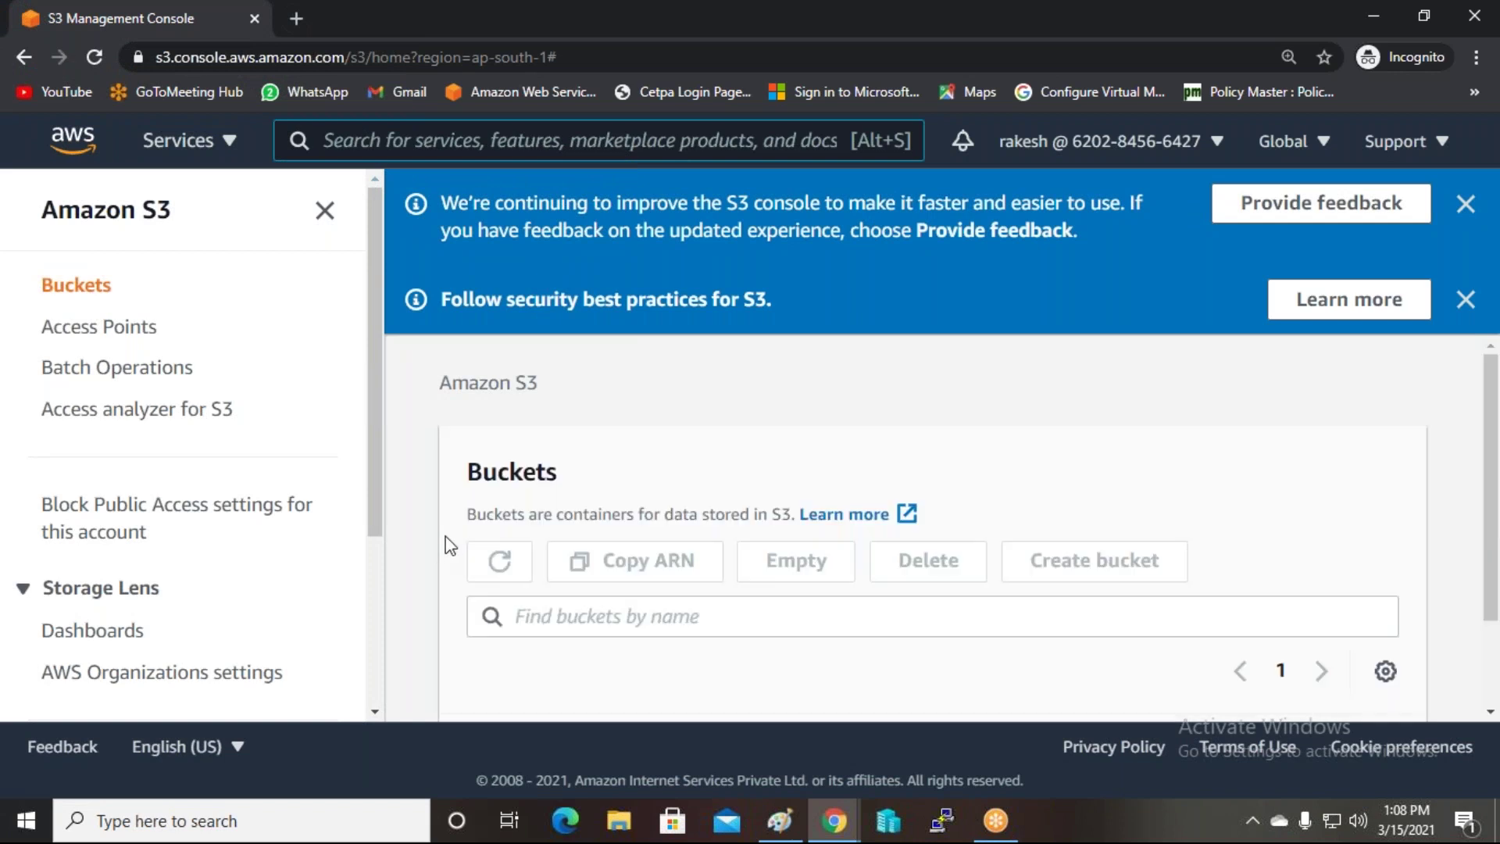
{"action": "scroll", "coordinate": [795, 512], "scroll_direction": "down", "scroll_amount": 1}
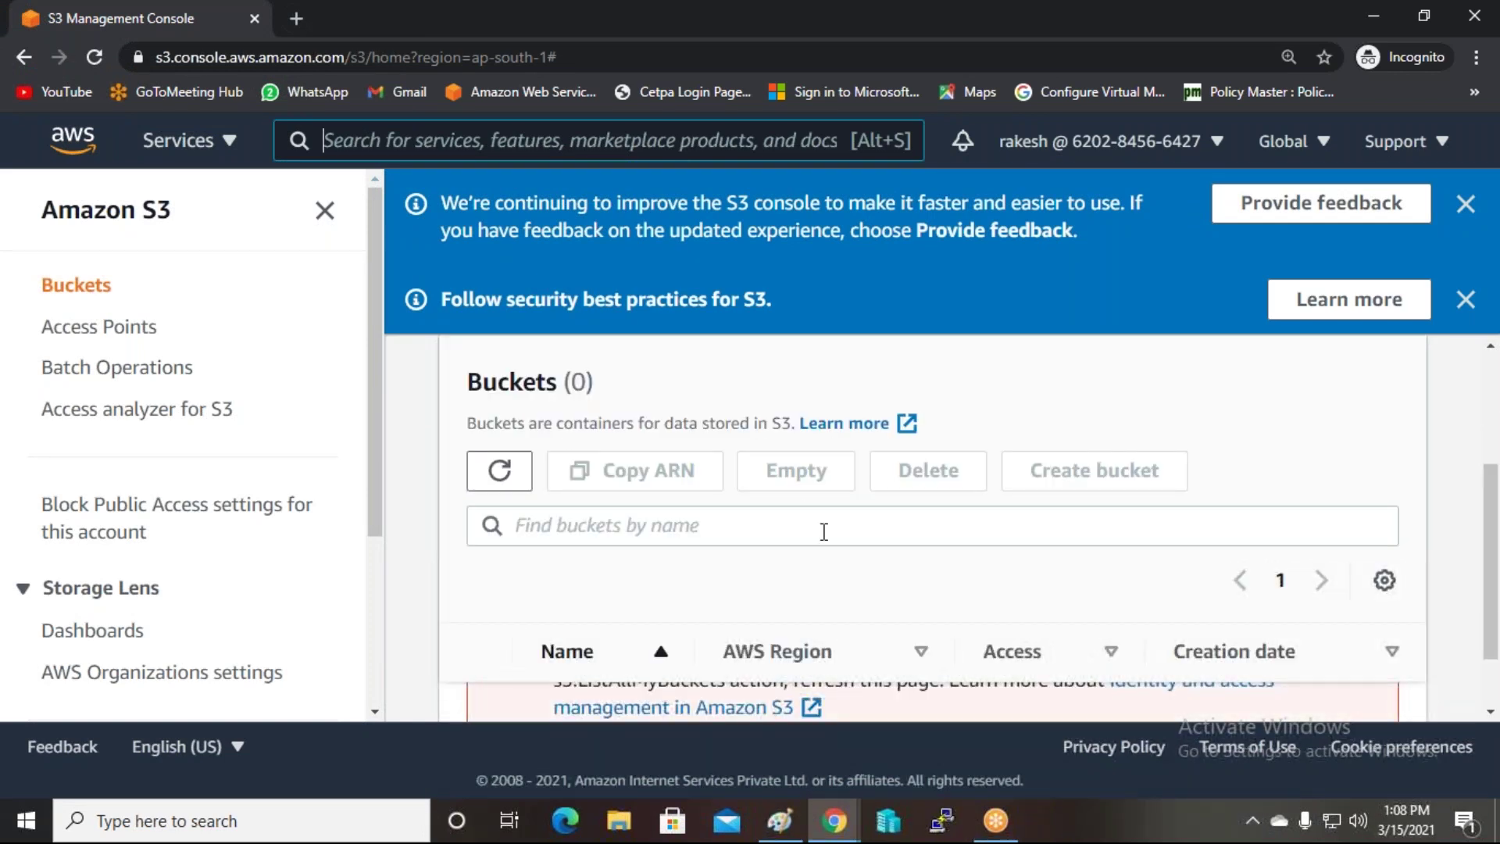
{"action": "key", "text": "ctrl+minus"}
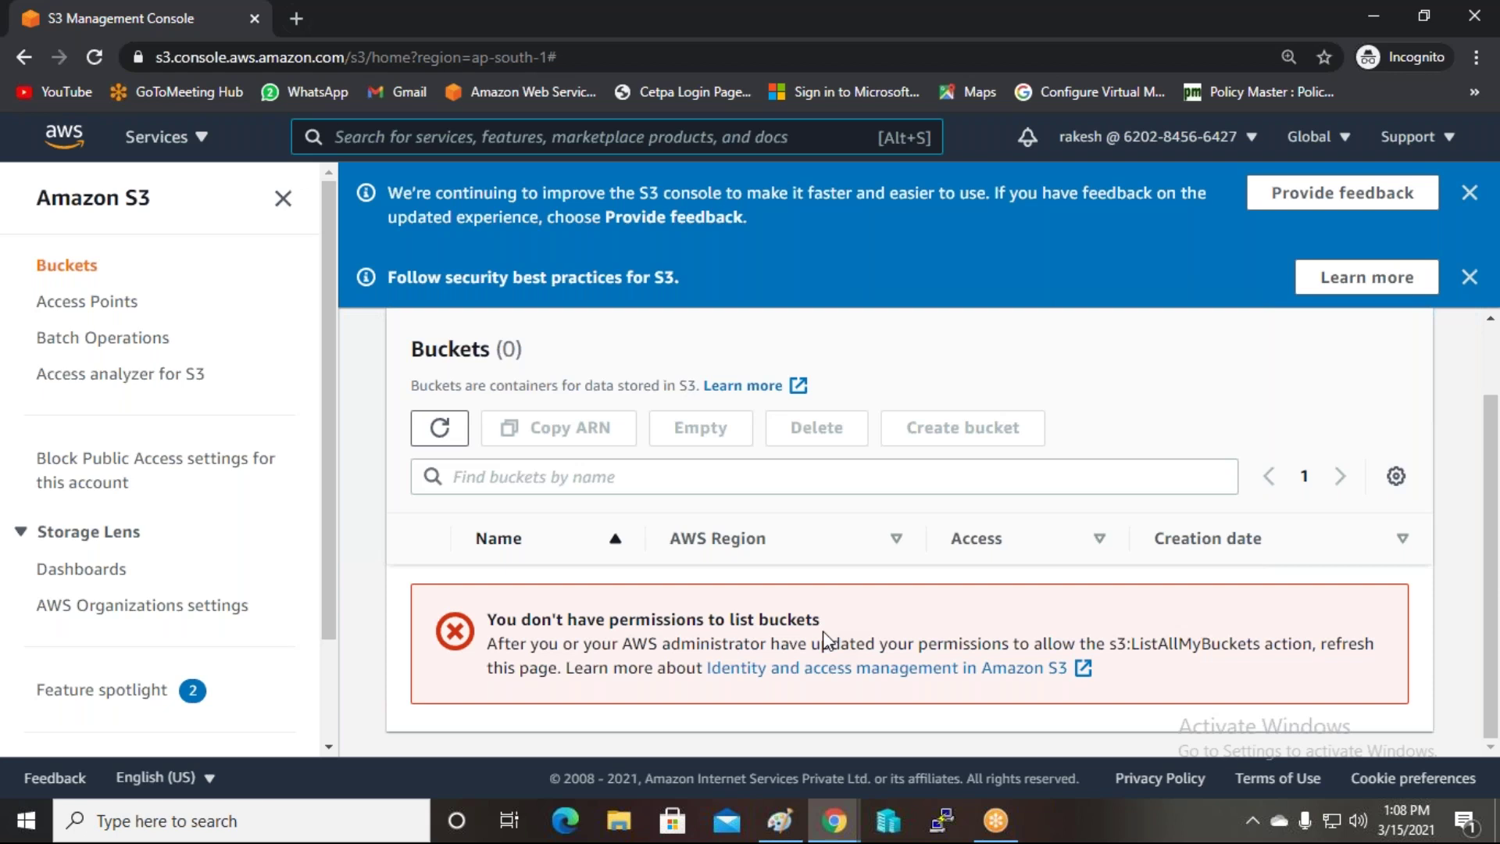
{"action": "left_click", "coordinate": [1467, 280]}
{"action": "left_click", "coordinate": [1469, 193]}
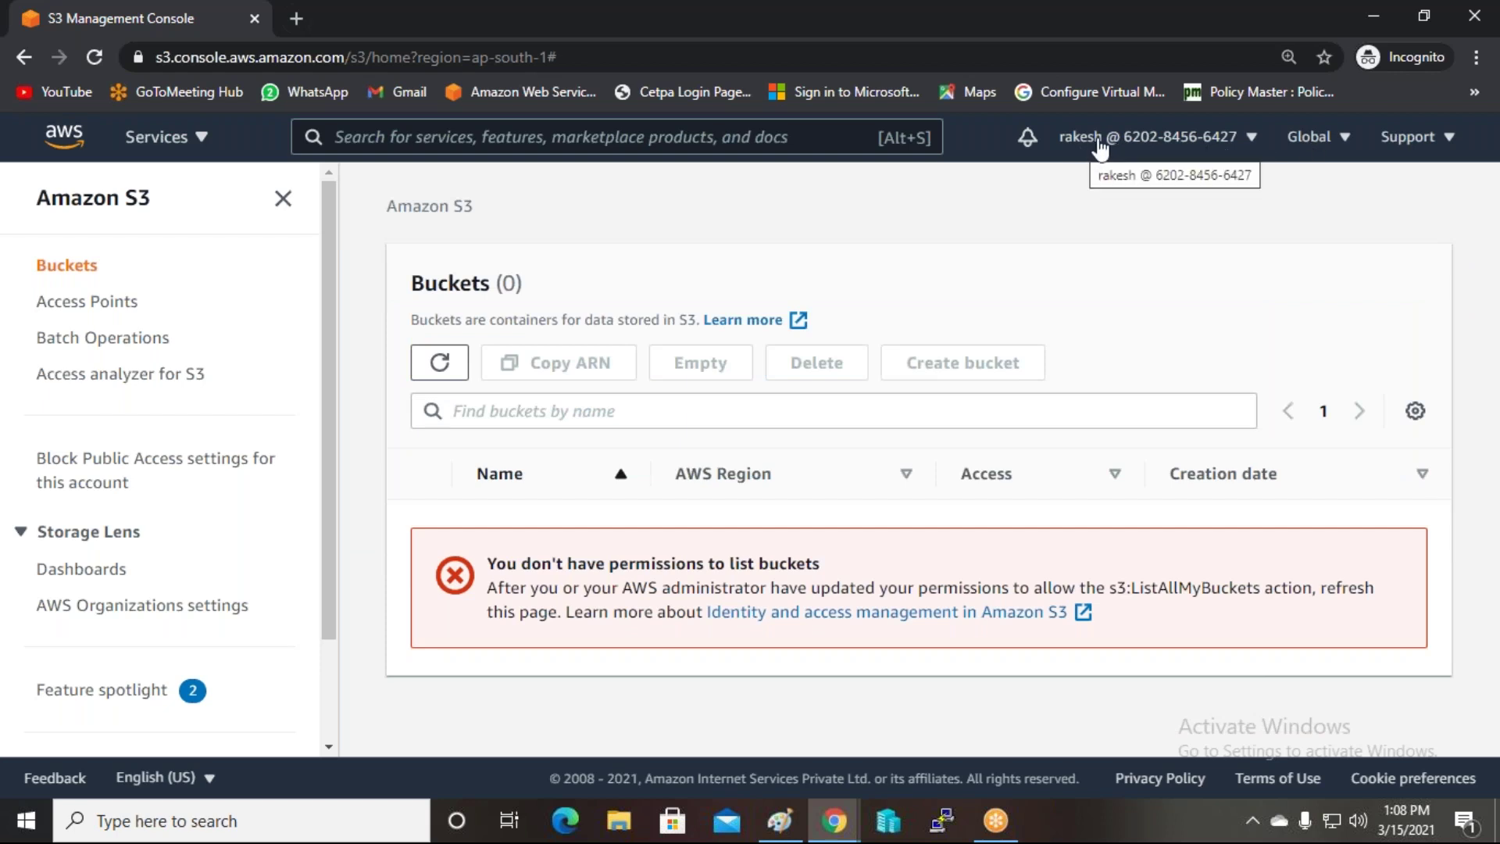
Sign the IAM user out from the account menu
{"action": "left_click", "coordinate": [1250, 145]}
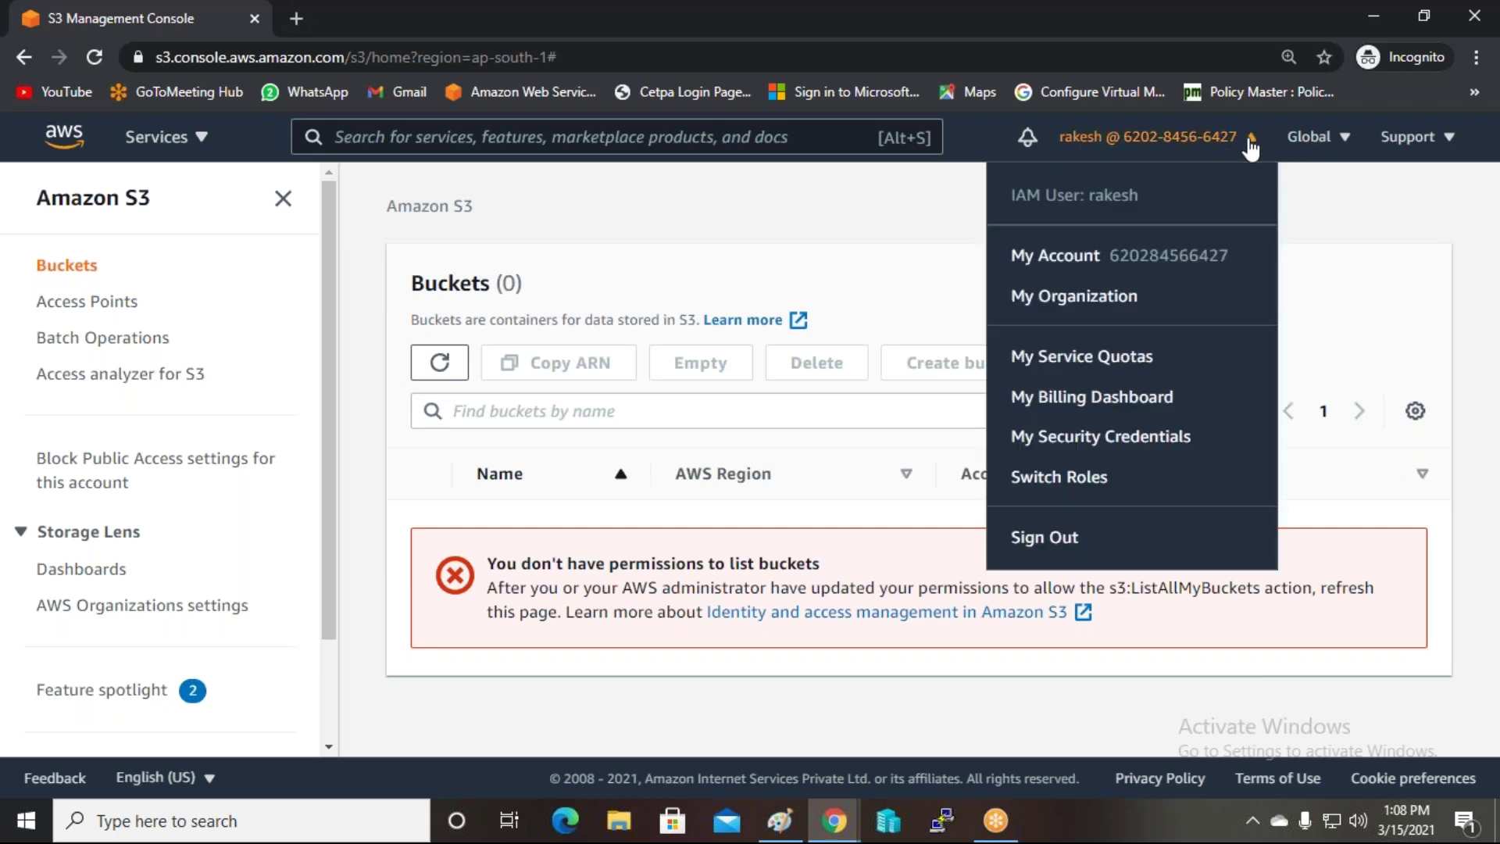
{"action": "left_click", "coordinate": [1047, 537]}
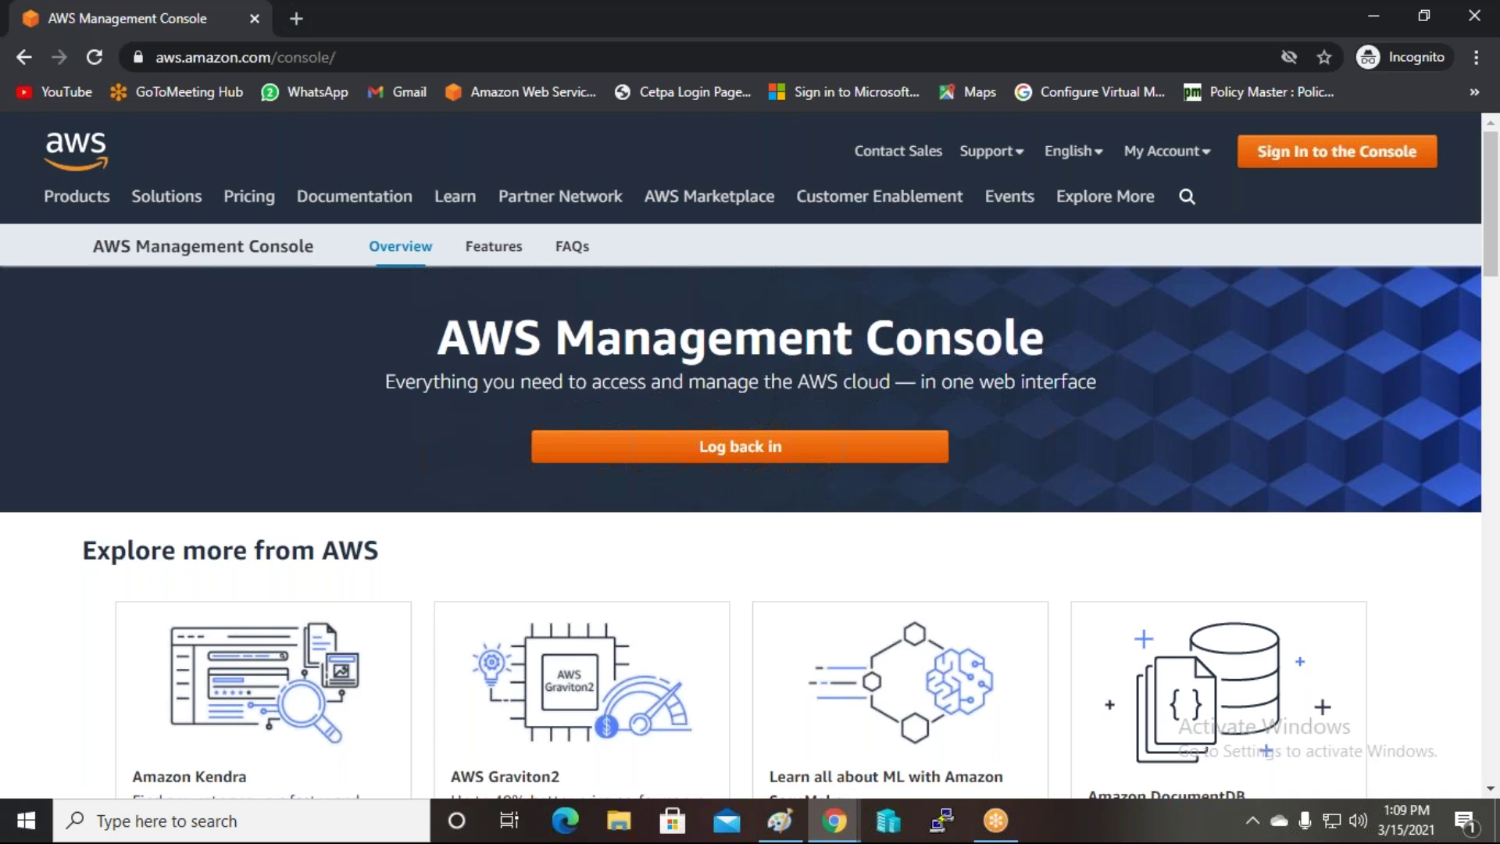
{"action": "left_click", "coordinate": [296, 19]}
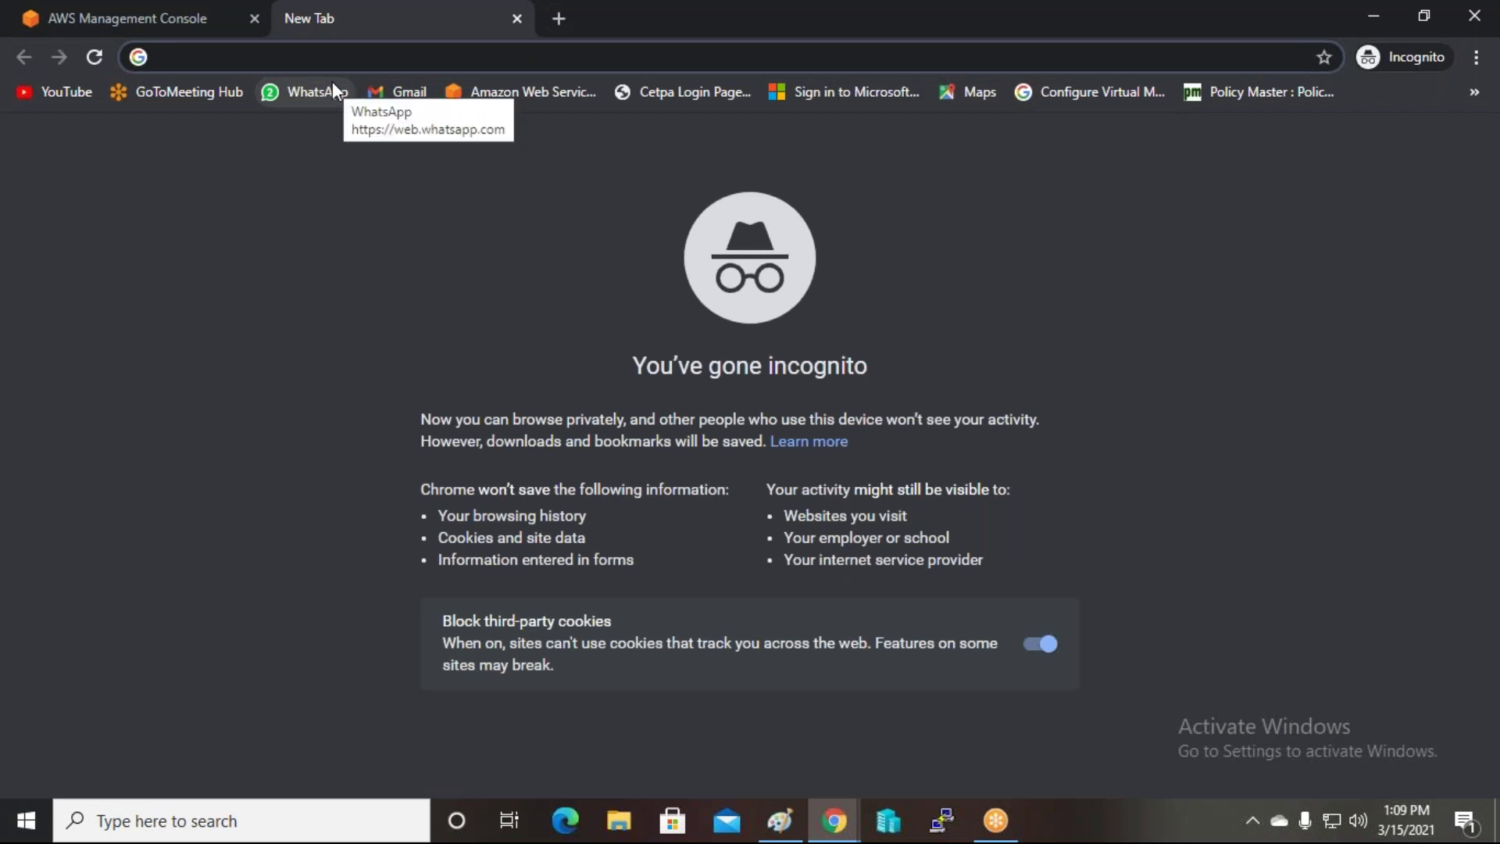
Load google.com and search for 'google authenticator', reviewing the results
{"action": "type", "text": "g"}
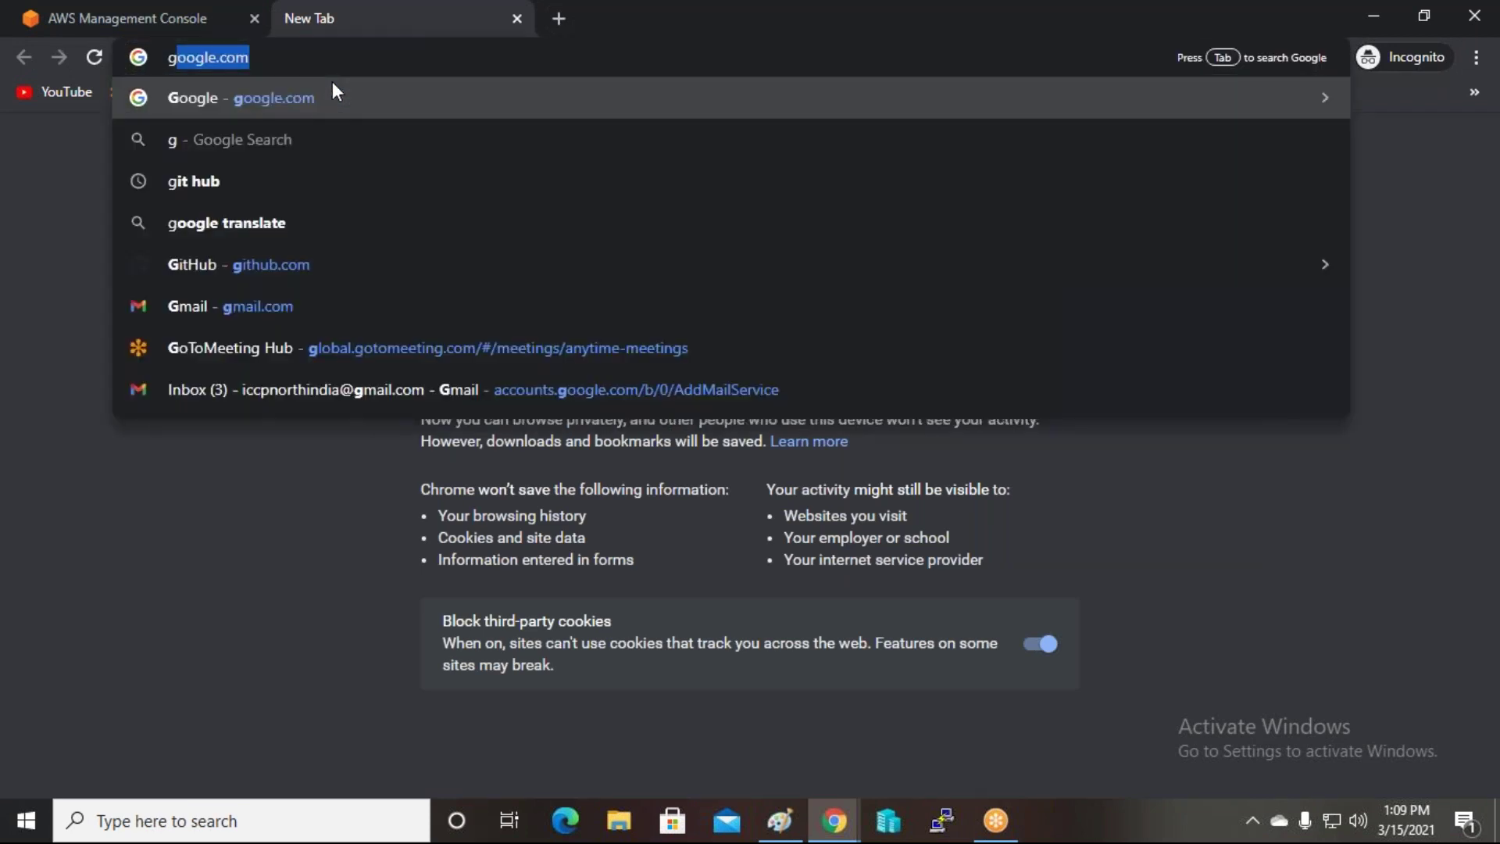
{"action": "key", "text": "Return"}
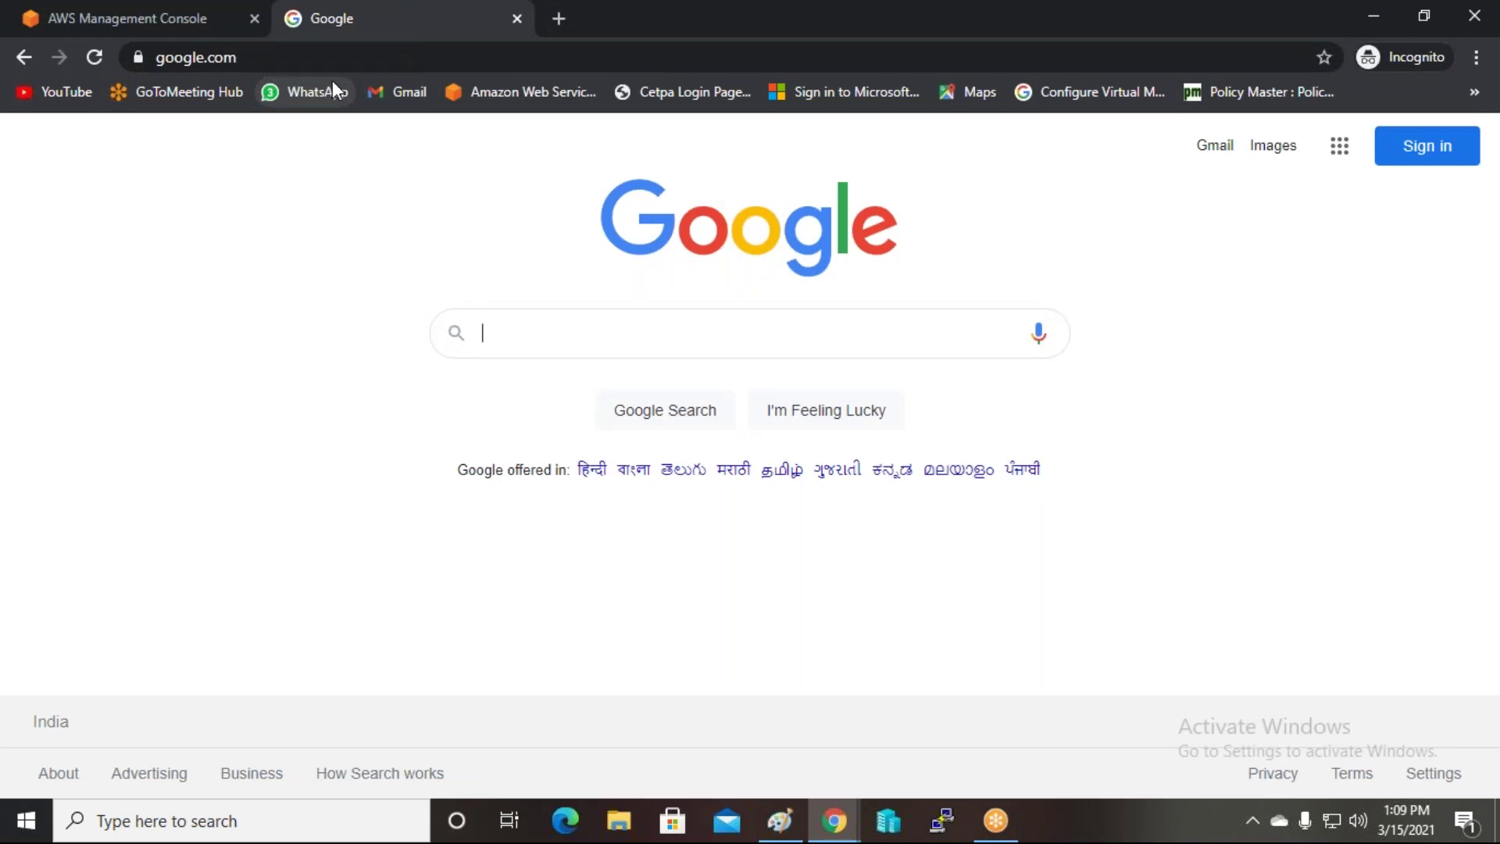
{"action": "type", "text": "go"}
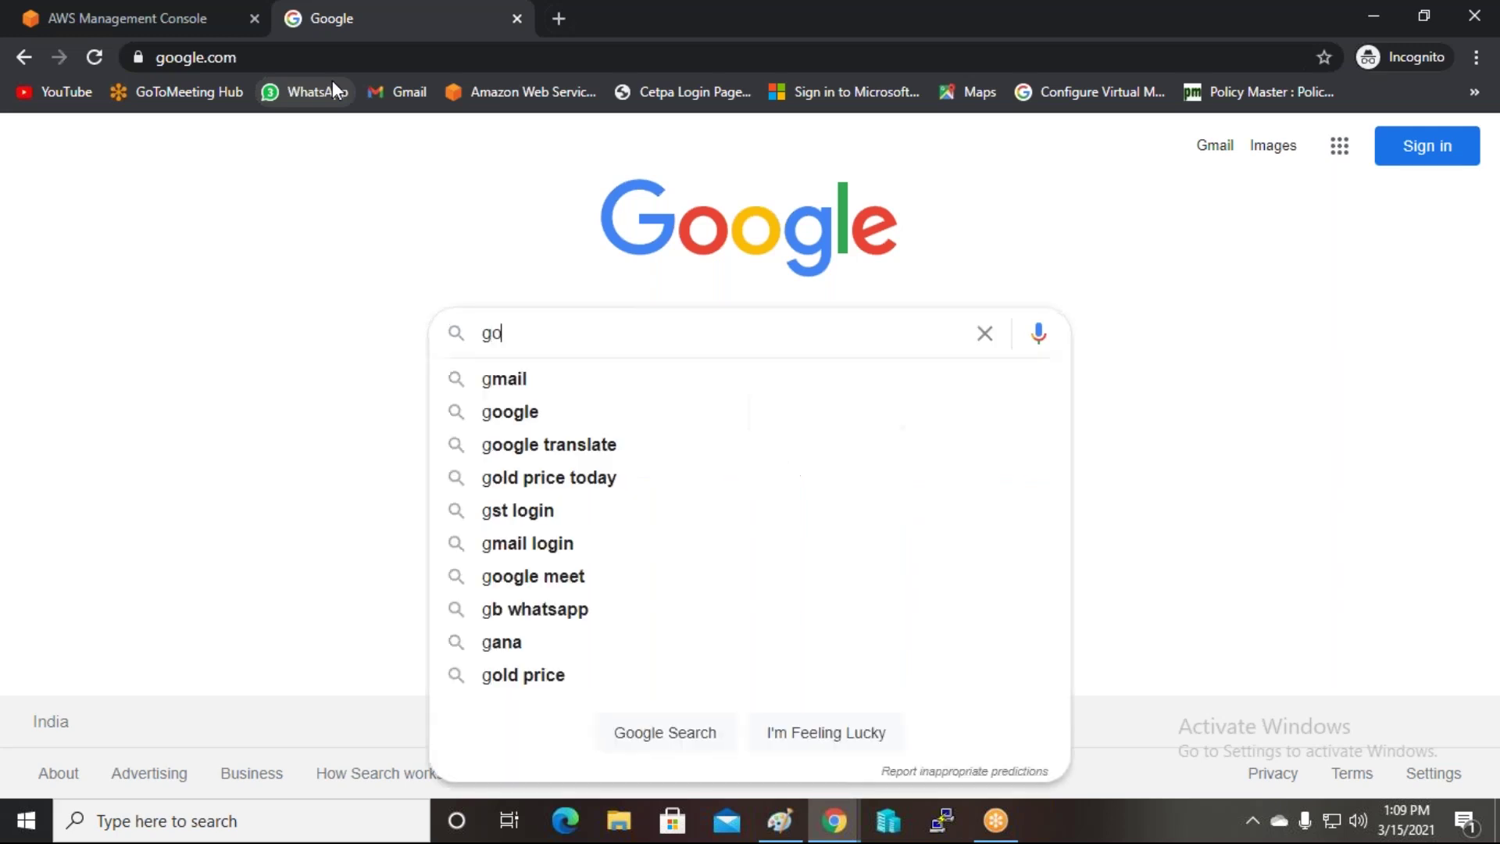
{"action": "type", "text": "ogle aut"}
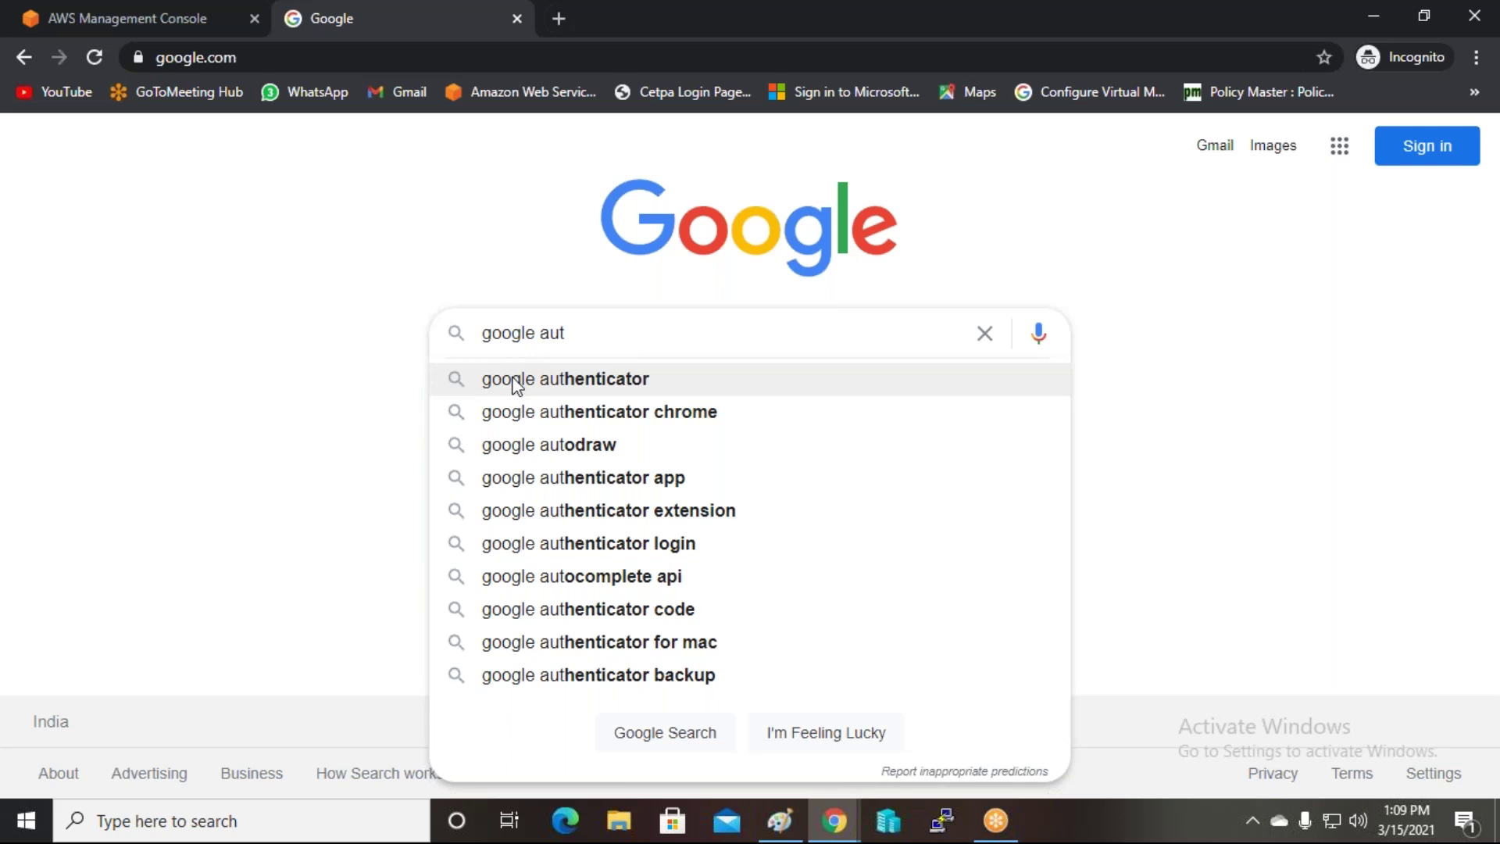
{"action": "left_click", "coordinate": [514, 382]}
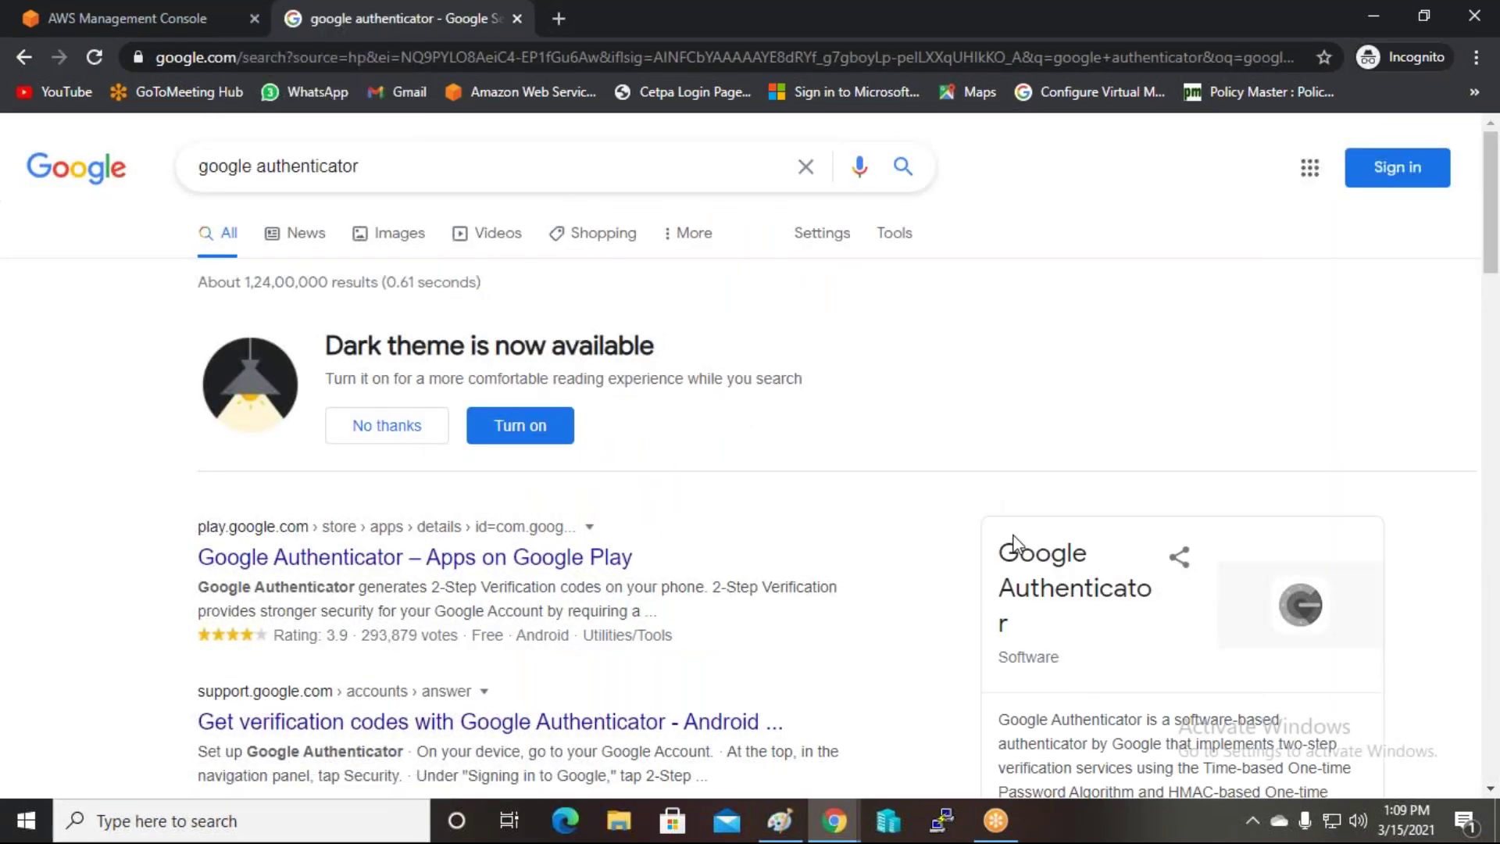
{"action": "scroll", "coordinate": [1297, 617], "scroll_direction": "down", "scroll_amount": 3}
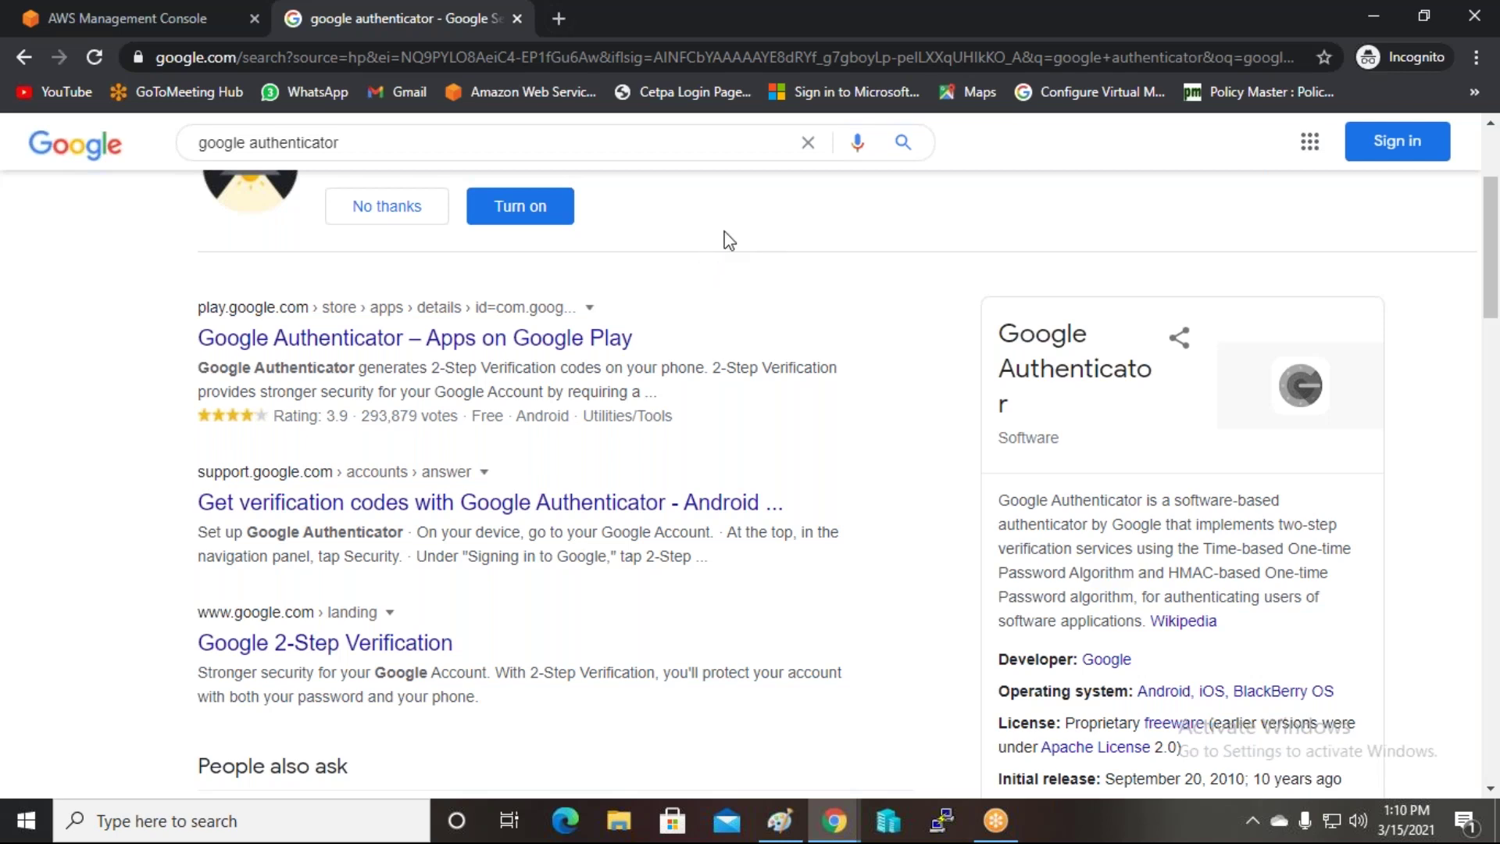
{"action": "scroll", "coordinate": [653, 456], "scroll_direction": "up", "scroll_amount": 3}
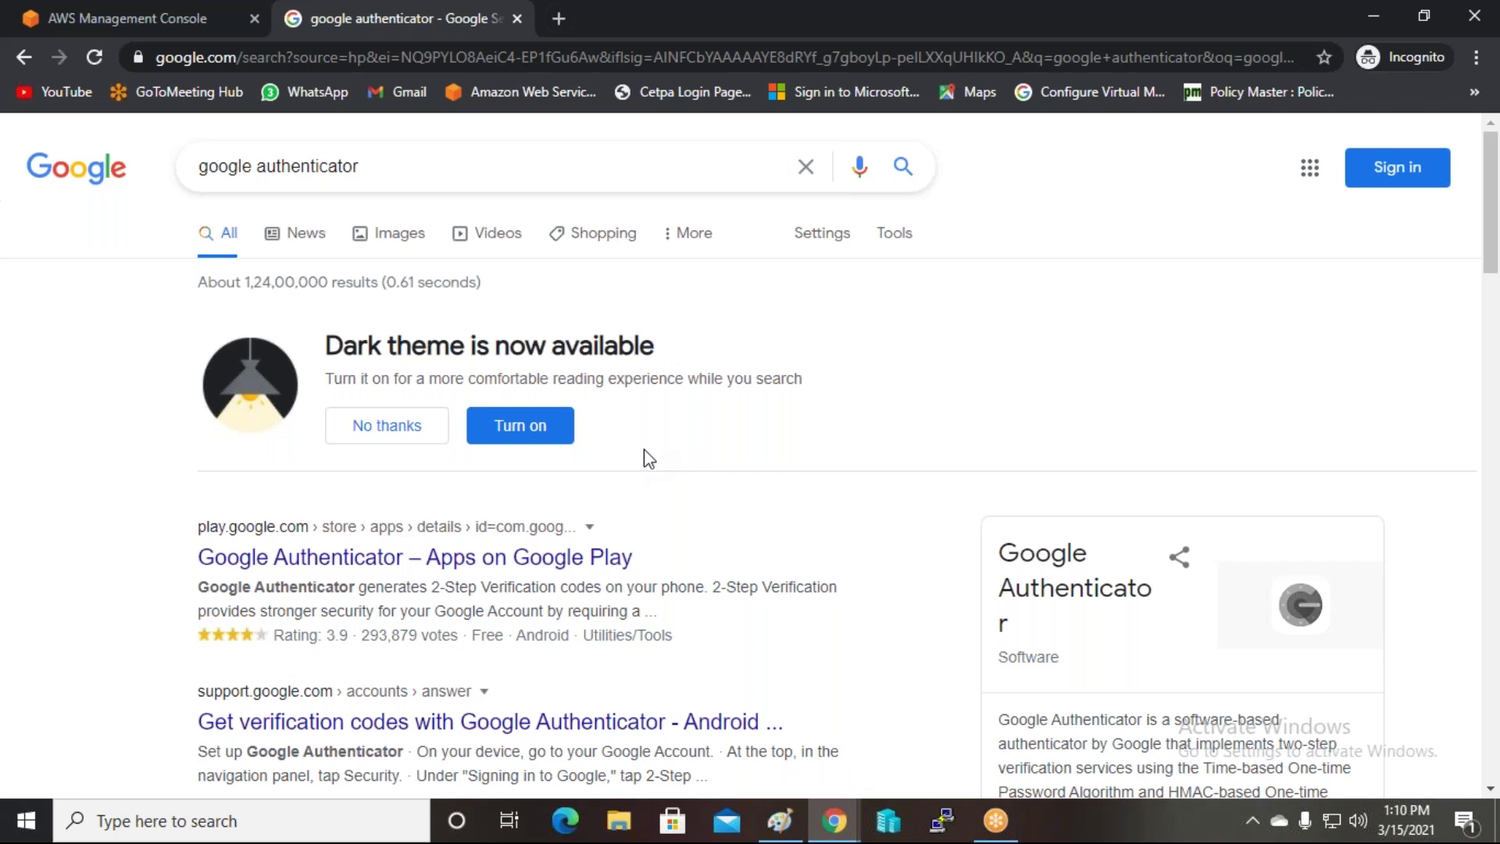
{"action": "left_click", "coordinate": [828, 821]}
Open baljeet's security credentials and highlight that no MFA device is assigned
{"action": "left_click", "coordinate": [707, 735]}
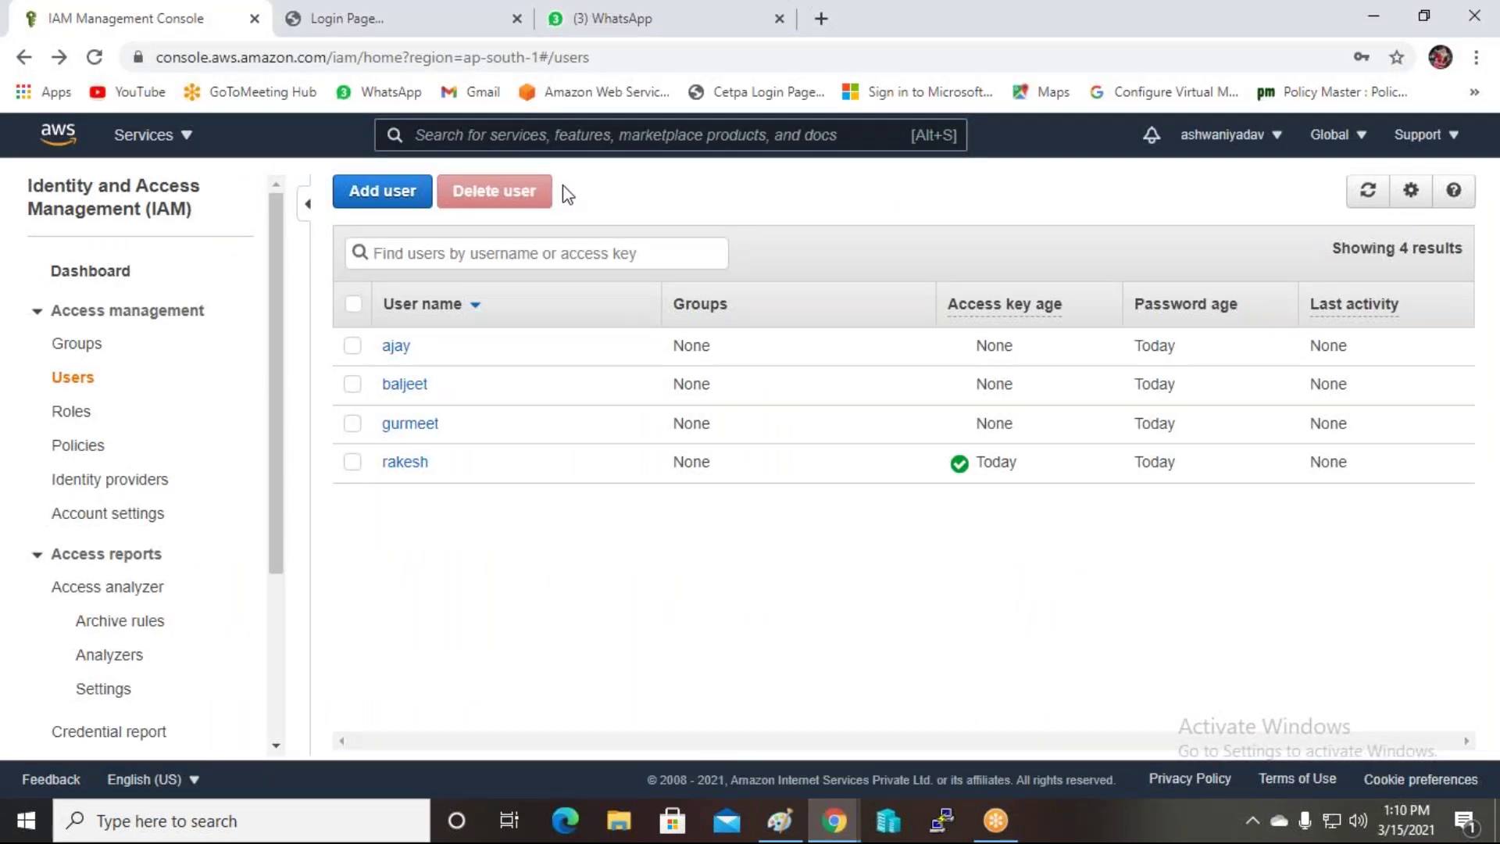
{"action": "left_click", "coordinate": [397, 385]}
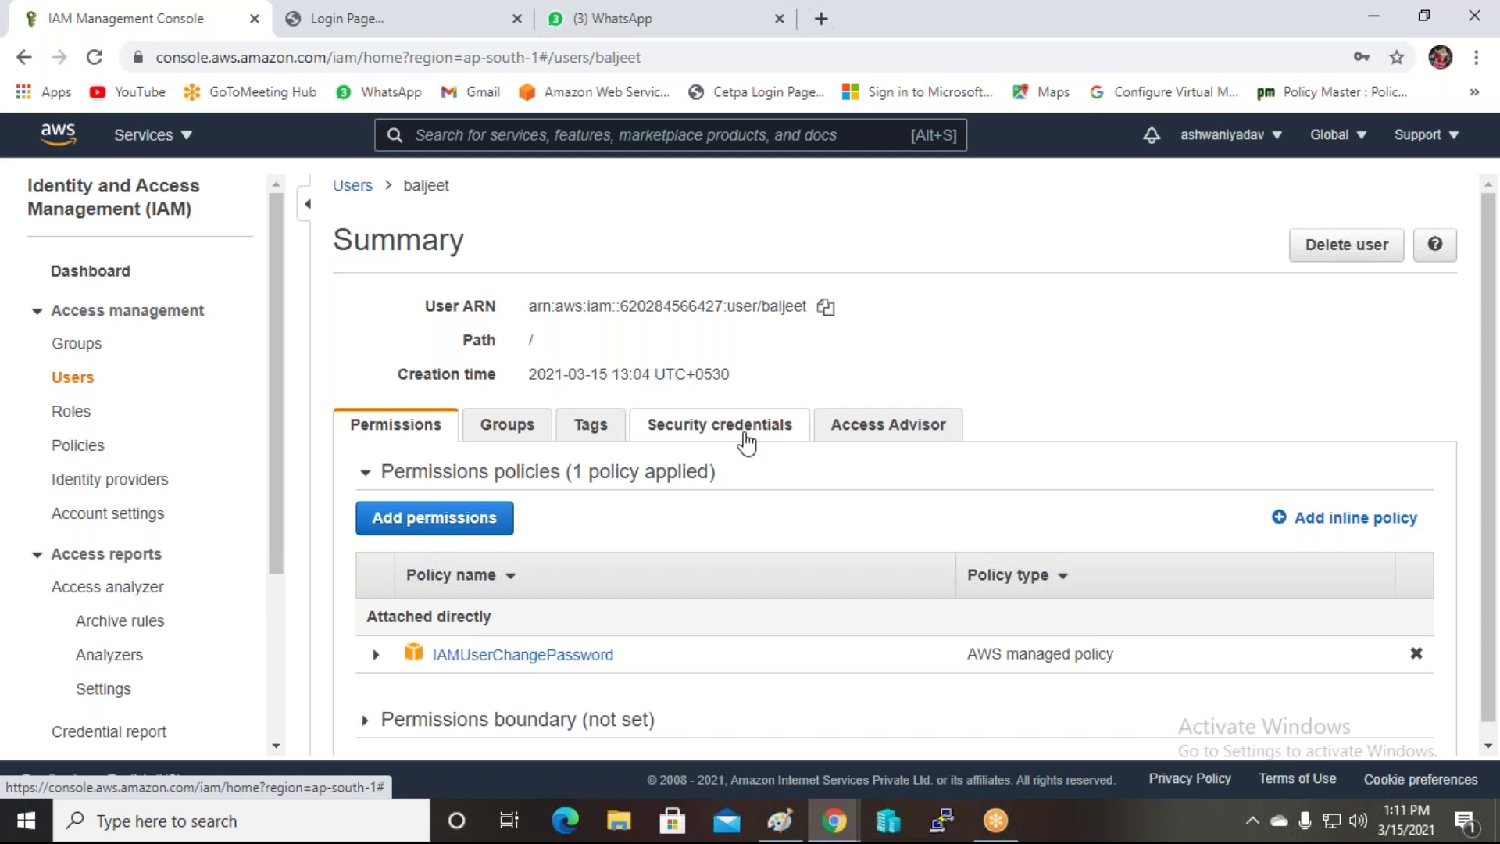
{"action": "left_click", "coordinate": [746, 443]}
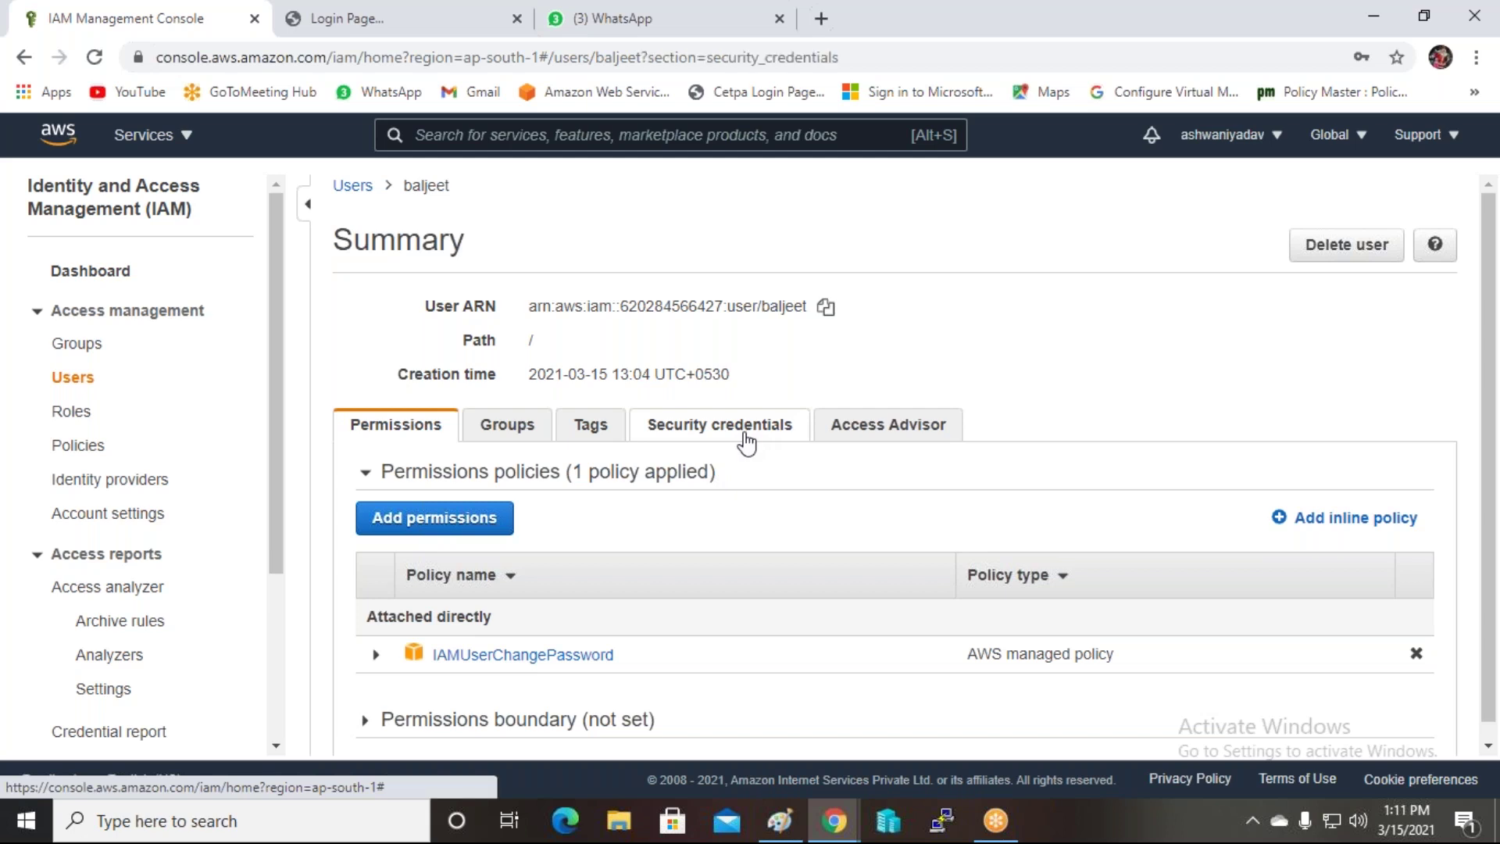
{"action": "scroll", "coordinate": [746, 441], "scroll_direction": "down", "scroll_amount": 1}
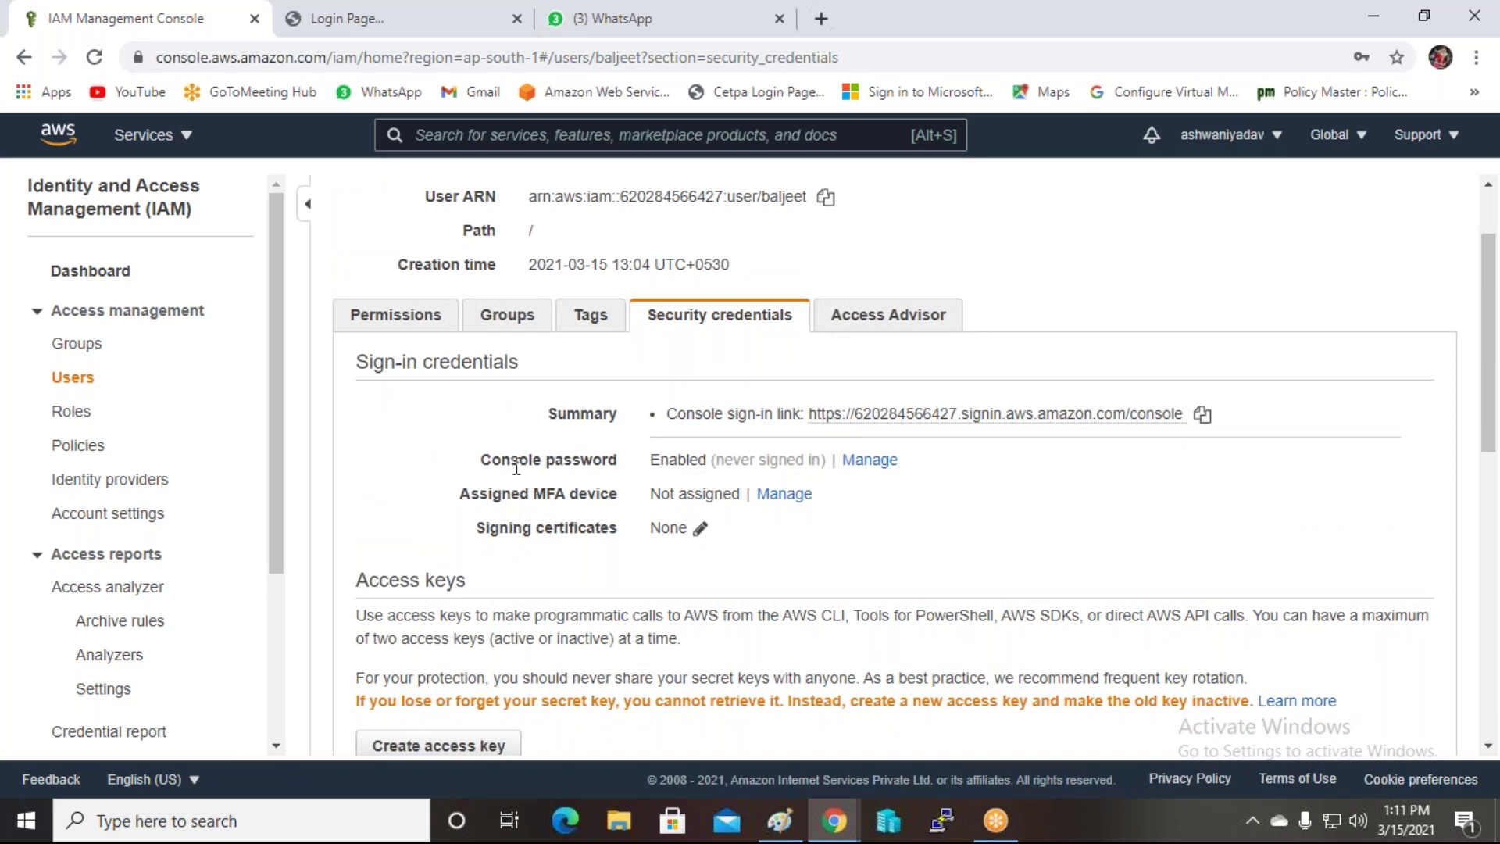
{"action": "left_click", "coordinate": [868, 463]}
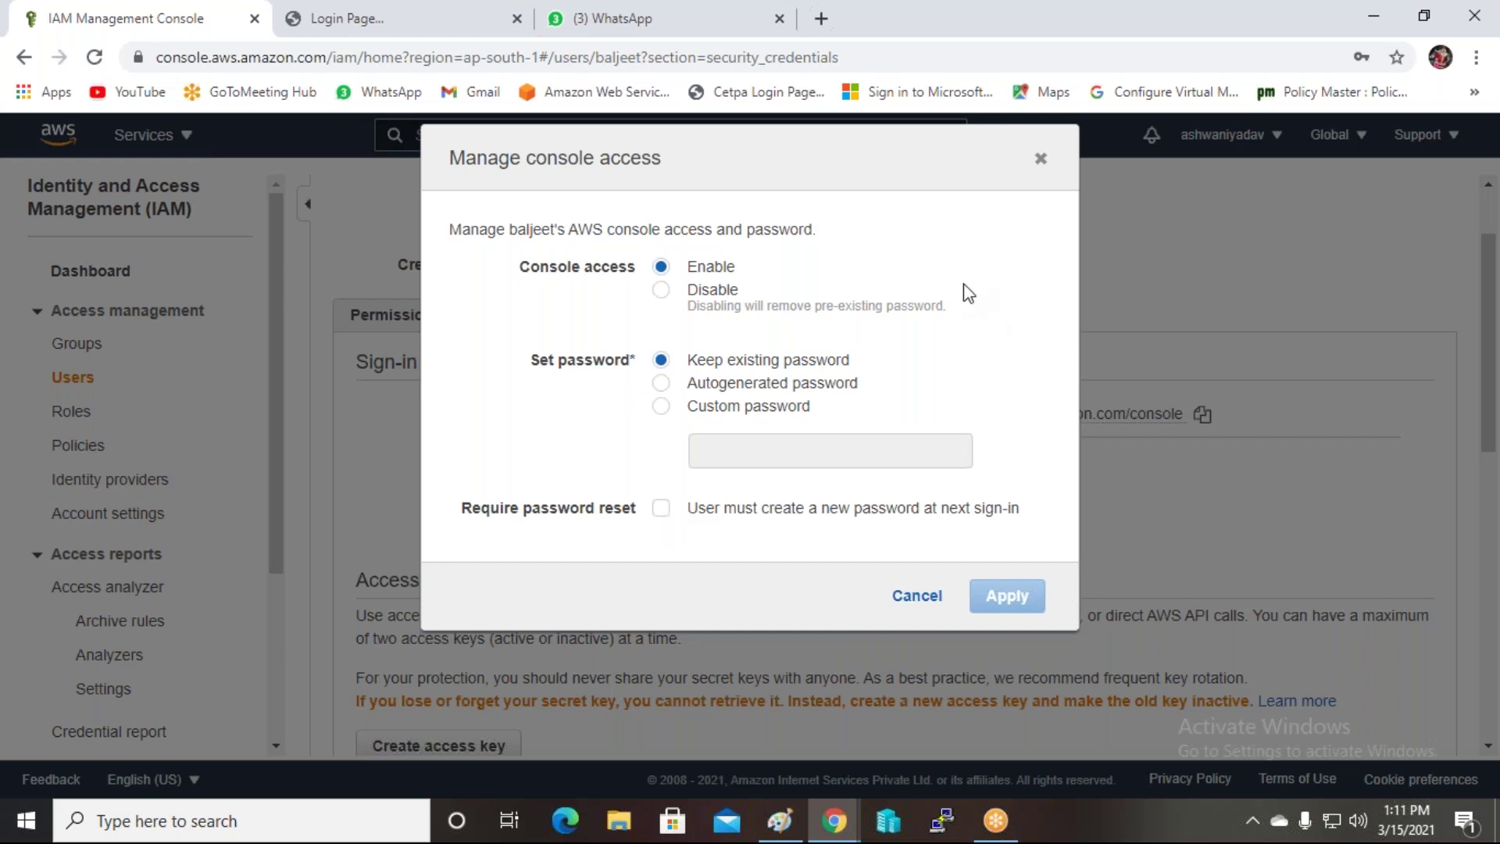
{"action": "left_click", "coordinate": [1047, 164]}
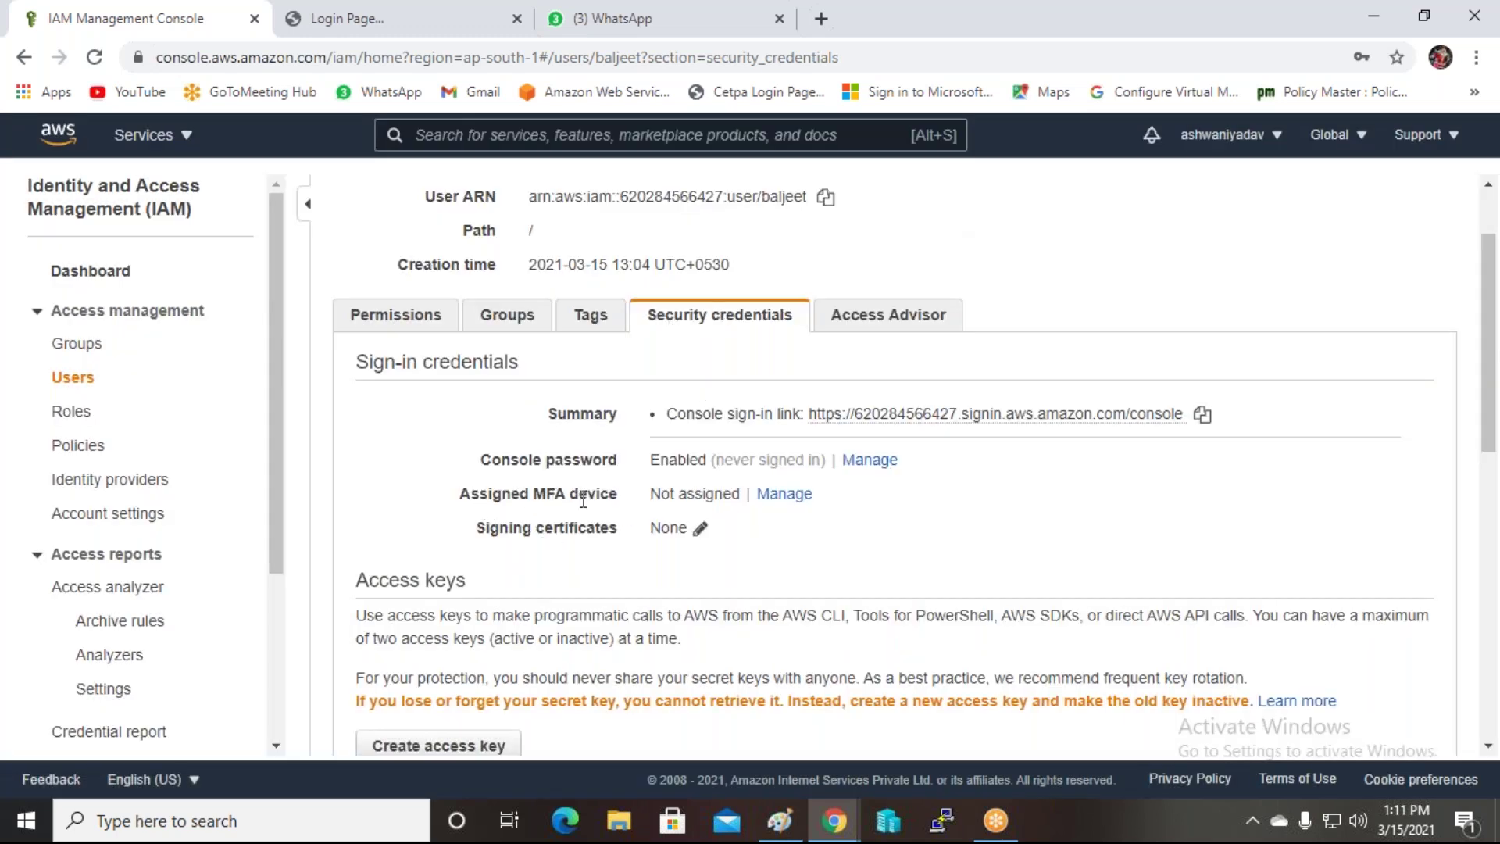
{"action": "left_click_drag", "start_coordinate": [652, 490], "coordinate": [740, 489]}
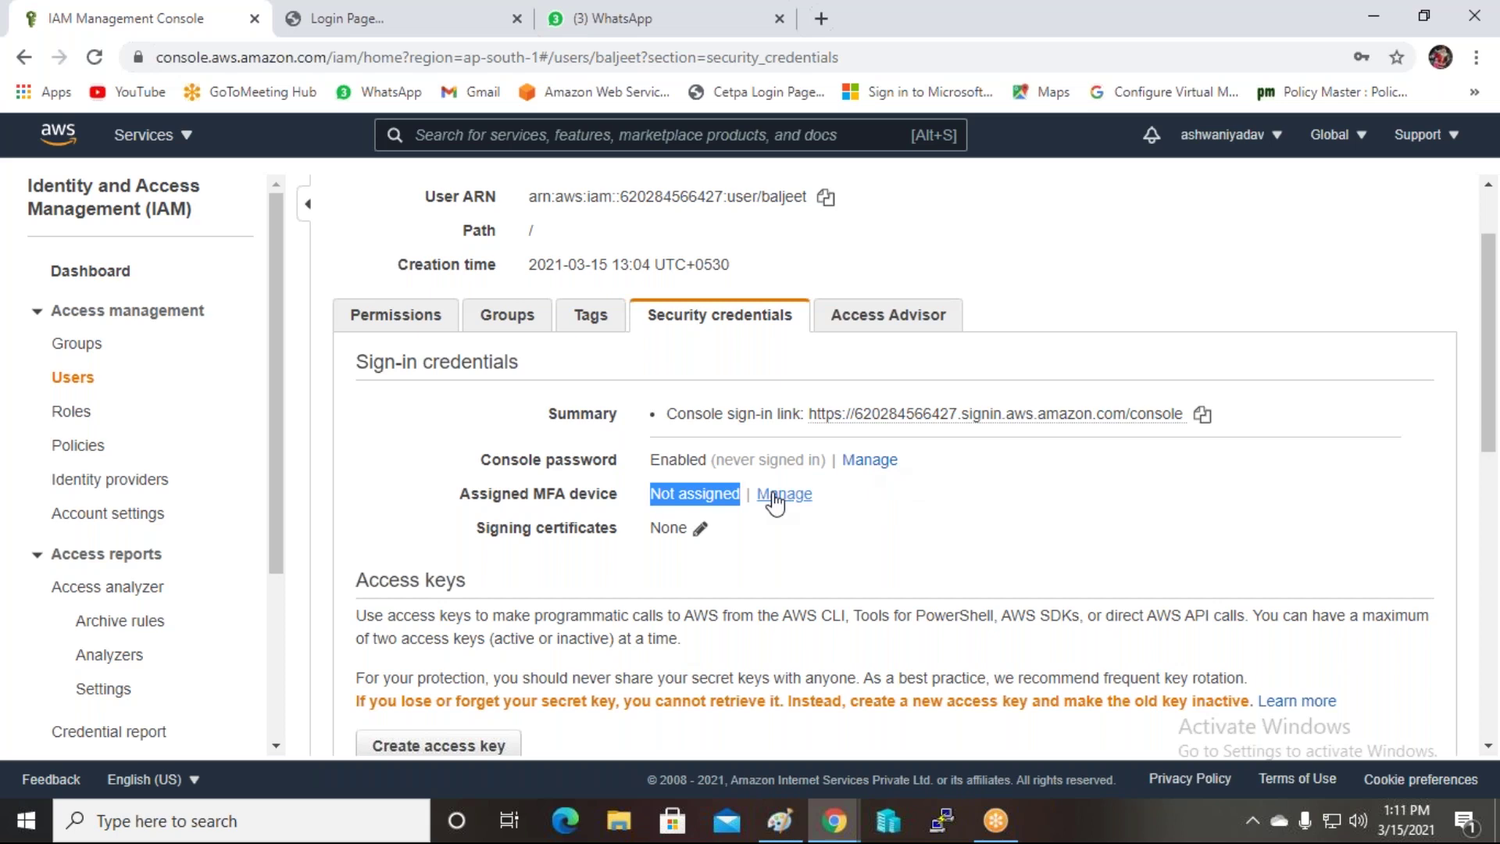
Assign a virtual MFA device to the current user using two consecutive authenticator codes
{"action": "left_click", "coordinate": [774, 497]}
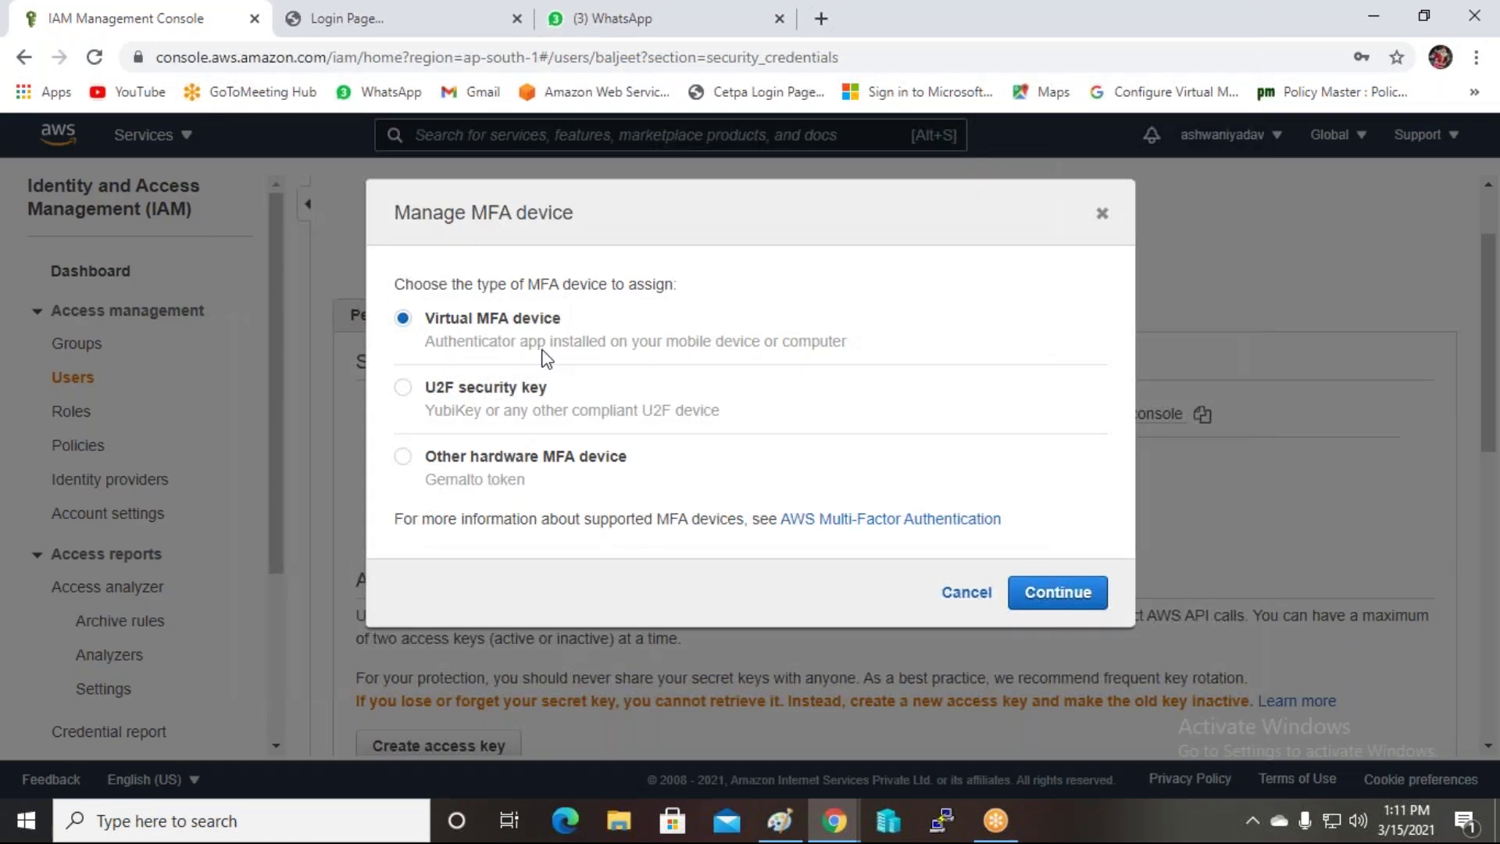
{"action": "left_click", "coordinate": [1029, 592]}
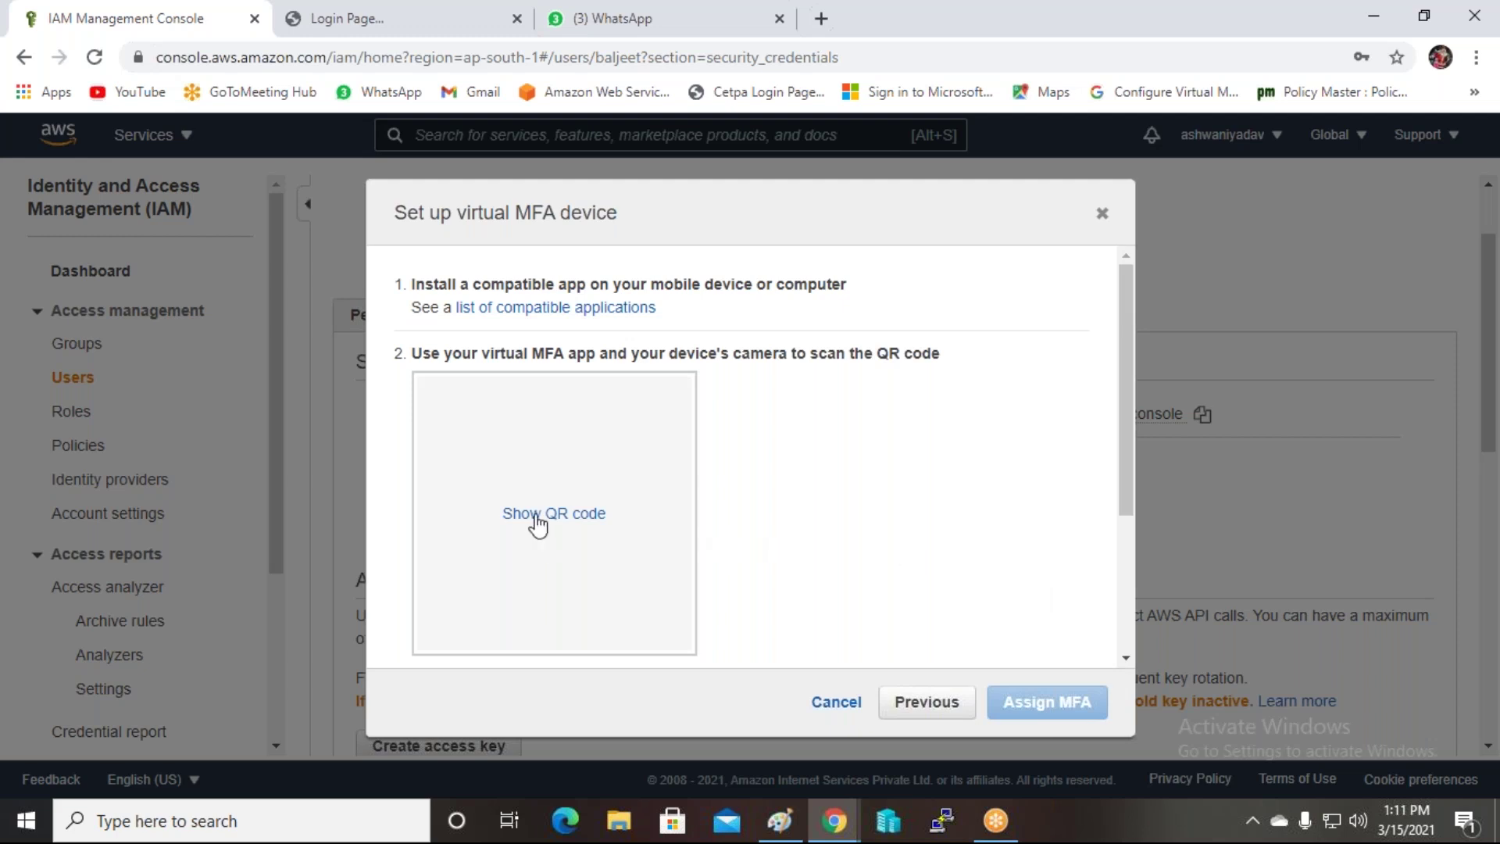
{"action": "left_click", "coordinate": [538, 516]}
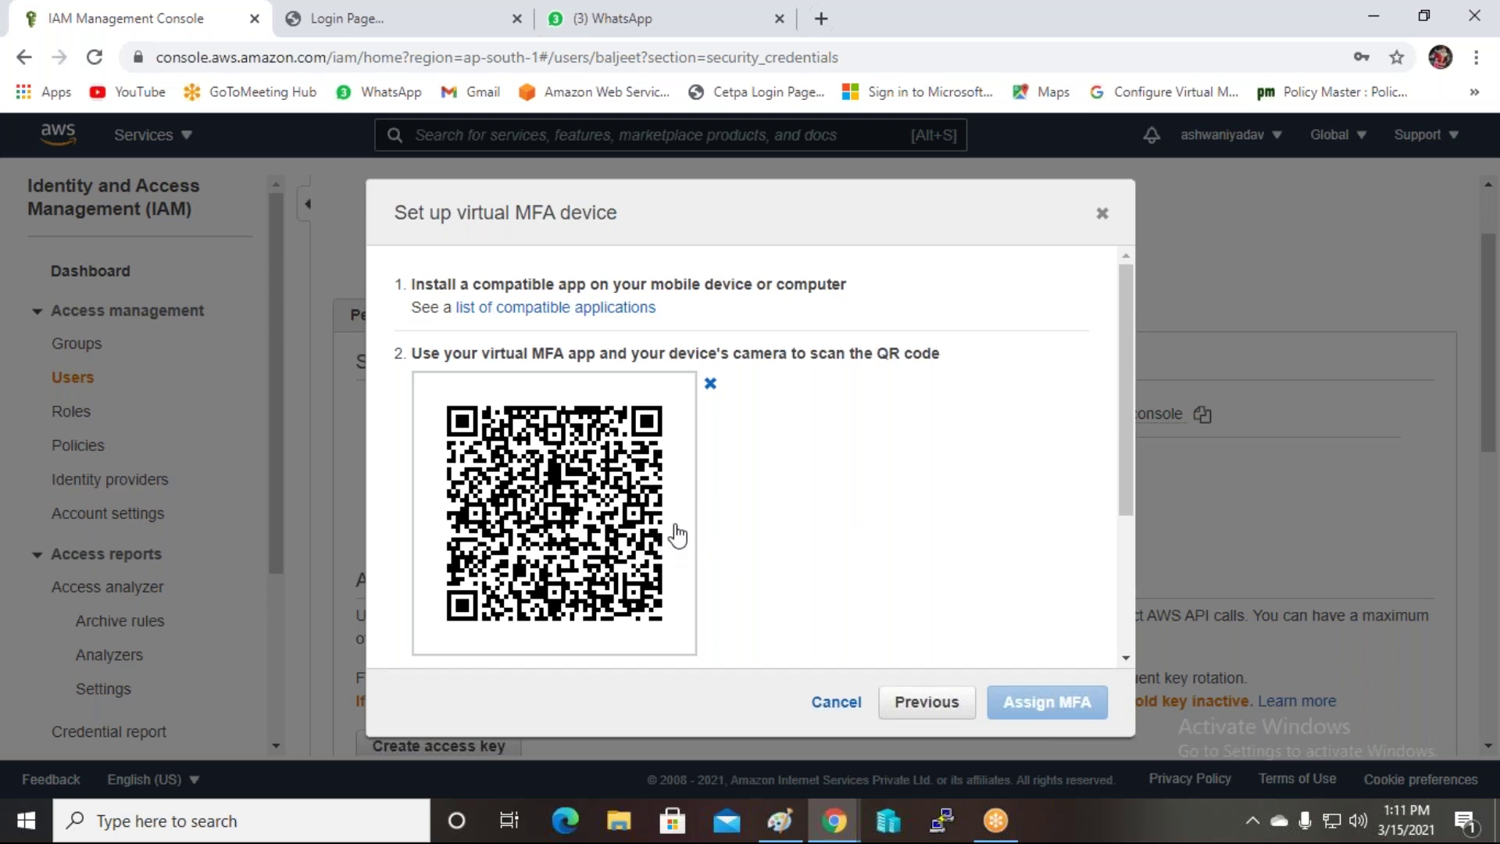
{"action": "scroll", "coordinate": [678, 534], "scroll_direction": "down", "scroll_amount": 2}
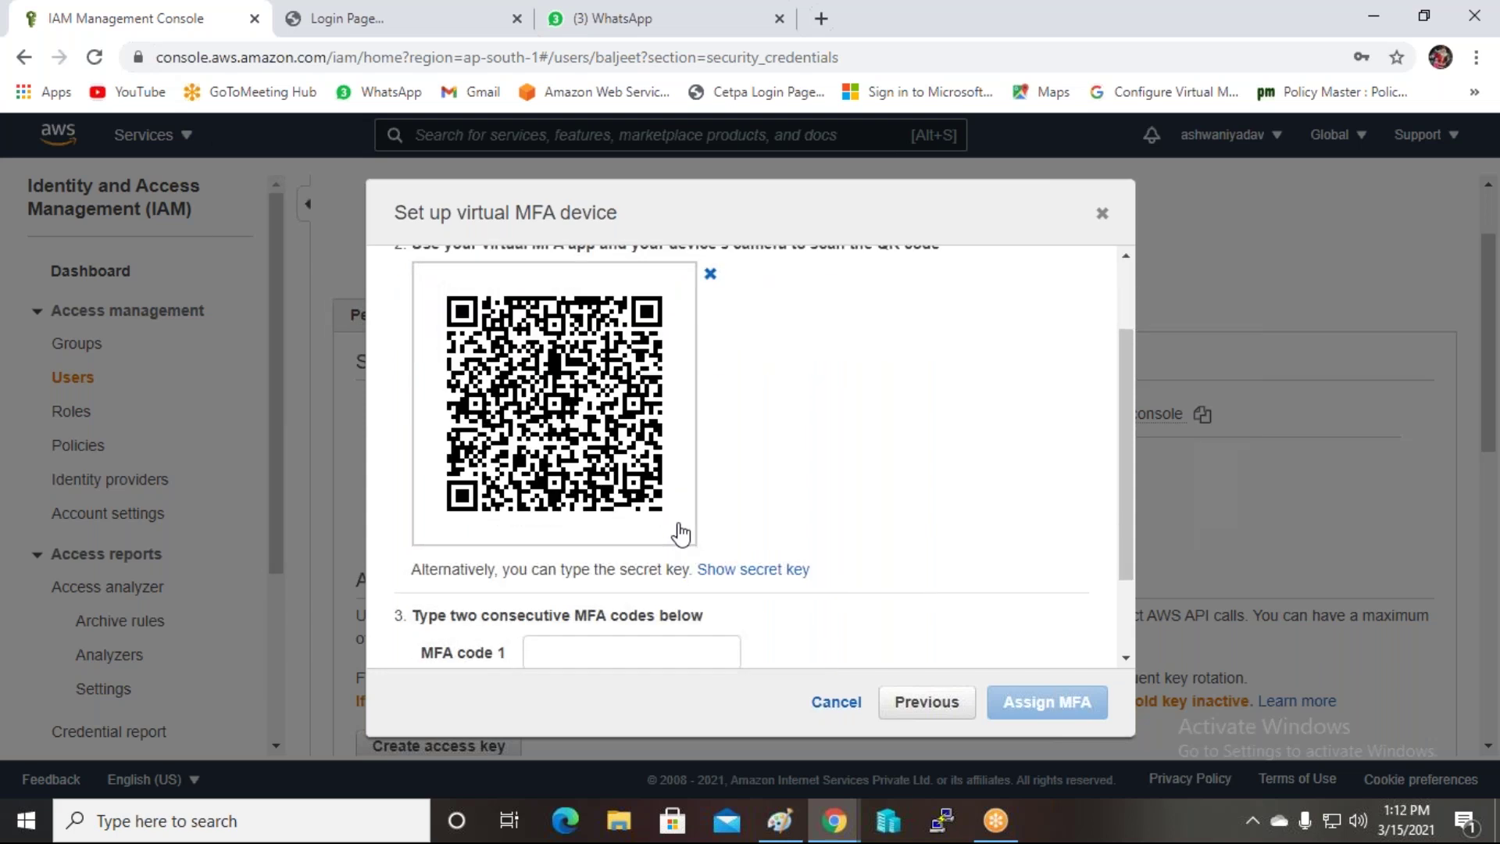
{"action": "scroll", "coordinate": [680, 534], "scroll_direction": "down", "scroll_amount": 2}
{"action": "left_click", "coordinate": [602, 534]}
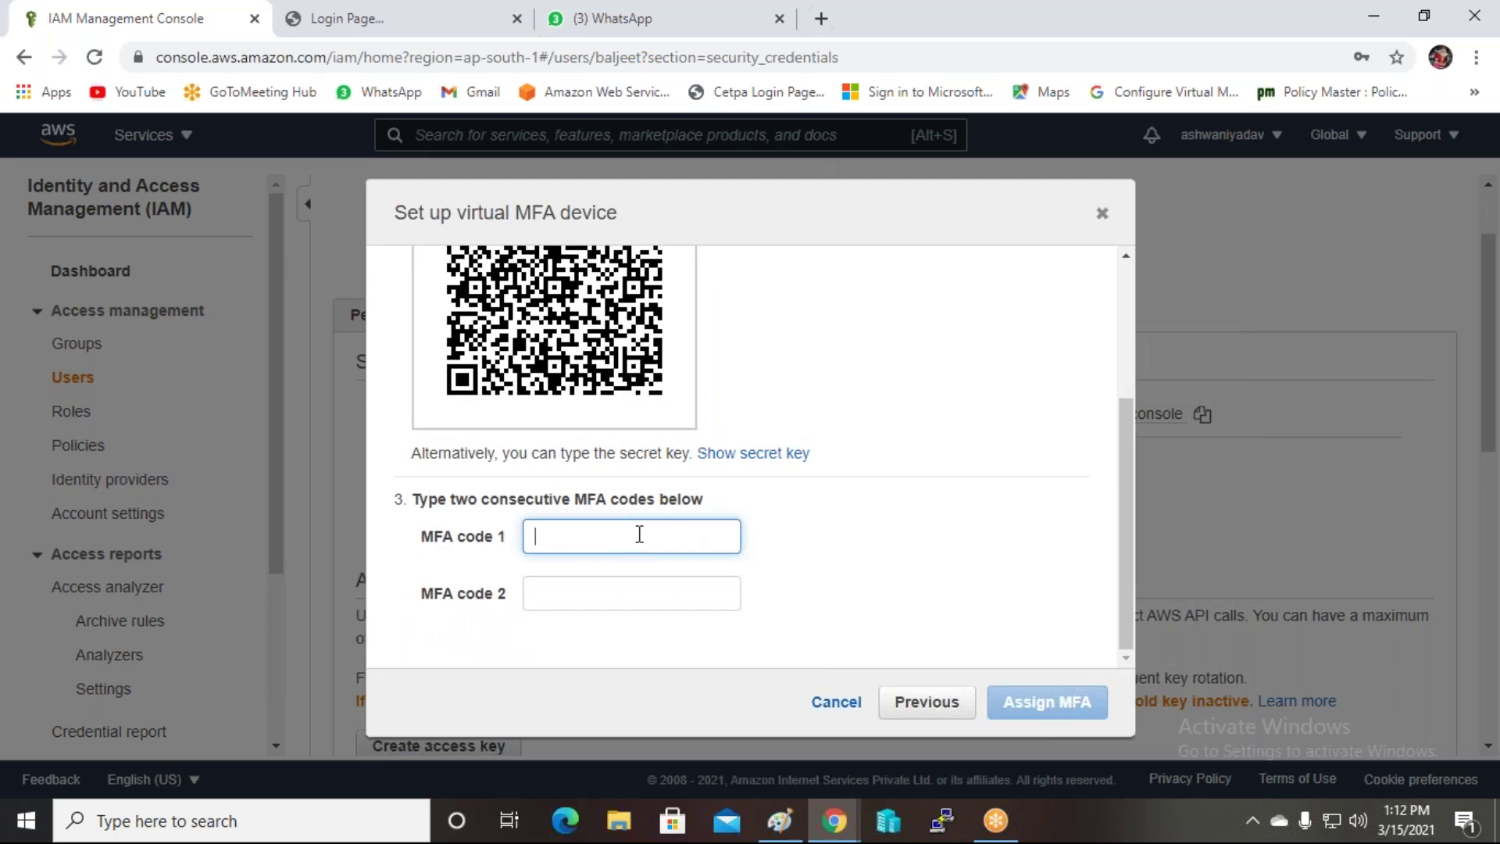
{"action": "left_click", "coordinate": [563, 592]}
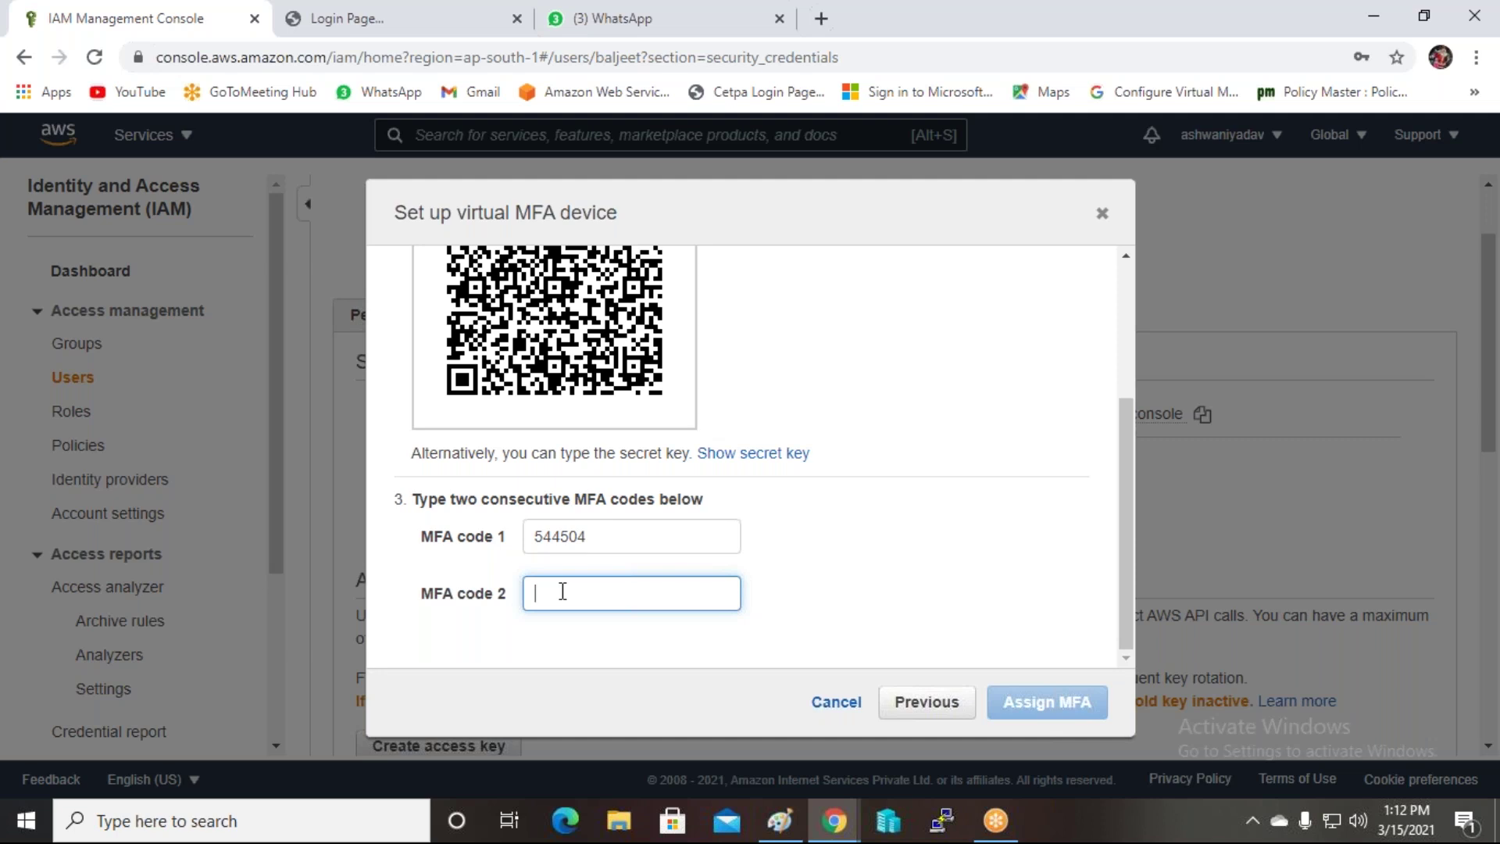
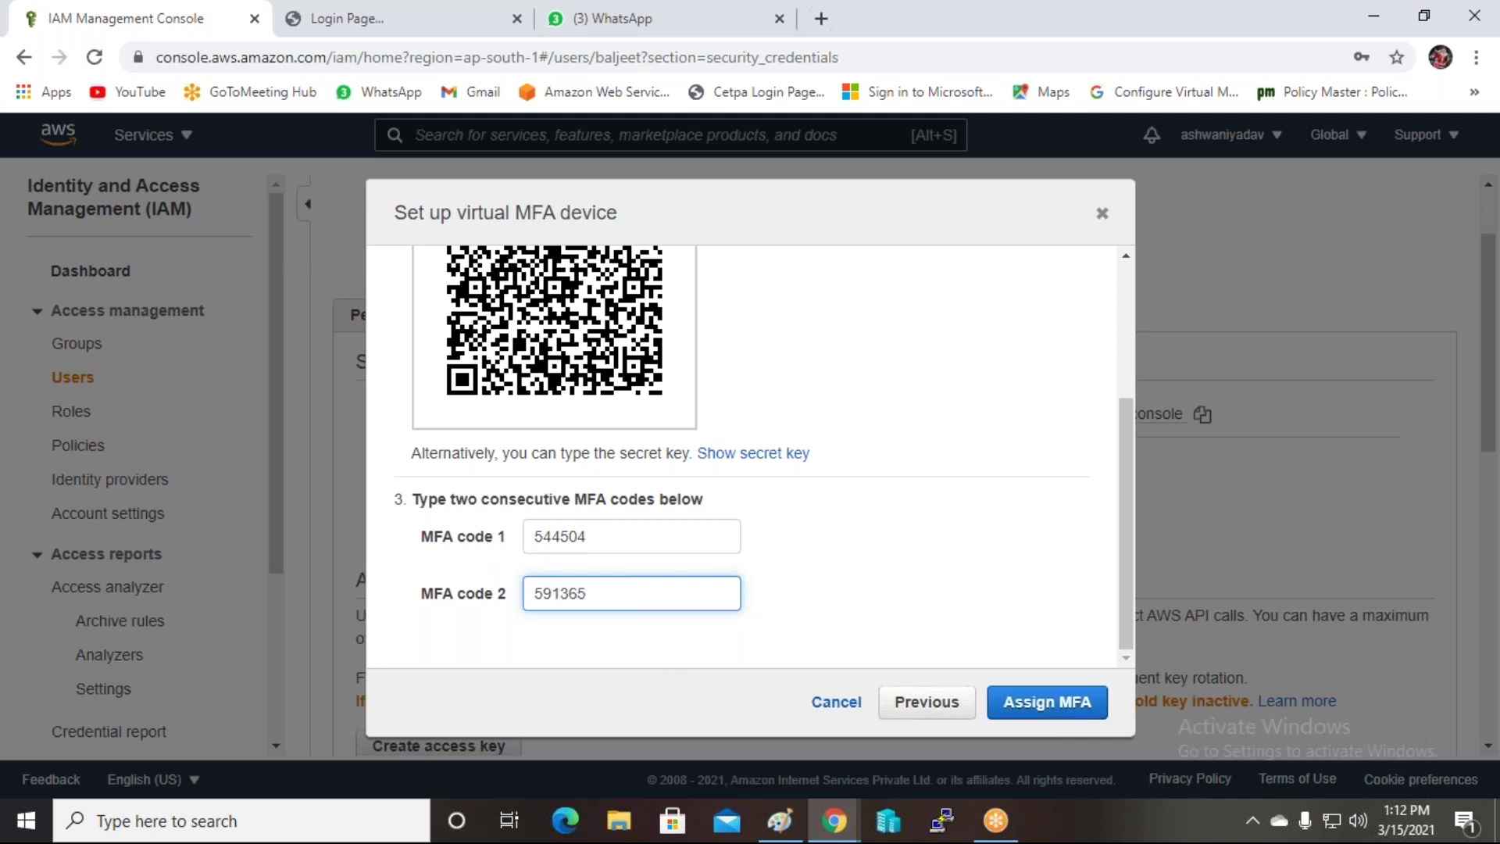
{"action": "left_click", "coordinate": [1050, 702]}
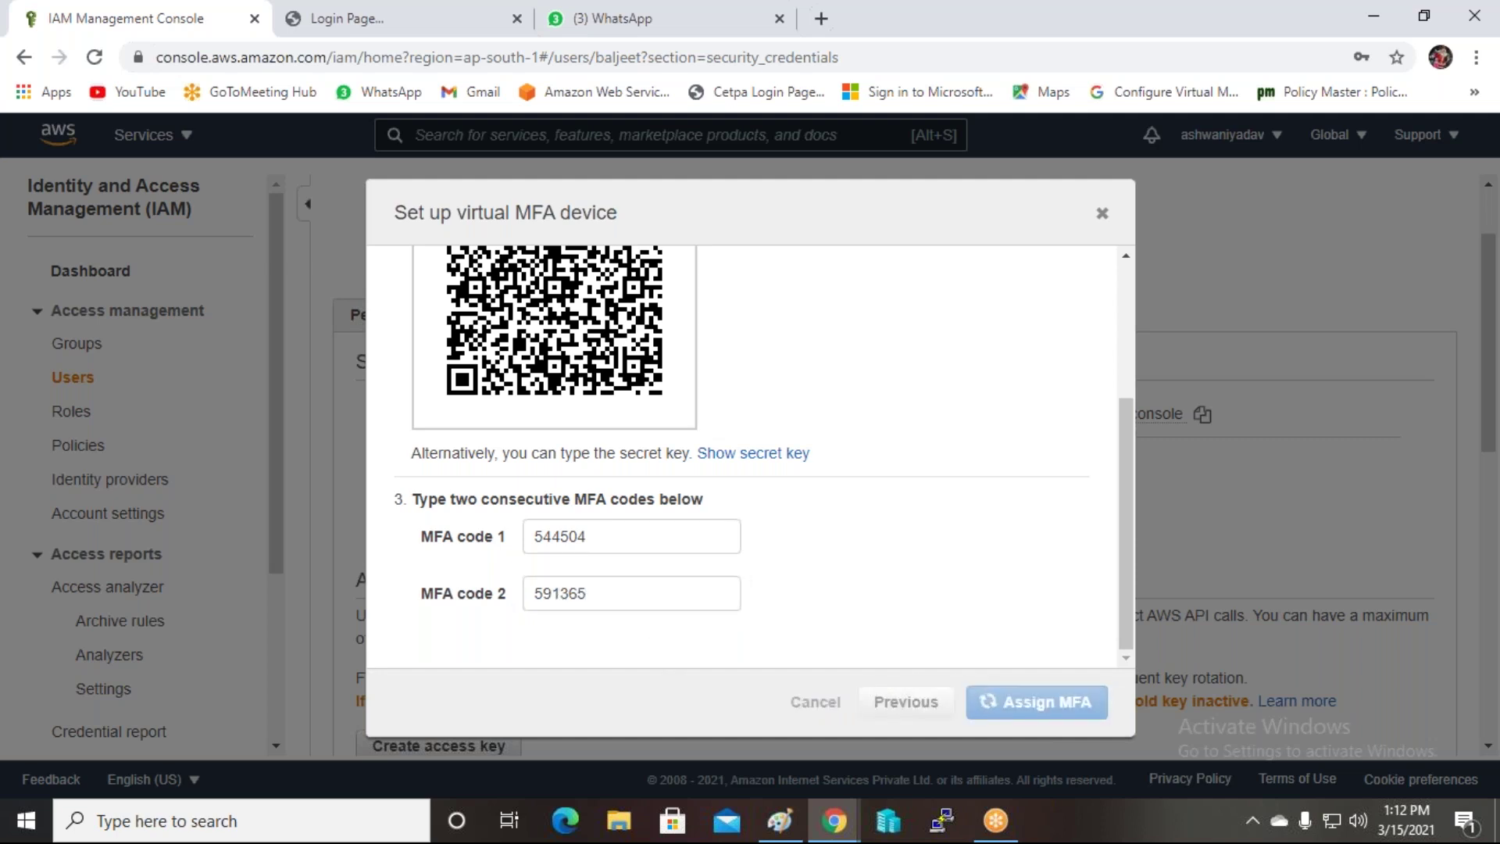
{"action": "left_click", "coordinate": [1083, 381]}
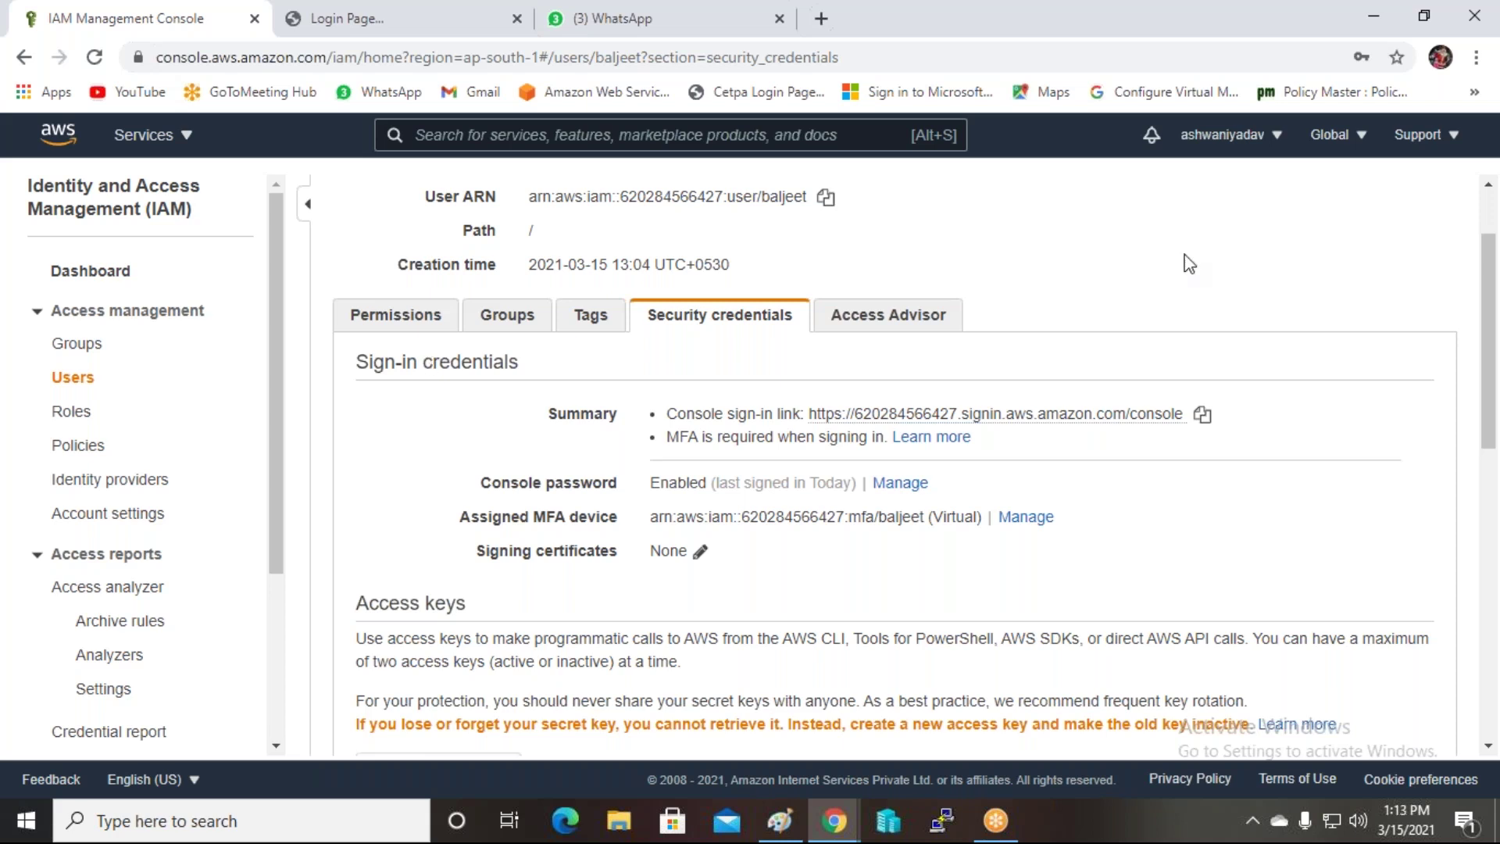
Start a virtual MFA device setup for the first user and display its QR code
{"action": "left_click", "coordinate": [81, 381]}
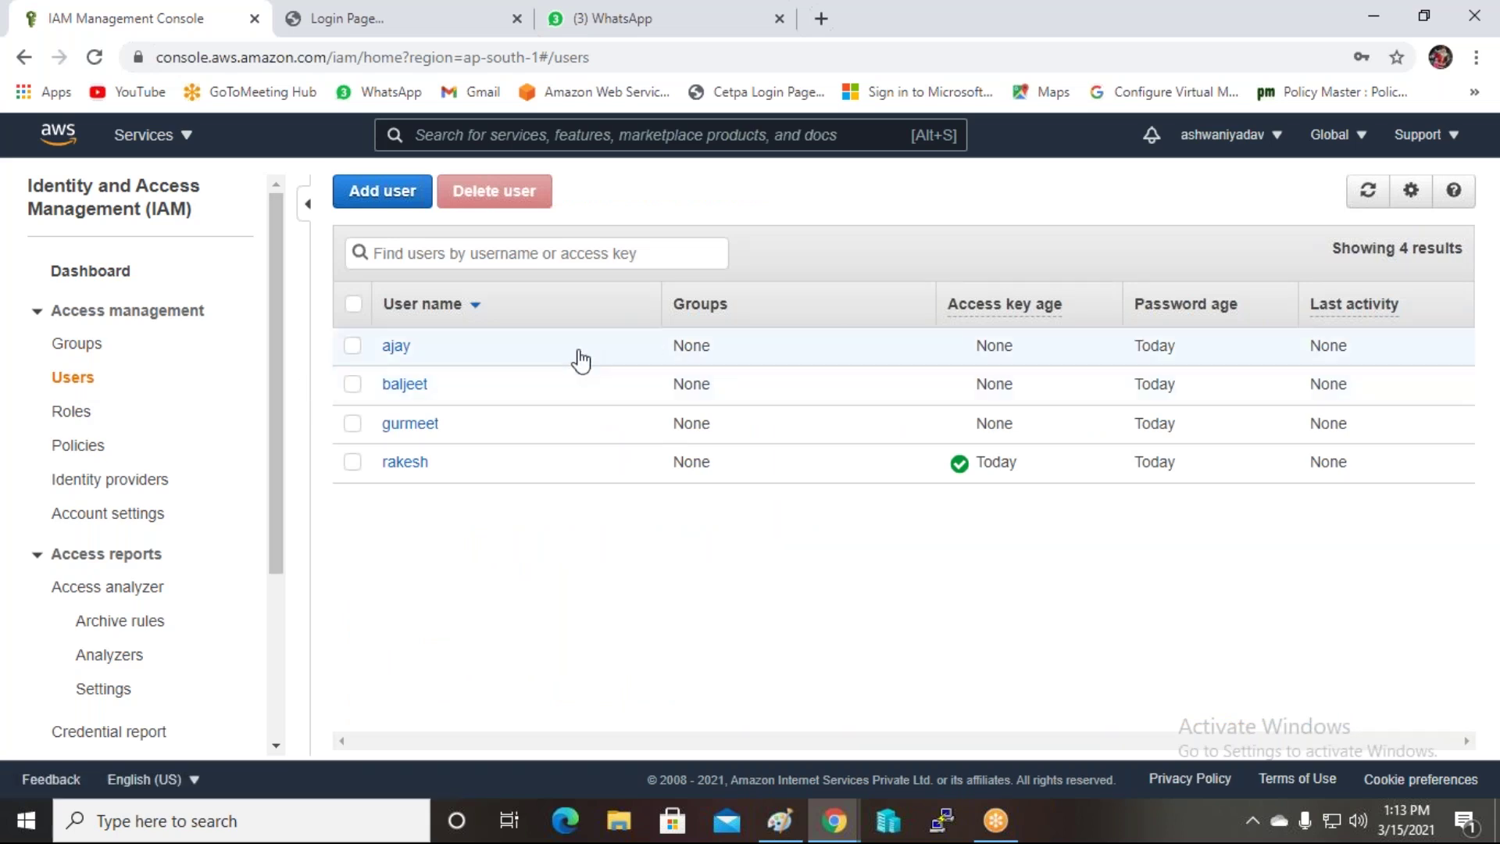
{"action": "left_click", "coordinate": [398, 347]}
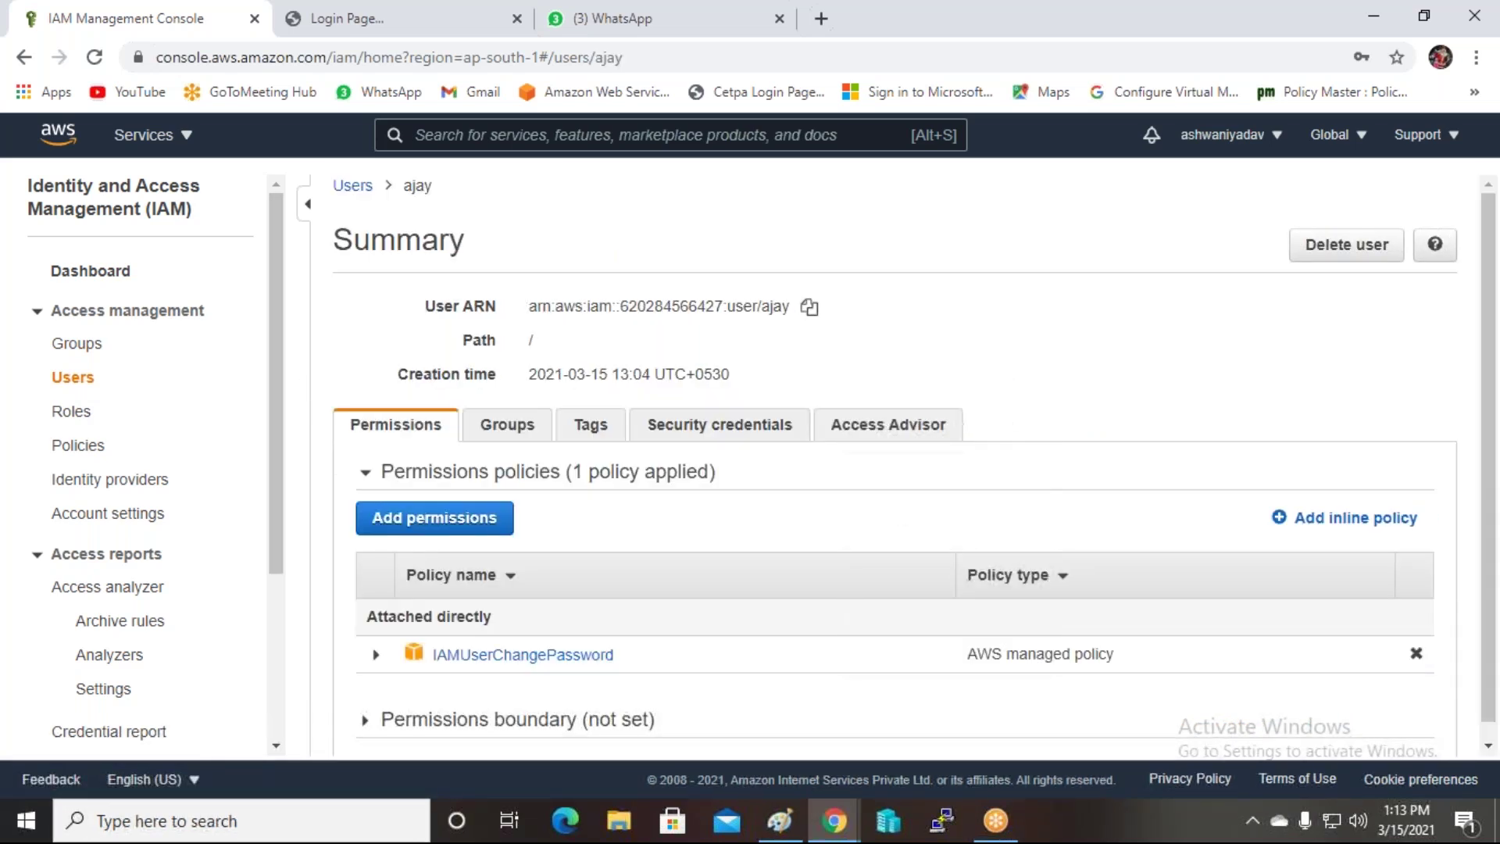
{"action": "left_click", "coordinate": [698, 428]}
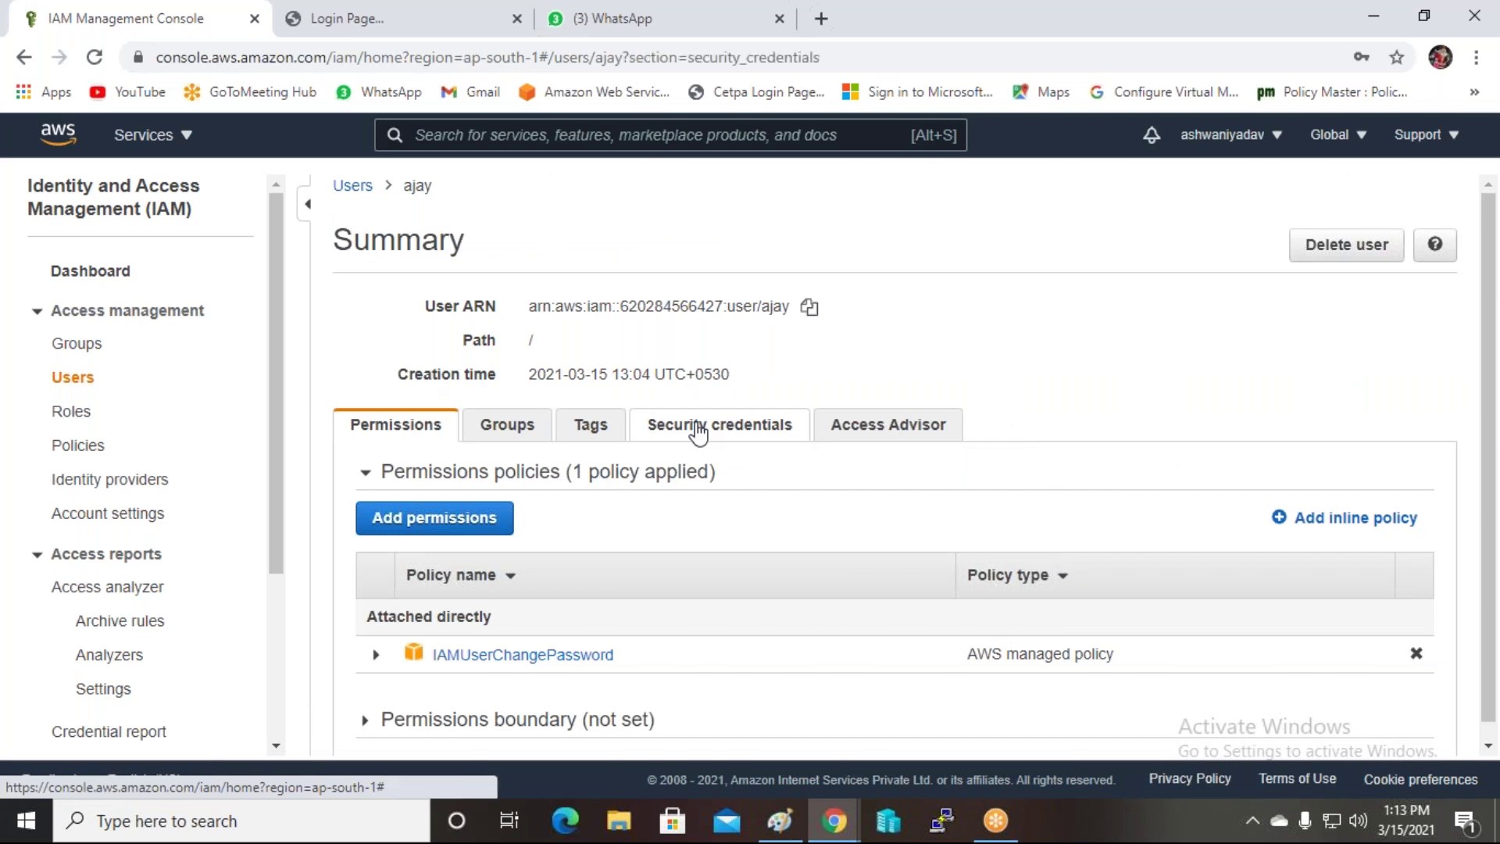
{"action": "scroll", "coordinate": [697, 429], "scroll_direction": "down", "scroll_amount": 3}
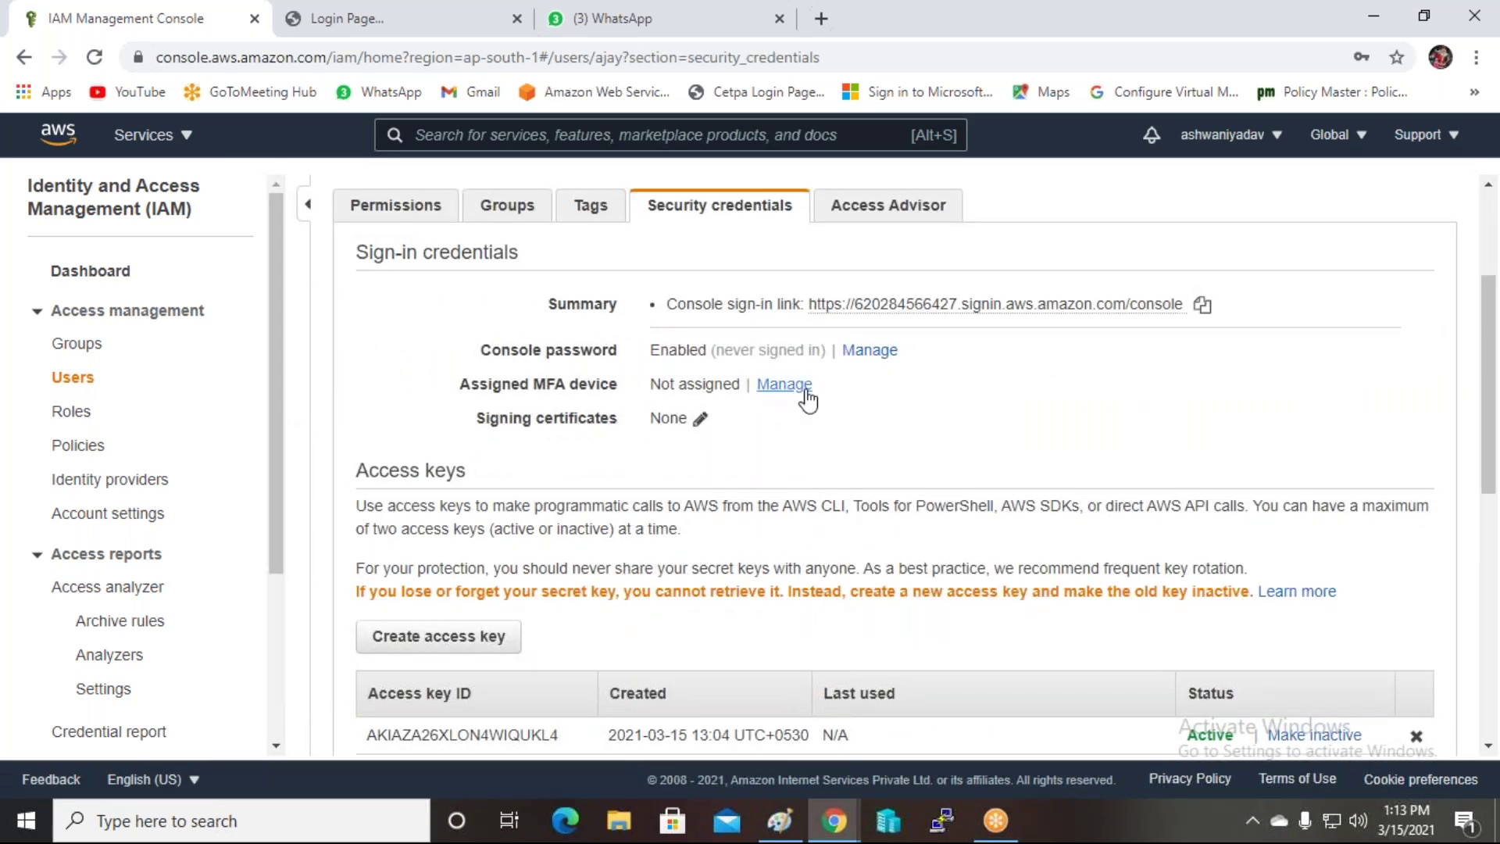
{"action": "left_click", "coordinate": [788, 385]}
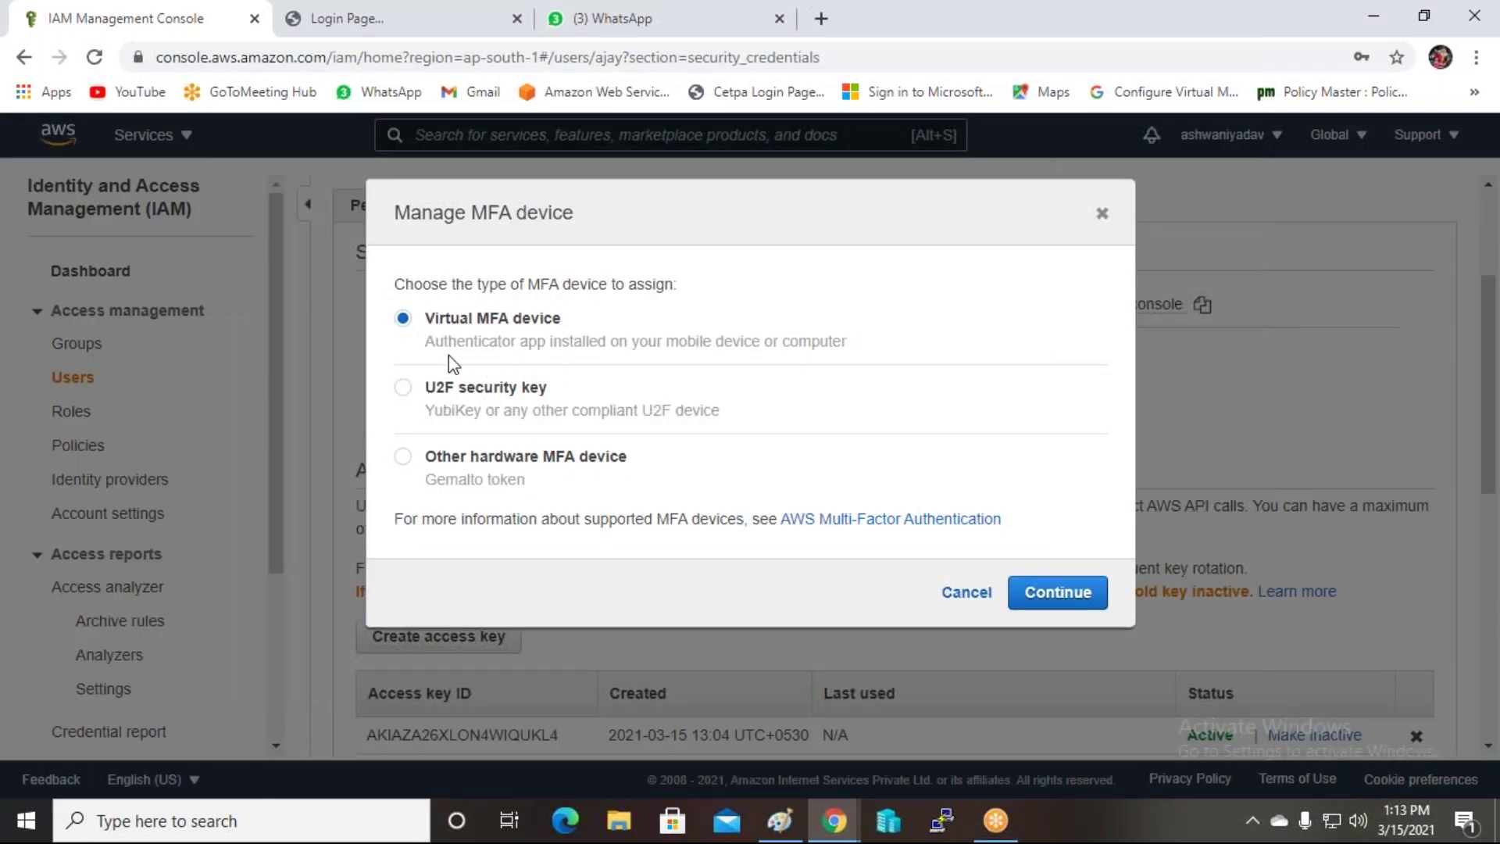
{"action": "left_click", "coordinate": [1039, 592]}
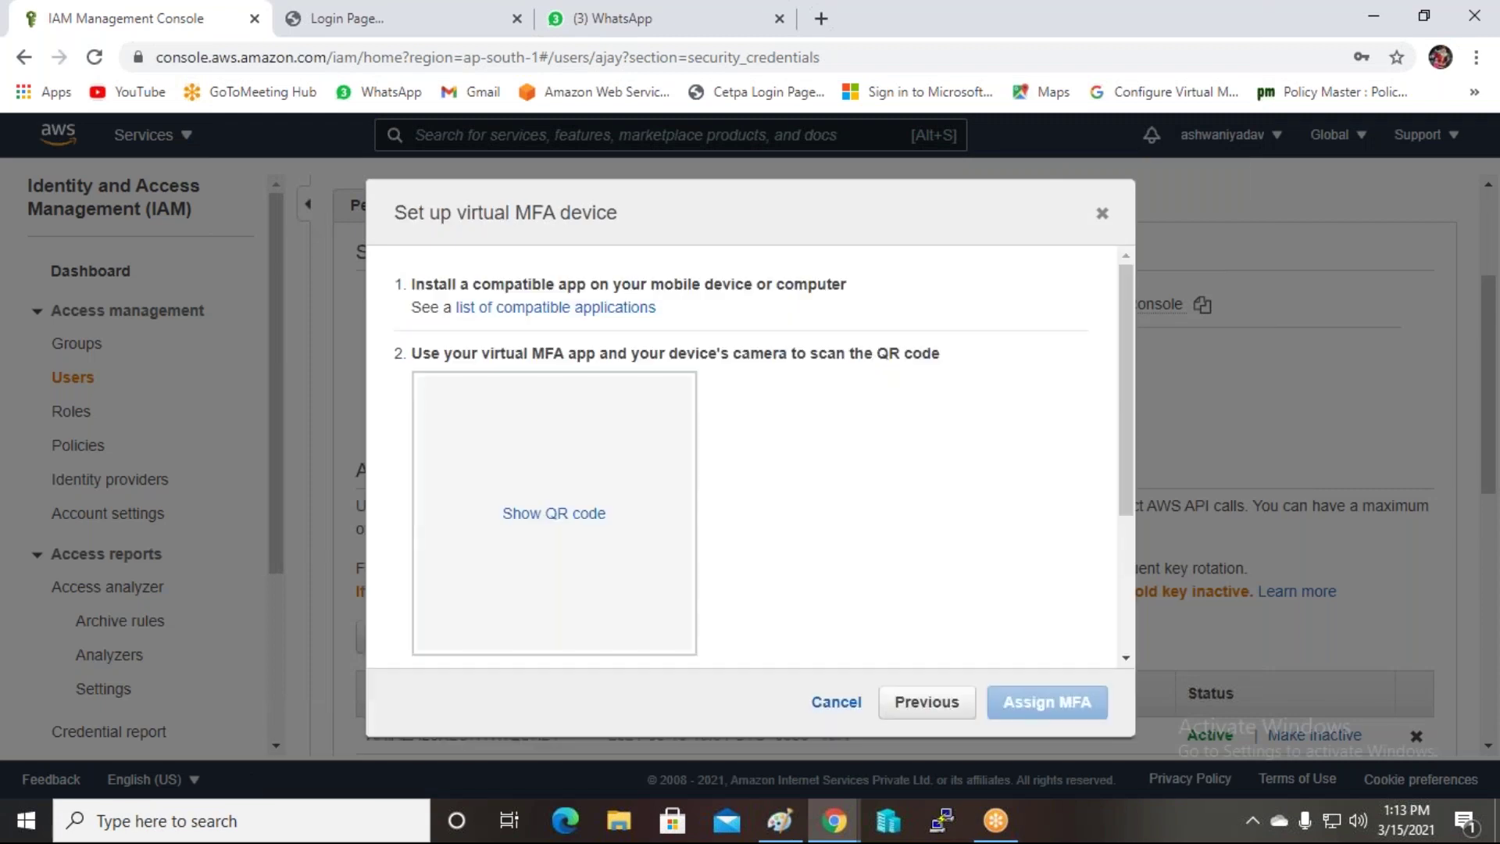
{"action": "left_click", "coordinate": [570, 513]}
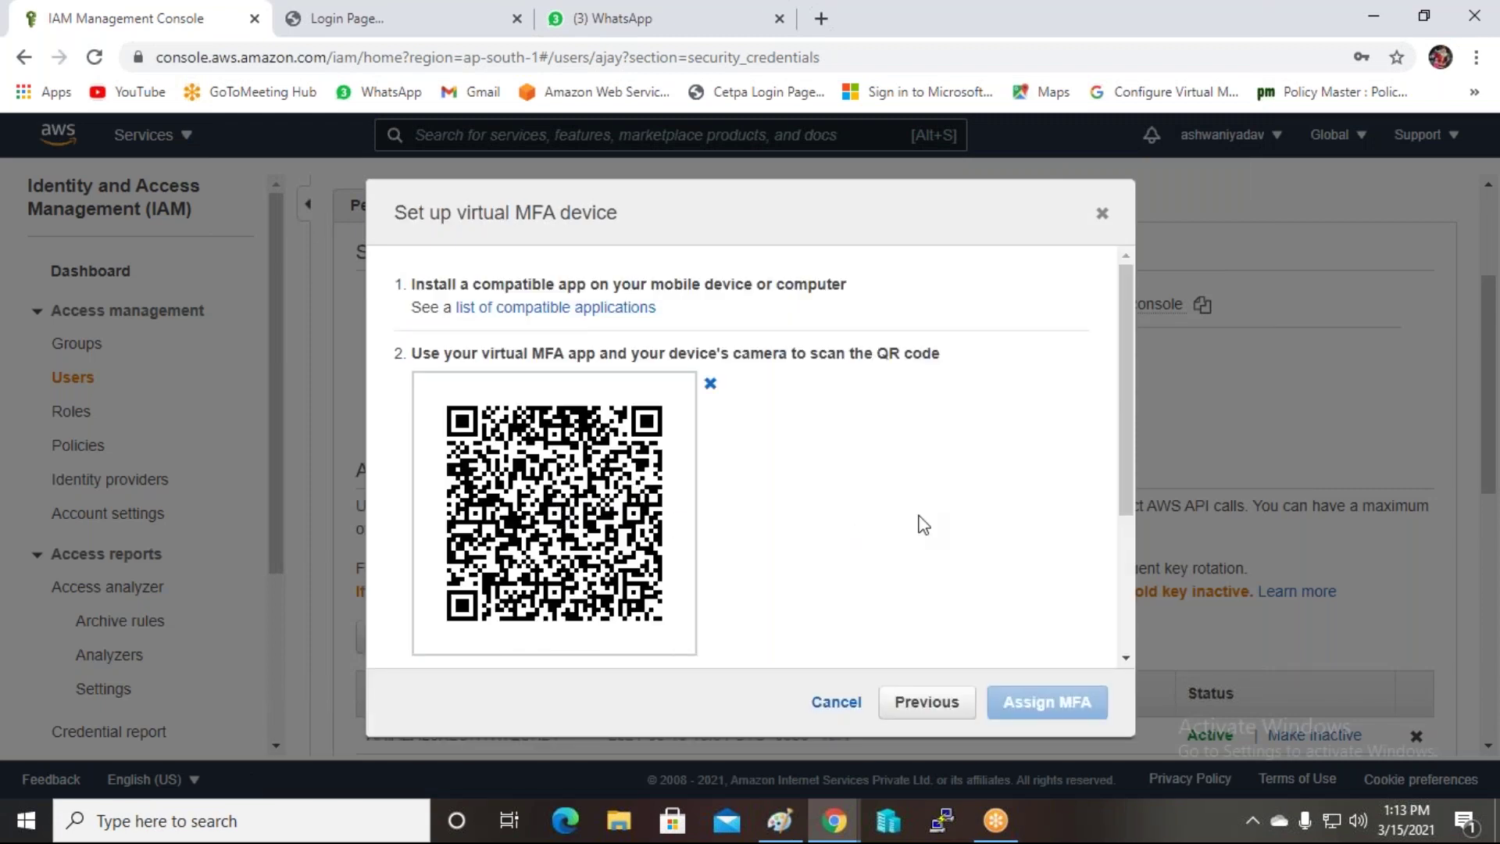
{"action": "scroll", "coordinate": [923, 526], "scroll_direction": "down", "scroll_amount": 1}
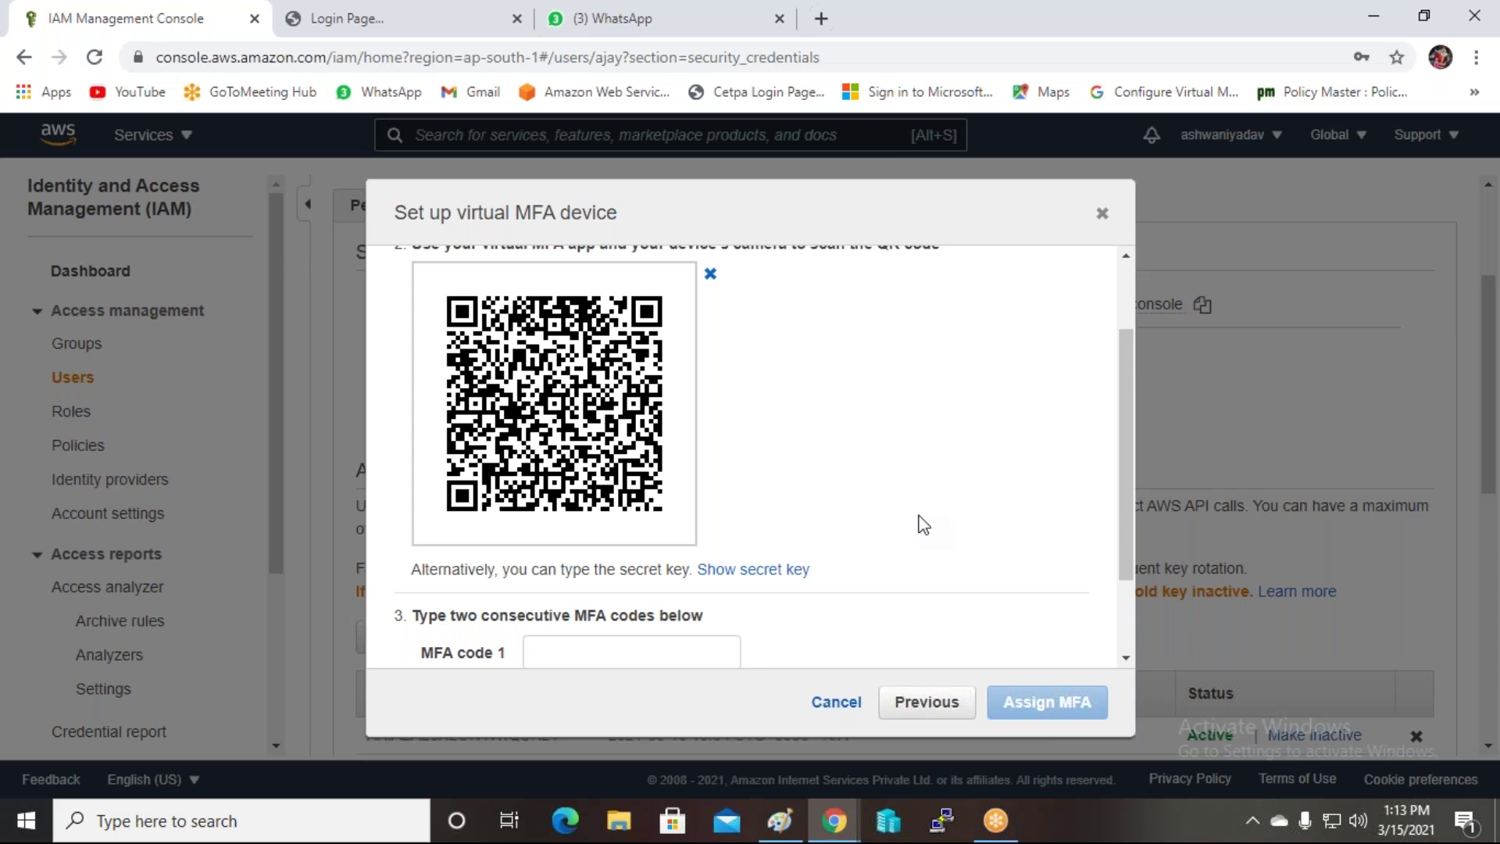
{"action": "scroll", "coordinate": [836, 547], "scroll_direction": "down", "scroll_amount": 2}
Enter two consecutive authenticator codes and submit them to assign the MFA device
{"action": "left_click", "coordinate": [658, 548]}
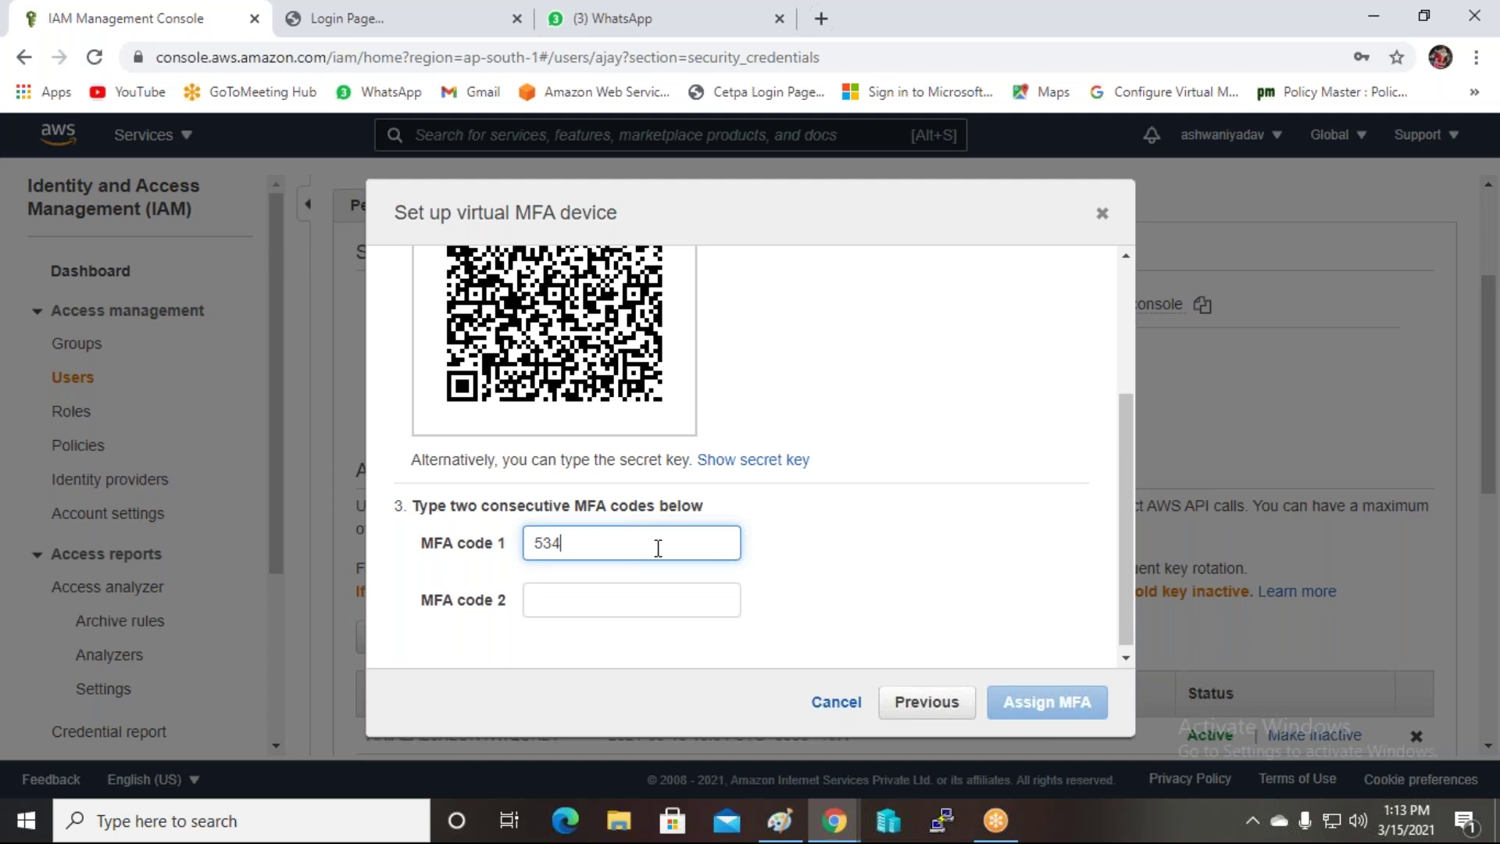
{"action": "left_click", "coordinate": [561, 596]}
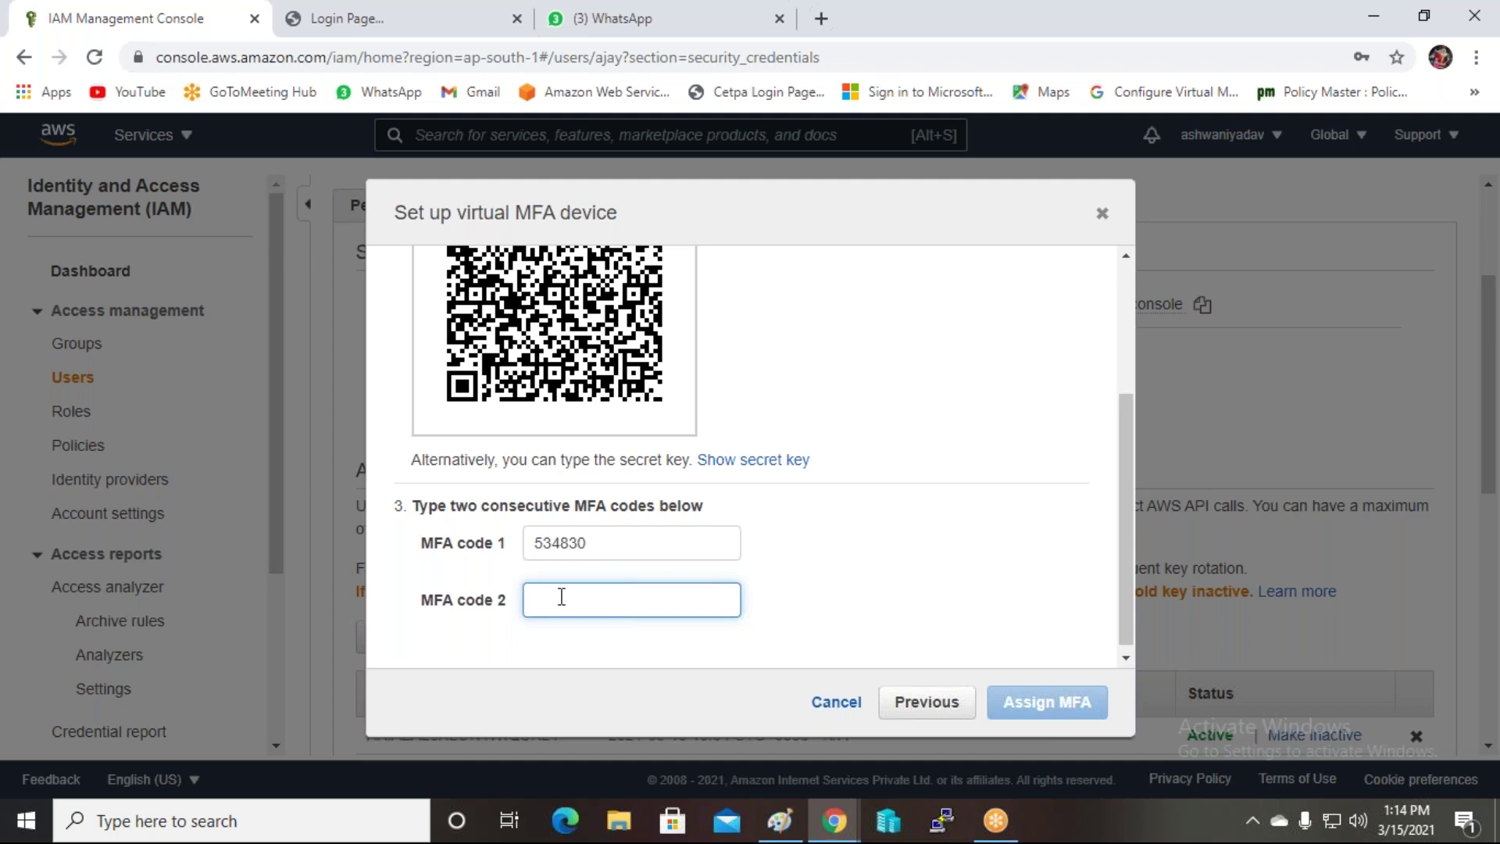
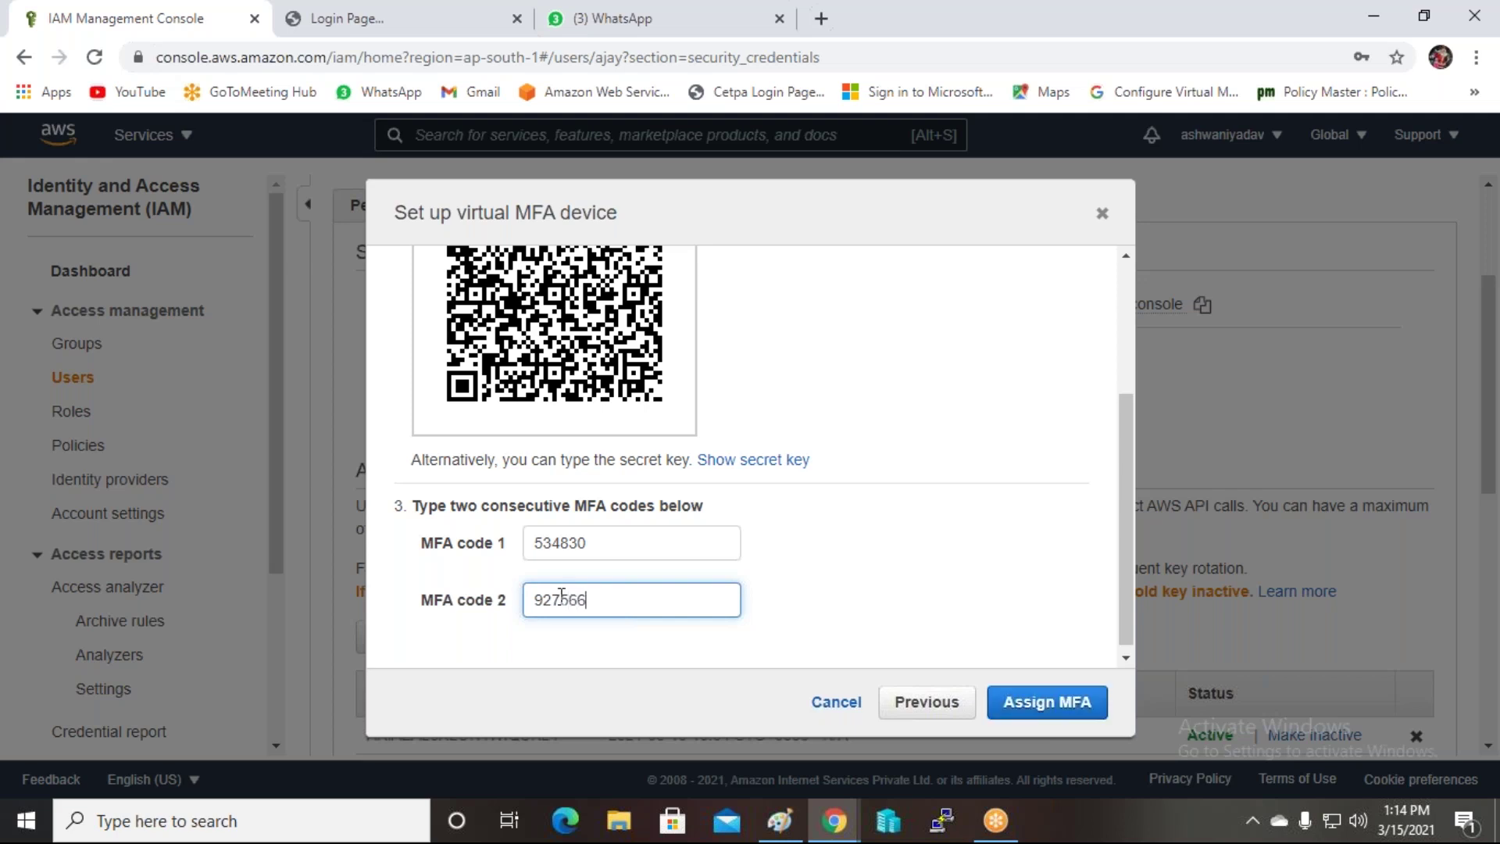
{"action": "left_click", "coordinate": [1038, 702]}
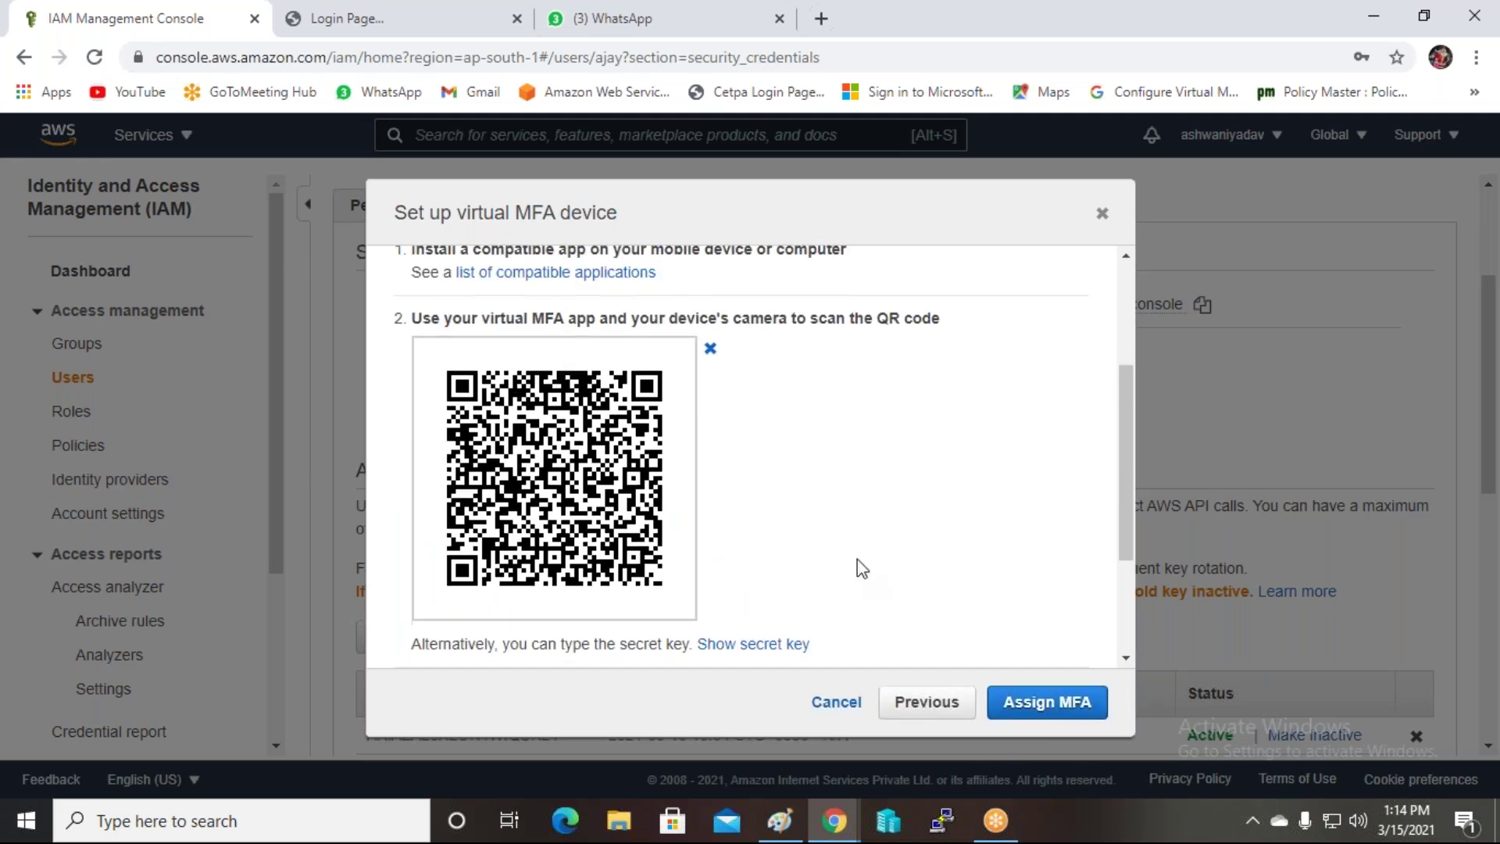
{"action": "scroll", "coordinate": [856, 559], "scroll_direction": "down", "scroll_amount": 3}
{"action": "left_click", "coordinate": [1035, 713]}
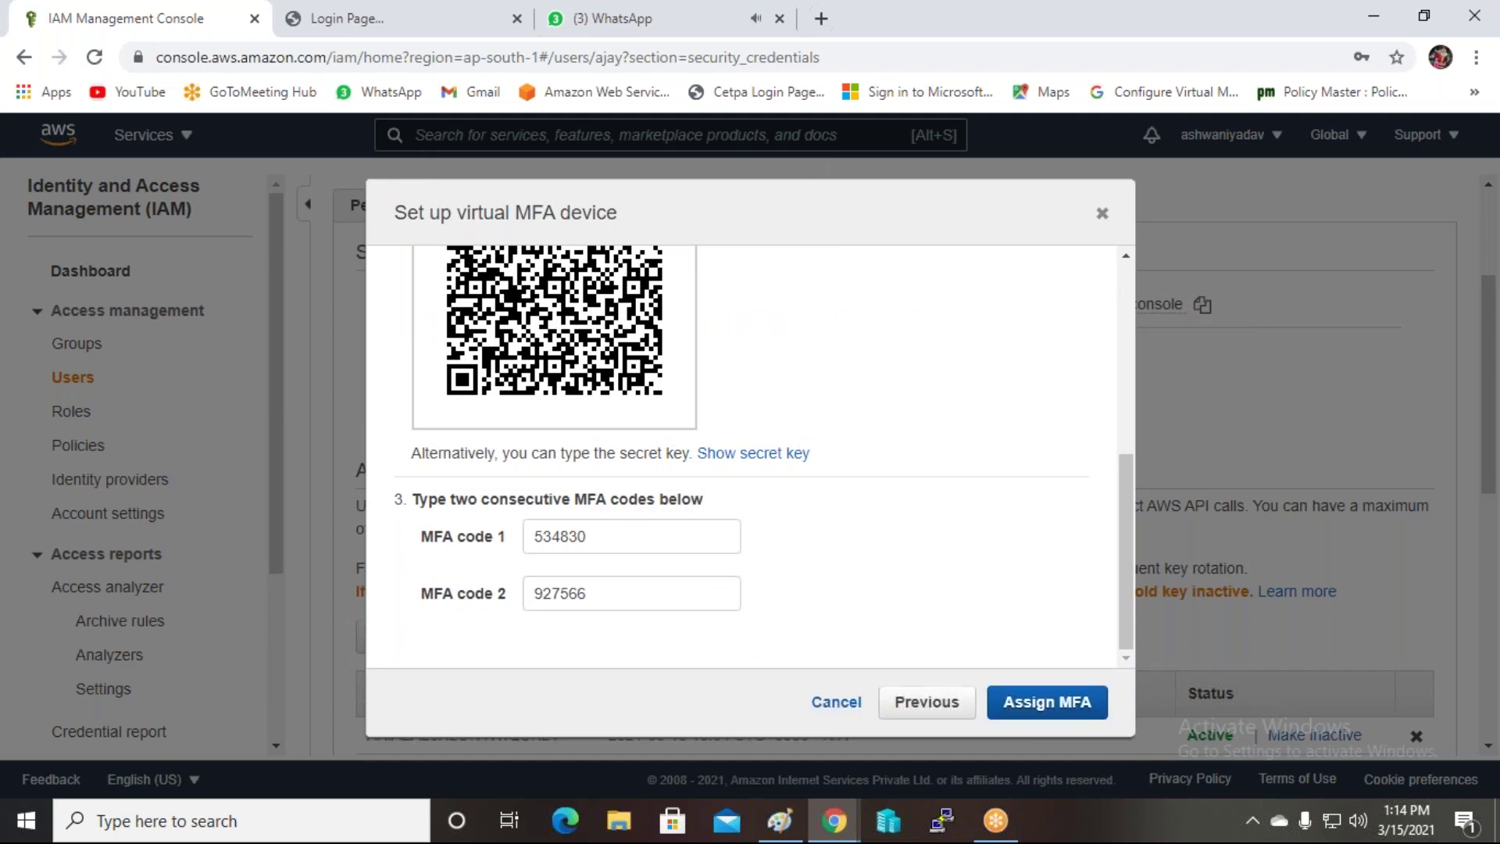
{"action": "scroll", "coordinate": [880, 584], "scroll_direction": "down", "scroll_amount": 5}
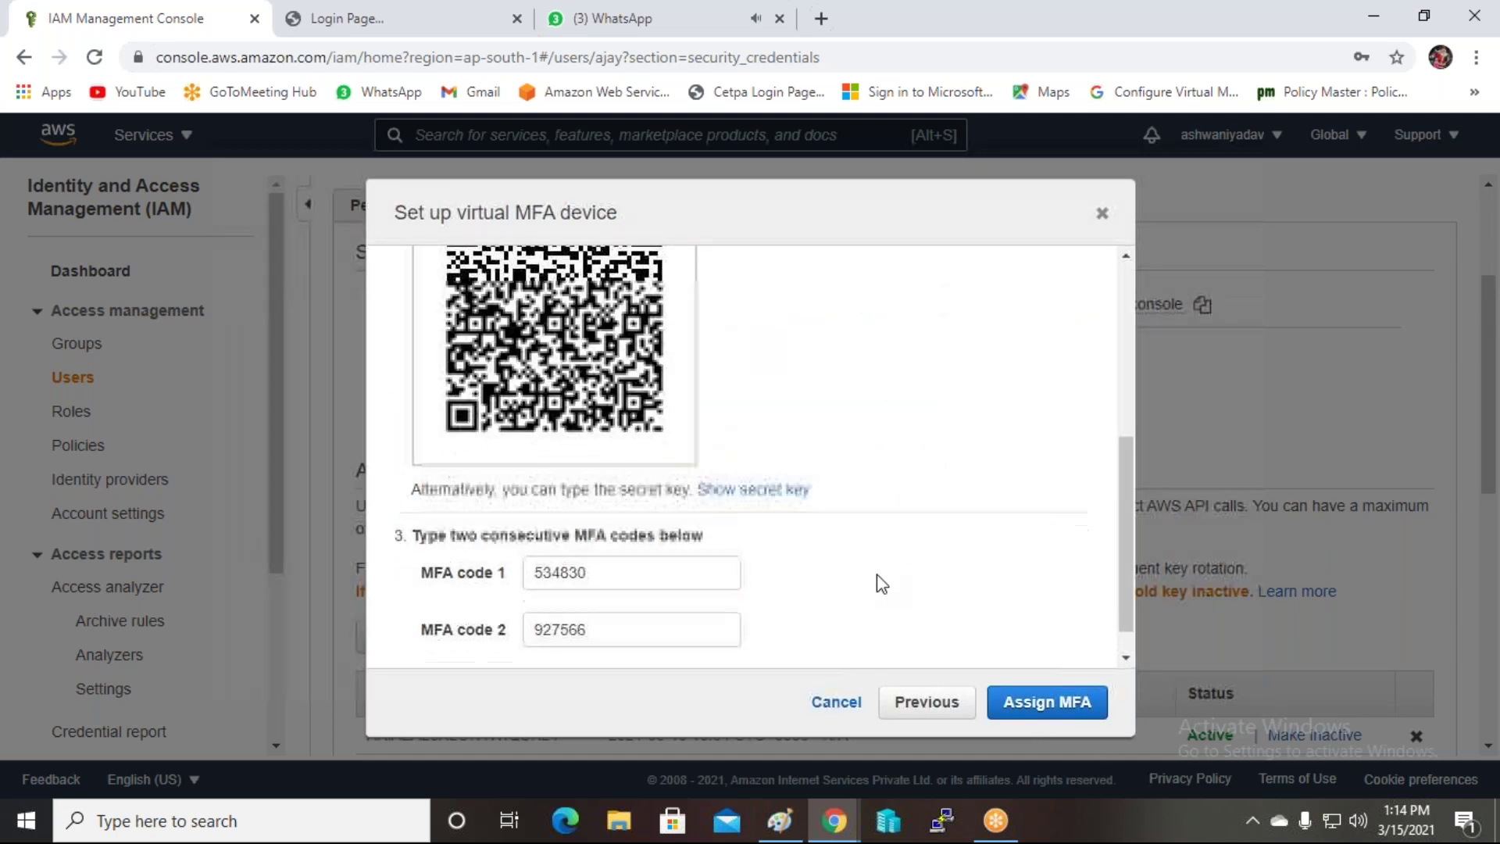
Abandon the failed MFA setup and restart the virtual MFA setup with a fresh QR code
{"action": "left_click", "coordinate": [595, 545]}
{"action": "key", "text": "Escape"}
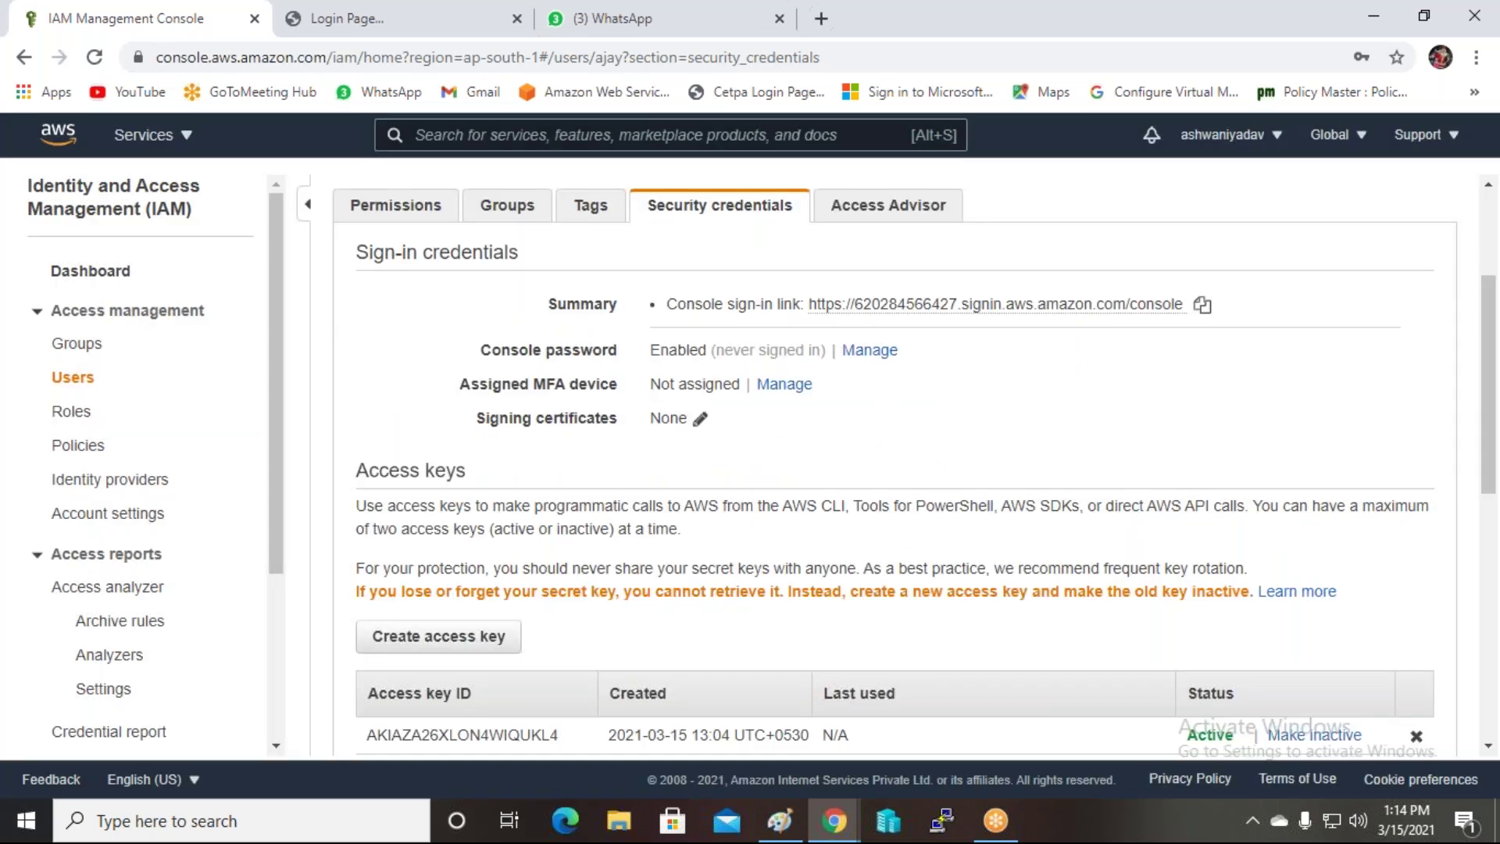
{"action": "scroll", "coordinate": [891, 563], "scroll_direction": "down", "scroll_amount": 1}
{"action": "scroll", "coordinate": [888, 570], "scroll_direction": "up", "scroll_amount": 1}
{"action": "left_click", "coordinate": [779, 388]}
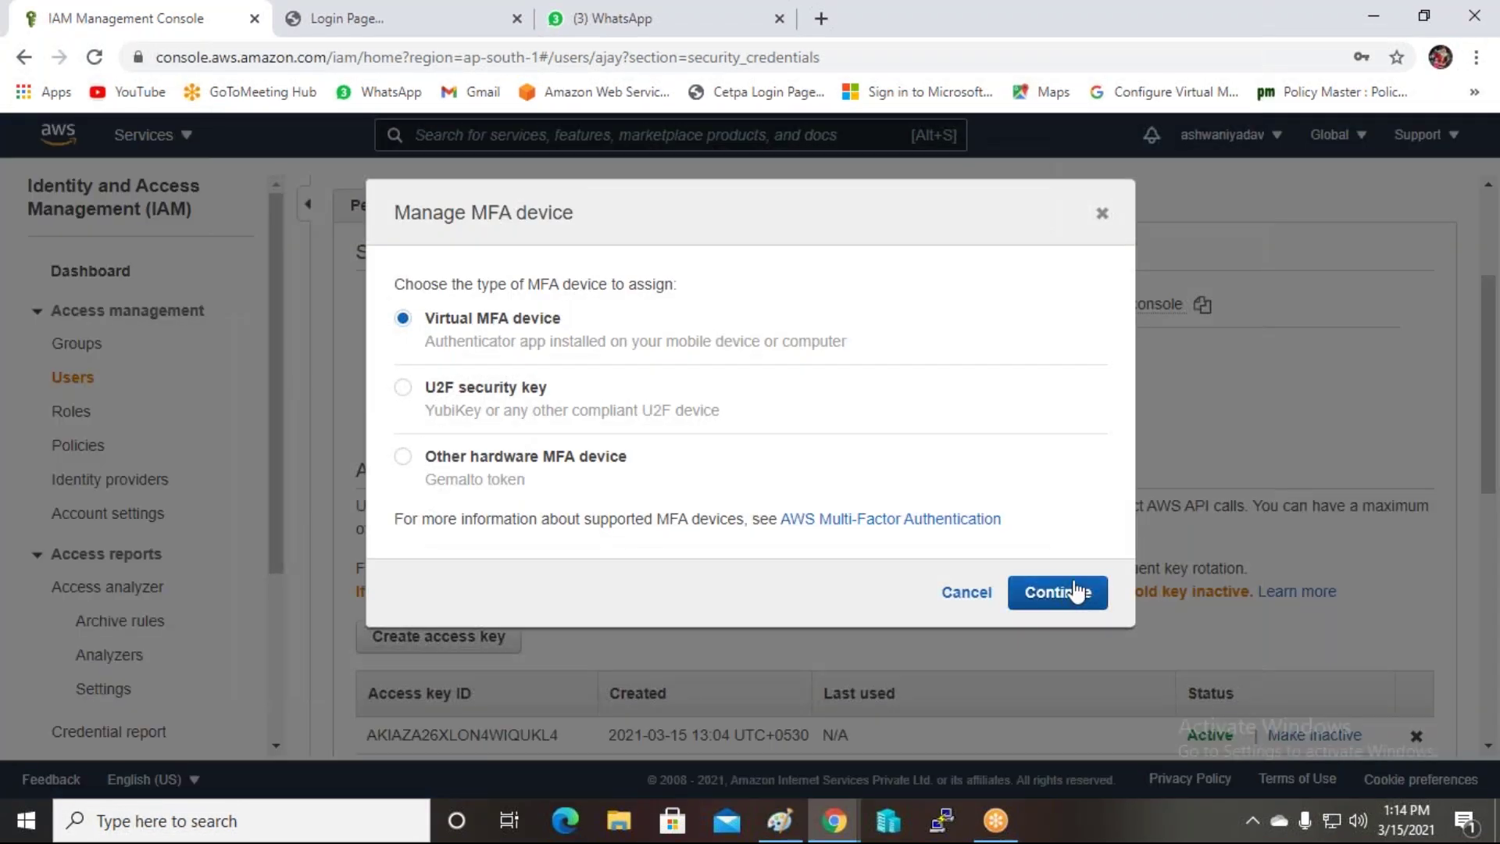
{"action": "left_click", "coordinate": [1077, 592]}
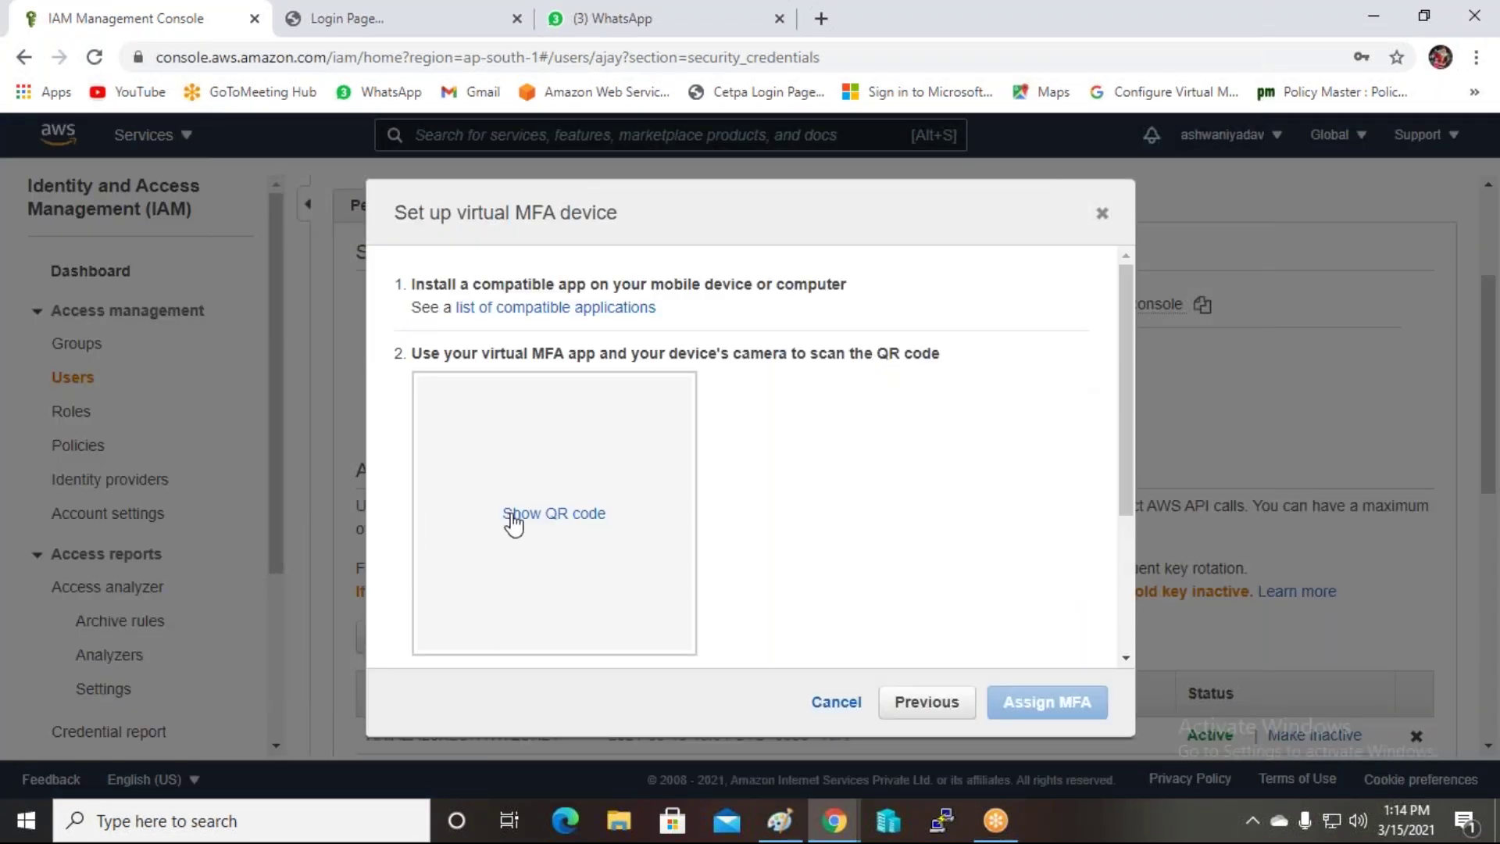
{"action": "left_click", "coordinate": [513, 516]}
{"action": "scroll", "coordinate": [576, 509], "scroll_direction": "down", "scroll_amount": 1}
{"action": "scroll", "coordinate": [576, 508], "scroll_direction": "up", "scroll_amount": 1}
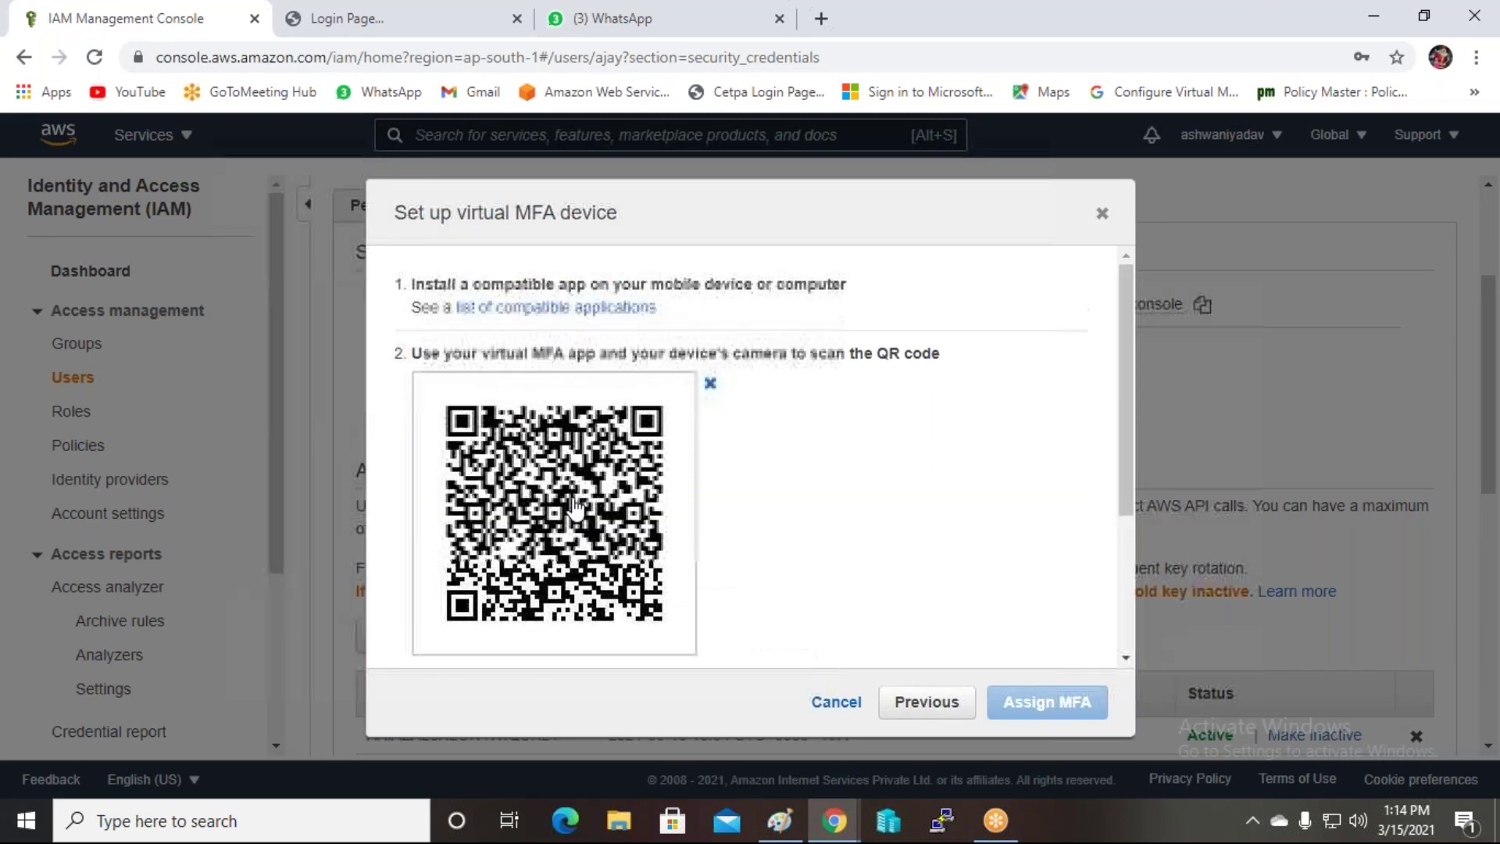
{"action": "scroll", "coordinate": [755, 501], "scroll_direction": "down", "scroll_amount": 1}
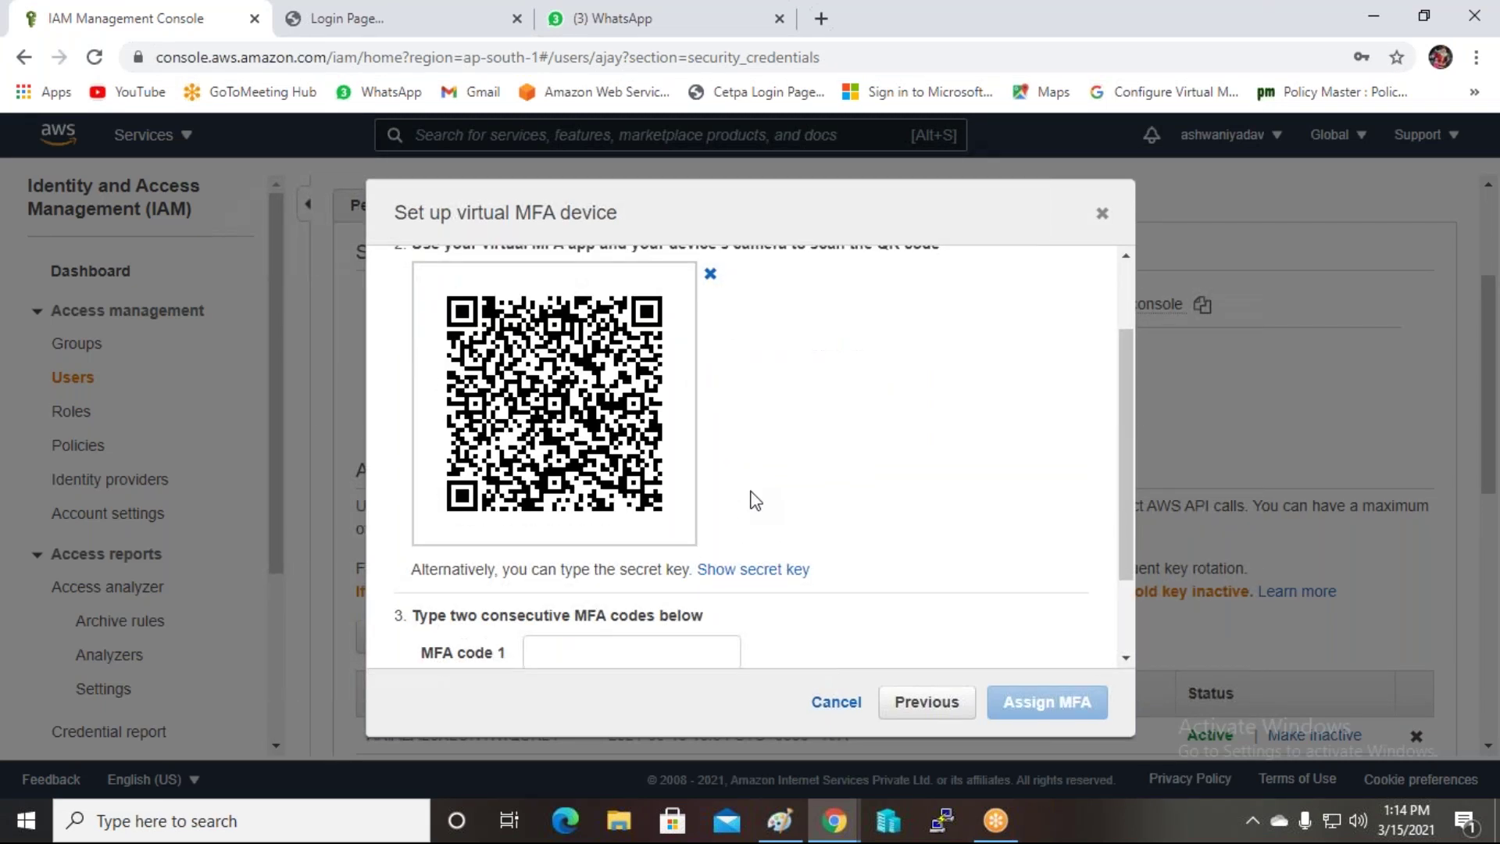
{"action": "scroll", "coordinate": [756, 501], "scroll_direction": "up", "scroll_amount": 1}
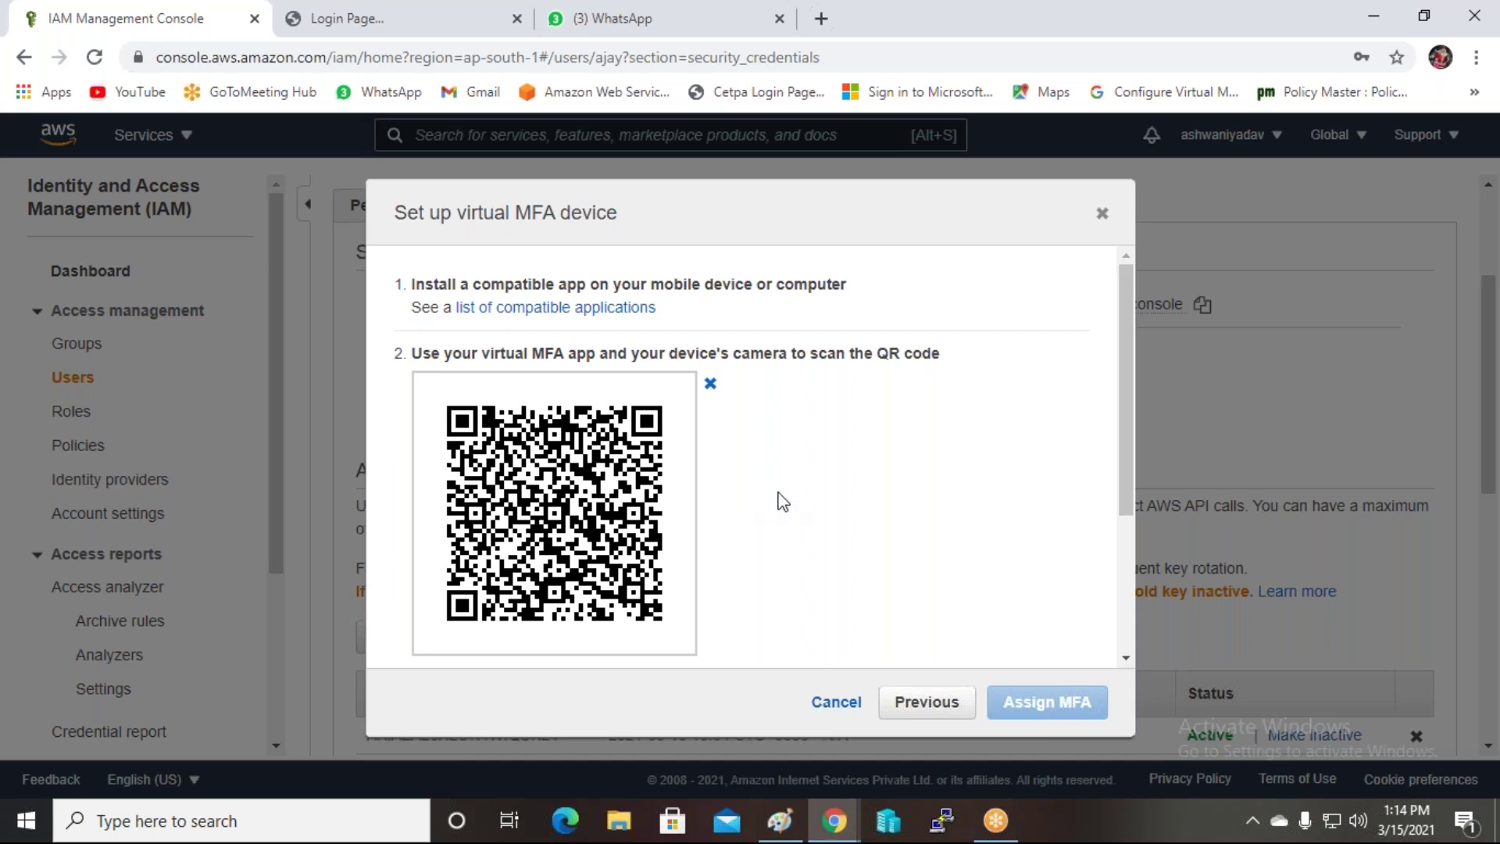
{"action": "scroll", "coordinate": [810, 512], "scroll_direction": "down", "scroll_amount": 3}
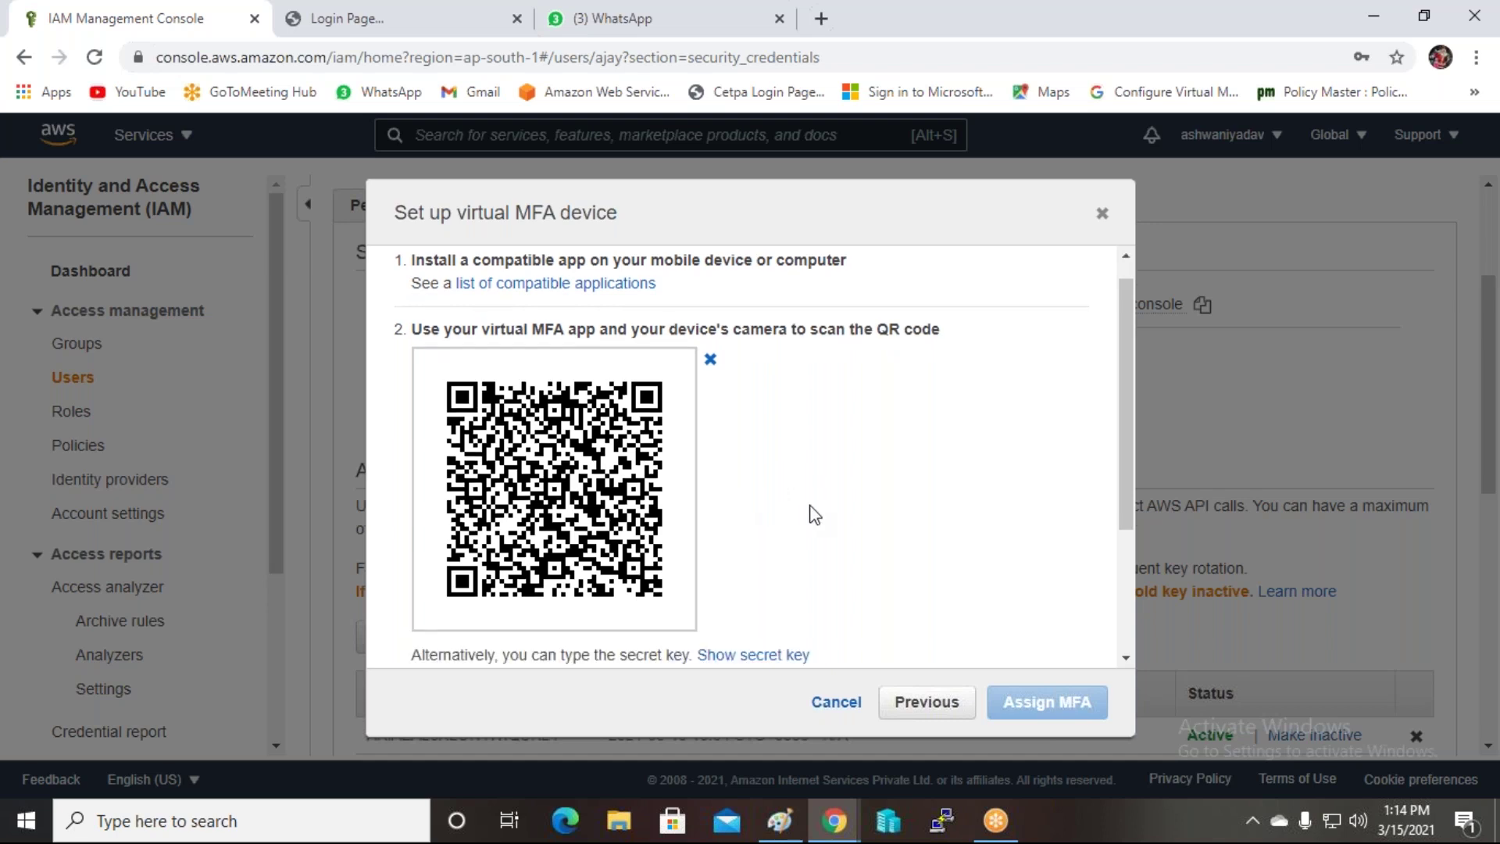
Begin entering a new first code, then cancel the virtual MFA setup without assigning
{"action": "left_click", "coordinate": [602, 548]}
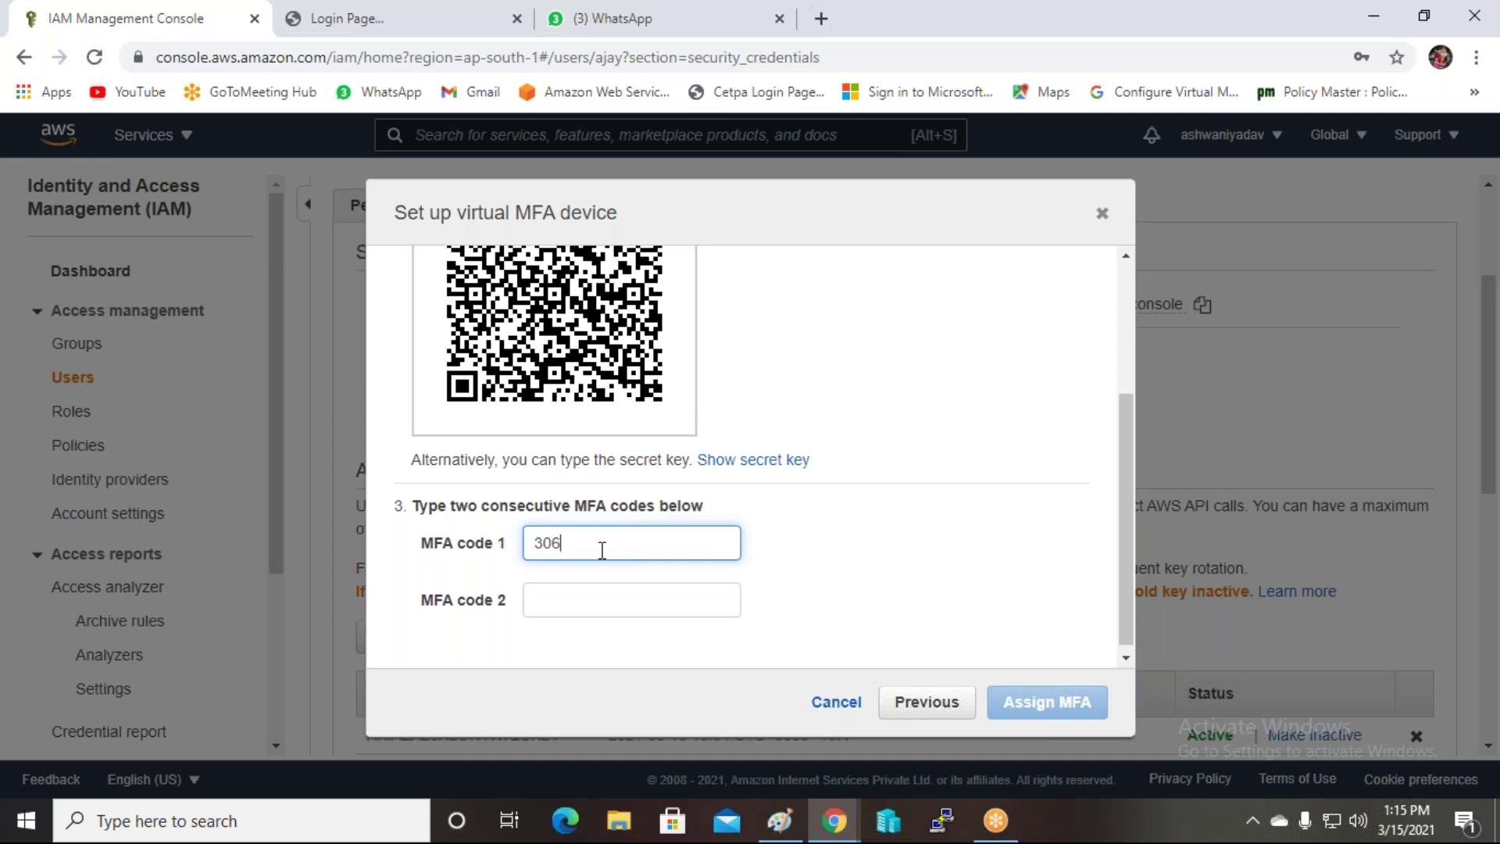
{"action": "left_click", "coordinate": [544, 590]}
{"action": "left_click", "coordinate": [610, 542]}
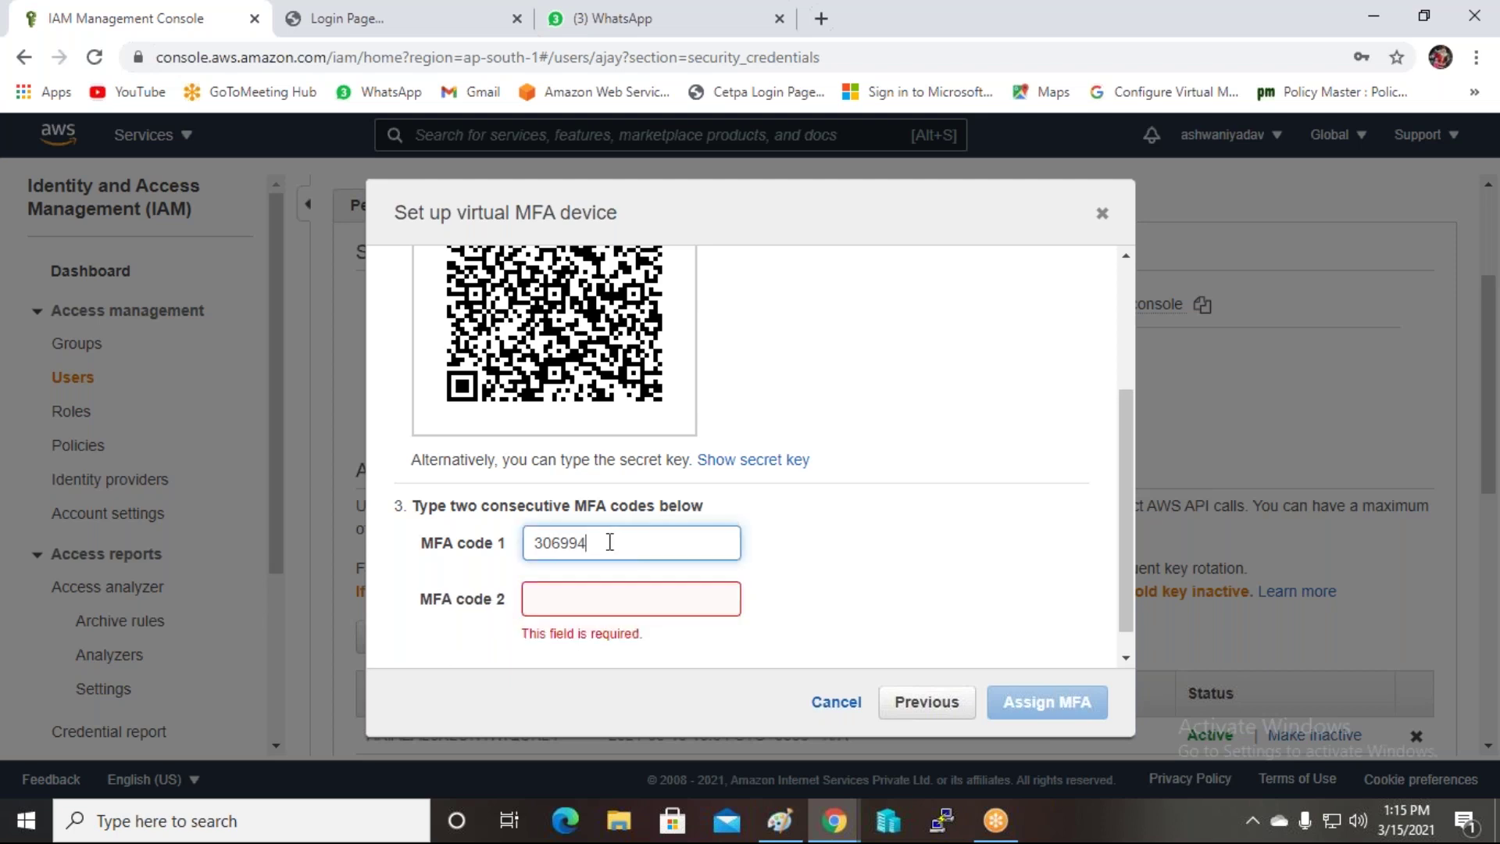
{"action": "left_click", "coordinate": [106, 528]}
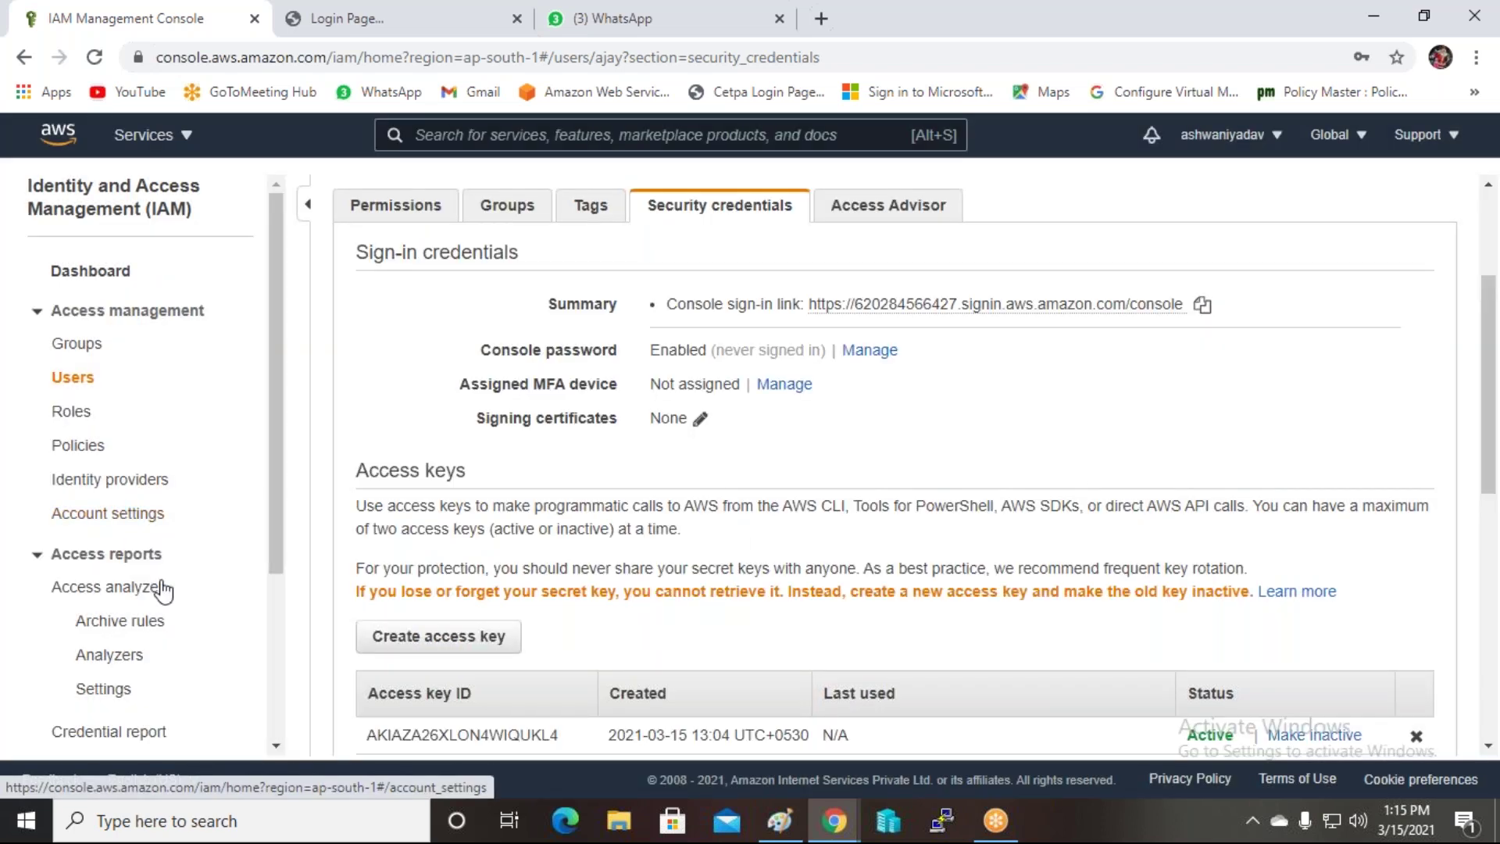
Reopen the user's MFA device management and close it without assigning a device
{"action": "scroll", "coordinate": [161, 586], "scroll_direction": "down", "scroll_amount": 3}
{"action": "scroll", "coordinate": [1125, 597], "scroll_direction": "down", "scroll_amount": 6}
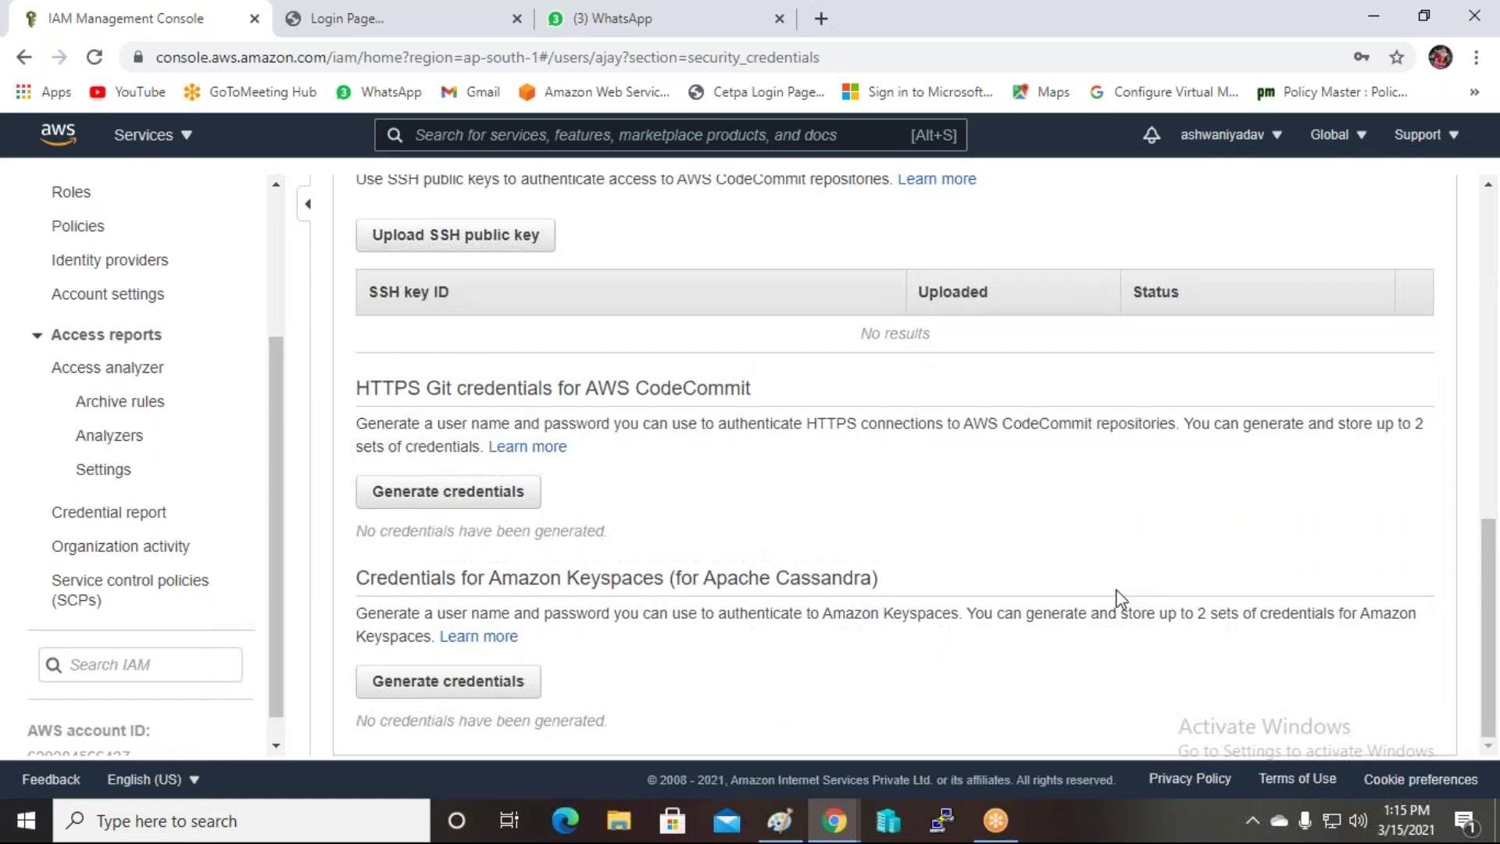
{"action": "scroll", "coordinate": [1117, 601], "scroll_direction": "up", "scroll_amount": 5}
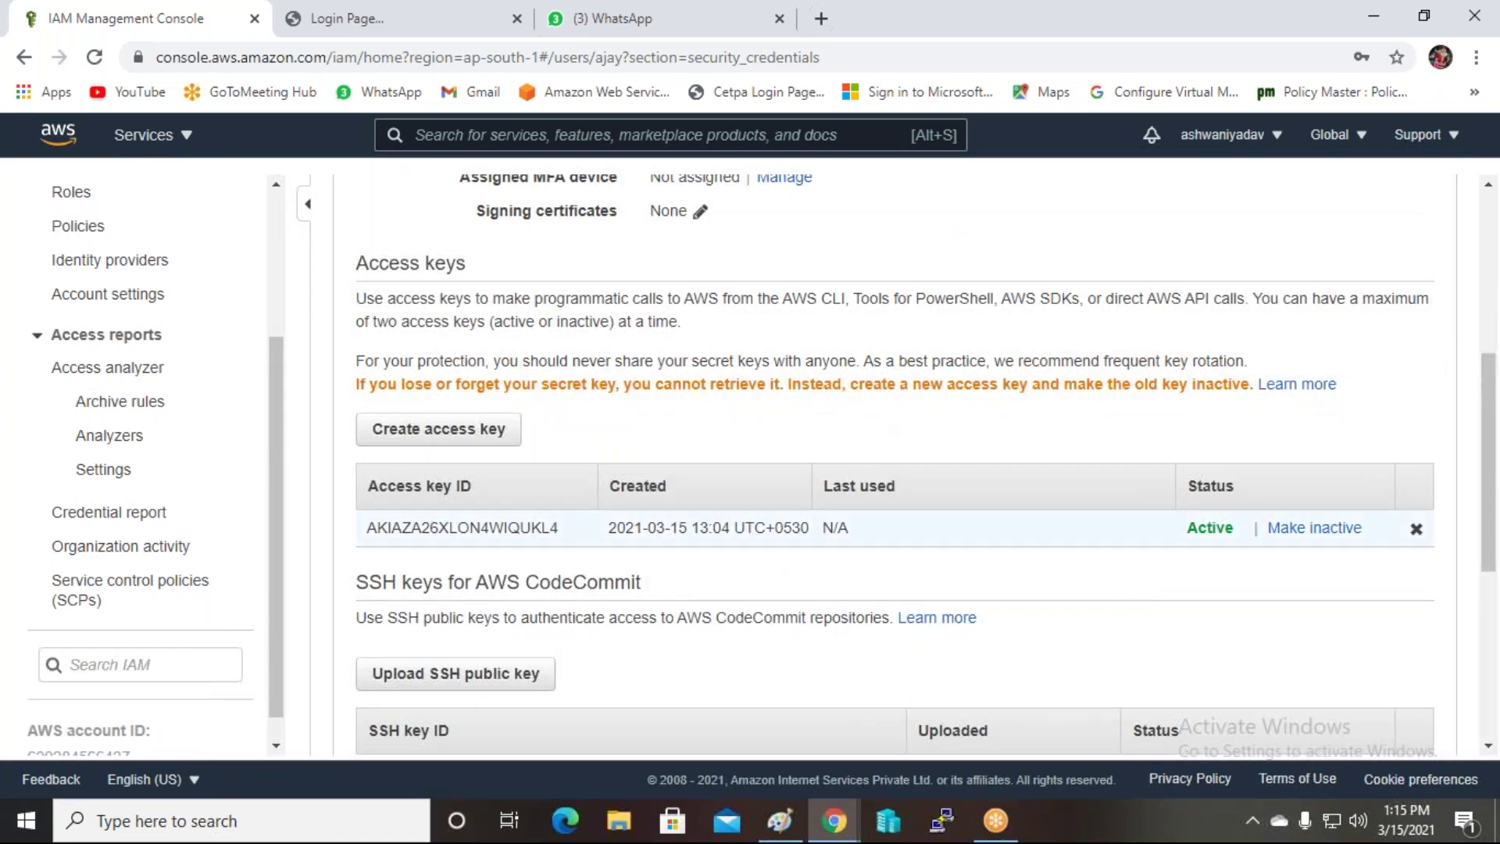
{"action": "scroll", "coordinate": [859, 420], "scroll_direction": "up", "scroll_amount": 3}
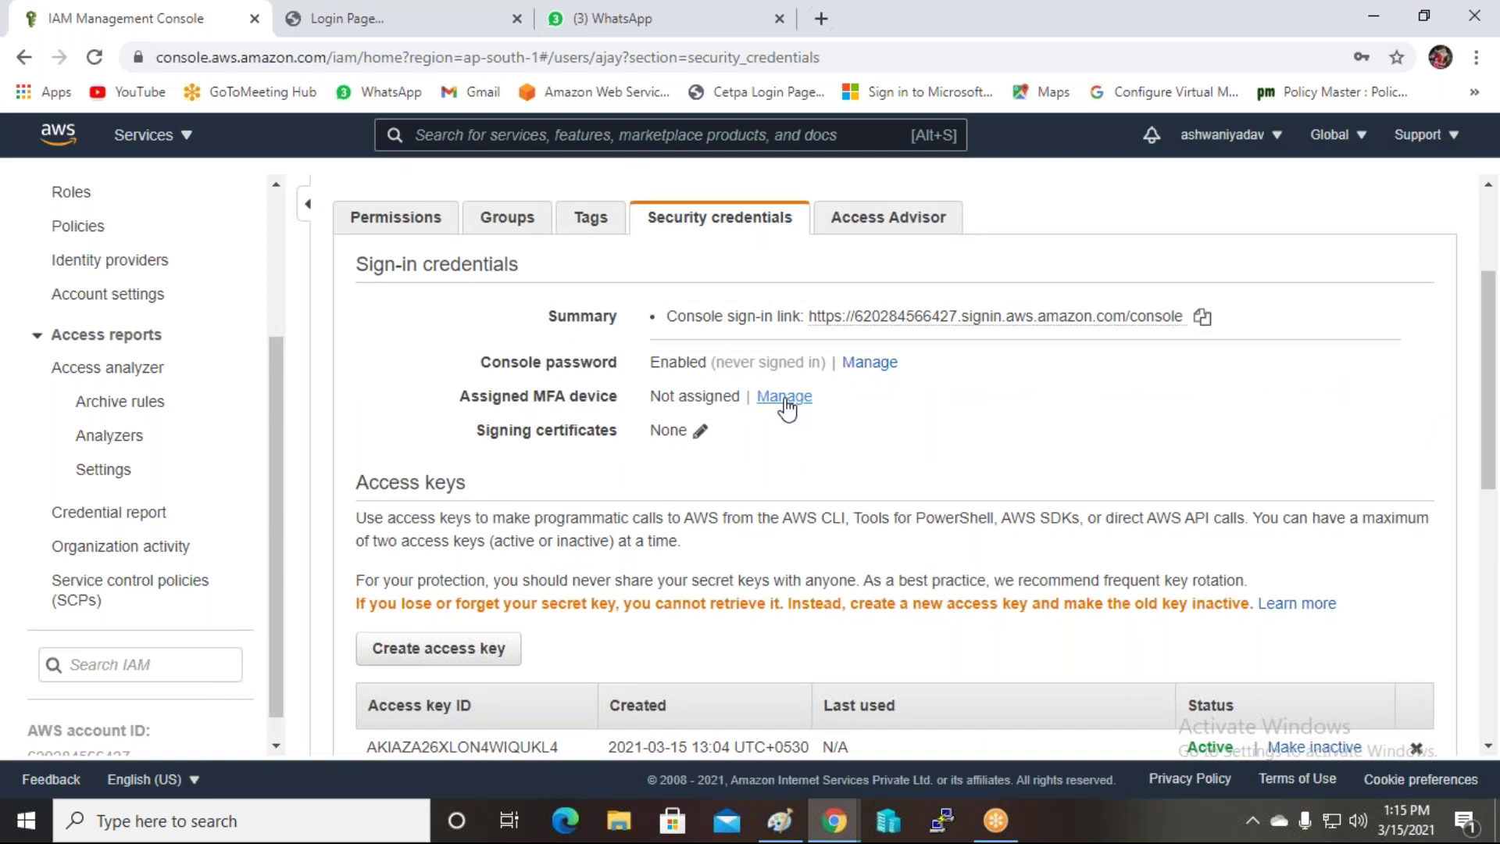
{"action": "left_click", "coordinate": [786, 402]}
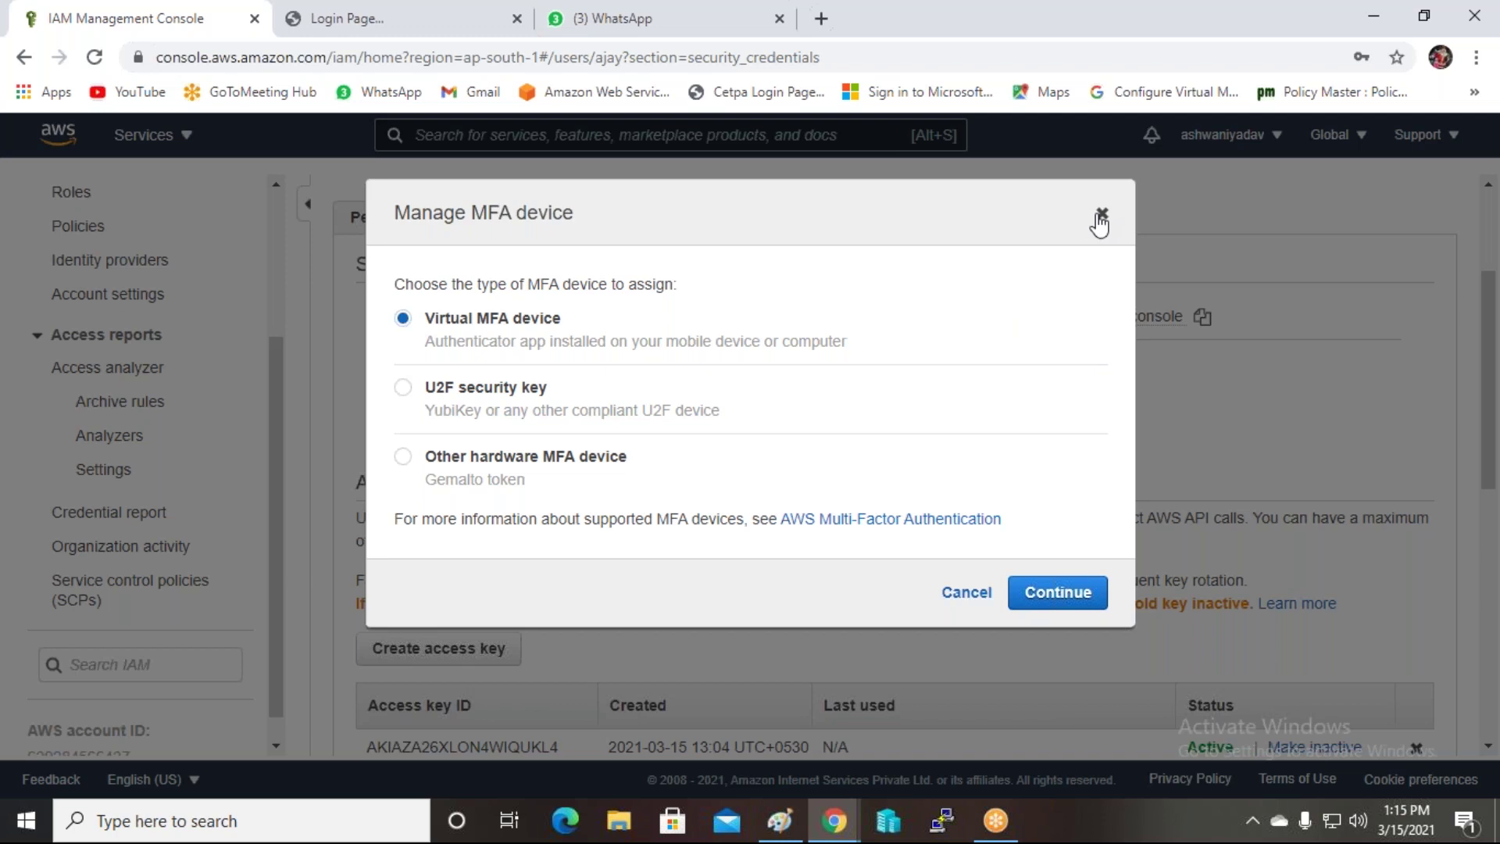
{"action": "left_click", "coordinate": [1100, 217]}
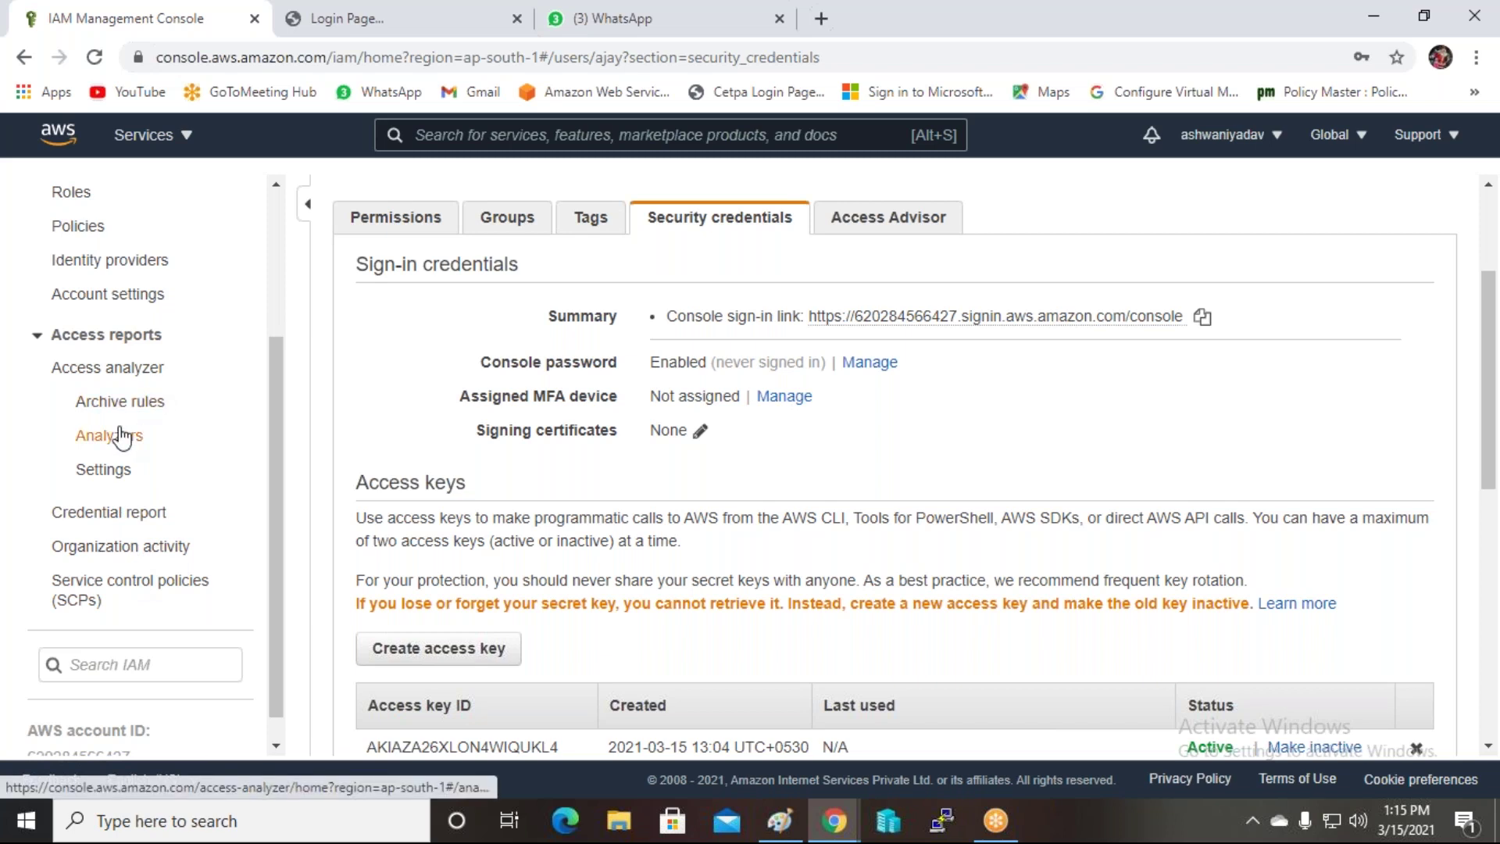
{"action": "scroll", "coordinate": [121, 435], "scroll_direction": "up", "scroll_amount": 3}
Start a virtual MFA device setup for the third user and display its QR code
{"action": "left_click", "coordinate": [69, 376]}
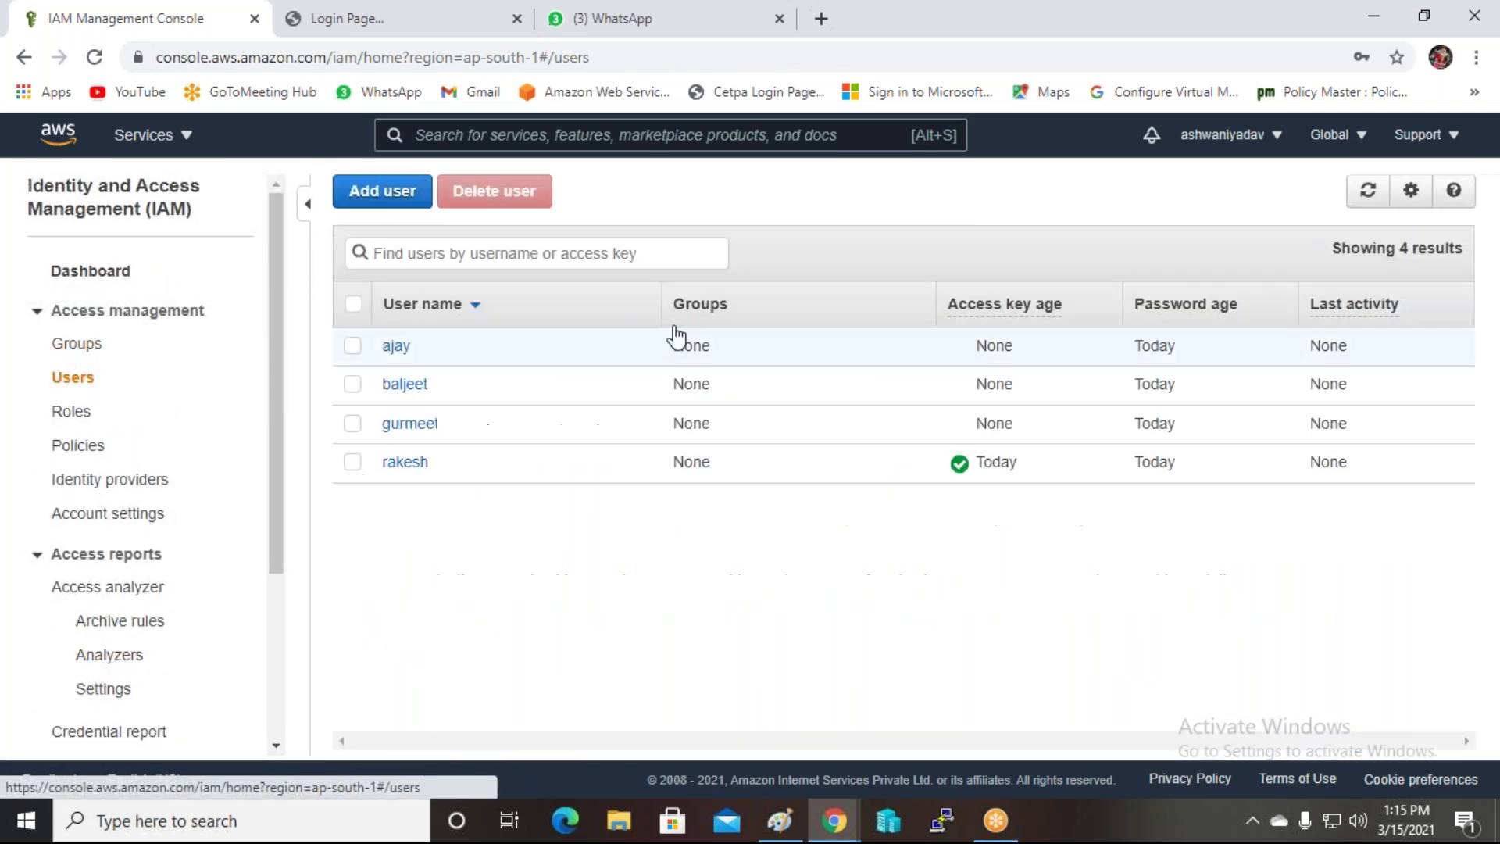
{"action": "left_click", "coordinate": [412, 428]}
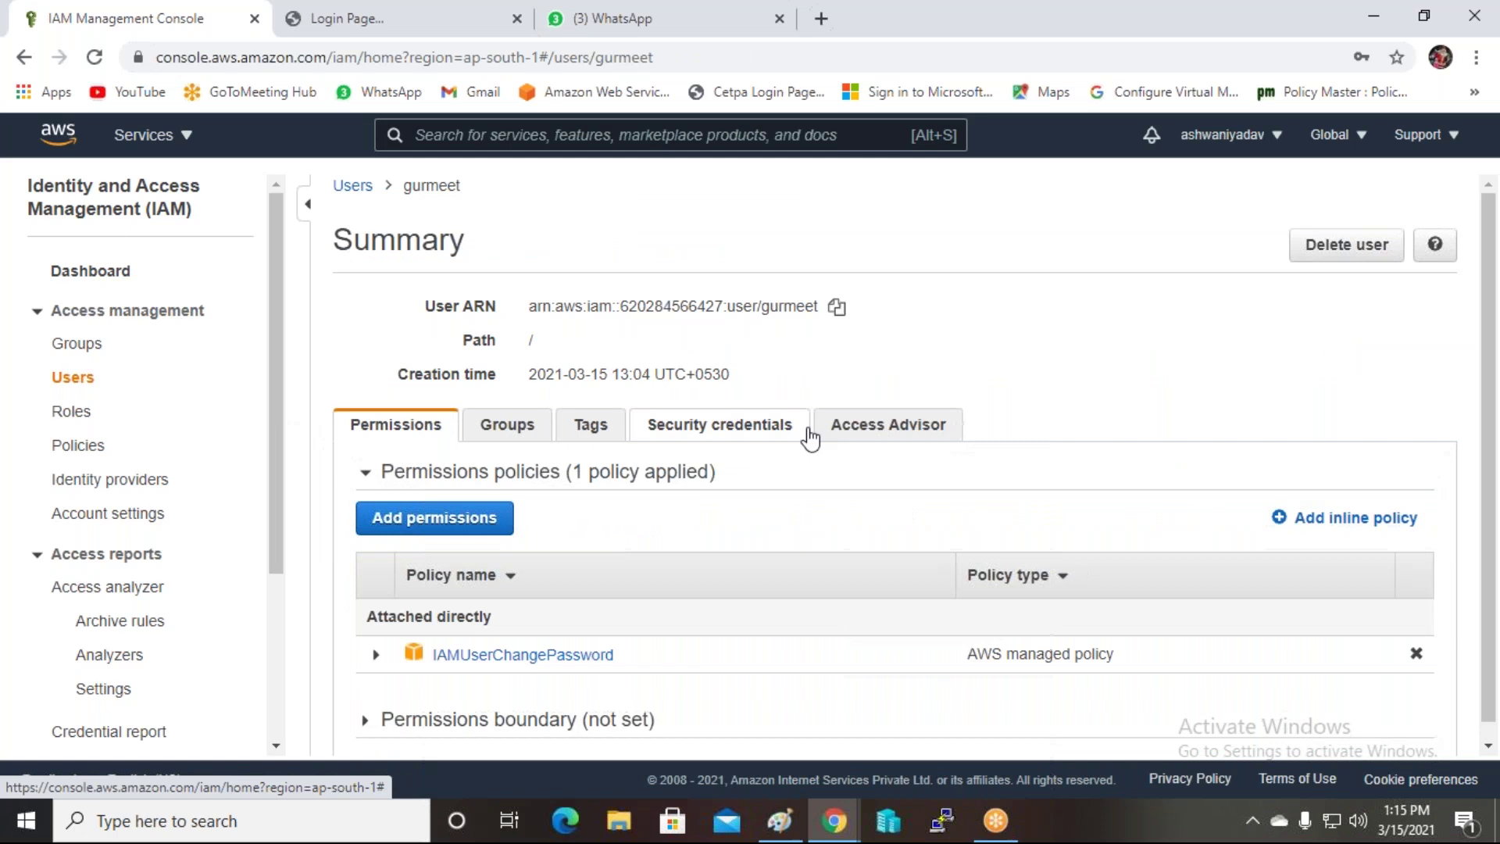
{"action": "left_click", "coordinate": [711, 436]}
{"action": "scroll", "coordinate": [707, 440], "scroll_direction": "down", "scroll_amount": 1}
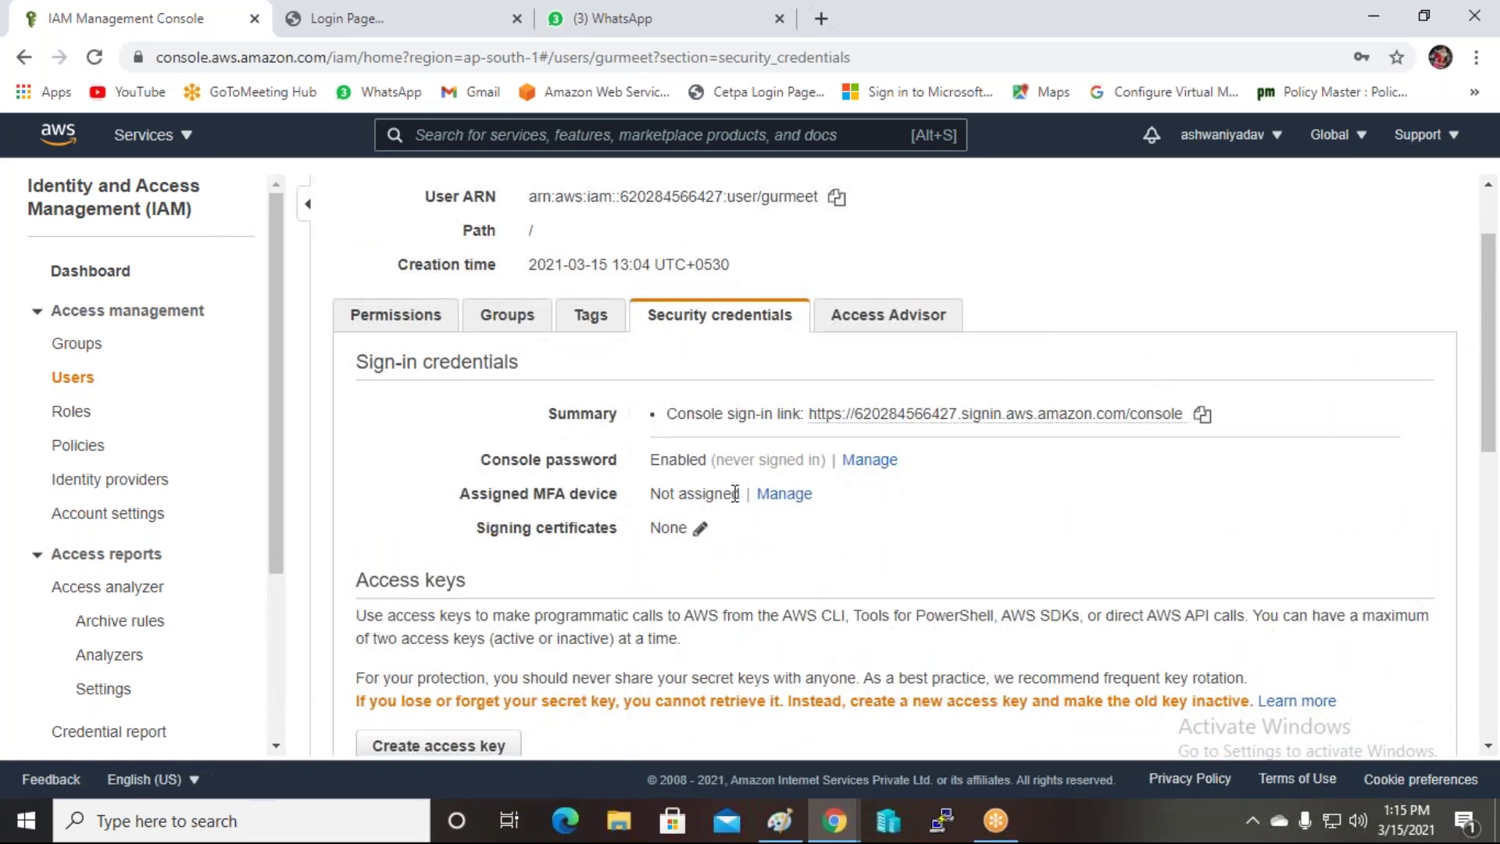
{"action": "left_click", "coordinate": [774, 499]}
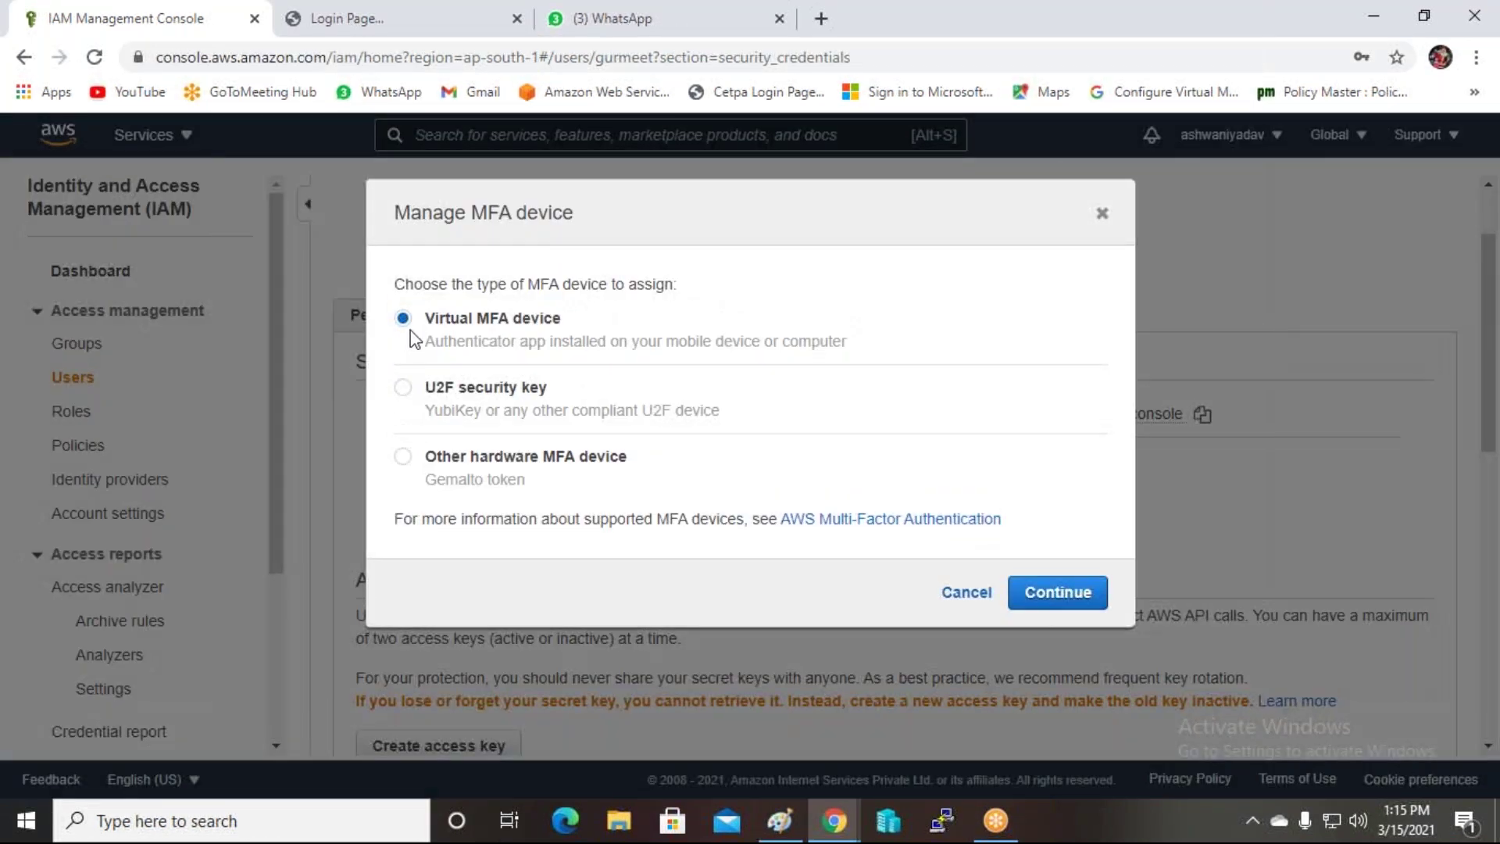
{"action": "left_click", "coordinate": [1062, 592]}
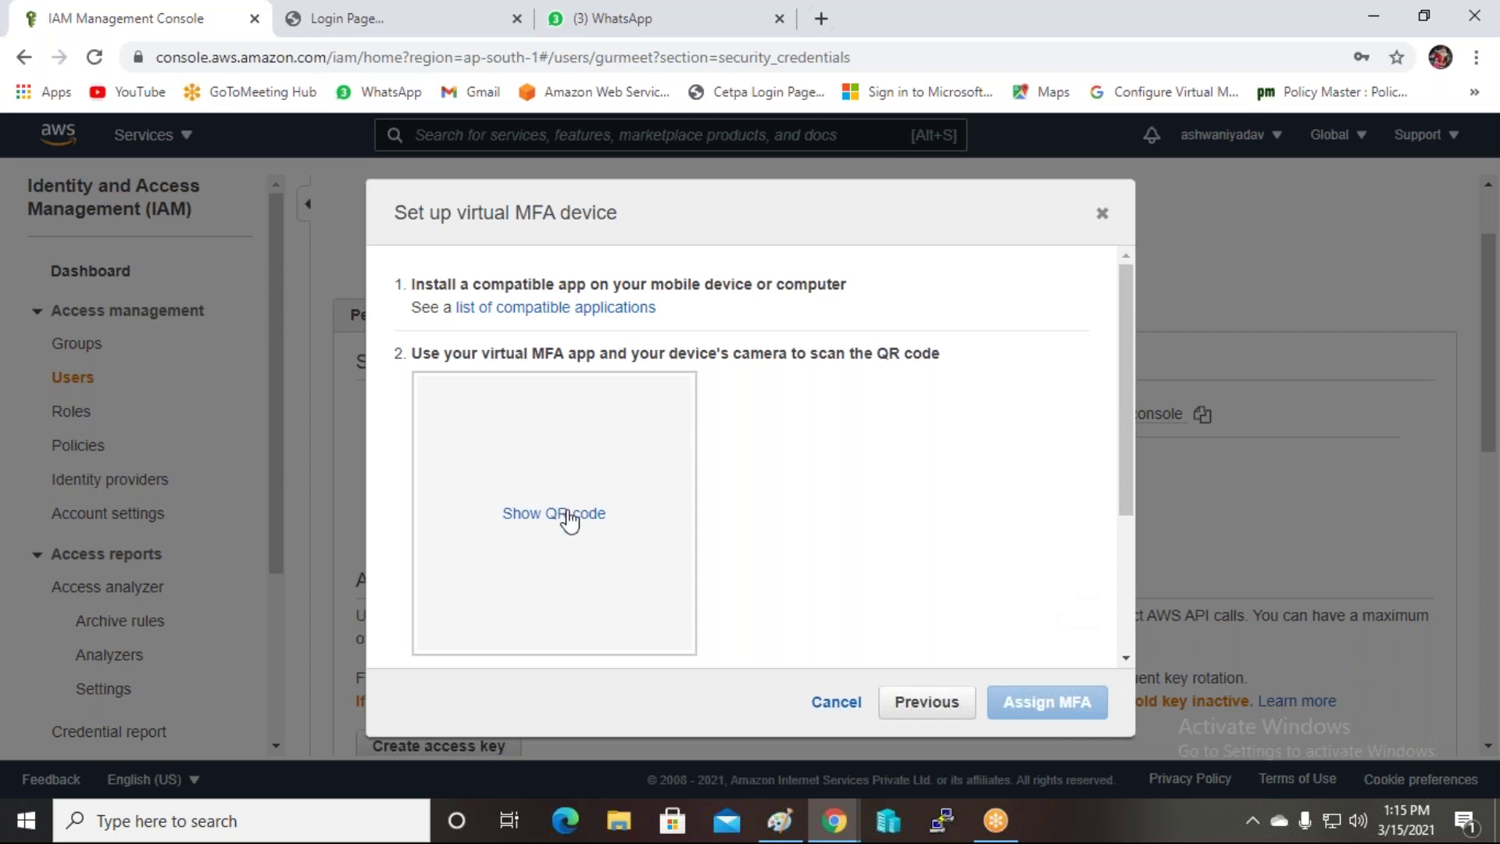
{"action": "left_click", "coordinate": [568, 516]}
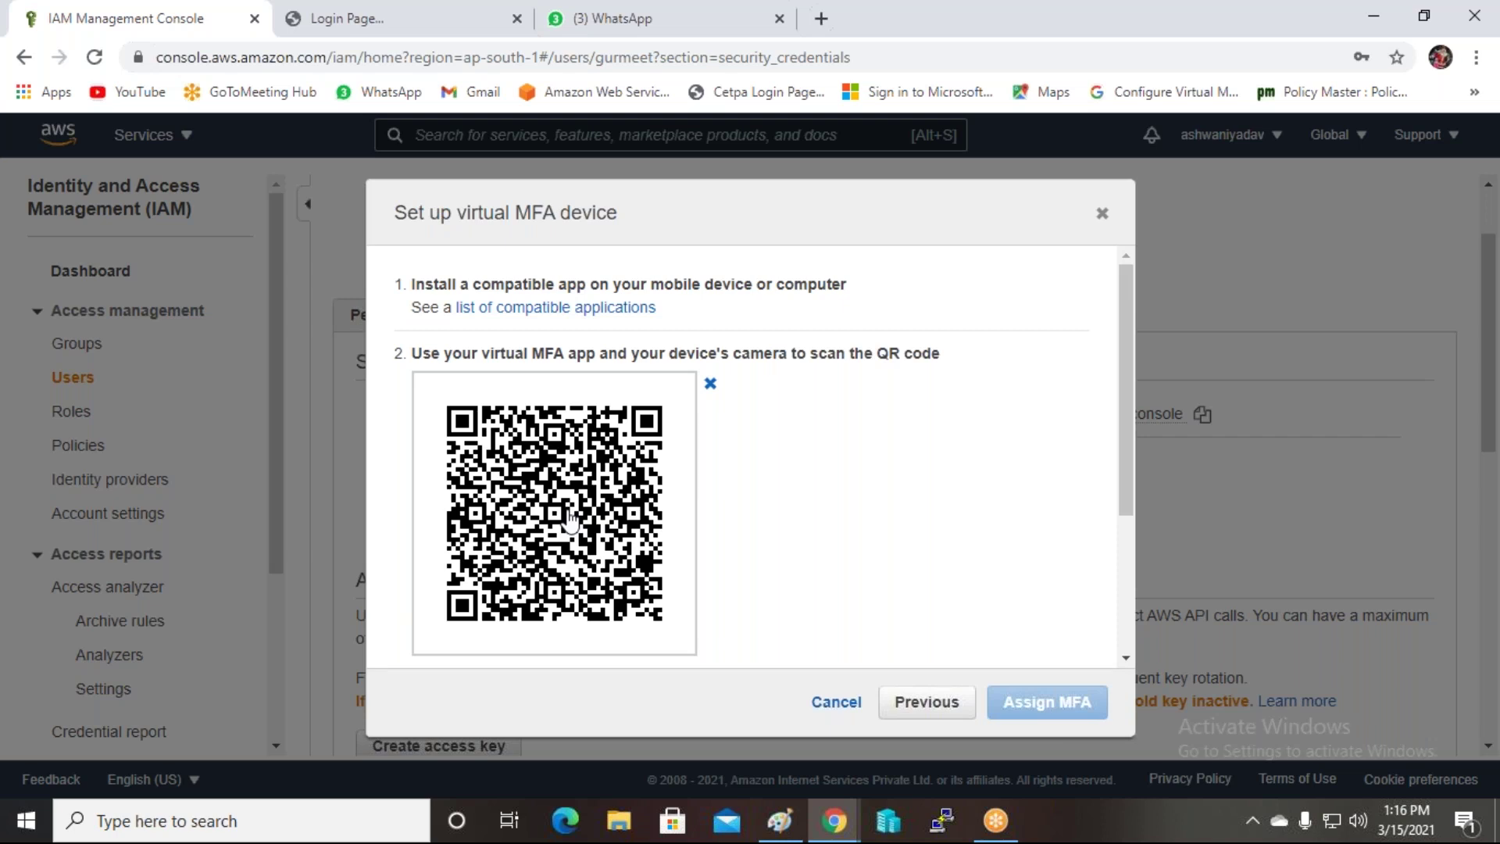
Enter two consecutive authenticator codes, assign the MFA device, and return to the Users list
{"action": "scroll", "coordinate": [525, 562], "scroll_direction": "down", "scroll_amount": 3}
{"action": "left_click", "coordinate": [557, 545]}
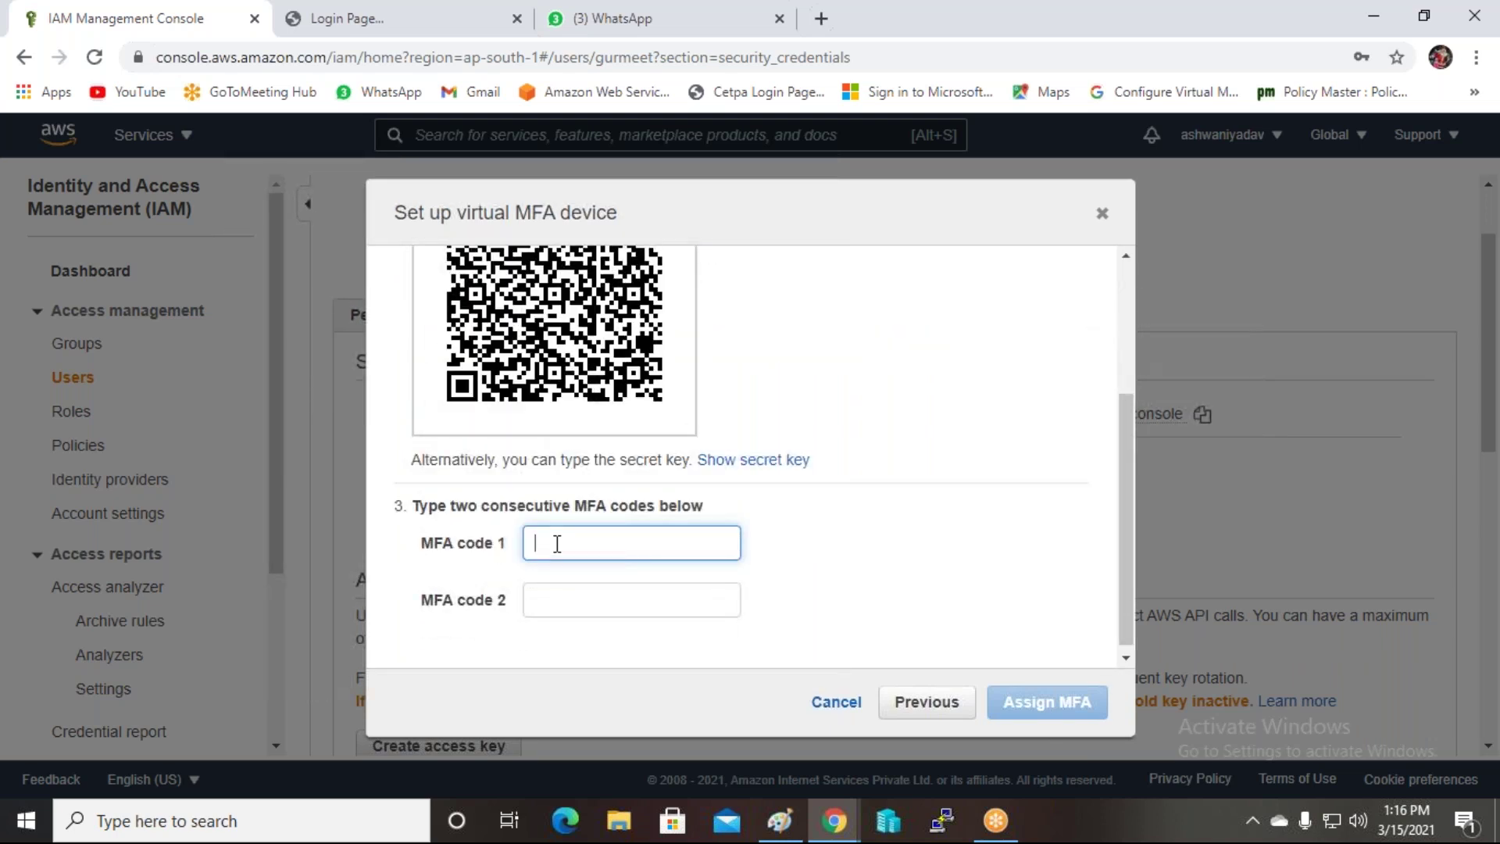
{"action": "scroll", "coordinate": [574, 532], "scroll_direction": "up", "scroll_amount": 3}
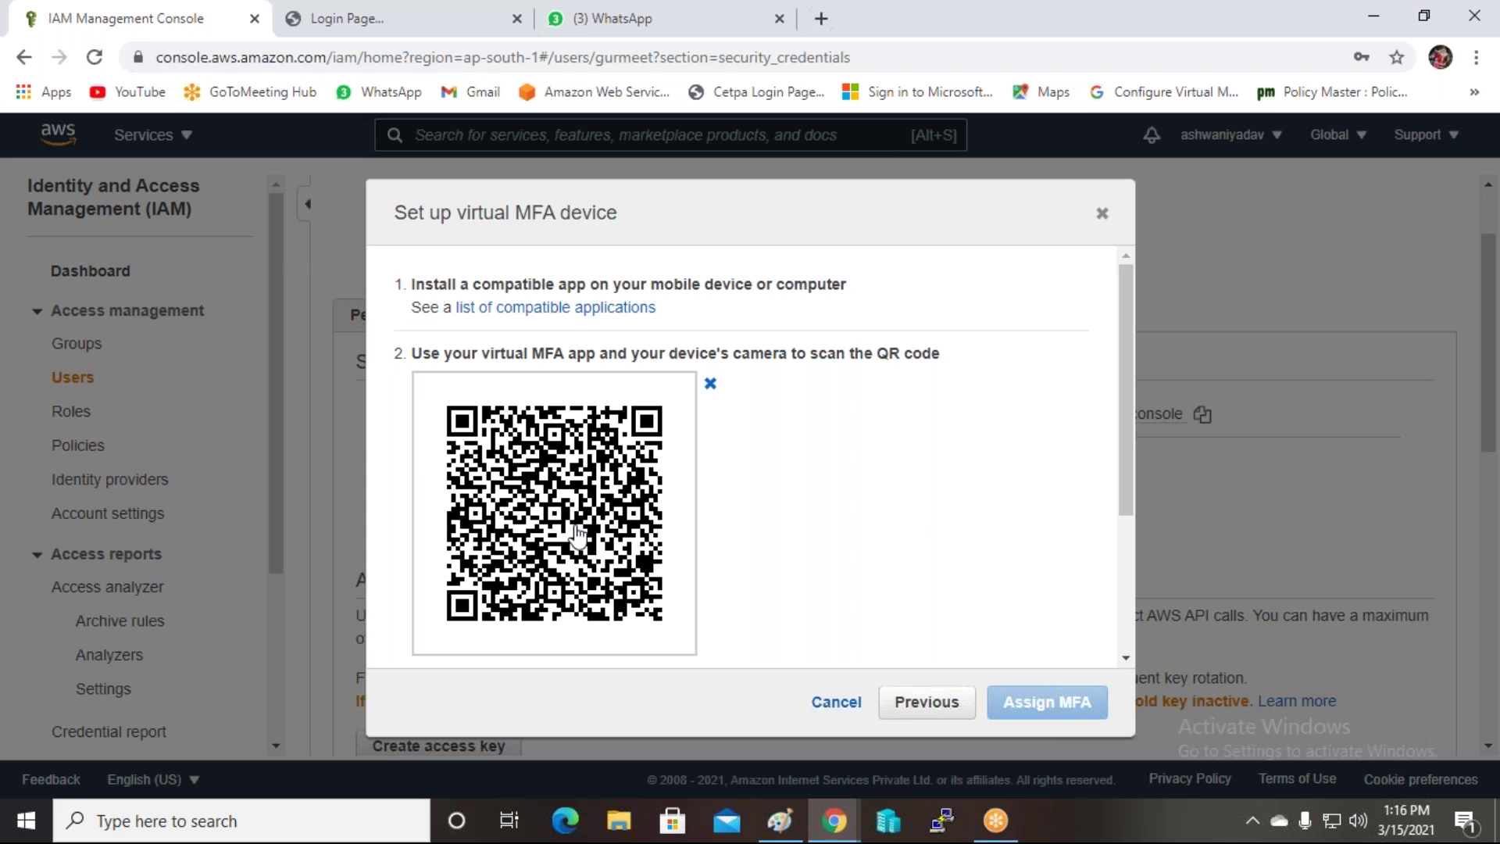
{"action": "scroll", "coordinate": [887, 579], "scroll_direction": "down", "scroll_amount": 3}
{"action": "left_click", "coordinate": [625, 537]}
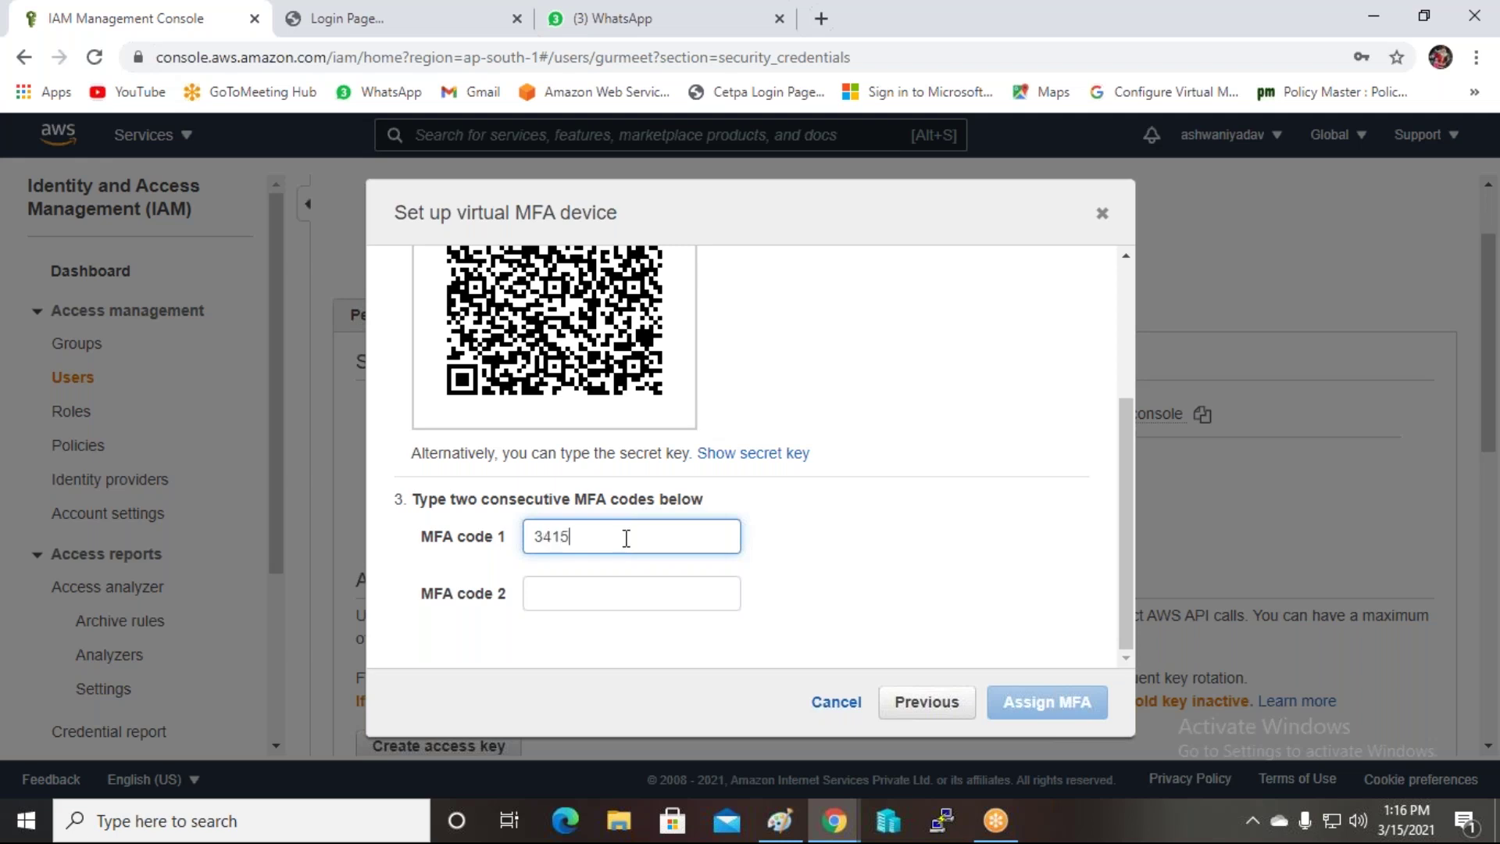
{"action": "left_click", "coordinate": [547, 594]}
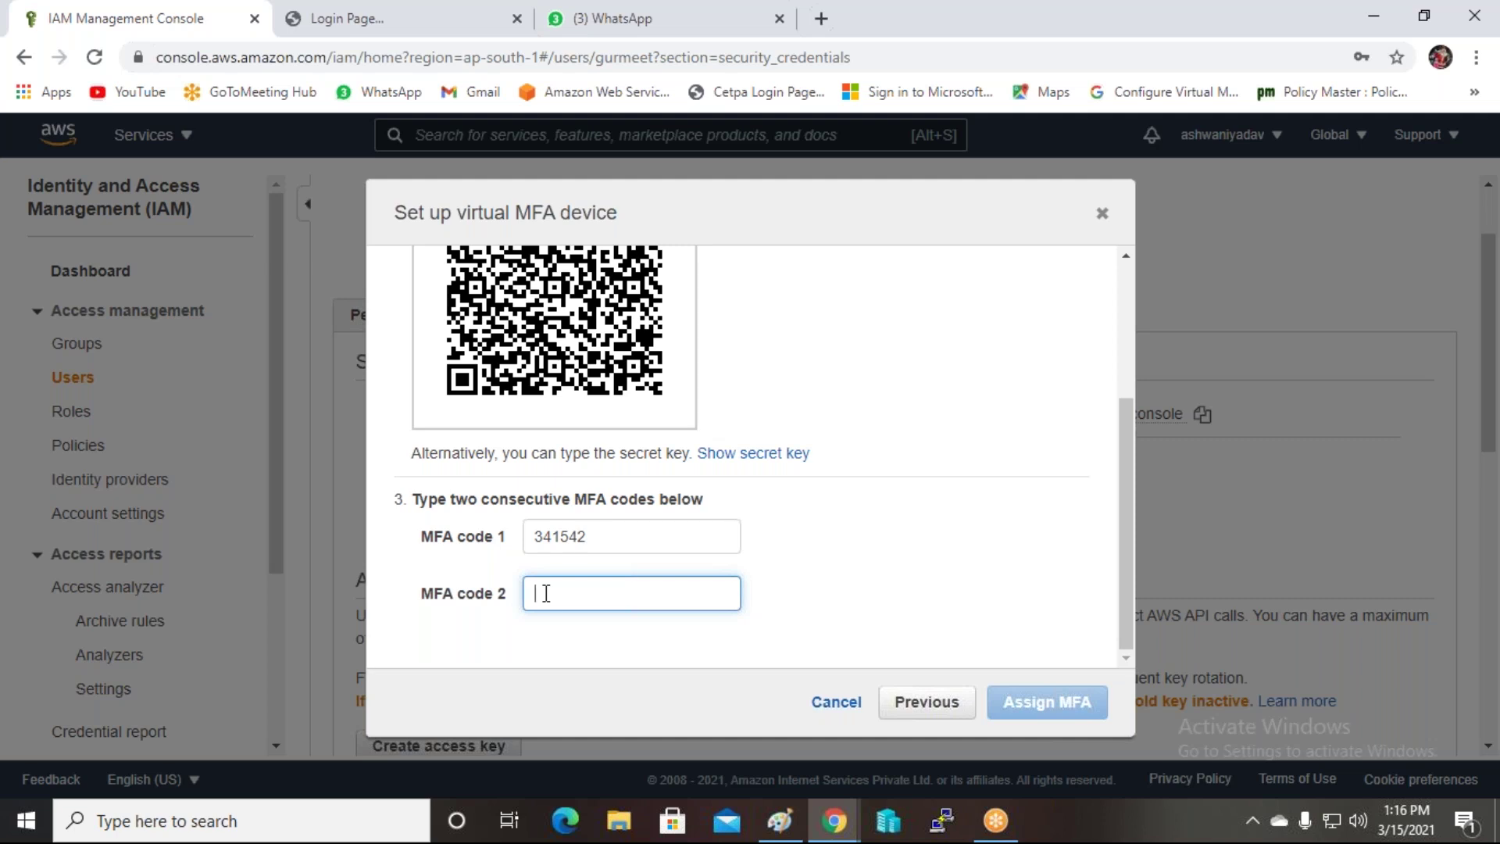
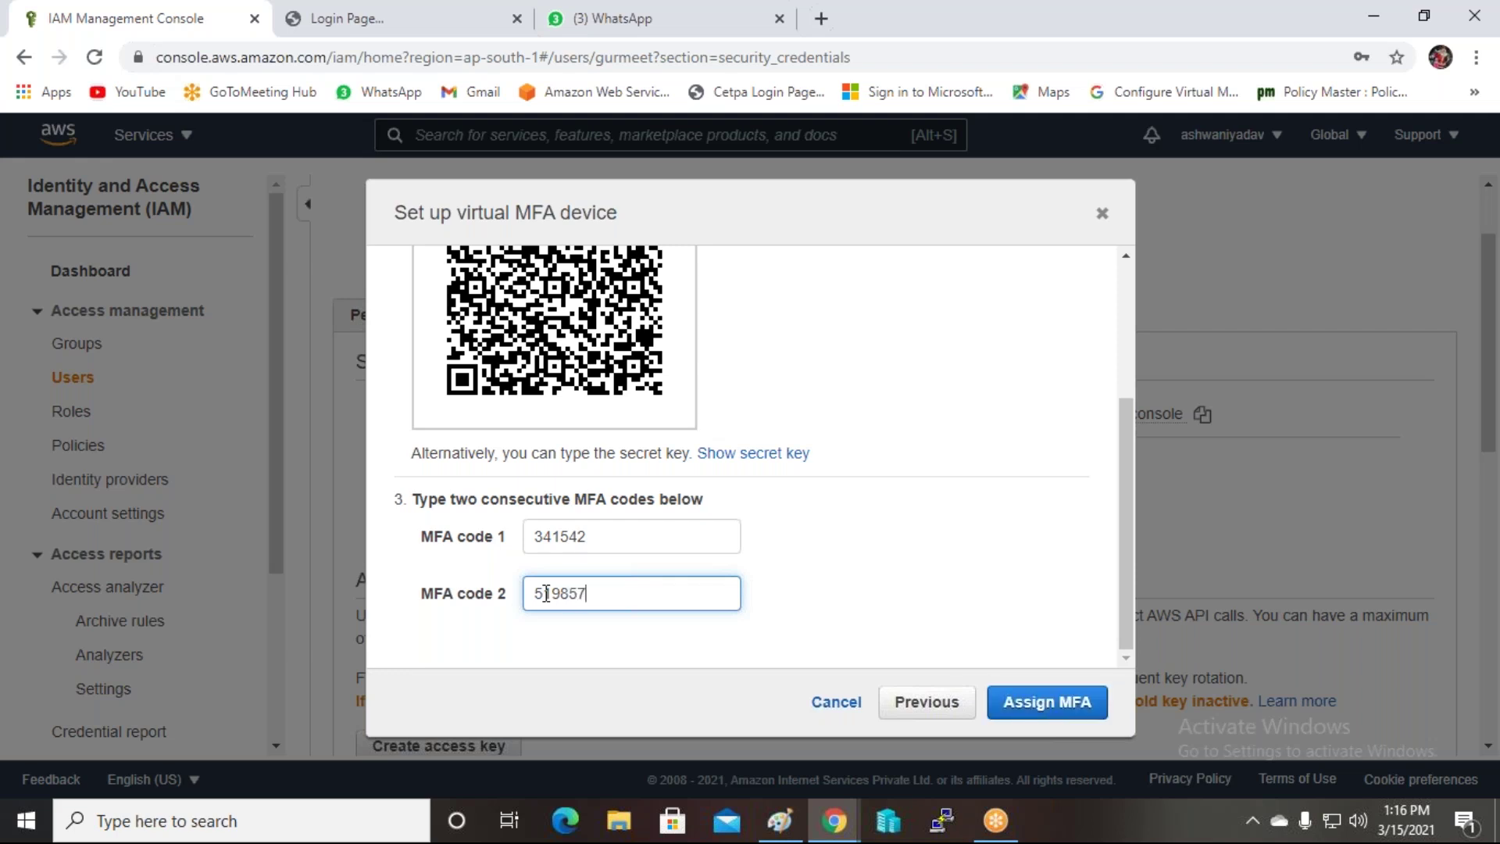
{"action": "left_click", "coordinate": [1042, 698]}
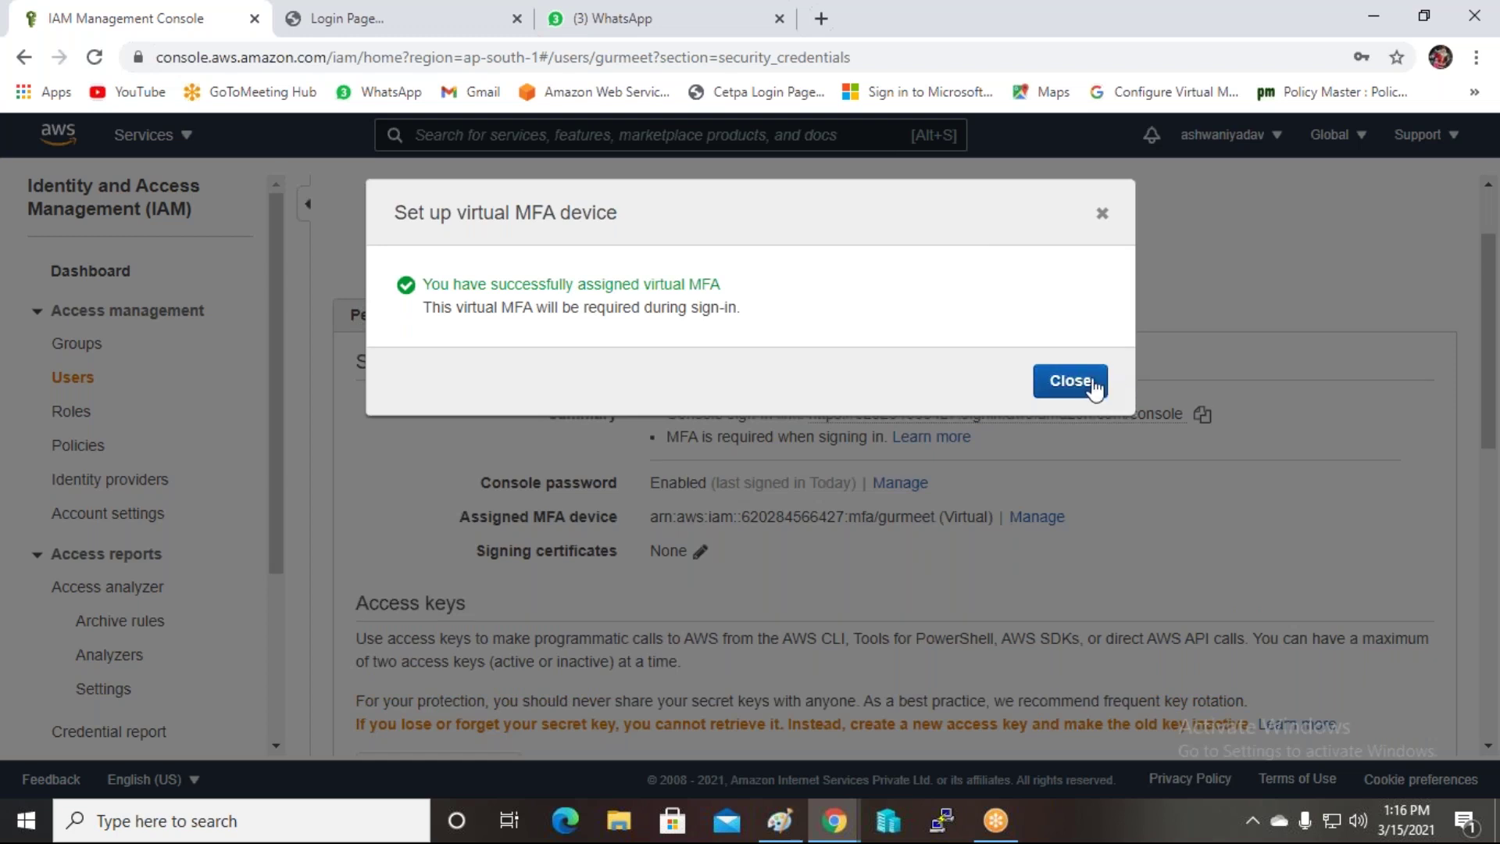
{"action": "left_click", "coordinate": [1086, 382]}
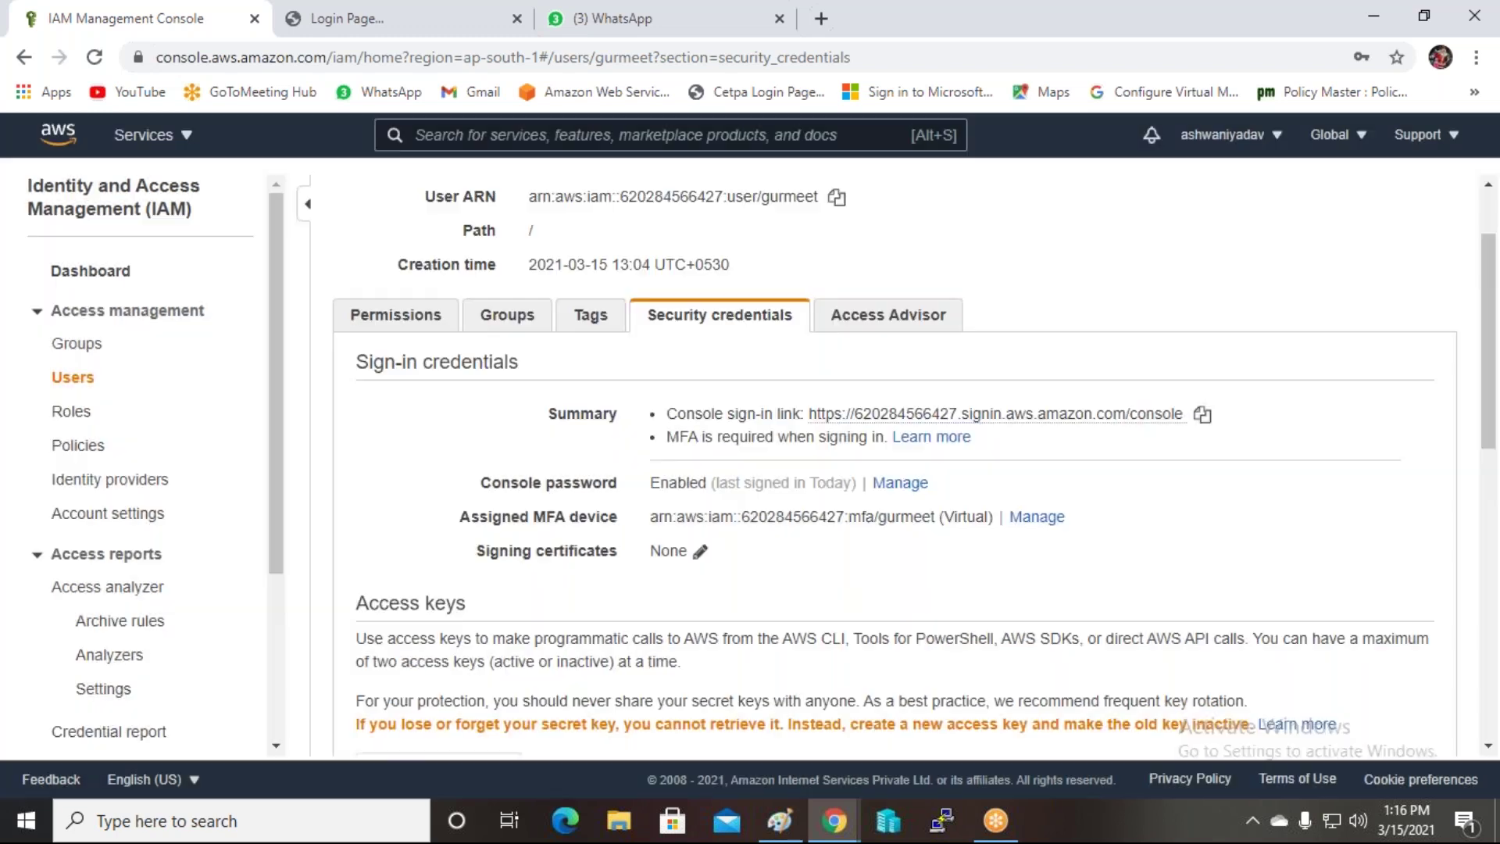
{"action": "left_click", "coordinate": [86, 386]}
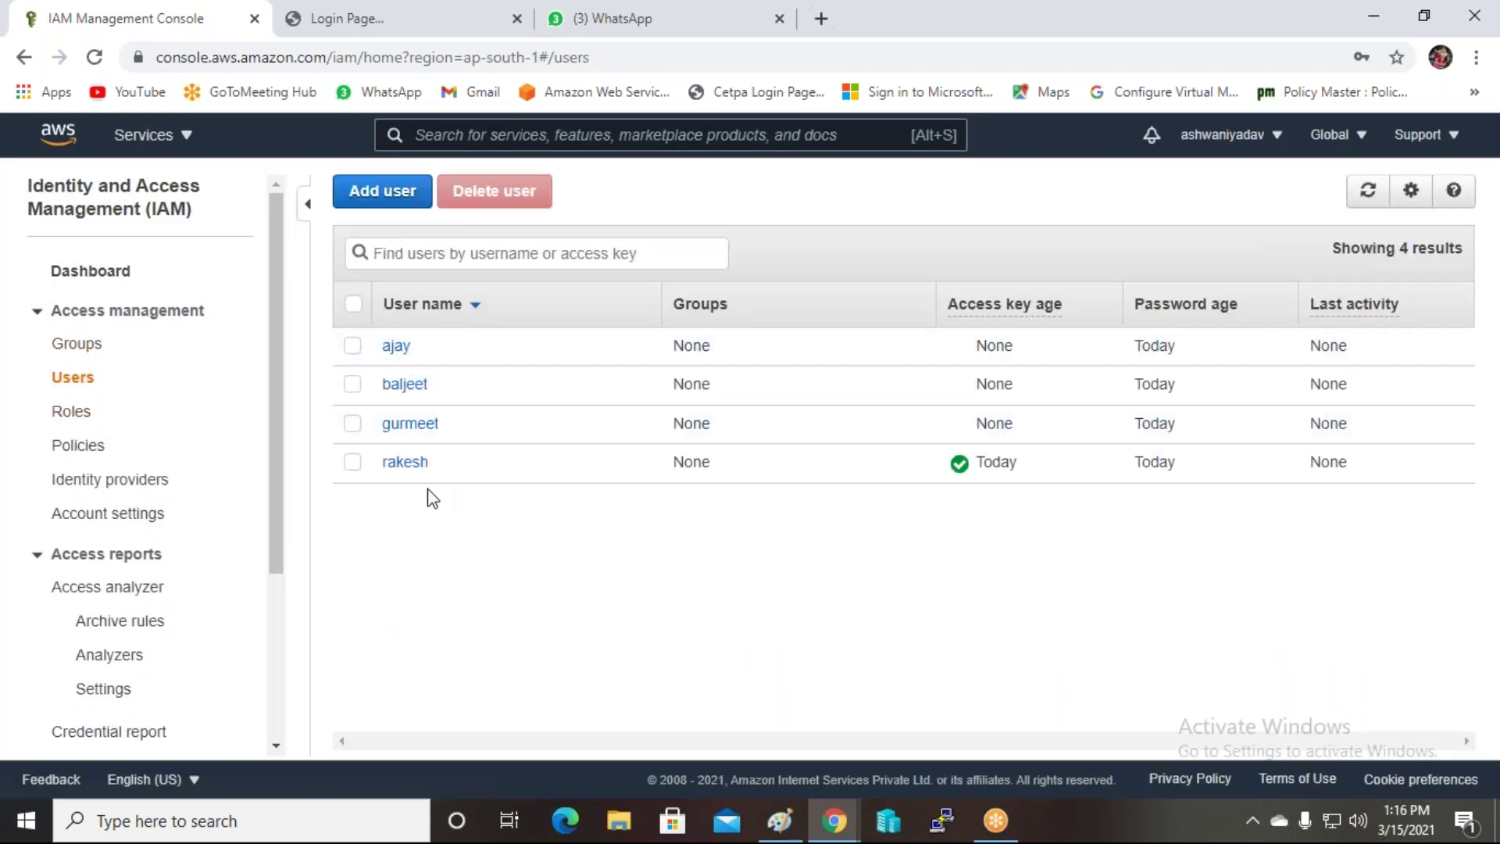
Start a virtual MFA device setup for the last user and display its QR code
{"action": "left_click", "coordinate": [411, 464]}
{"action": "left_click", "coordinate": [743, 429]}
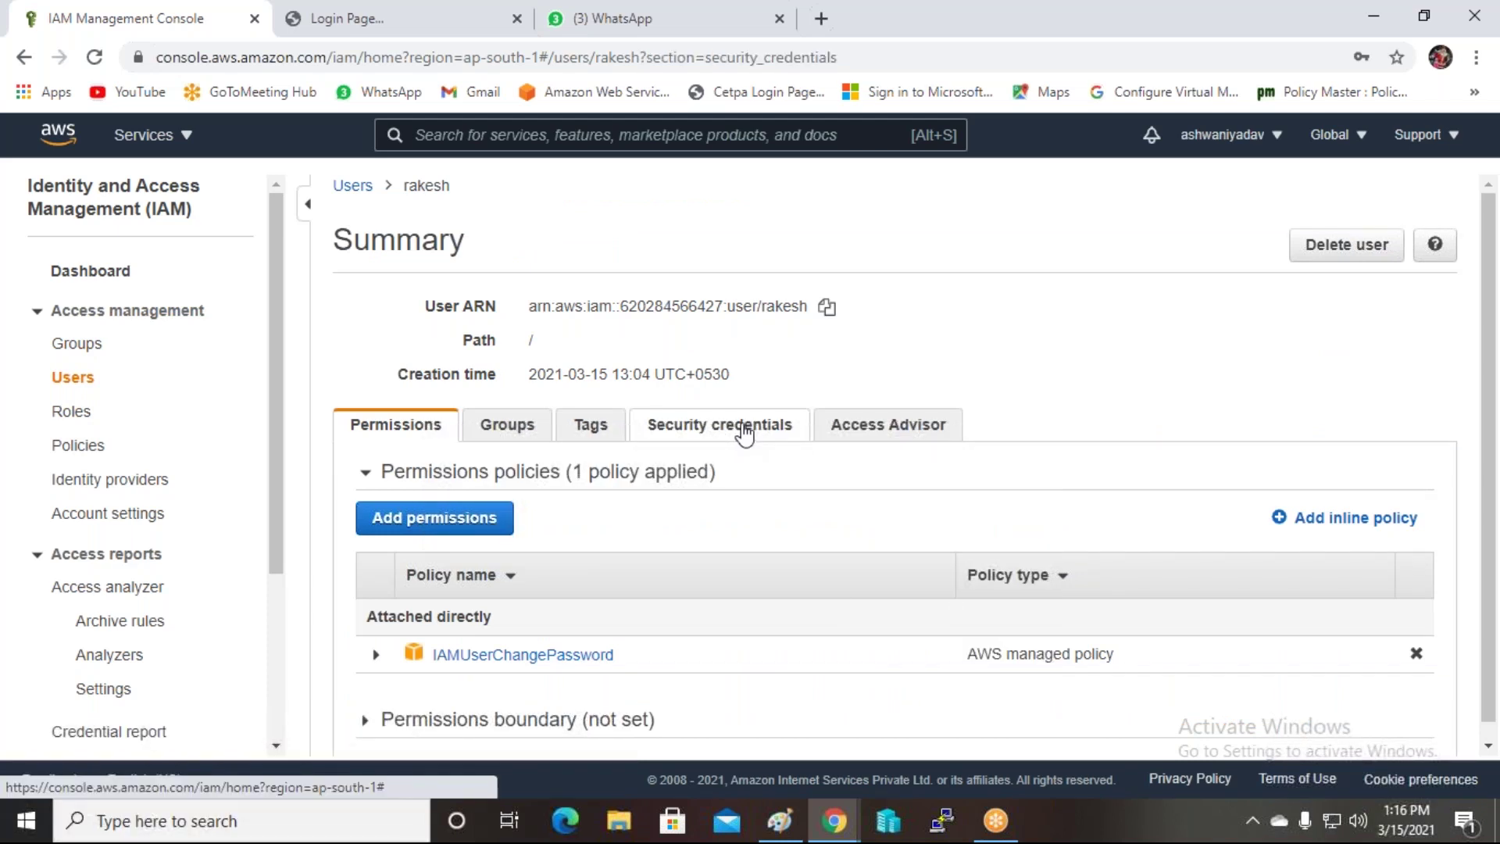
{"action": "left_click", "coordinate": [784, 604]}
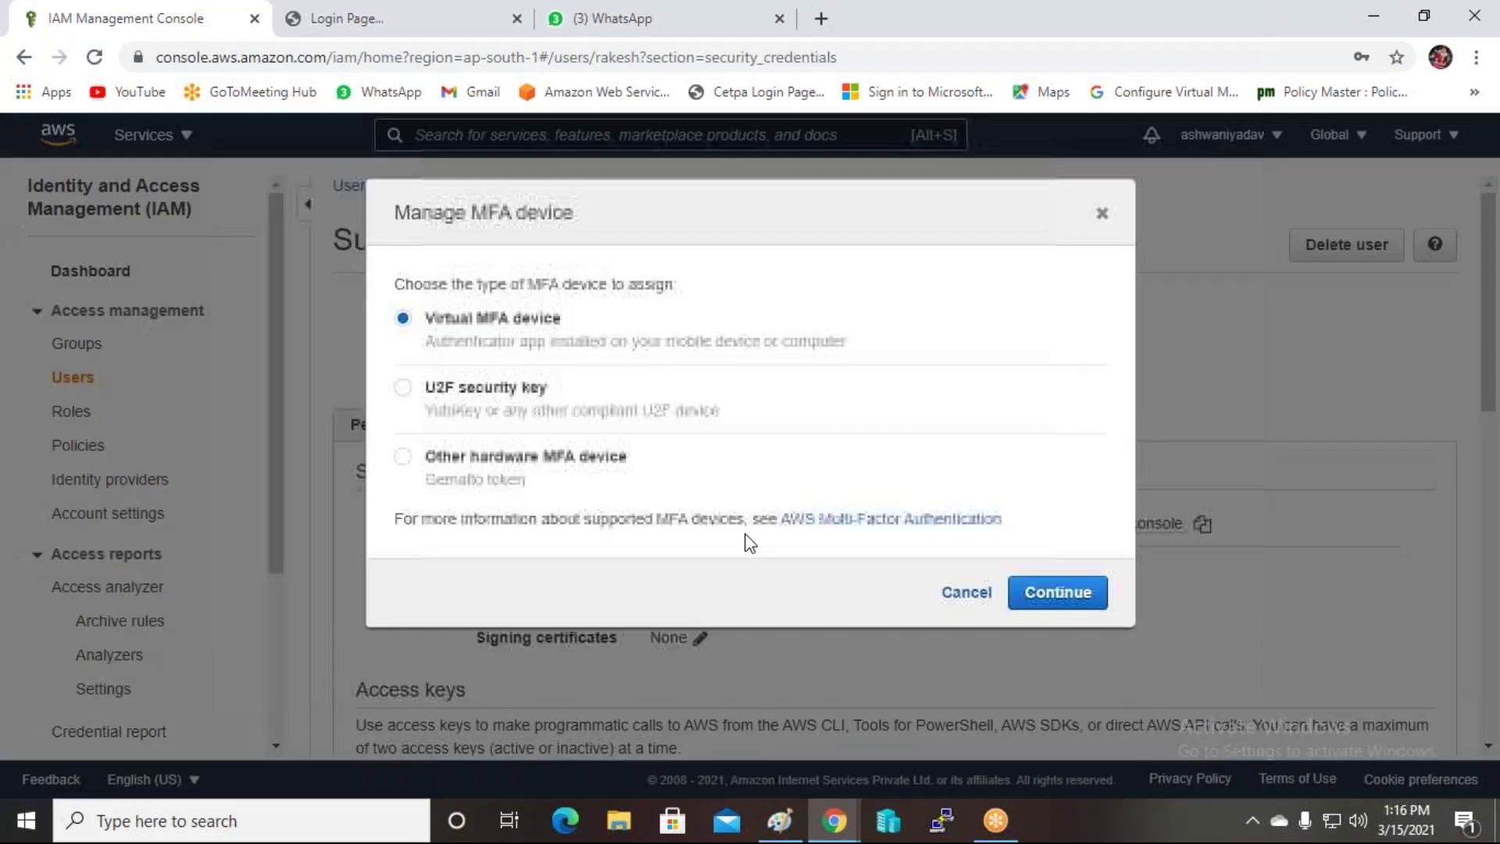
{"action": "left_click", "coordinate": [1055, 592]}
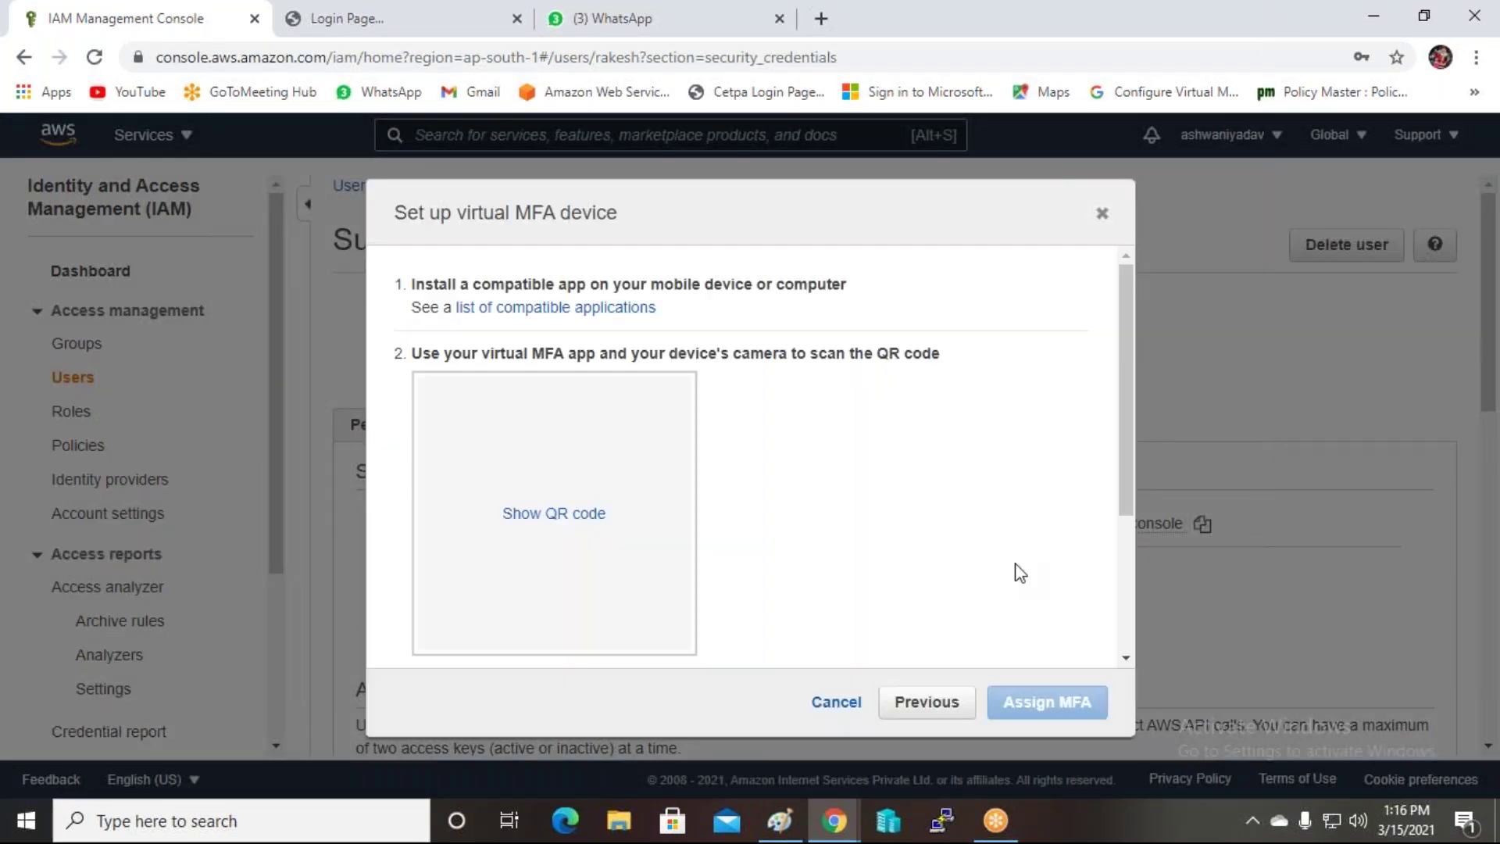
{"action": "left_click", "coordinate": [532, 516]}
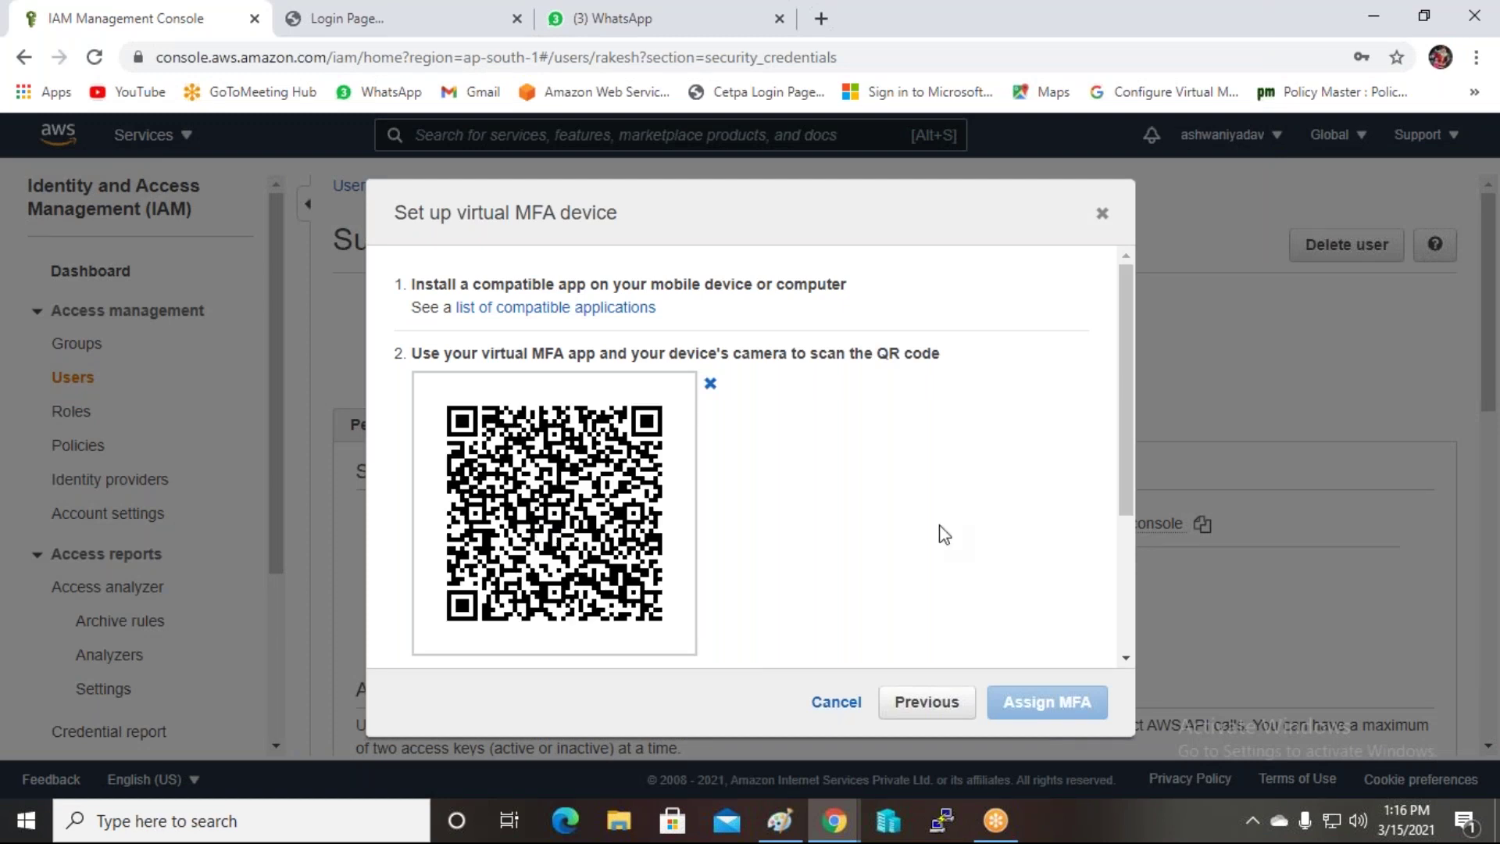
Enter two consecutive authenticator codes and assign the virtual MFA device
{"action": "scroll", "coordinate": [943, 531], "scroll_direction": "down", "scroll_amount": 3}
{"action": "left_click", "coordinate": [701, 539]}
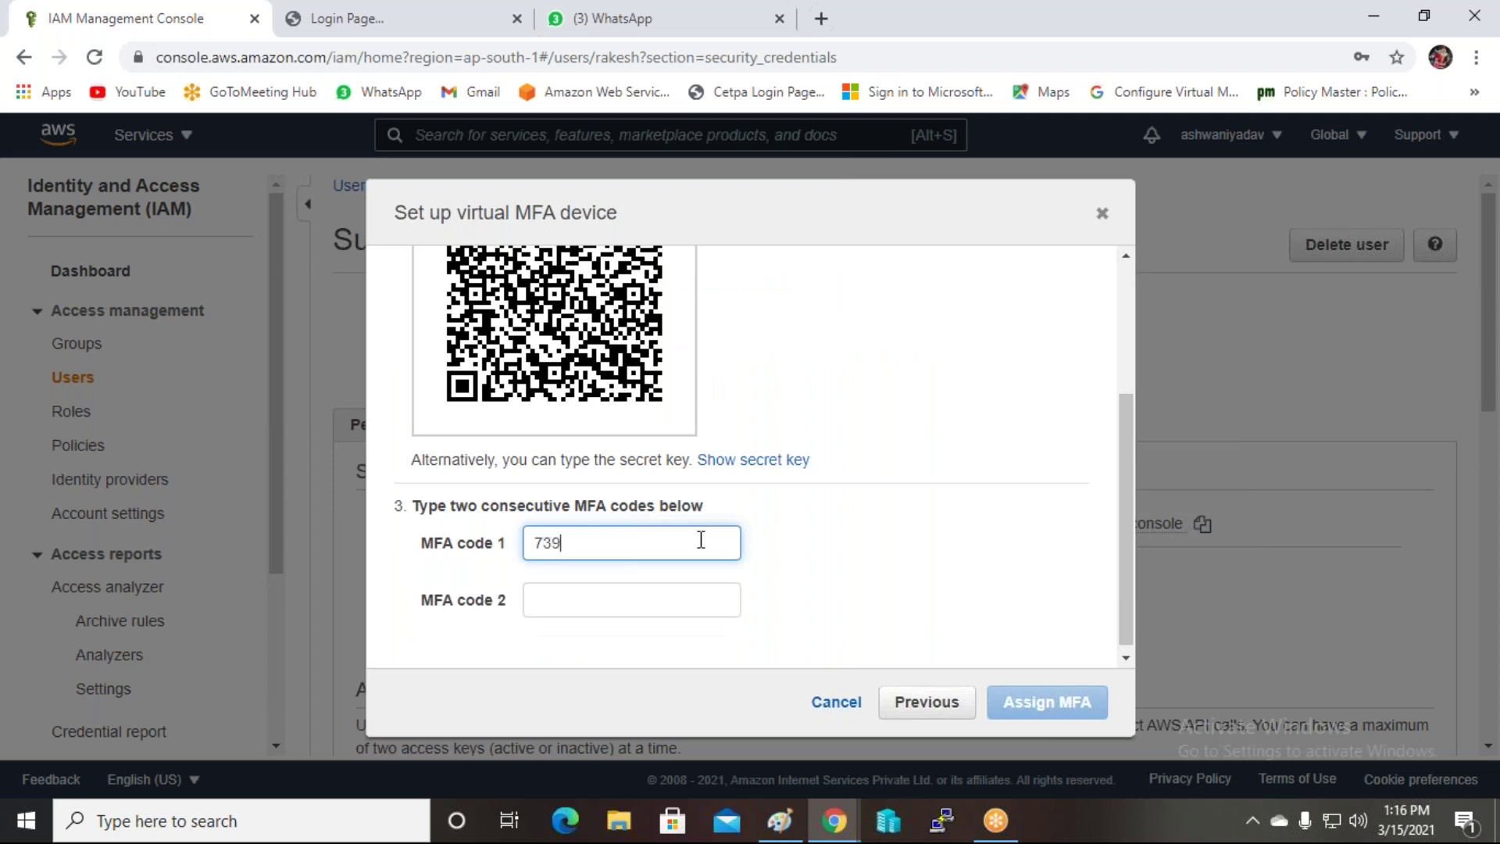
{"action": "left_click", "coordinate": [529, 599]}
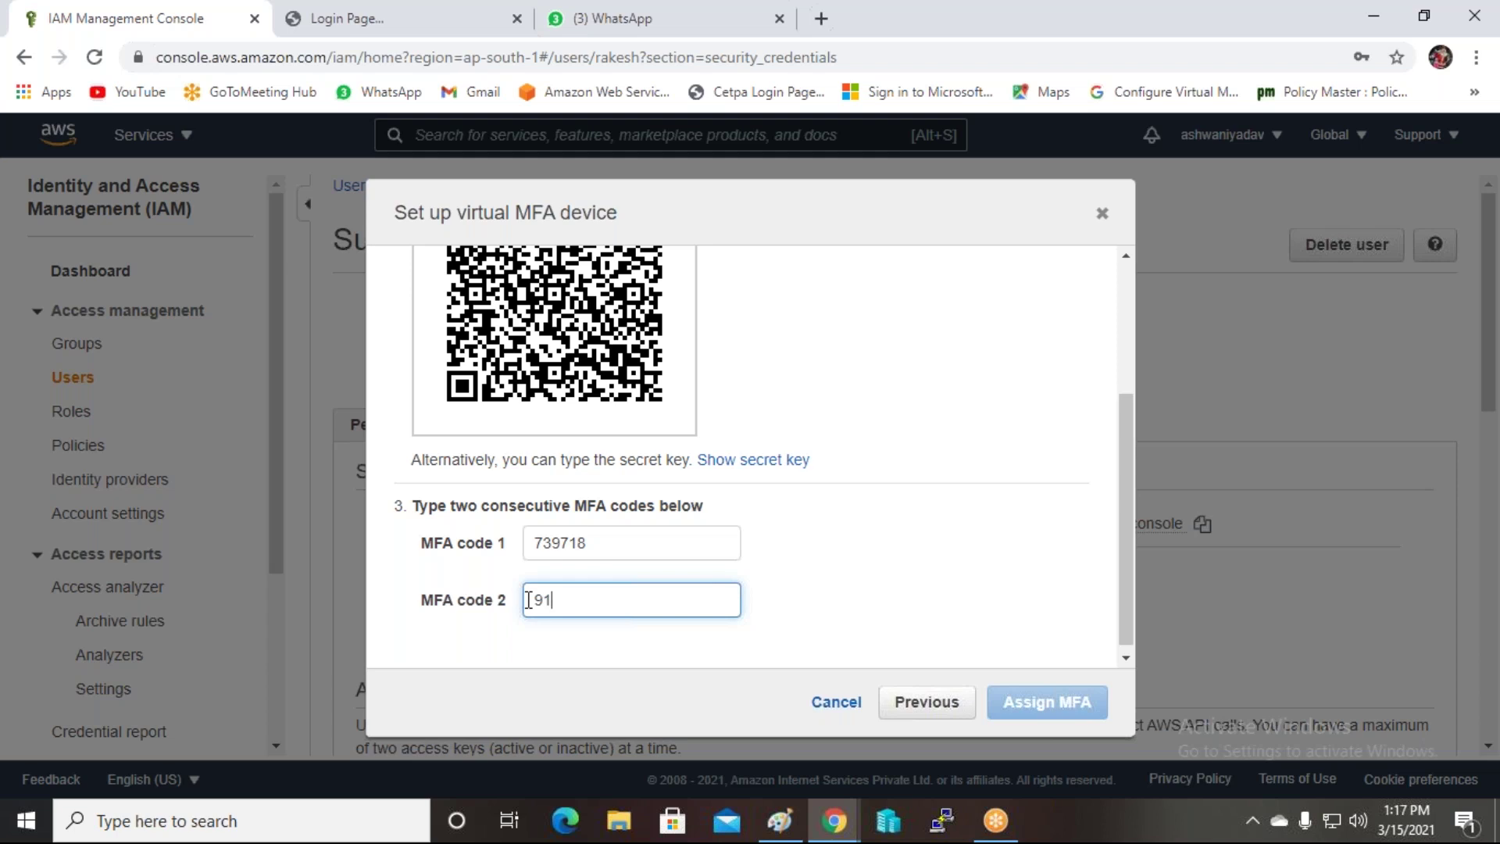
{"action": "key", "text": "Return"}
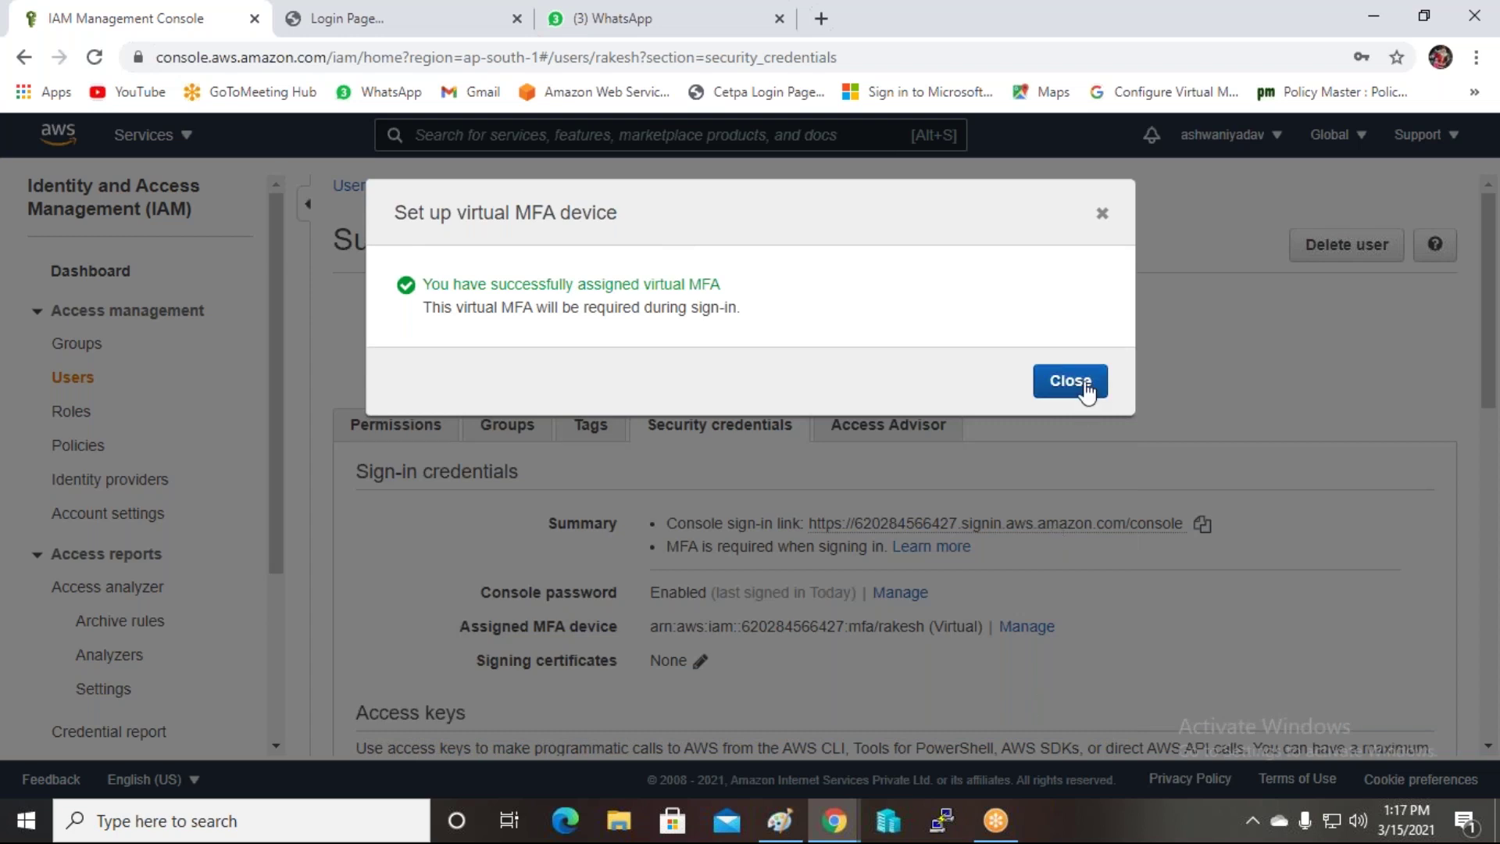
{"action": "left_click", "coordinate": [1083, 382]}
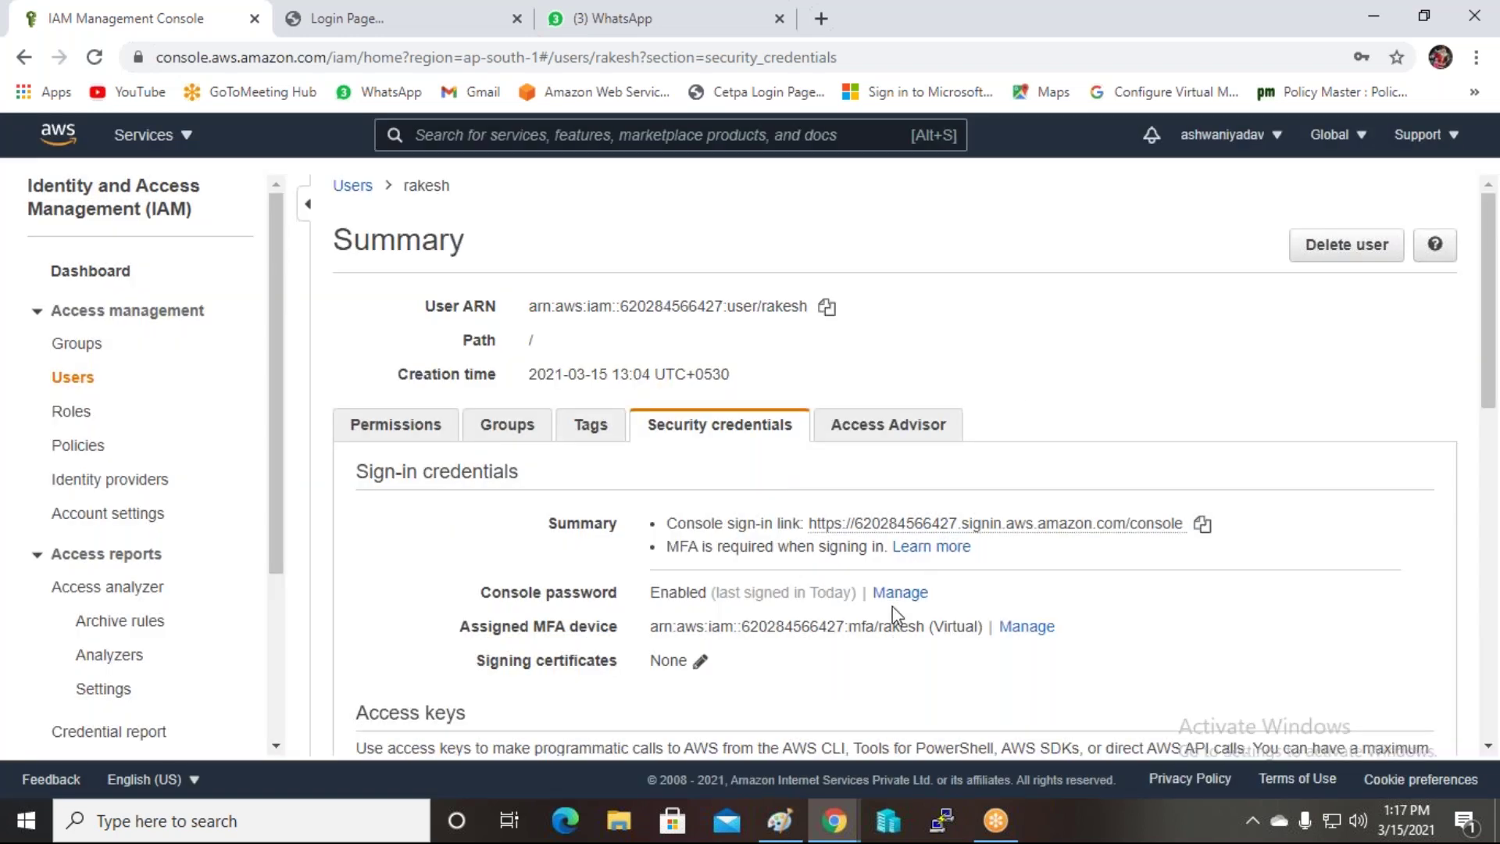
{"action": "left_click", "coordinate": [835, 821]}
In the incognito window, open the AWS sign-in page and choose IAM user sign-in
{"action": "left_click", "coordinate": [922, 746]}
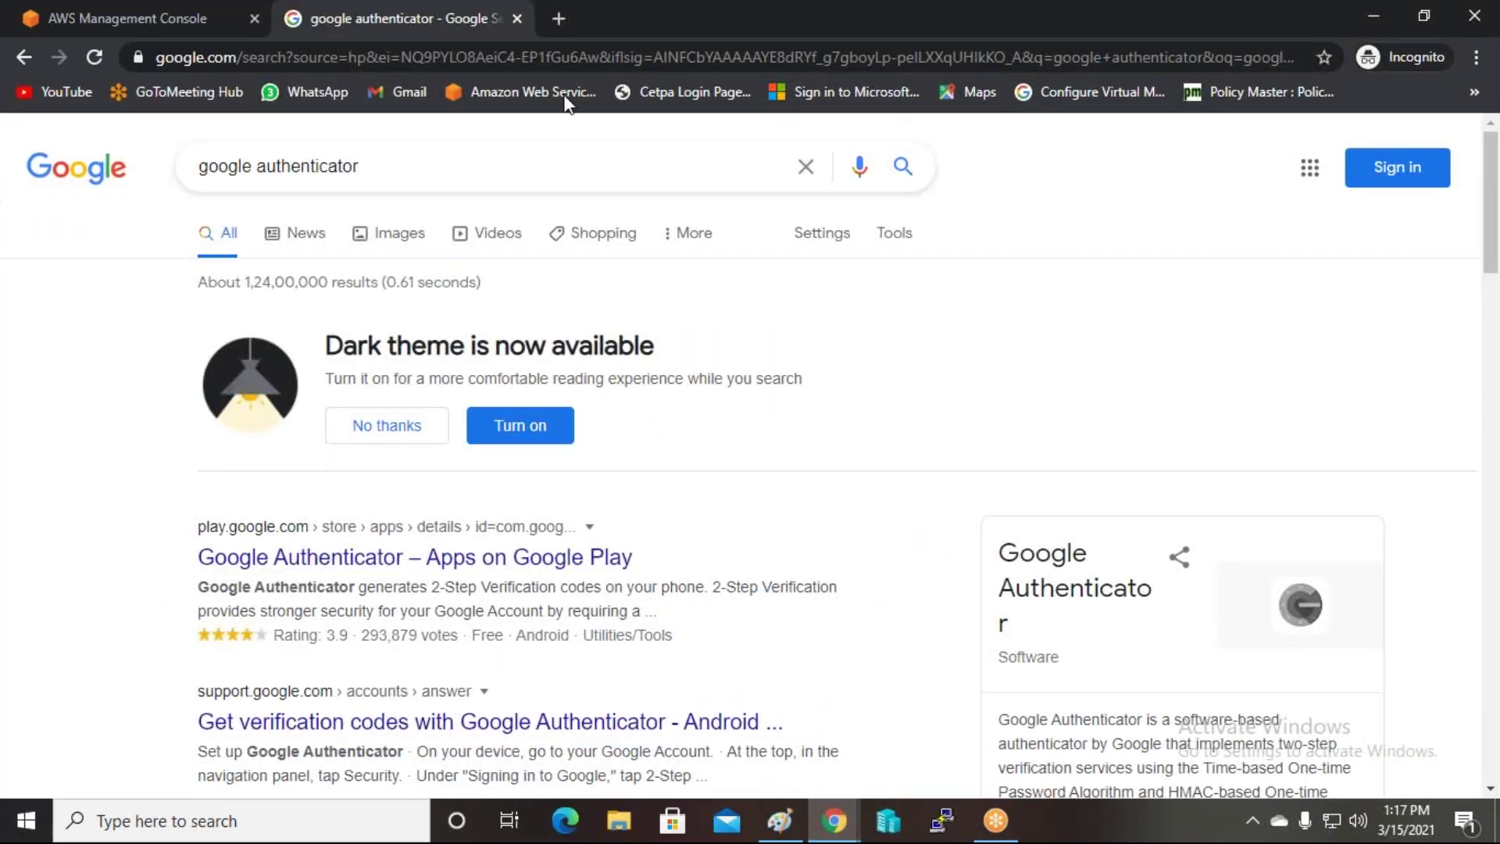
{"action": "left_click", "coordinate": [536, 91]}
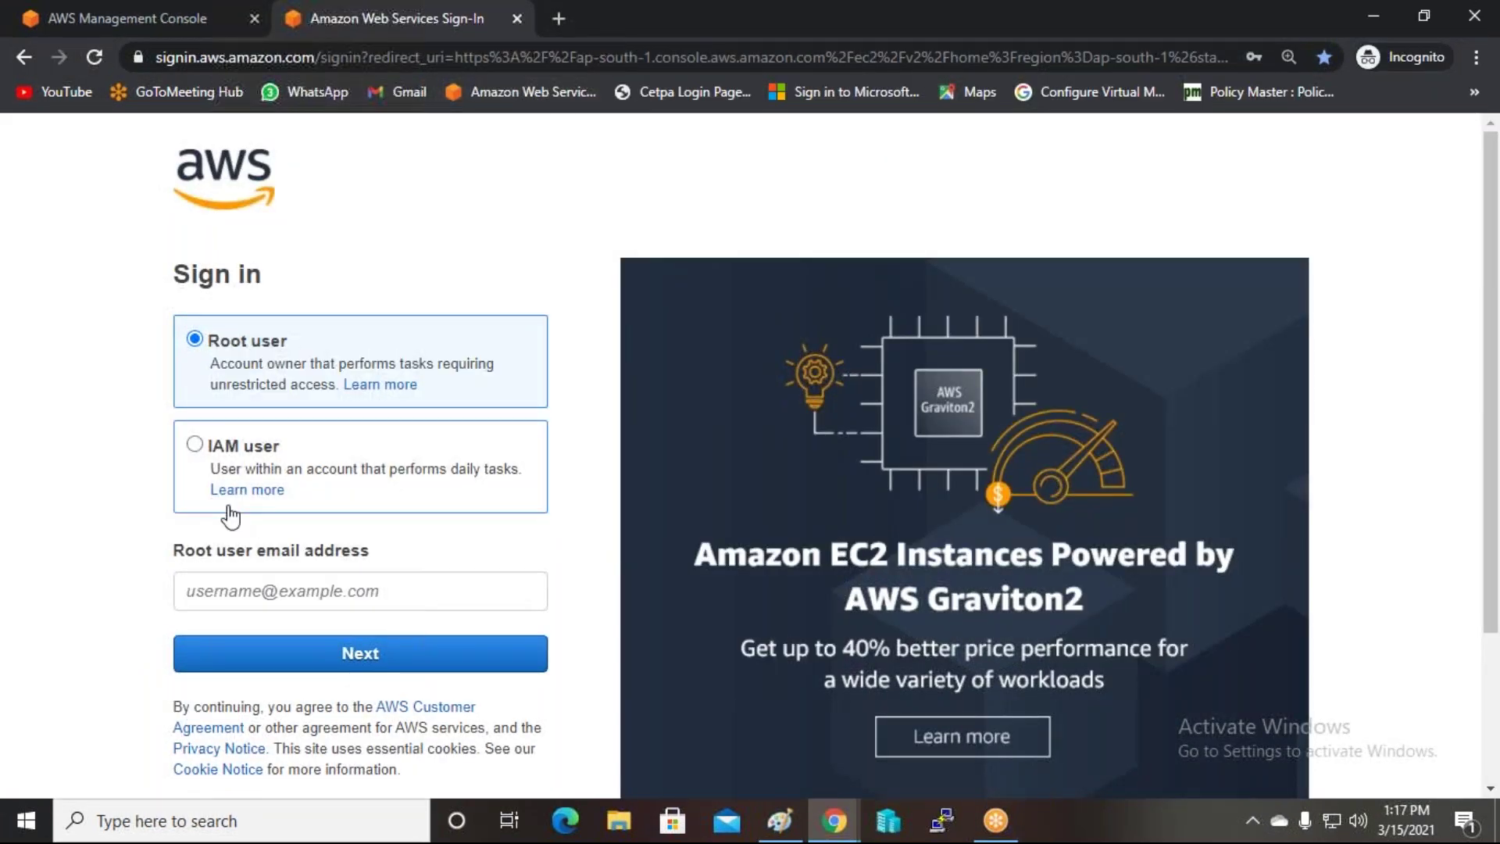
{"action": "left_click", "coordinate": [227, 457]}
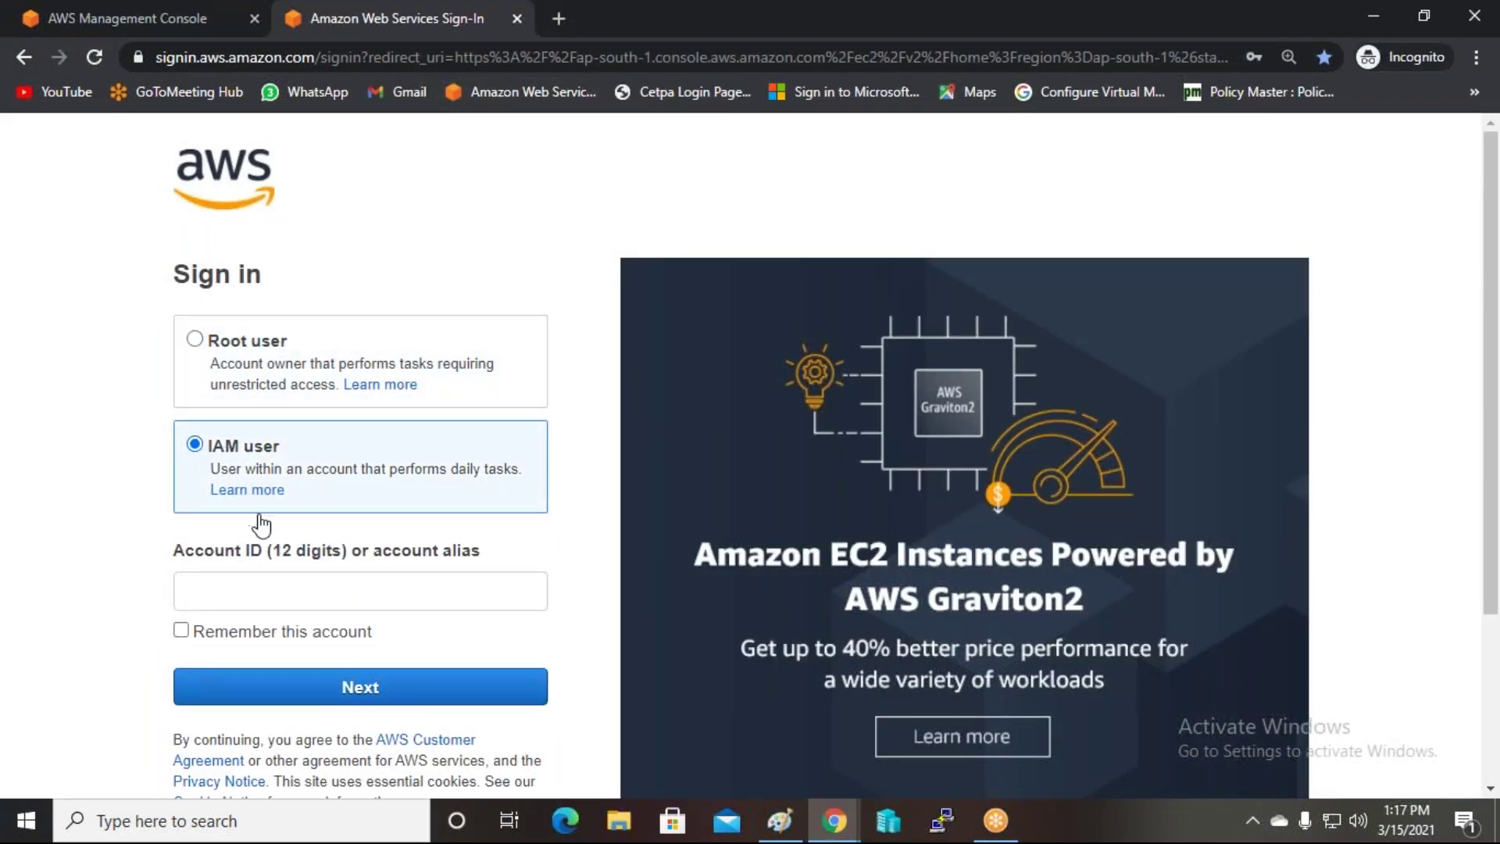
{"action": "scroll", "coordinate": [262, 496], "scroll_direction": "down", "scroll_amount": 2}
{"action": "left_click", "coordinate": [261, 490]}
{"action": "left_click", "coordinate": [5, 274]}
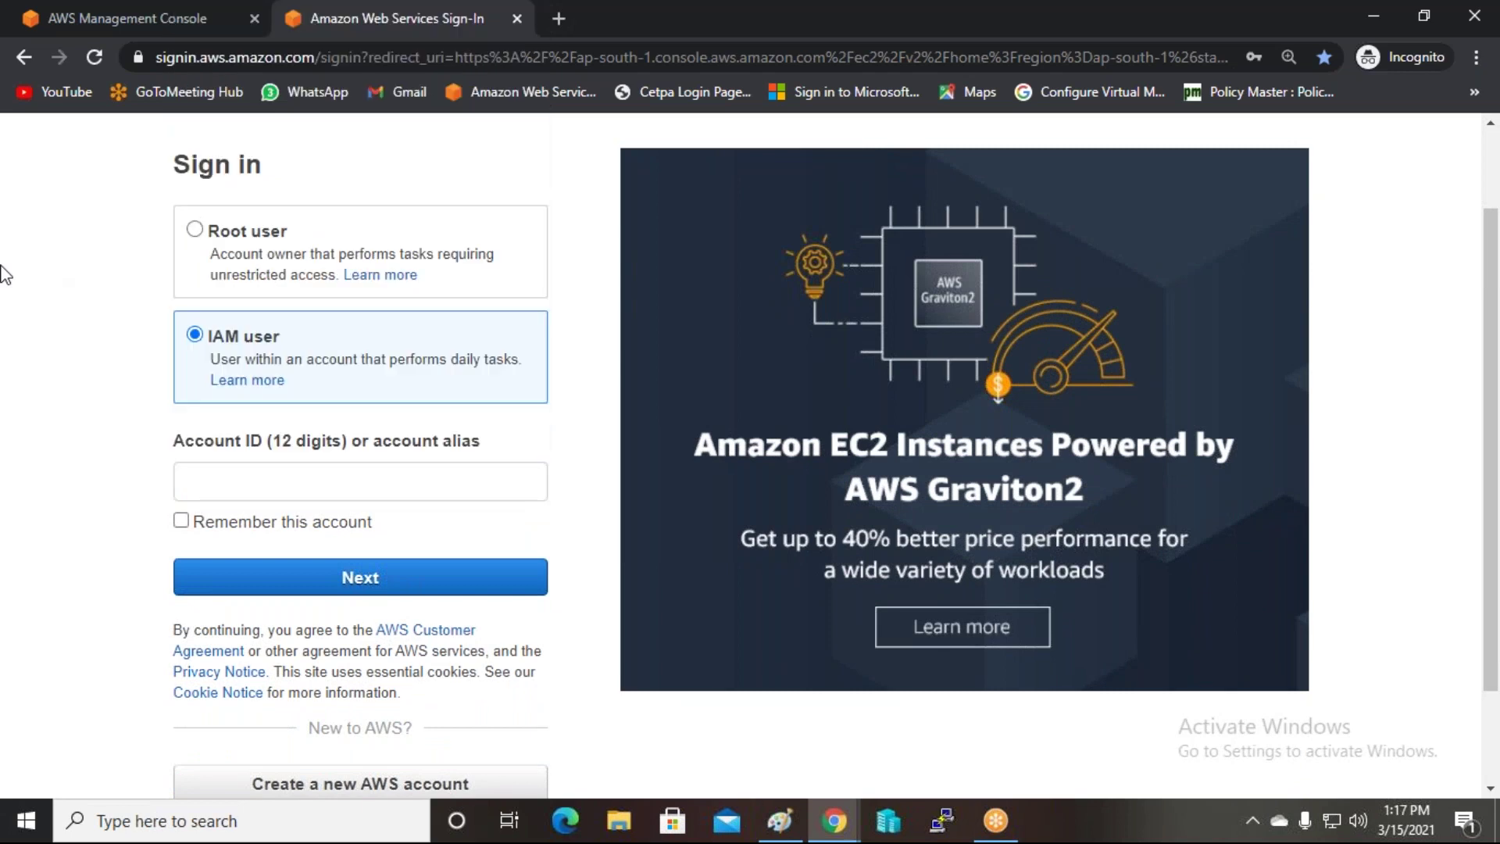
{"action": "left_click", "coordinate": [125, 18]}
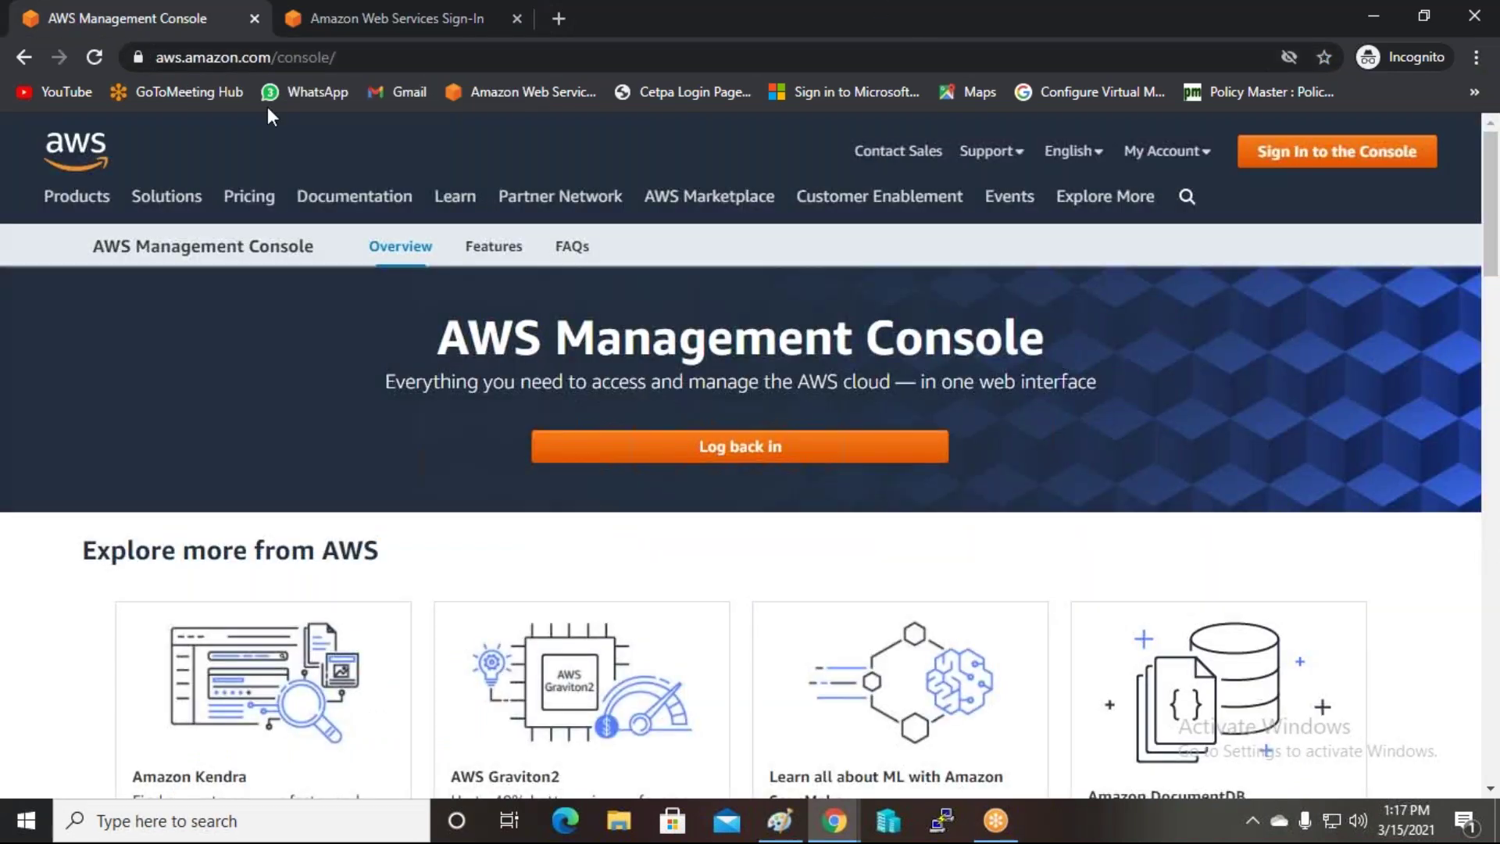
Copy the 12-digit account ID from the admin console's account menu and return to incognito
{"action": "left_click", "coordinate": [954, 715]}
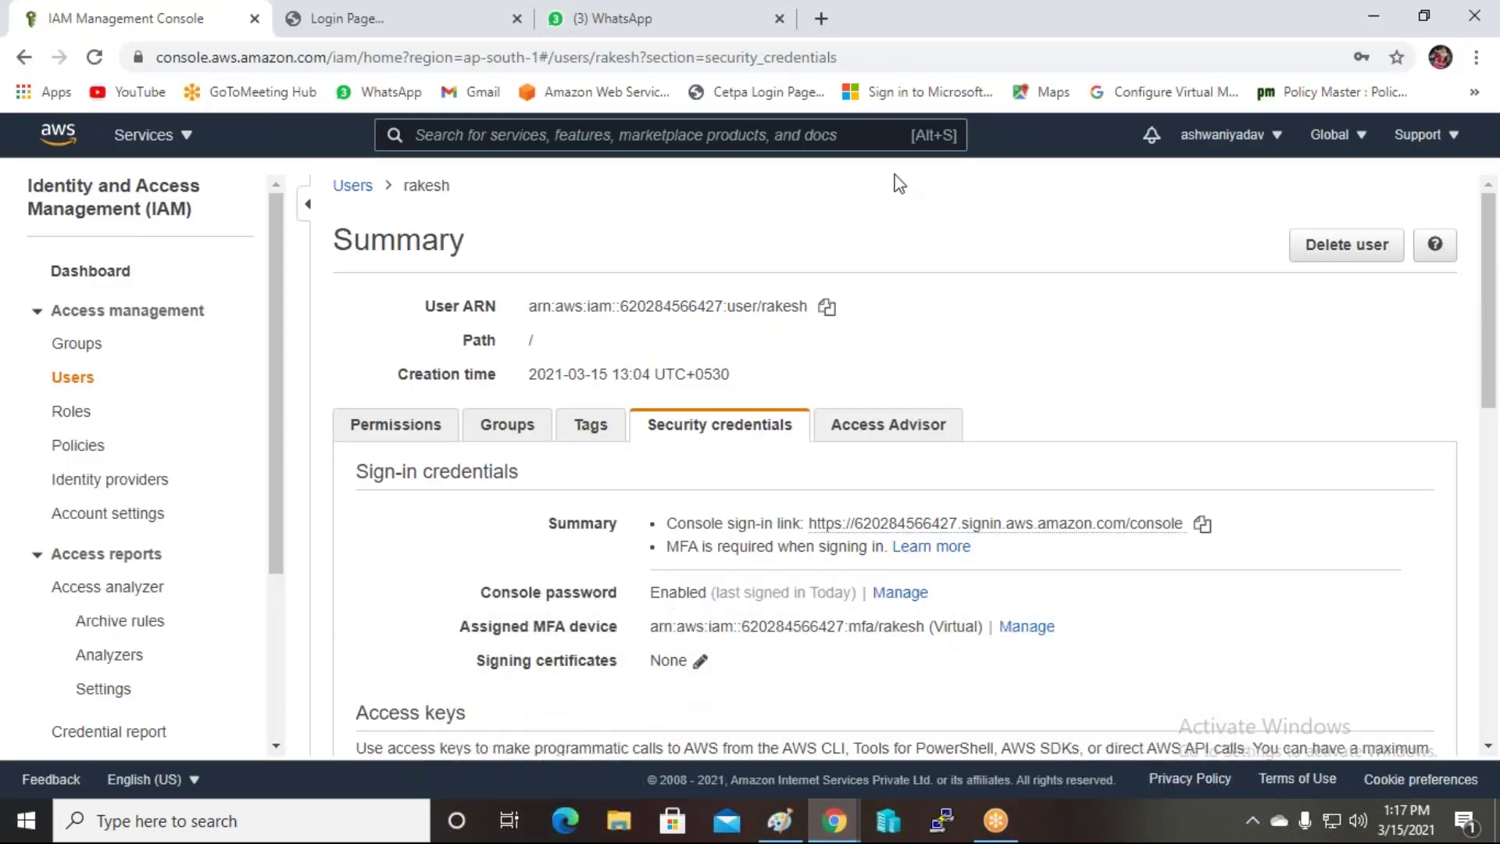
{"action": "left_click", "coordinate": [1248, 137]}
{"action": "left_click_drag", "start_coordinate": [1213, 189], "coordinate": [1268, 187]}
{"action": "key", "text": "ctrl+c"}
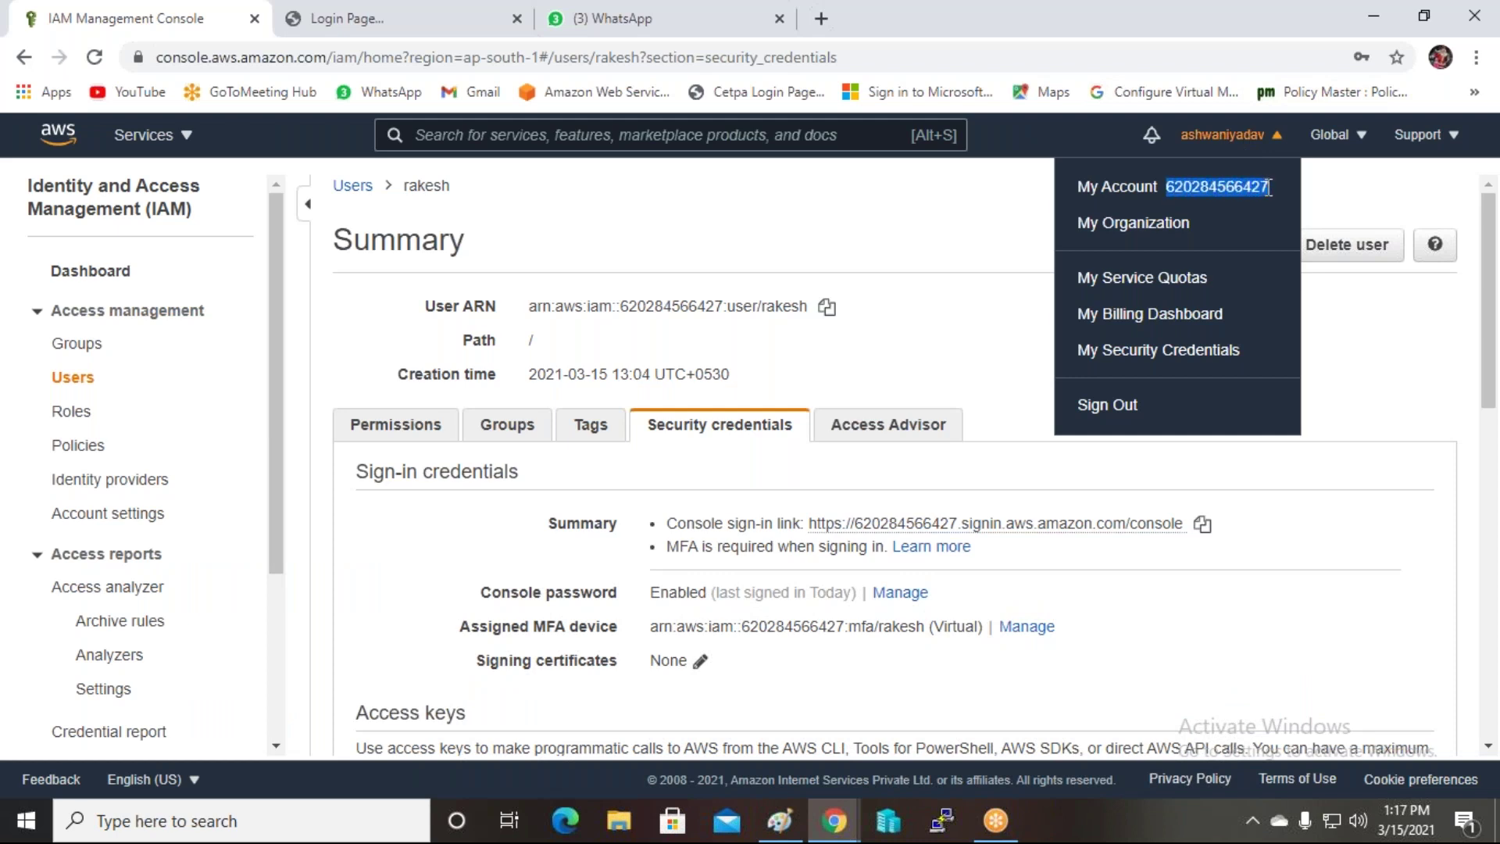
{"action": "left_click", "coordinate": [335, 24]}
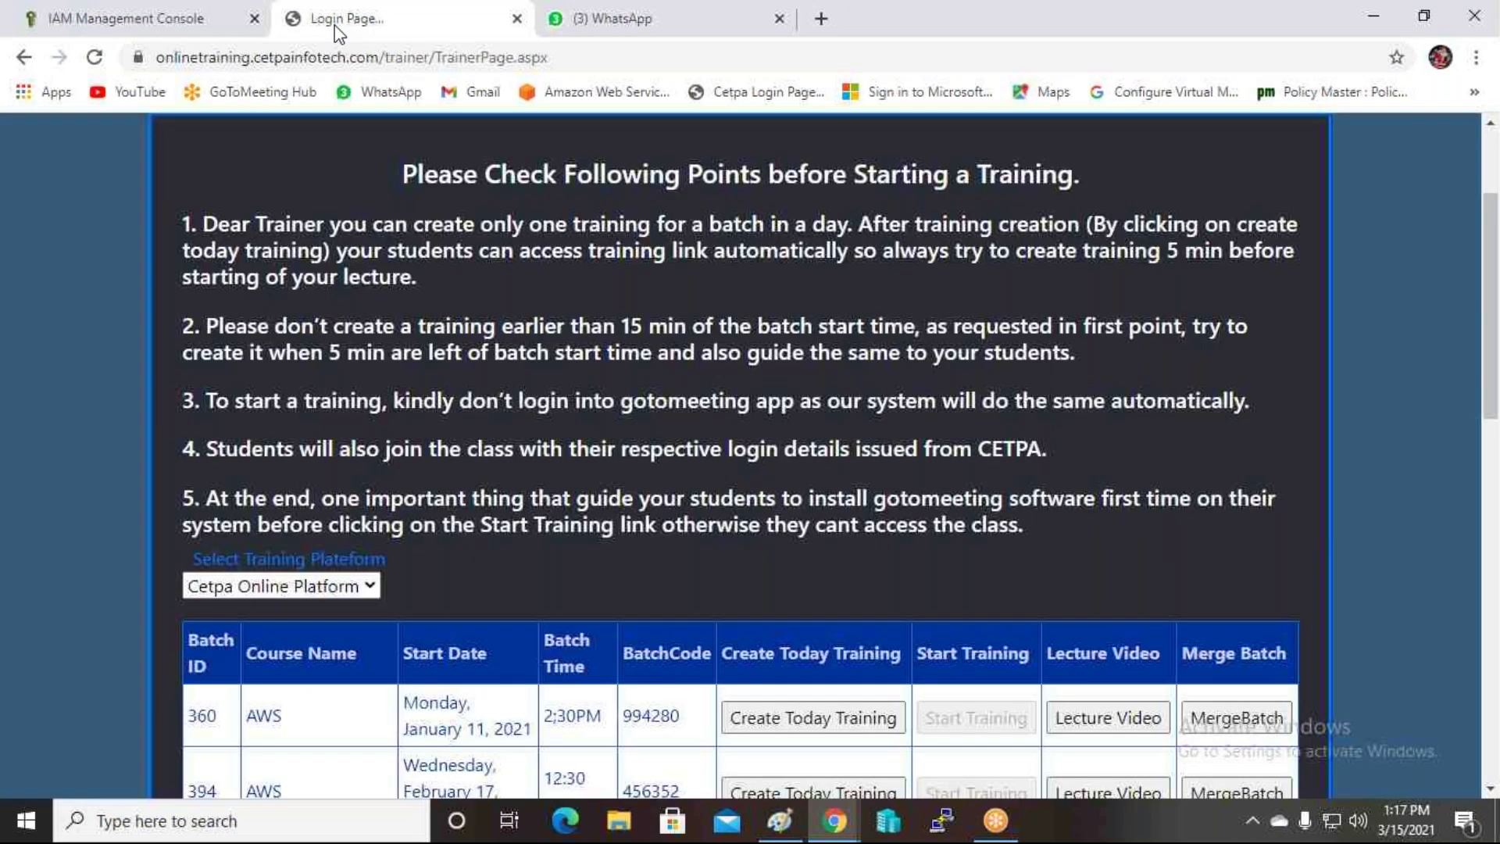
{"action": "left_click", "coordinate": [242, 8]}
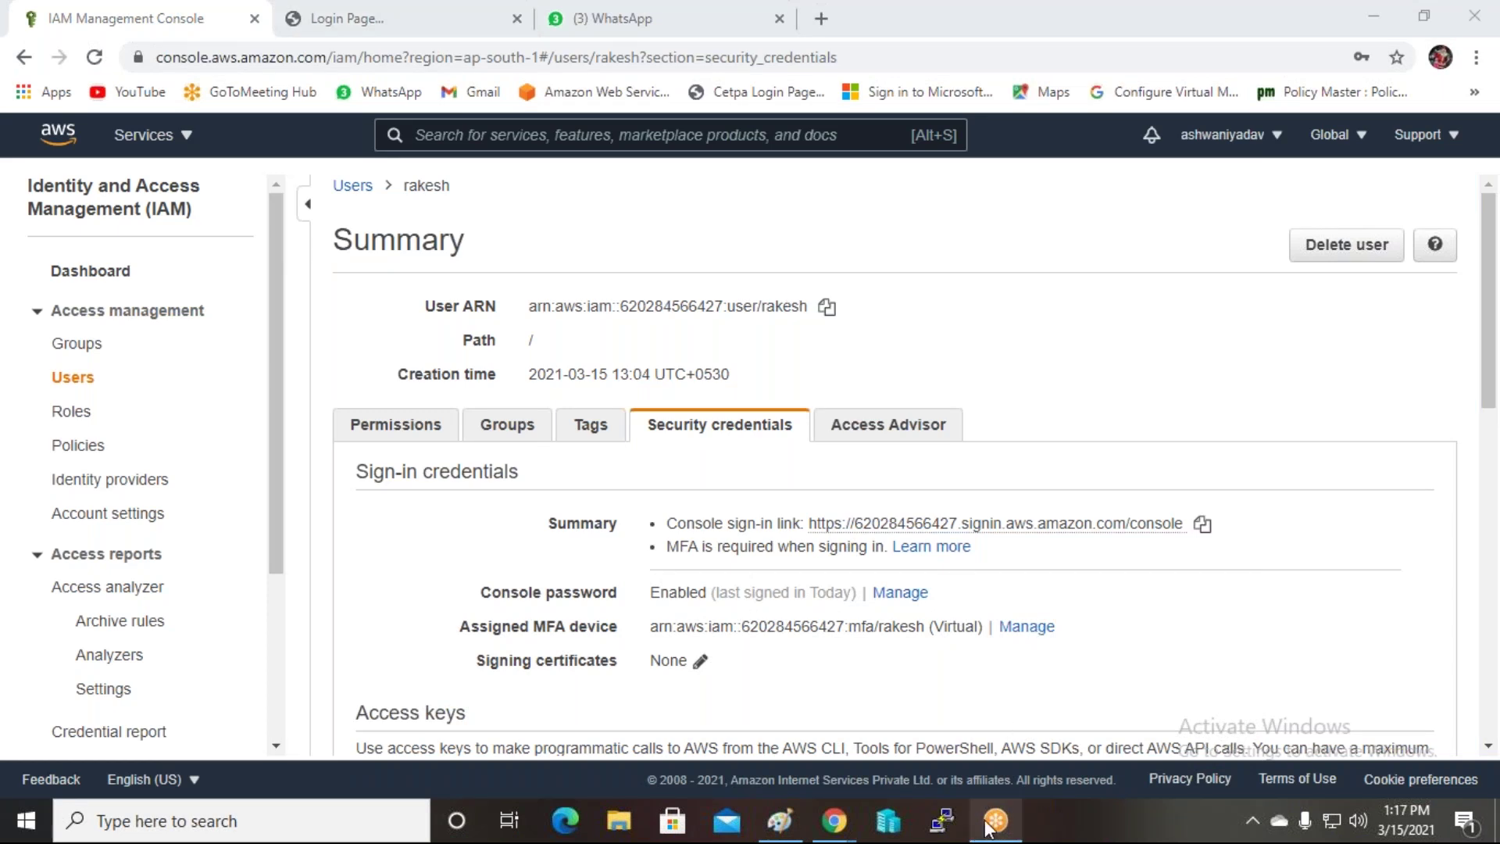
{"action": "mouse_move", "coordinate": [833, 821]}
{"action": "left_click", "coordinate": [911, 767]}
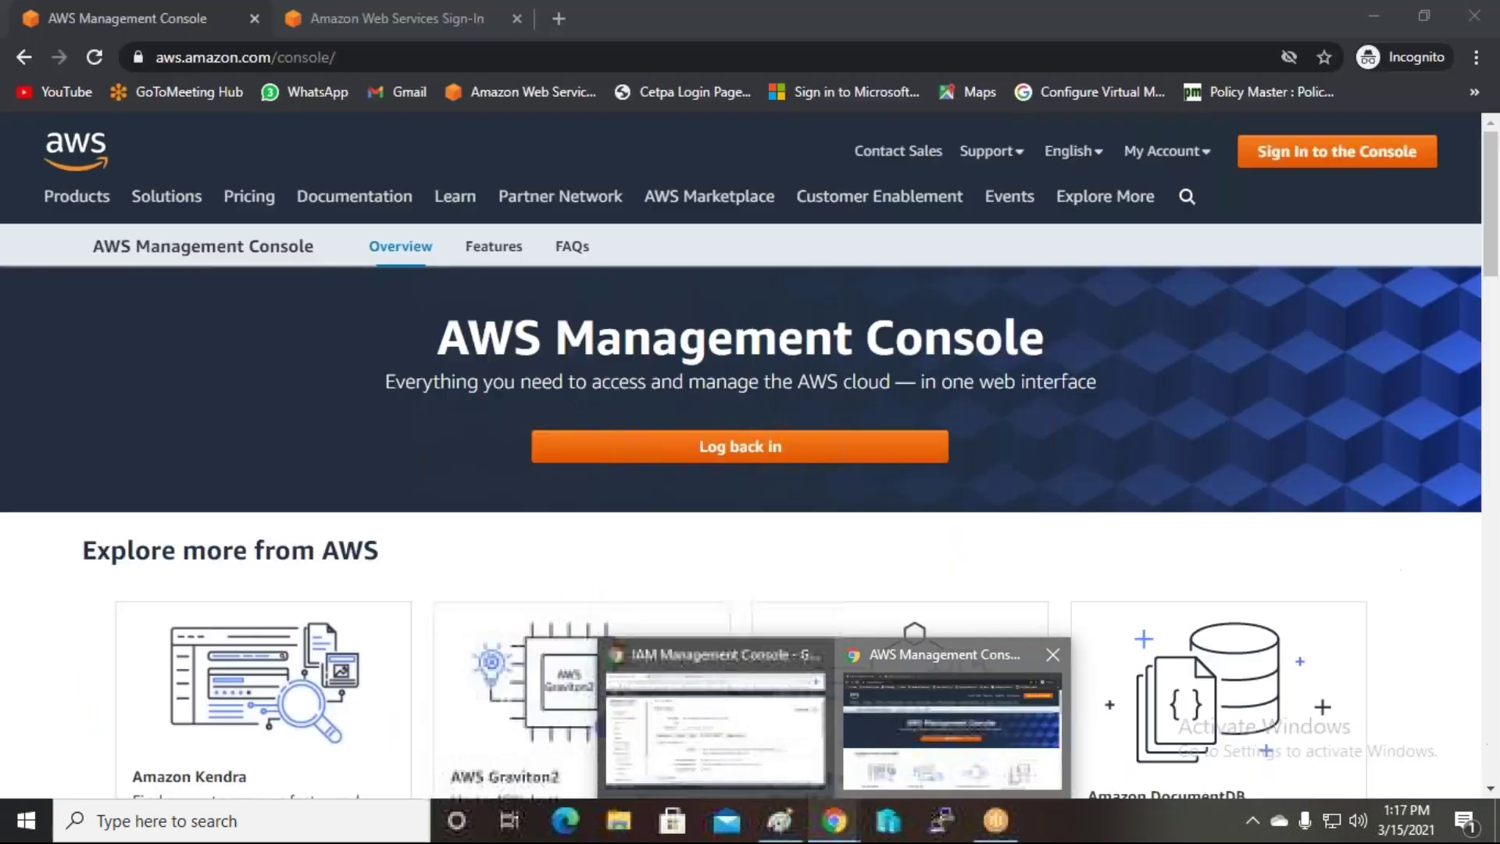
Sign in with the pasted account ID, the IAM user name and the account password
{"action": "mouse_move", "coordinate": [1166, 151]}
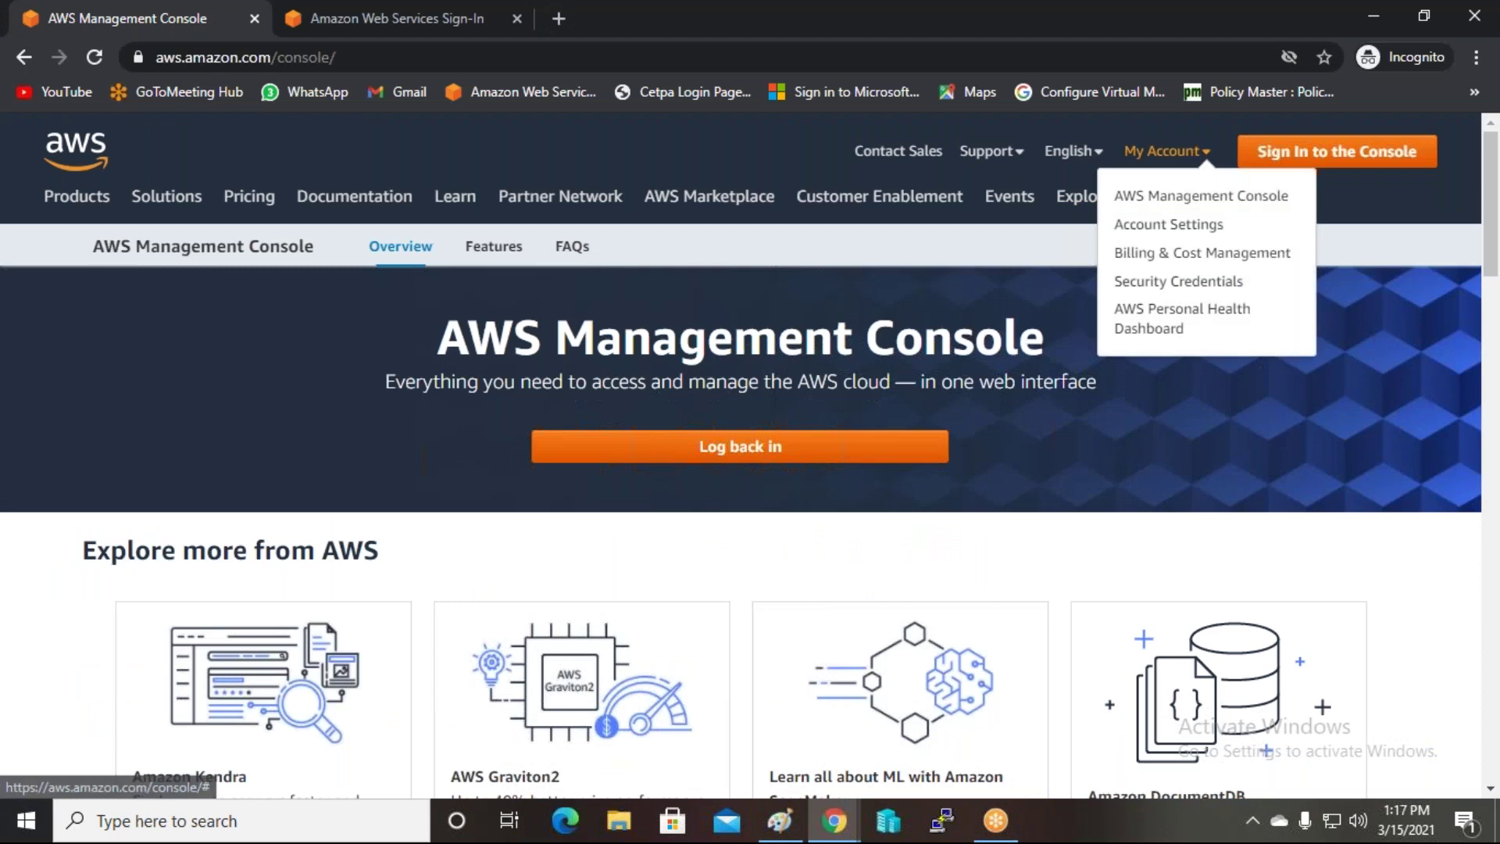
{"action": "left_click", "coordinate": [1159, 196]}
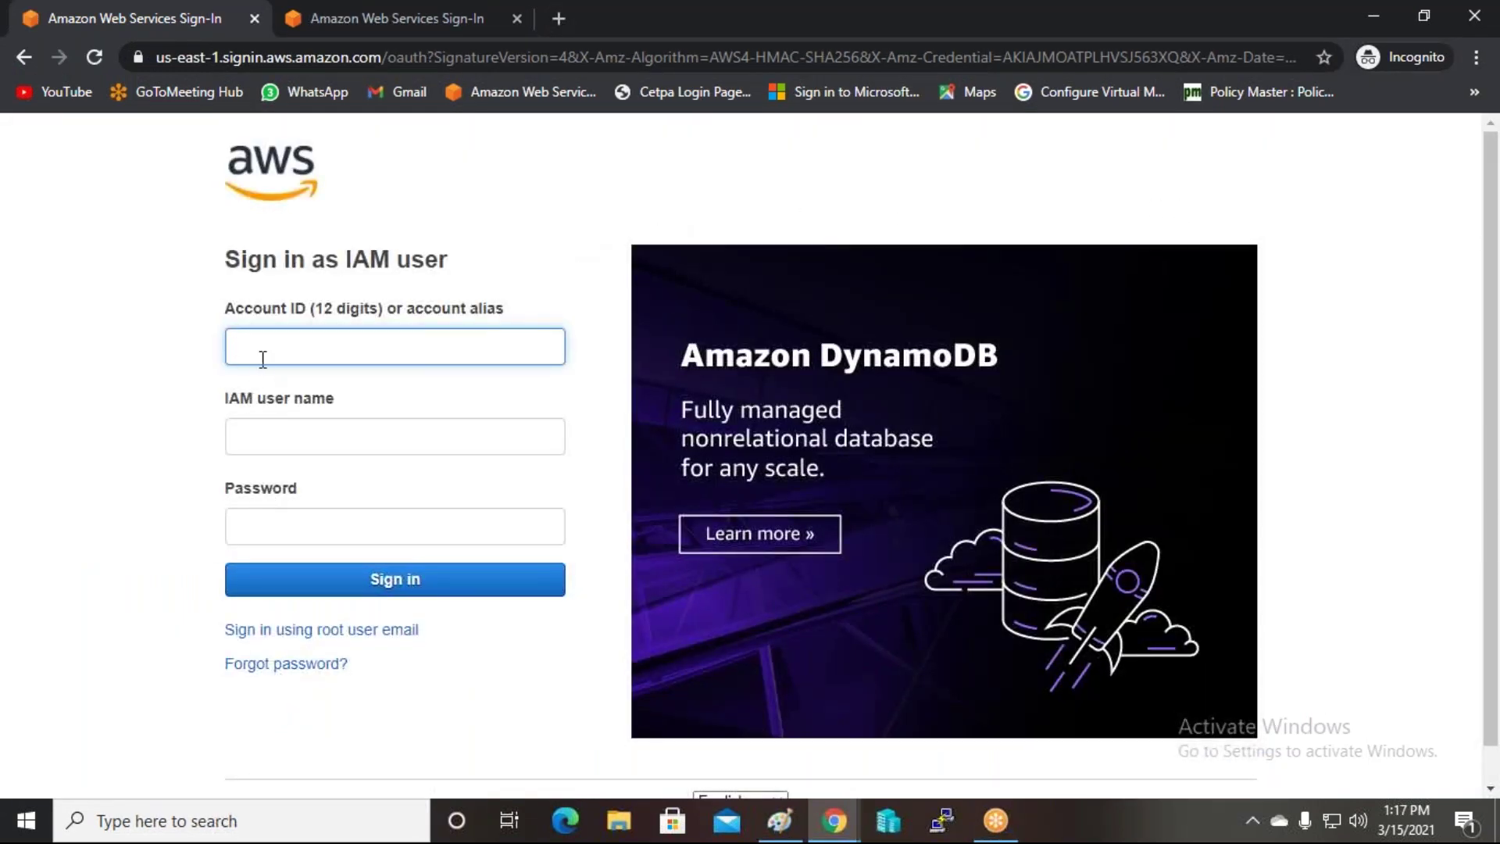
{"action": "key", "text": "ctrl+v"}
{"action": "left_click", "coordinate": [278, 440]}
{"action": "type", "text": "rakesh"}
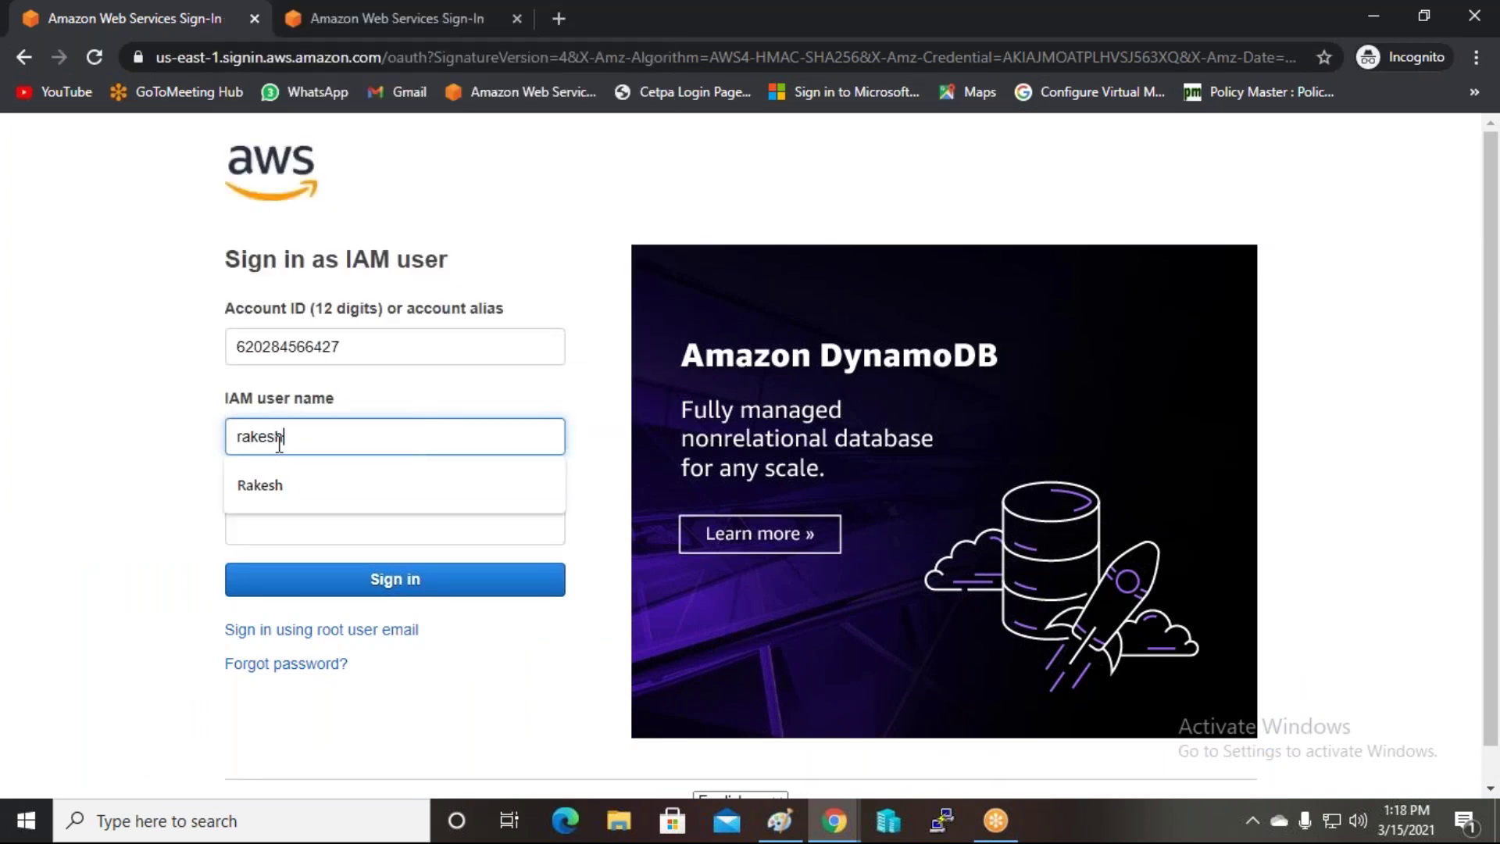
{"action": "key", "text": "Tab"}
{"action": "type", "text": "*****"}
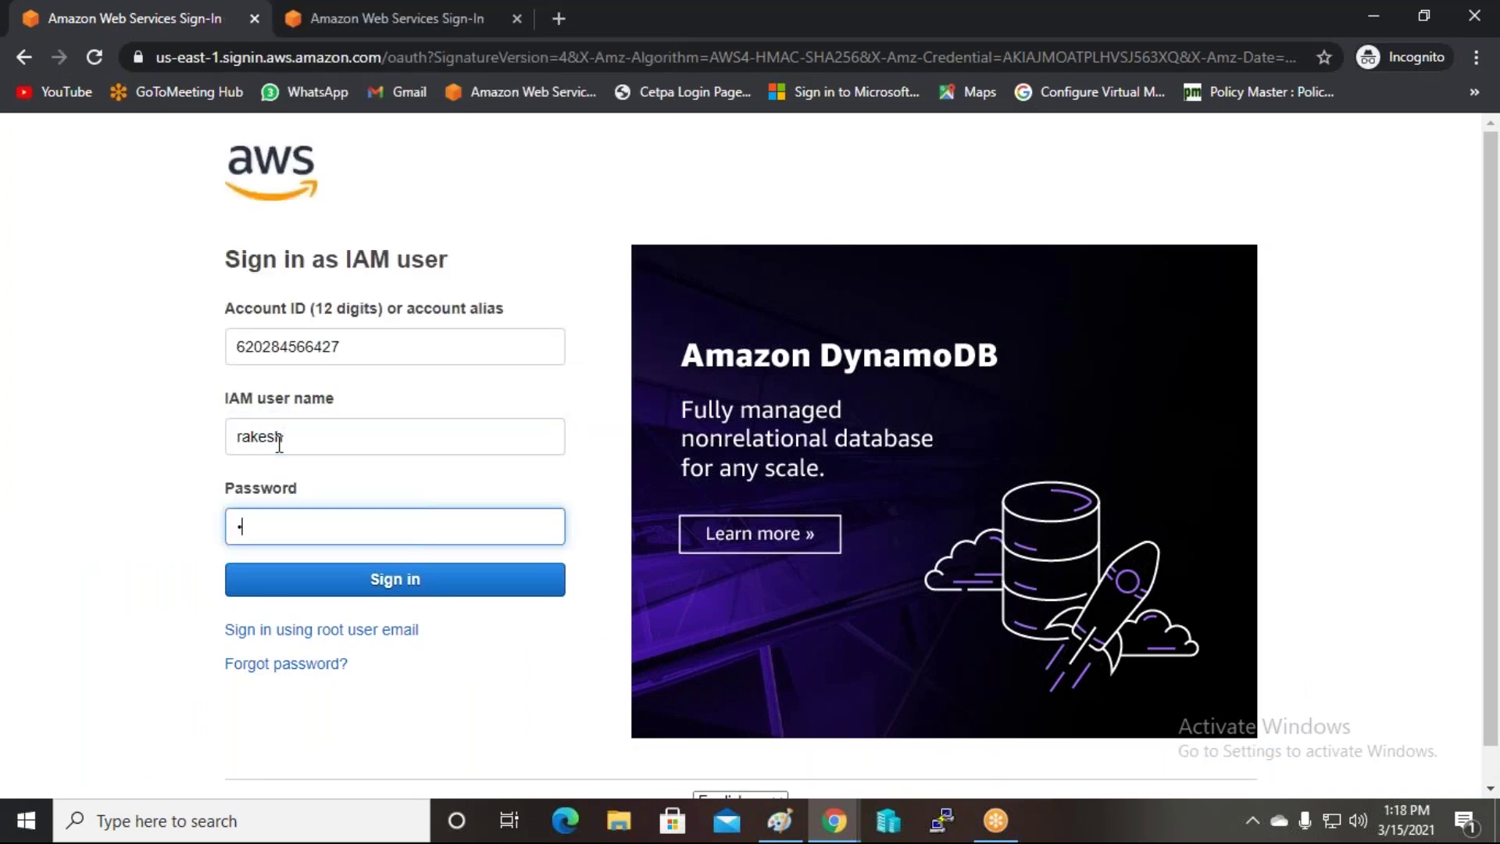
{"action": "type", "text": "***"}
{"action": "key", "text": "Return"}
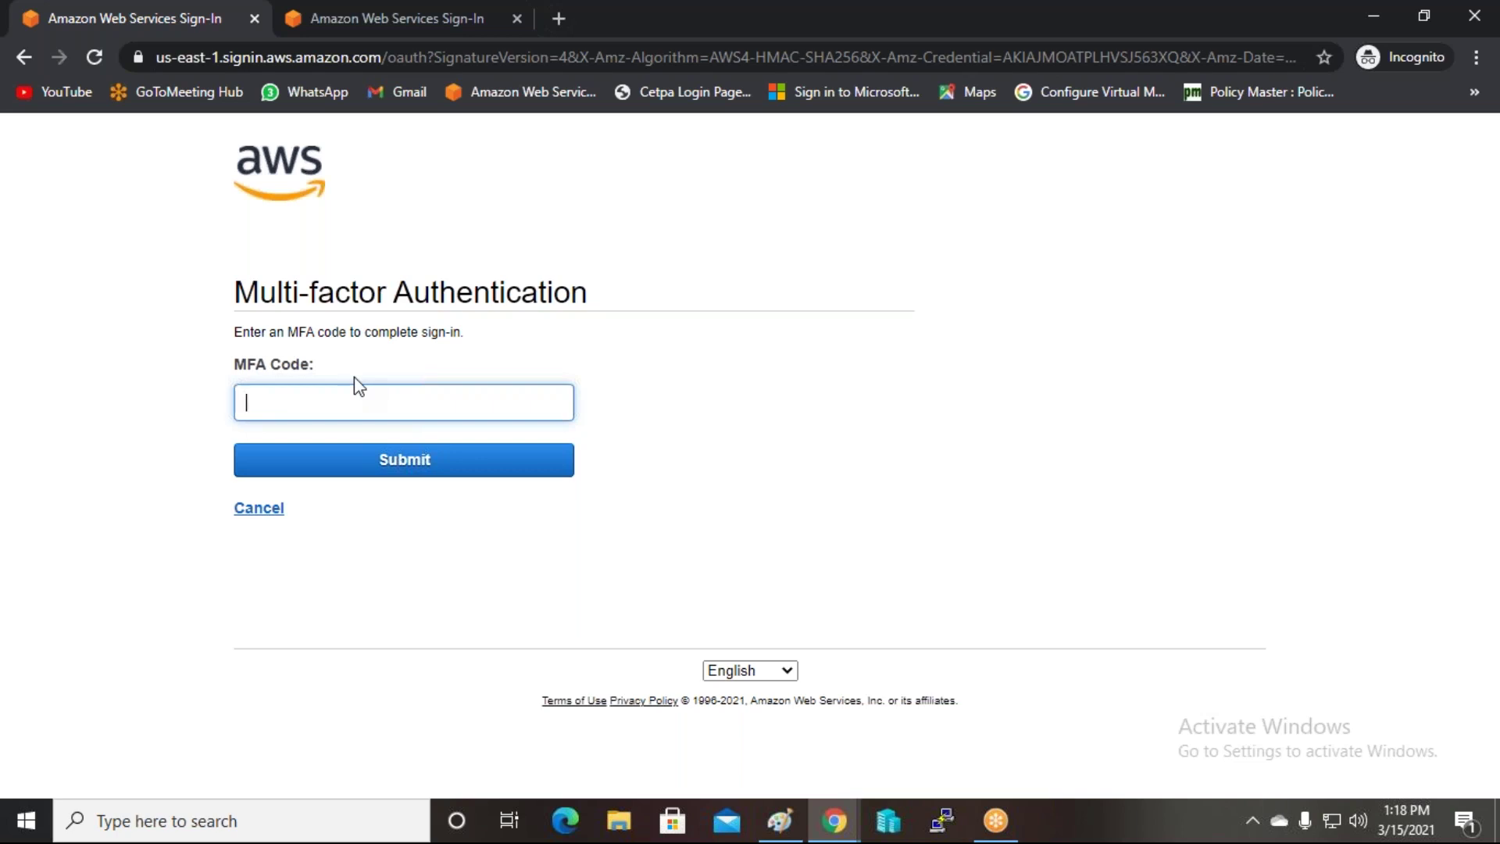
Enter the authenticator app's MFA code and submit it to reach the console home page
{"action": "left_click", "coordinate": [375, 464]}
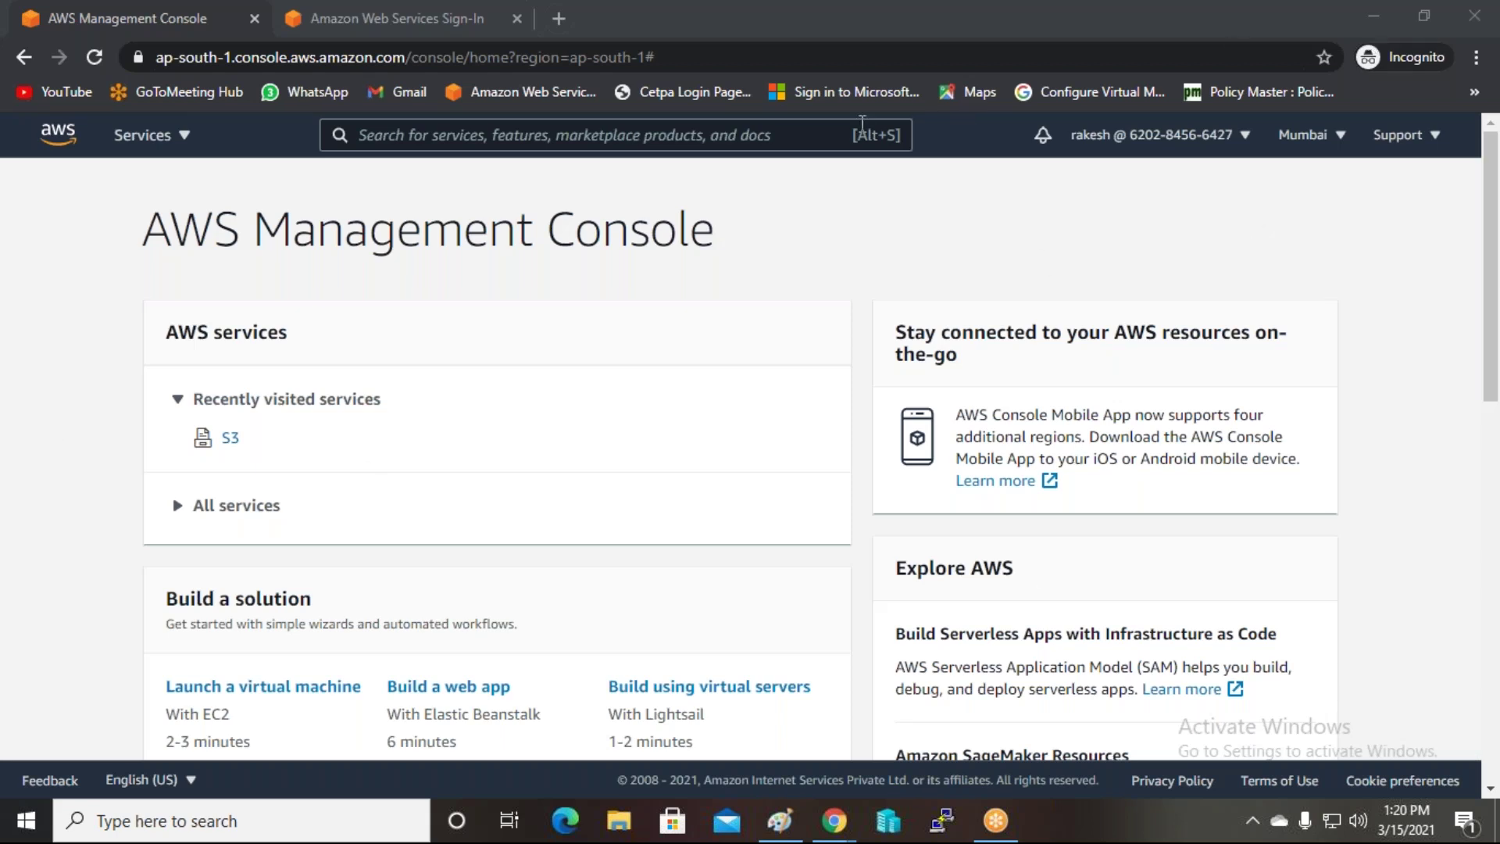
{"action": "left_click", "coordinate": [52, 298]}
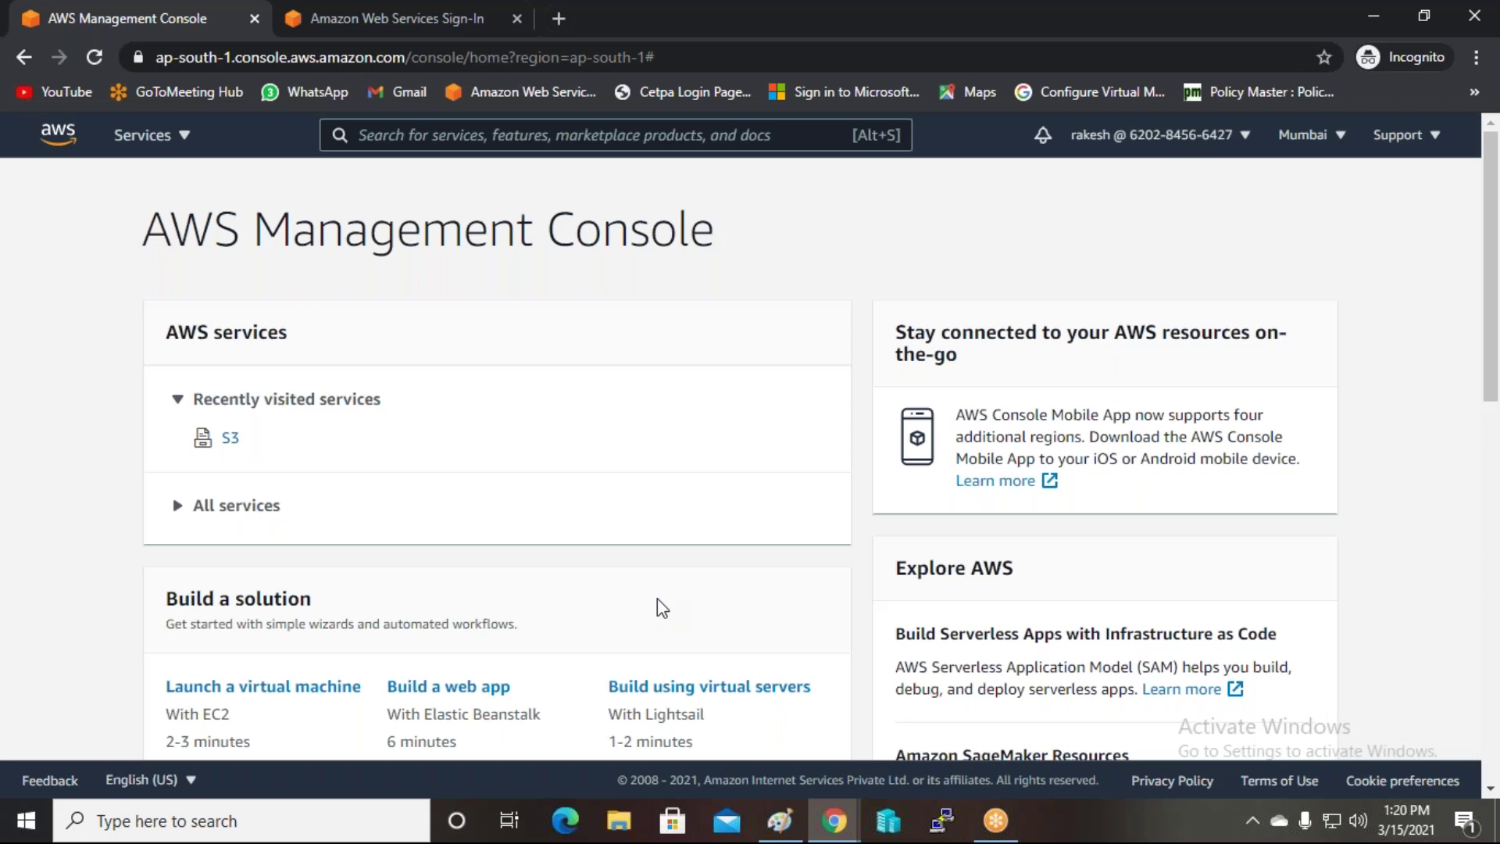
Minimise the incognito window and toggle the admin page zoom to 75% and back to 100%
{"action": "left_click", "coordinate": [1372, 24]}
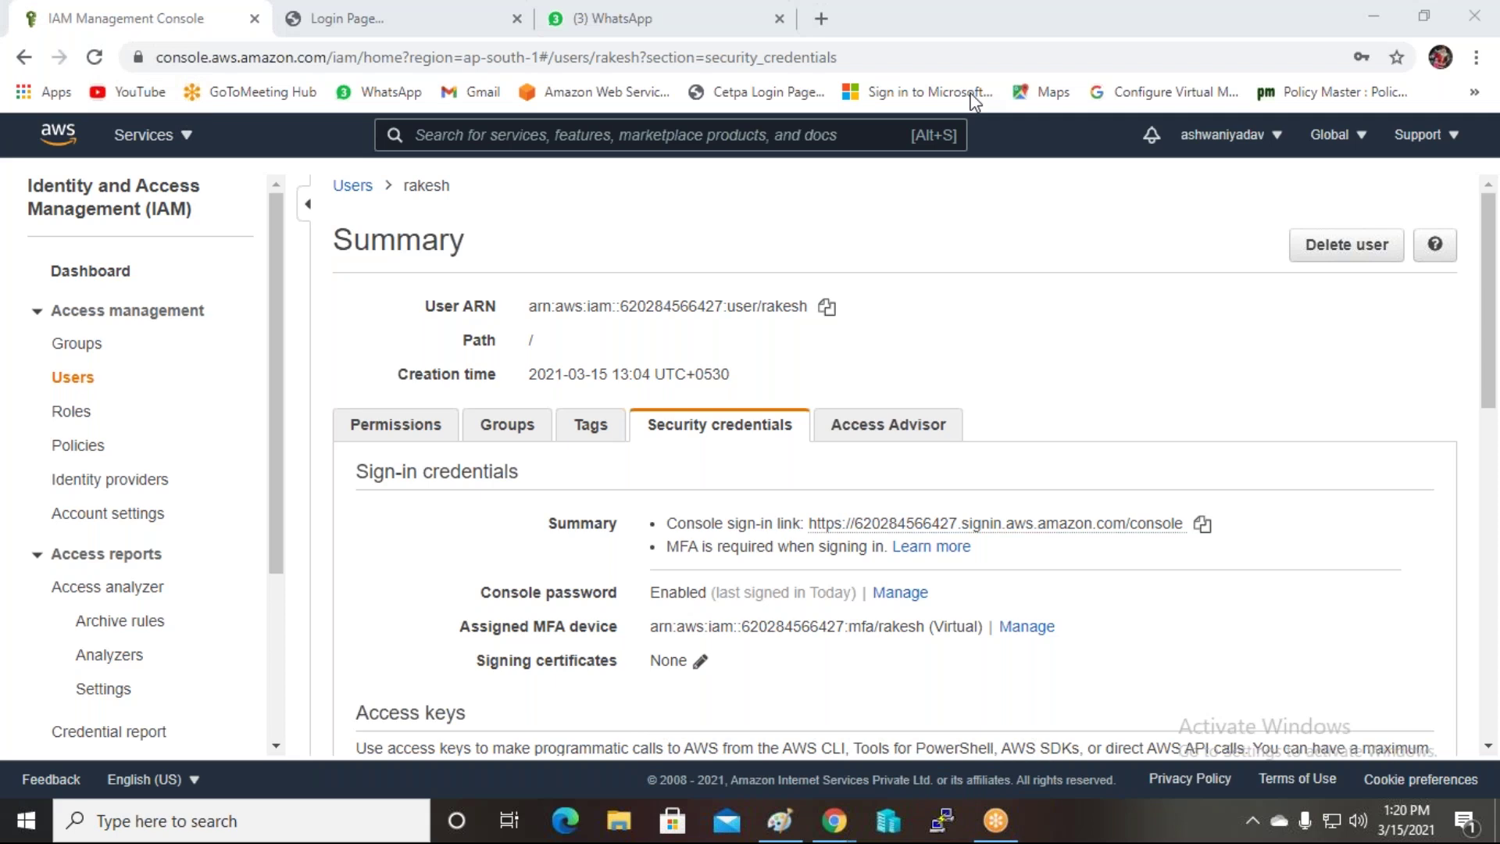
{"action": "key", "text": "ctrl+minus"}
{"action": "key", "text": "ctrl+minus"}
{"action": "key", "text": "ctrl+minus"}
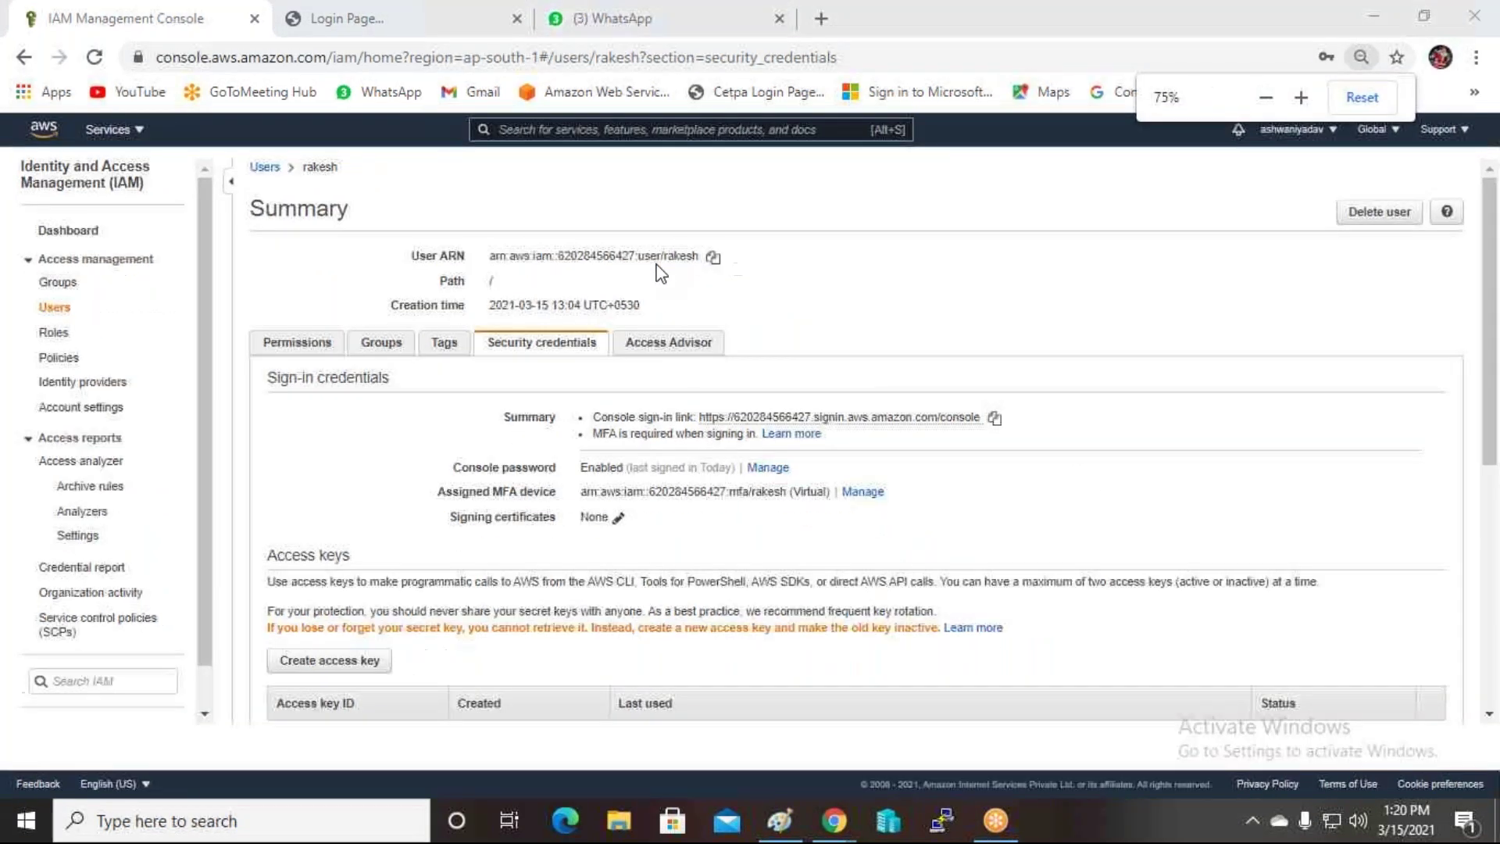
{"action": "key", "text": "ctrl+plus"}
{"action": "key", "text": "ctrl+plus"}
{"action": "key", "text": "ctrl+plus"}
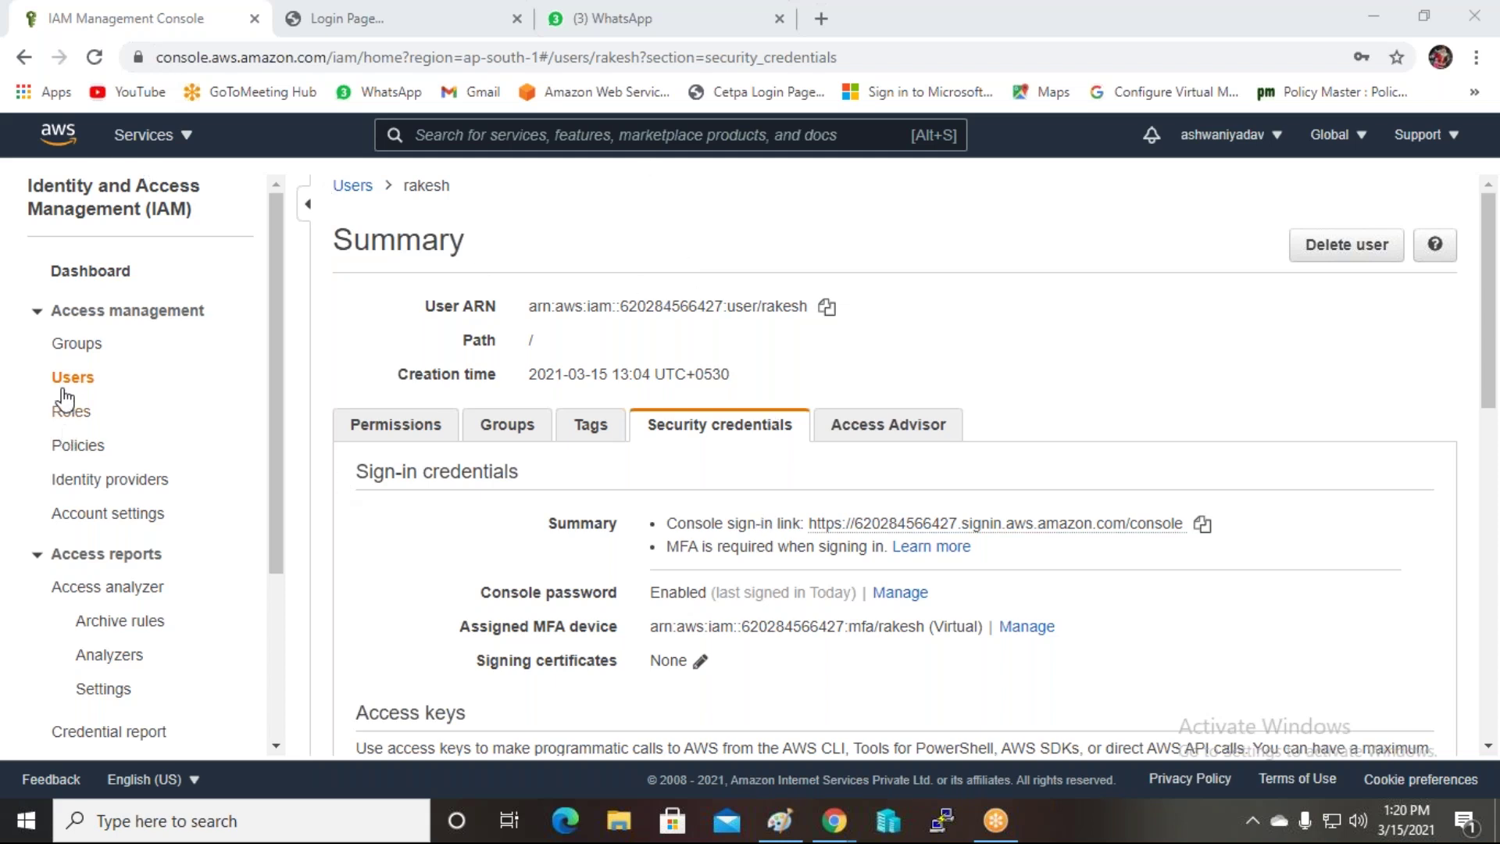
Delete both old groups, Ec2-full-access and S3-Full-access
{"action": "left_click", "coordinate": [76, 345]}
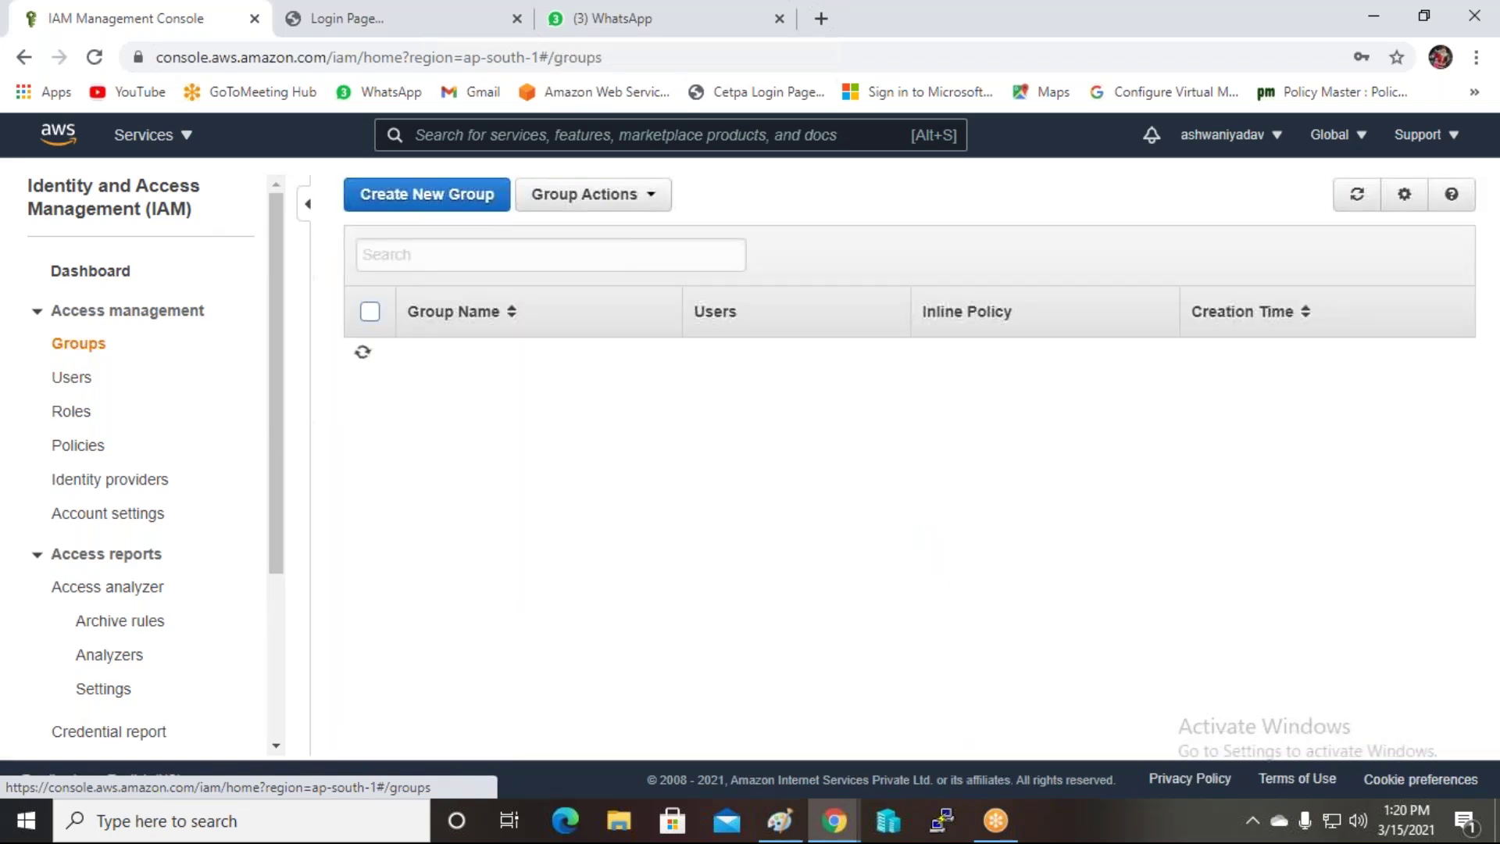
{"action": "left_click", "coordinate": [369, 312]}
{"action": "left_click", "coordinate": [646, 205]}
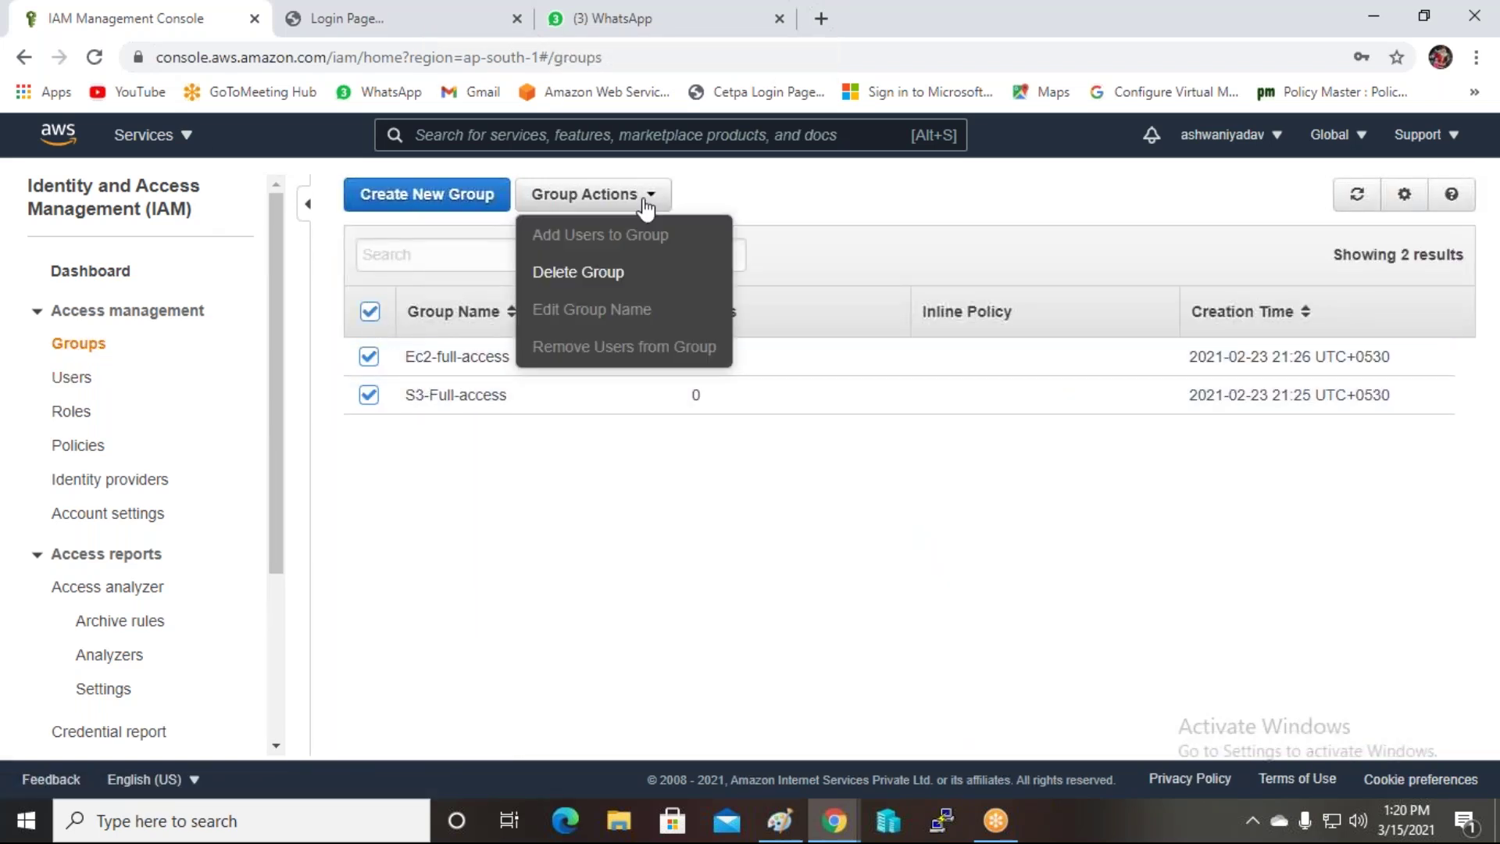
{"action": "left_click", "coordinate": [588, 277]}
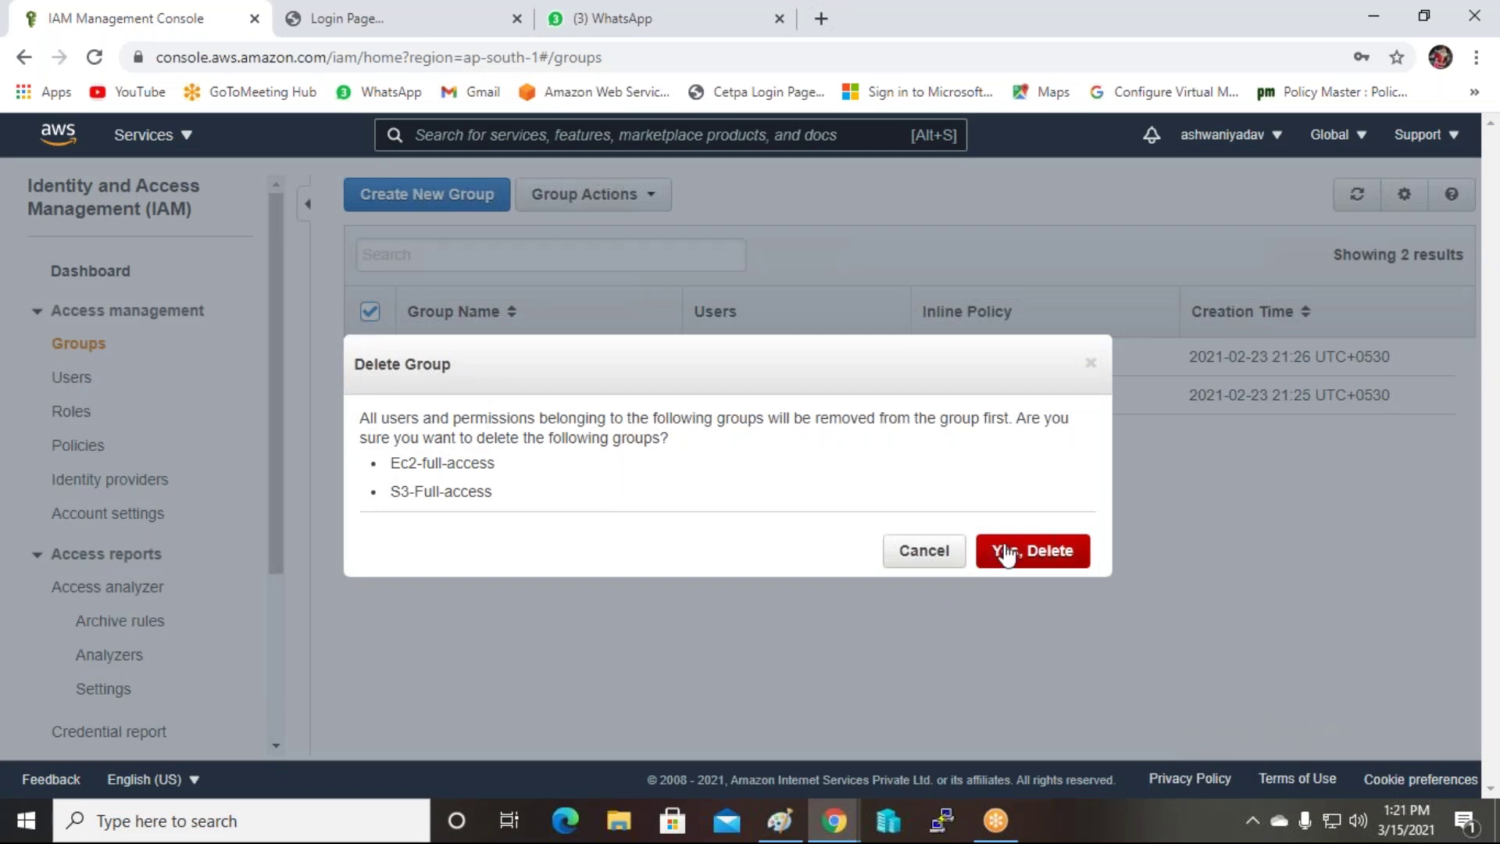
{"action": "left_click", "coordinate": [1006, 551]}
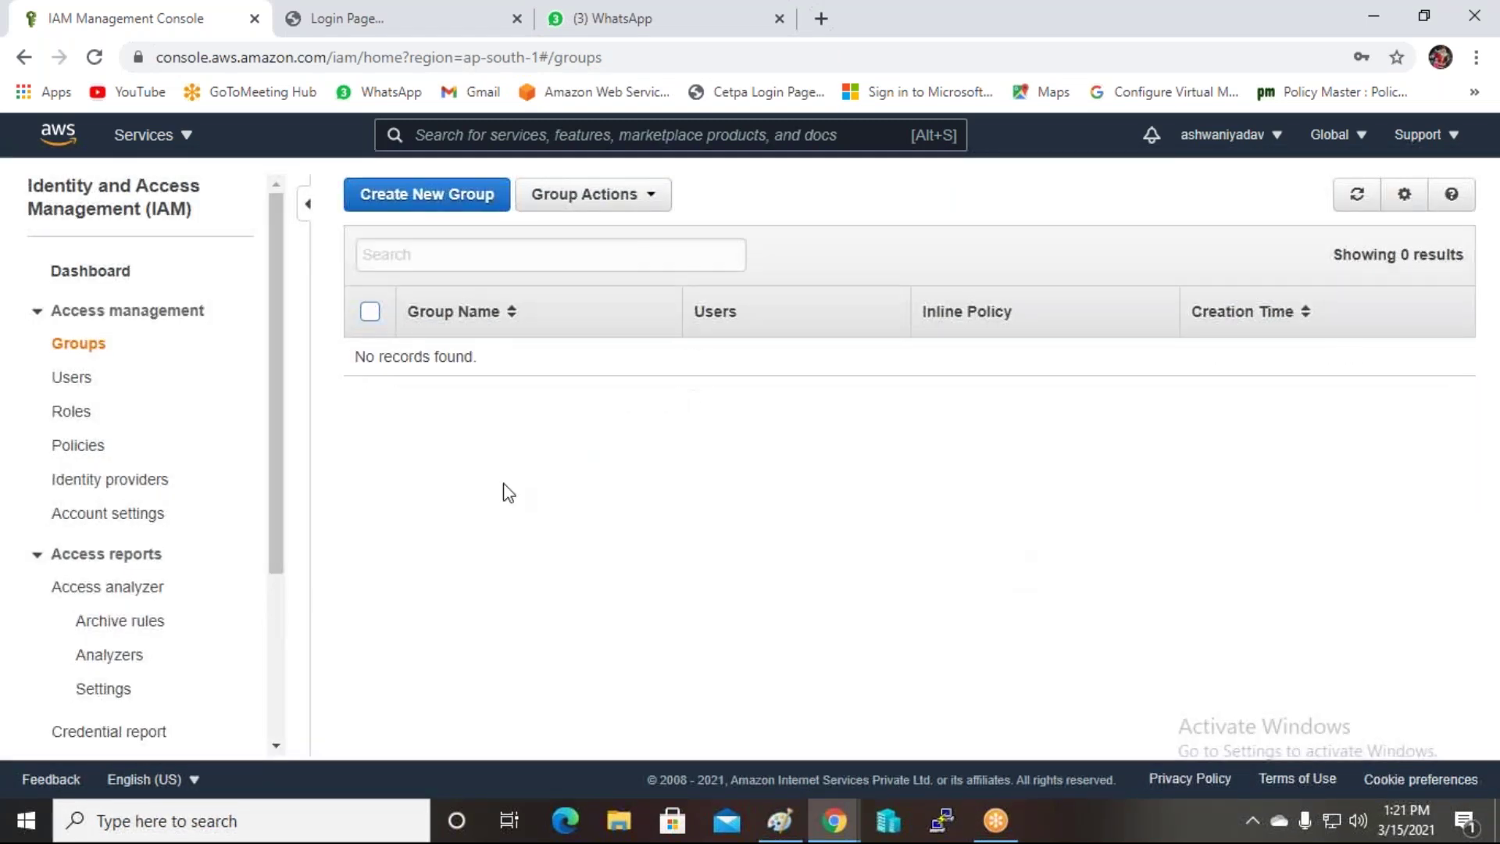
Create a new group named S3-full-access without attaching any policies
{"action": "left_click", "coordinate": [427, 194]}
{"action": "left_click", "coordinate": [642, 287]}
{"action": "type", "text": "S3"}
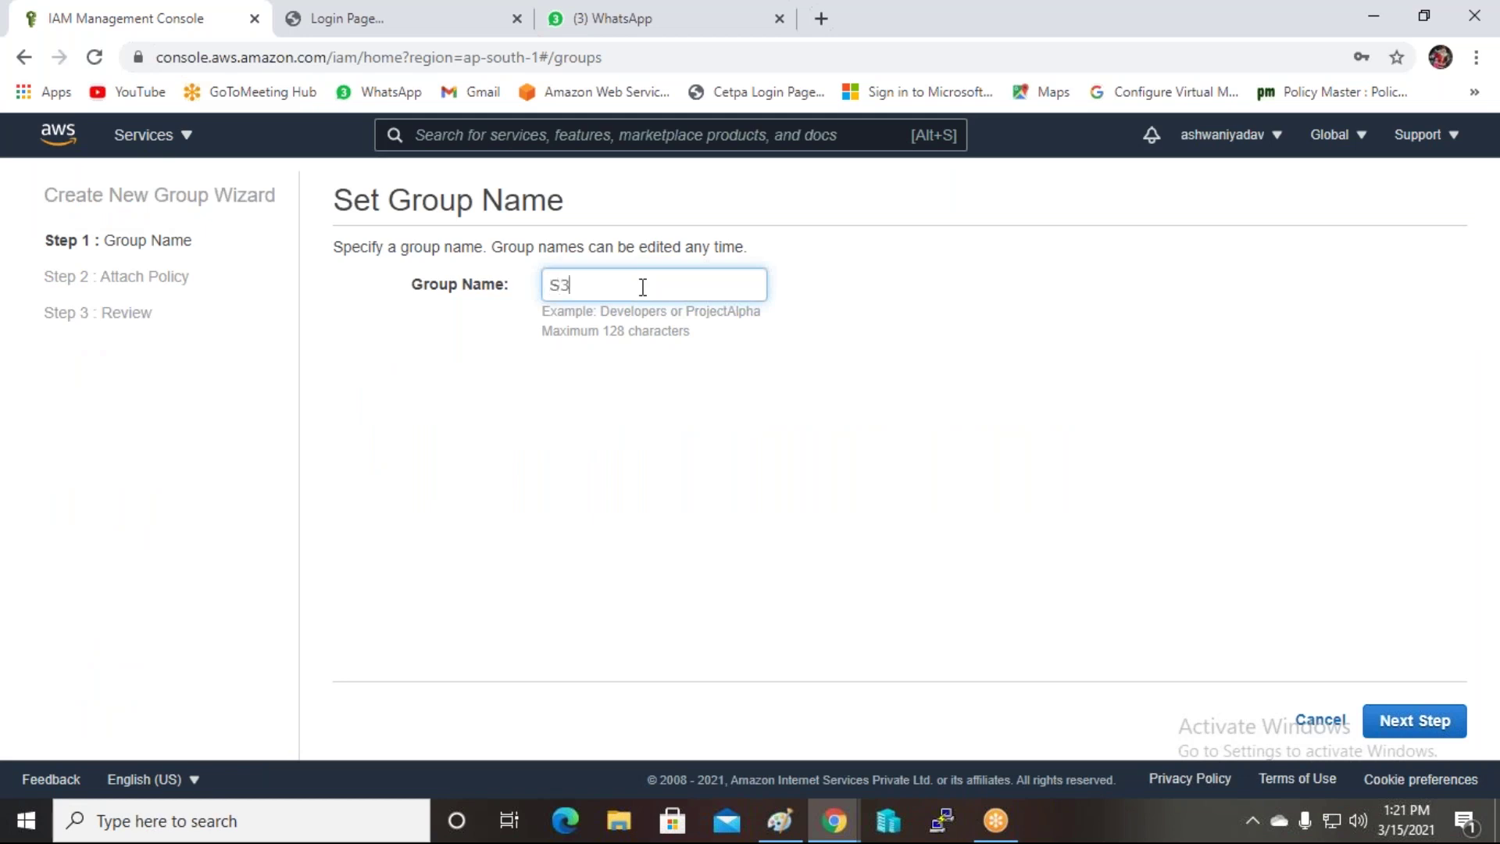
{"action": "type", "text": "-full-access"}
{"action": "left_click", "coordinate": [1413, 723]}
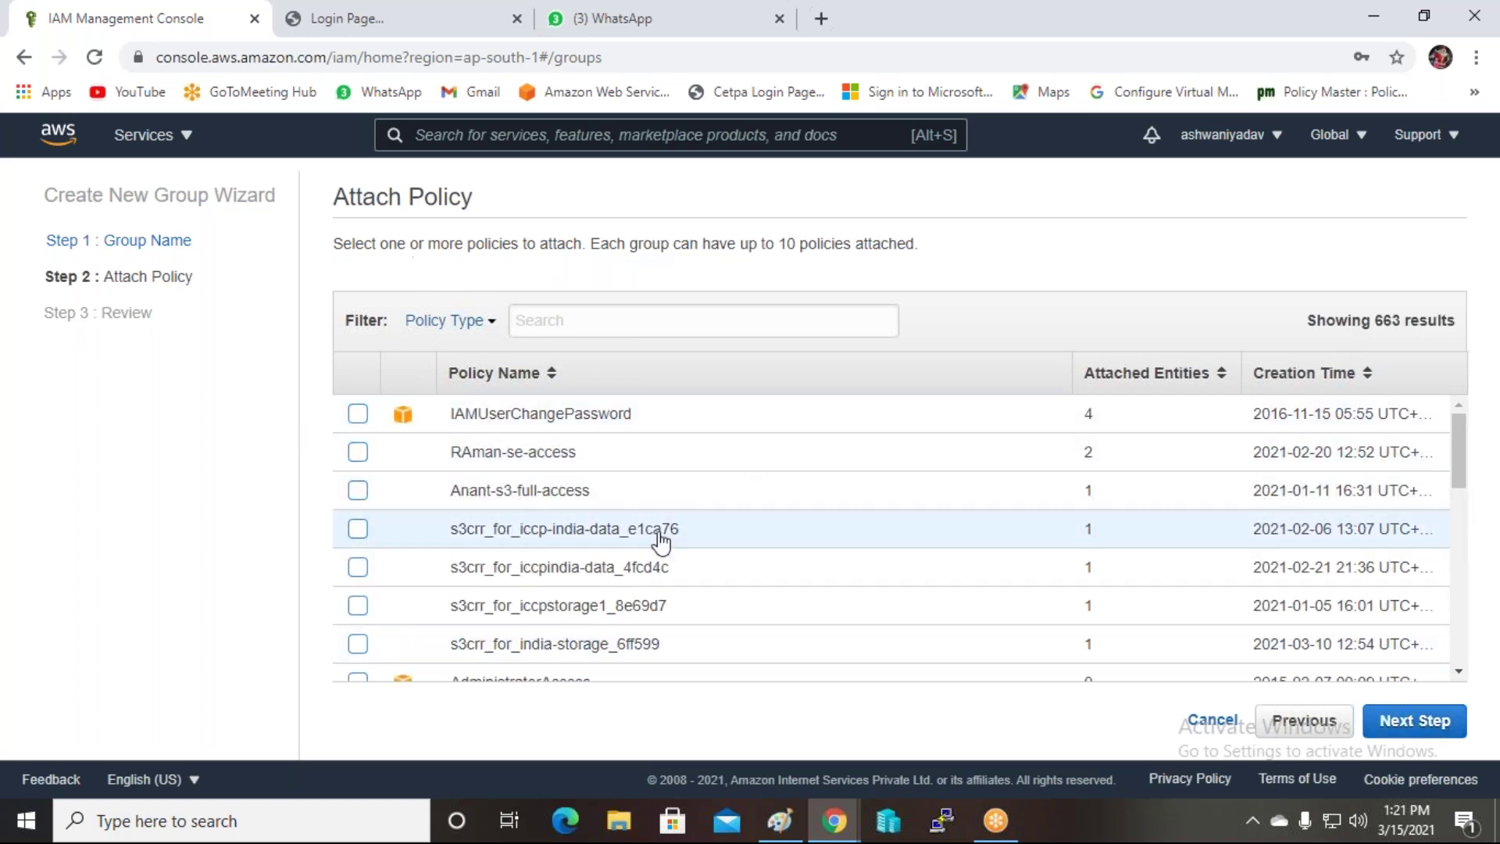
{"action": "left_click", "coordinate": [1394, 722]}
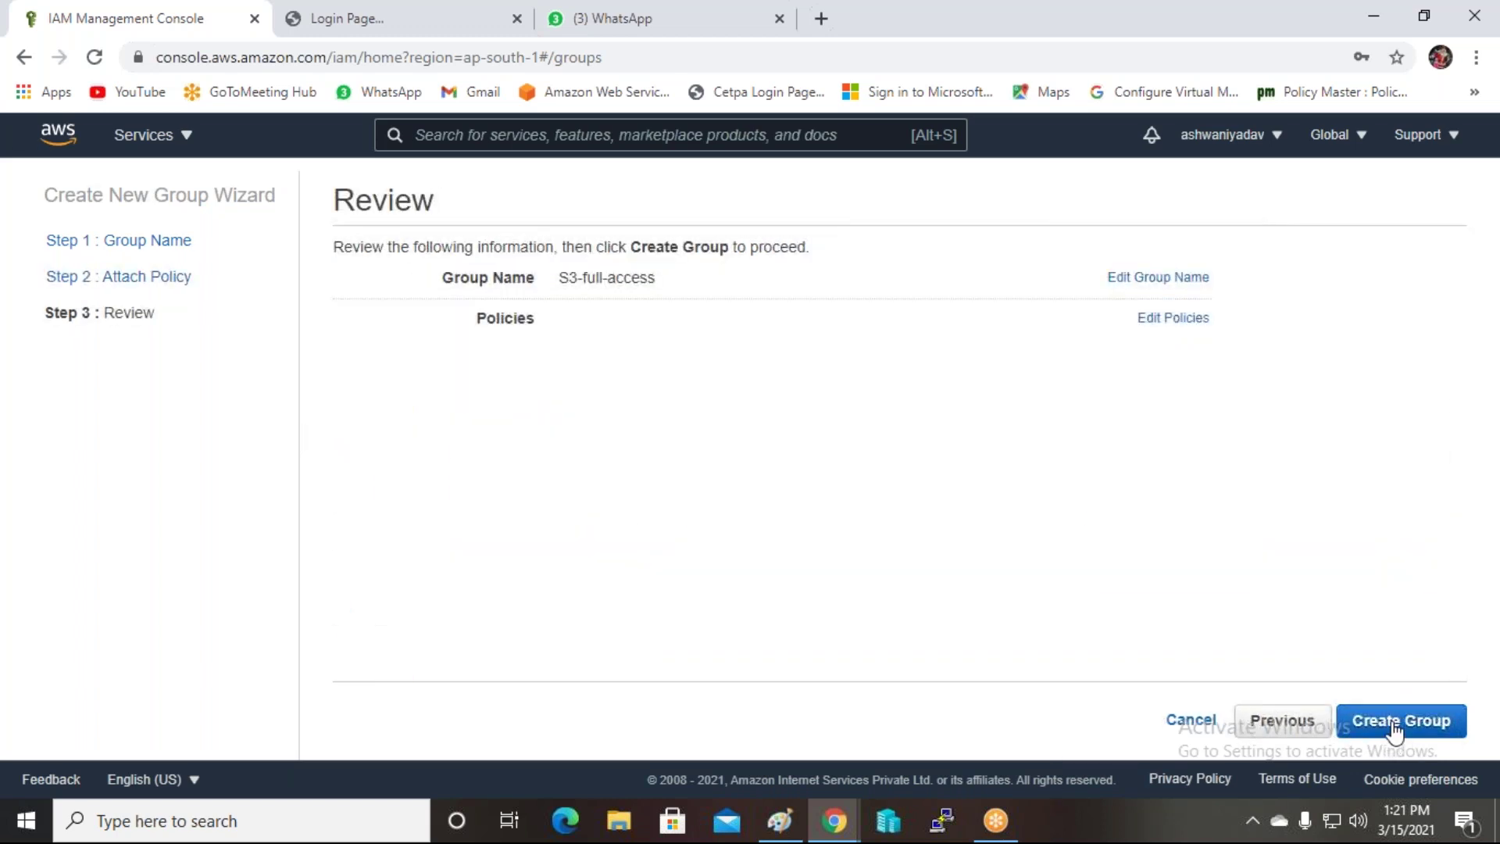
{"action": "left_click", "coordinate": [1395, 727]}
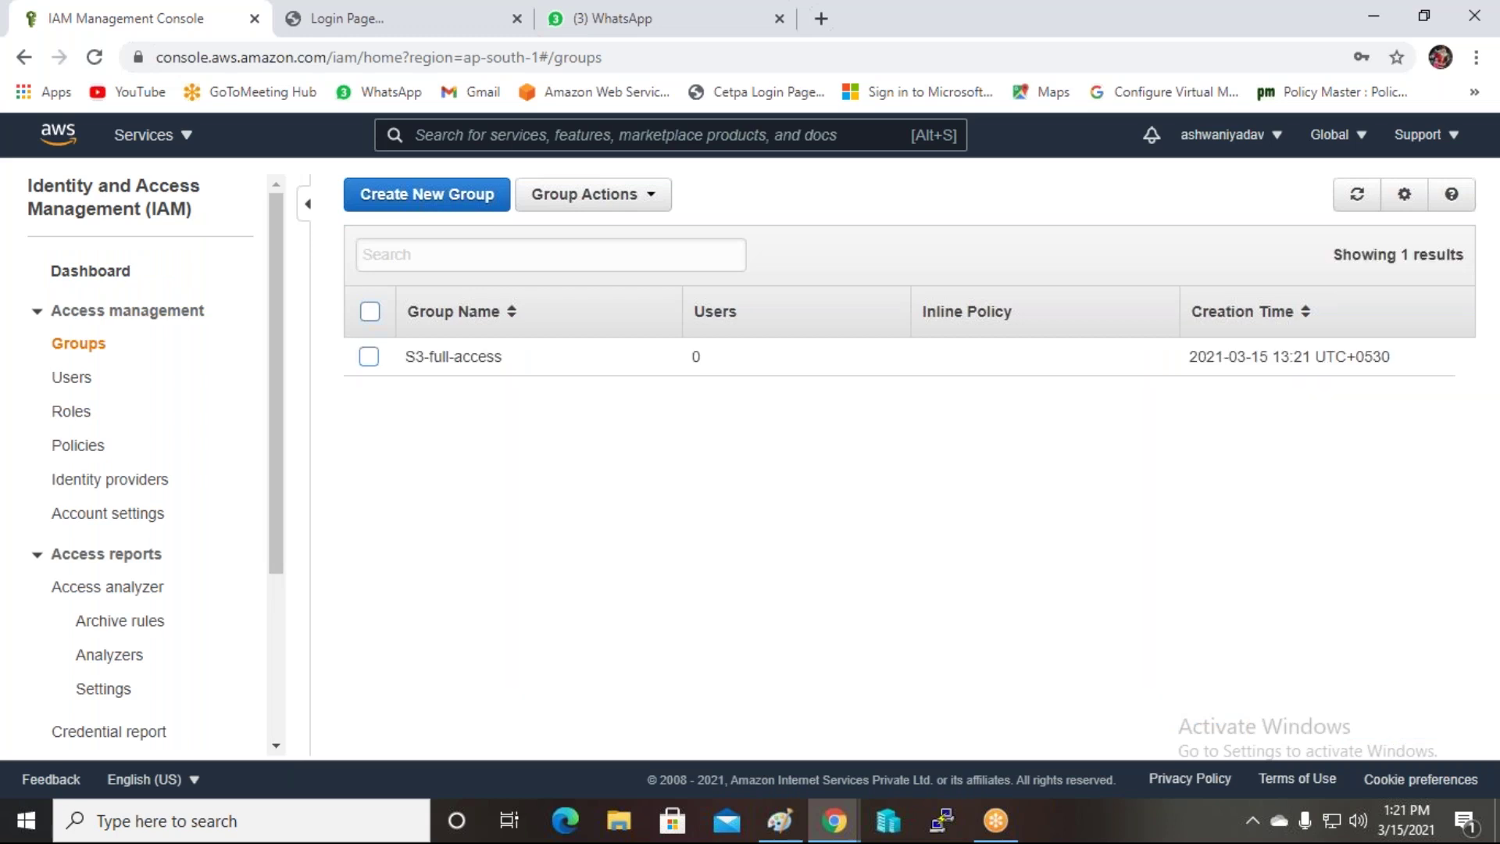
Create a second group, Ec2-Fullaccess, with no policies, then go to the Users list
{"action": "left_click", "coordinate": [357, 196]}
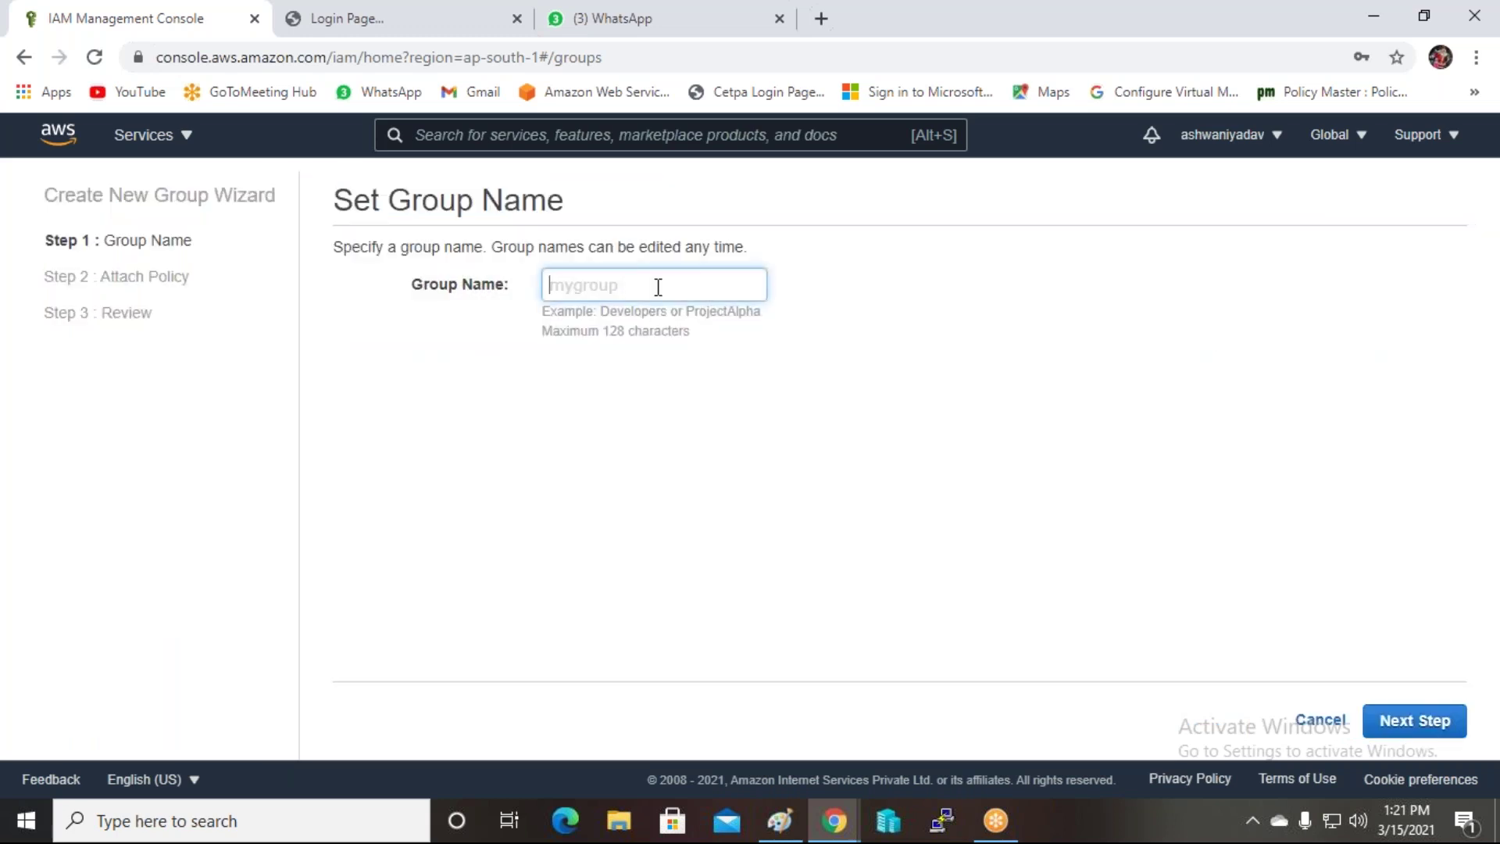
{"action": "type", "text": "Ed"}
{"action": "type", "text": "2-Fu"}
{"action": "type", "text": "ll"}
{"action": "type", "text": "access"}
{"action": "left_click", "coordinate": [1410, 720]}
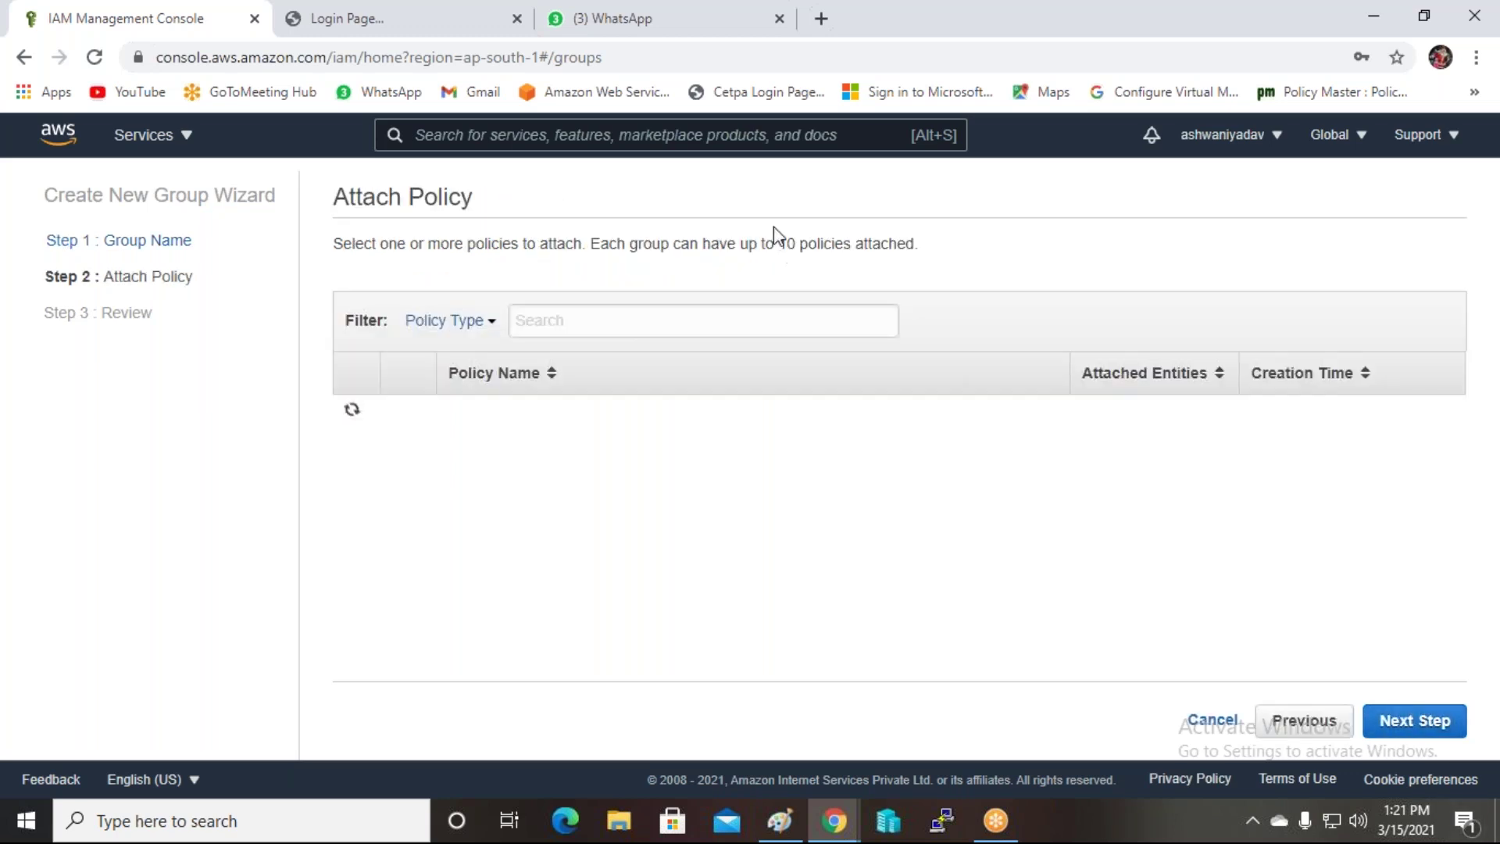
{"action": "scroll", "coordinate": [576, 495], "scroll_direction": "down", "scroll_amount": 8}
{"action": "scroll", "coordinate": [891, 540], "scroll_direction": "down", "scroll_amount": 5}
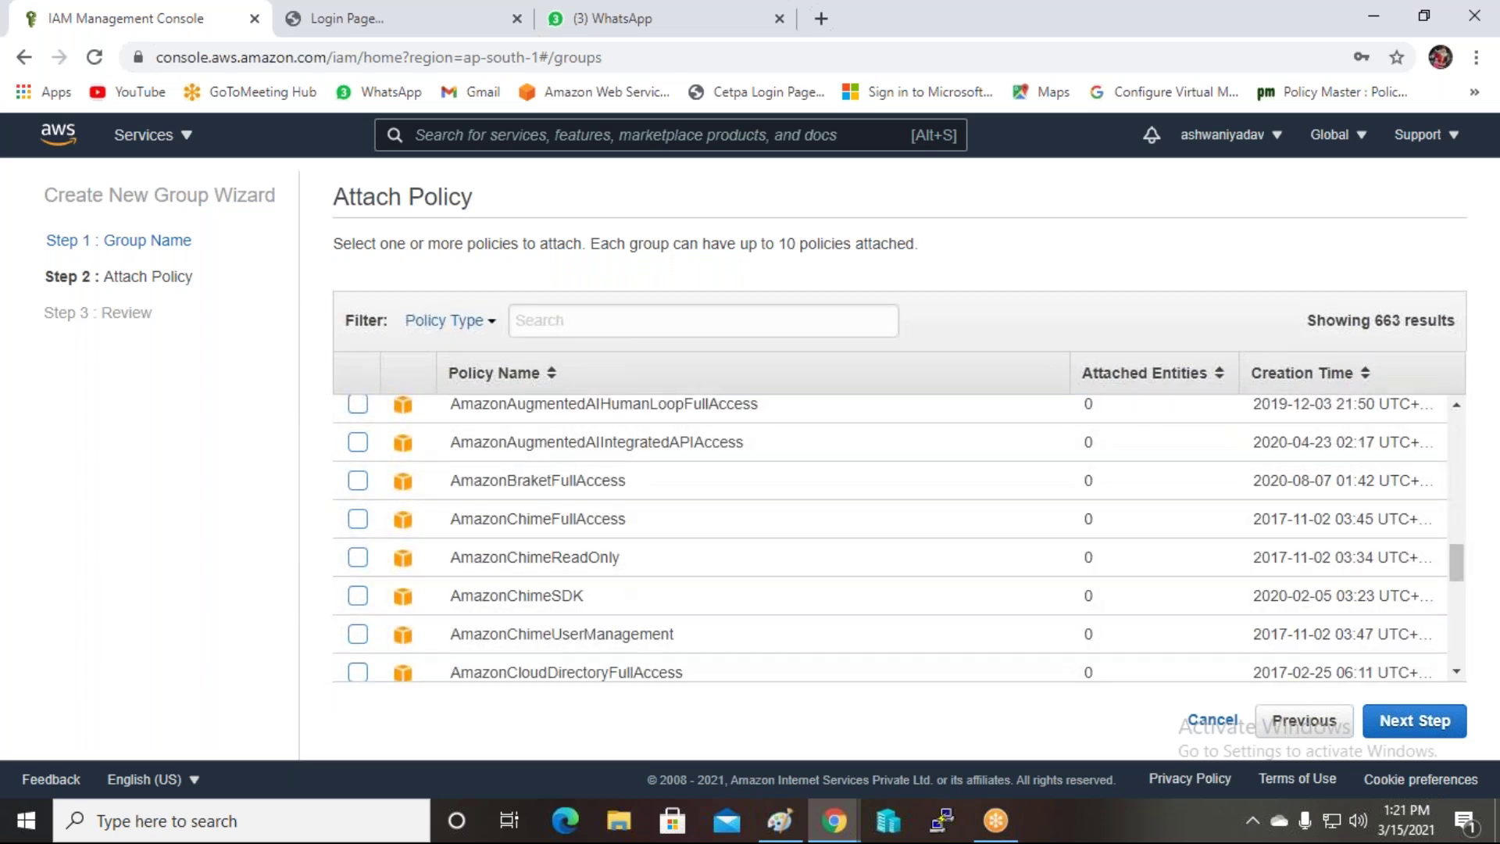
{"action": "scroll", "coordinate": [558, 527], "scroll_direction": "down", "scroll_amount": 5}
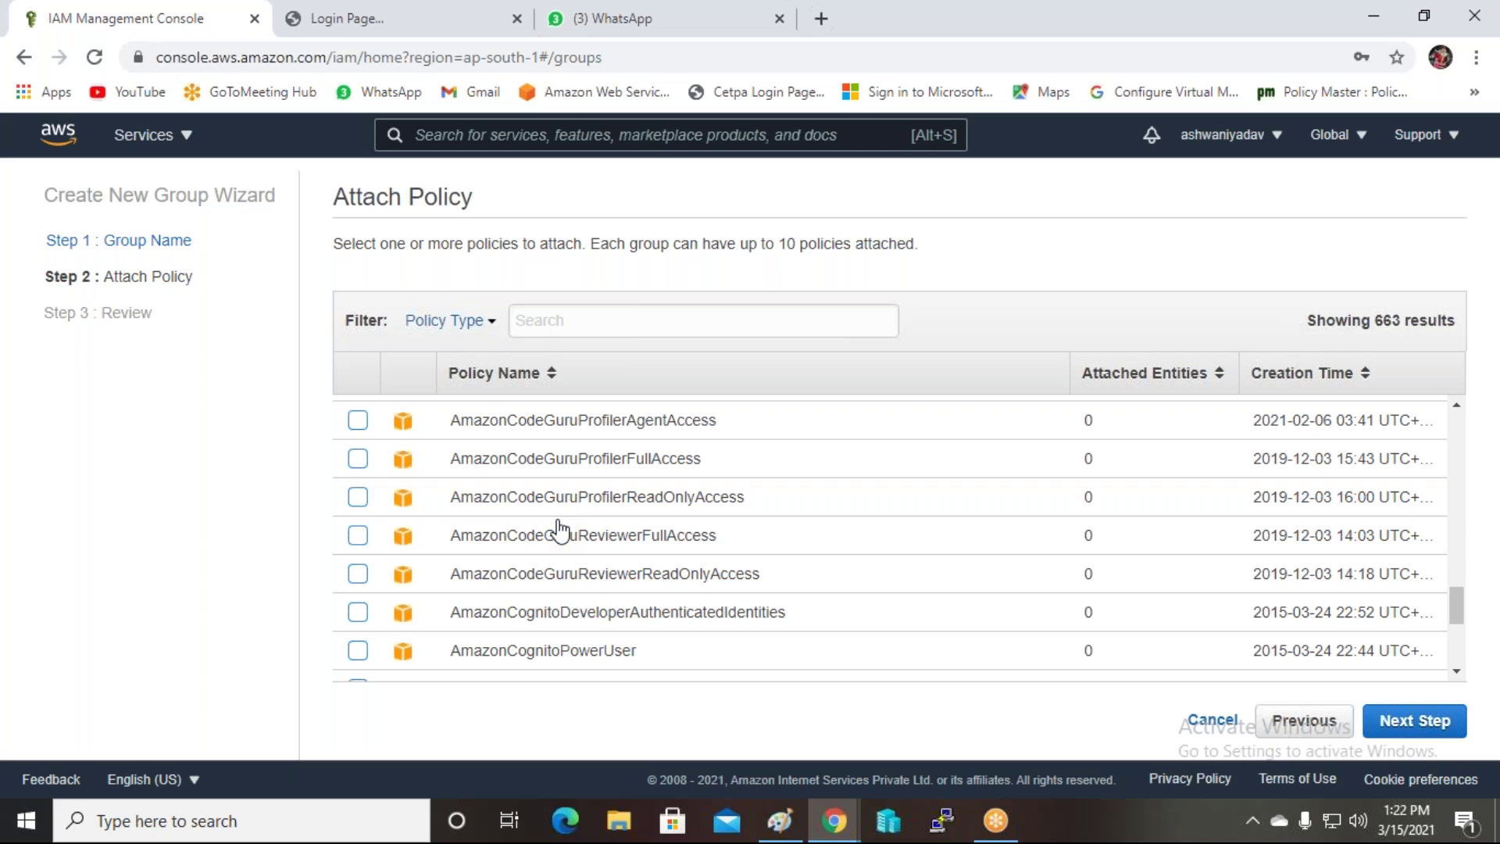
{"action": "left_click", "coordinate": [1391, 733]}
{"action": "left_click", "coordinate": [1411, 727]}
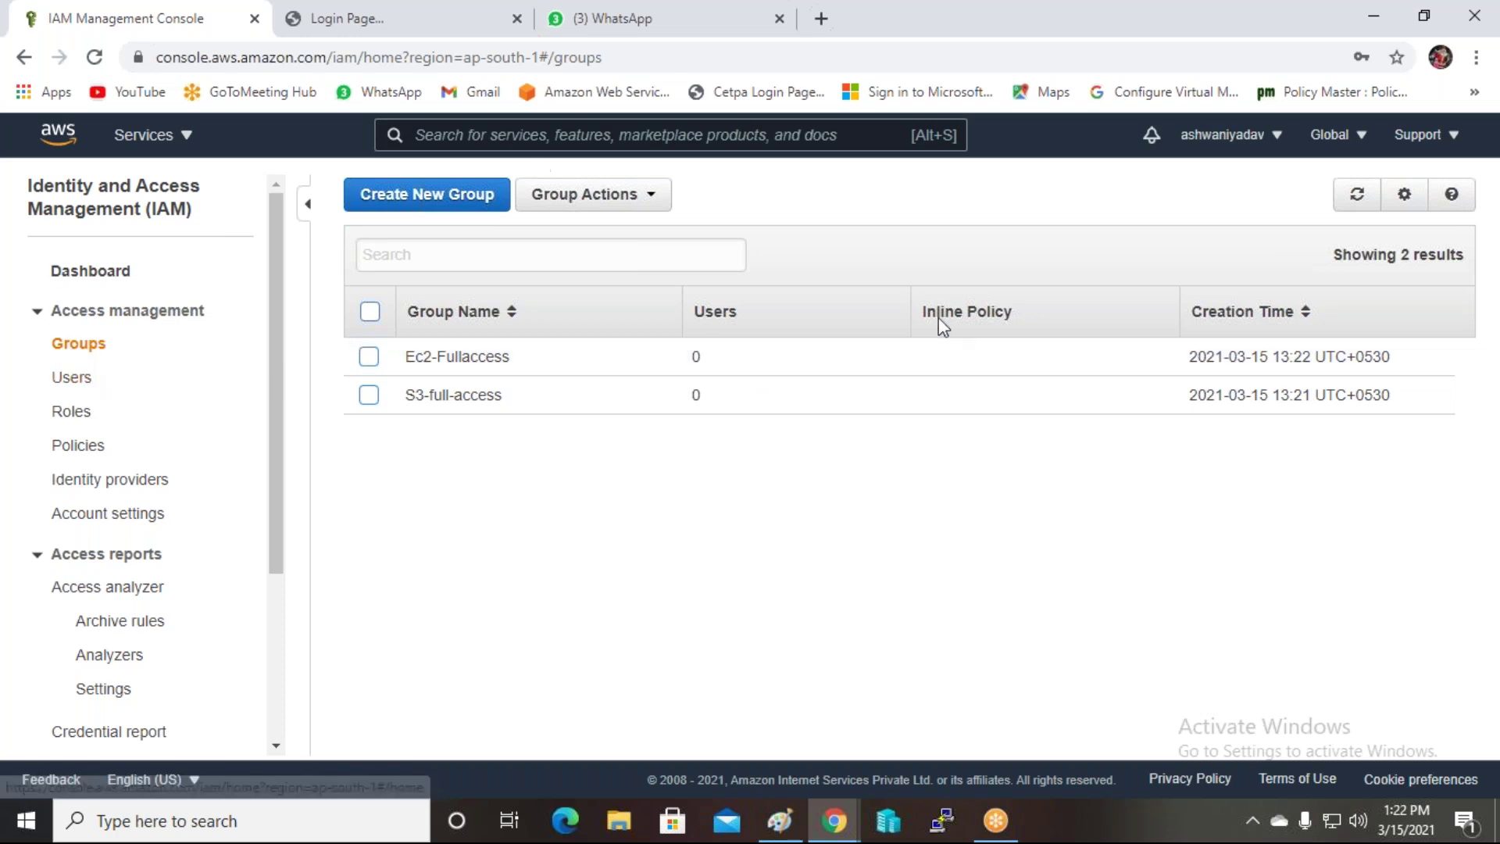
{"action": "left_click", "coordinate": [62, 378]}
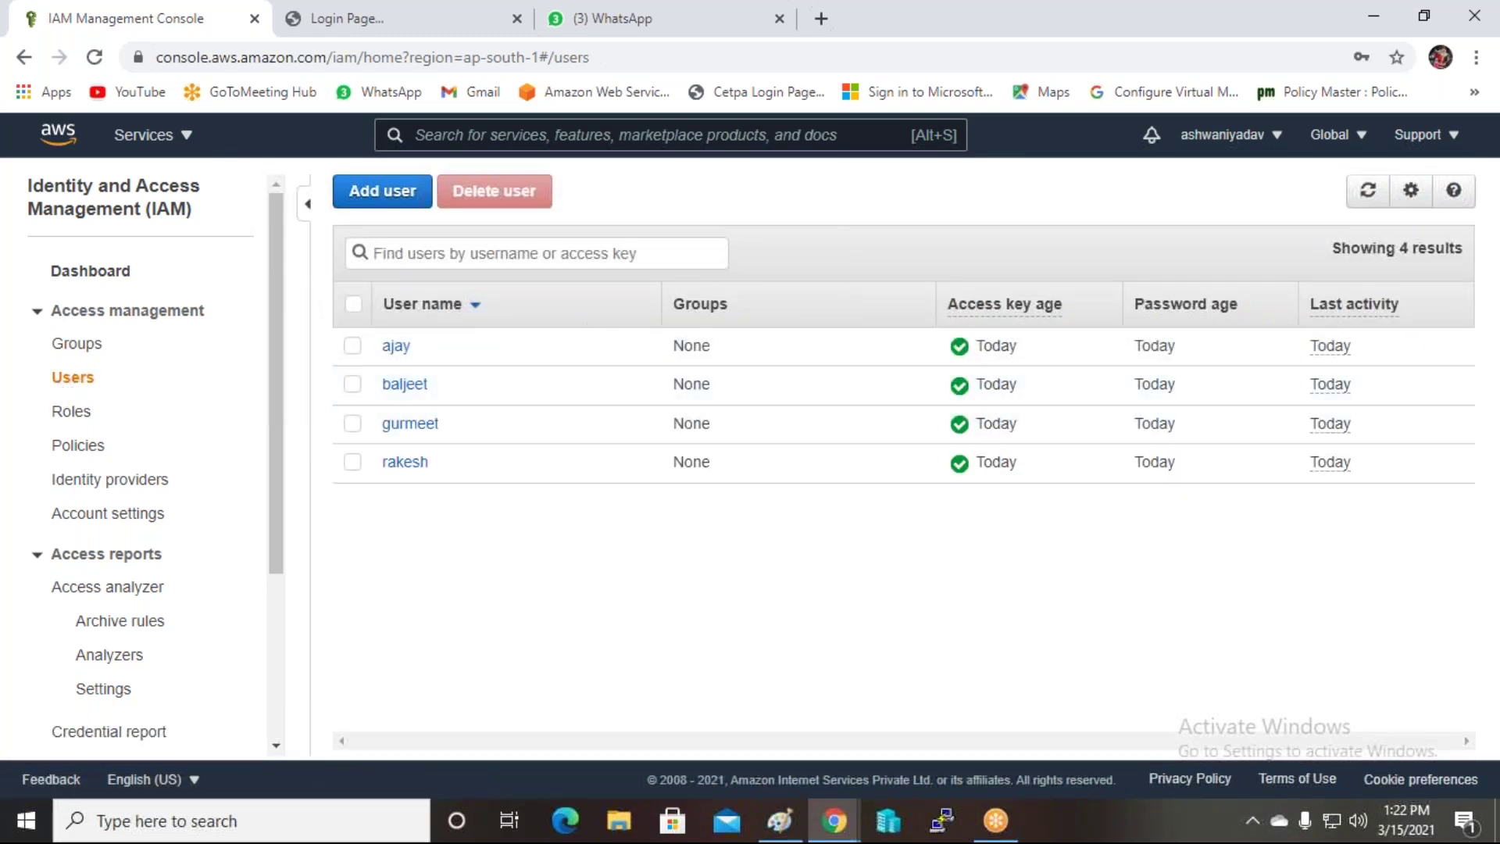
Add user ajay to the Ec2-Fullaccess group
{"action": "left_click", "coordinate": [353, 348]}
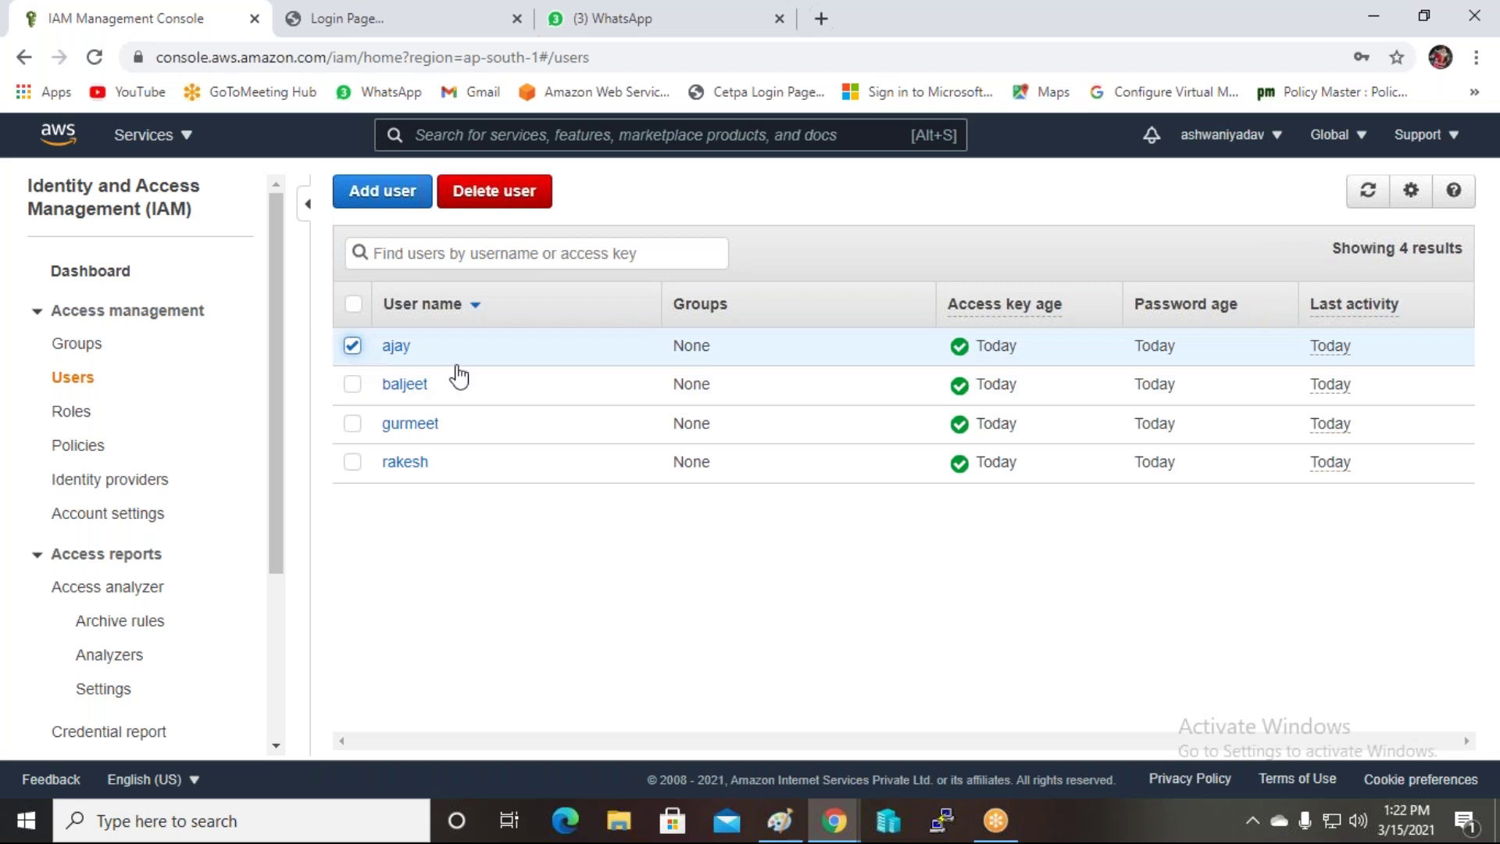
{"action": "left_click", "coordinate": [396, 346]}
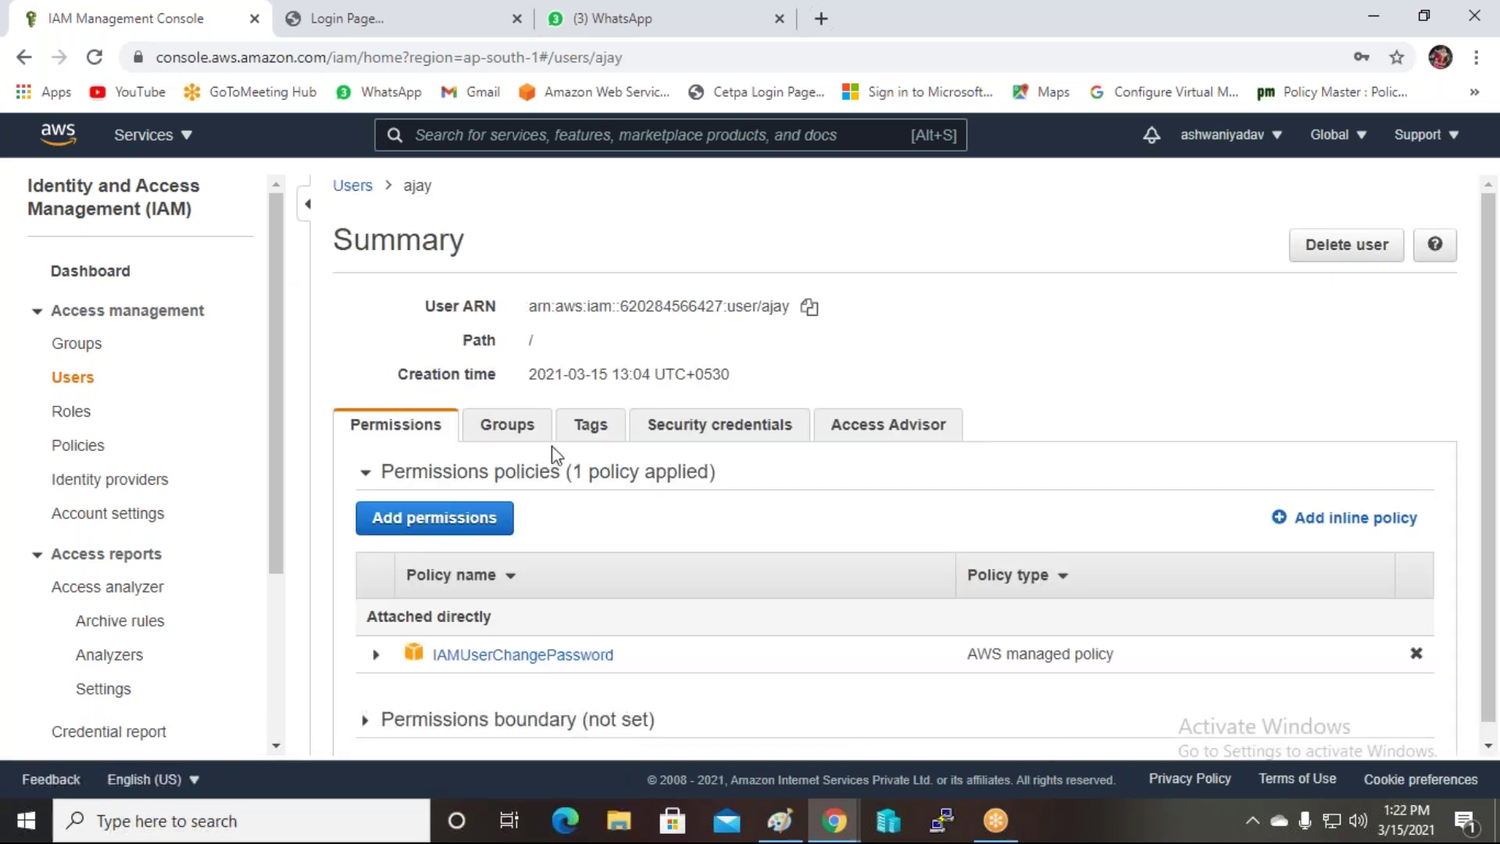
{"action": "left_click", "coordinate": [496, 428]}
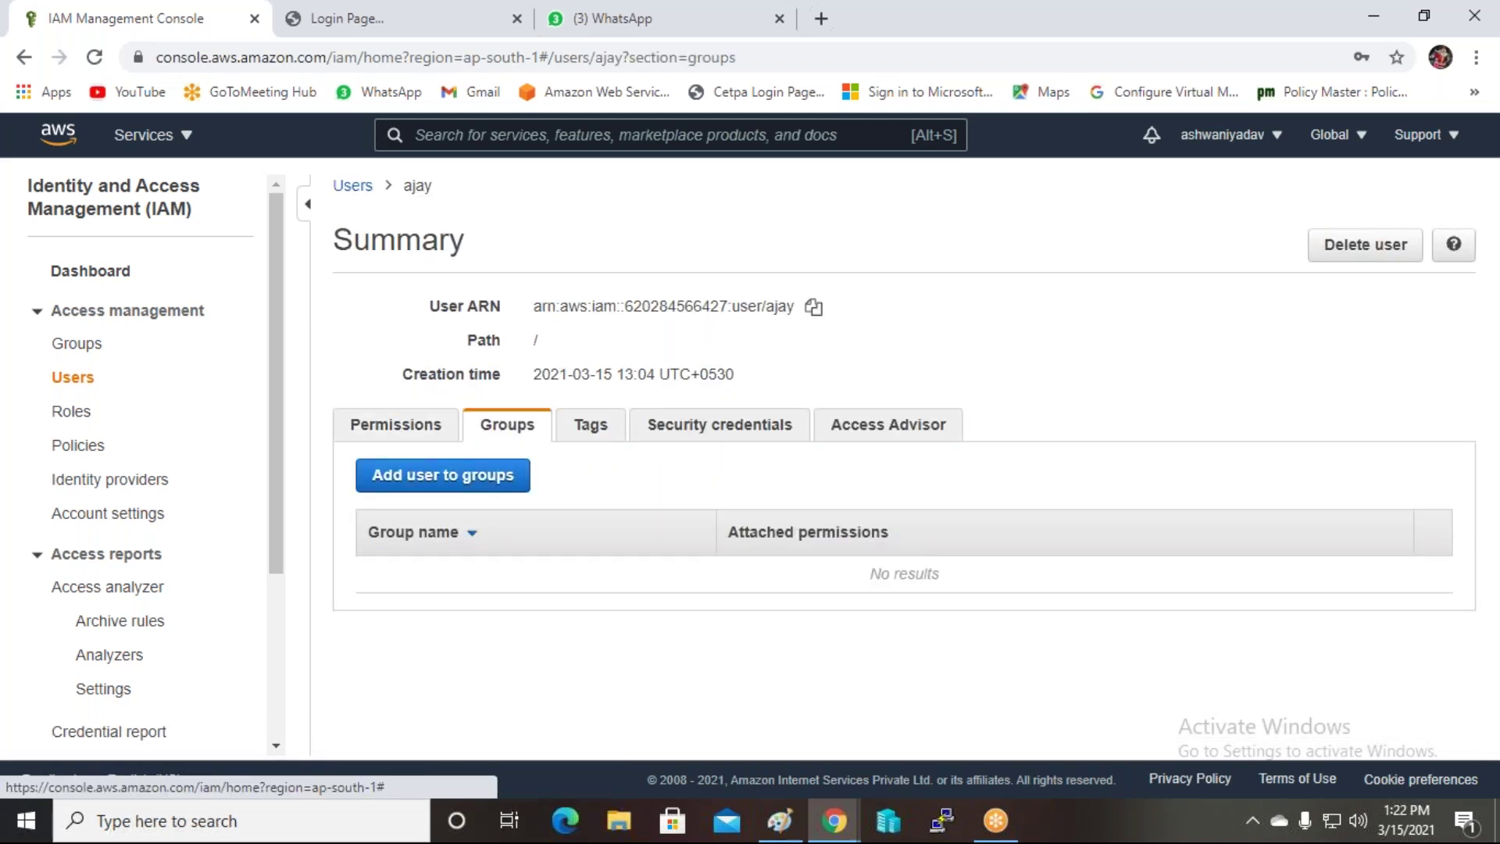
{"action": "left_click", "coordinate": [438, 477]}
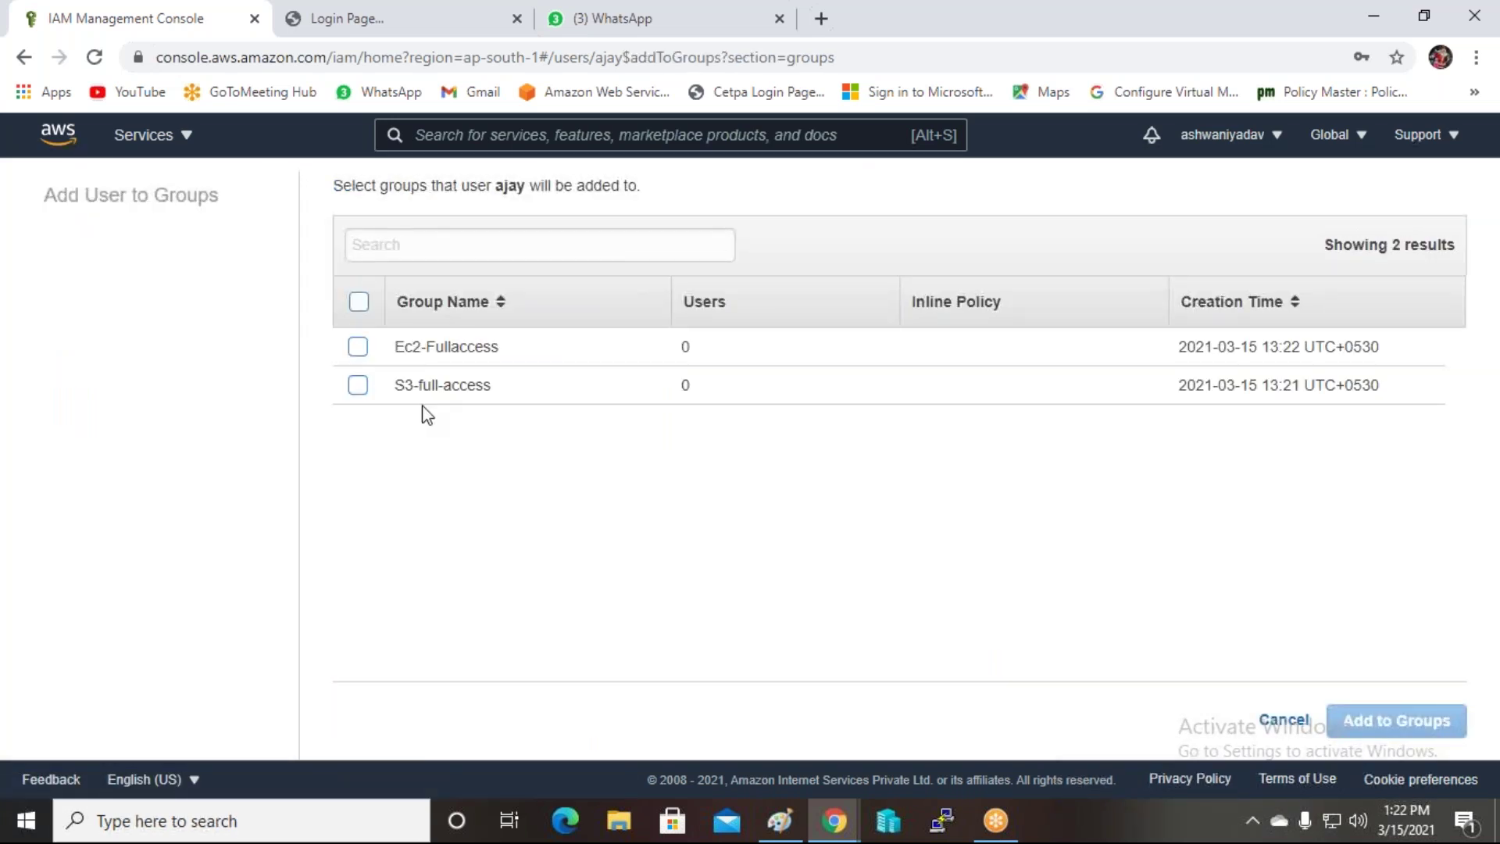
{"action": "left_click", "coordinate": [360, 348]}
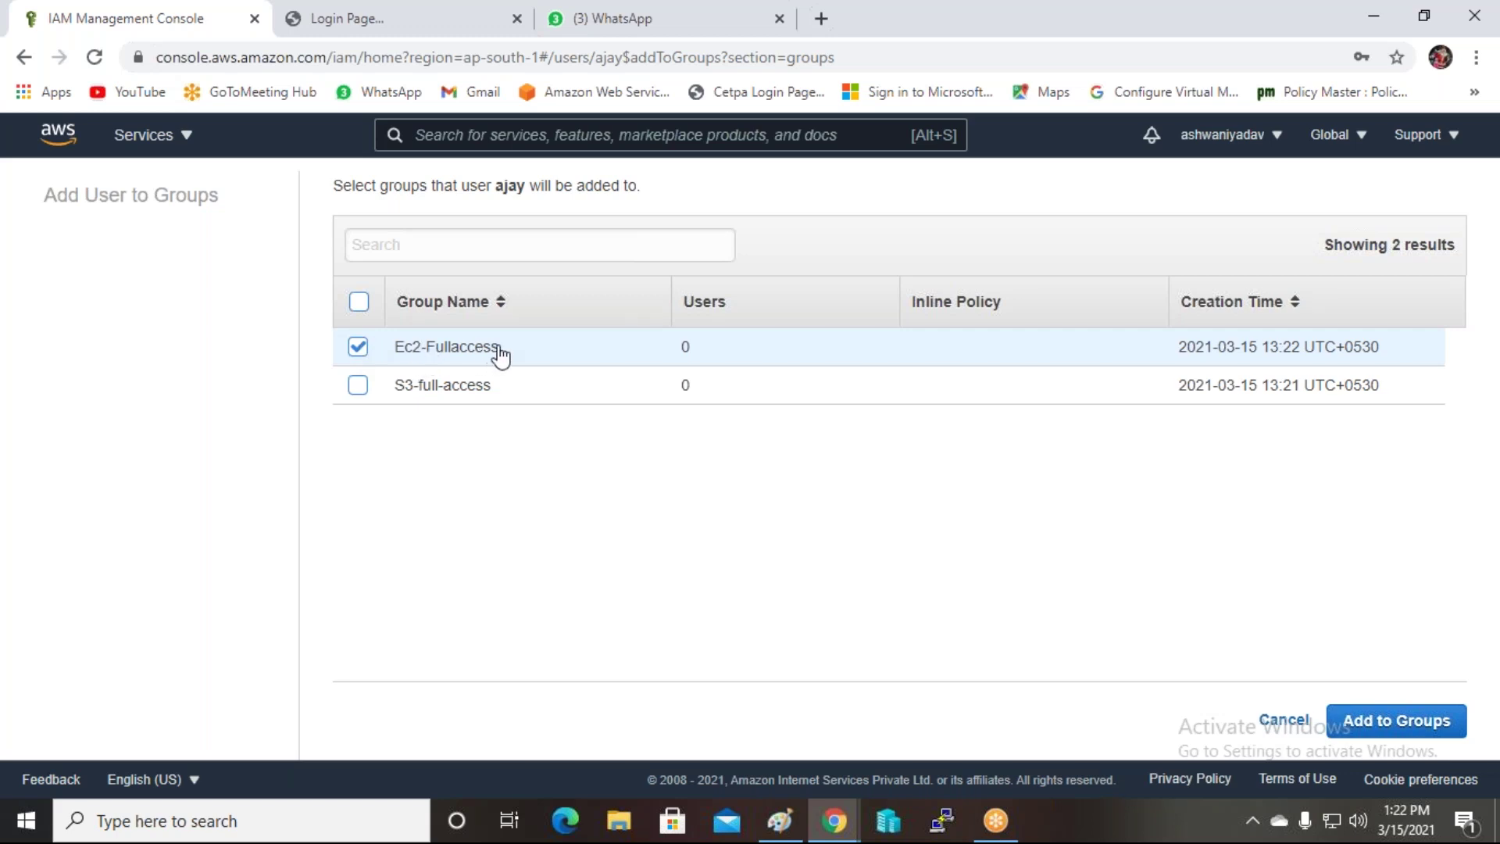
{"action": "left_click", "coordinate": [1363, 730]}
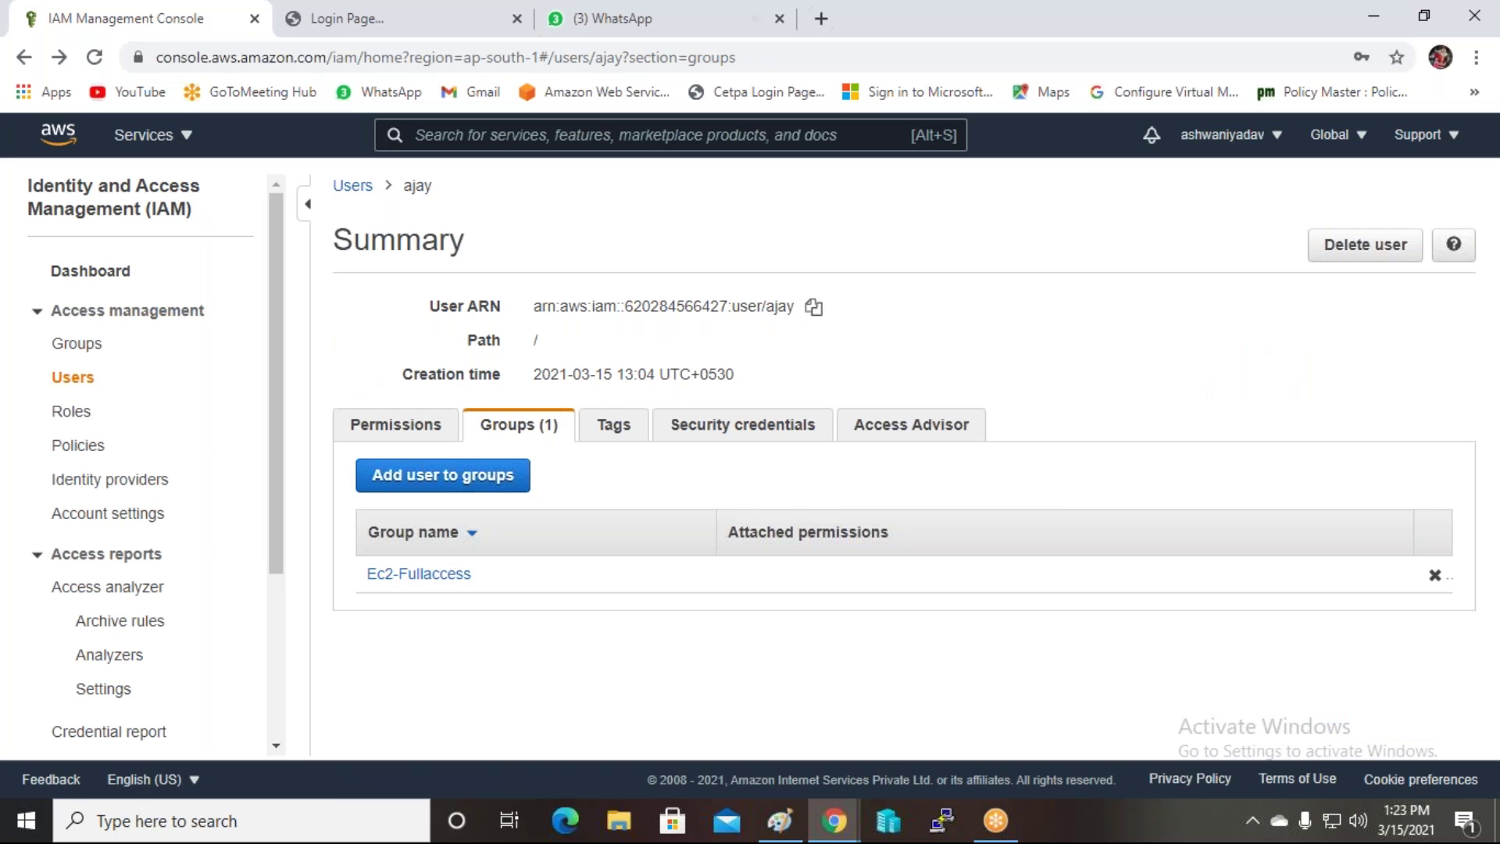
Add user baljeet to the S3-full-access group, then return to the Groups list
{"action": "left_click", "coordinate": [70, 383]}
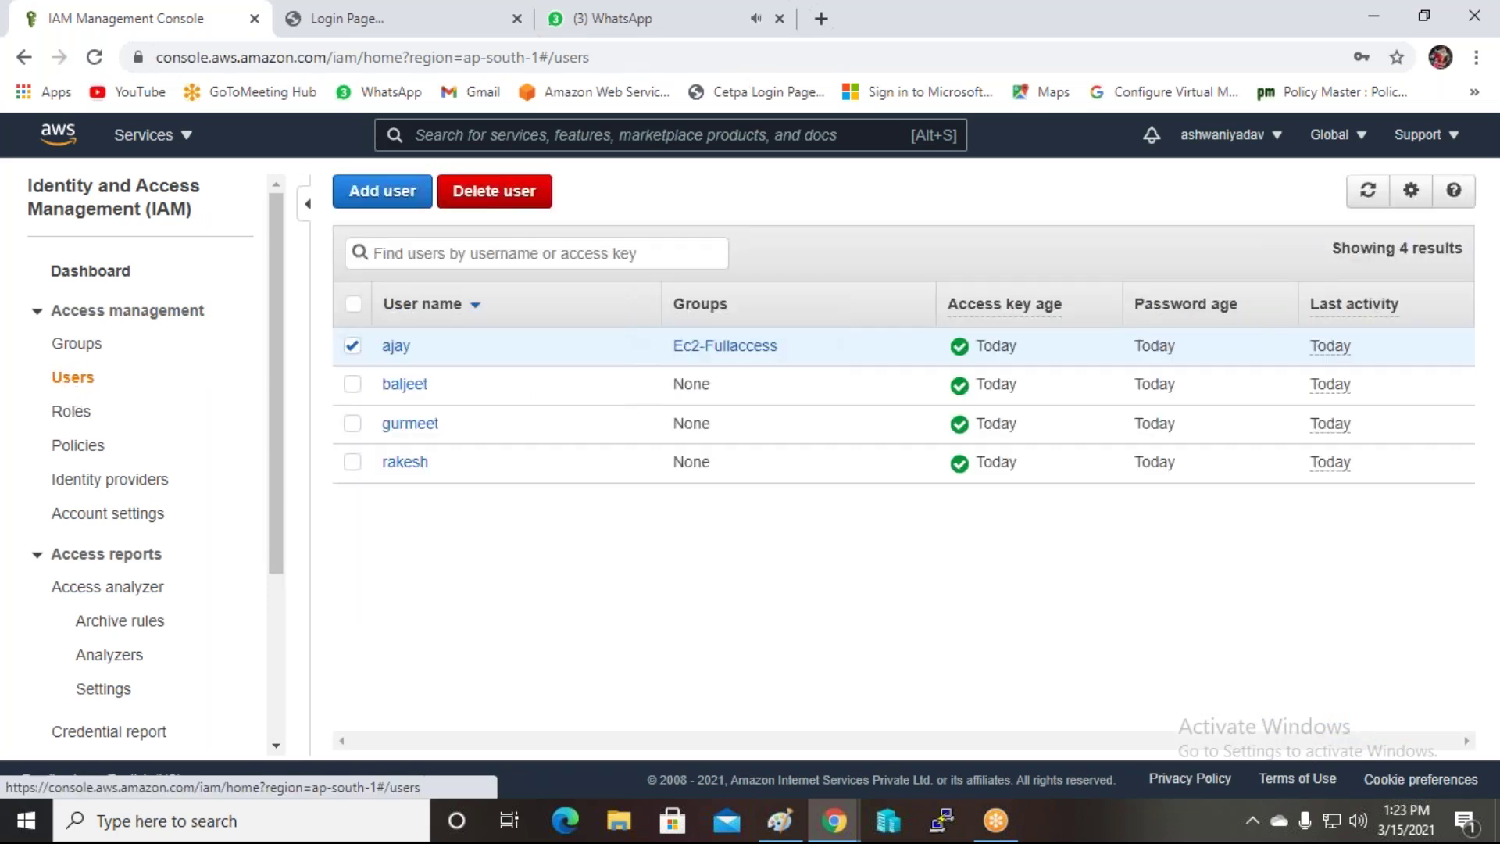
{"action": "left_click", "coordinate": [353, 347]}
{"action": "left_click", "coordinate": [403, 385]}
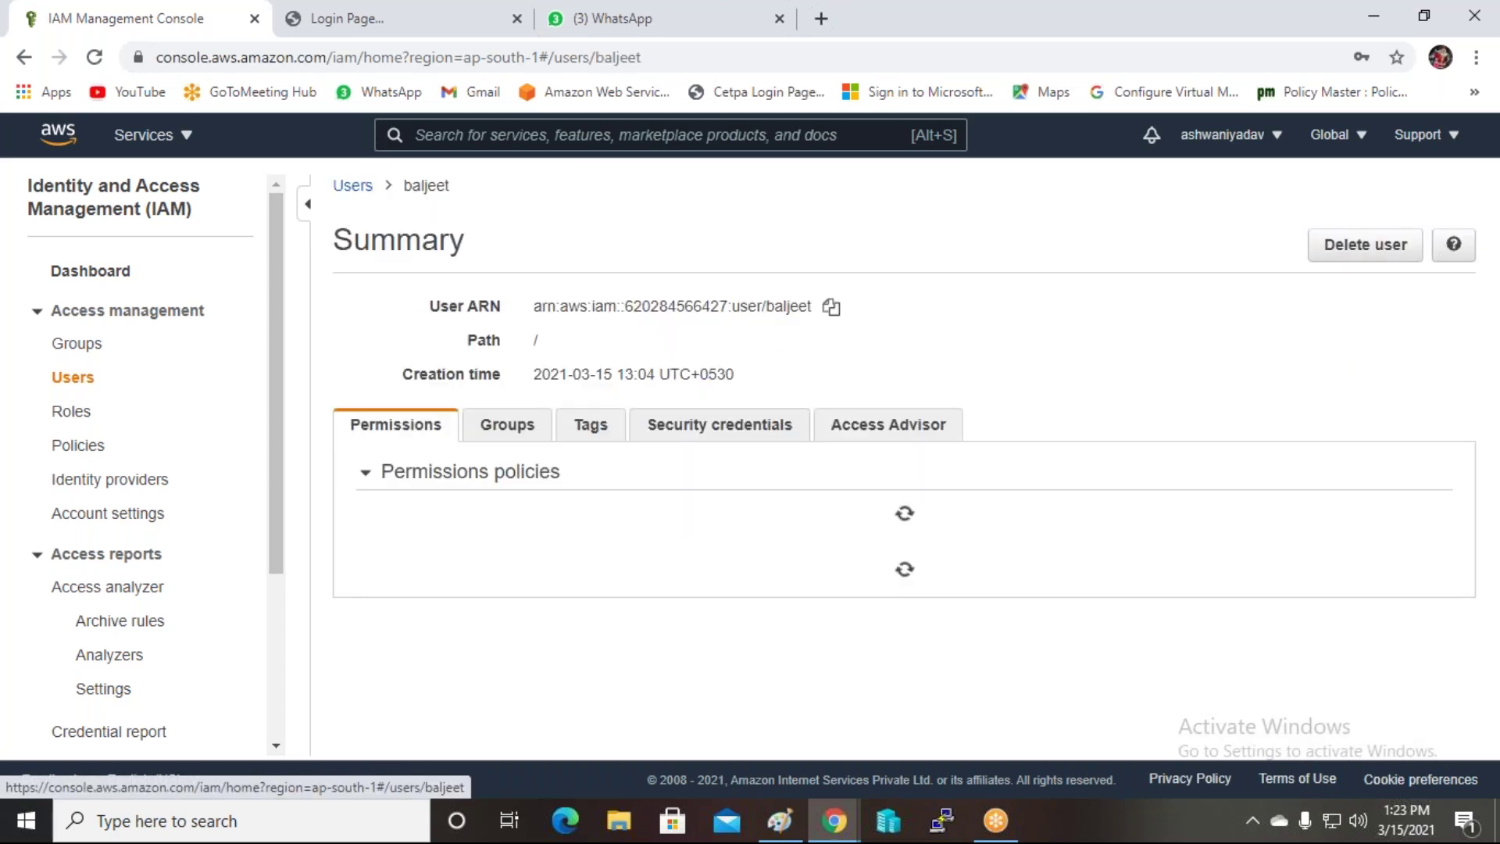
{"action": "left_click", "coordinate": [507, 434]}
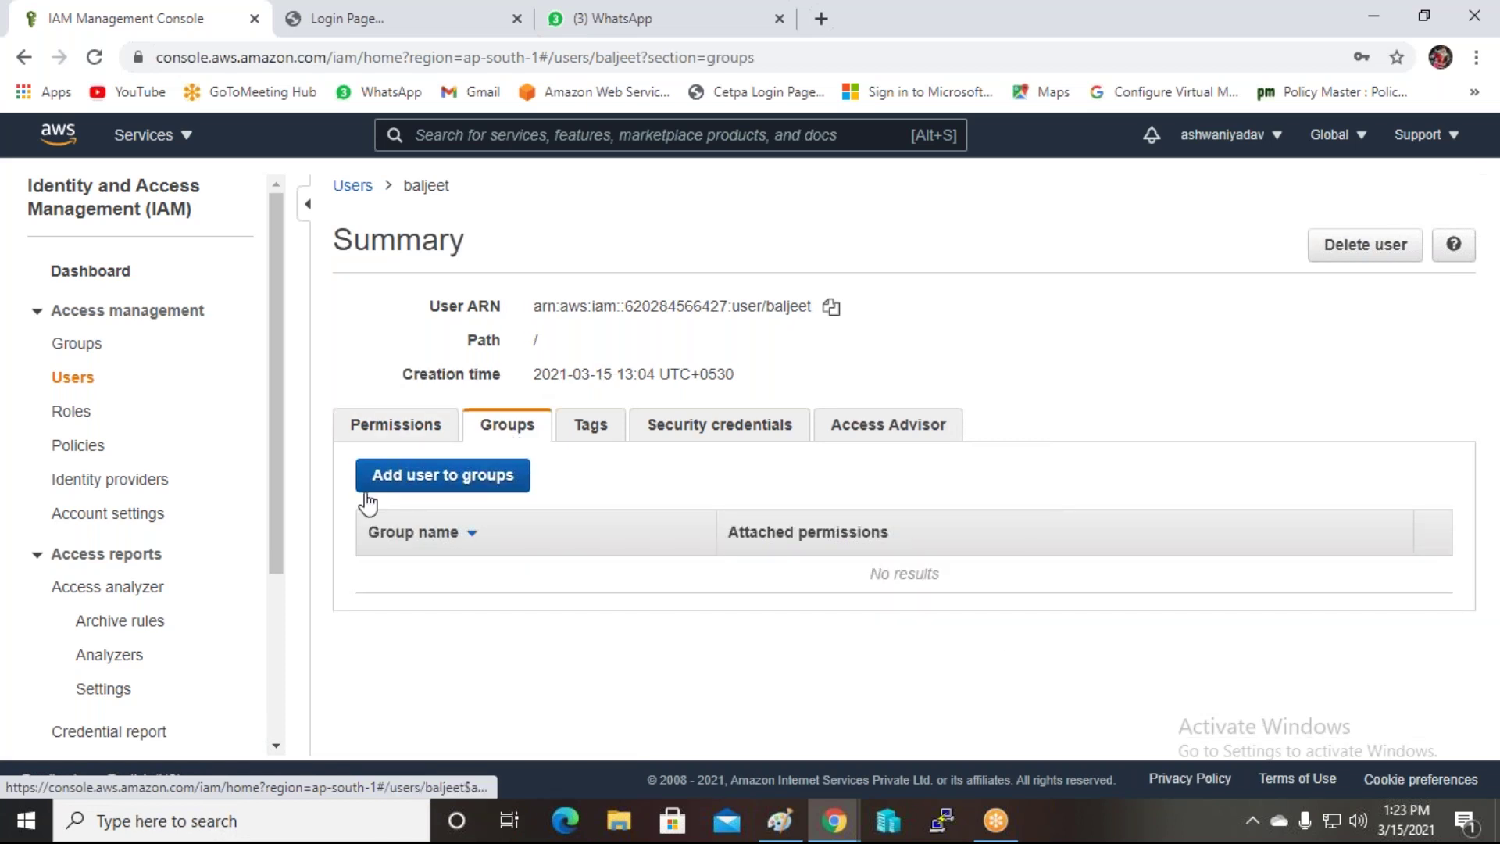
{"action": "left_click", "coordinate": [390, 477]}
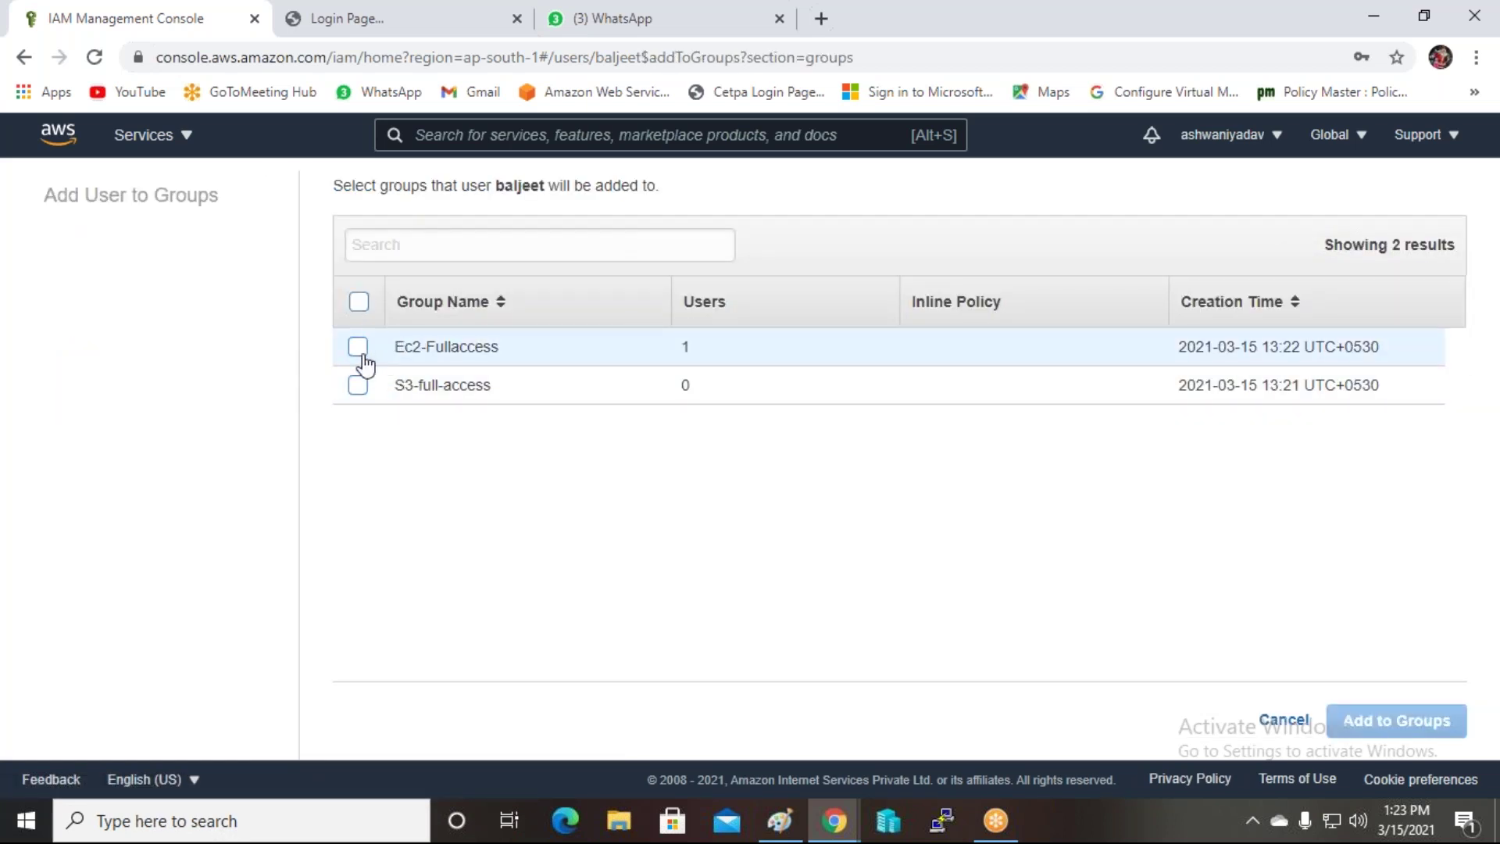
{"action": "left_click", "coordinate": [358, 387]}
{"action": "left_click", "coordinate": [1396, 717]}
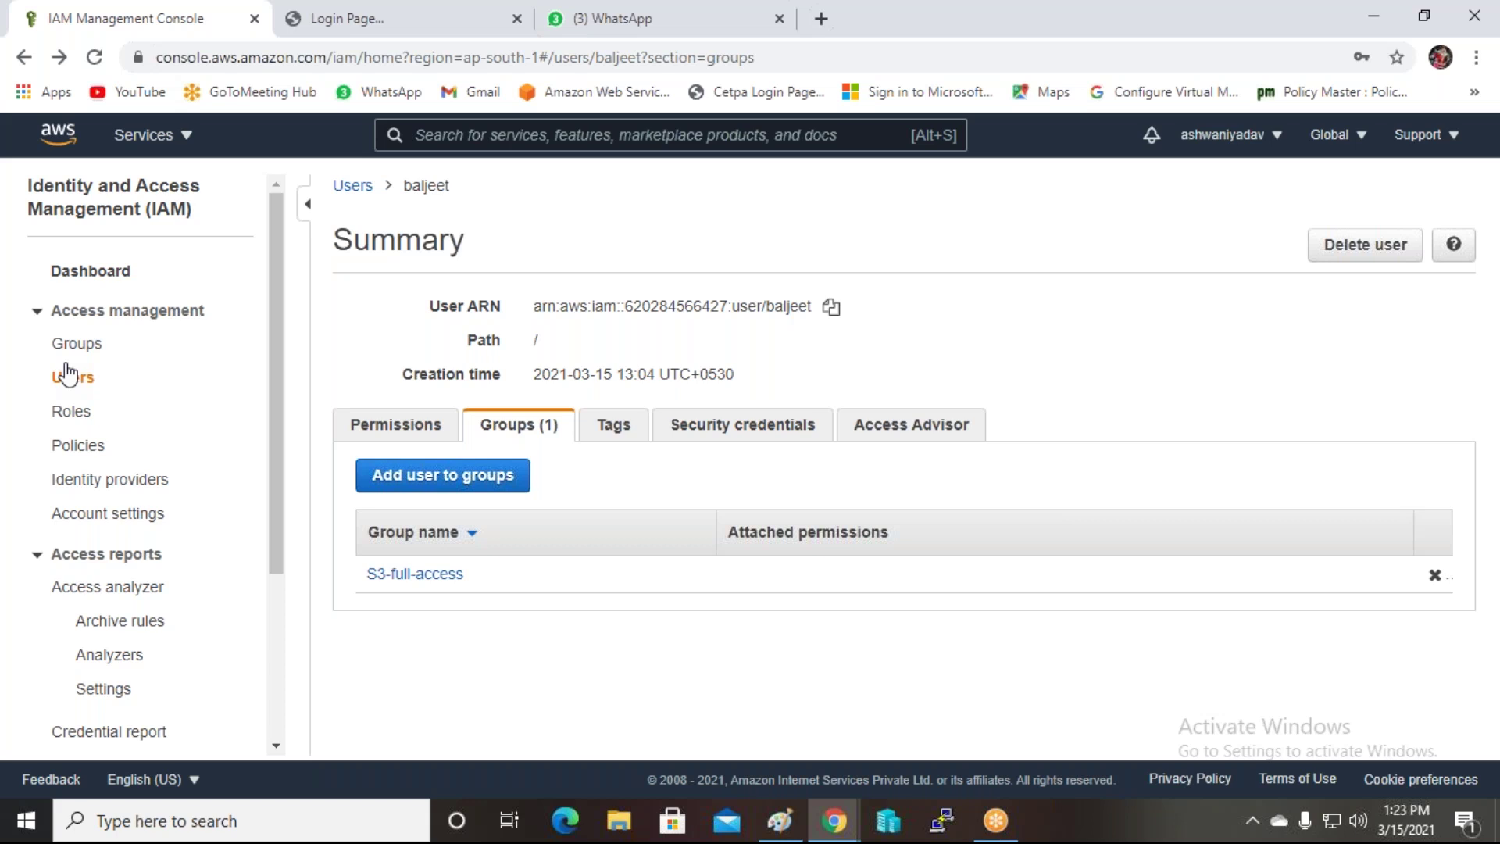
{"action": "left_click", "coordinate": [79, 346]}
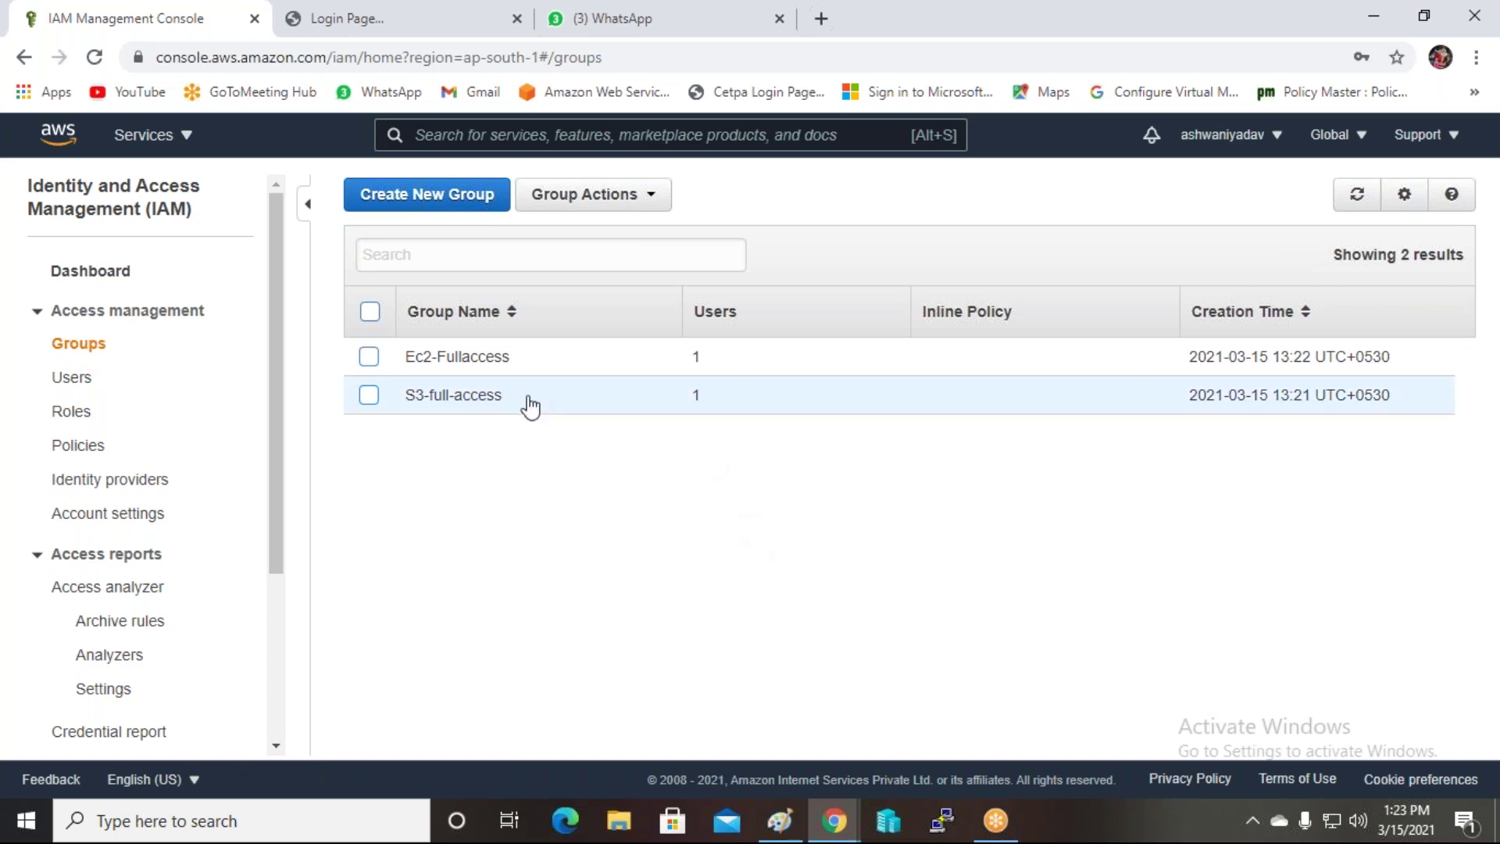
Add rakesh to the Ec2-Fullaccess group, giving it two members
{"action": "left_click", "coordinate": [500, 358]}
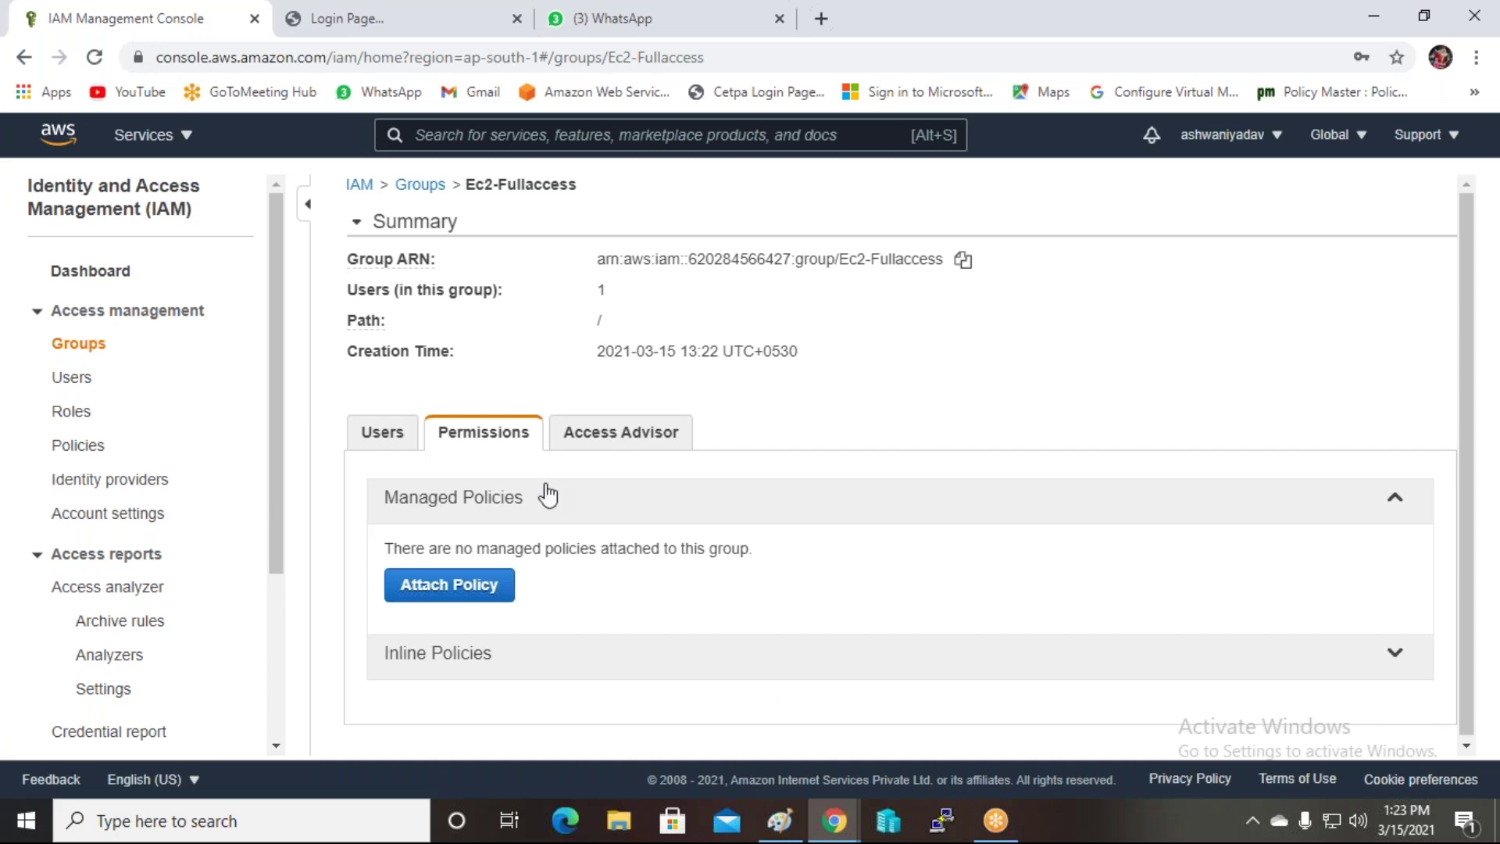
{"action": "left_click", "coordinate": [361, 436]}
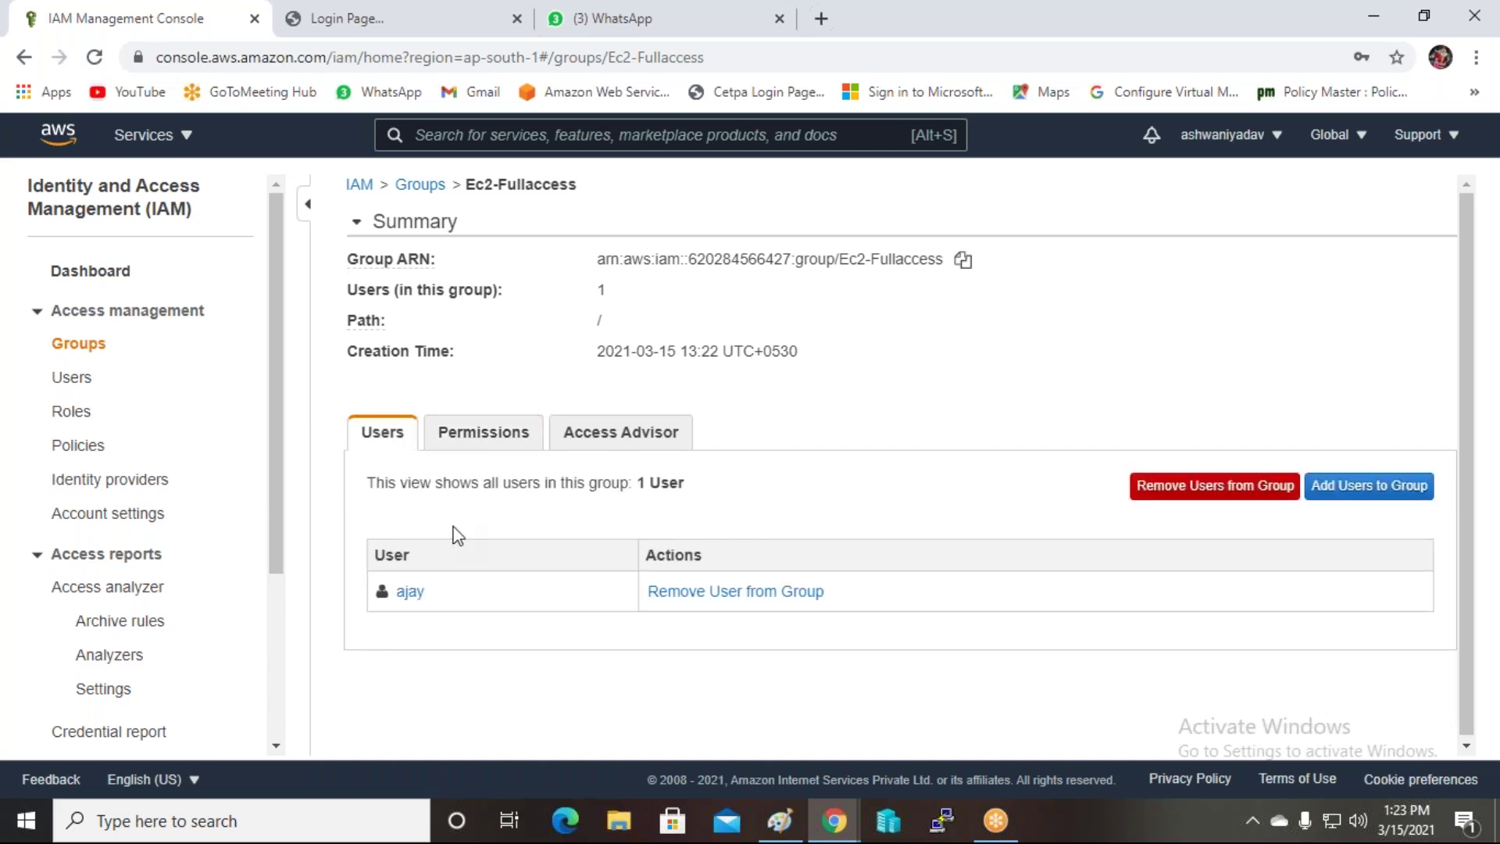
{"action": "left_click", "coordinate": [1342, 494]}
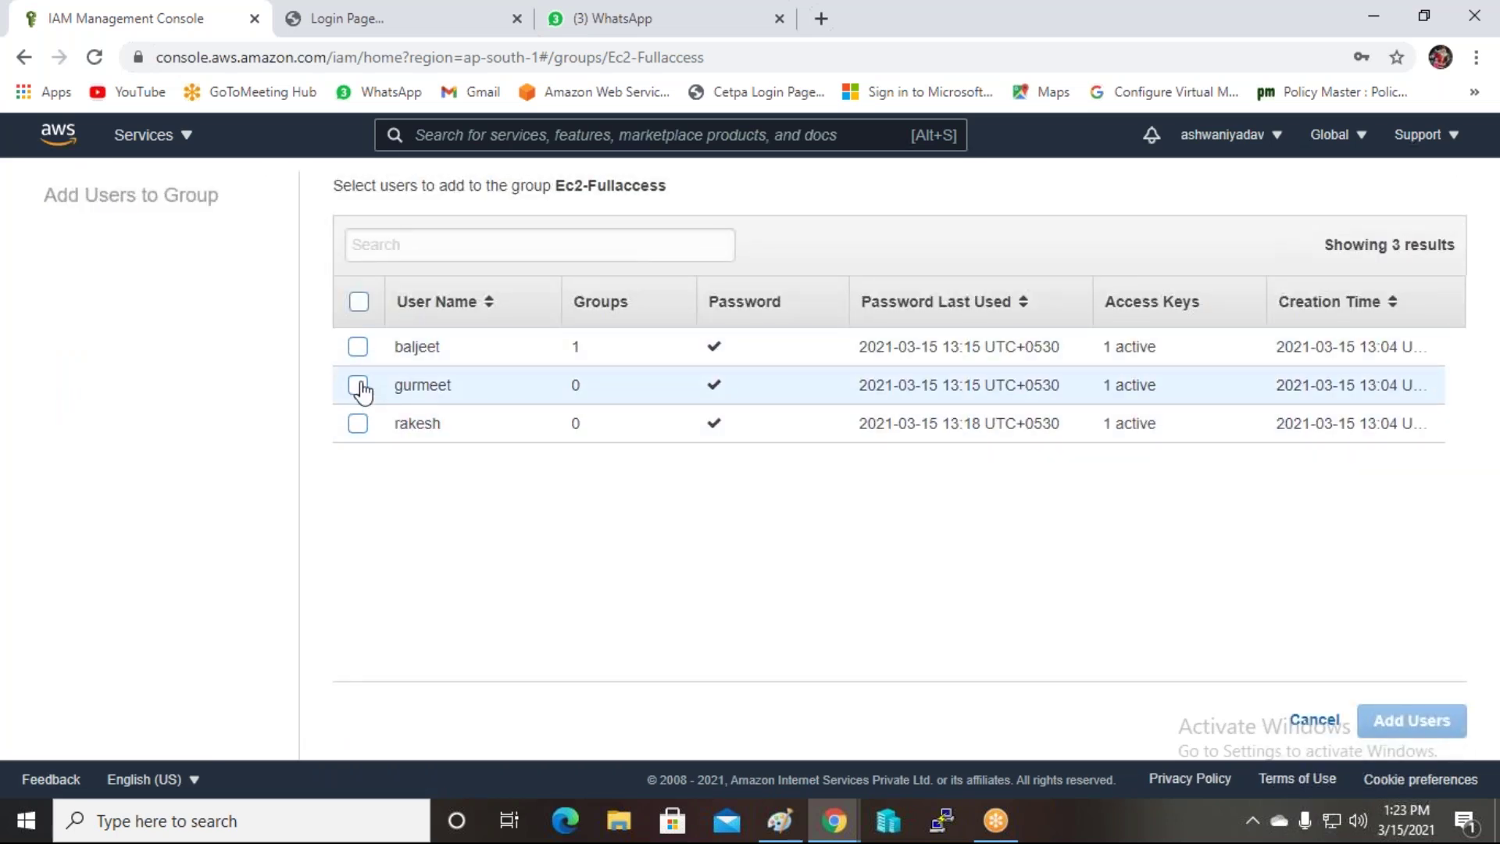
{"action": "left_click", "coordinate": [359, 385]}
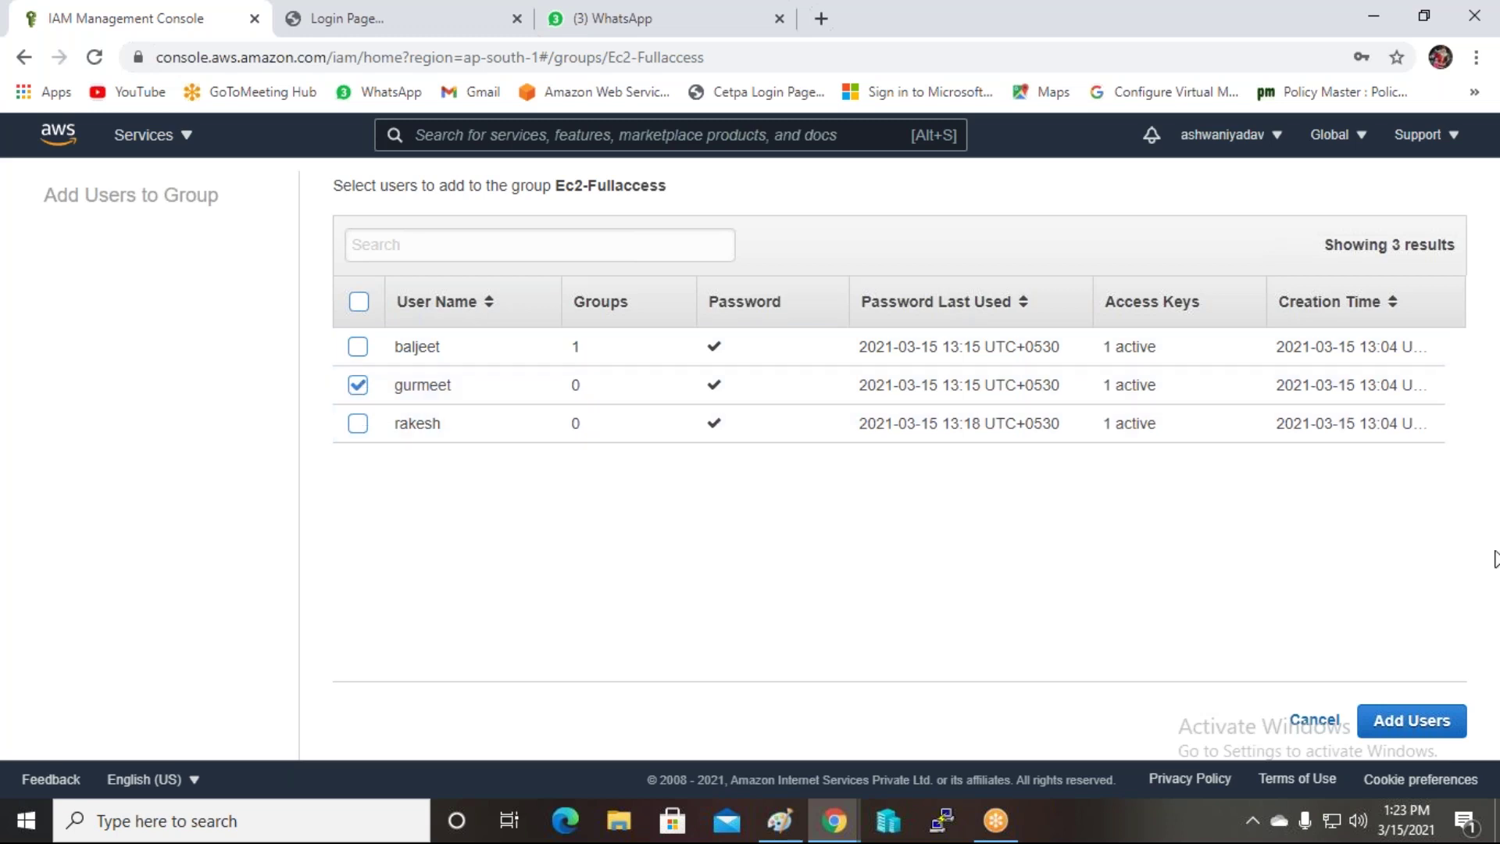
{"action": "left_click", "coordinate": [358, 385]}
{"action": "left_click", "coordinate": [357, 423]}
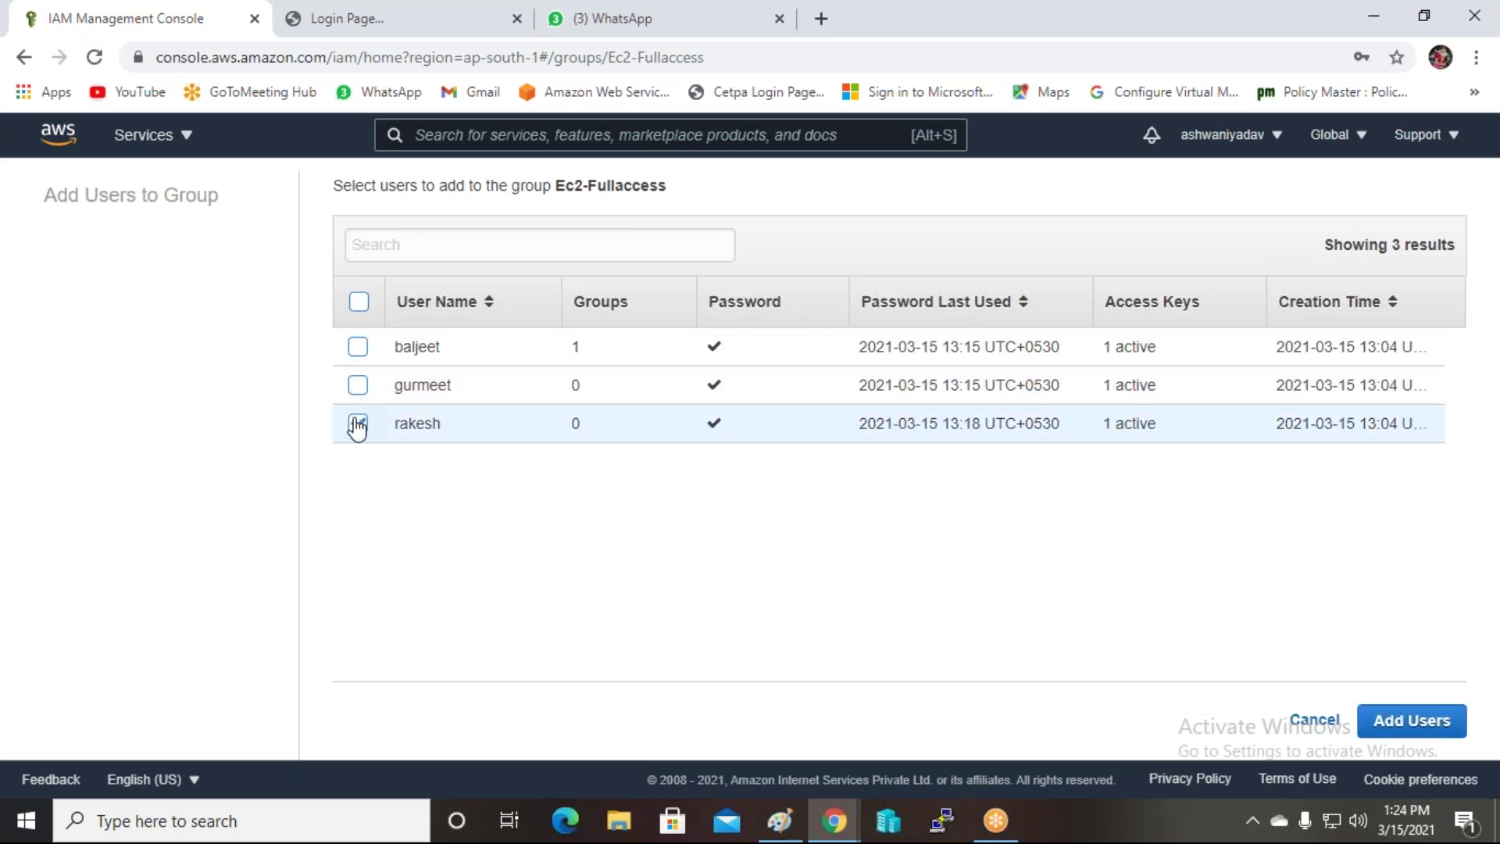
{"action": "left_click", "coordinate": [1446, 730]}
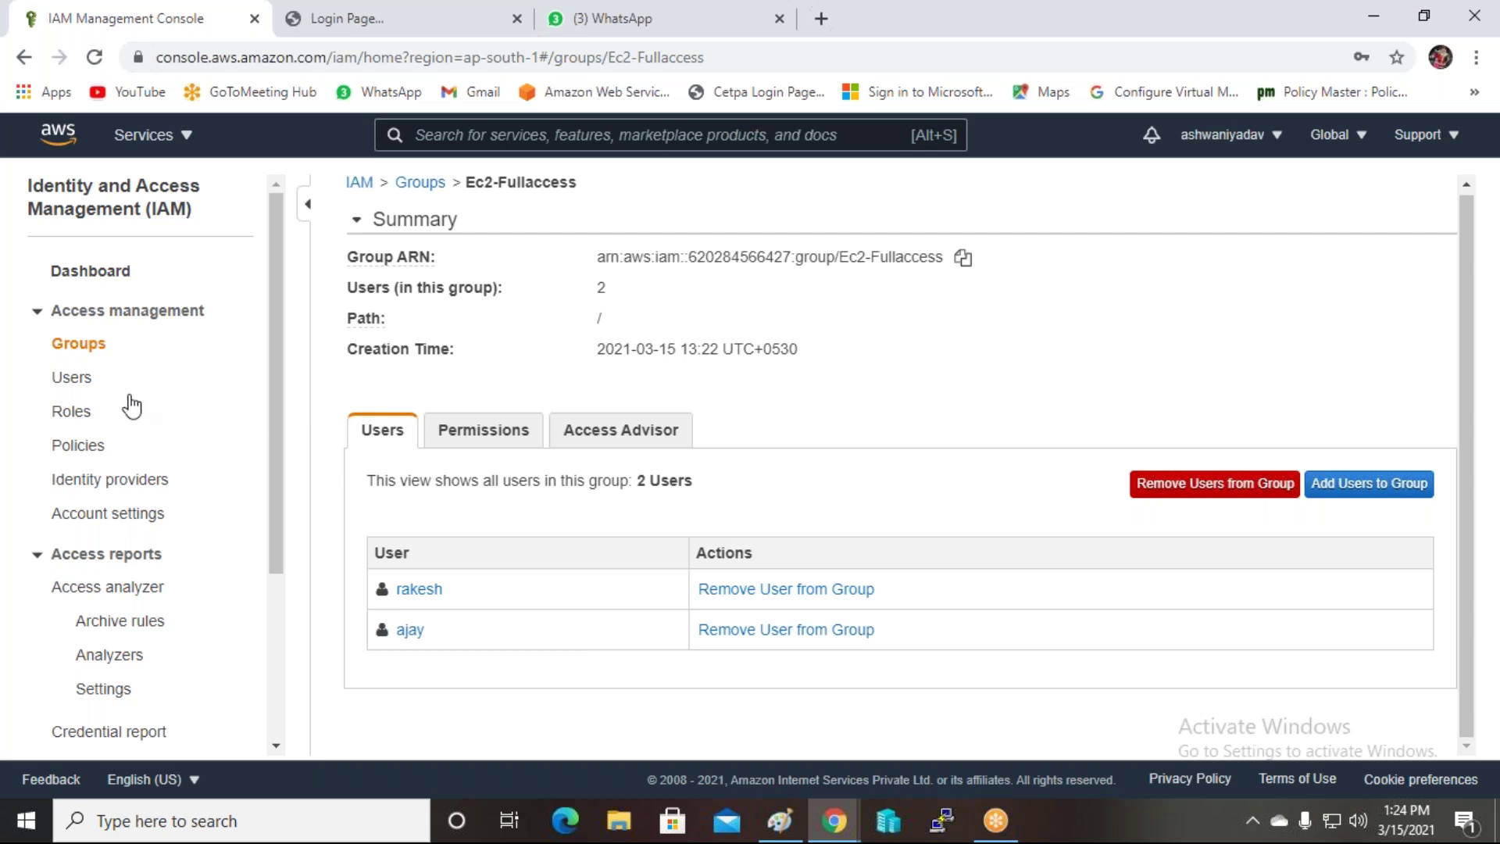
{"action": "left_click", "coordinate": [66, 348]}
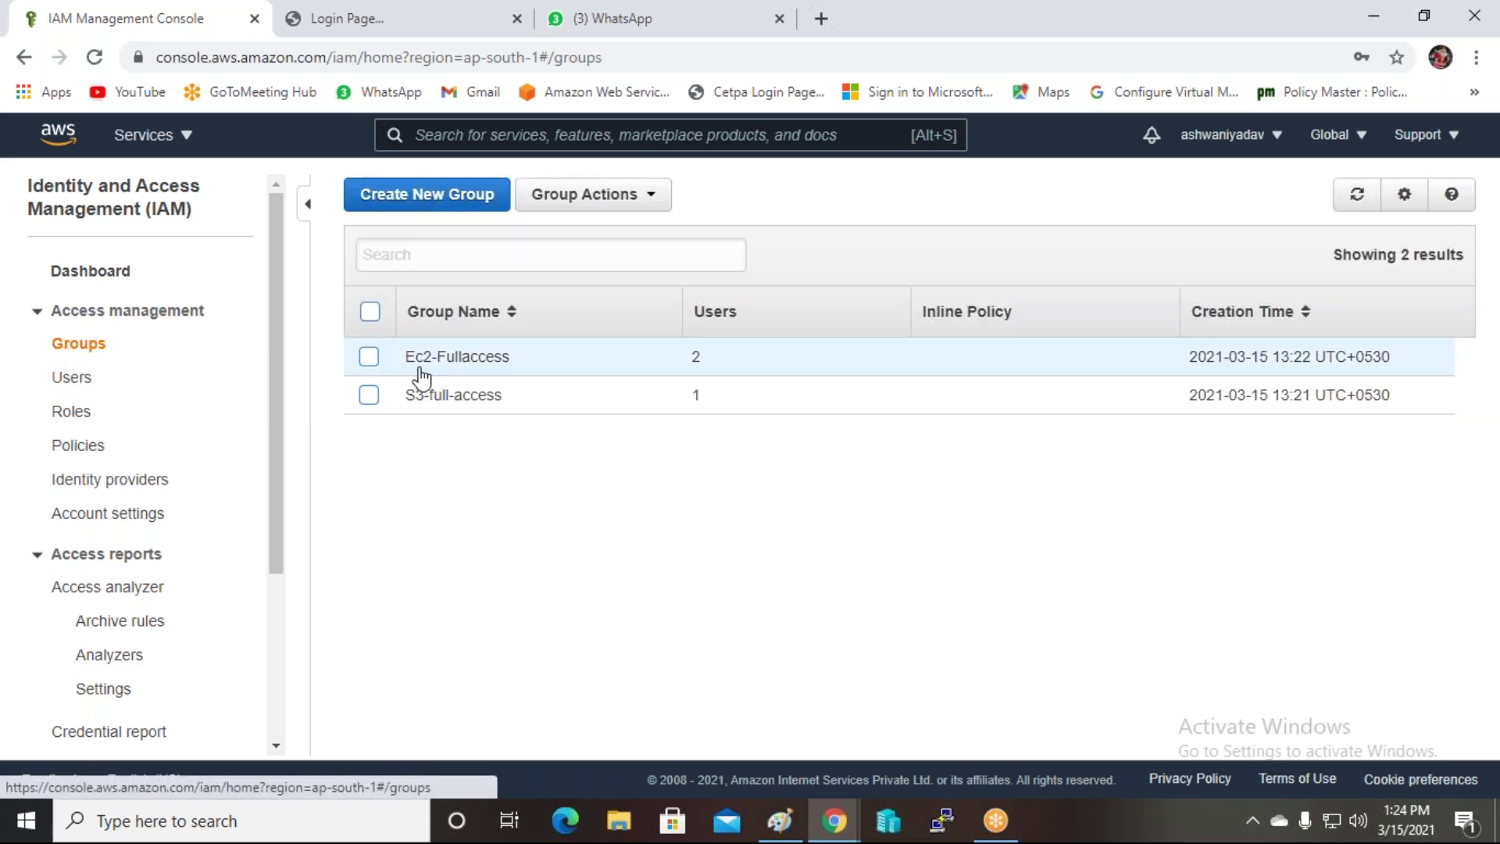
Add gurmeet to the S3-full-access group alongside baljeet
{"action": "left_click", "coordinate": [453, 395]}
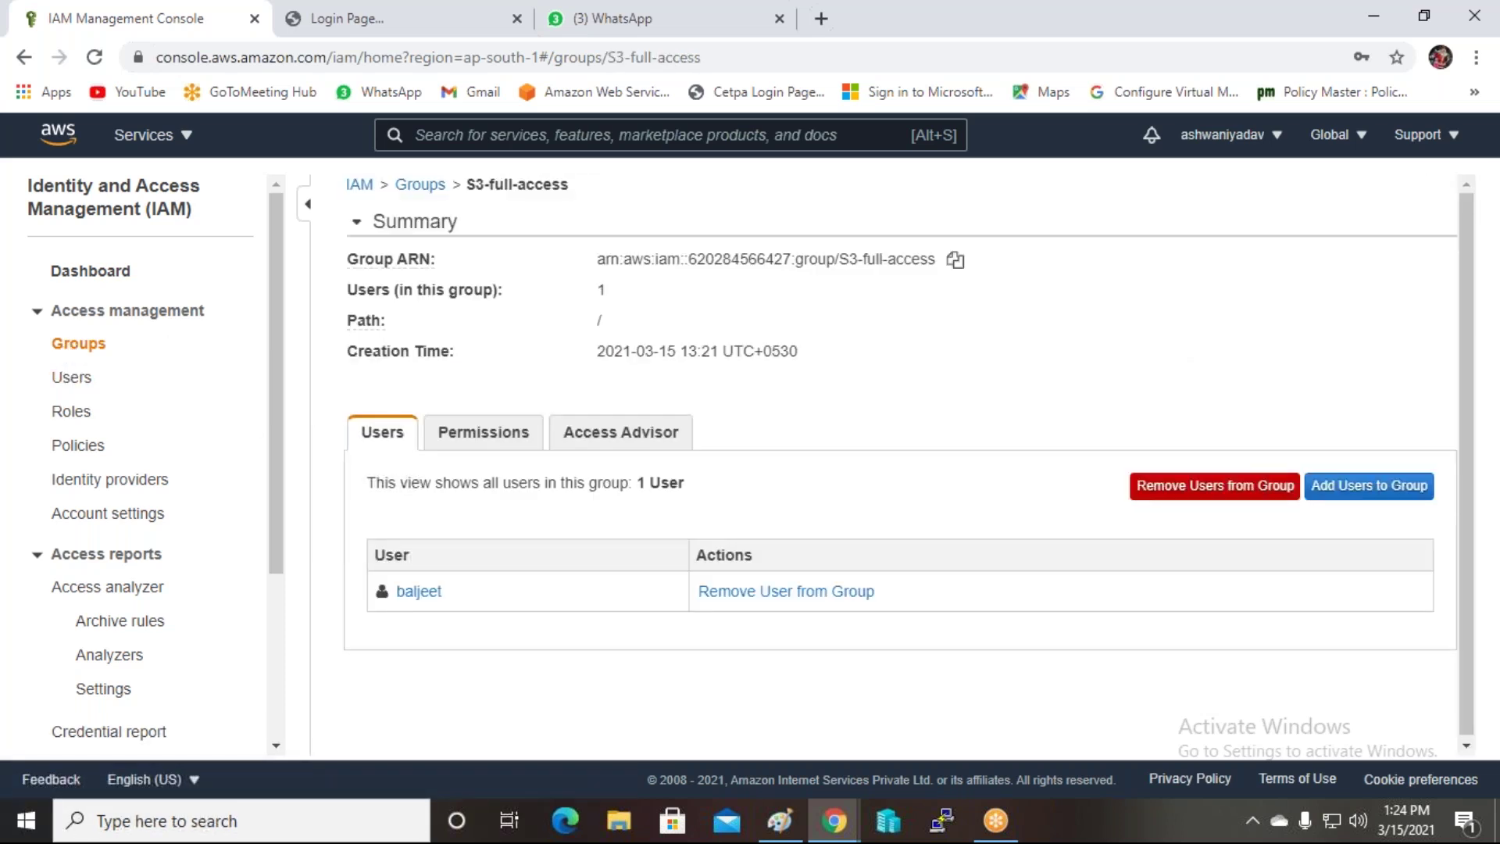
{"action": "left_click", "coordinate": [1352, 491]}
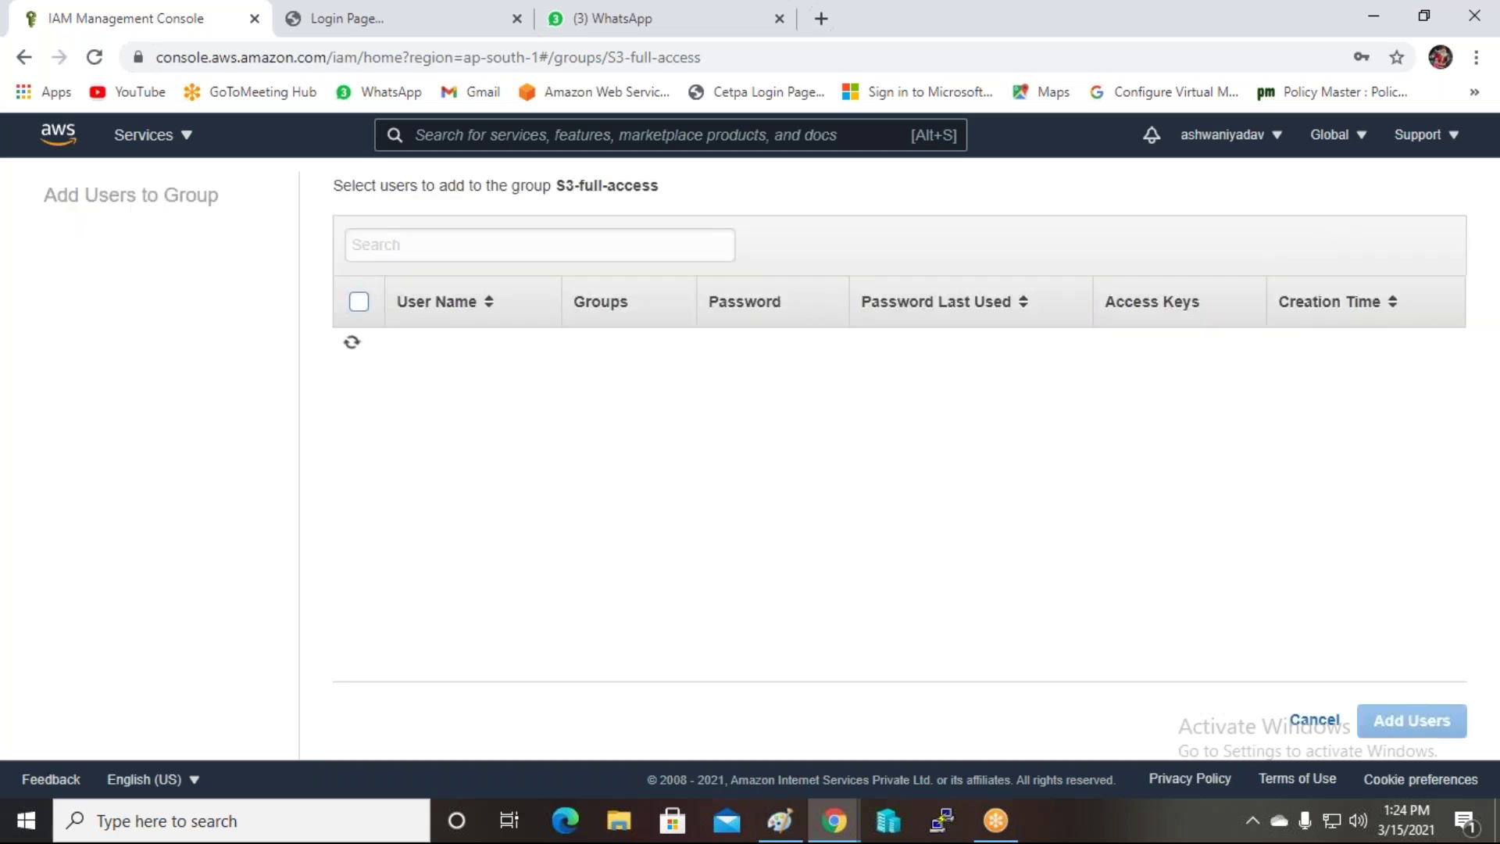
{"action": "left_click", "coordinate": [360, 387]}
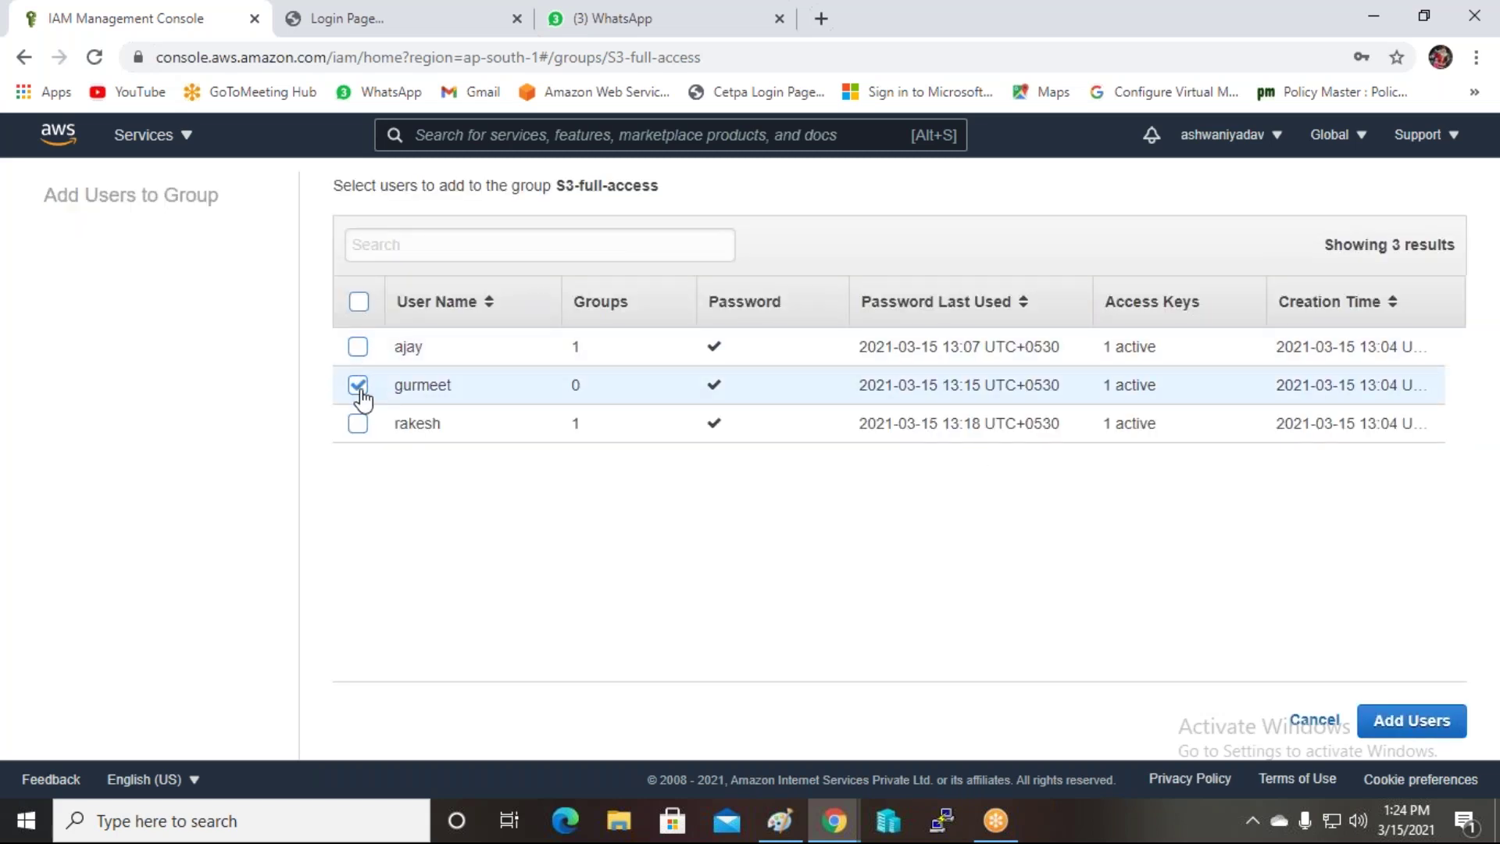
{"action": "left_click", "coordinate": [1406, 721]}
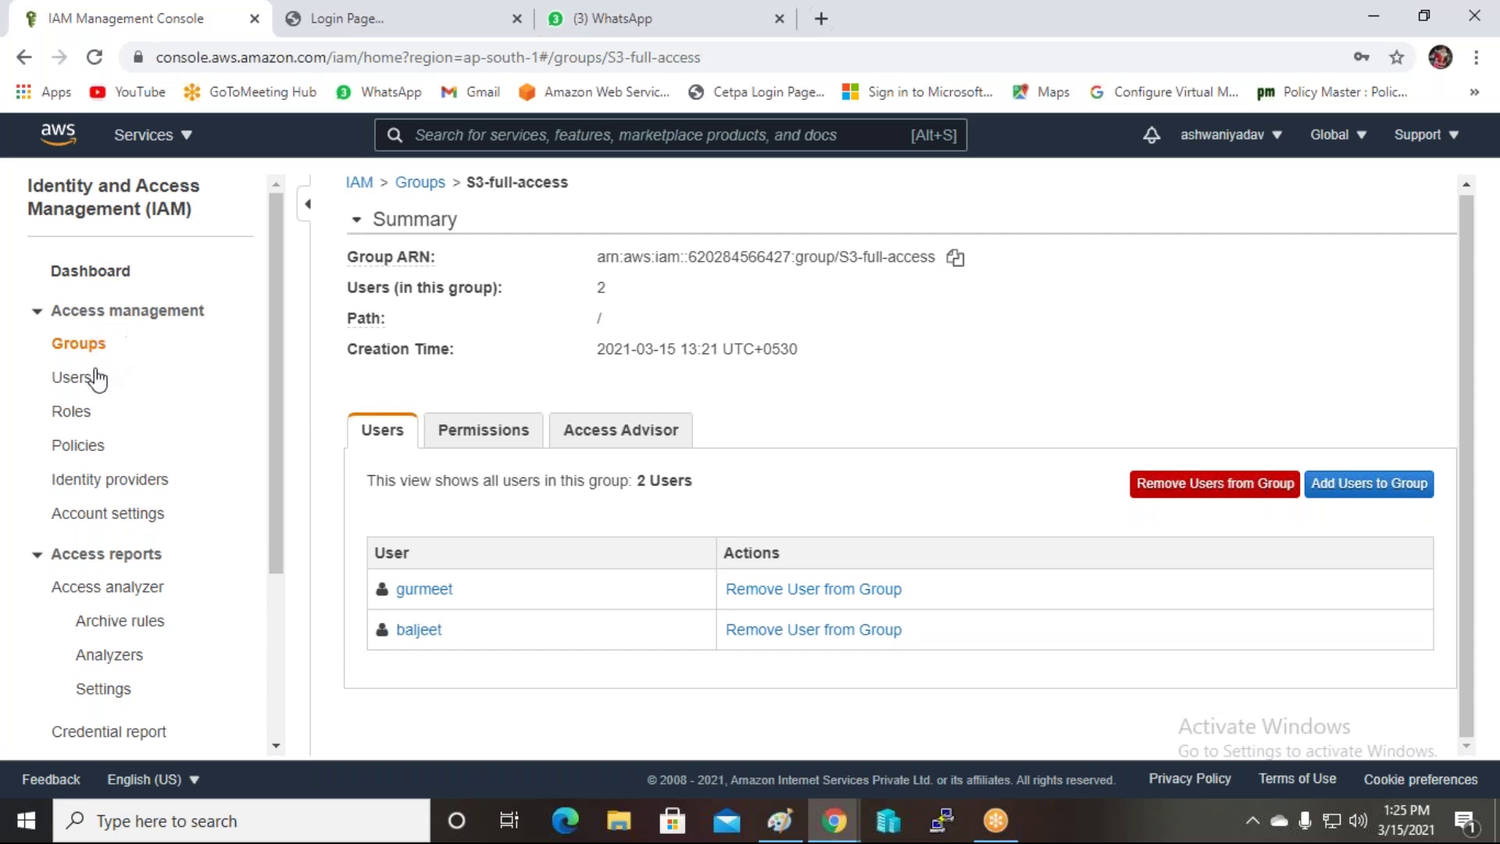
{"action": "left_click", "coordinate": [69, 370]}
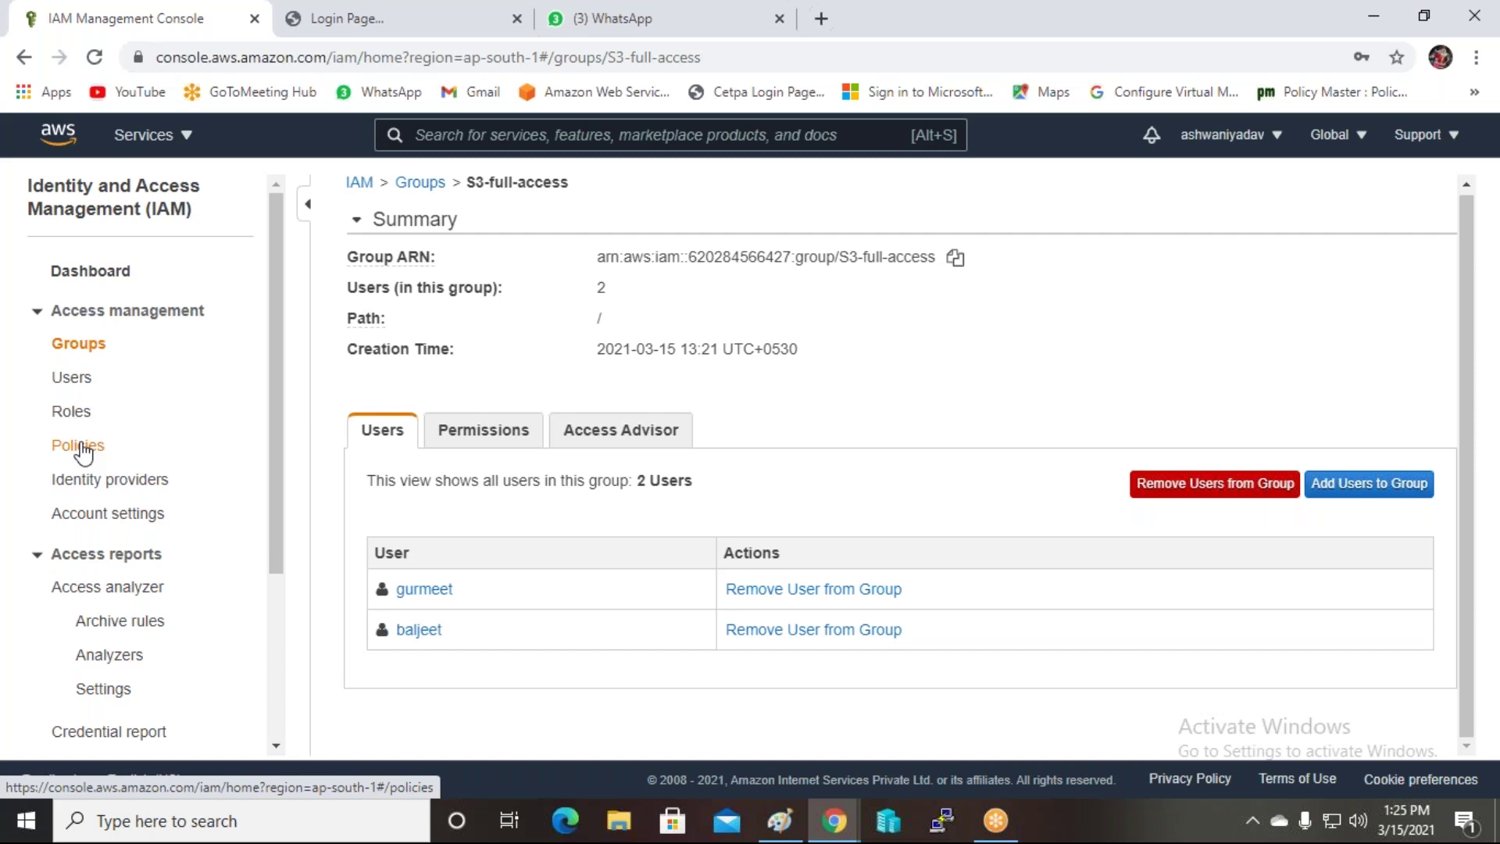
Bring up the Paint diagram of users and access types and scroll through it
{"action": "left_click", "coordinate": [778, 828]}
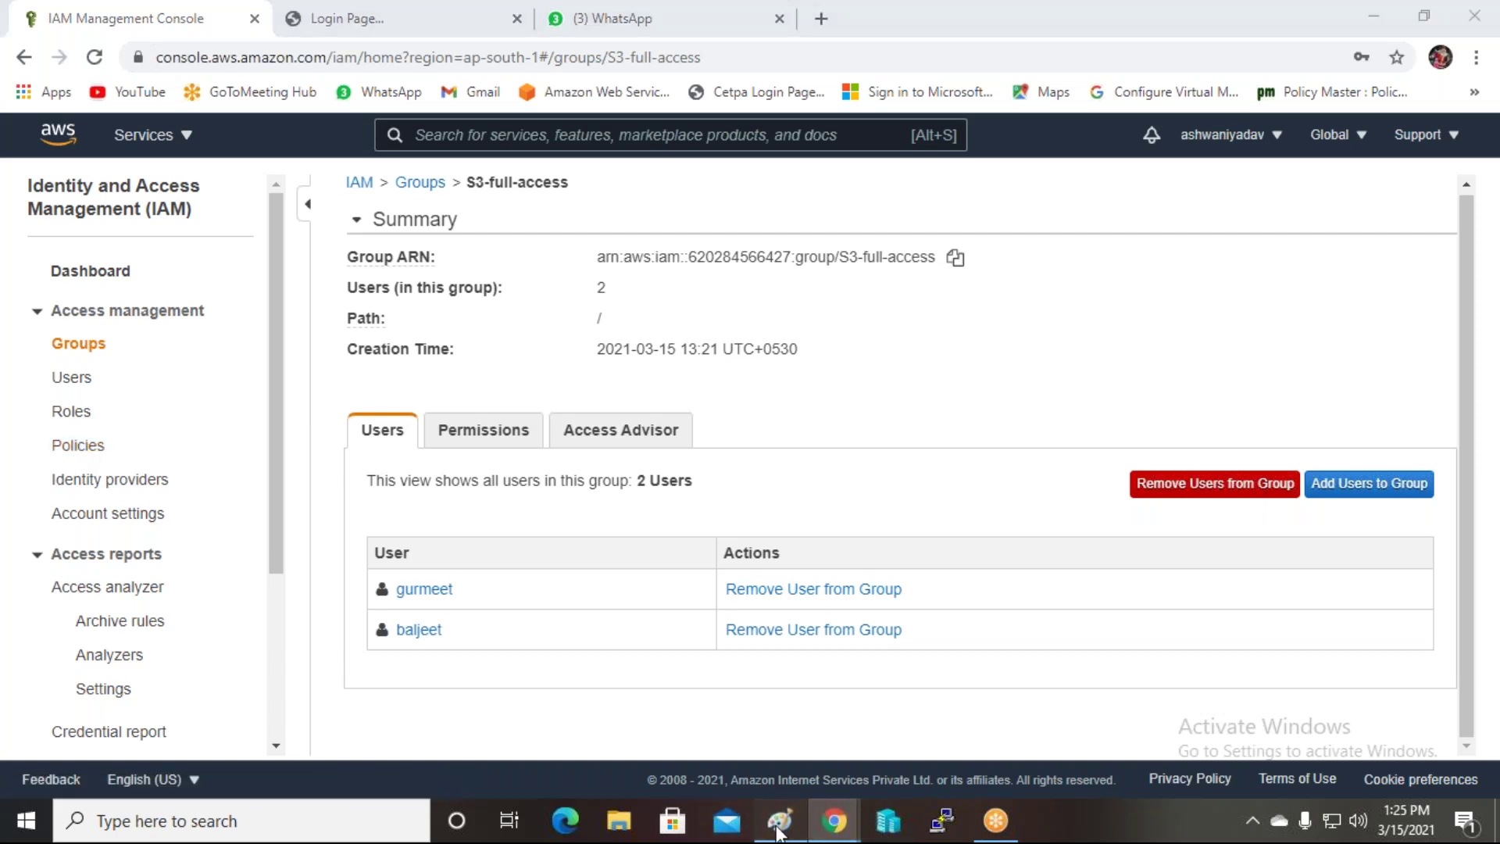
{"action": "scroll", "coordinate": [241, 438], "scroll_direction": "down", "scroll_amount": 3}
{"action": "scroll", "coordinate": [243, 442], "scroll_direction": "up", "scroll_amount": 6}
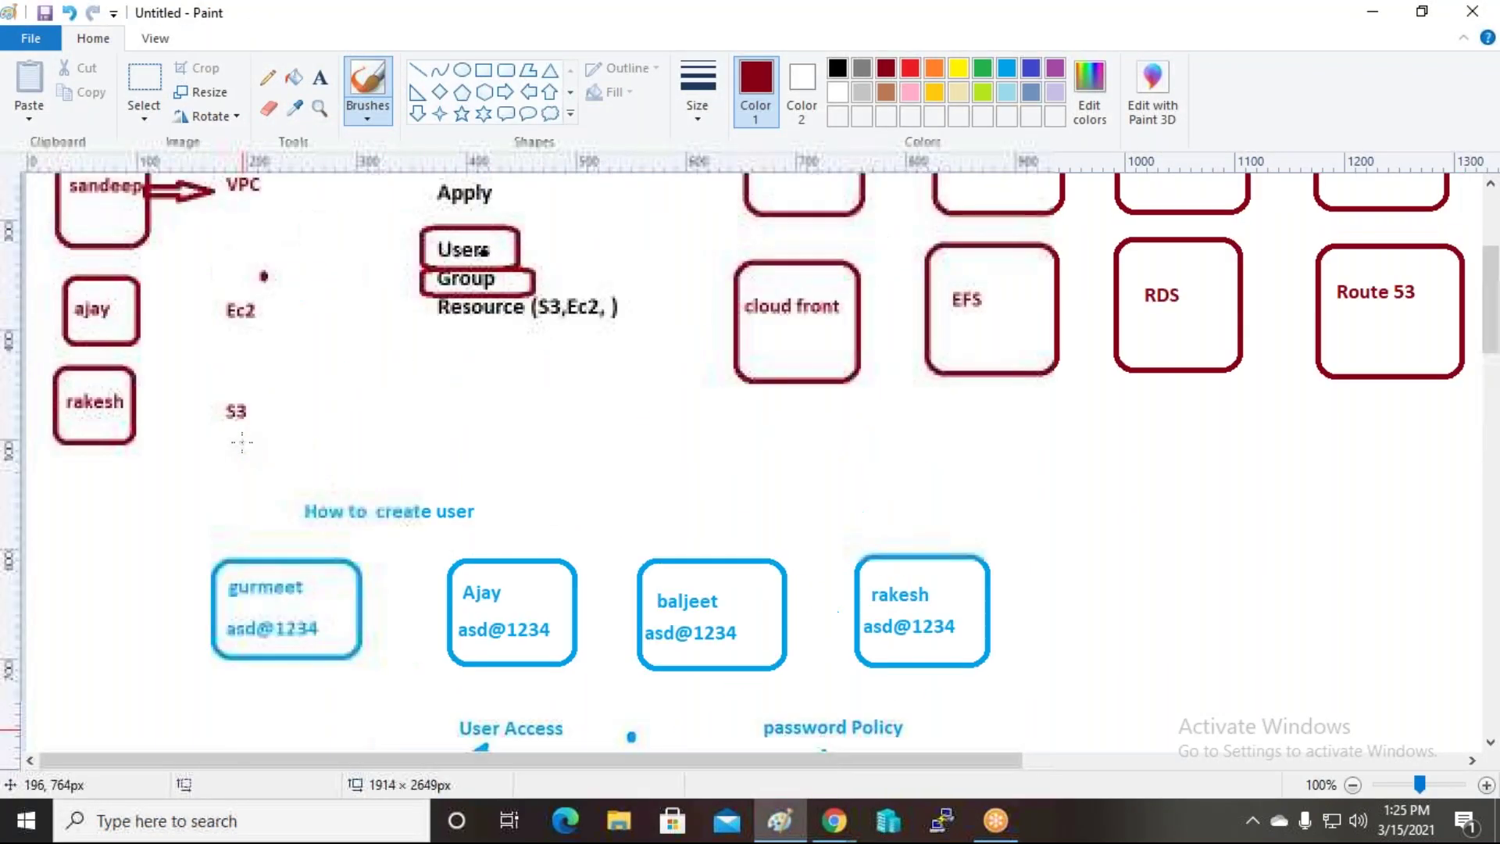
{"action": "scroll", "coordinate": [242, 442], "scroll_direction": "down", "scroll_amount": 3}
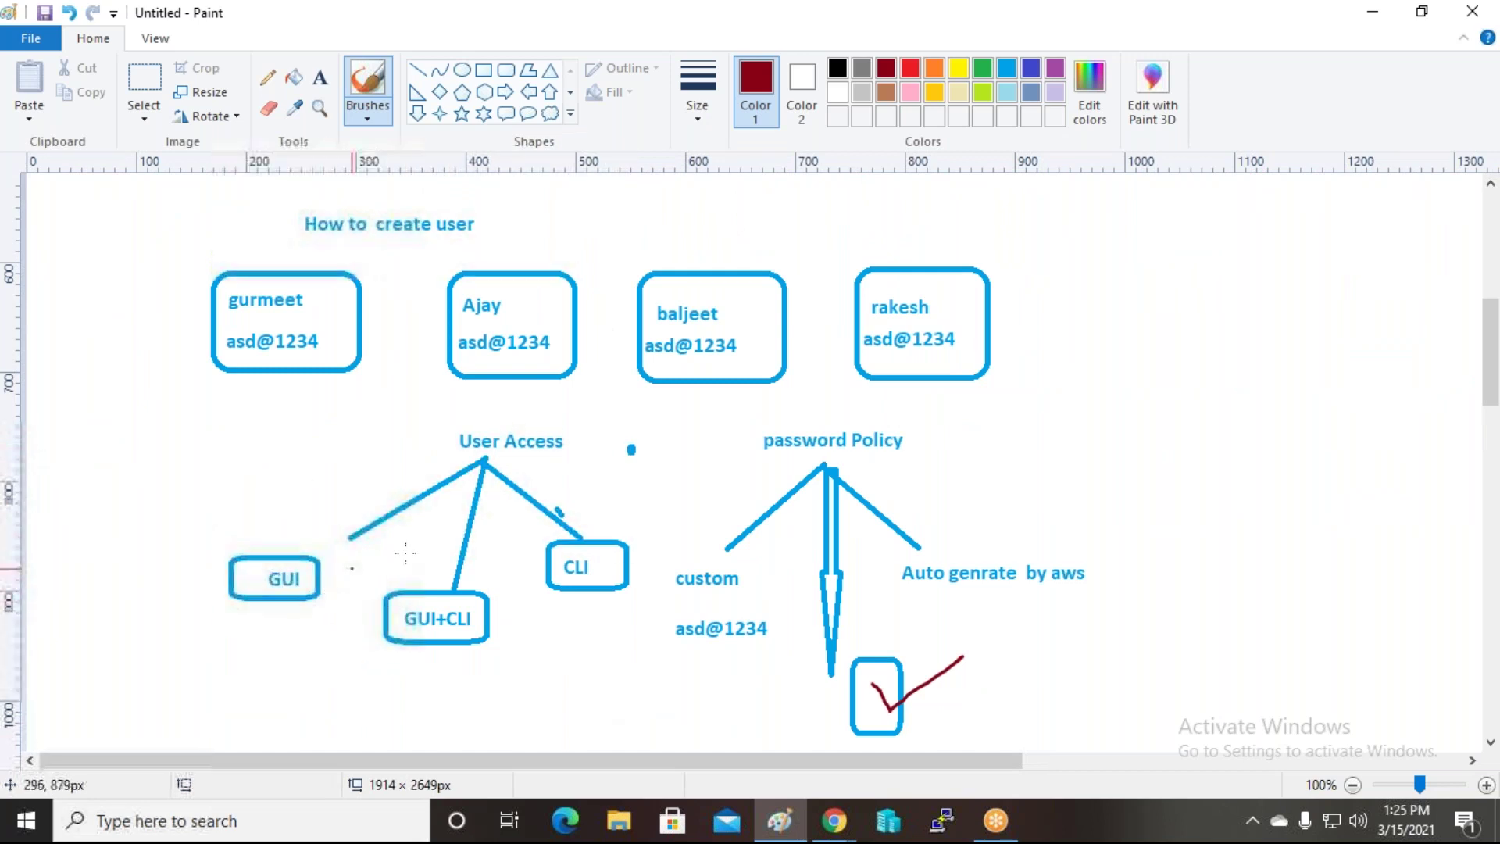
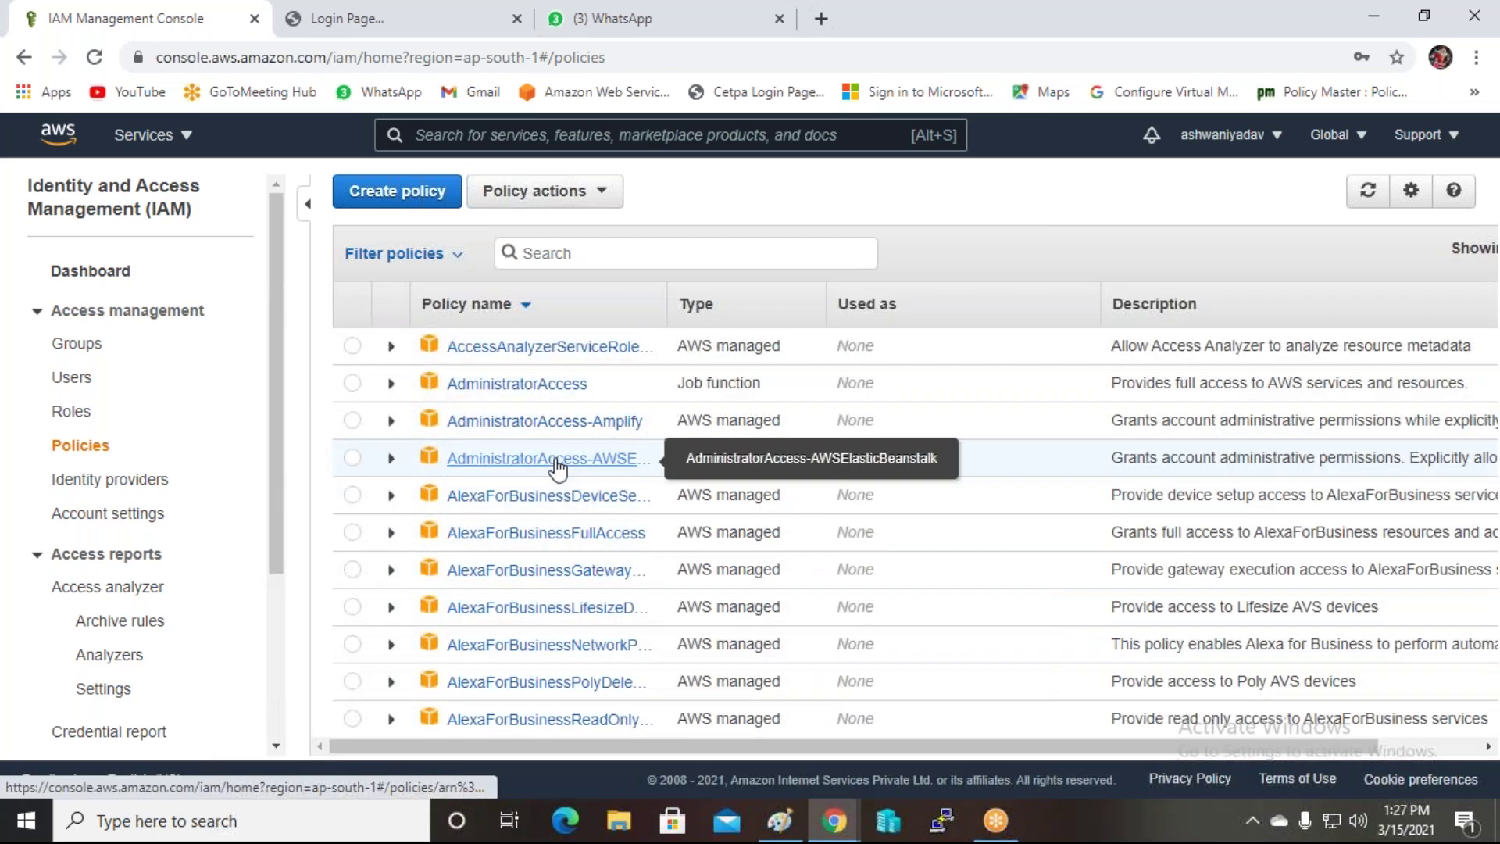
Start a new IAM policy and scroll through the visual editor's full list of services
{"action": "left_click", "coordinate": [369, 201]}
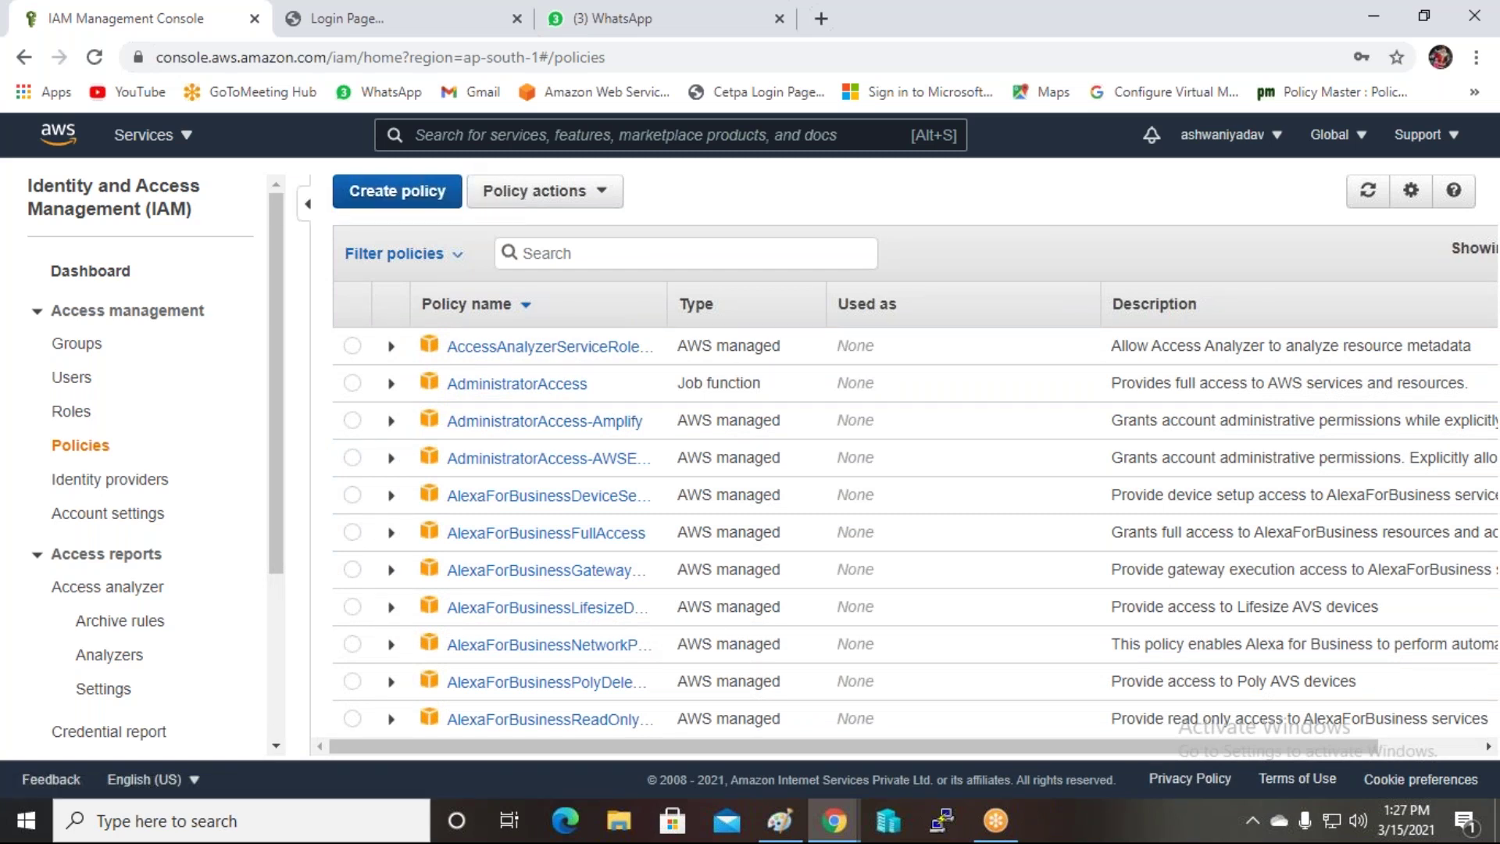
{"action": "left_click", "coordinate": [369, 201]}
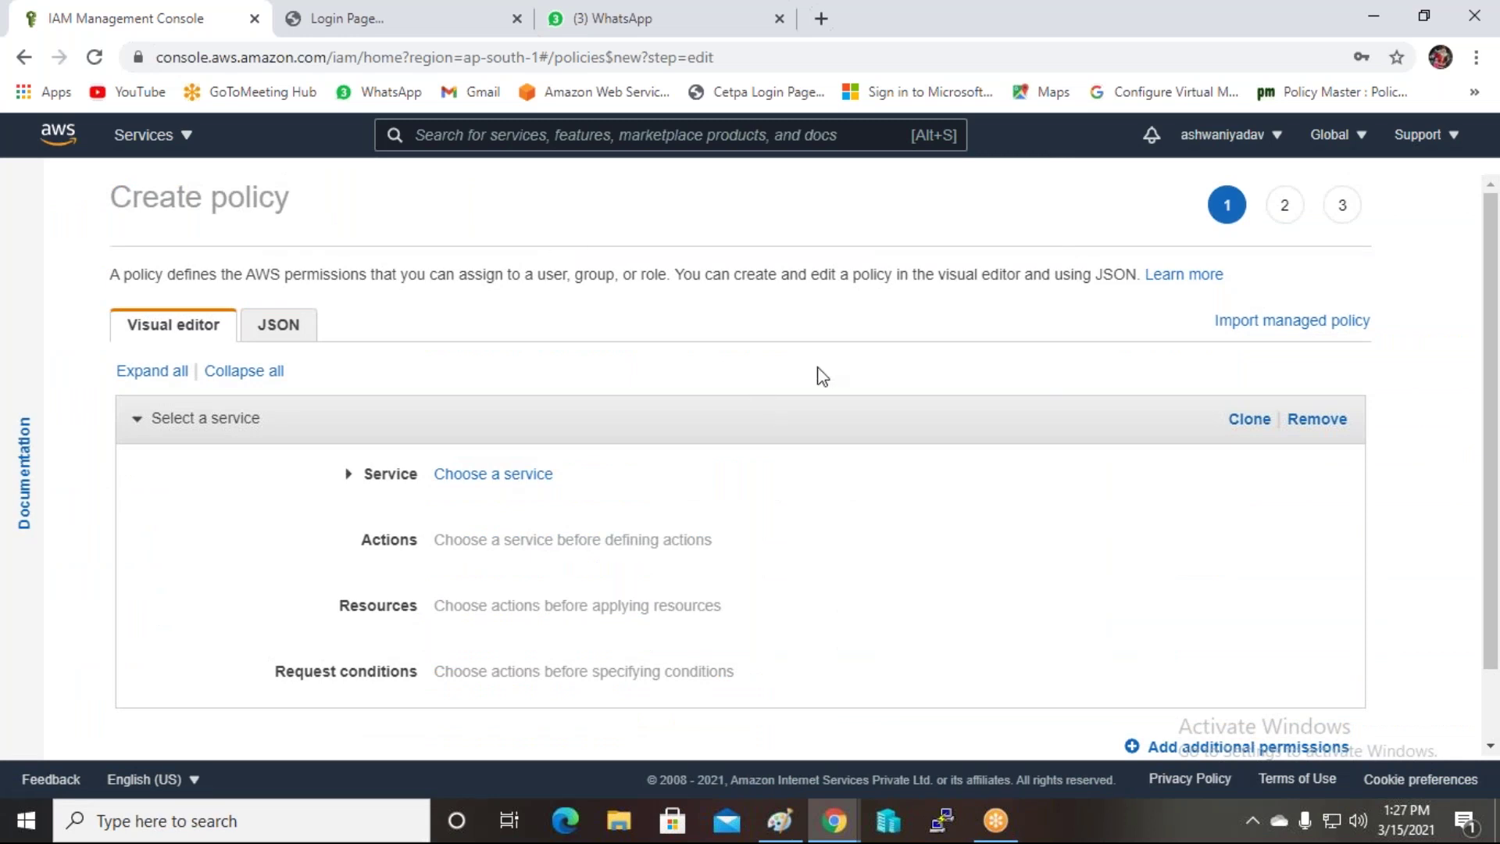
{"action": "scroll", "coordinate": [821, 375], "scroll_direction": "down", "scroll_amount": 1}
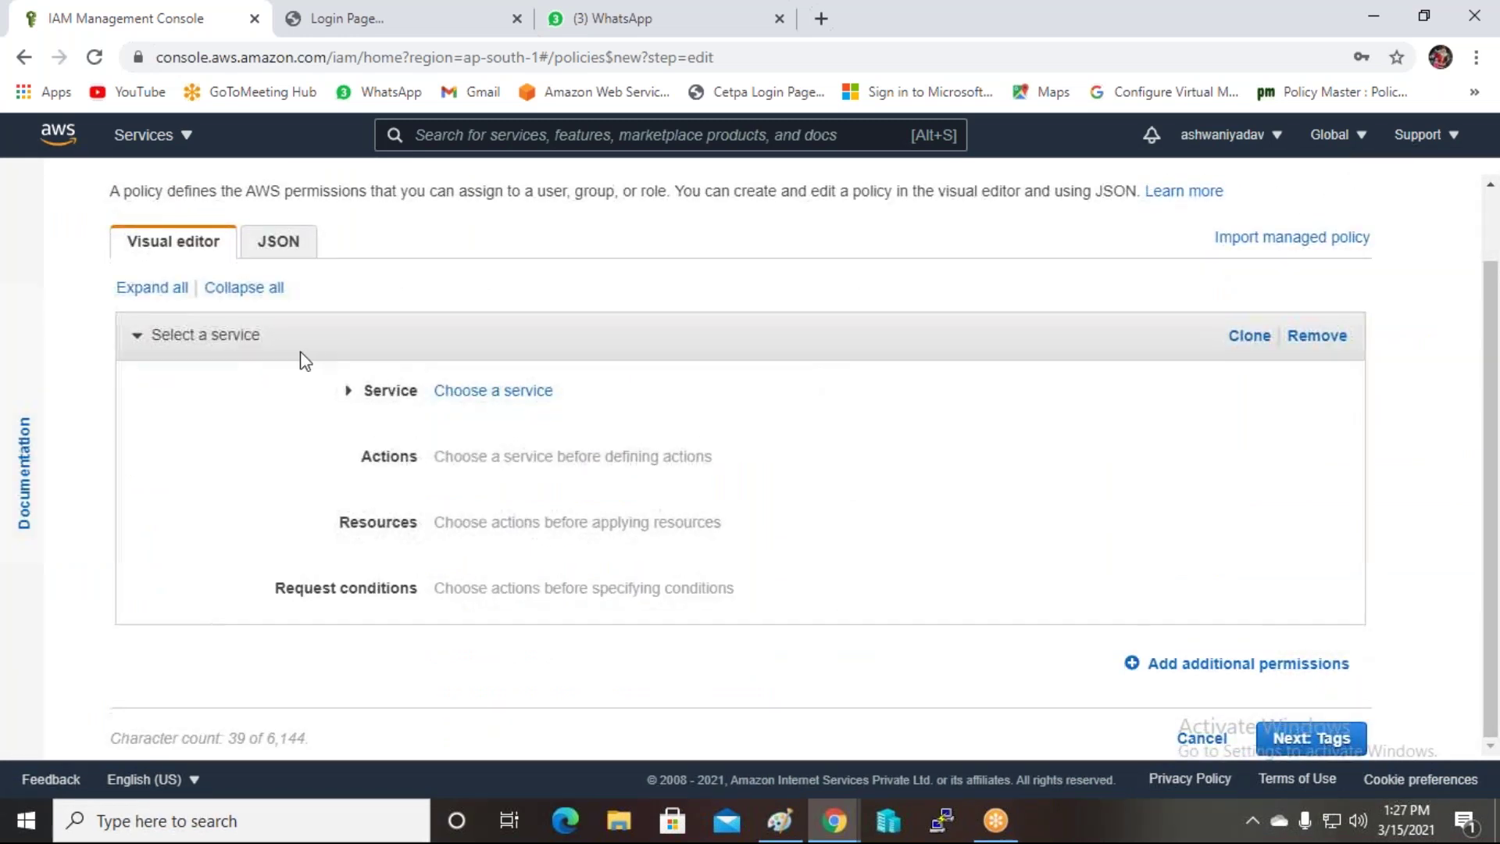
{"action": "left_click", "coordinate": [470, 391]}
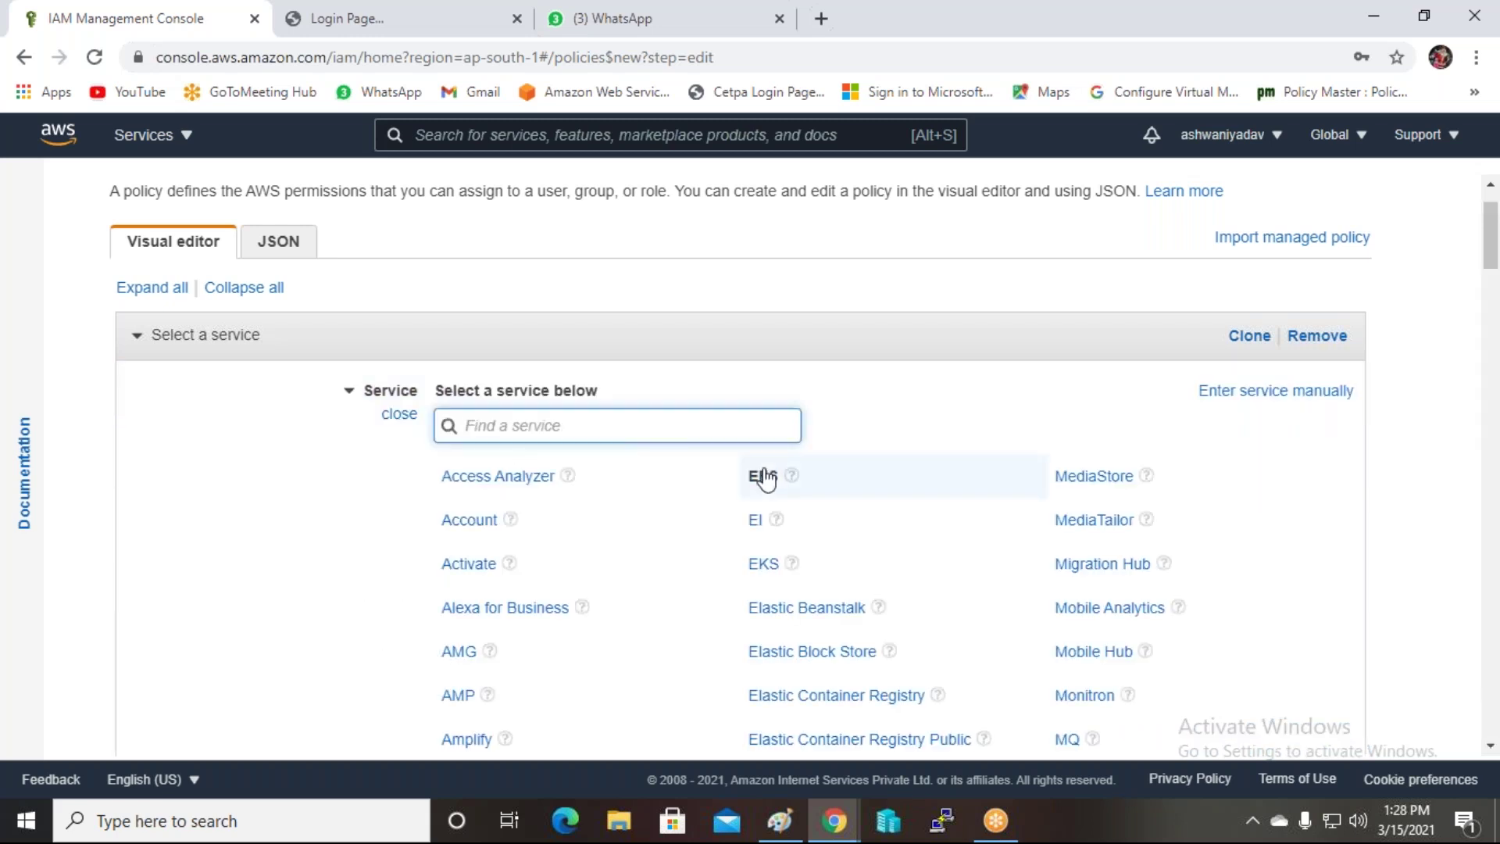
{"action": "scroll", "coordinate": [763, 475], "scroll_direction": "down", "scroll_amount": 3}
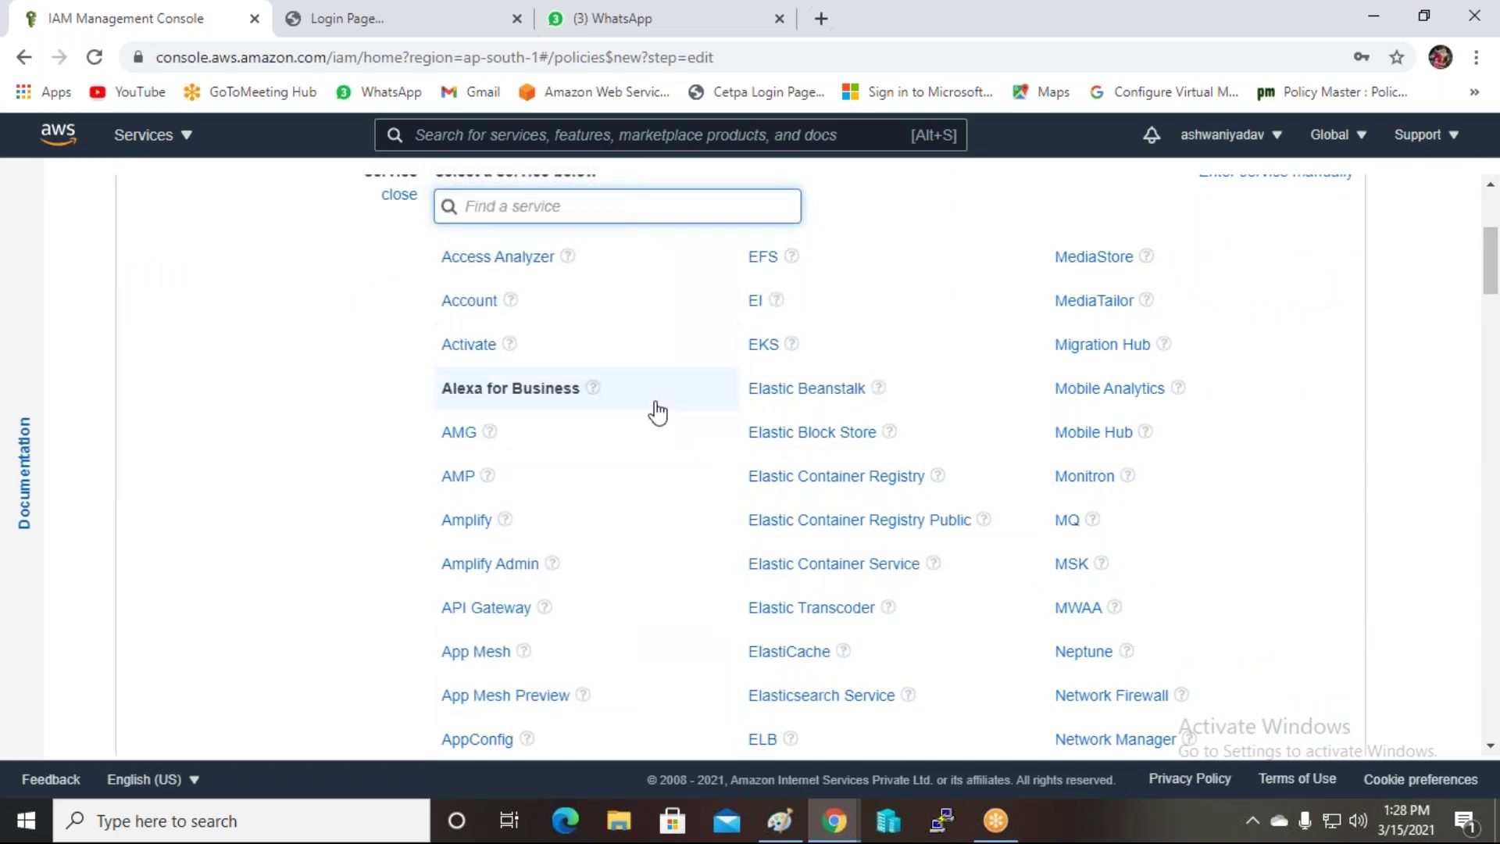
{"action": "scroll", "coordinate": [607, 476], "scroll_direction": "down", "scroll_amount": 4}
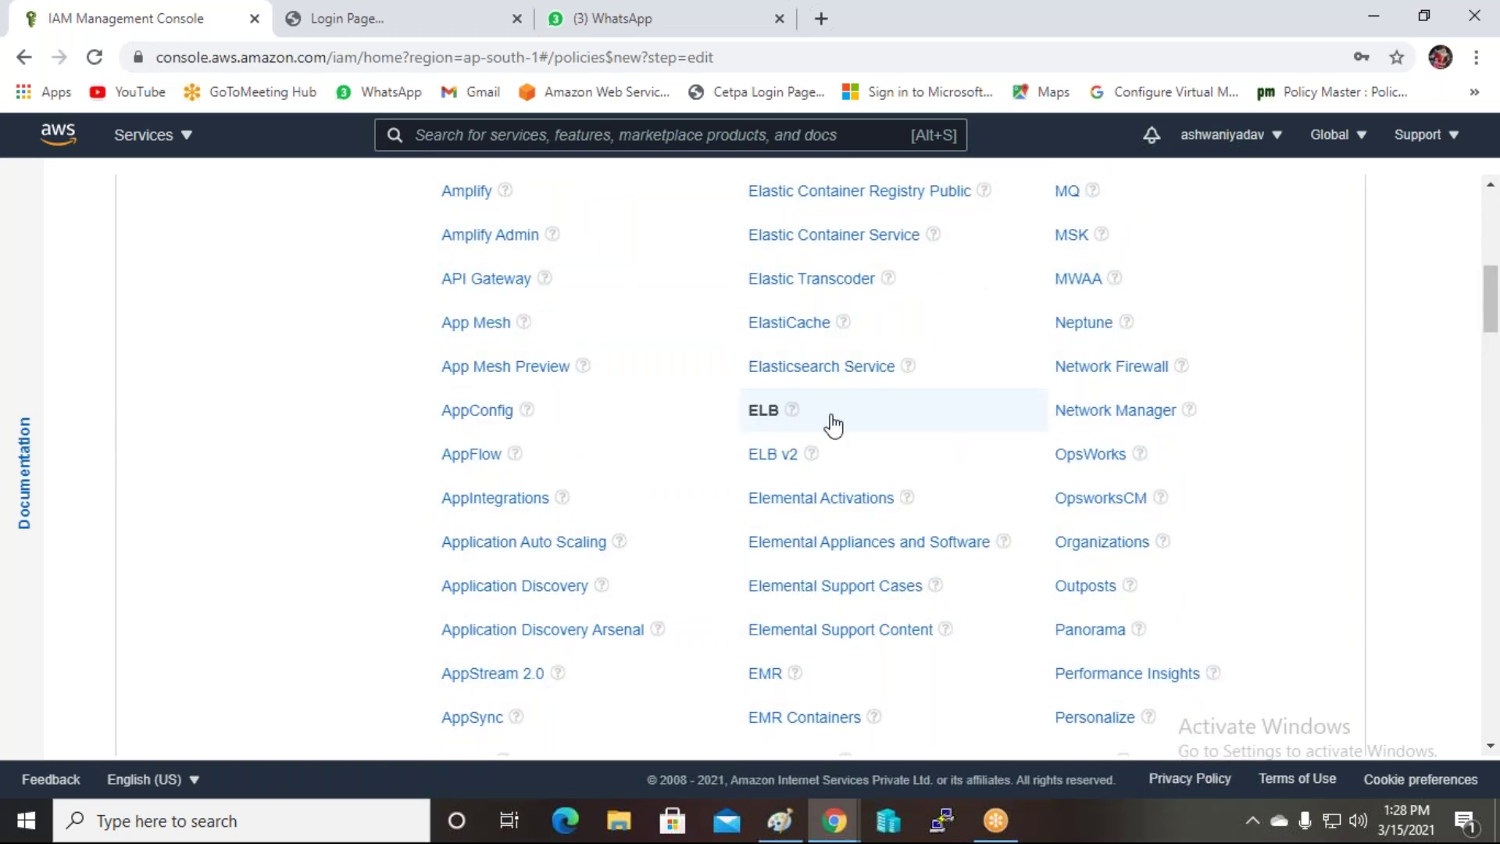
{"action": "scroll", "coordinate": [904, 512], "scroll_direction": "down", "scroll_amount": 3}
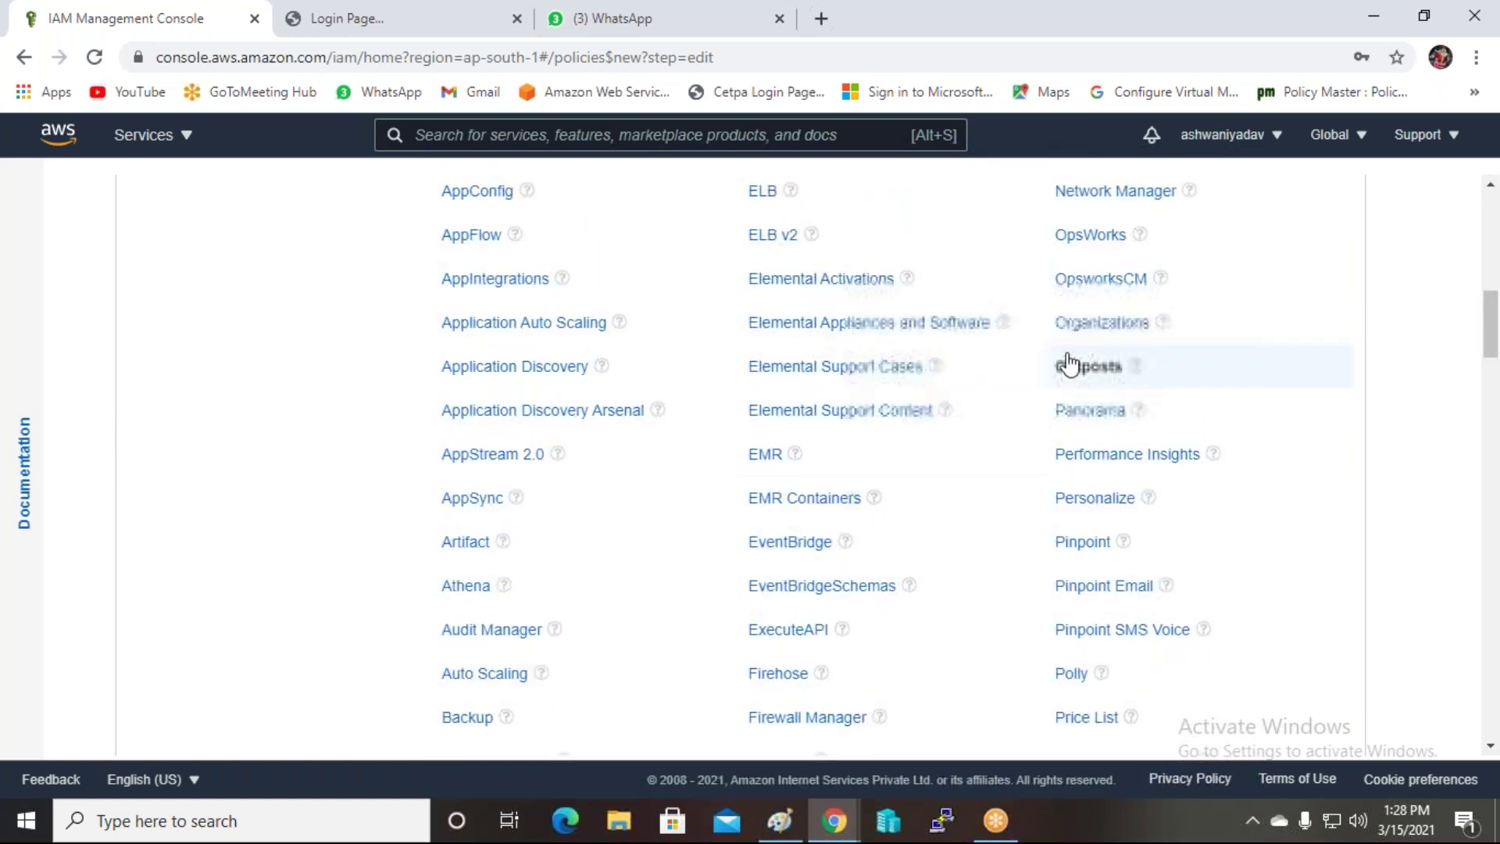
{"action": "scroll", "coordinate": [646, 383], "scroll_direction": "down", "scroll_amount": 11}
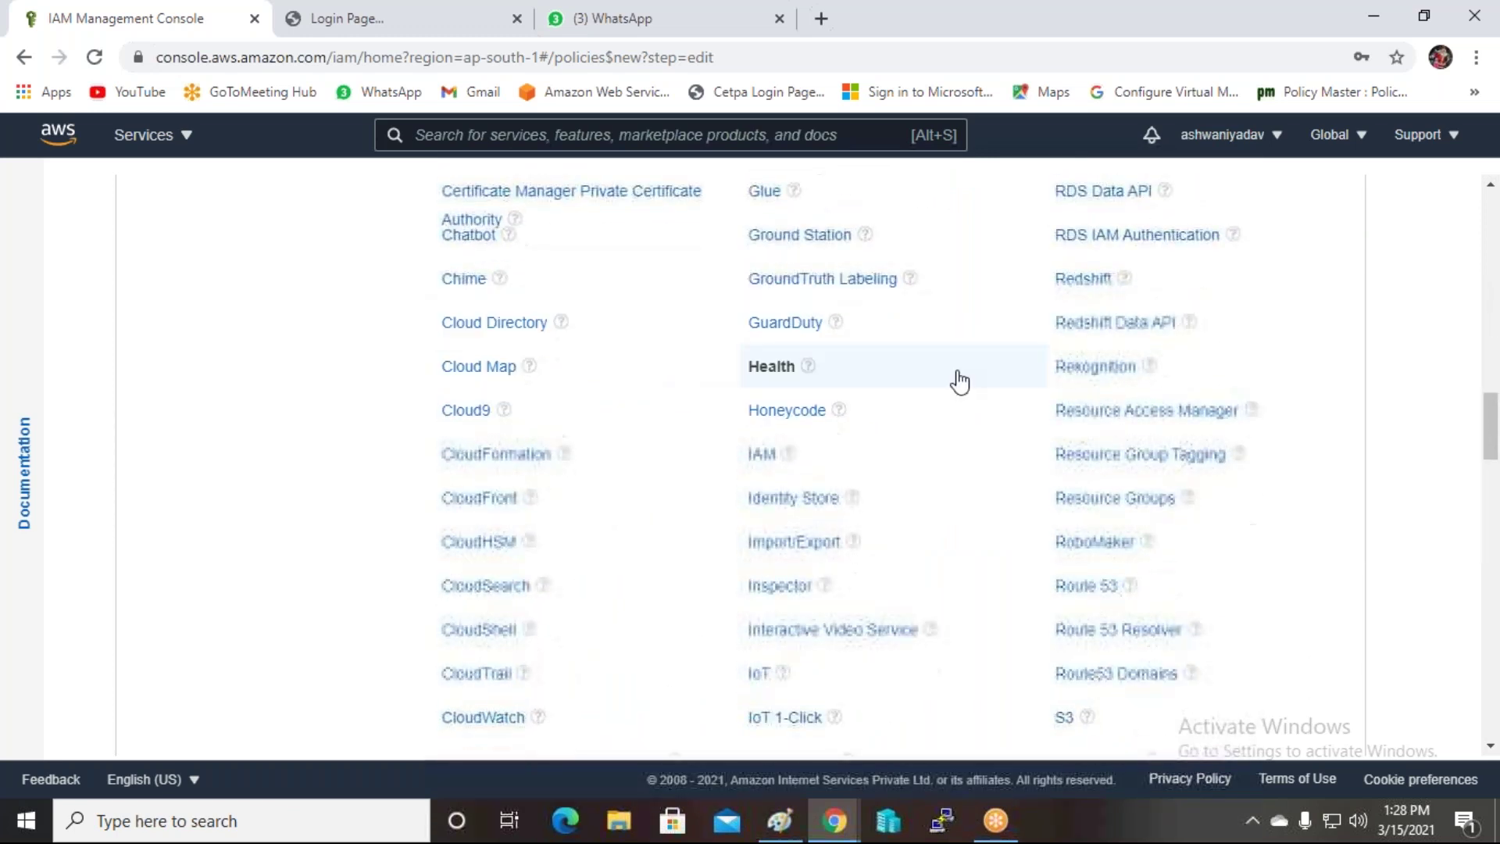
{"action": "scroll", "coordinate": [959, 381], "scroll_direction": "down", "scroll_amount": 5}
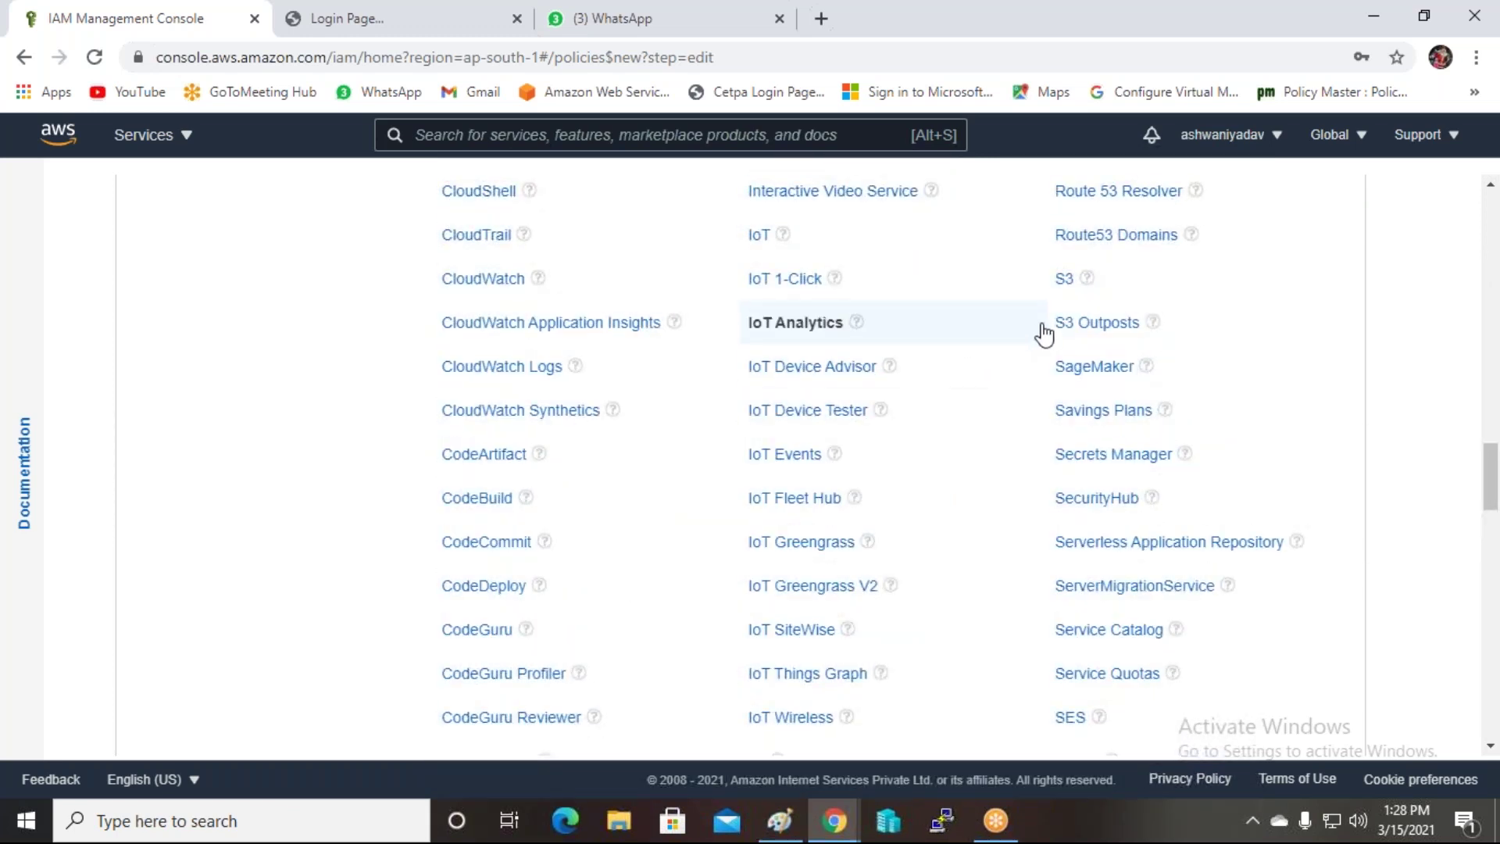
Choose S3 as the policy's service and review its actions expanded by access level, then collapse them
{"action": "left_click", "coordinate": [1064, 279]}
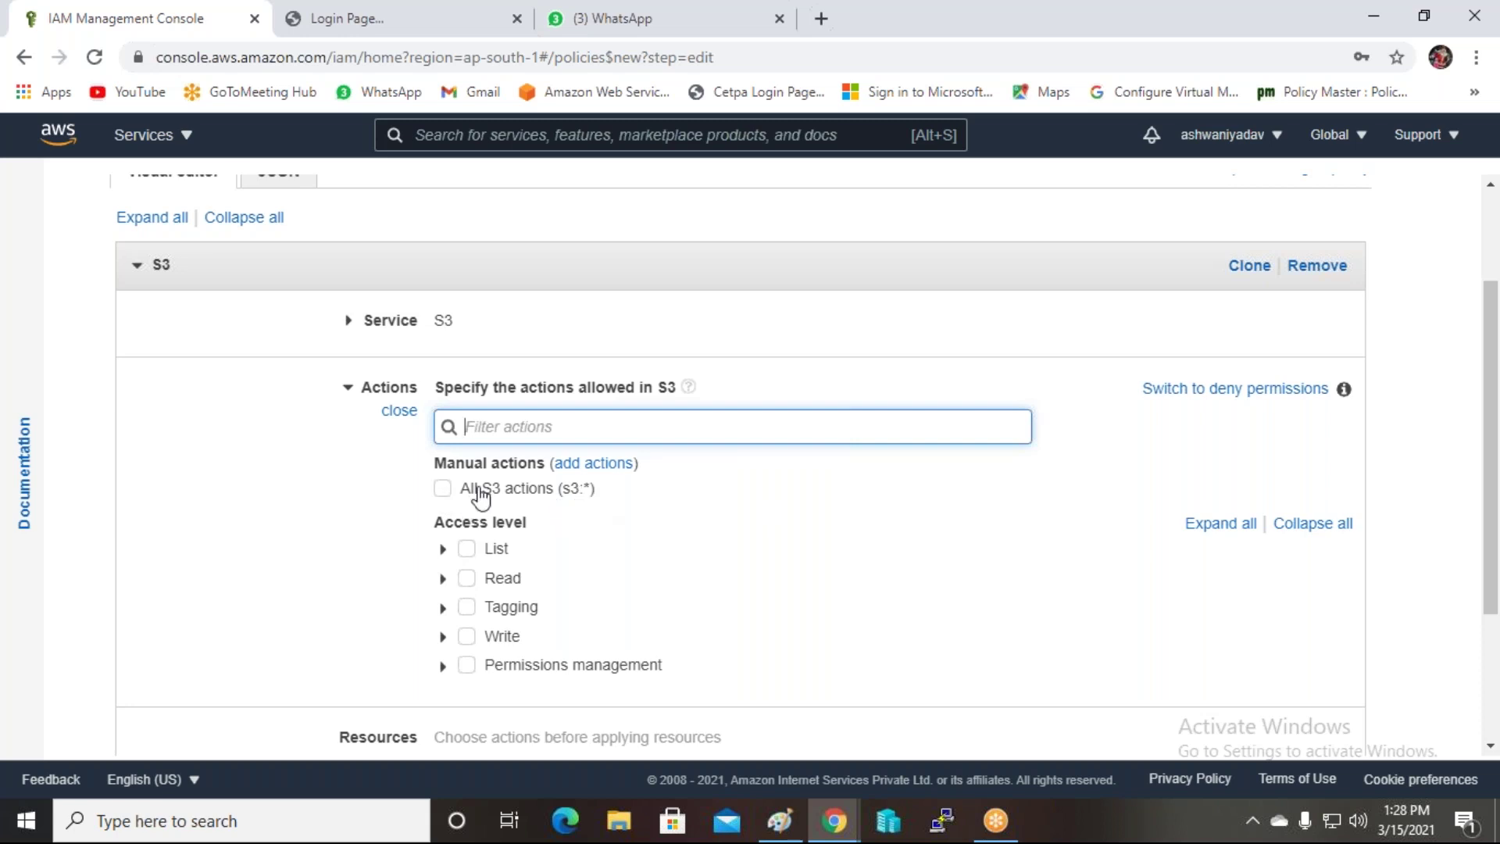
{"action": "scroll", "coordinate": [728, 508], "scroll_direction": "down", "scroll_amount": 1}
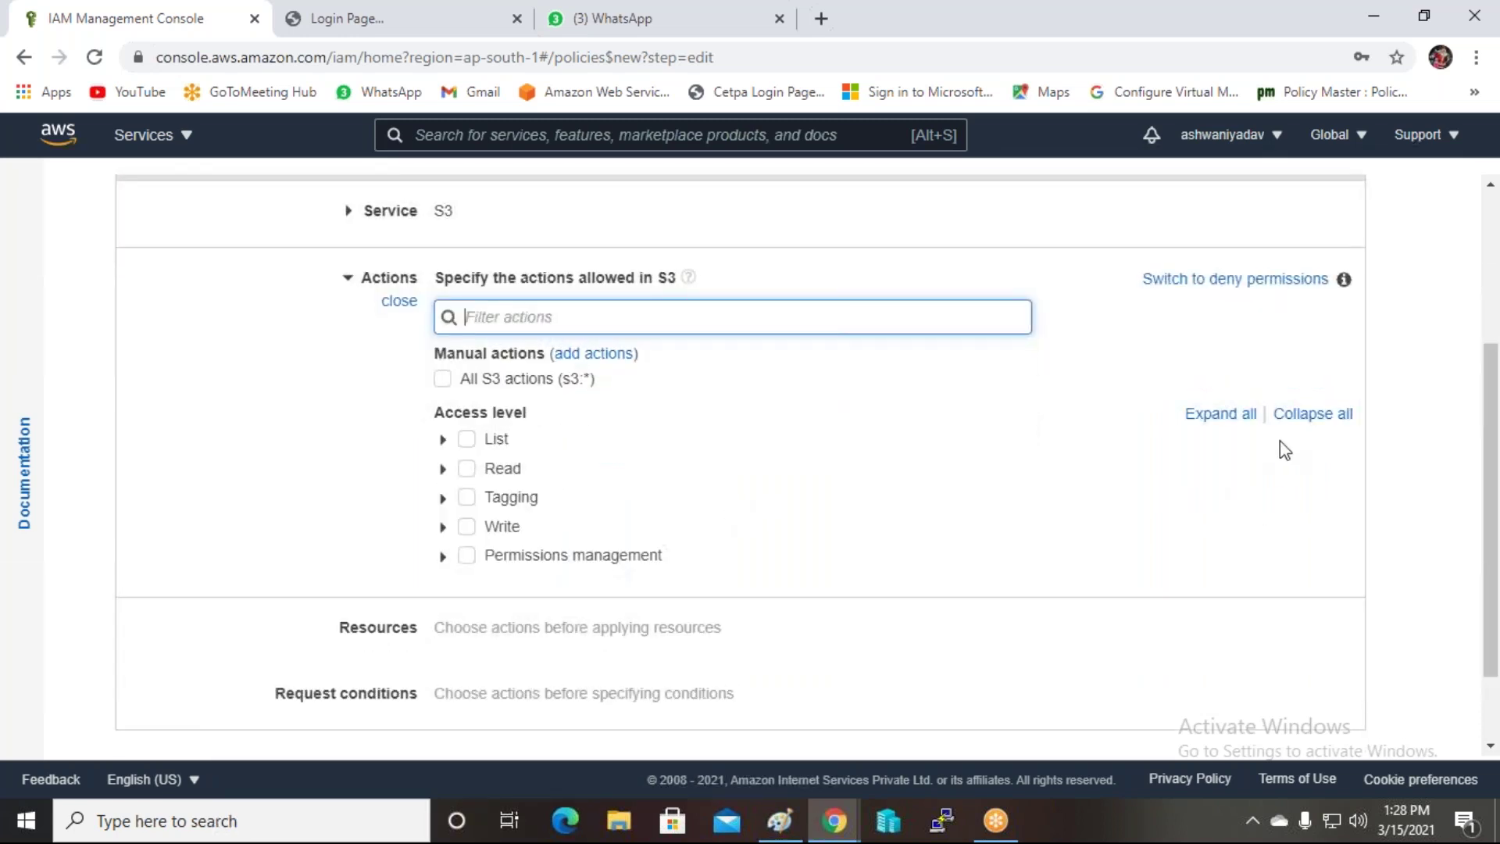
{"action": "left_click", "coordinate": [1231, 423]}
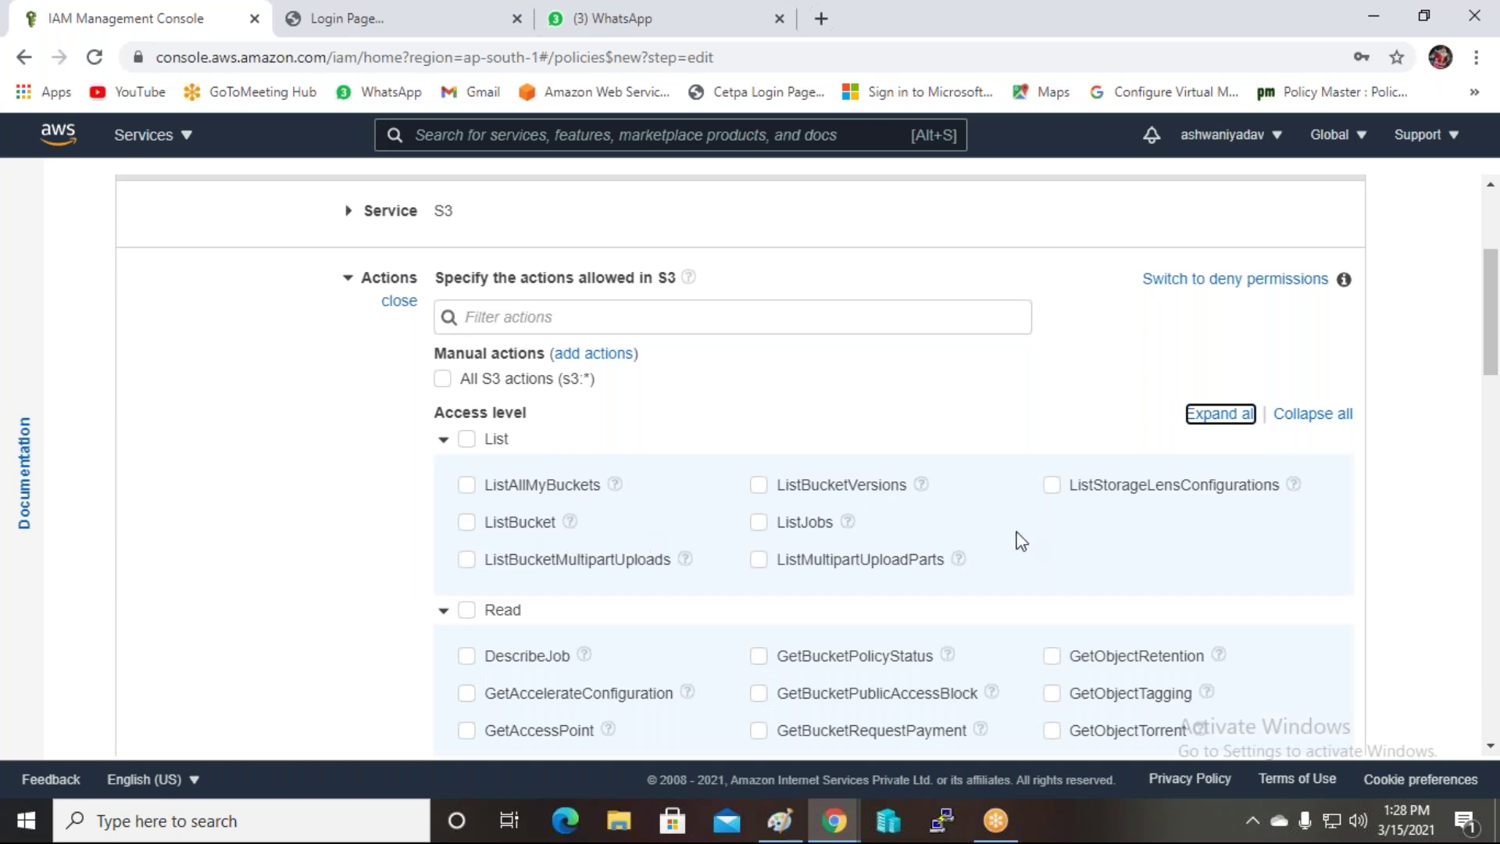
{"action": "scroll", "coordinate": [1020, 539], "scroll_direction": "down", "scroll_amount": 1}
{"action": "scroll", "coordinate": [1020, 539], "scroll_direction": "down", "scroll_amount": 5}
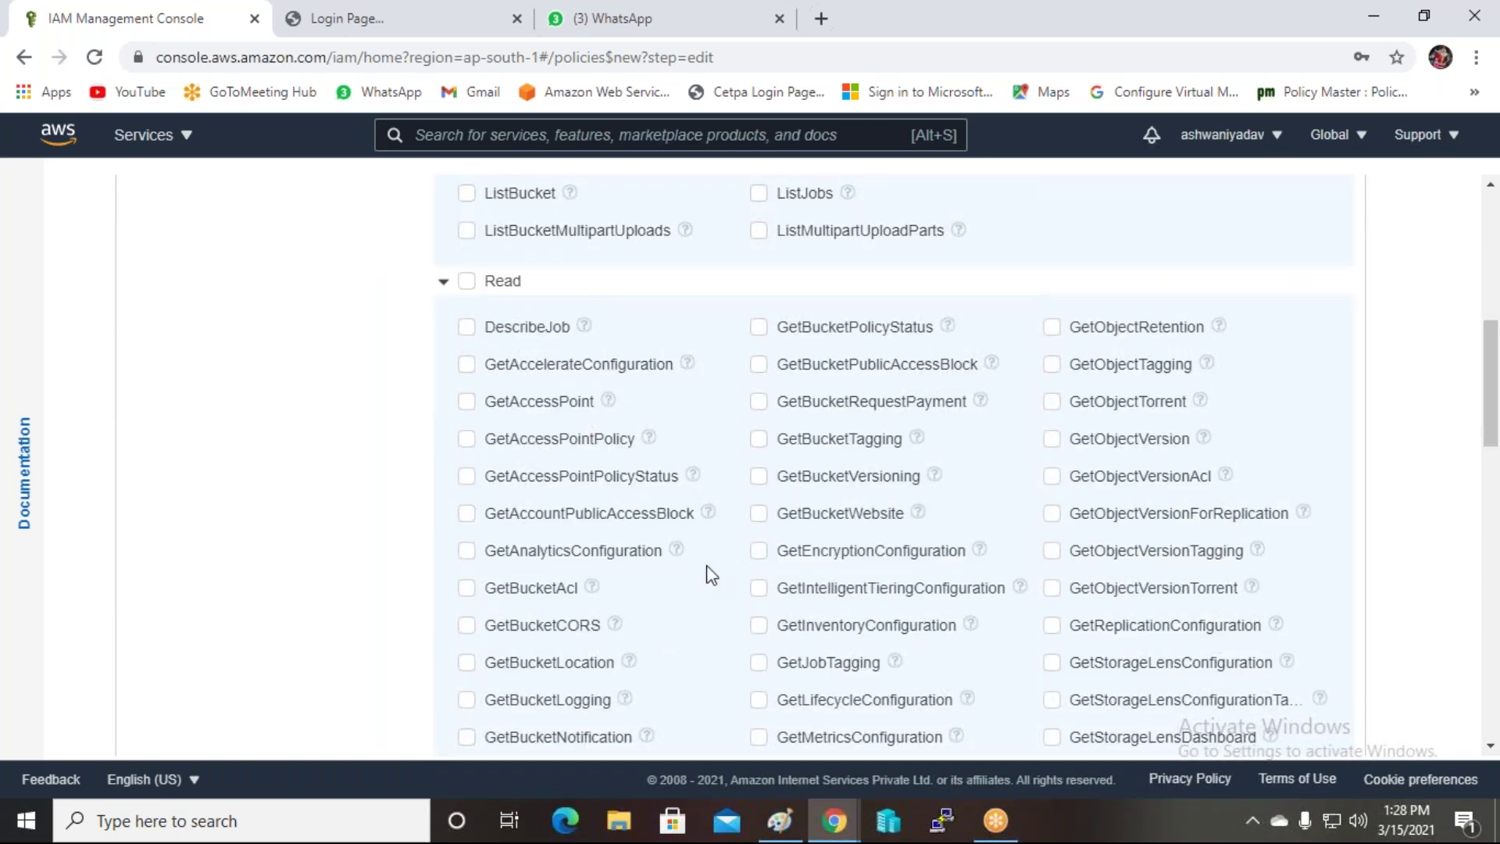
{"action": "scroll", "coordinate": [822, 497], "scroll_direction": "down", "scroll_amount": 9}
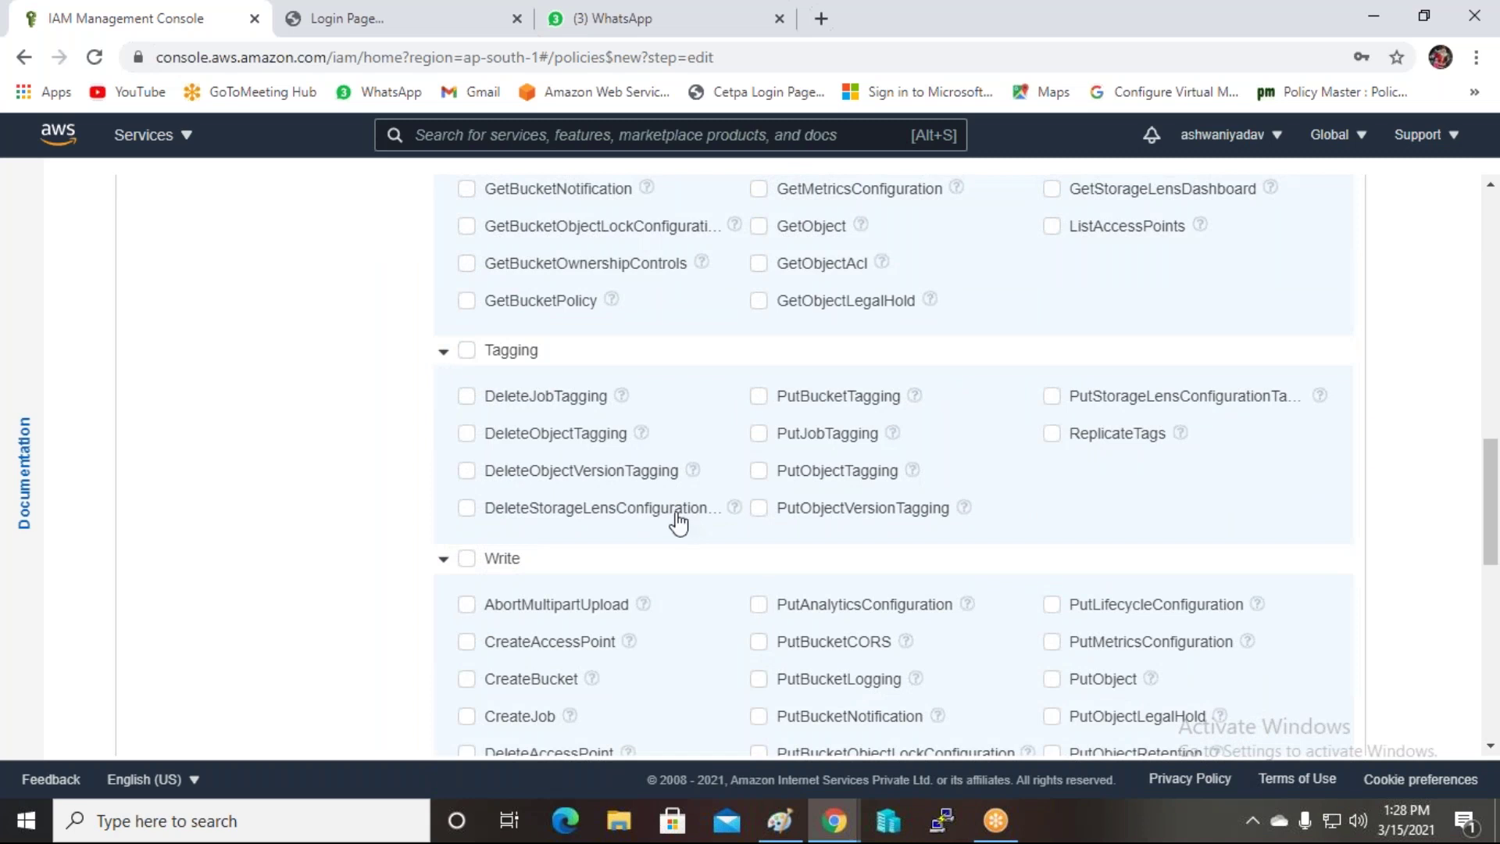
{"action": "scroll", "coordinate": [850, 442], "scroll_direction": "down", "scroll_amount": 4}
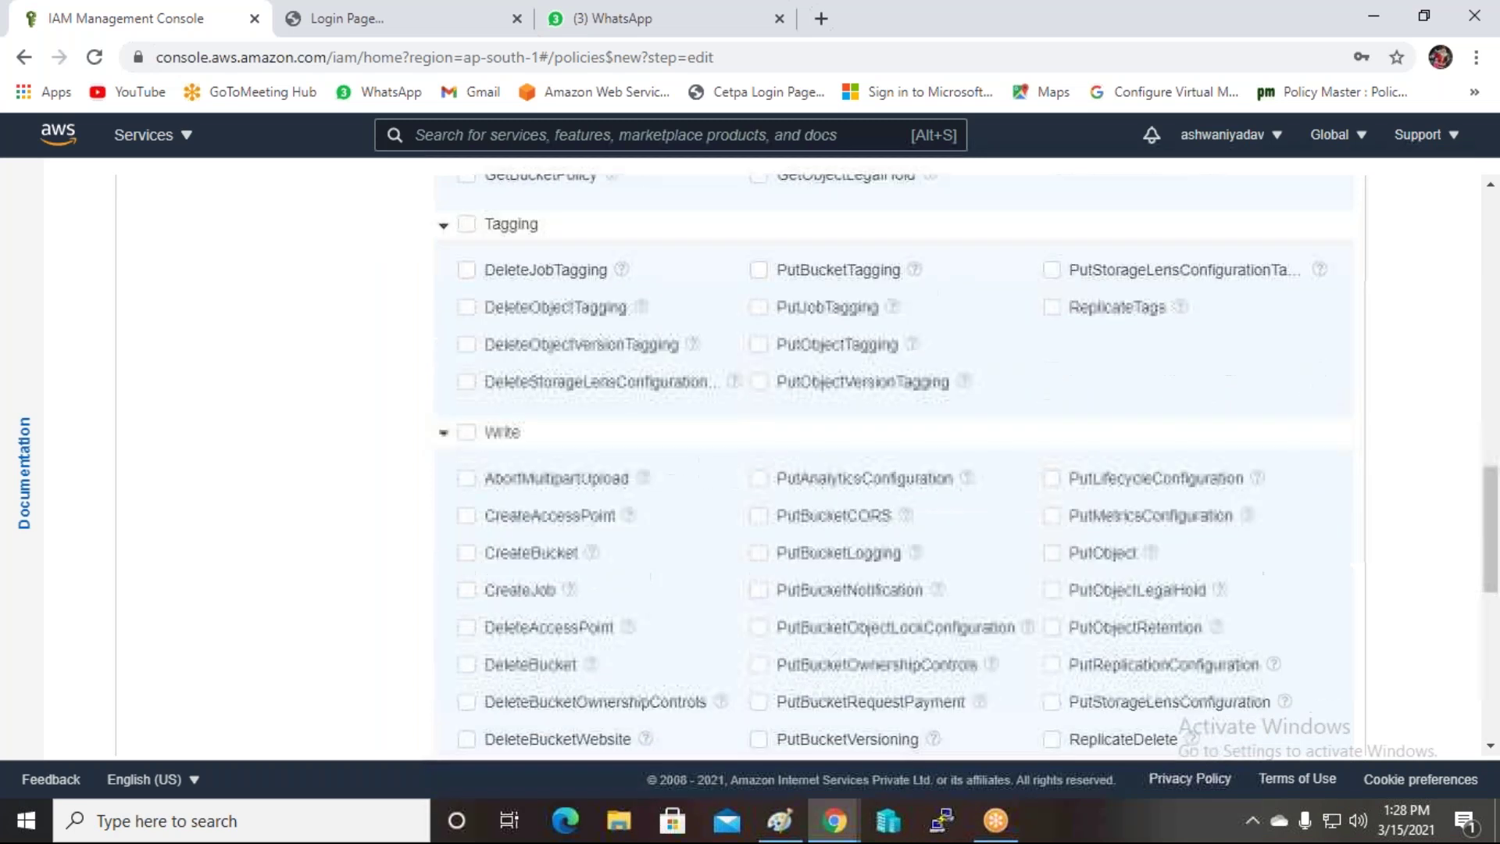
{"action": "scroll", "coordinate": [851, 442], "scroll_direction": "down", "scroll_amount": 4}
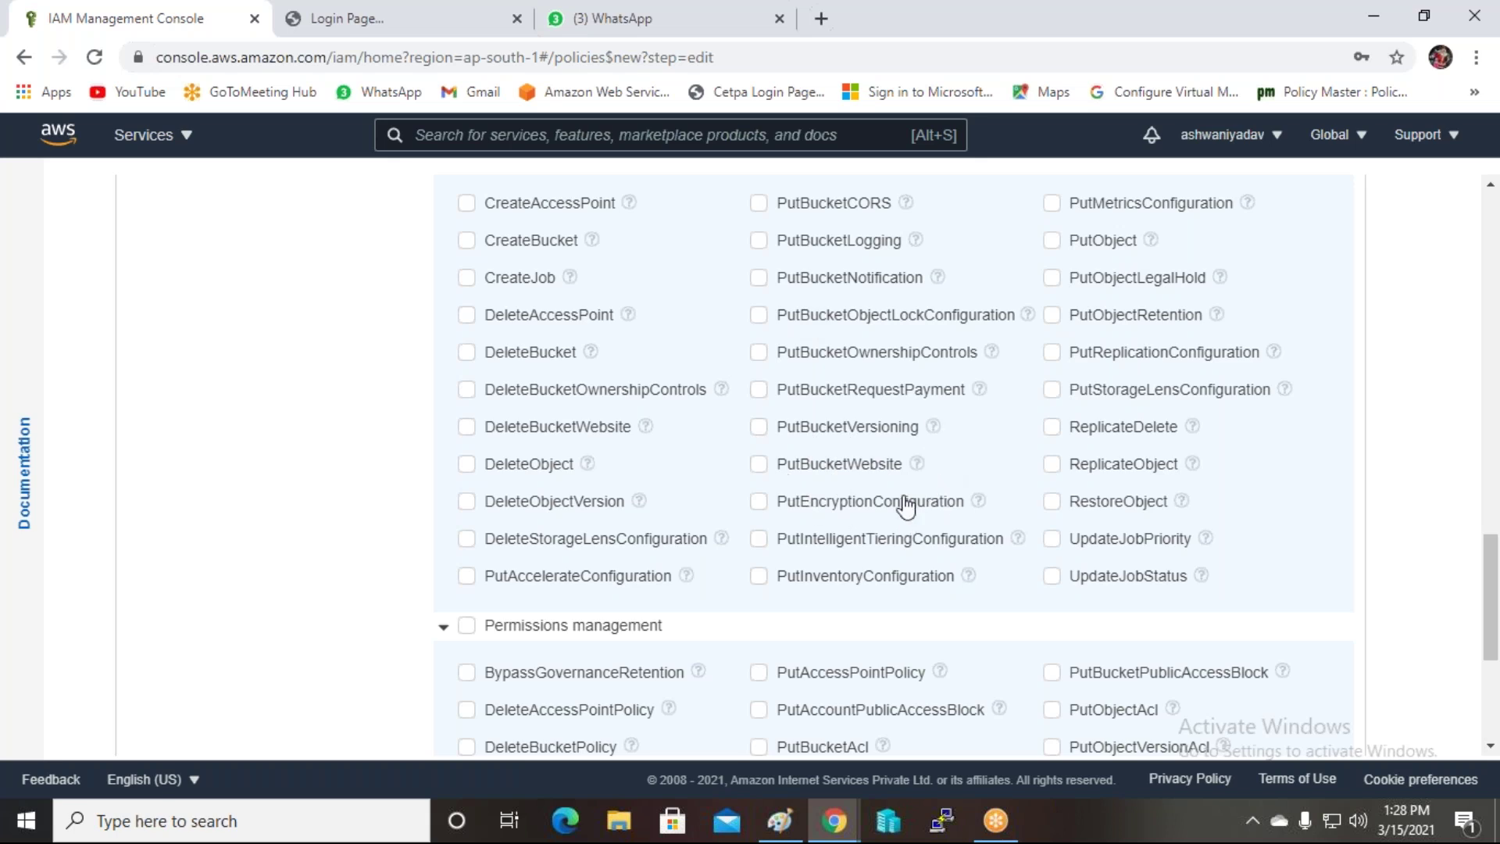
{"action": "scroll", "coordinate": [903, 508], "scroll_direction": "down", "scroll_amount": 5}
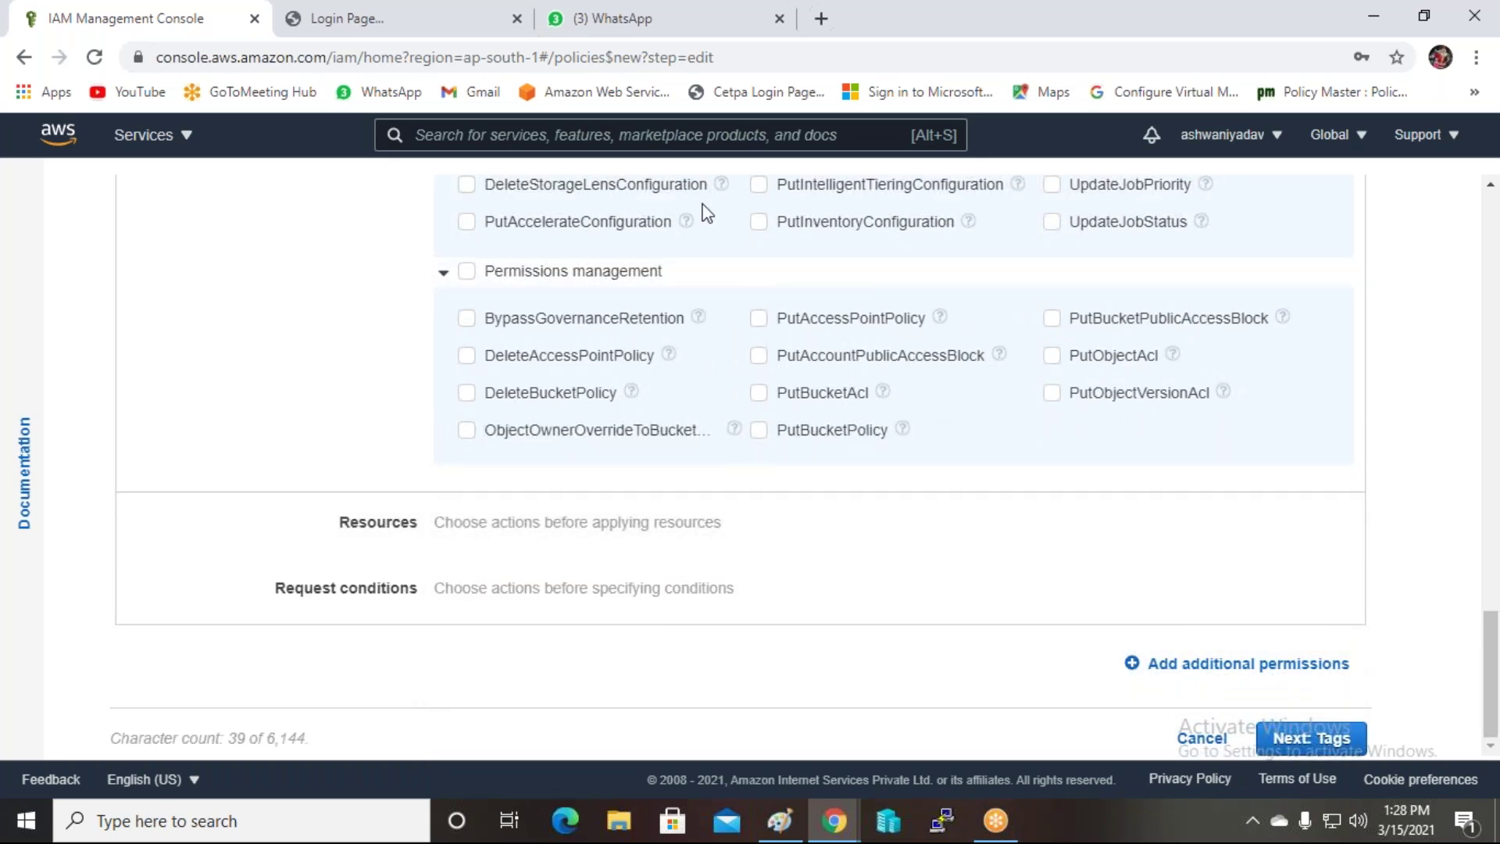
{"action": "scroll", "coordinate": [739, 278], "scroll_direction": "up", "scroll_amount": 15}
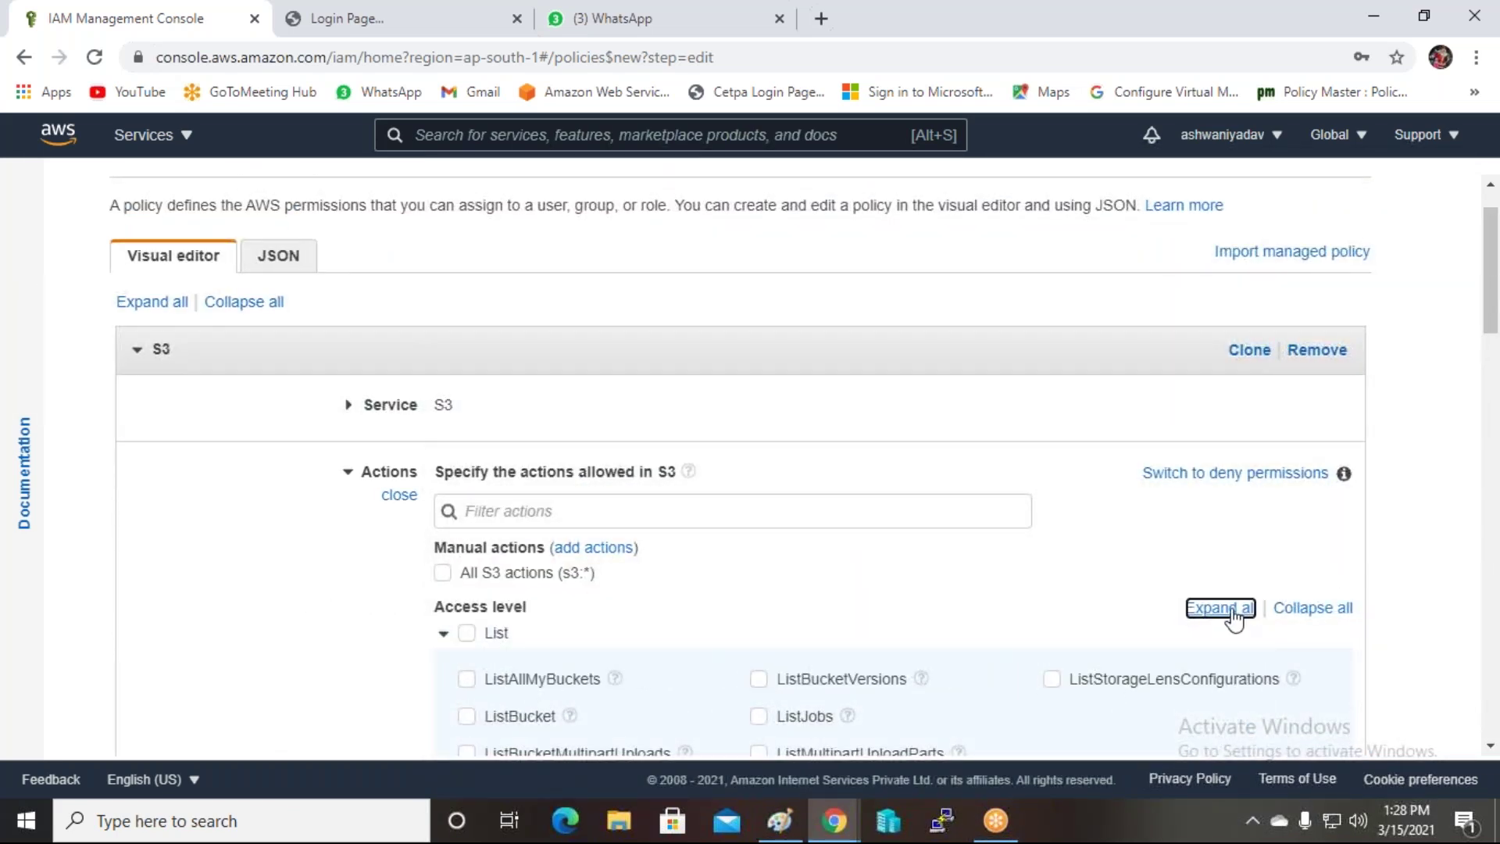
{"action": "left_click", "coordinate": [1307, 609]}
{"action": "scroll", "coordinate": [1024, 574], "scroll_direction": "down", "scroll_amount": 3}
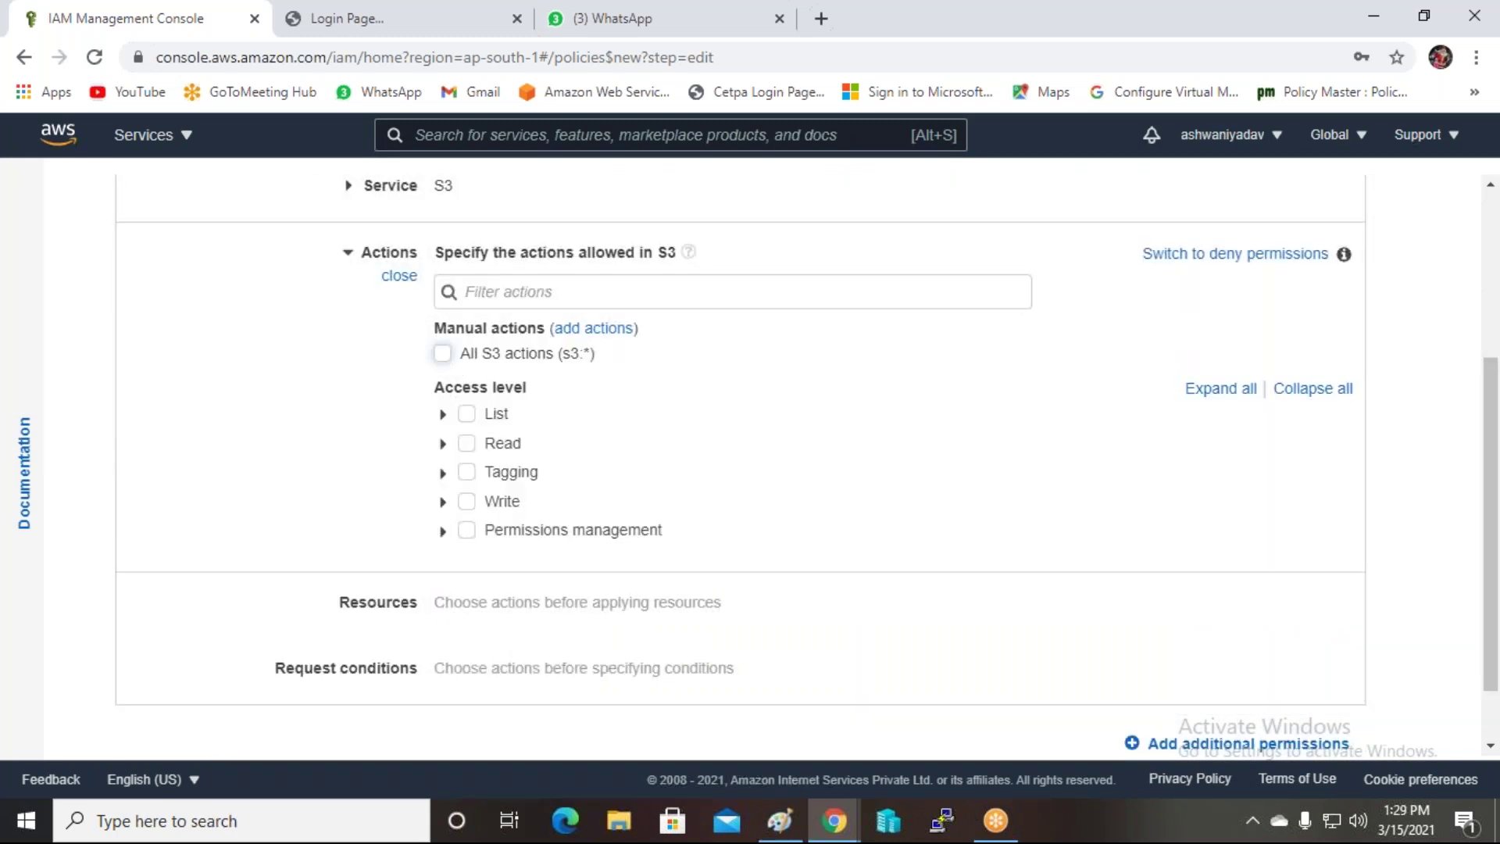
Allow all S3 actions (s3:*) on All resources
{"action": "left_click", "coordinate": [443, 353]}
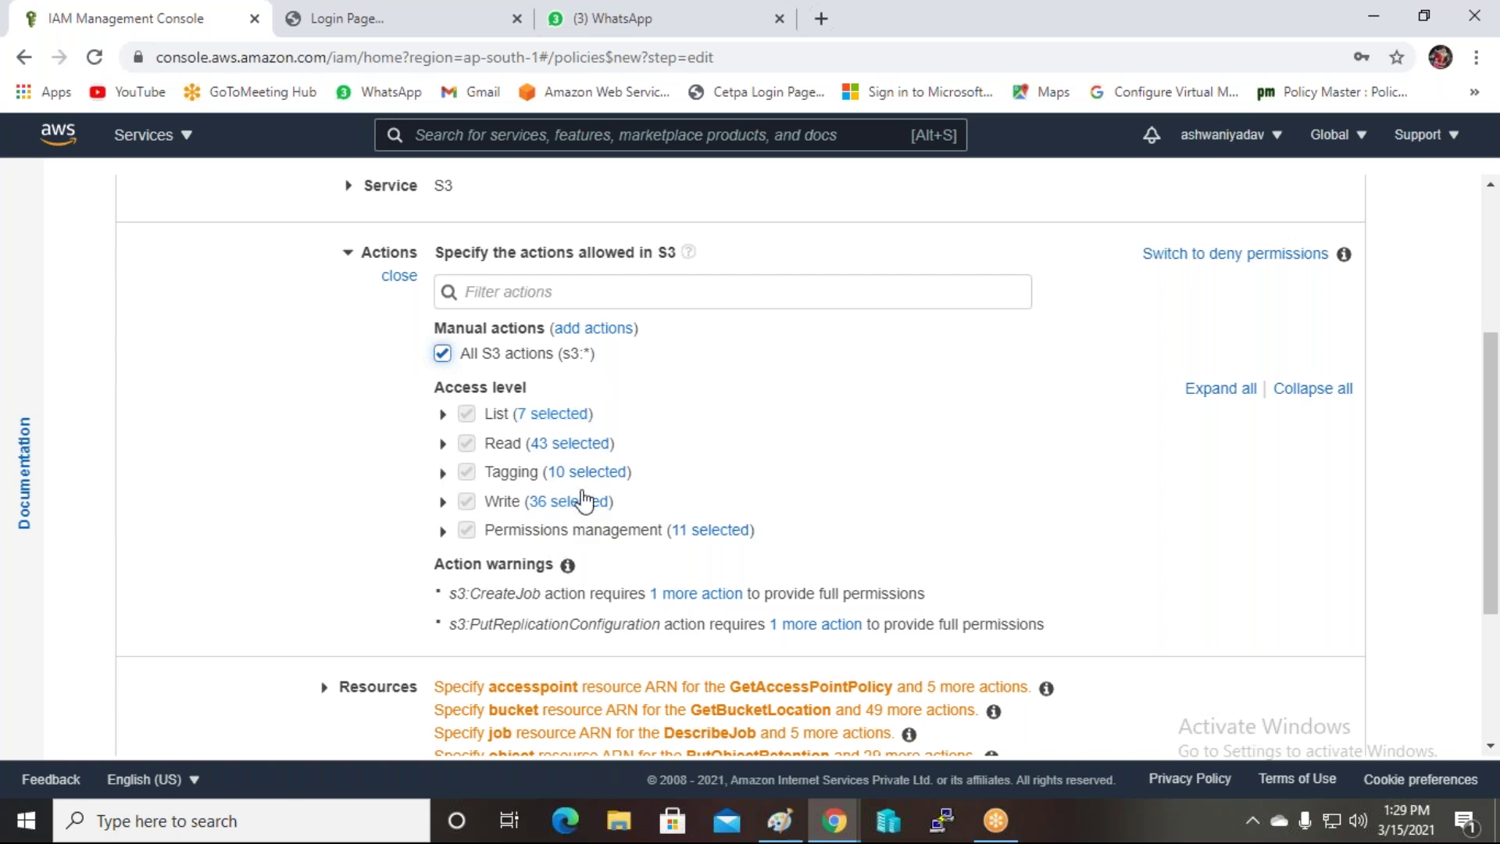
{"action": "scroll", "coordinate": [777, 495], "scroll_direction": "down", "scroll_amount": 3}
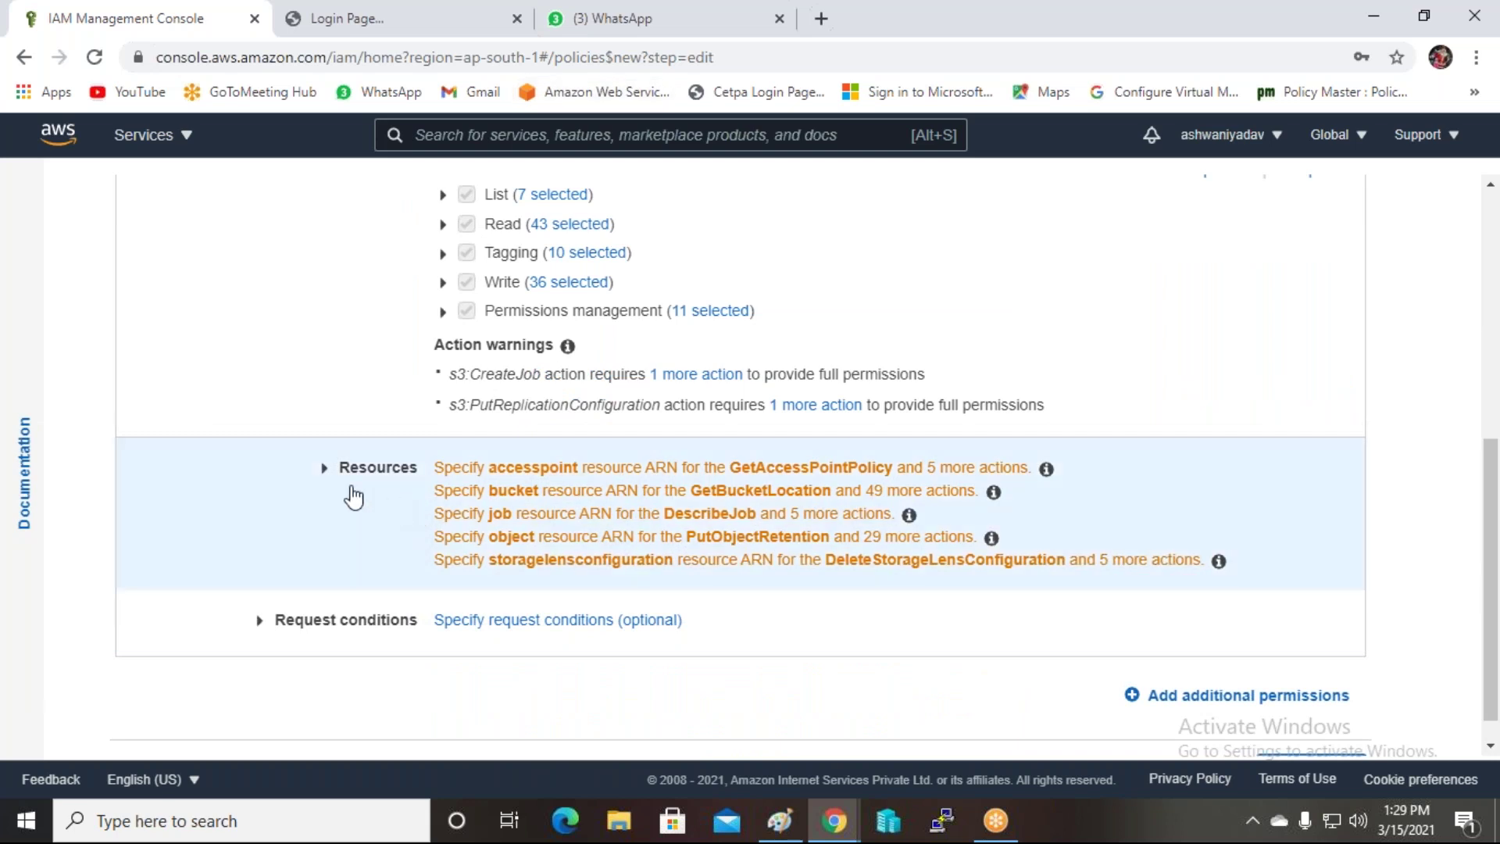
{"action": "left_click", "coordinate": [321, 472]}
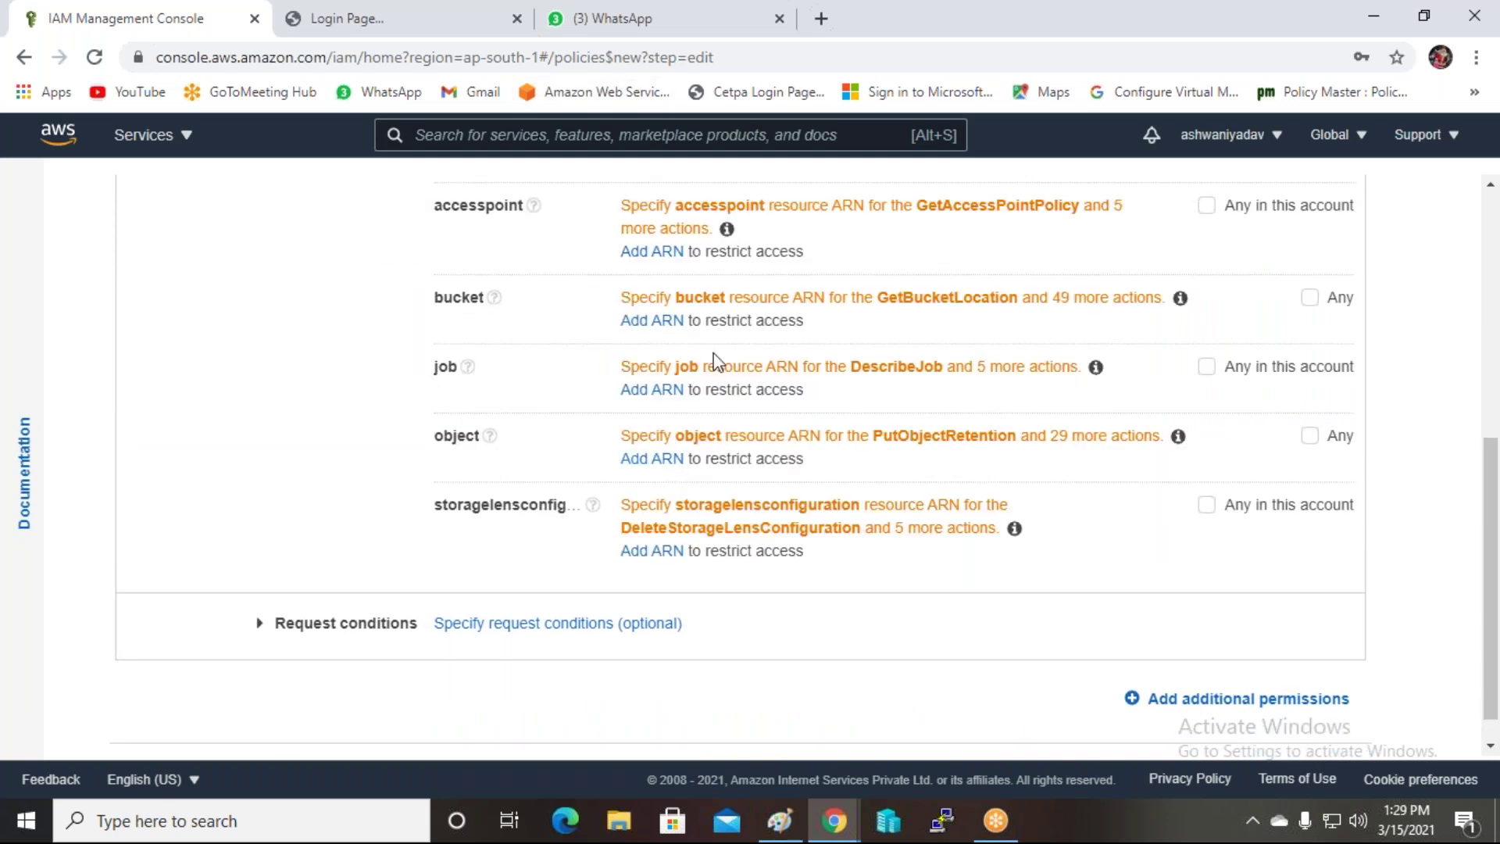
{"action": "scroll", "coordinate": [824, 358], "scroll_direction": "up", "scroll_amount": 4}
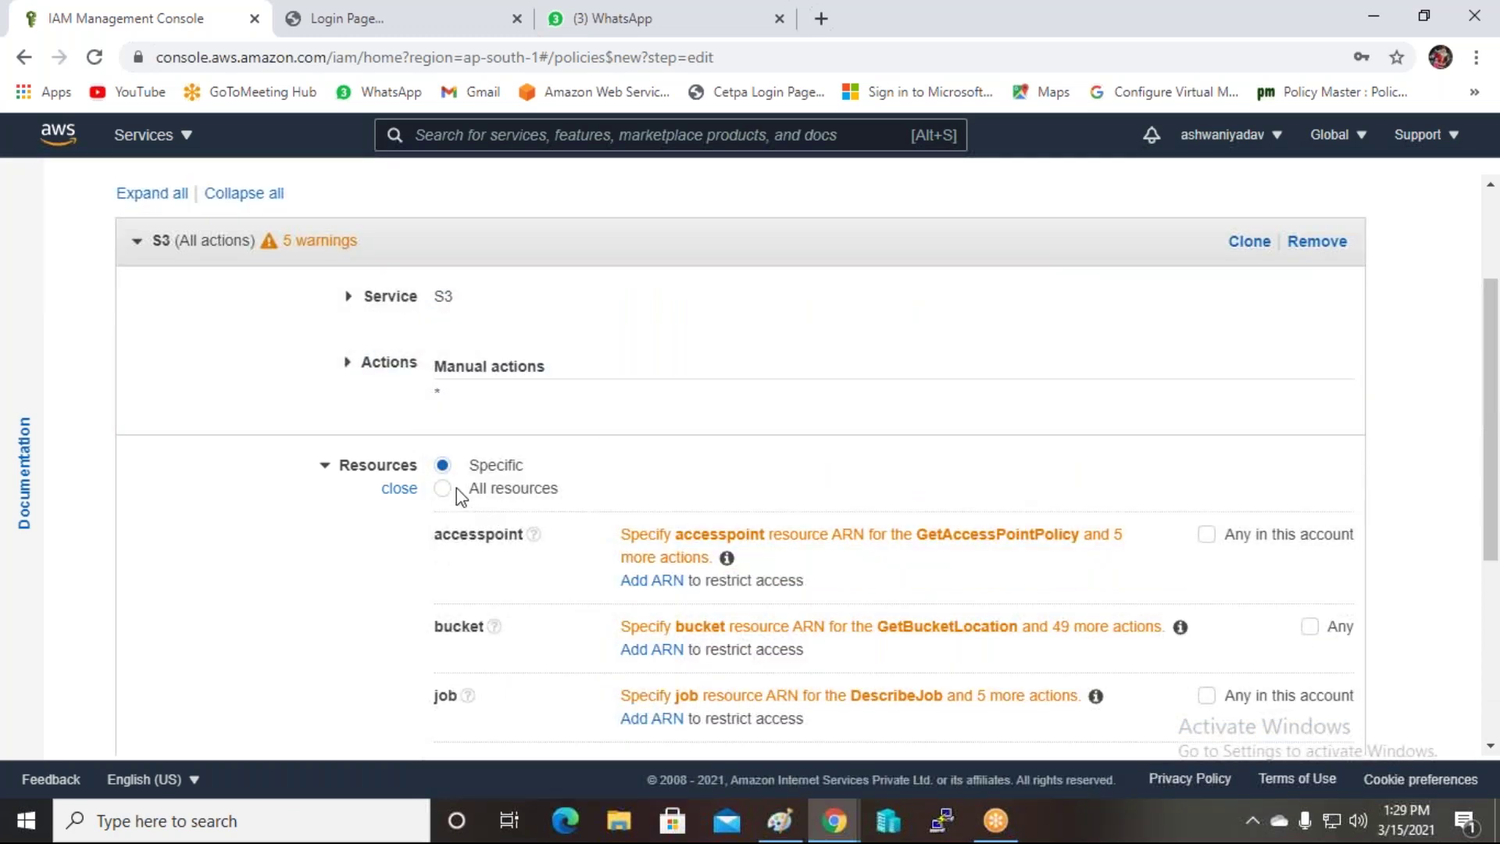
{"action": "left_click", "coordinate": [442, 490]}
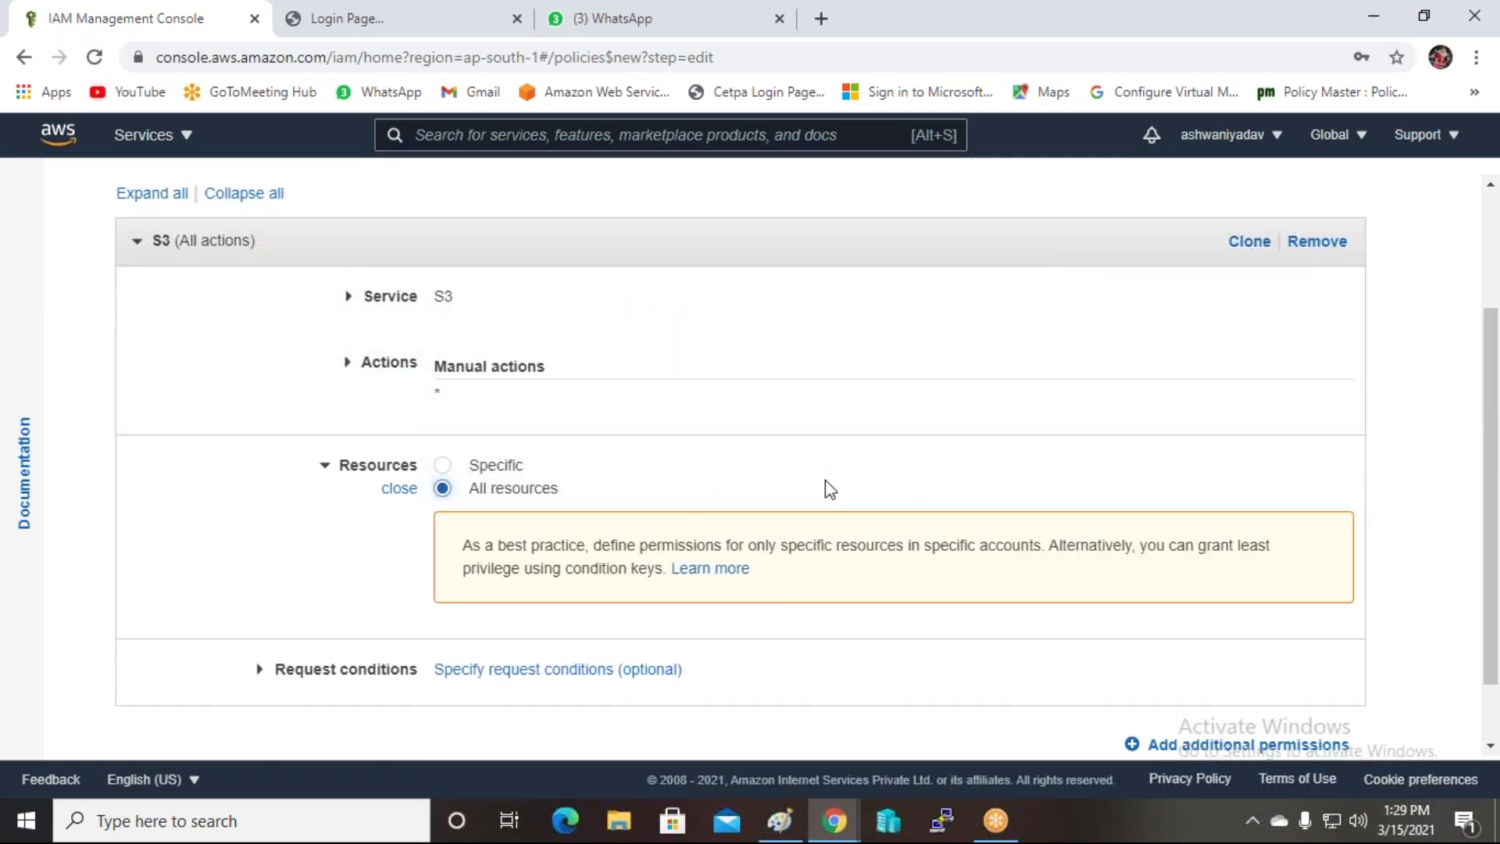
{"action": "scroll", "coordinate": [825, 480], "scroll_direction": "down", "scroll_amount": 1}
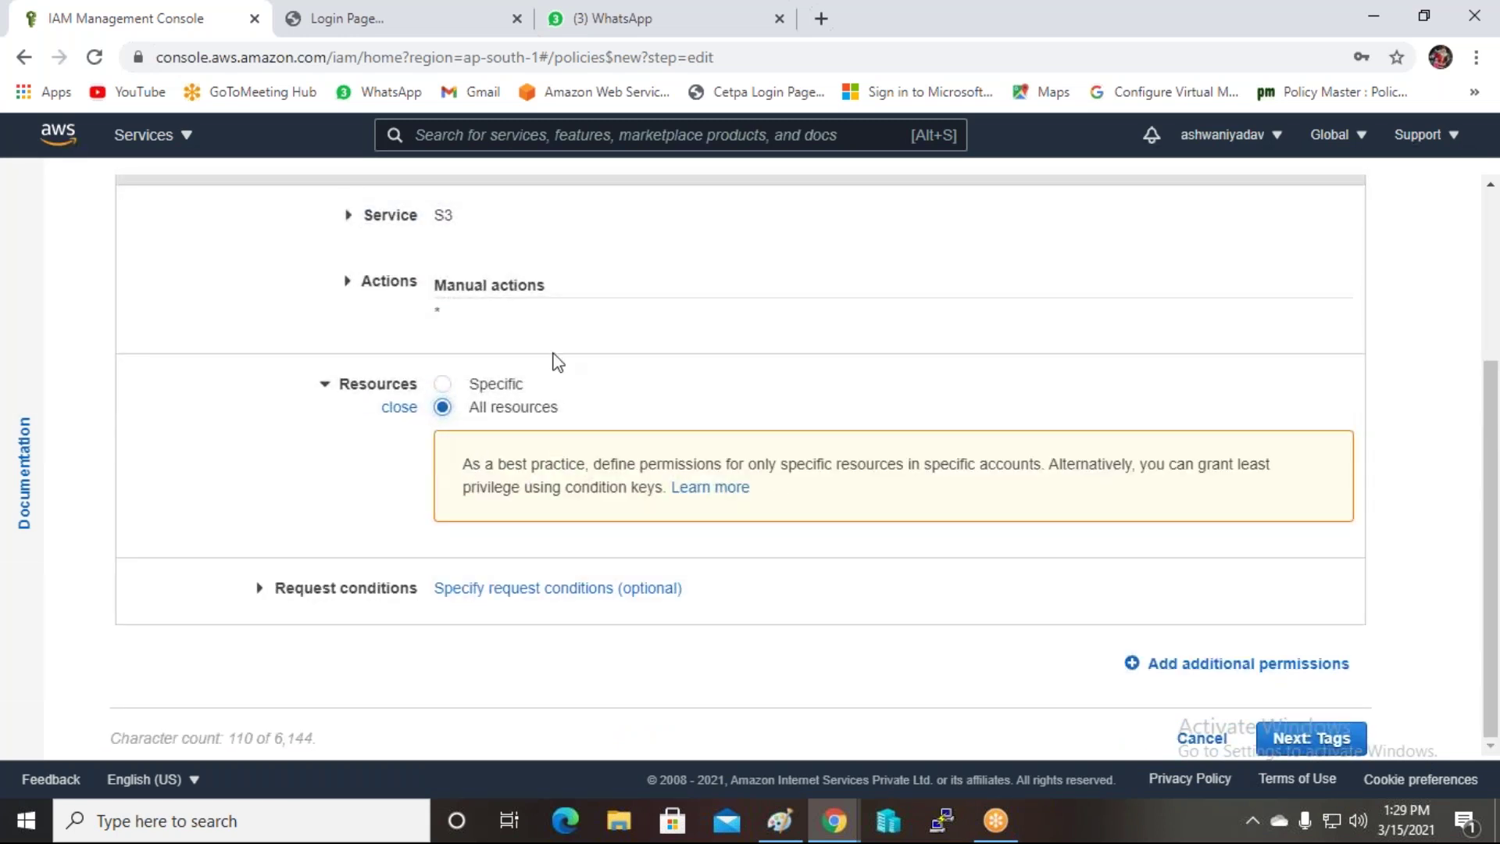
{"action": "scroll", "coordinate": [576, 335], "scroll_direction": "up", "scroll_amount": 3}
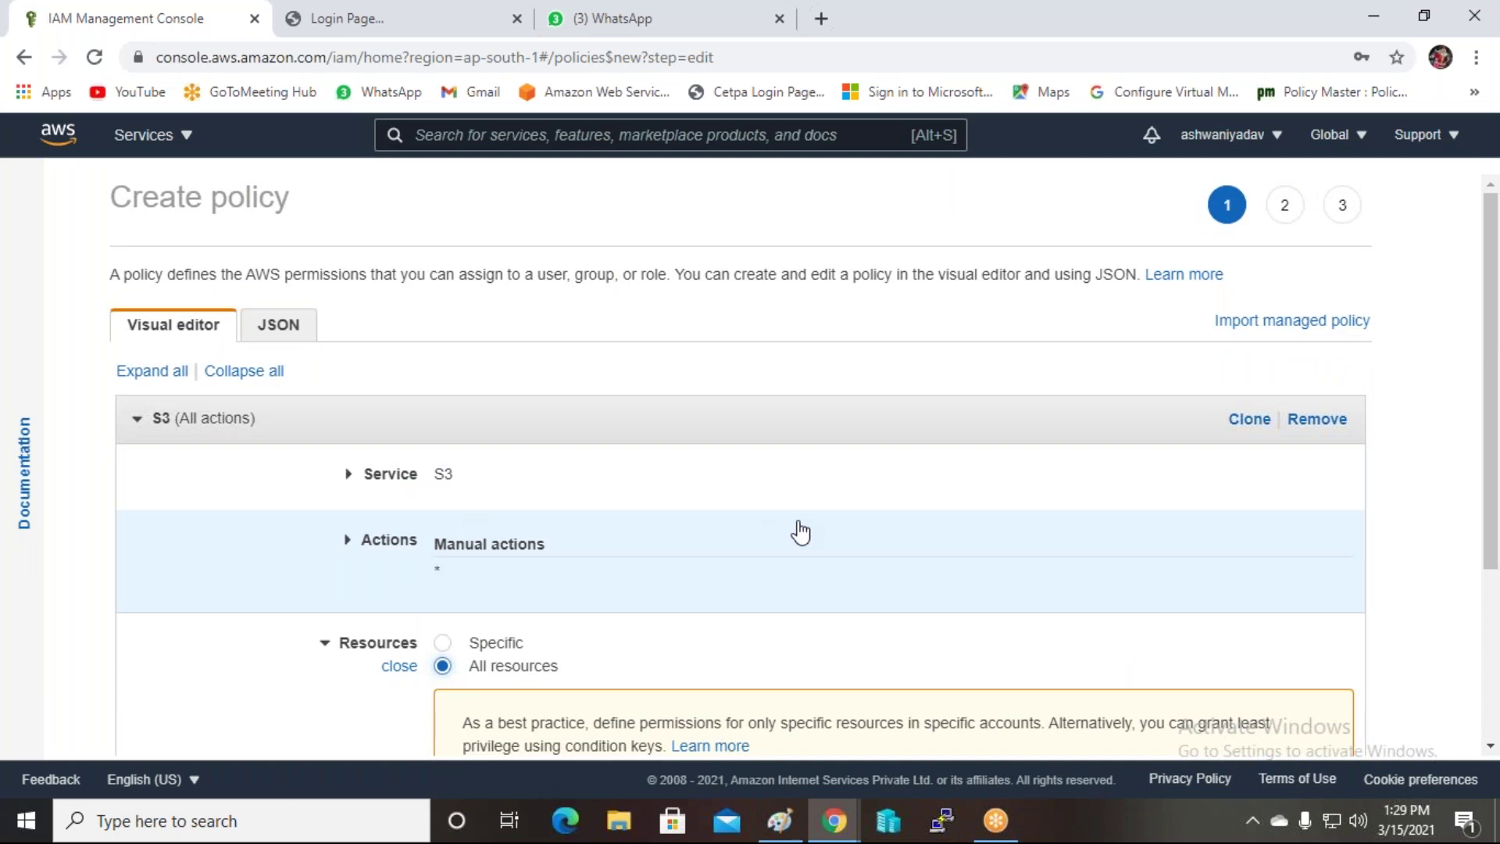
{"action": "scroll", "coordinate": [793, 532], "scroll_direction": "down", "scroll_amount": 3}
Skip tags, name the policy 'Gurmeet-S3-Full-access', and review its S3 Full access summary
{"action": "left_click", "coordinate": [1278, 739]}
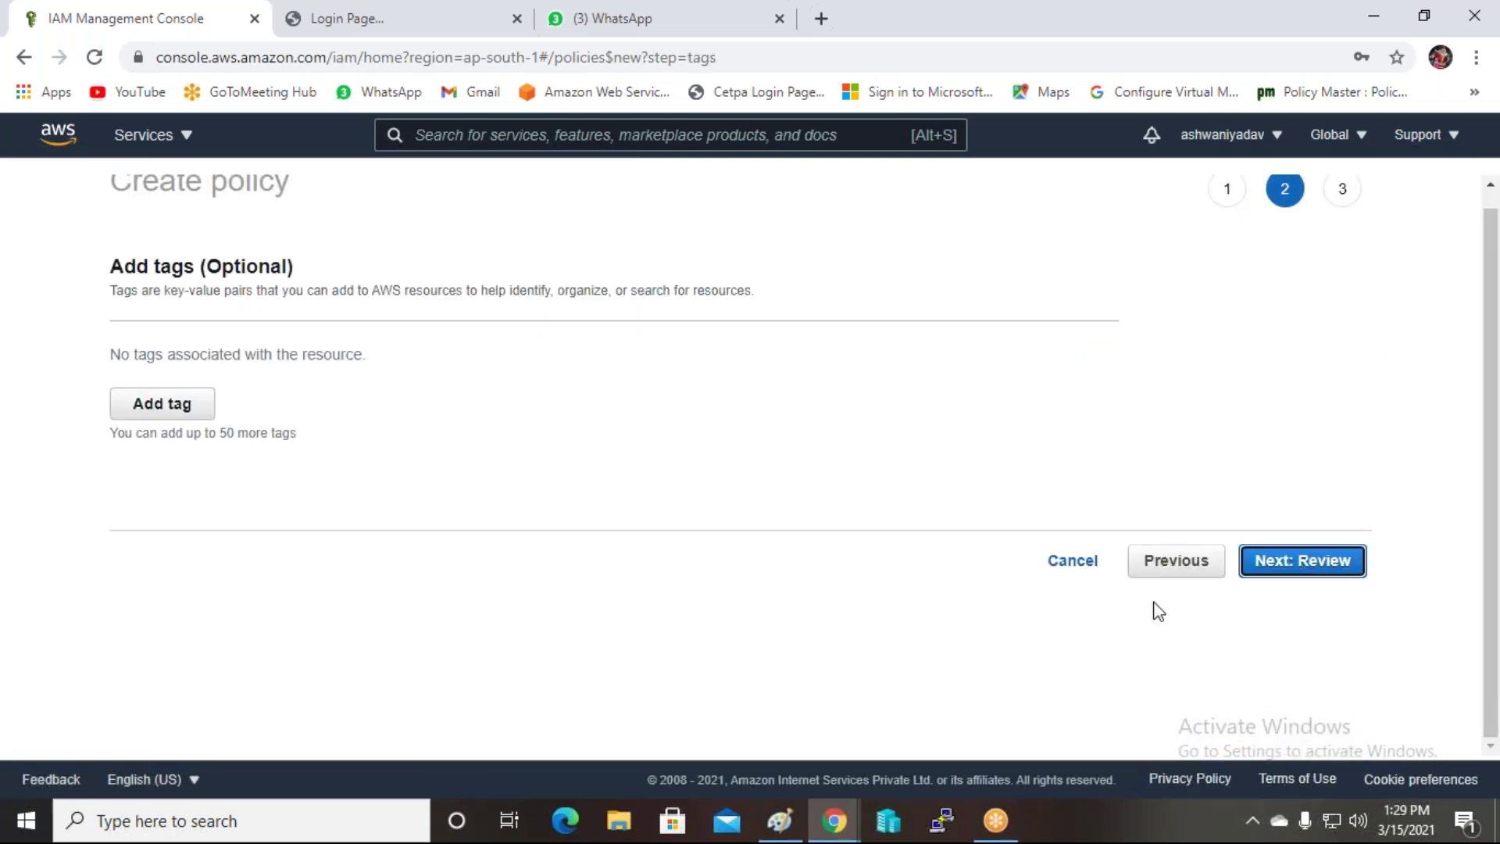
{"action": "left_click", "coordinate": [1285, 566]}
{"action": "left_click", "coordinate": [457, 329]}
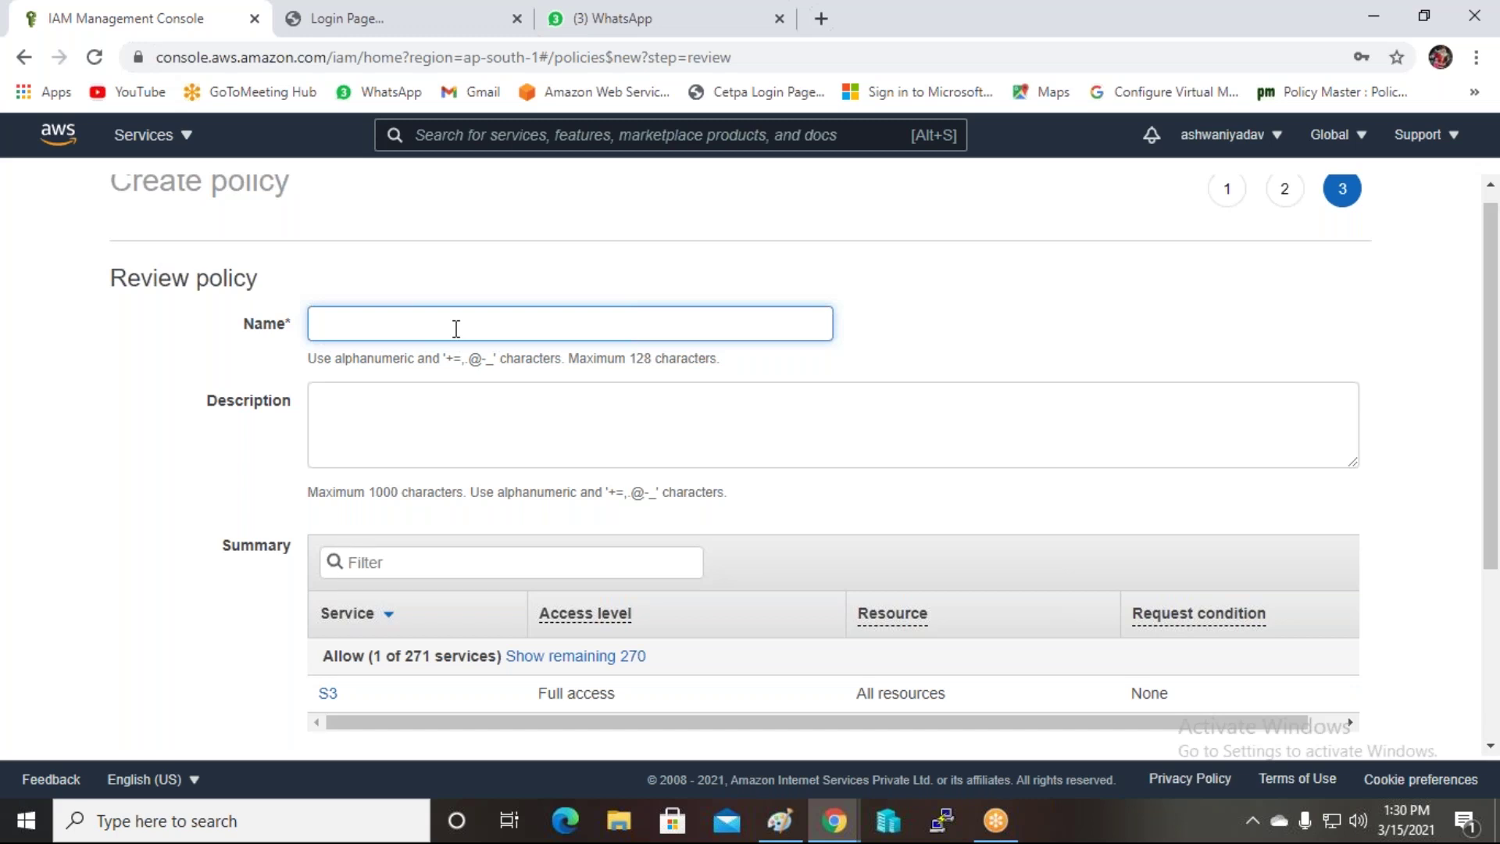
{"action": "type", "text": "Gurmeet"}
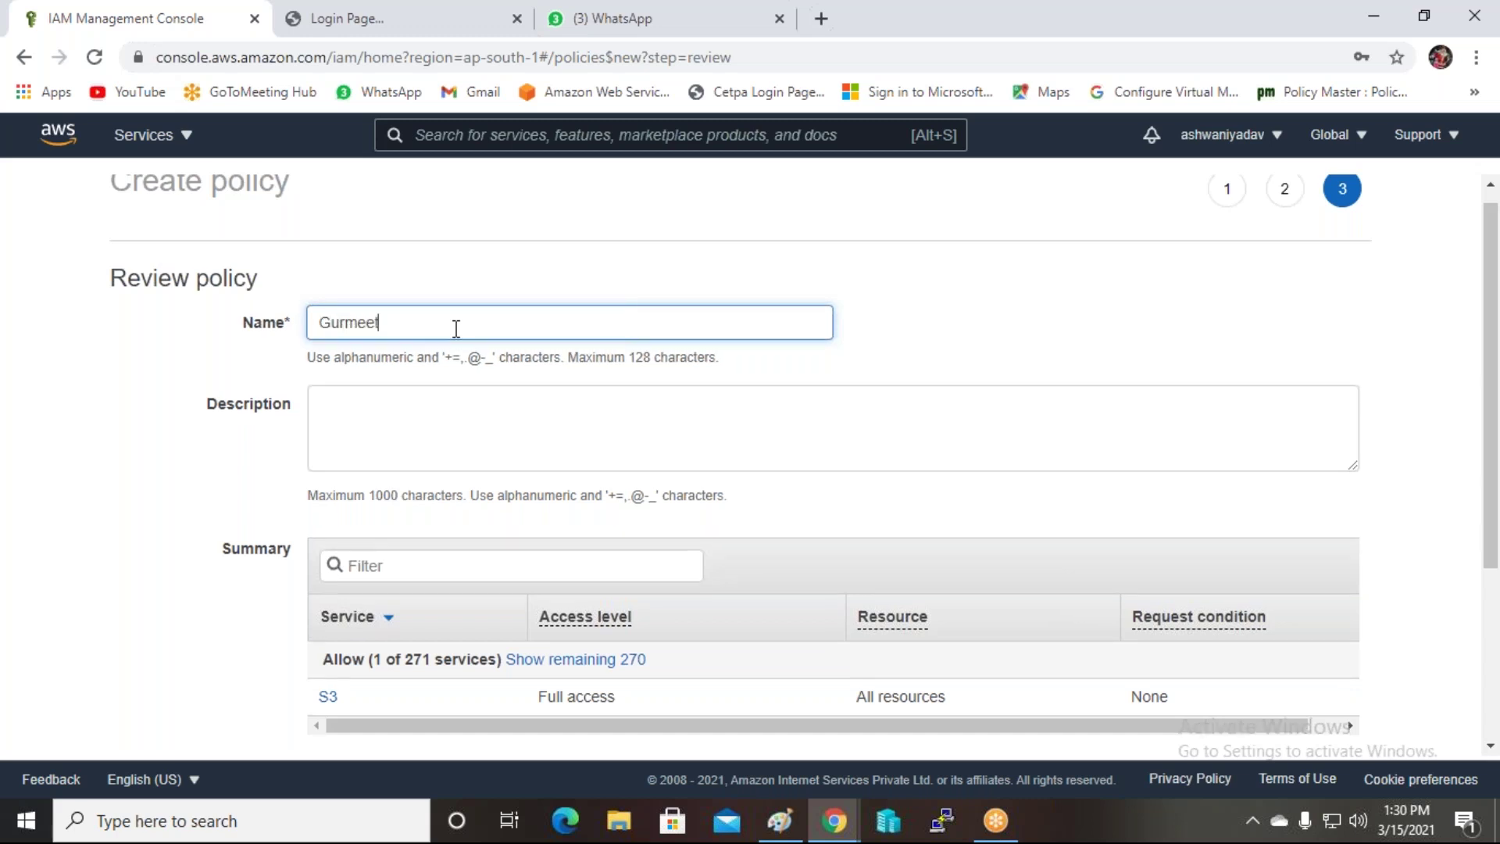
{"action": "type", "text": "-S3-Full-access"}
{"action": "scroll", "coordinate": [486, 495], "scroll_direction": "down", "scroll_amount": 3}
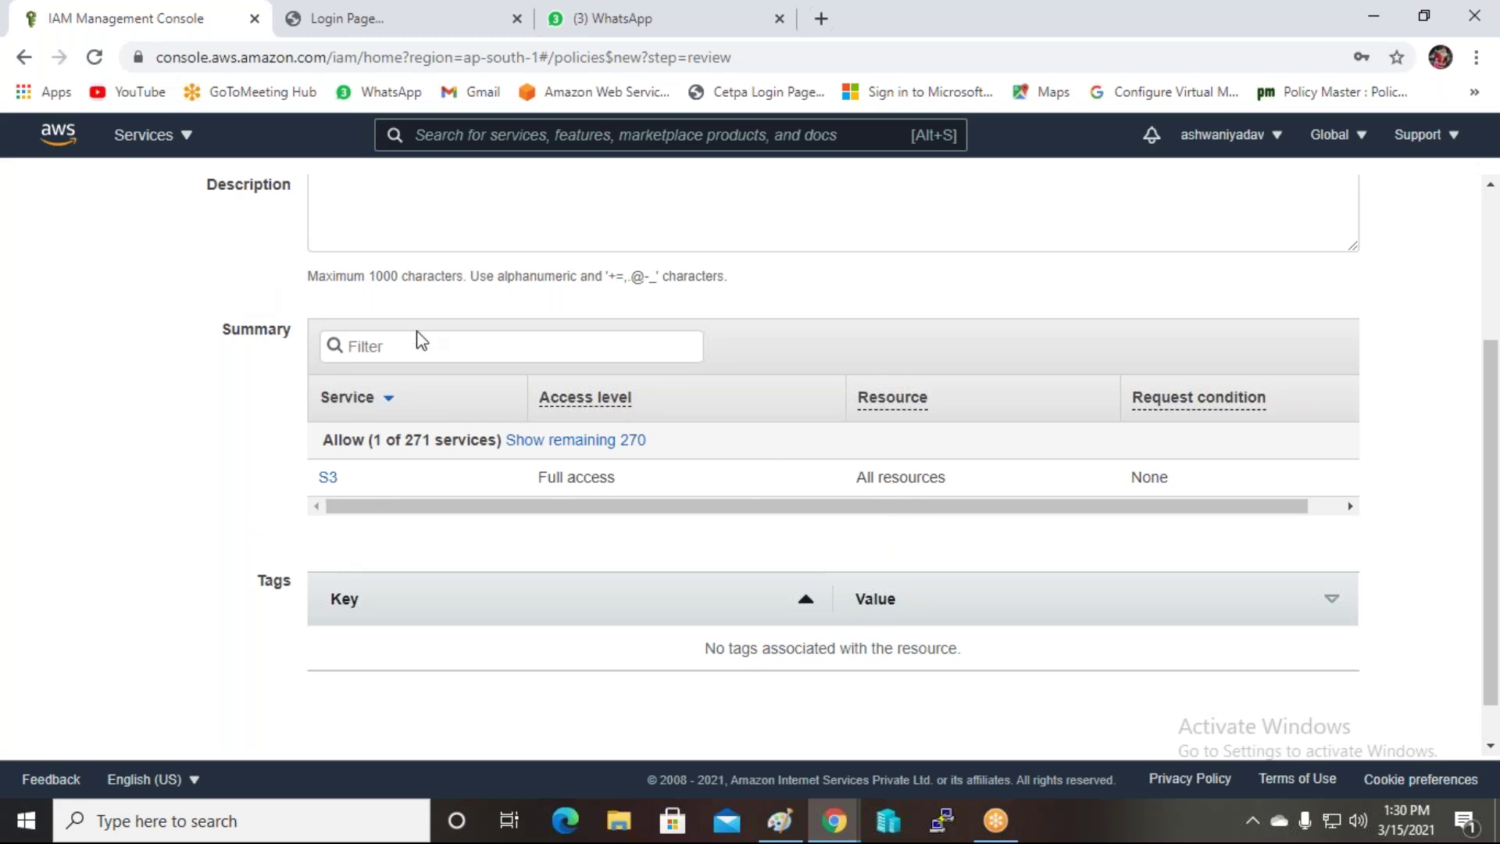
{"action": "scroll", "coordinate": [422, 339], "scroll_direction": "up", "scroll_amount": 1}
{"action": "scroll", "coordinate": [446, 350], "scroll_direction": "up", "scroll_amount": 2}
{"action": "scroll", "coordinate": [447, 351], "scroll_direction": "down", "scroll_amount": 4}
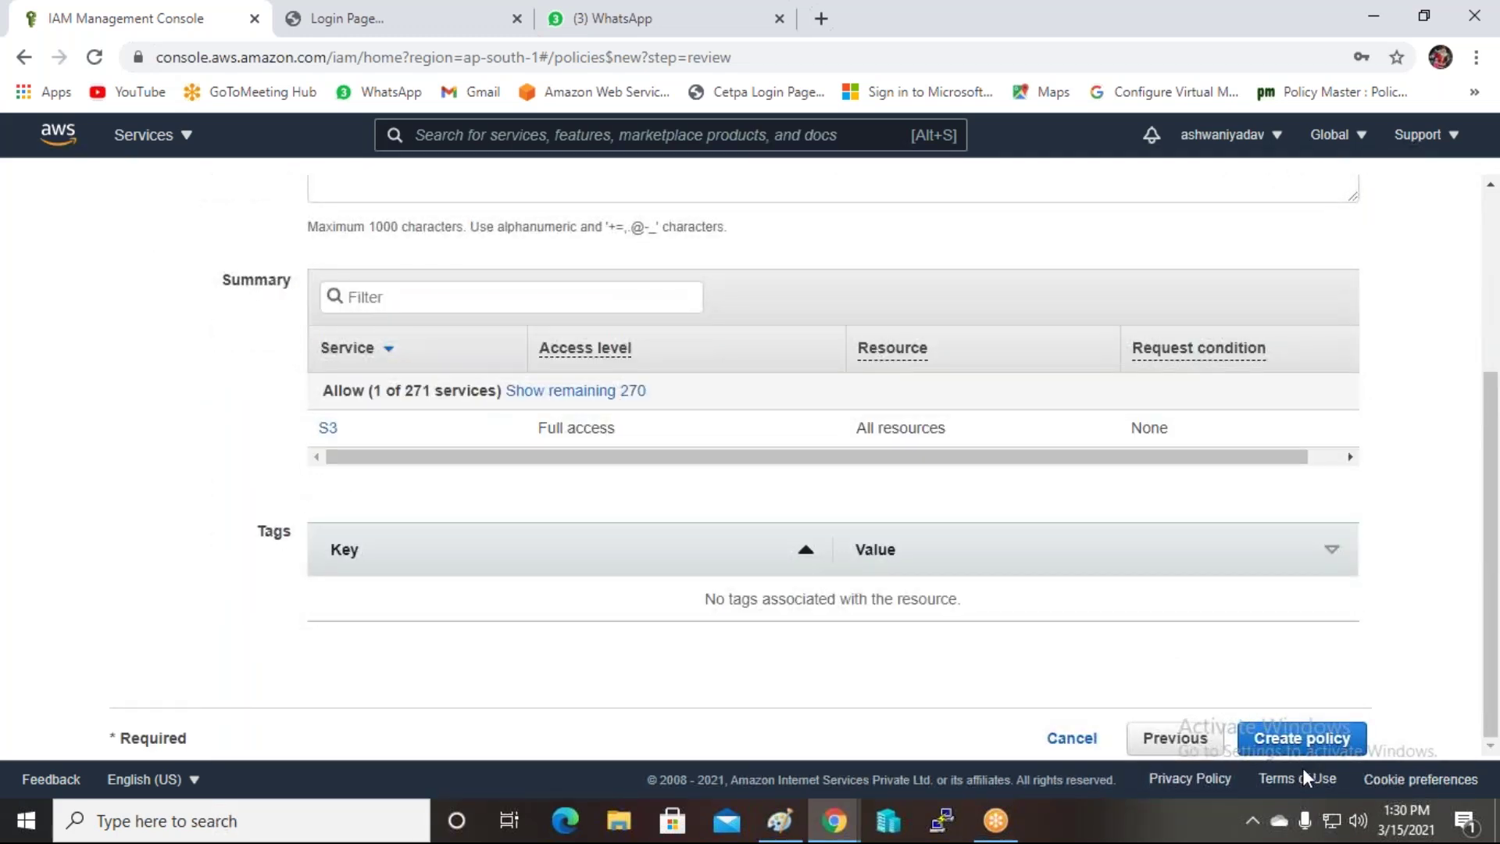
Create the Gurmeet-S3-Full-access policy and start another policy, browsing the service list
{"action": "left_click", "coordinate": [1285, 734]}
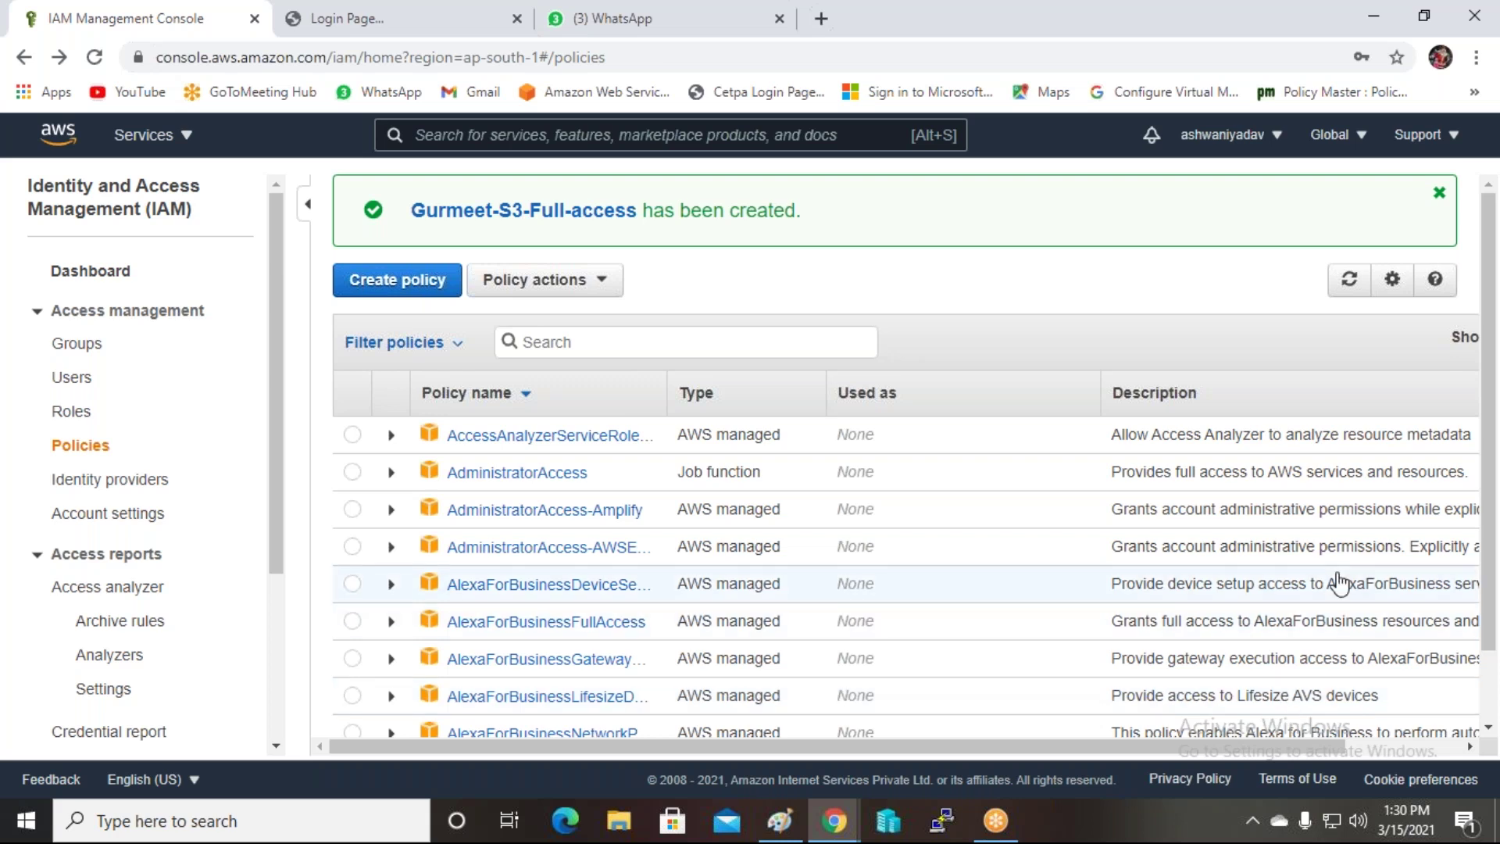
{"action": "left_click", "coordinate": [389, 301]}
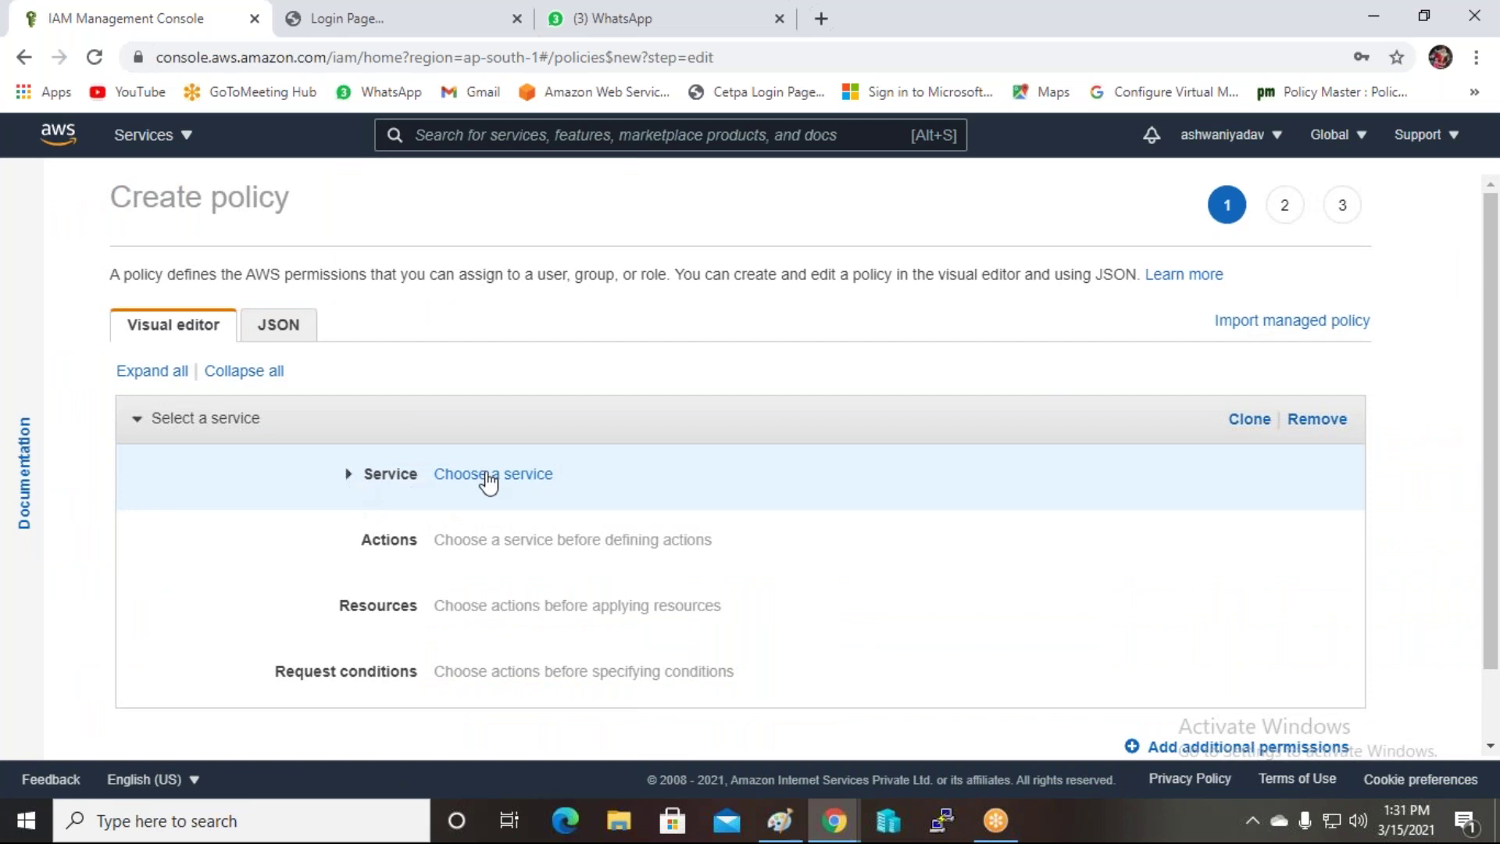
{"action": "left_click", "coordinate": [489, 477]}
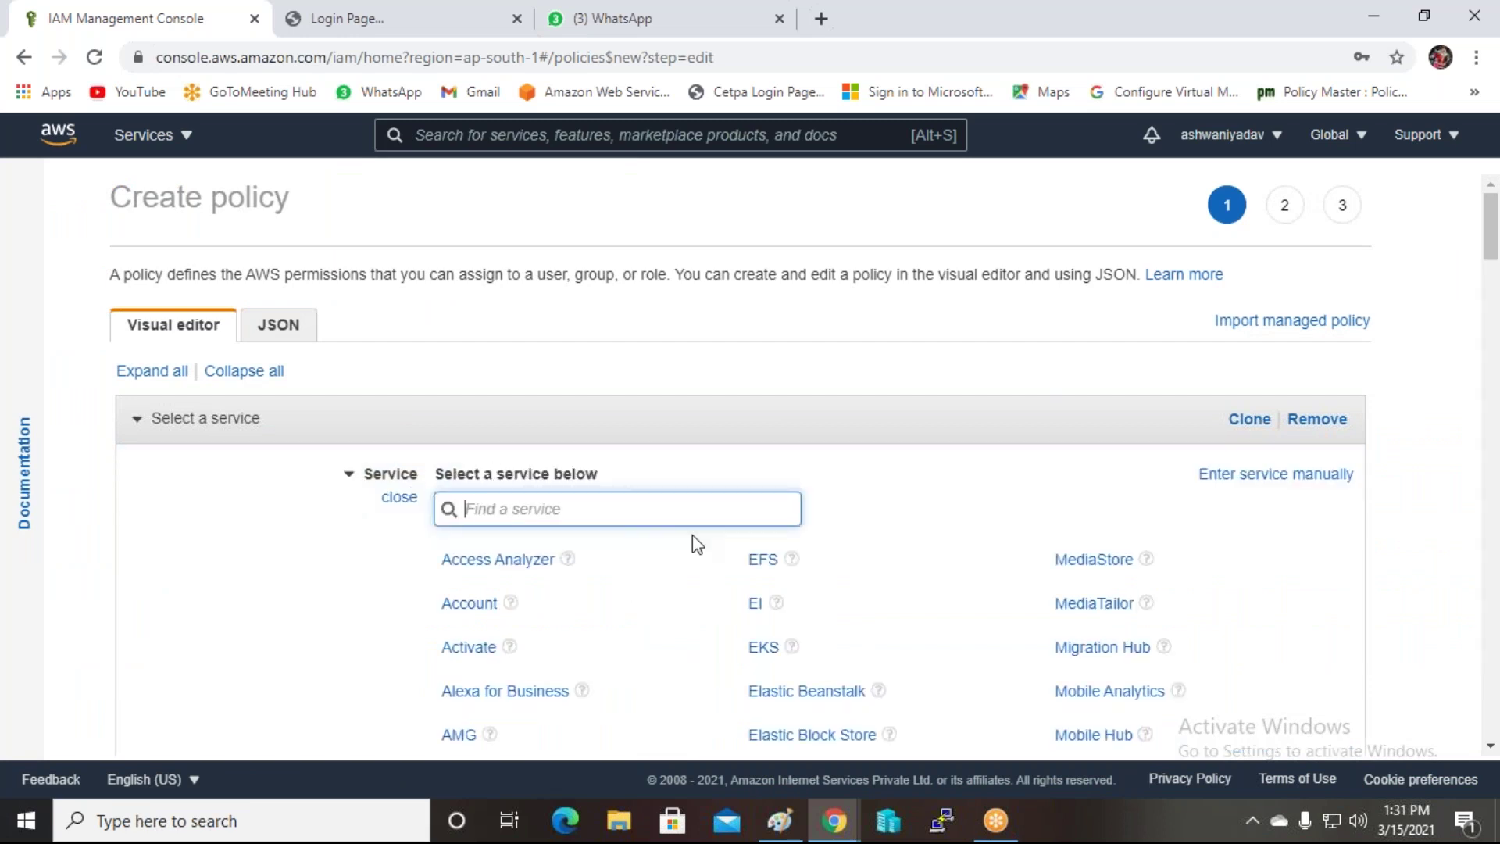
{"action": "scroll", "coordinate": [680, 531], "scroll_direction": "down", "scroll_amount": 3}
{"action": "scroll", "coordinate": [743, 526], "scroll_direction": "down", "scroll_amount": 10}
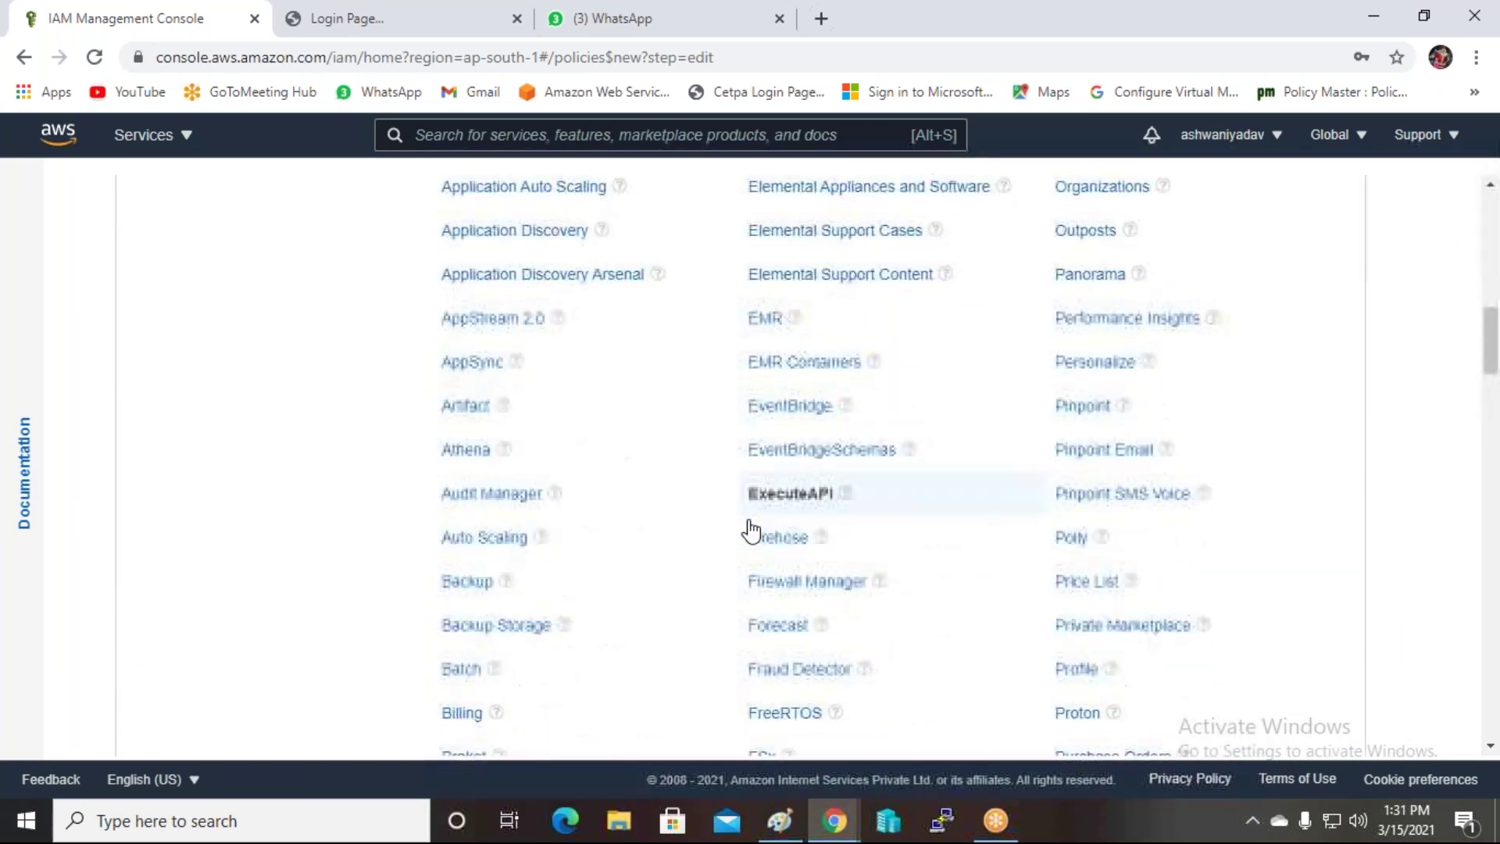
{"action": "scroll", "coordinate": [751, 531], "scroll_direction": "down", "scroll_amount": 9}
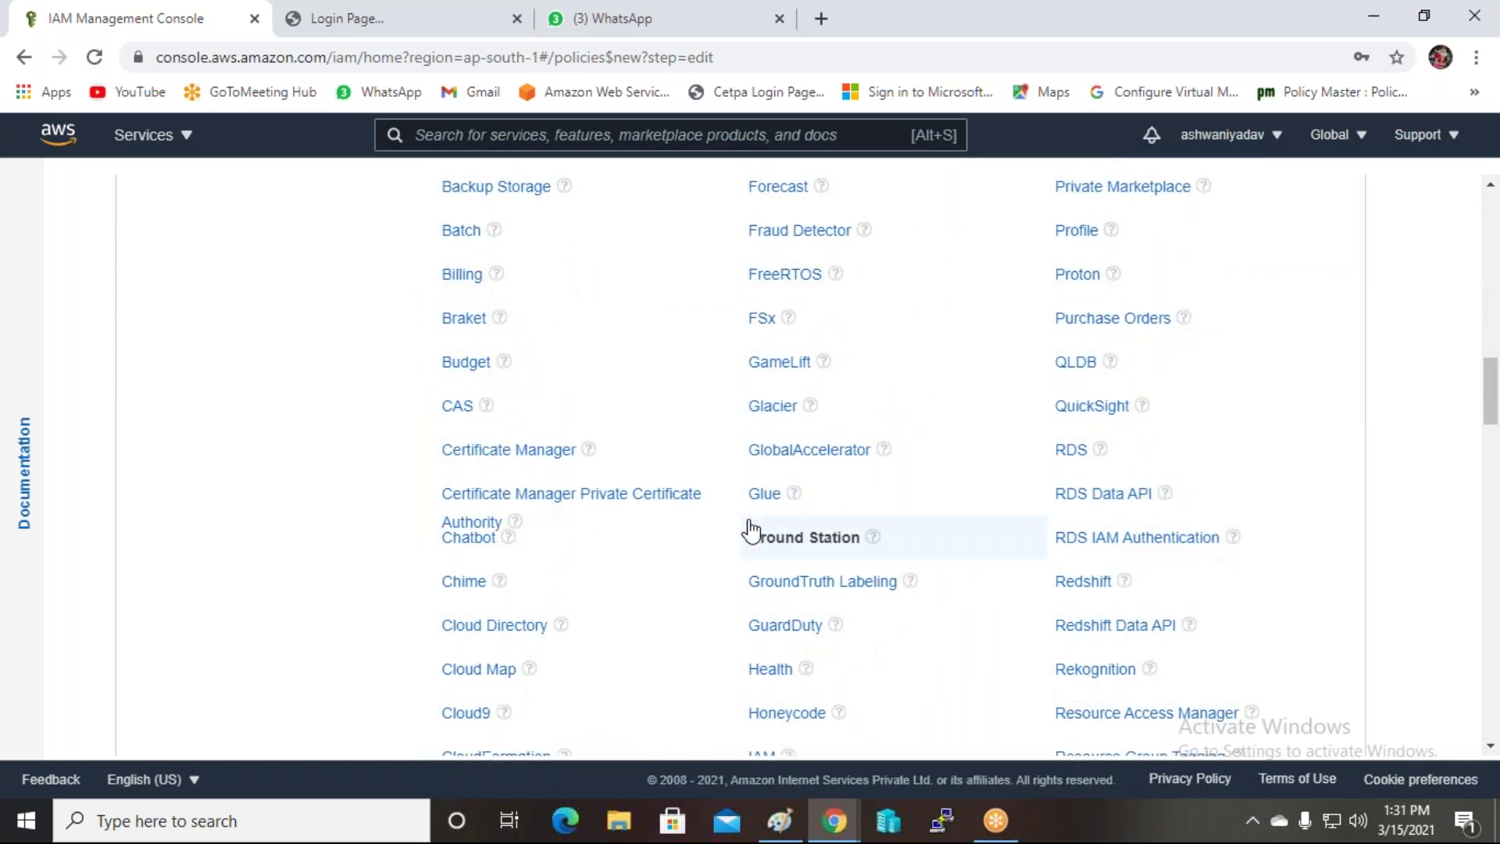
{"action": "scroll", "coordinate": [751, 531], "scroll_direction": "down", "scroll_amount": 10}
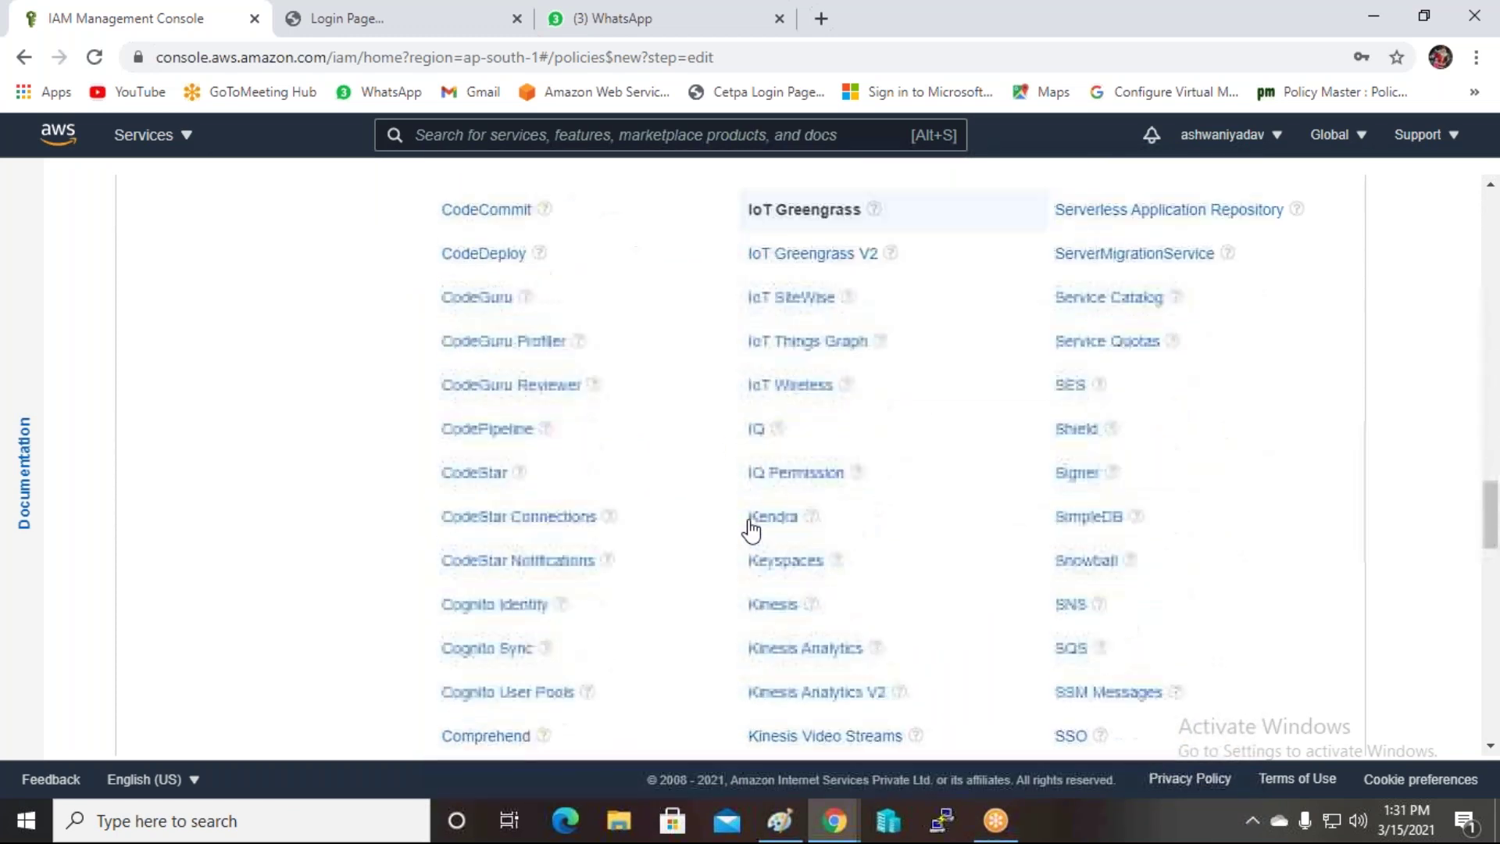
{"action": "scroll", "coordinate": [752, 531], "scroll_direction": "down", "scroll_amount": 19}
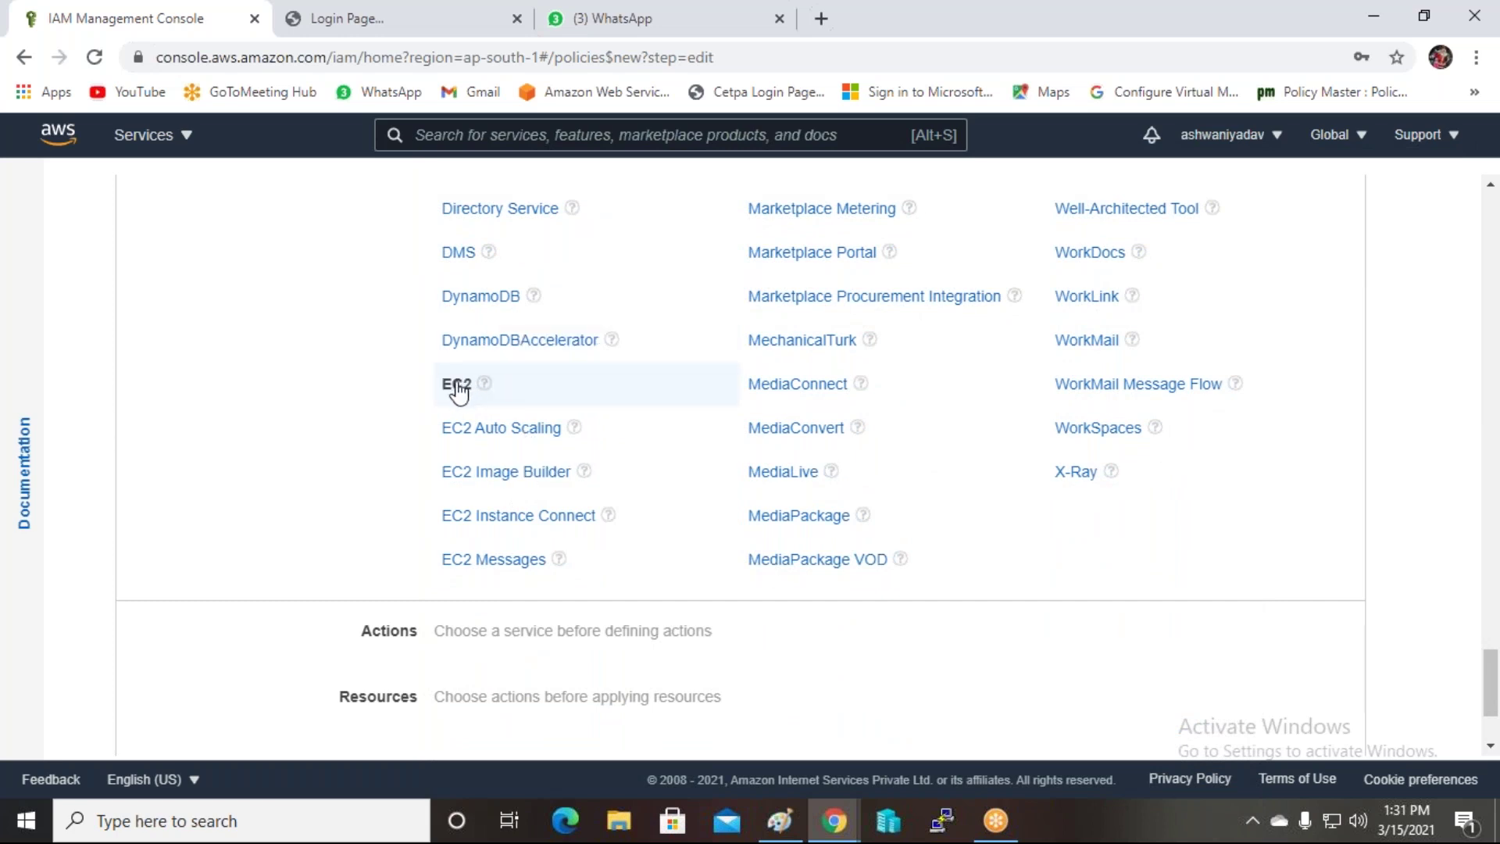
Choose EC2 as the service and look through all its actions expanded by access level
{"action": "left_click", "coordinate": [457, 385]}
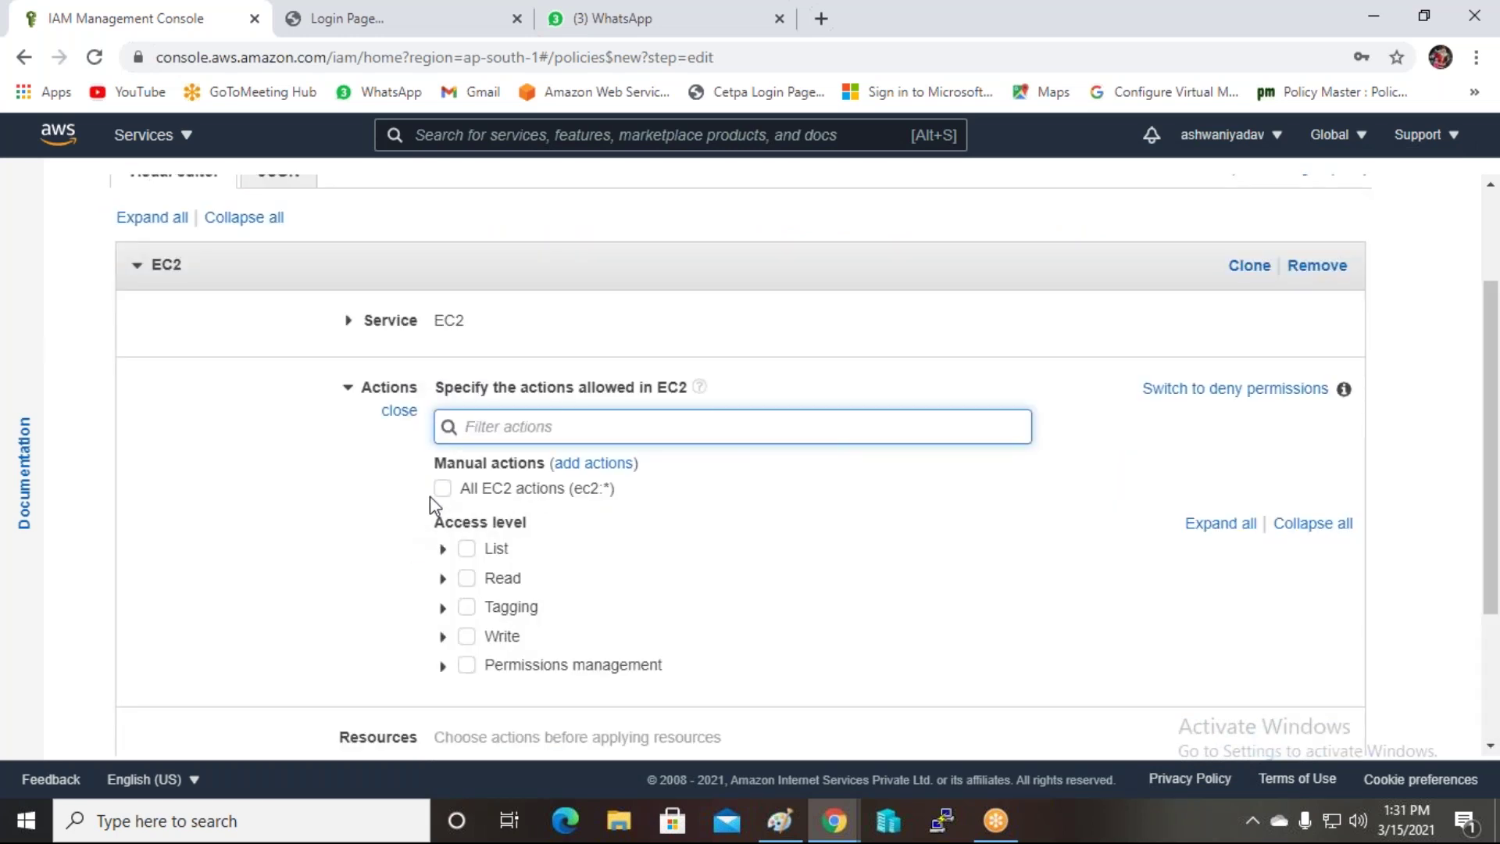
{"action": "left_click", "coordinate": [1208, 534]}
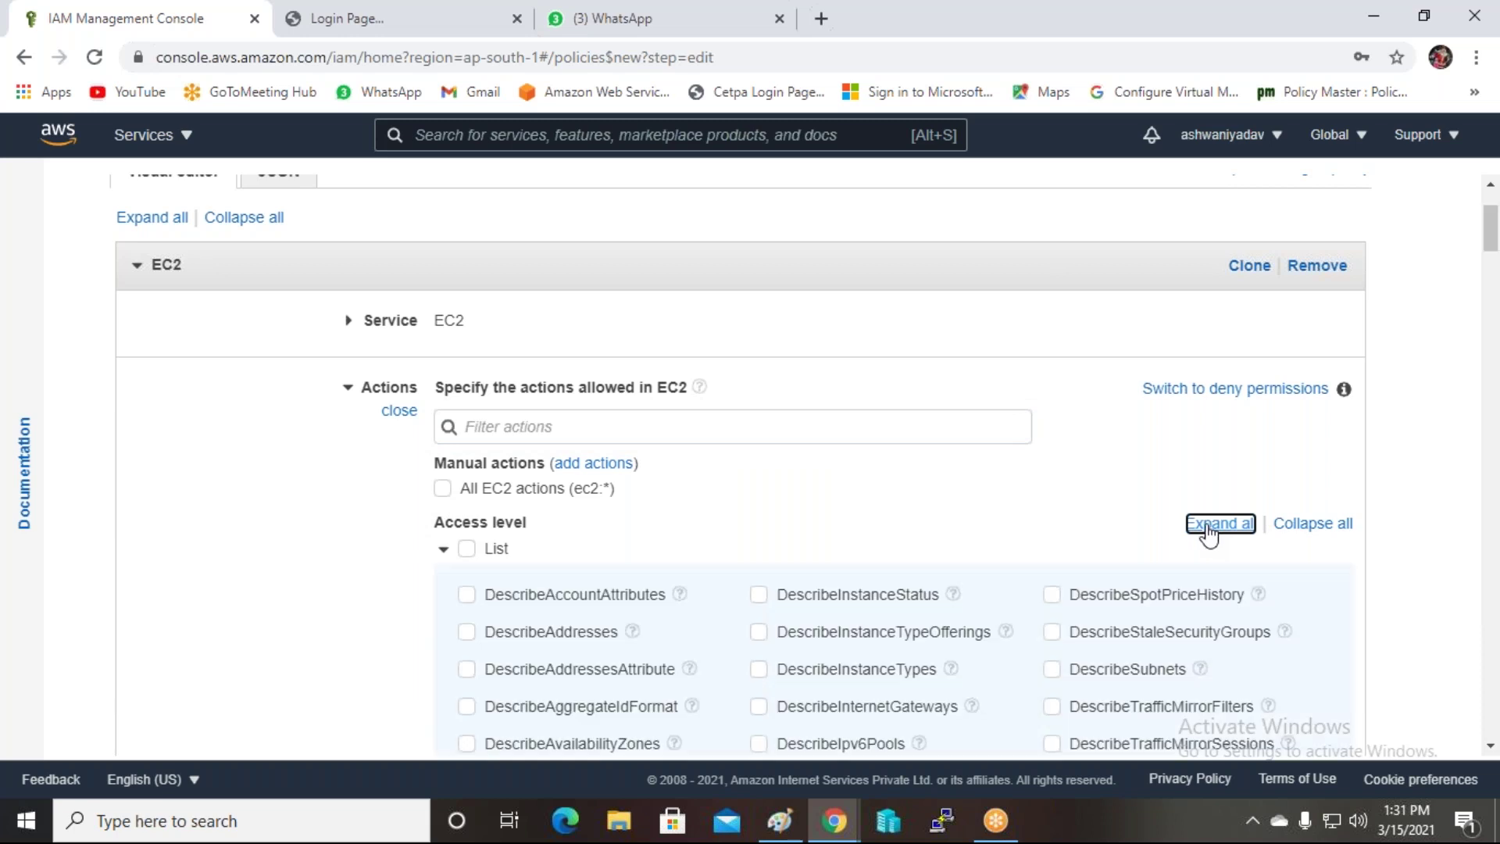
{"action": "scroll", "coordinate": [977, 527], "scroll_direction": "down", "scroll_amount": 3}
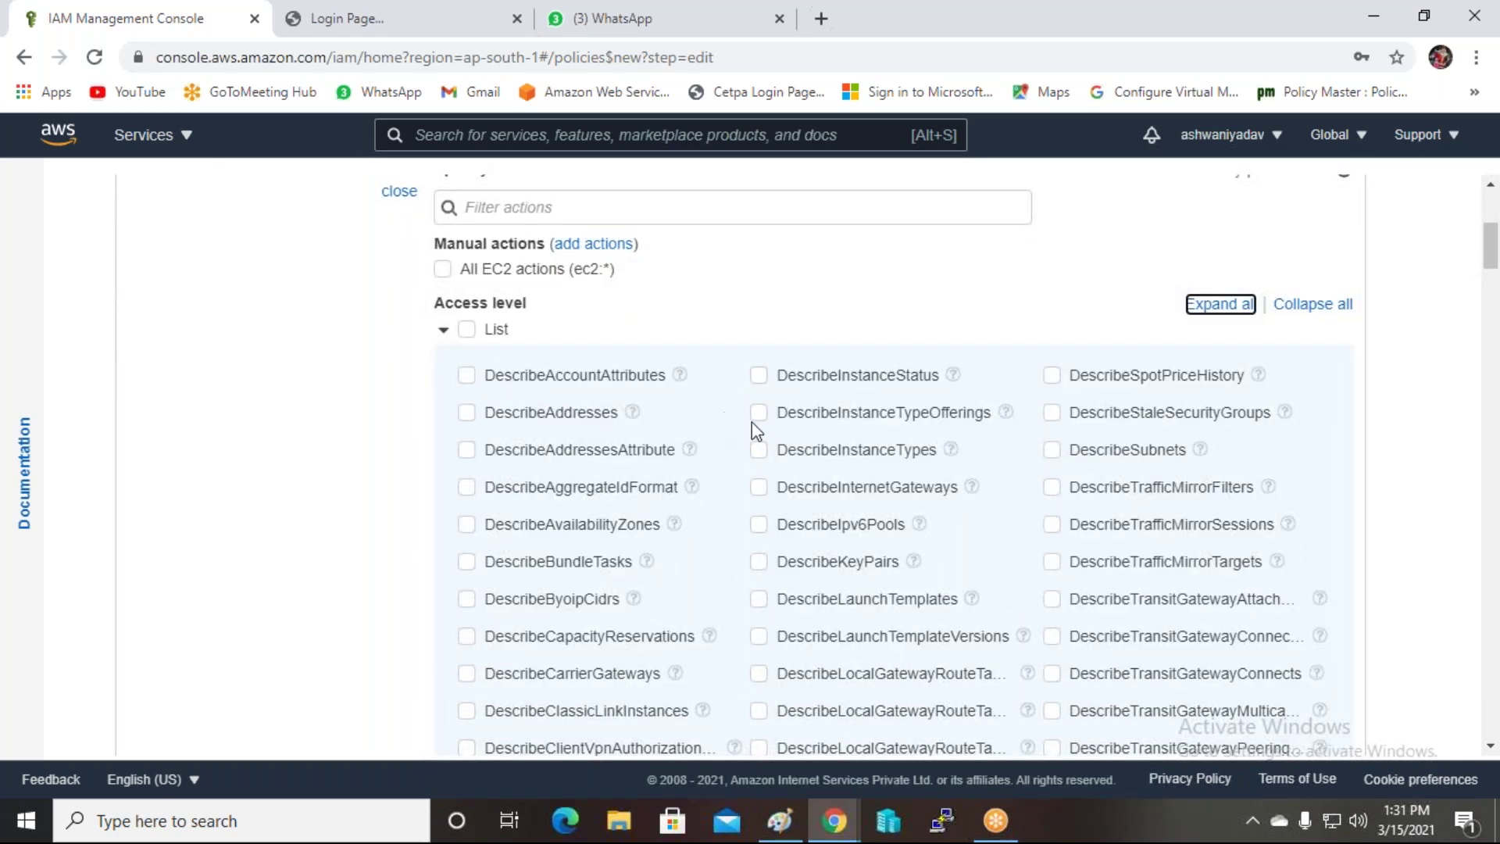
{"action": "scroll", "coordinate": [752, 422], "scroll_direction": "down", "scroll_amount": 4}
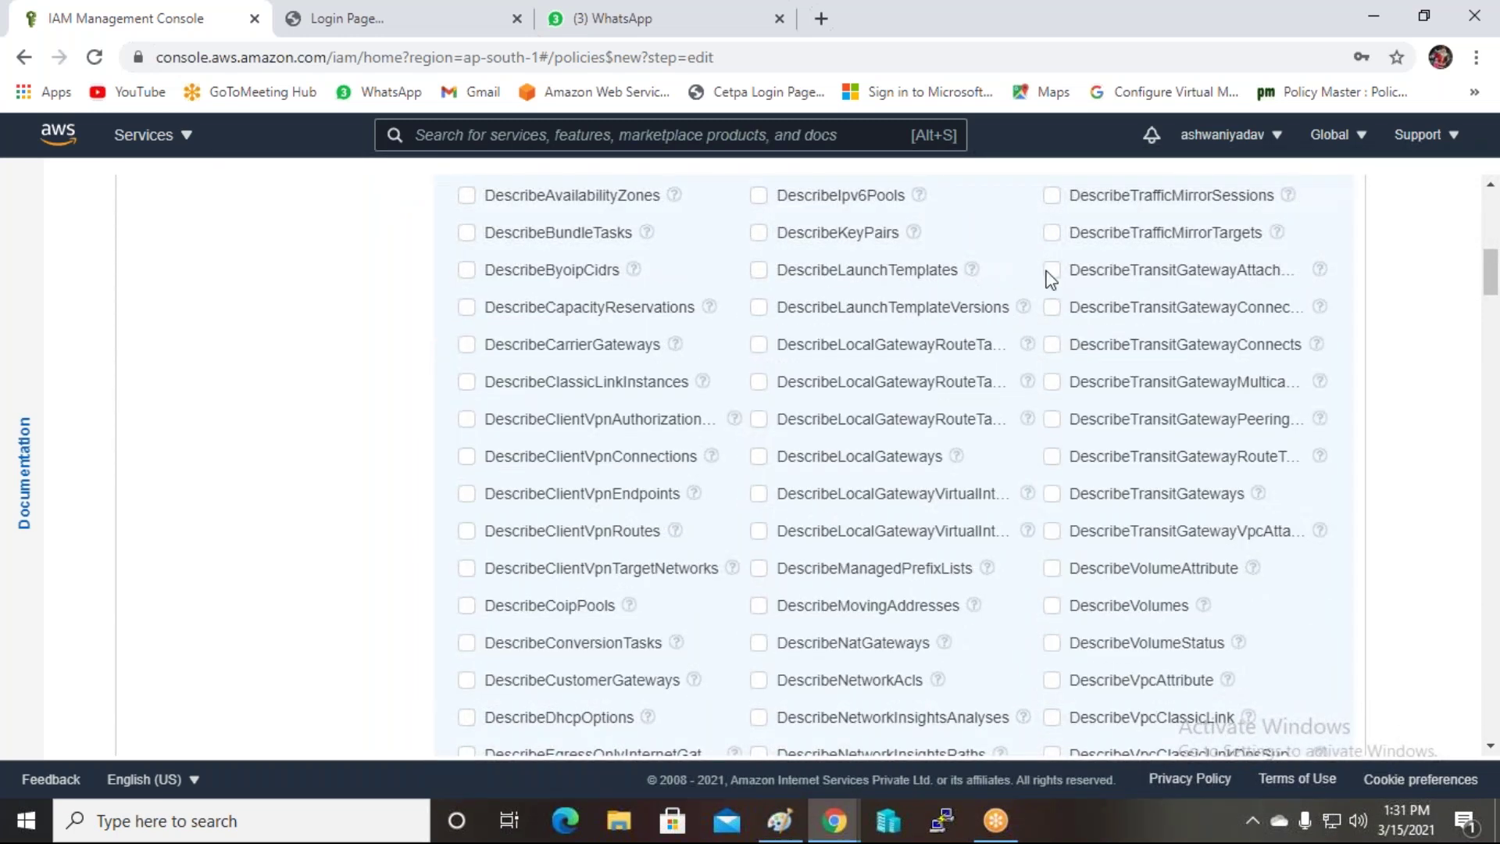
{"action": "scroll", "coordinate": [998, 422], "scroll_direction": "down", "scroll_amount": 15}
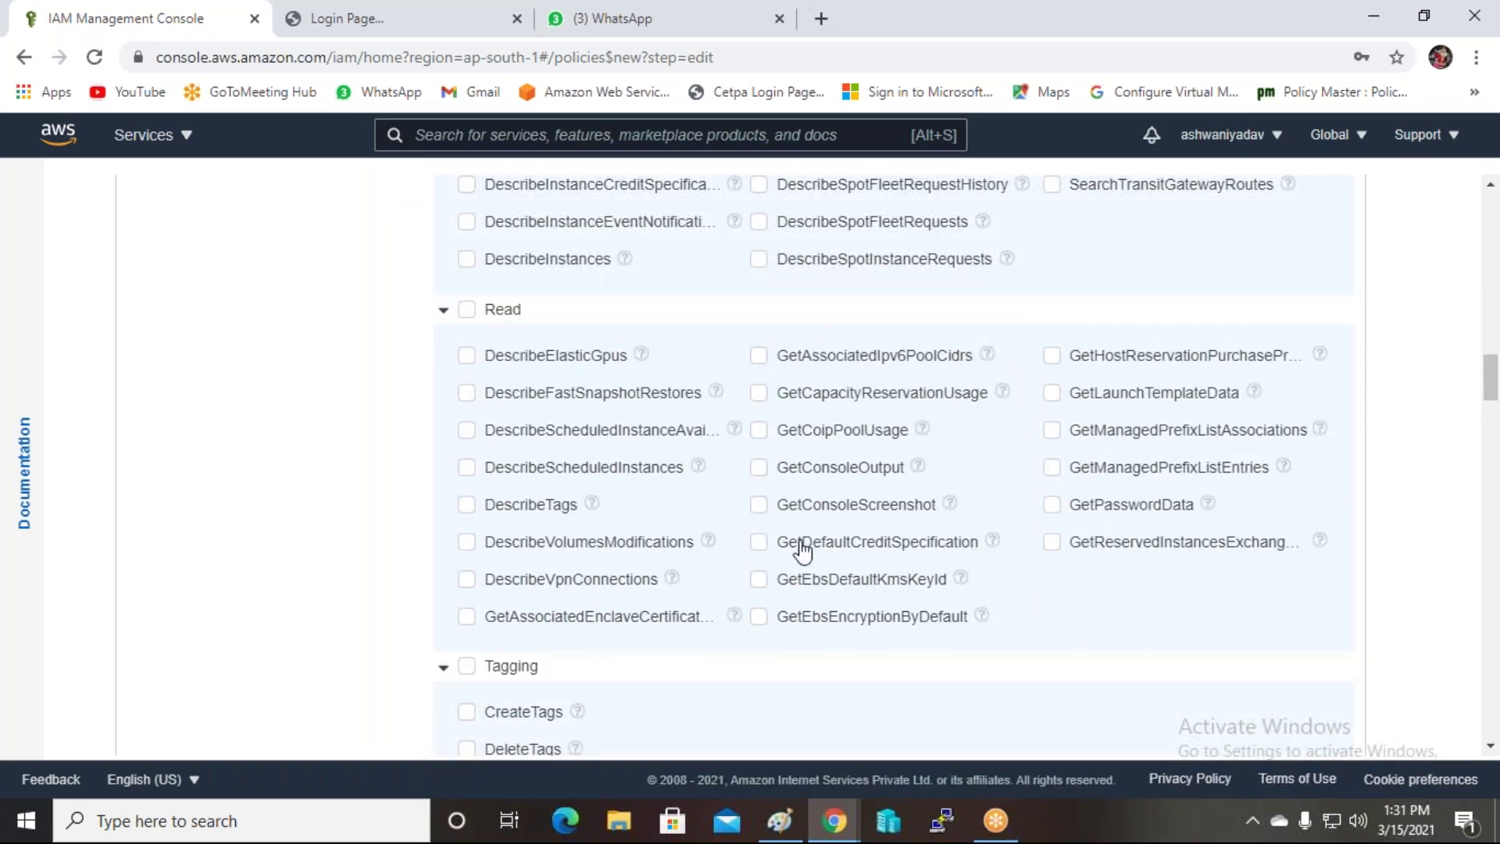
{"action": "scroll", "coordinate": [801, 549], "scroll_direction": "down", "scroll_amount": 4}
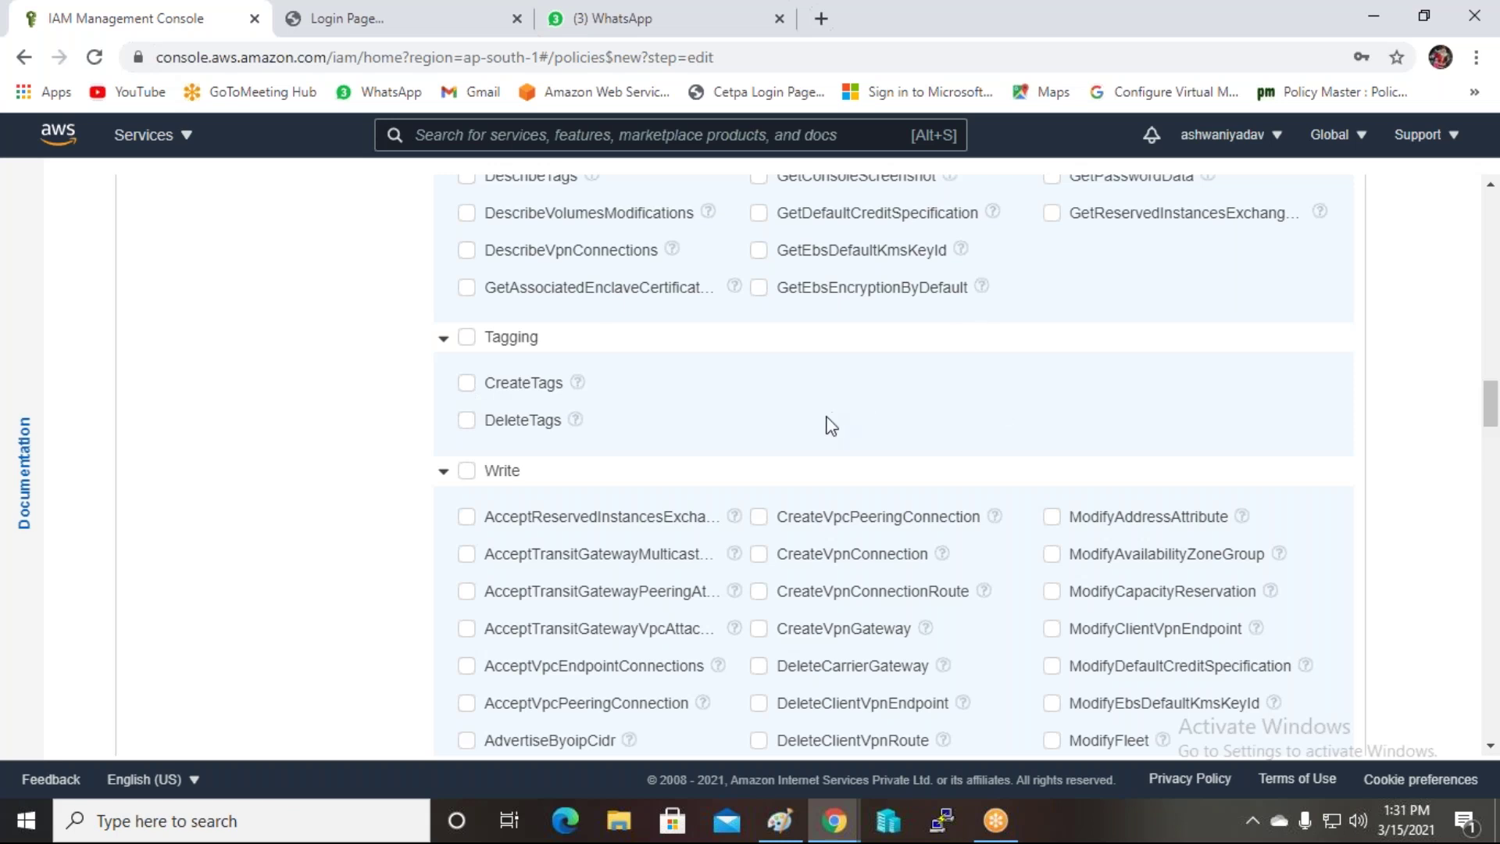
{"action": "scroll", "coordinate": [783, 445], "scroll_direction": "down", "scroll_amount": 1}
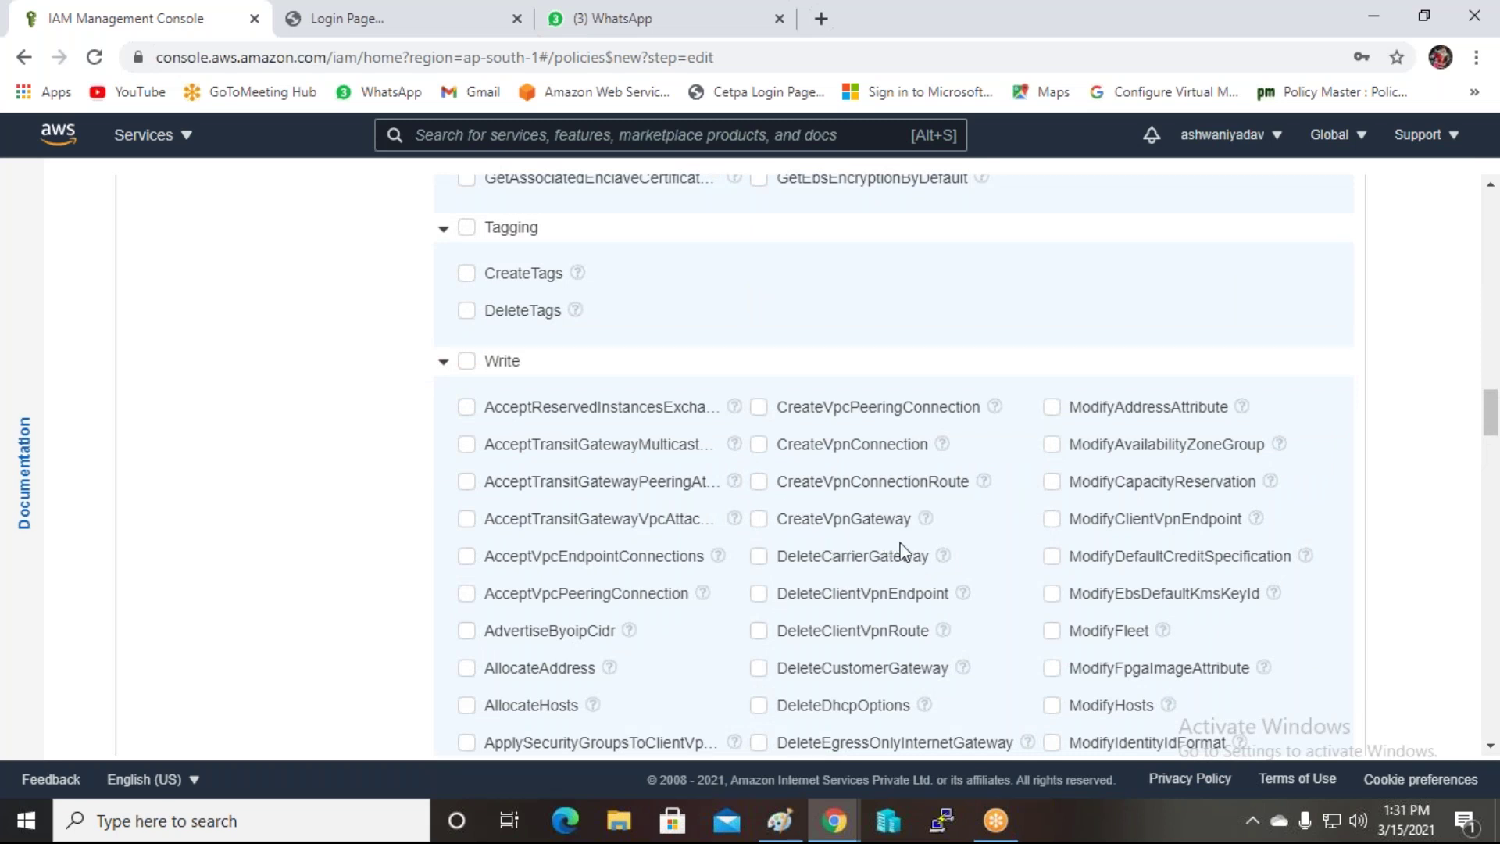
{"action": "scroll", "coordinate": [834, 612], "scroll_direction": "down", "scroll_amount": 3}
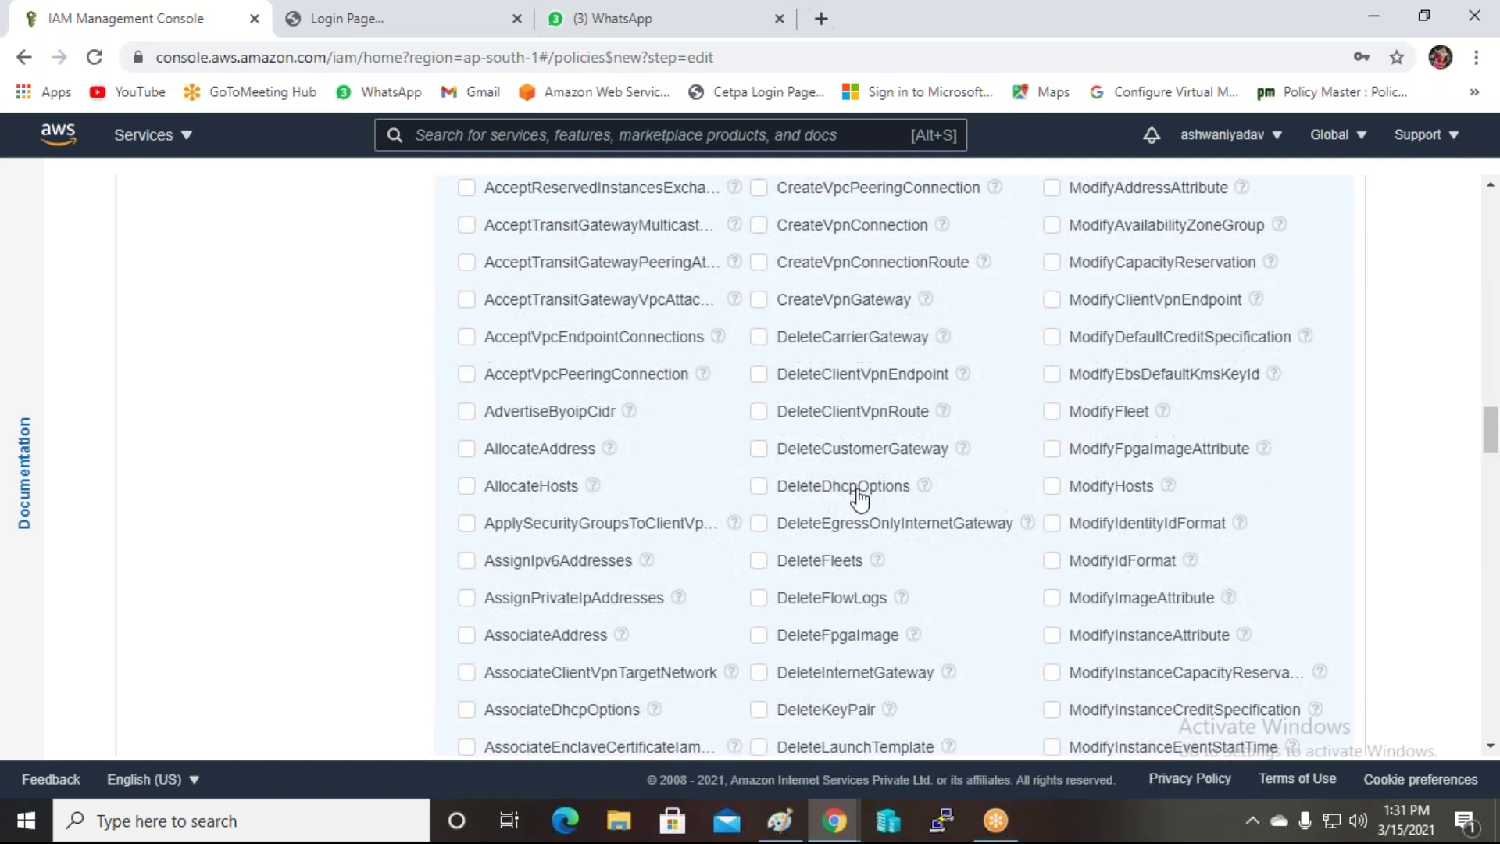
{"action": "scroll", "coordinate": [875, 587], "scroll_direction": "down", "scroll_amount": 1}
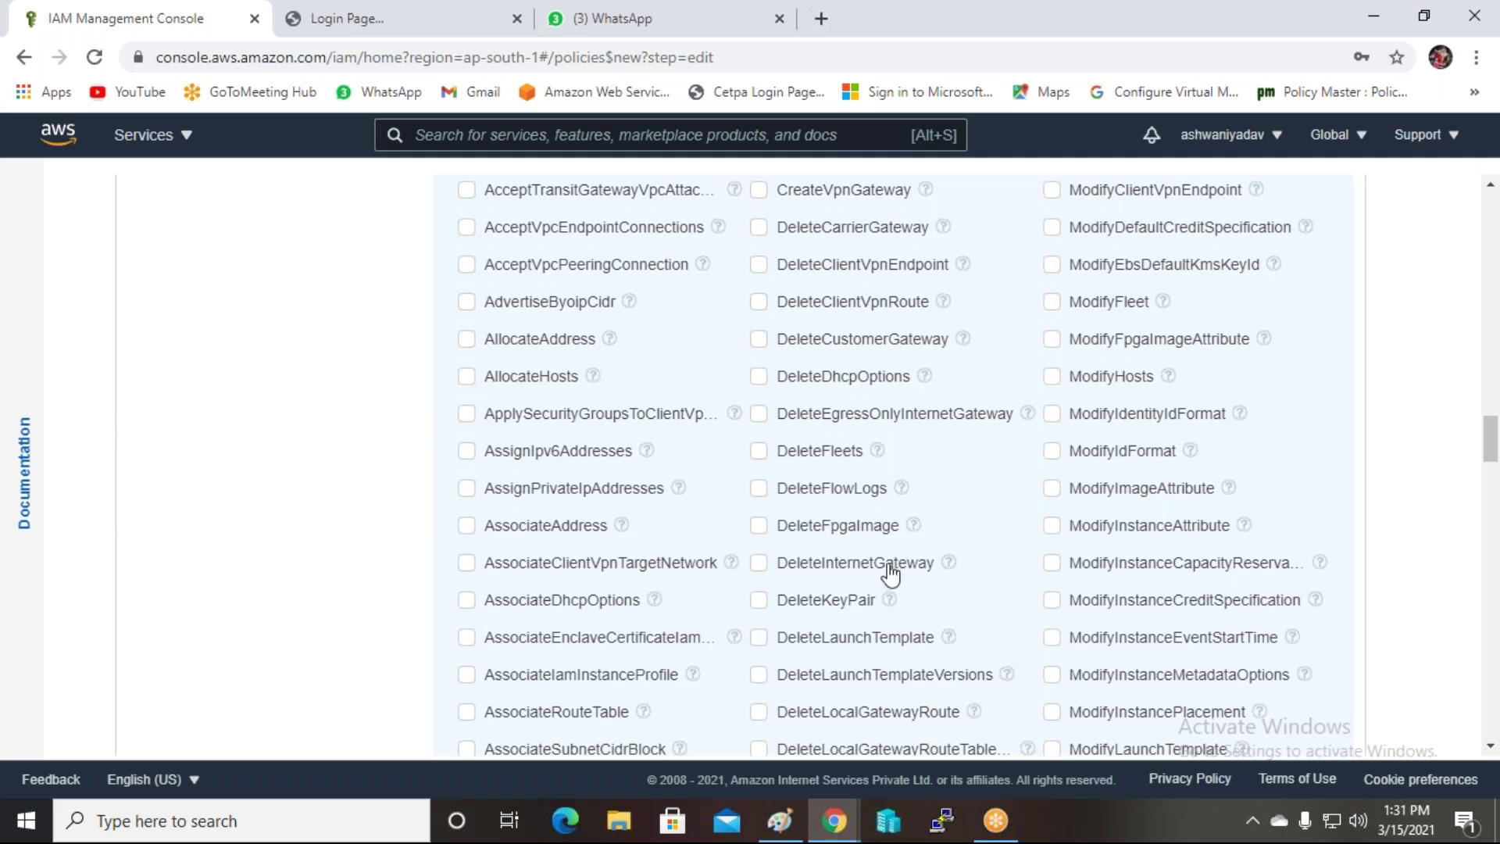
{"action": "scroll", "coordinate": [890, 574], "scroll_direction": "down", "scroll_amount": 5}
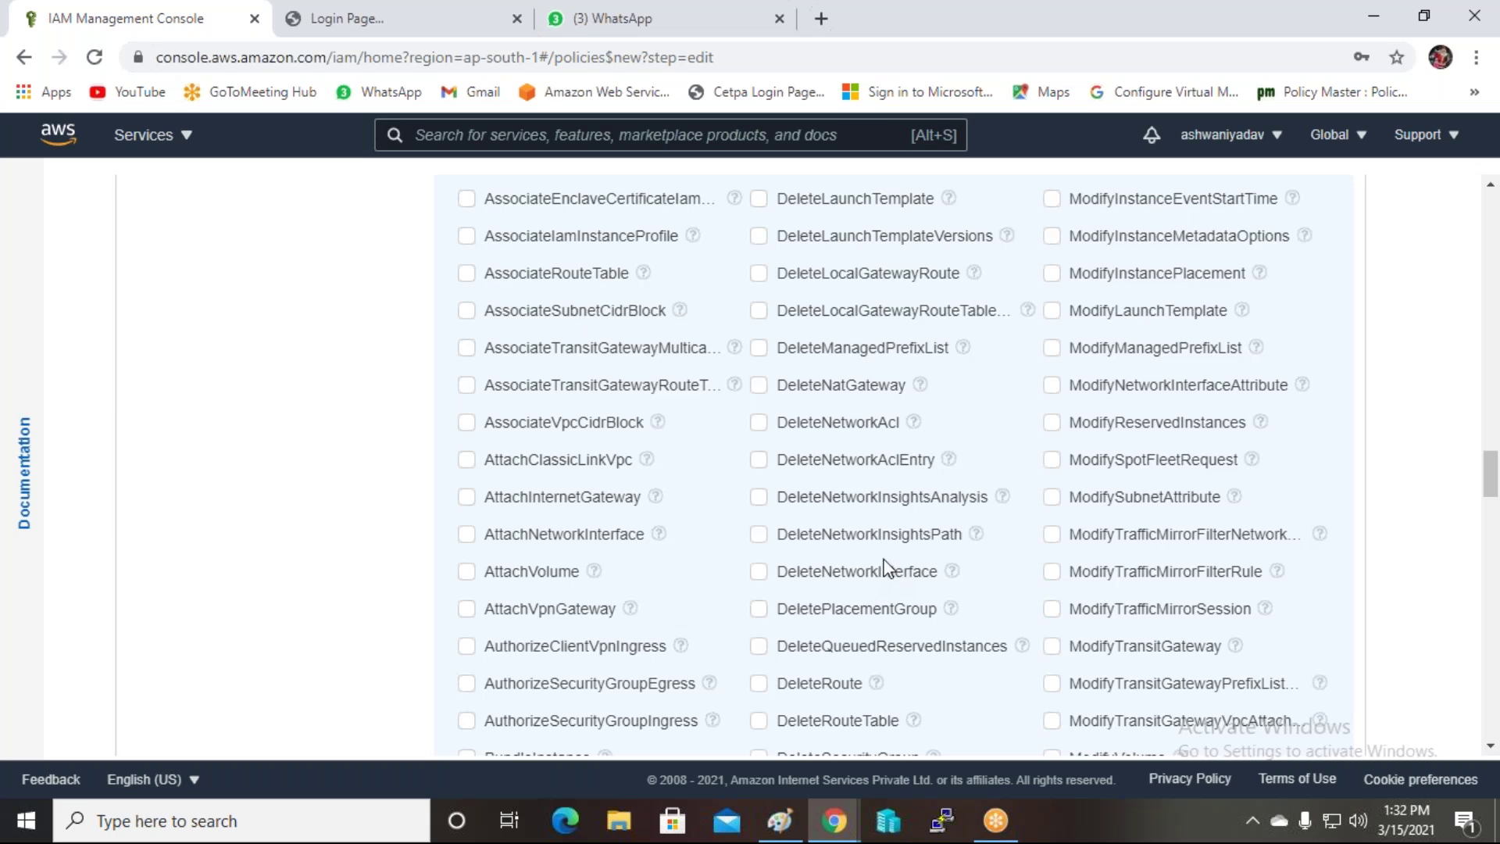
{"action": "scroll", "coordinate": [887, 571], "scroll_direction": "down", "scroll_amount": 6}
{"action": "scroll", "coordinate": [887, 571], "scroll_direction": "down", "scroll_amount": 20}
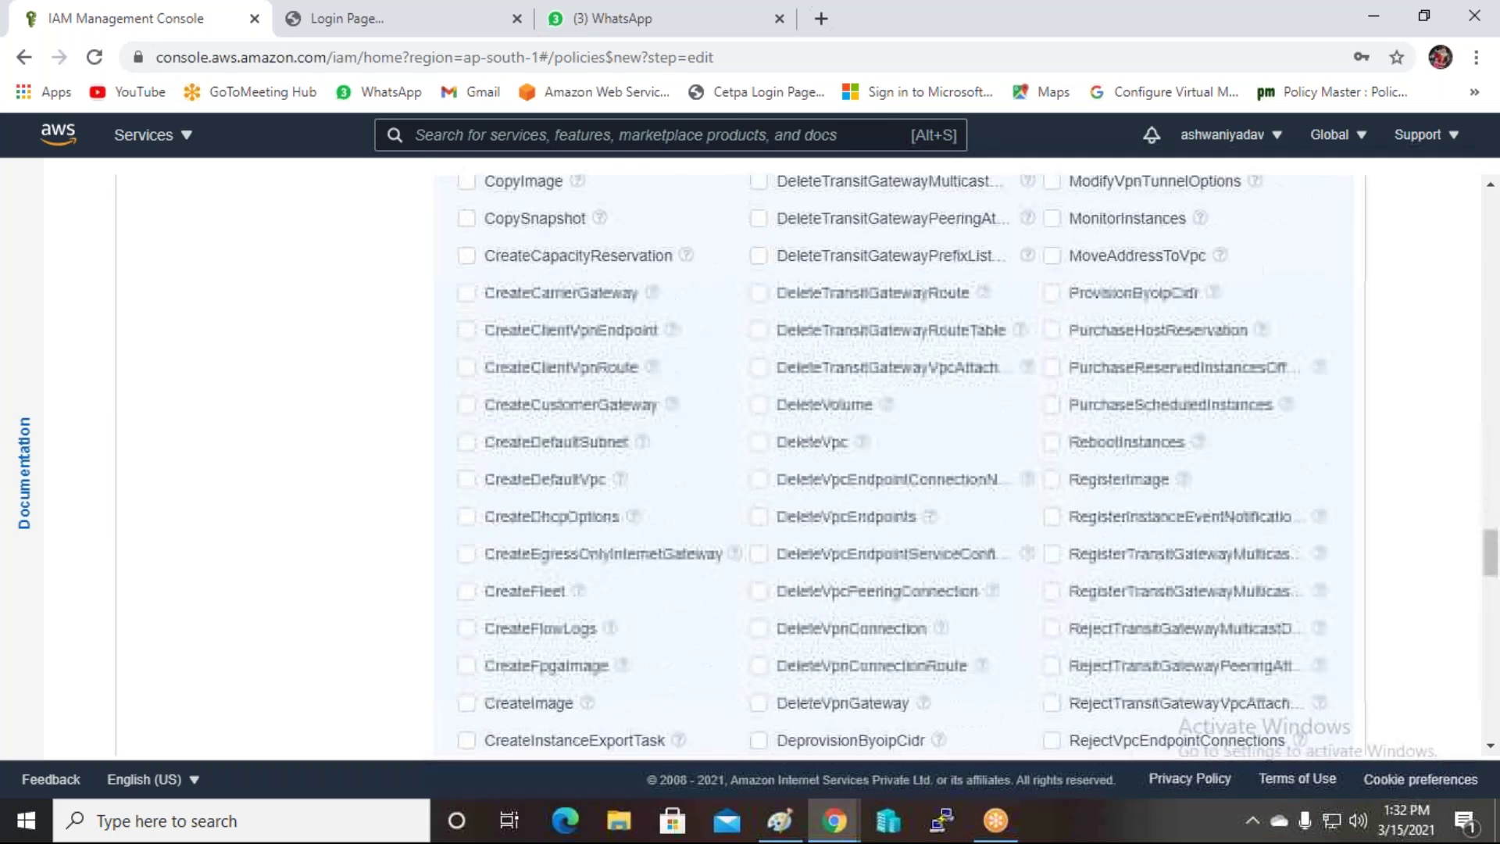
{"action": "scroll", "coordinate": [890, 557], "scroll_direction": "down", "scroll_amount": 2}
{"action": "scroll", "coordinate": [889, 556], "scroll_direction": "up", "scroll_amount": 20}
{"action": "scroll", "coordinate": [889, 556], "scroll_direction": "up", "scroll_amount": 20}
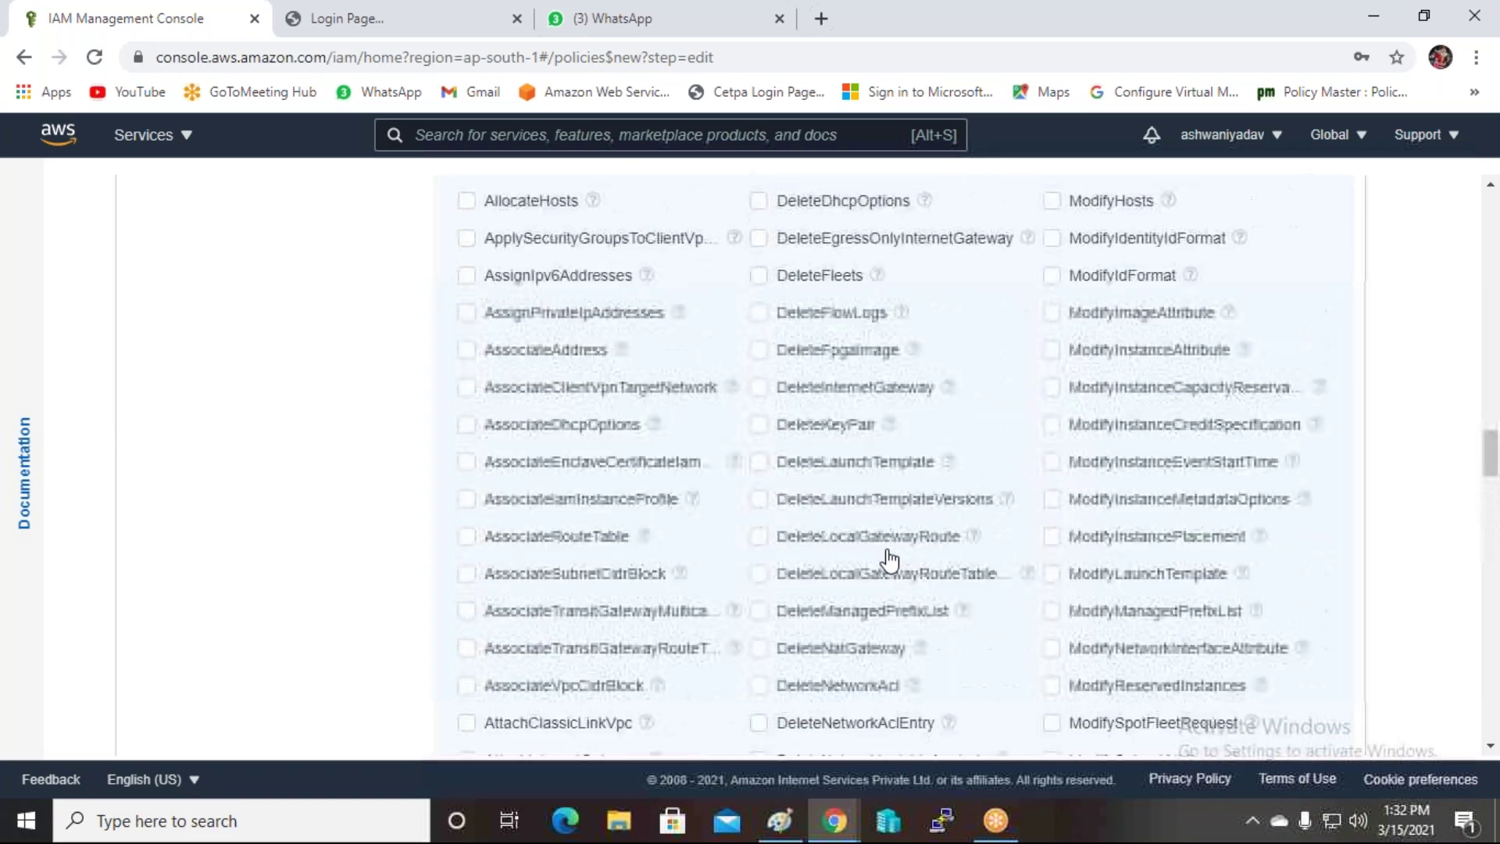
{"action": "scroll", "coordinate": [850, 557], "scroll_direction": "up", "scroll_amount": 10}
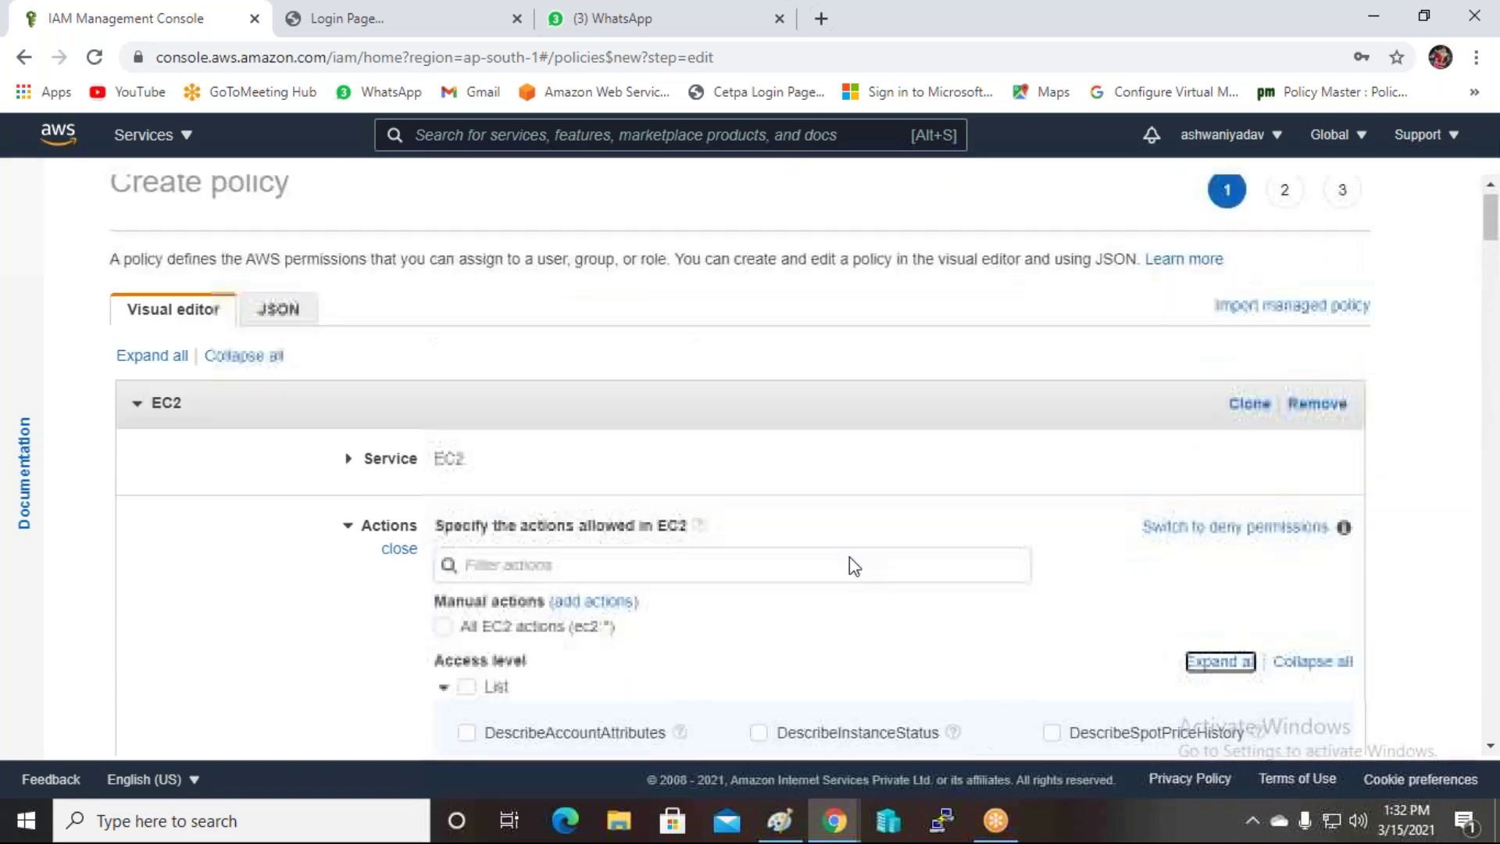
{"action": "scroll", "coordinate": [947, 566], "scroll_direction": "down", "scroll_amount": 3}
Allow all EC2 actions (ec2:*) on All resources and proceed to the optional tags step
{"action": "left_click", "coordinate": [1320, 459]}
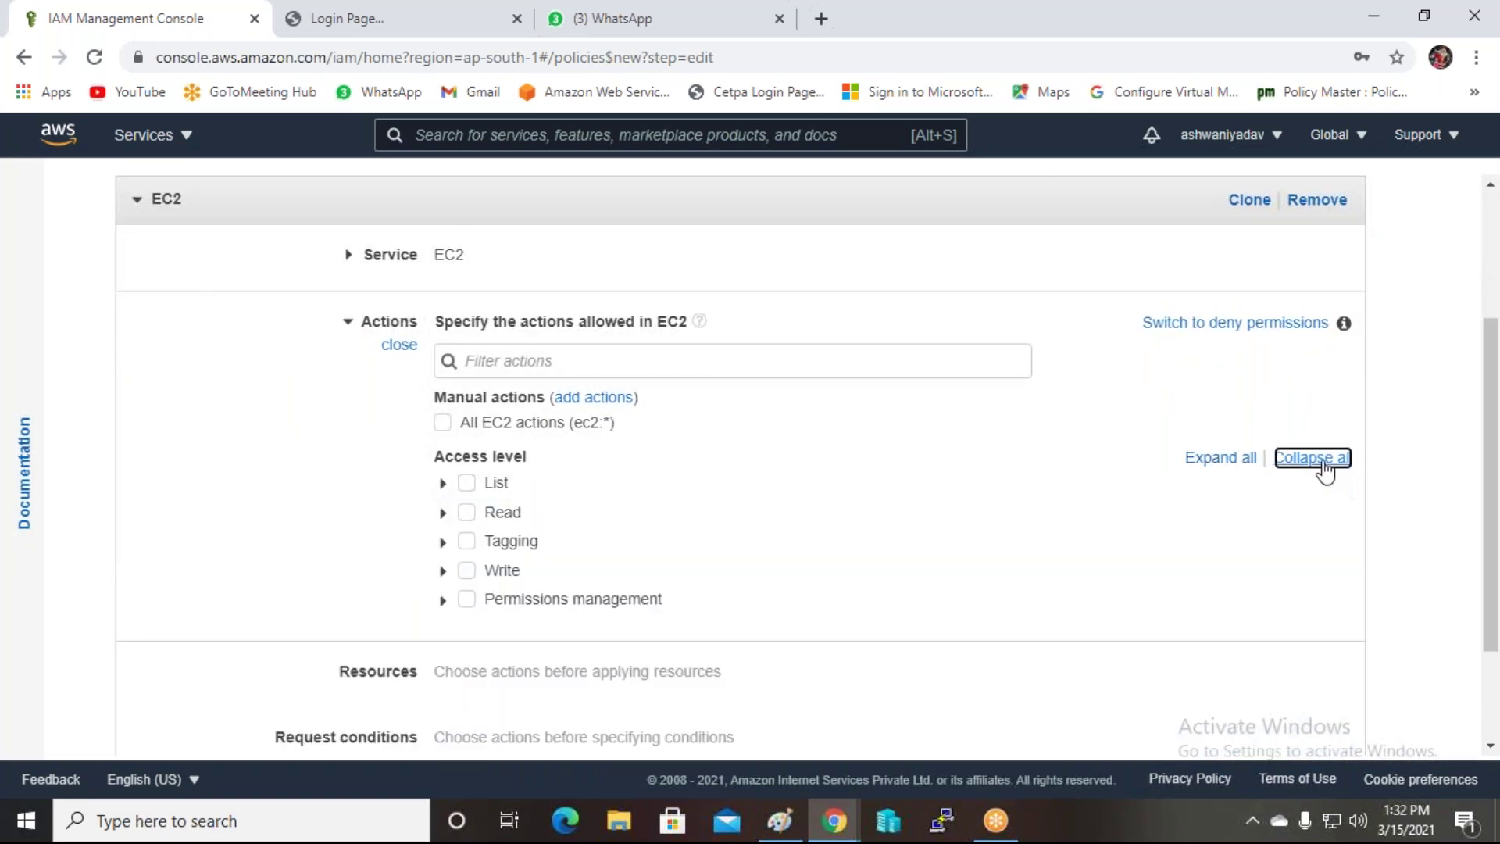
{"action": "left_click", "coordinate": [442, 424]}
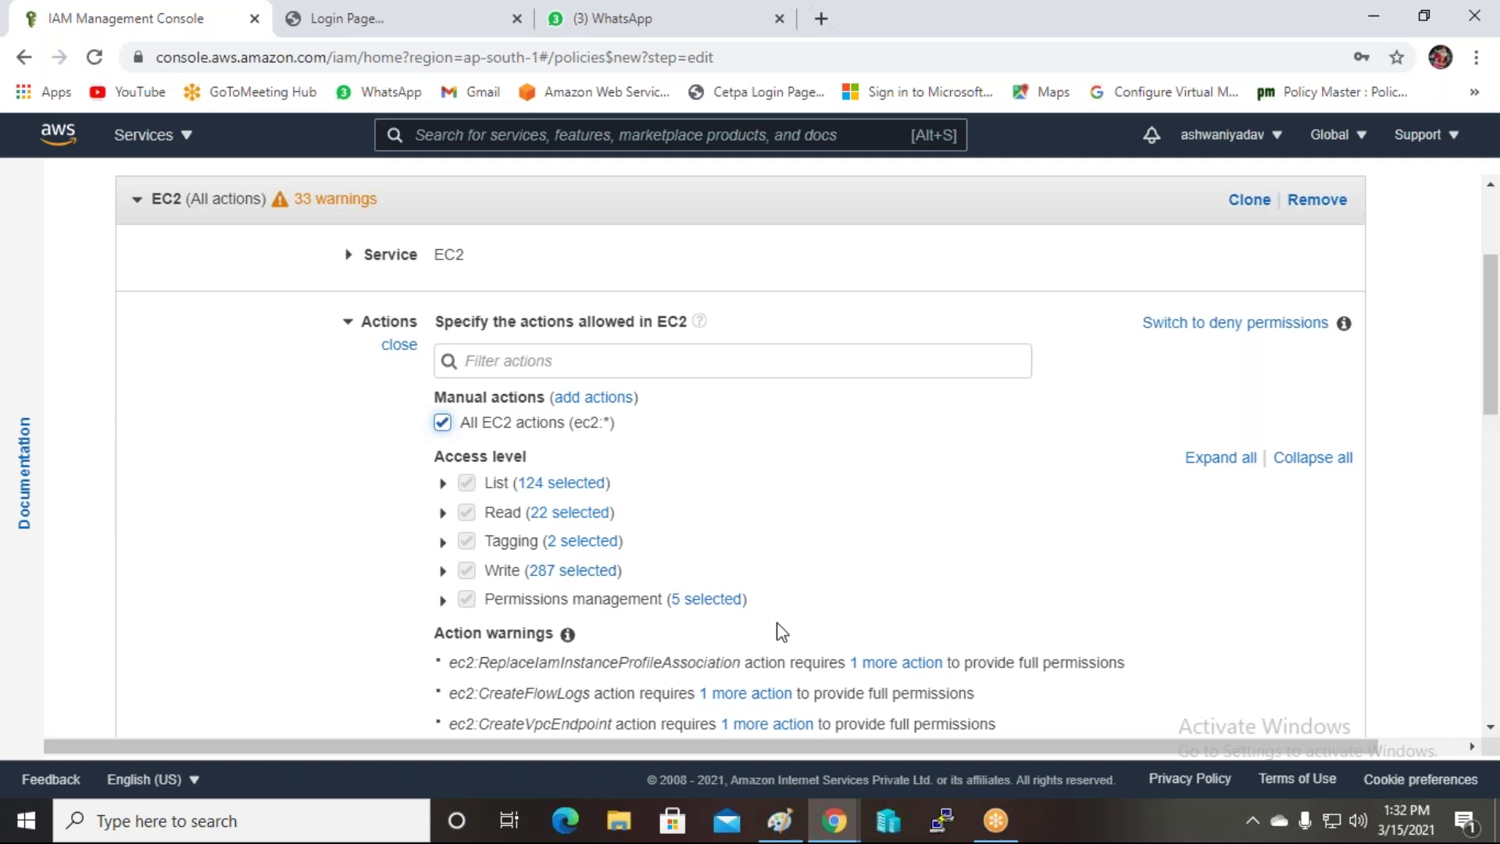
{"action": "scroll", "coordinate": [893, 508], "scroll_direction": "down", "scroll_amount": 4}
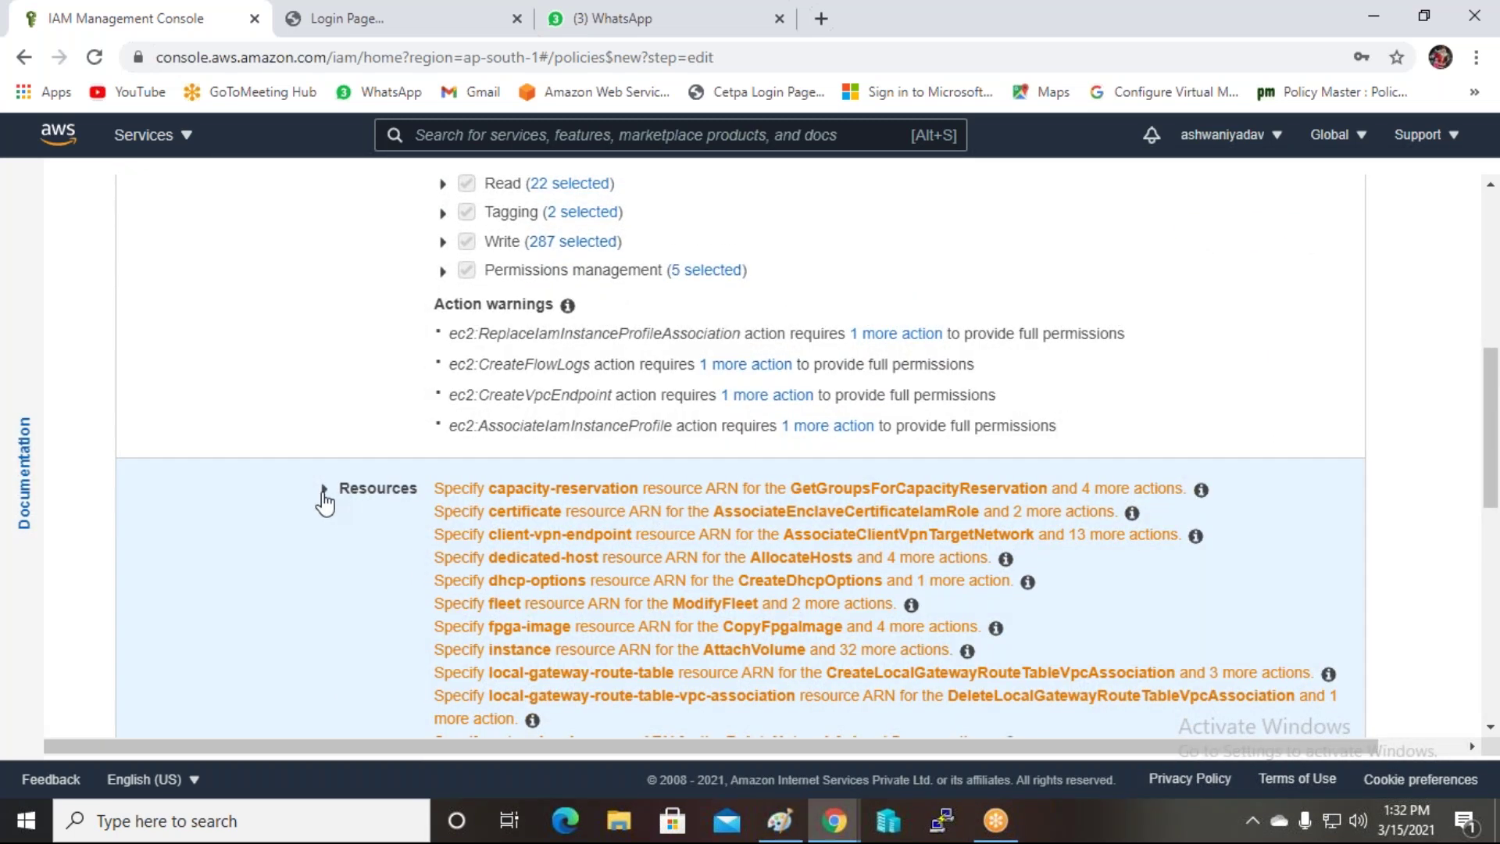
{"action": "left_click", "coordinate": [323, 490]}
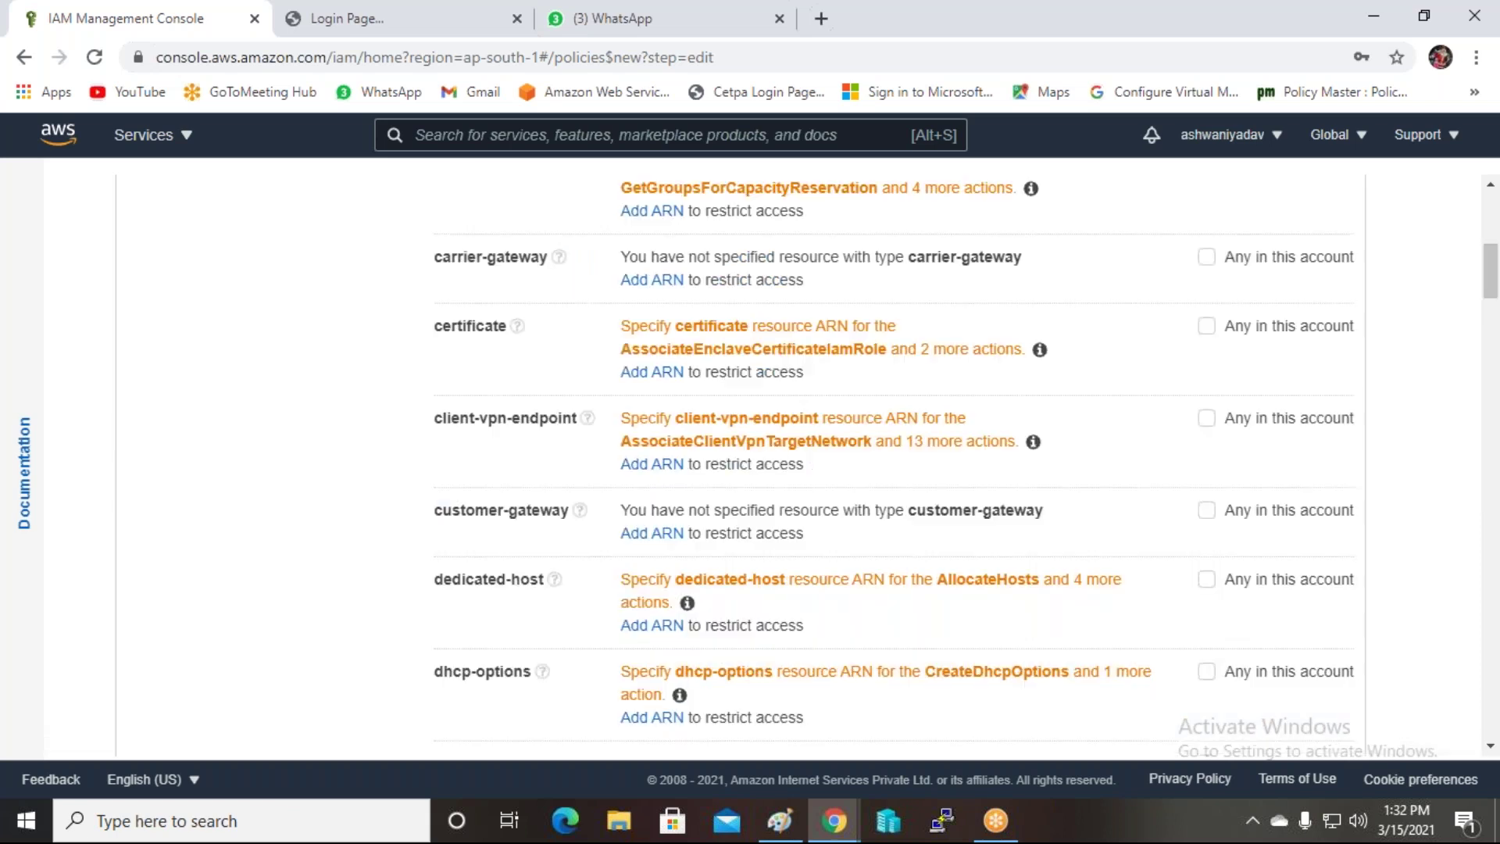
{"action": "scroll", "coordinate": [305, 475], "scroll_direction": "up", "scroll_amount": 5}
{"action": "left_click", "coordinate": [442, 666]}
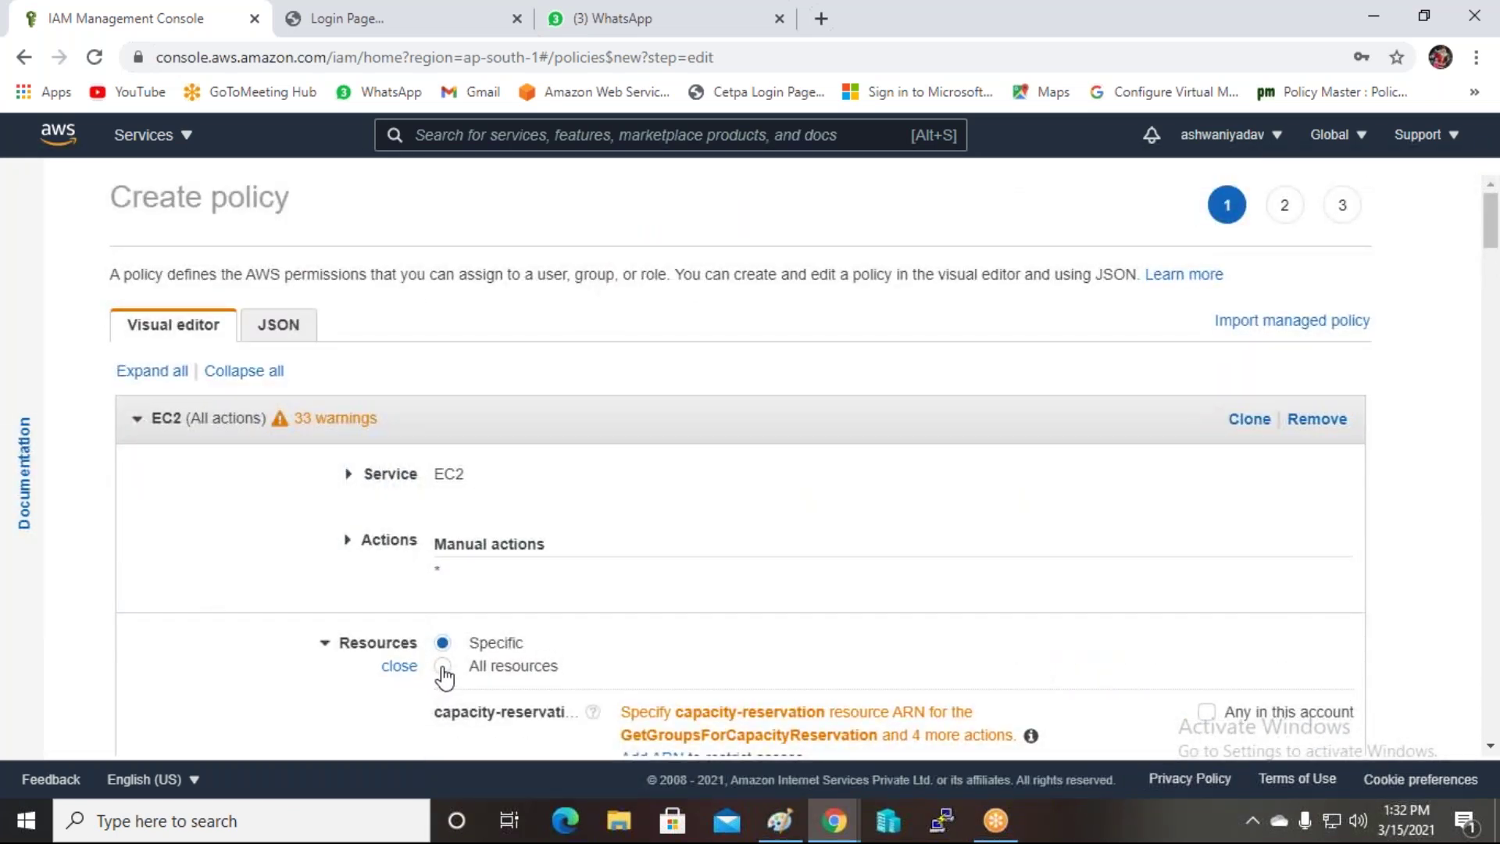
{"action": "scroll", "coordinate": [442, 670], "scroll_direction": "down", "scroll_amount": 3}
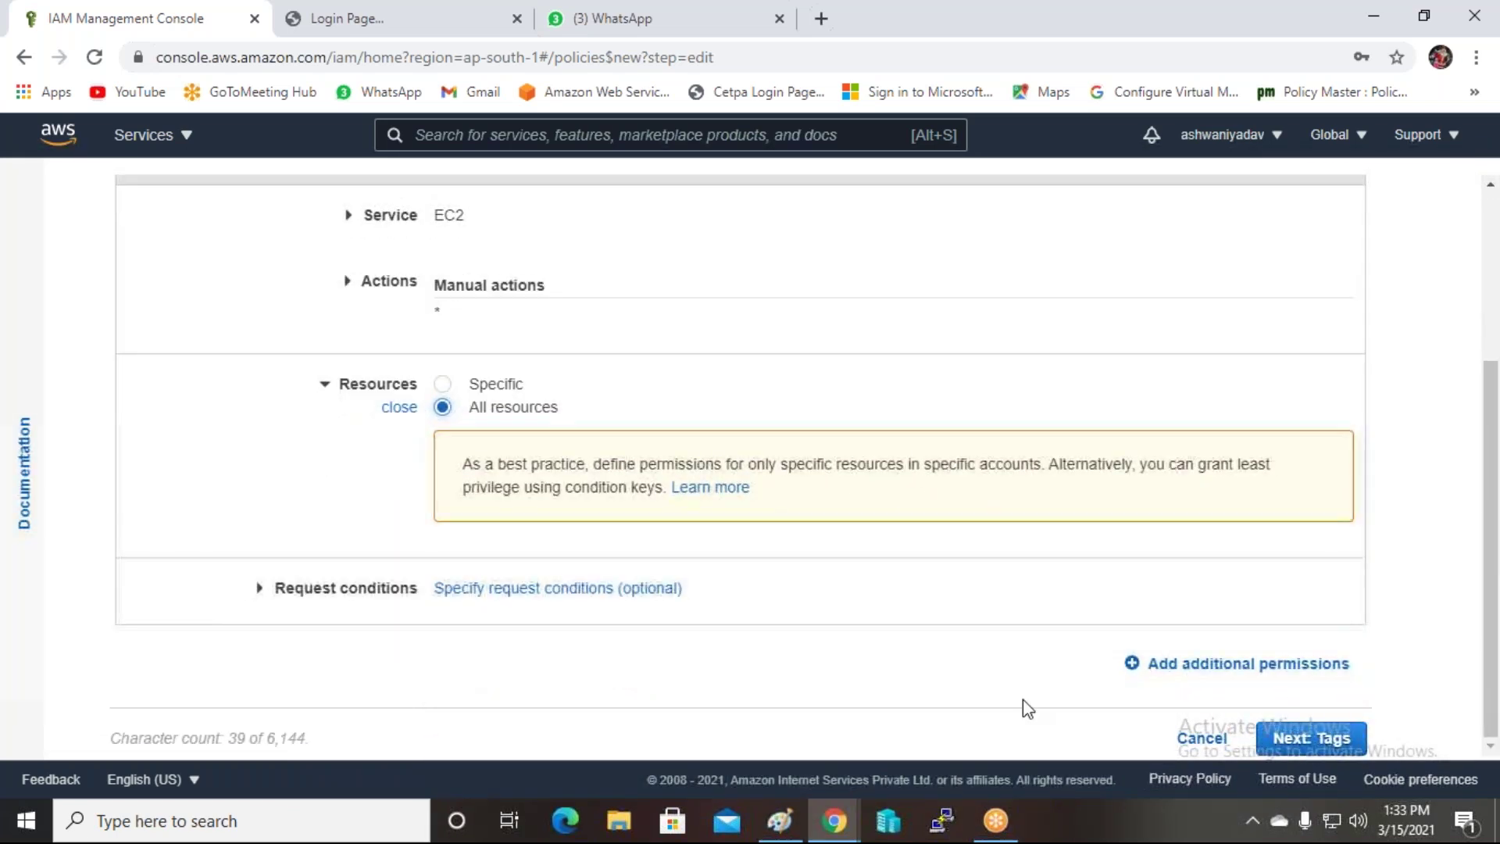
{"action": "left_click", "coordinate": [1291, 737]}
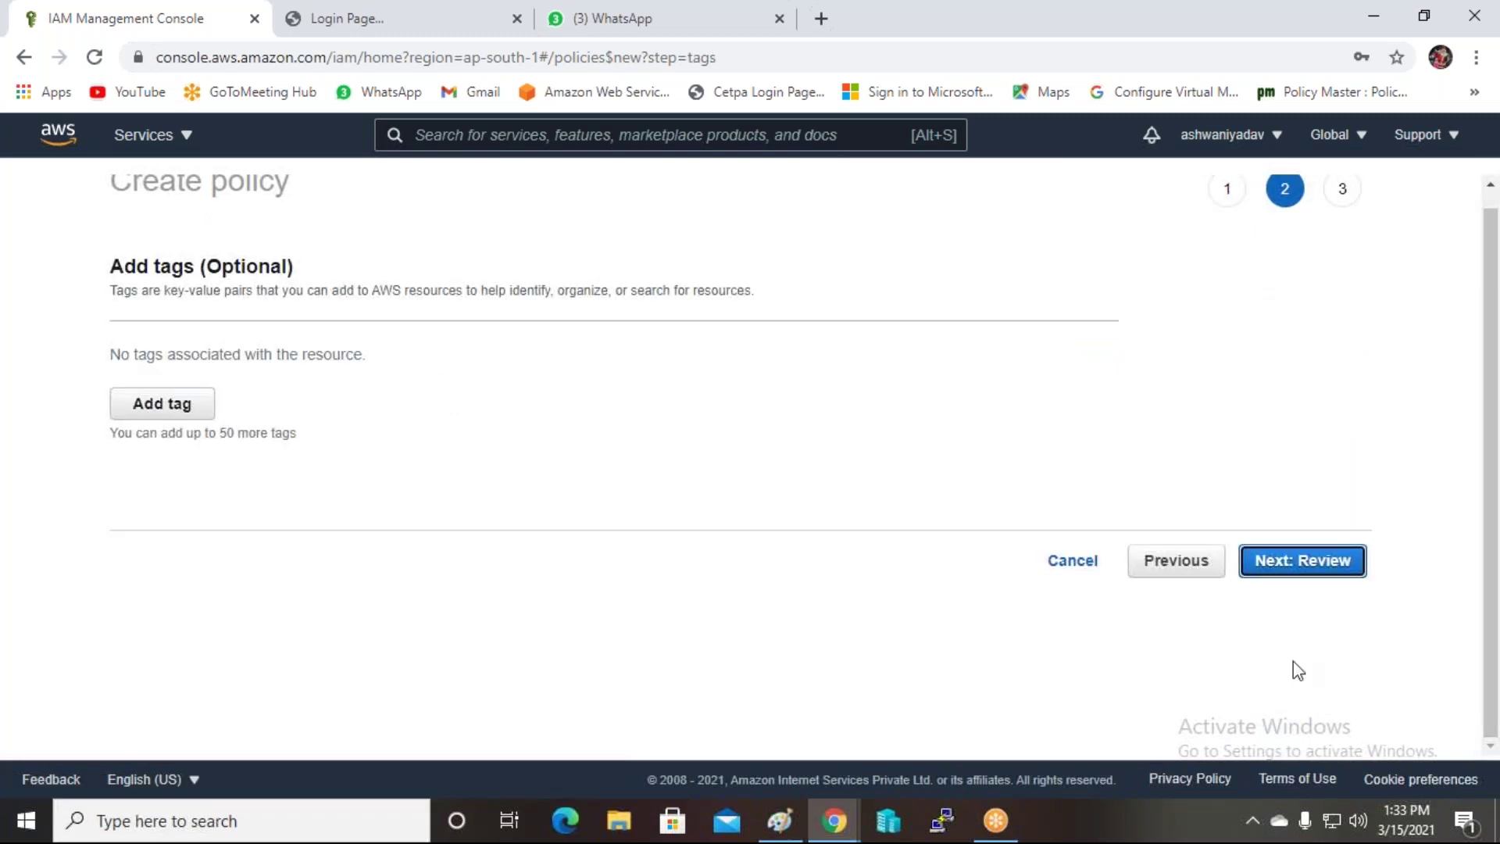
Name the EC2 policy 'Gurmeet-Ec2-full-access' on the review step and create it
{"action": "left_click", "coordinate": [1256, 580]}
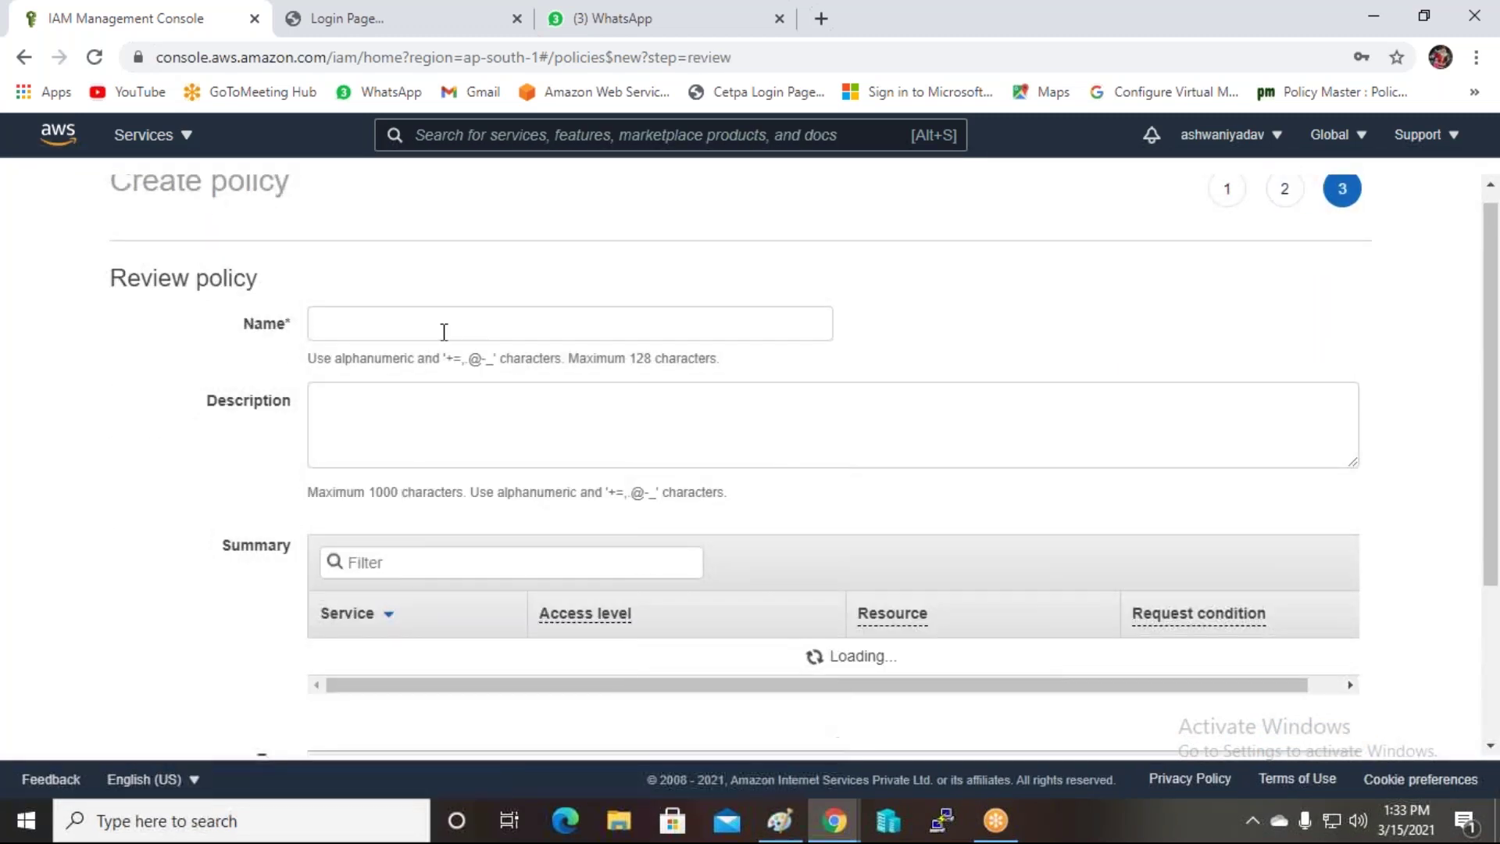
{"action": "left_click", "coordinate": [442, 330]}
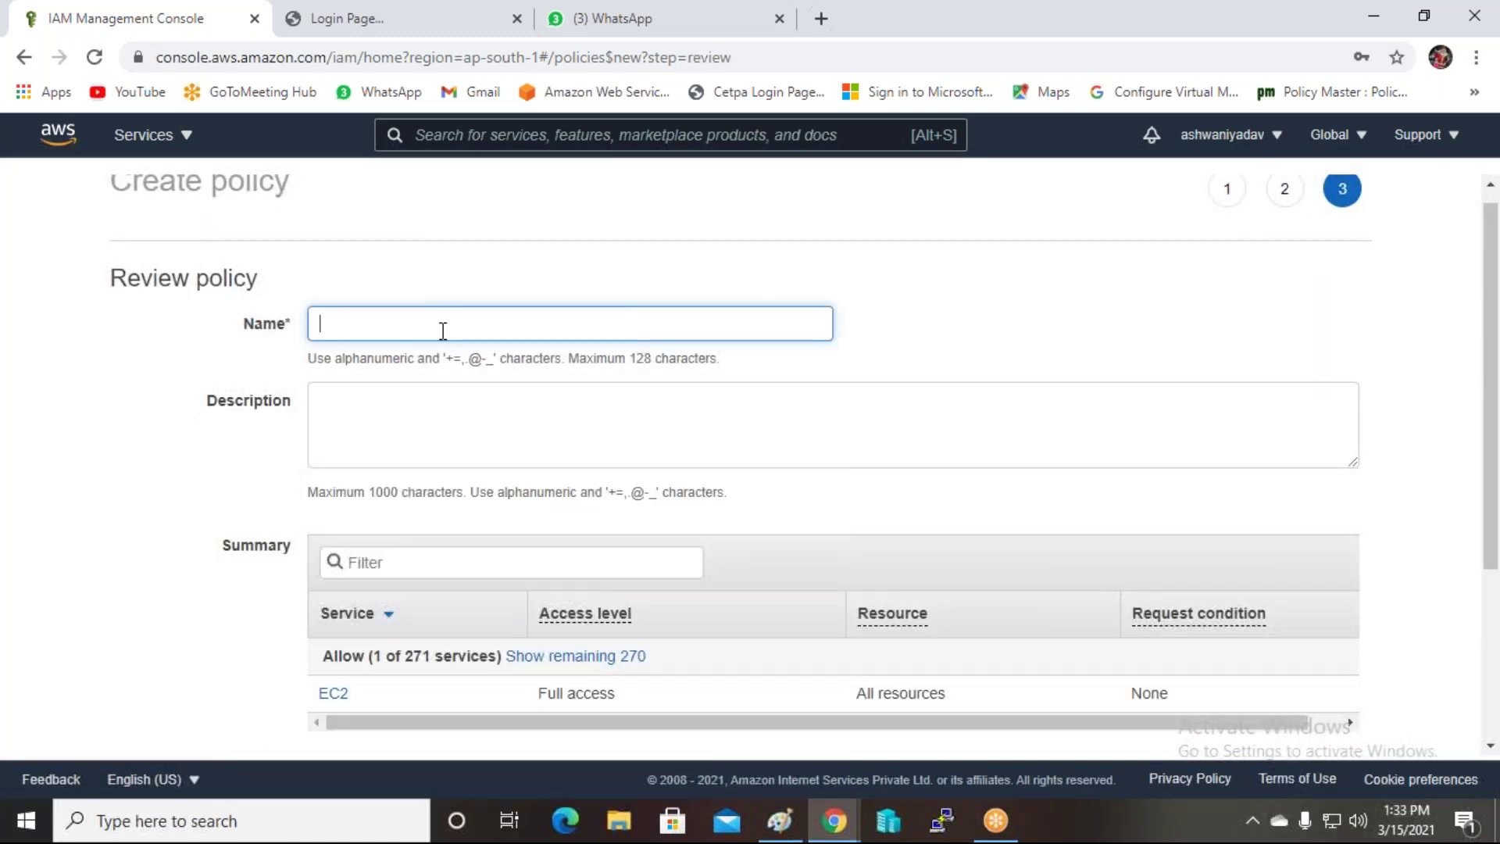
{"action": "type", "text": "G"}
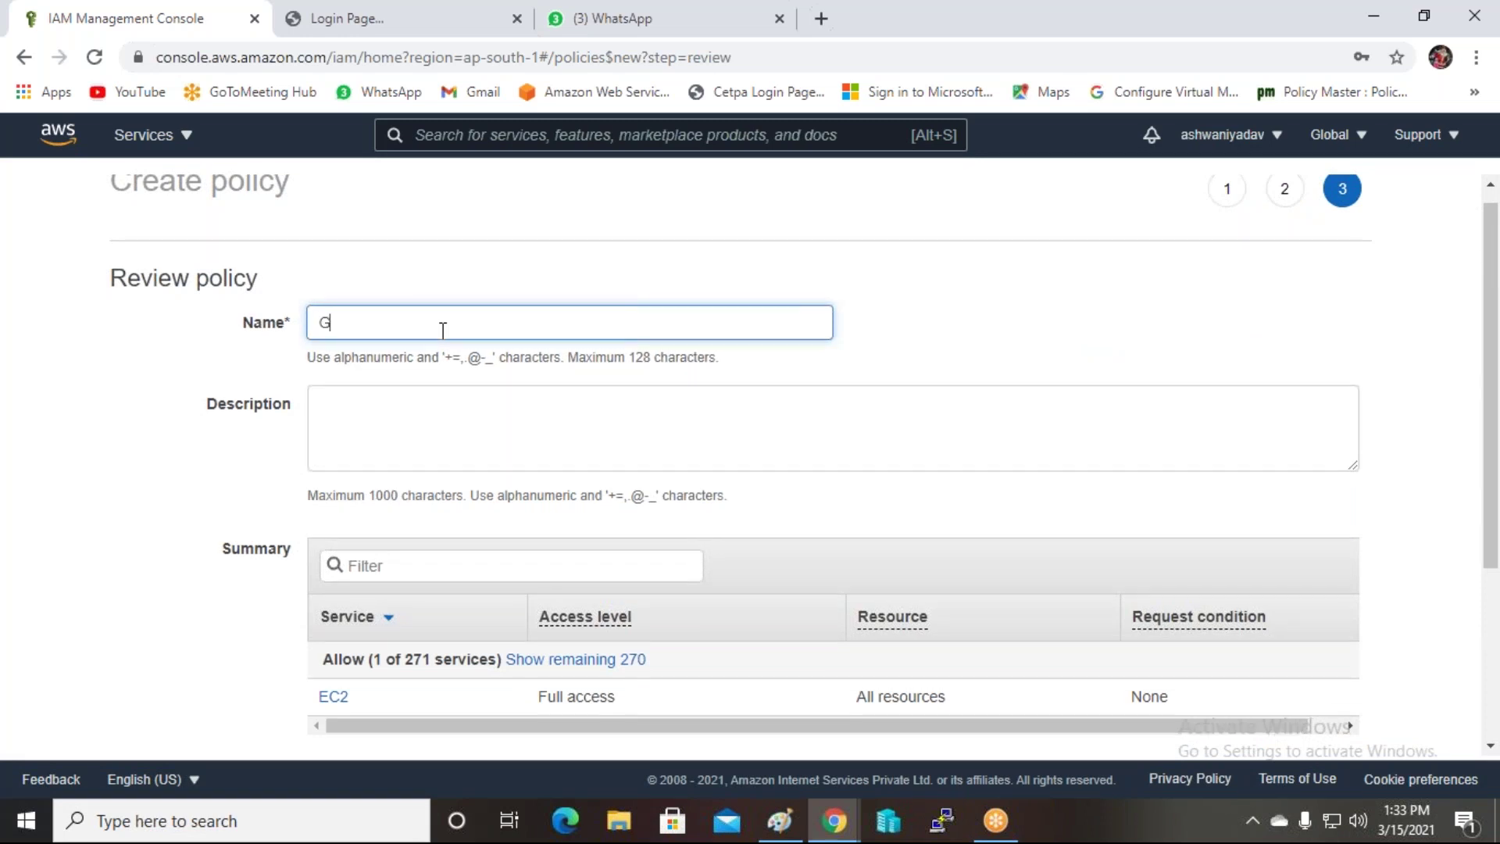
{"action": "type", "text": "urmeet-Ec2-full-access"}
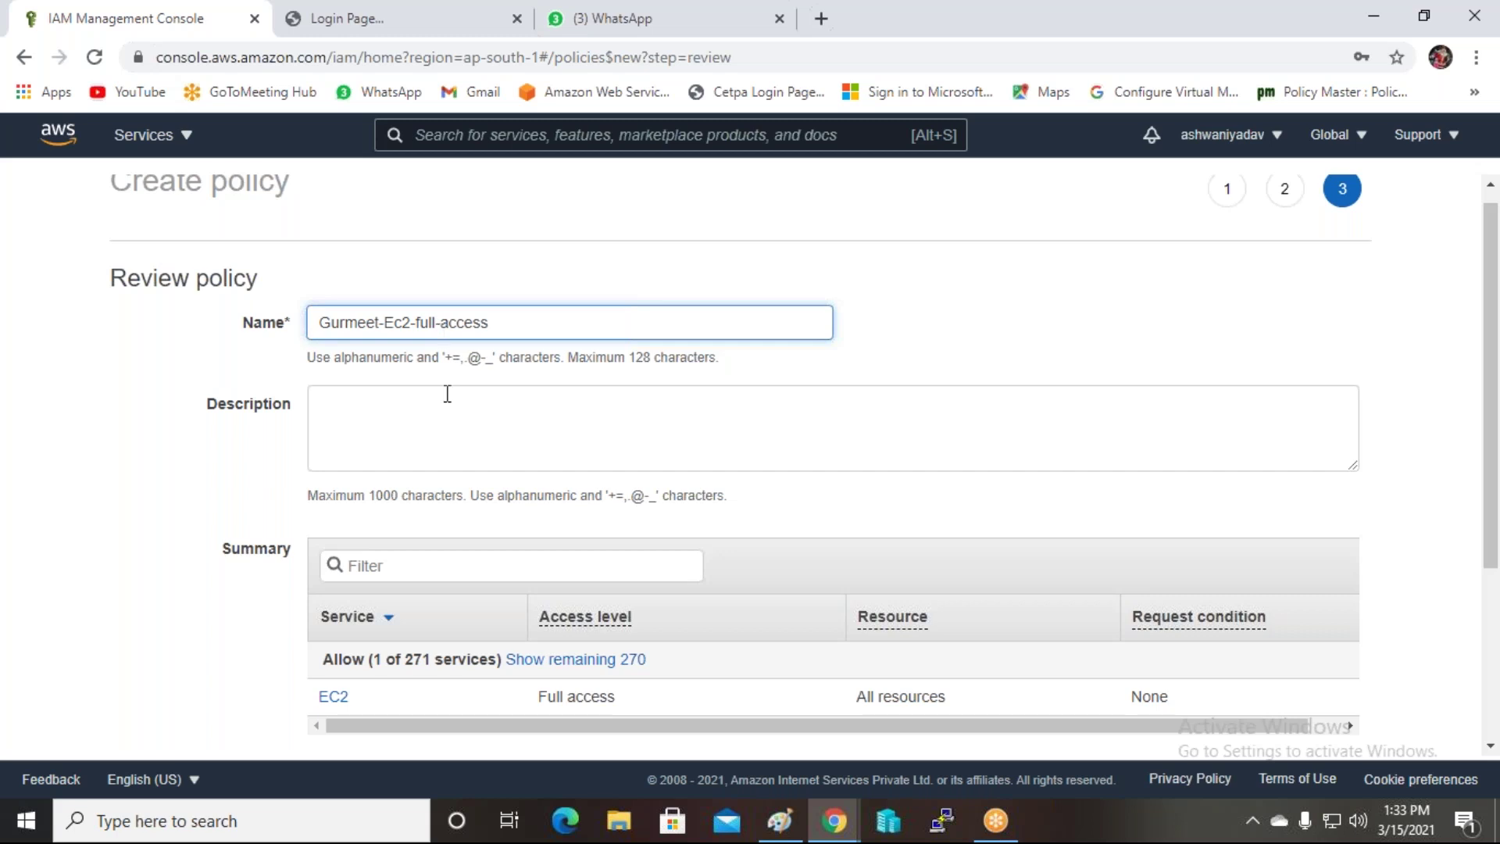
{"action": "scroll", "coordinate": [873, 691], "scroll_direction": "down", "scroll_amount": 3}
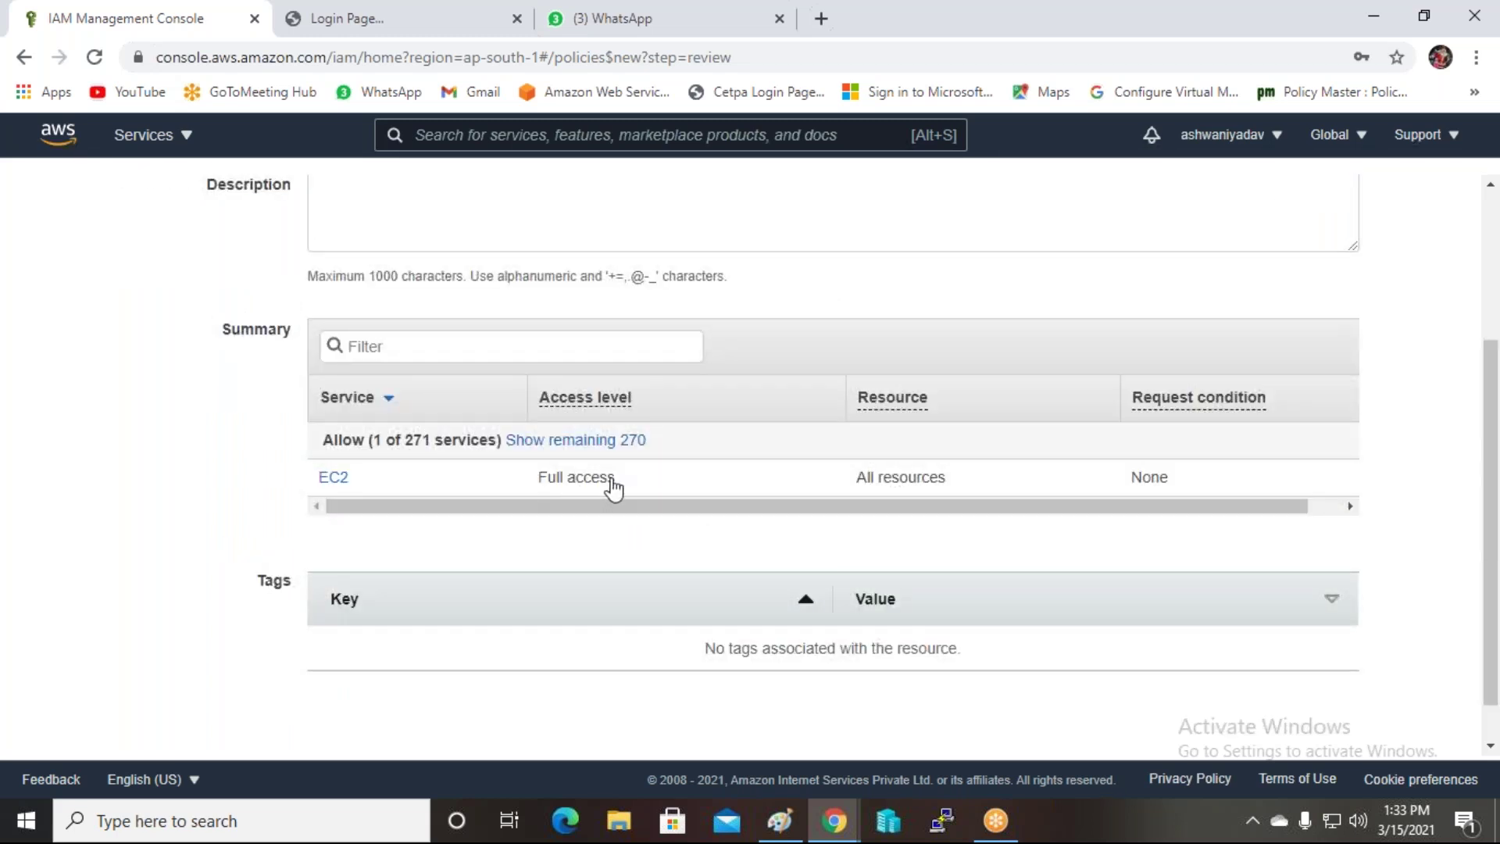
{"action": "scroll", "coordinate": [613, 489], "scroll_direction": "down", "scroll_amount": 1}
{"action": "left_click", "coordinate": [1289, 738]}
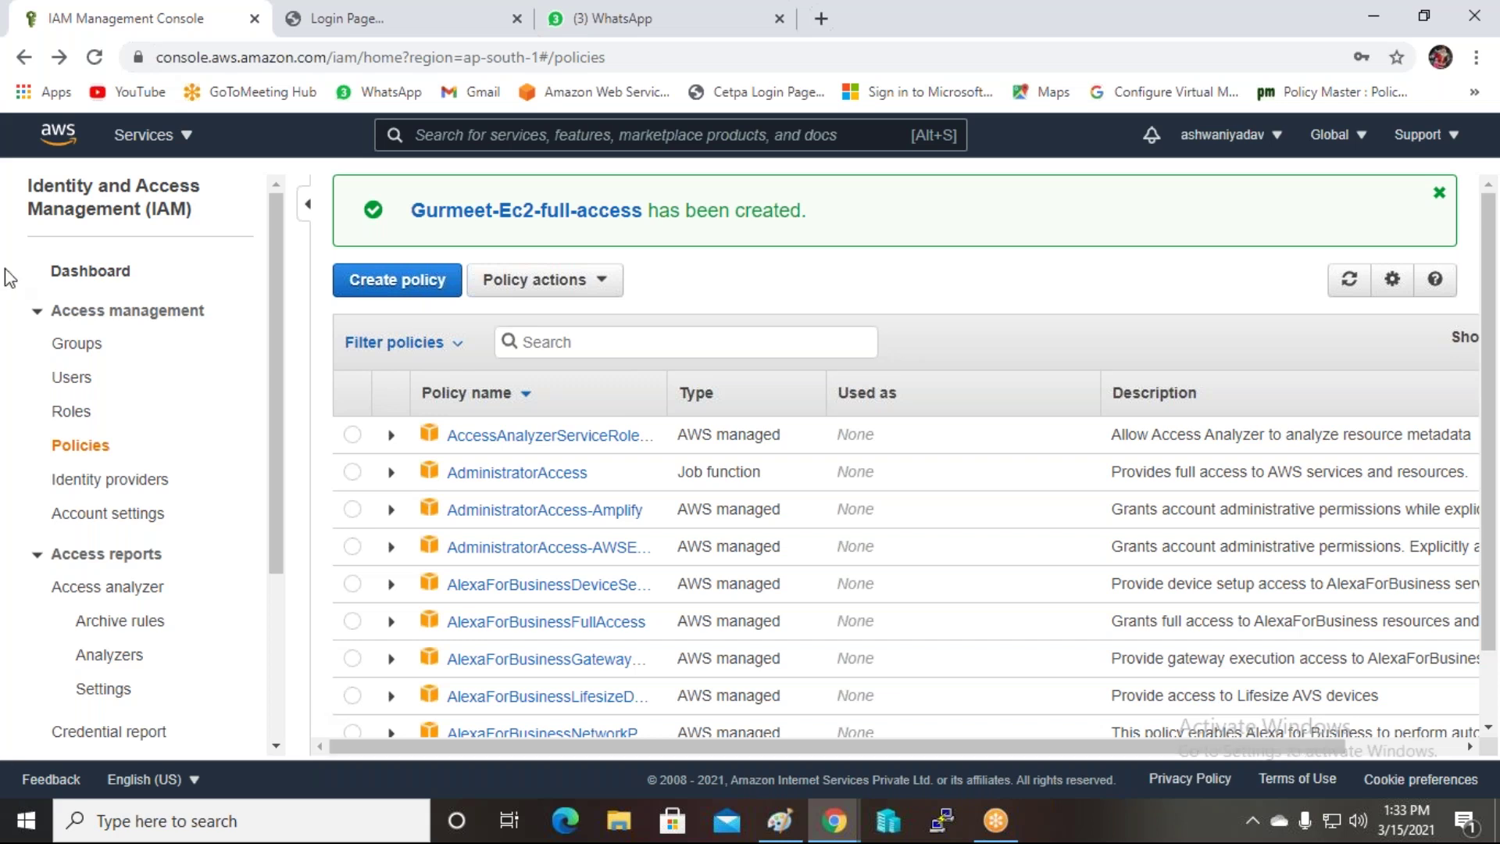
Open the first IAM user, search attachable policies by name, then cancel without attaching anything
{"action": "left_click", "coordinate": [86, 381]}
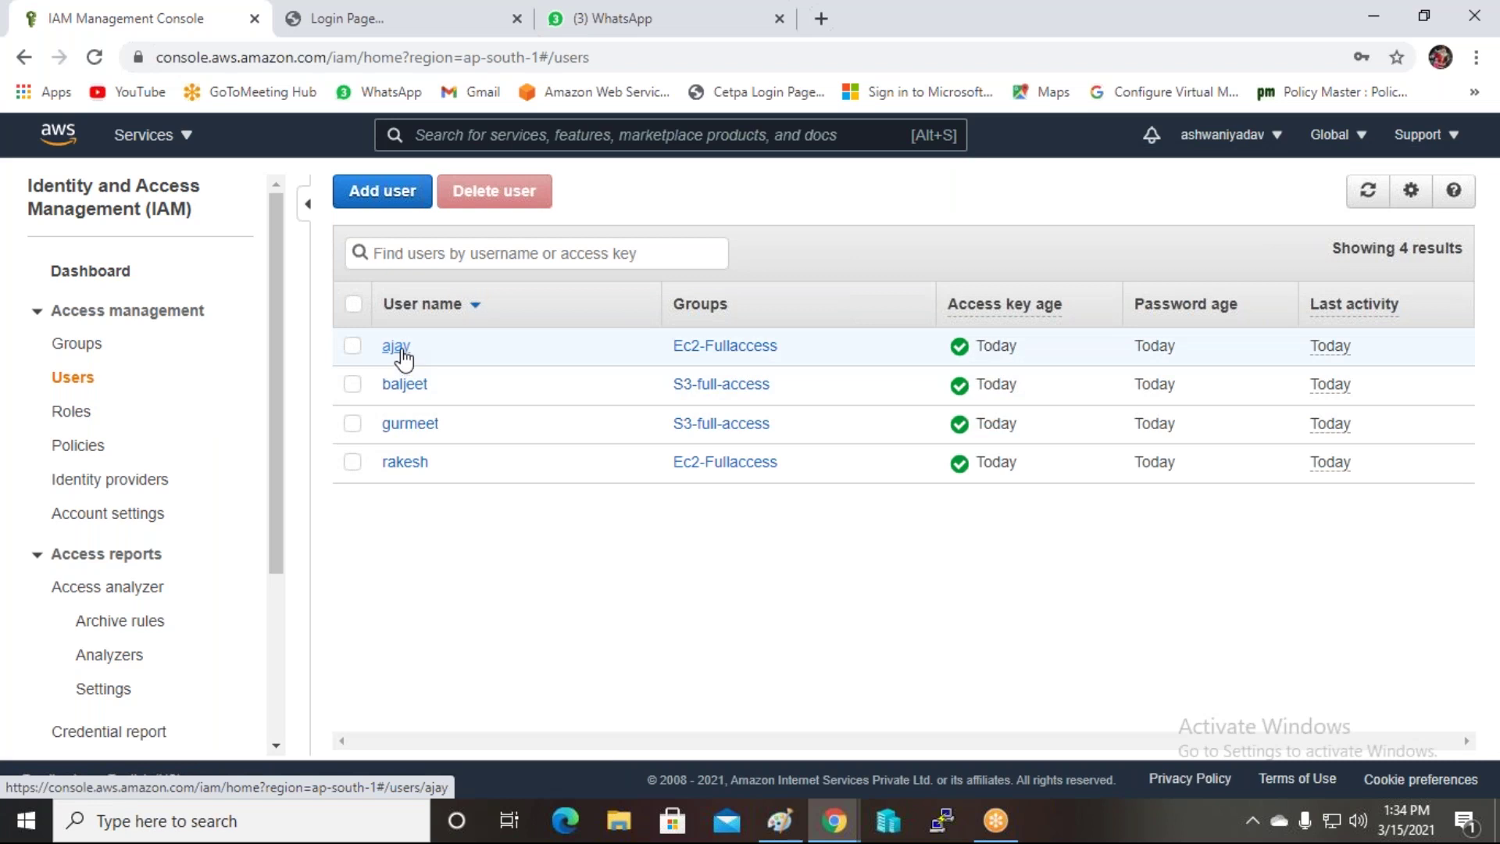
{"action": "left_click", "coordinate": [396, 348]}
{"action": "scroll", "coordinate": [453, 484], "scroll_direction": "down", "scroll_amount": 1}
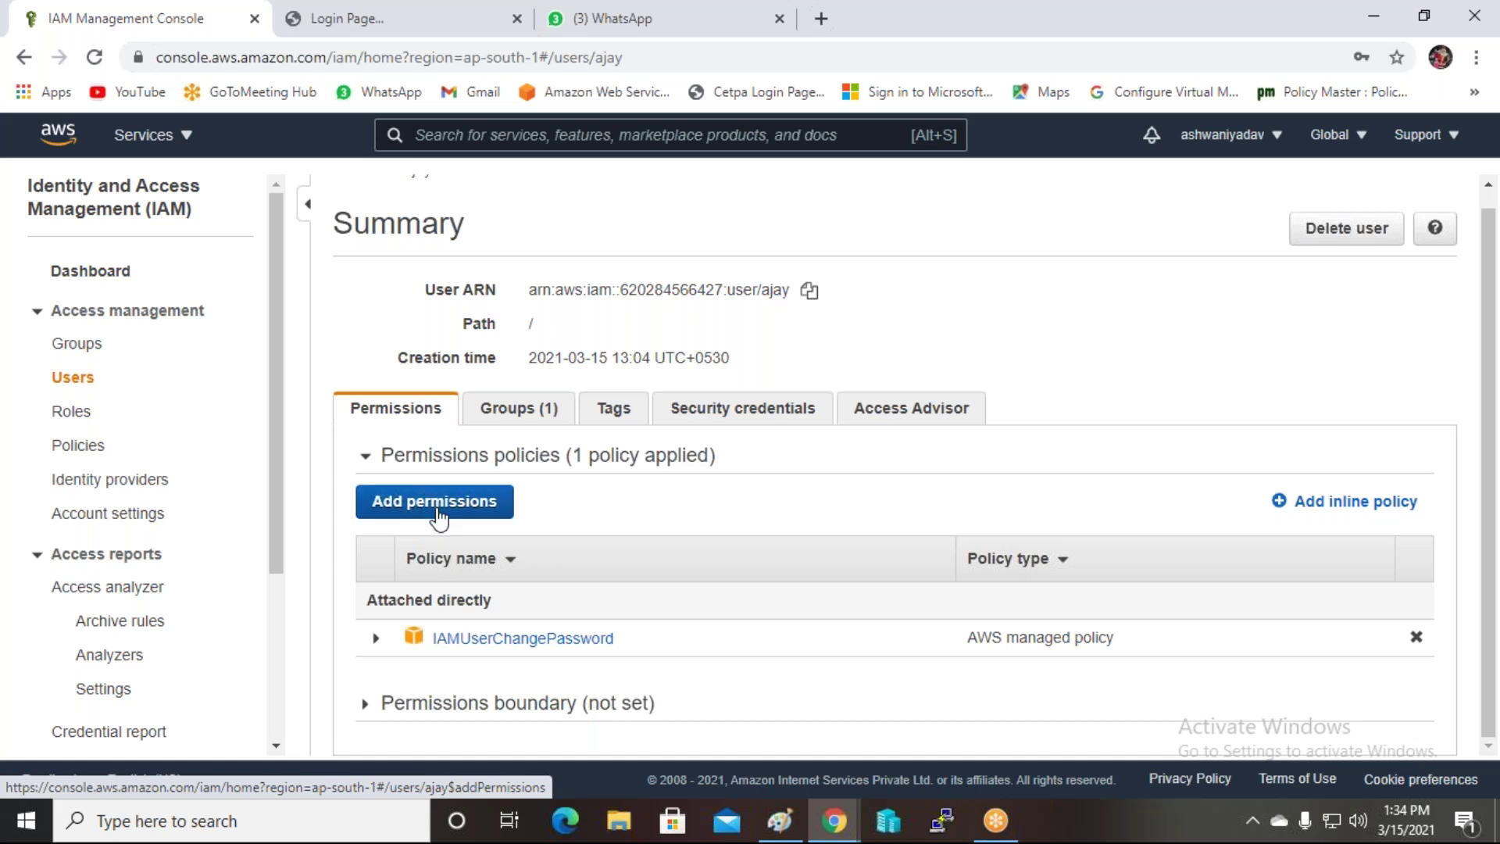
{"action": "left_click", "coordinate": [439, 512]}
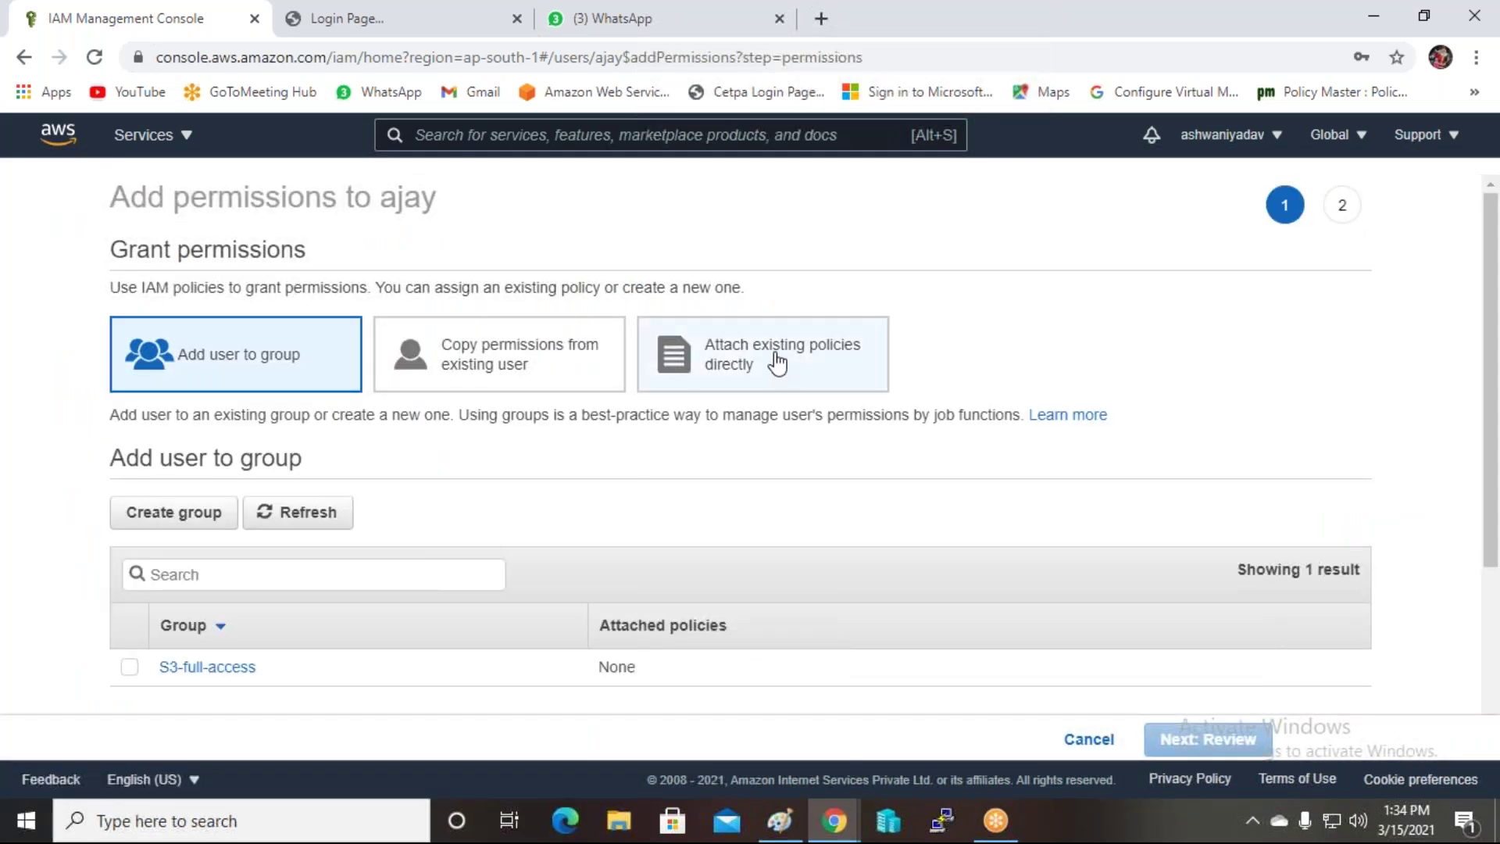
{"action": "left_click", "coordinate": [778, 363]}
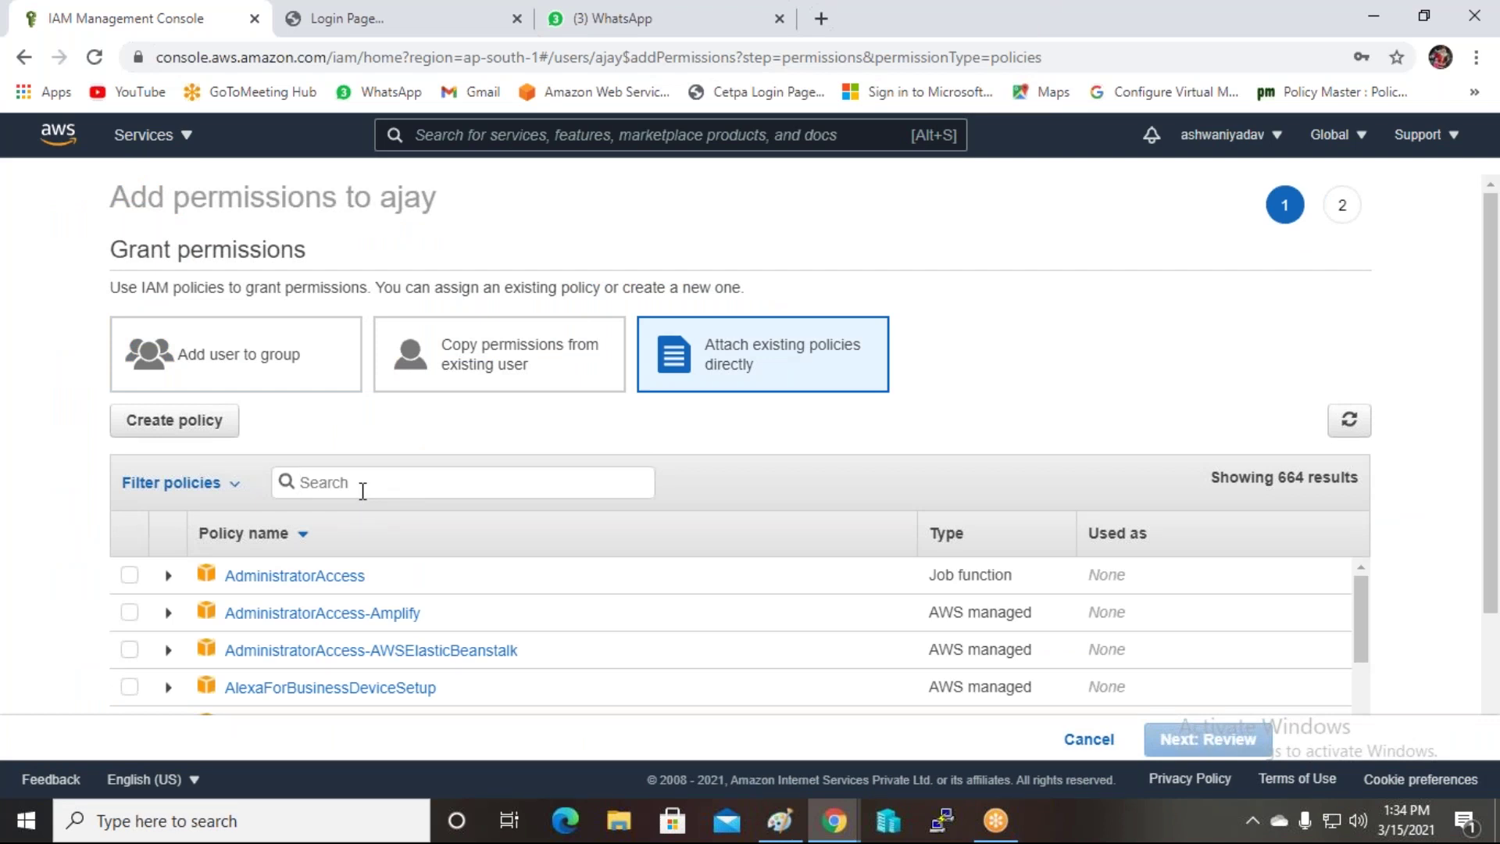
{"action": "type", "text": "Gur"}
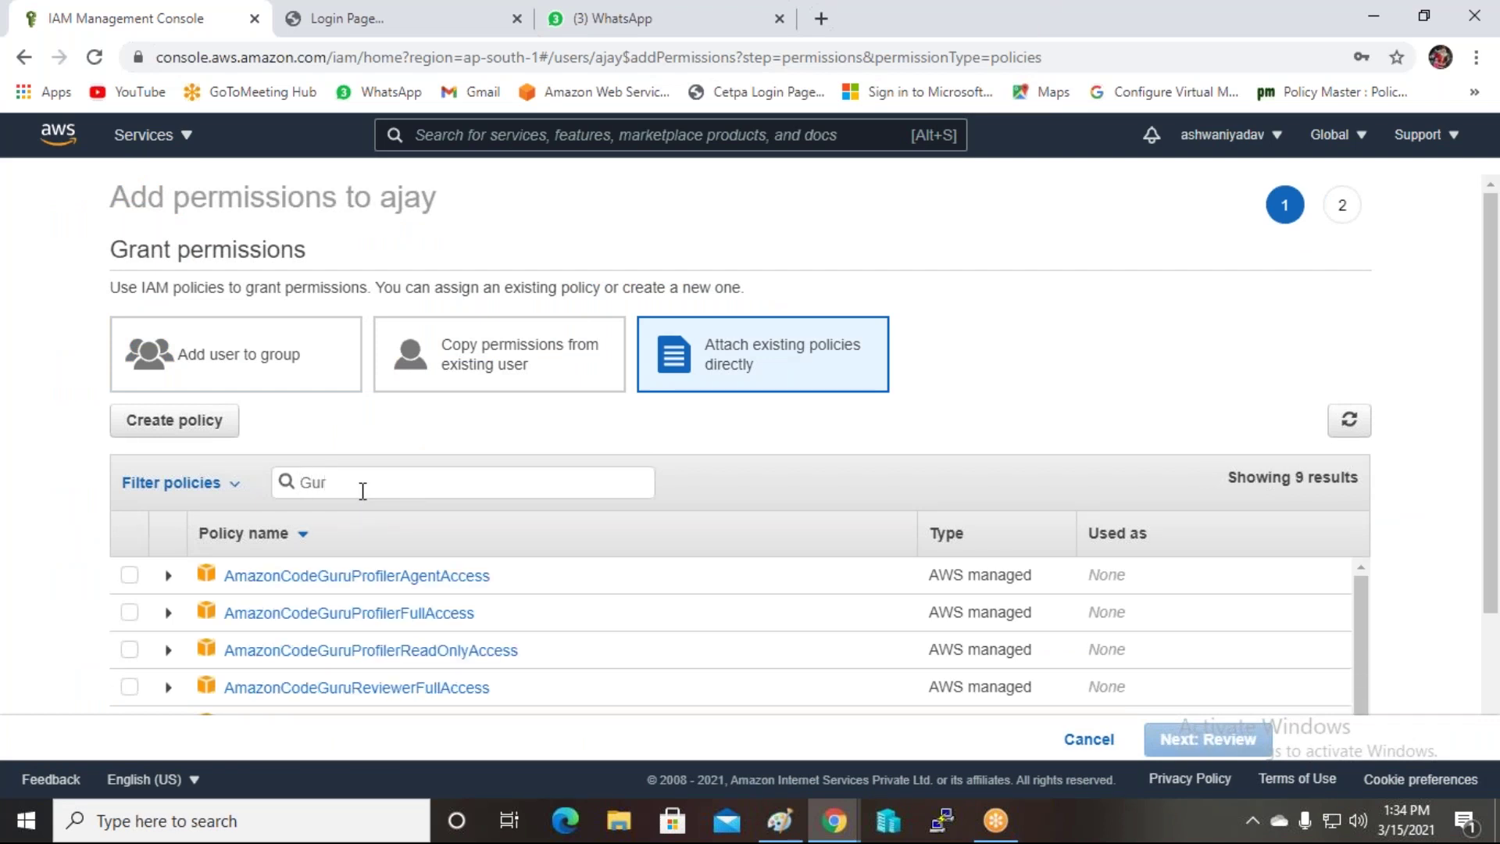
{"action": "type", "text": "m"}
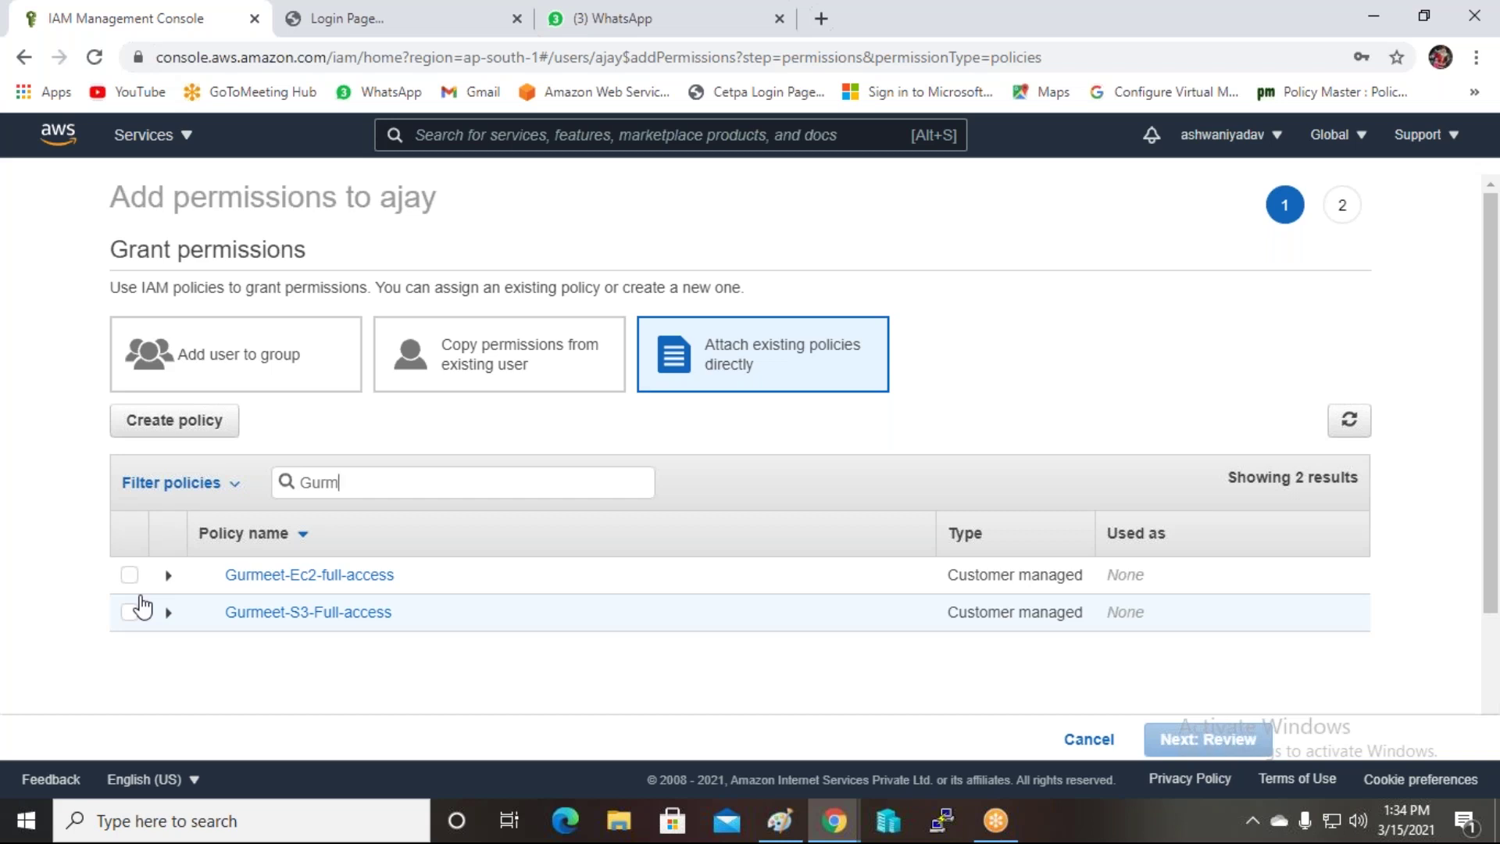
{"action": "left_click", "coordinate": [1088, 739]}
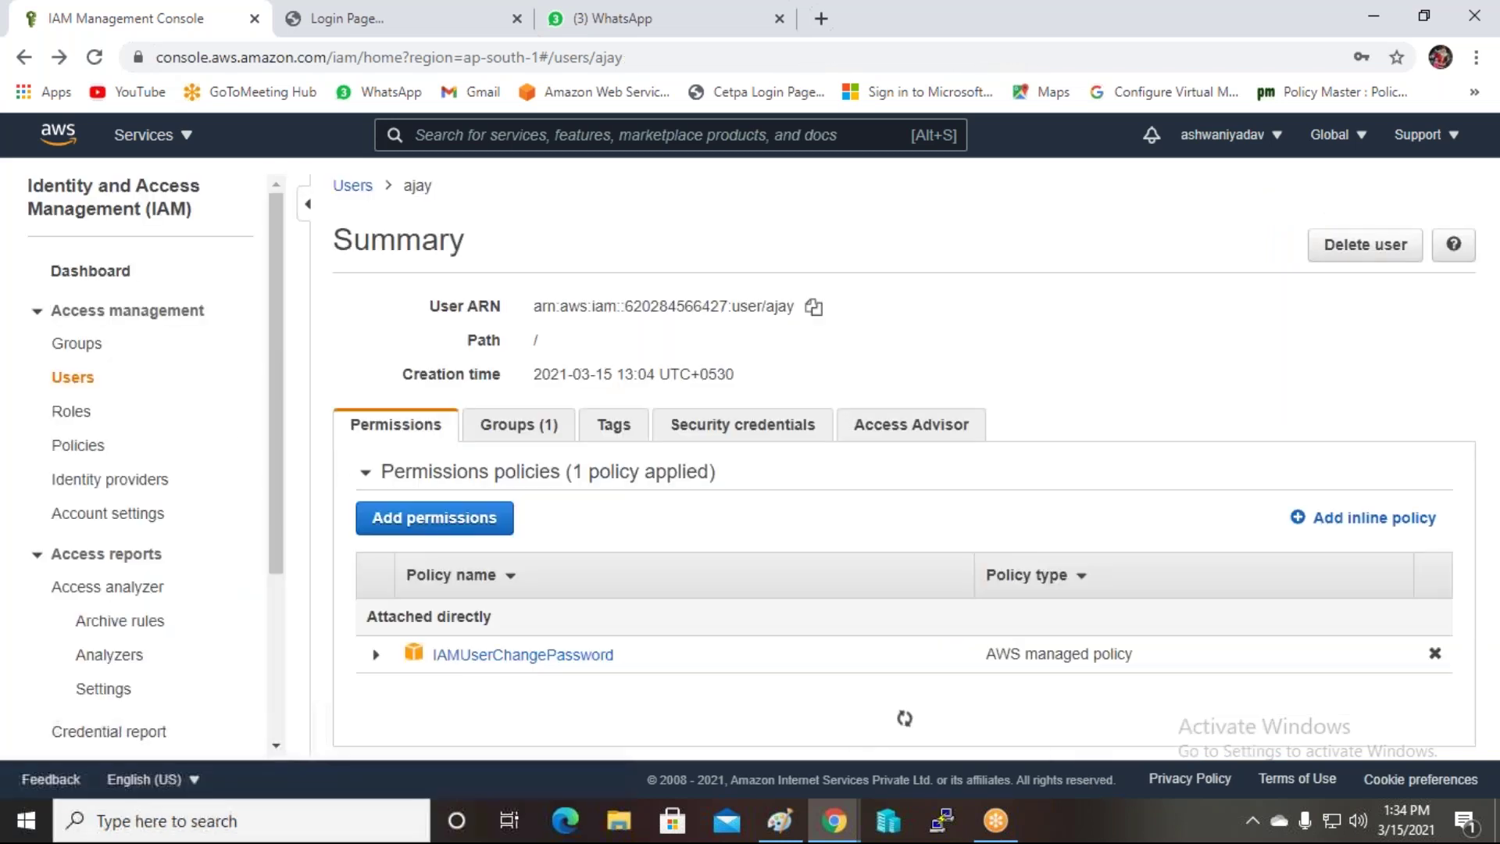
Attach Gurmeet-Ec2-full-access to the Ec2-Fullaccess group, then minimise the browser
{"action": "left_click", "coordinate": [78, 348]}
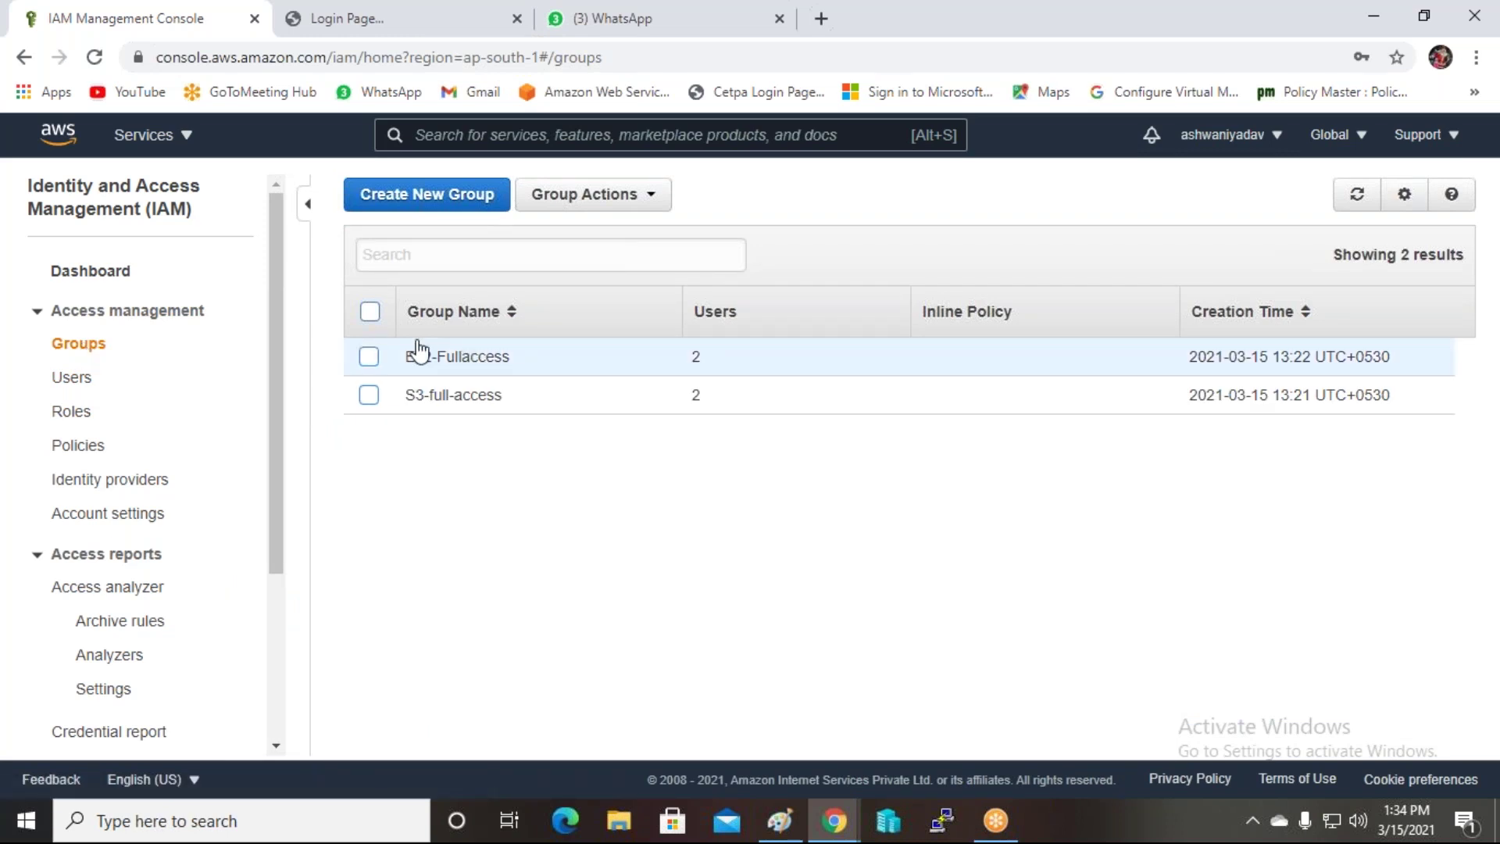
{"action": "left_click", "coordinate": [419, 352]}
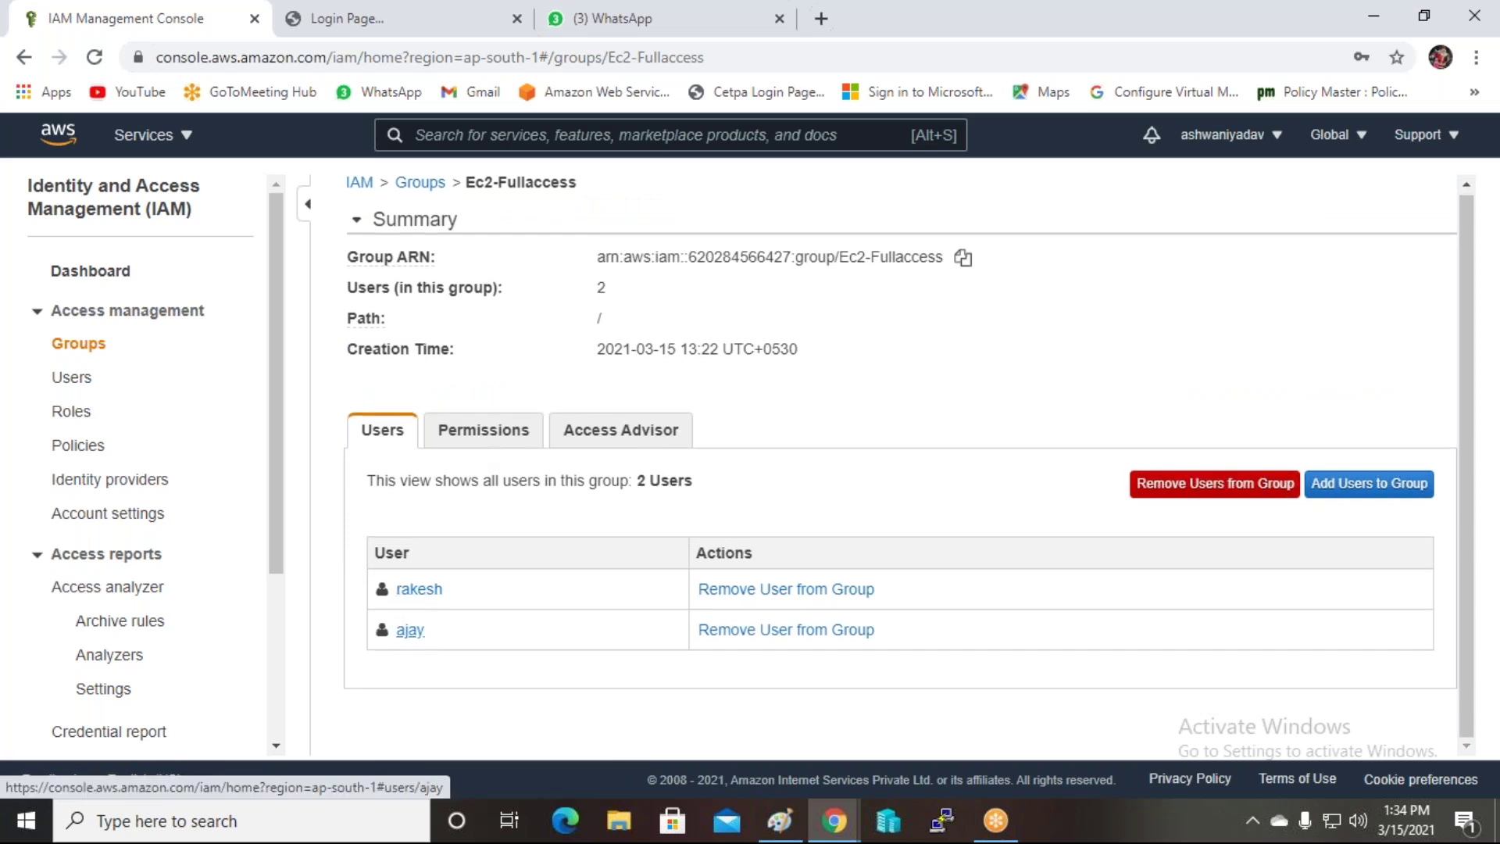
{"action": "left_click", "coordinate": [477, 434]}
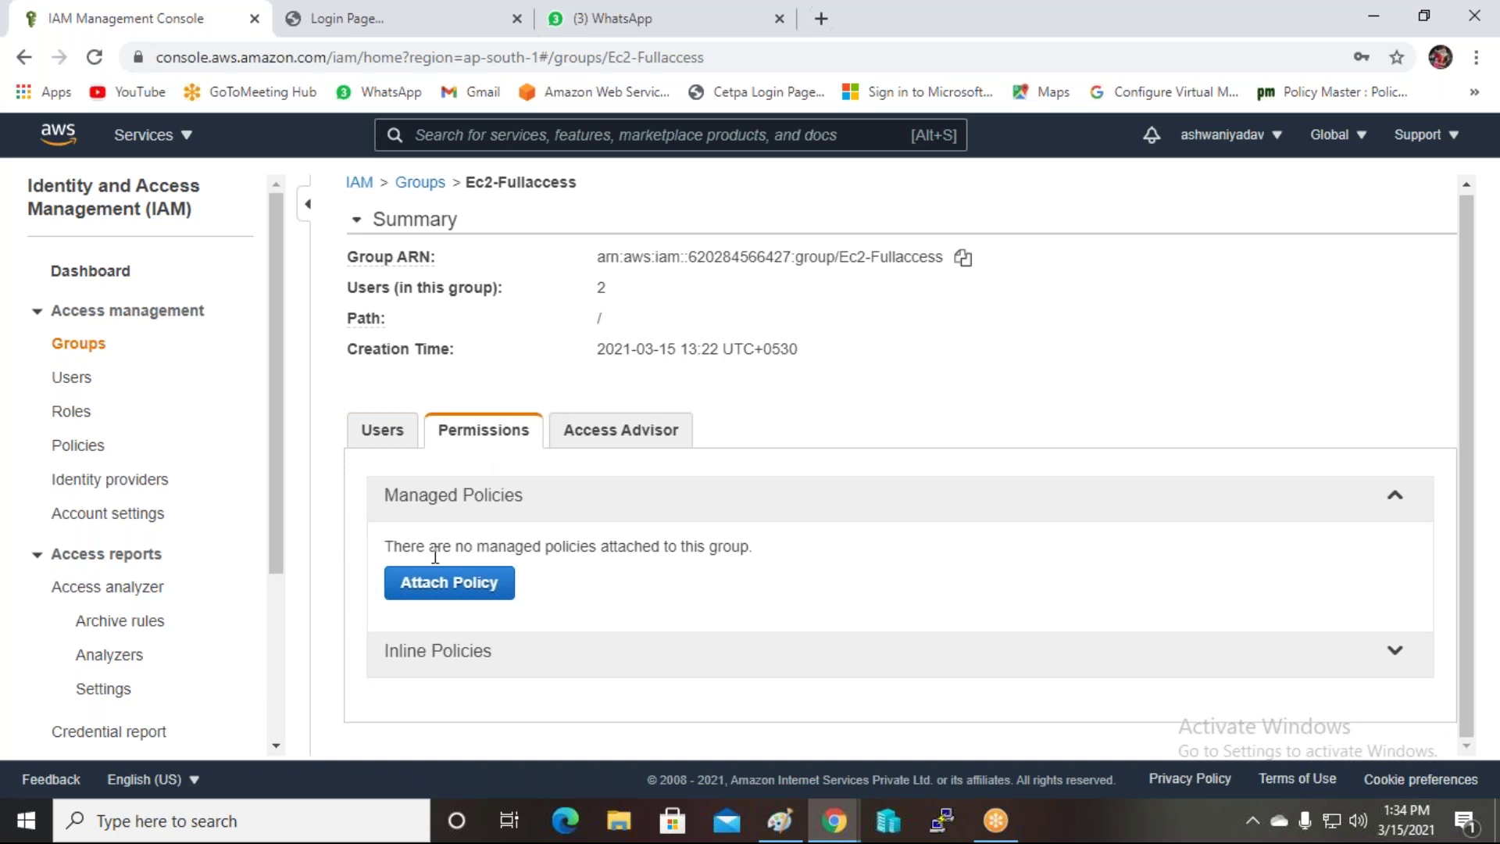
{"action": "left_click", "coordinate": [411, 588]}
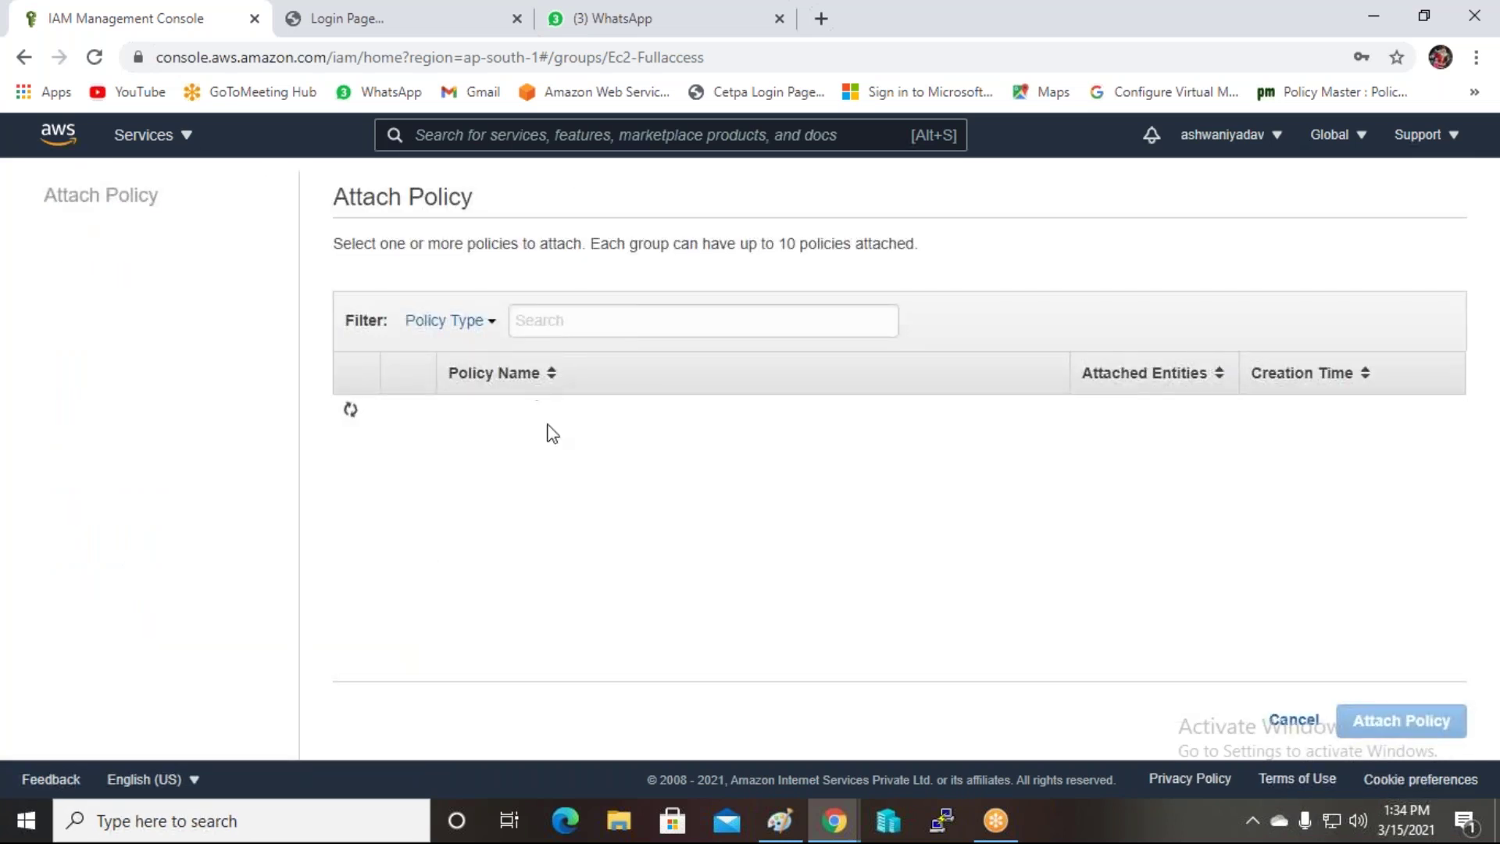
{"action": "left_click", "coordinate": [600, 325]}
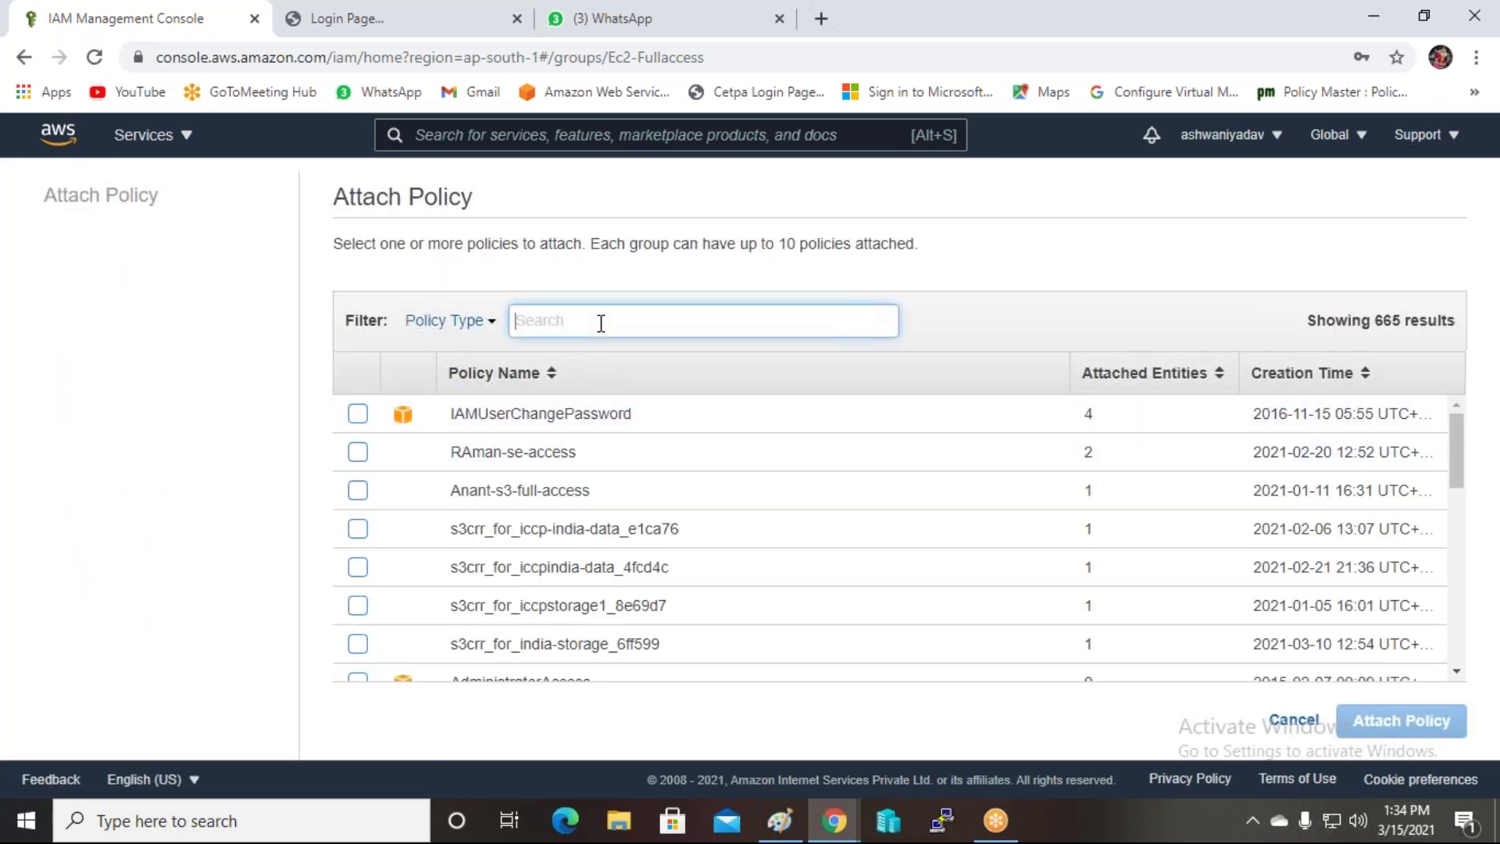
{"action": "type", "text": "Gur"}
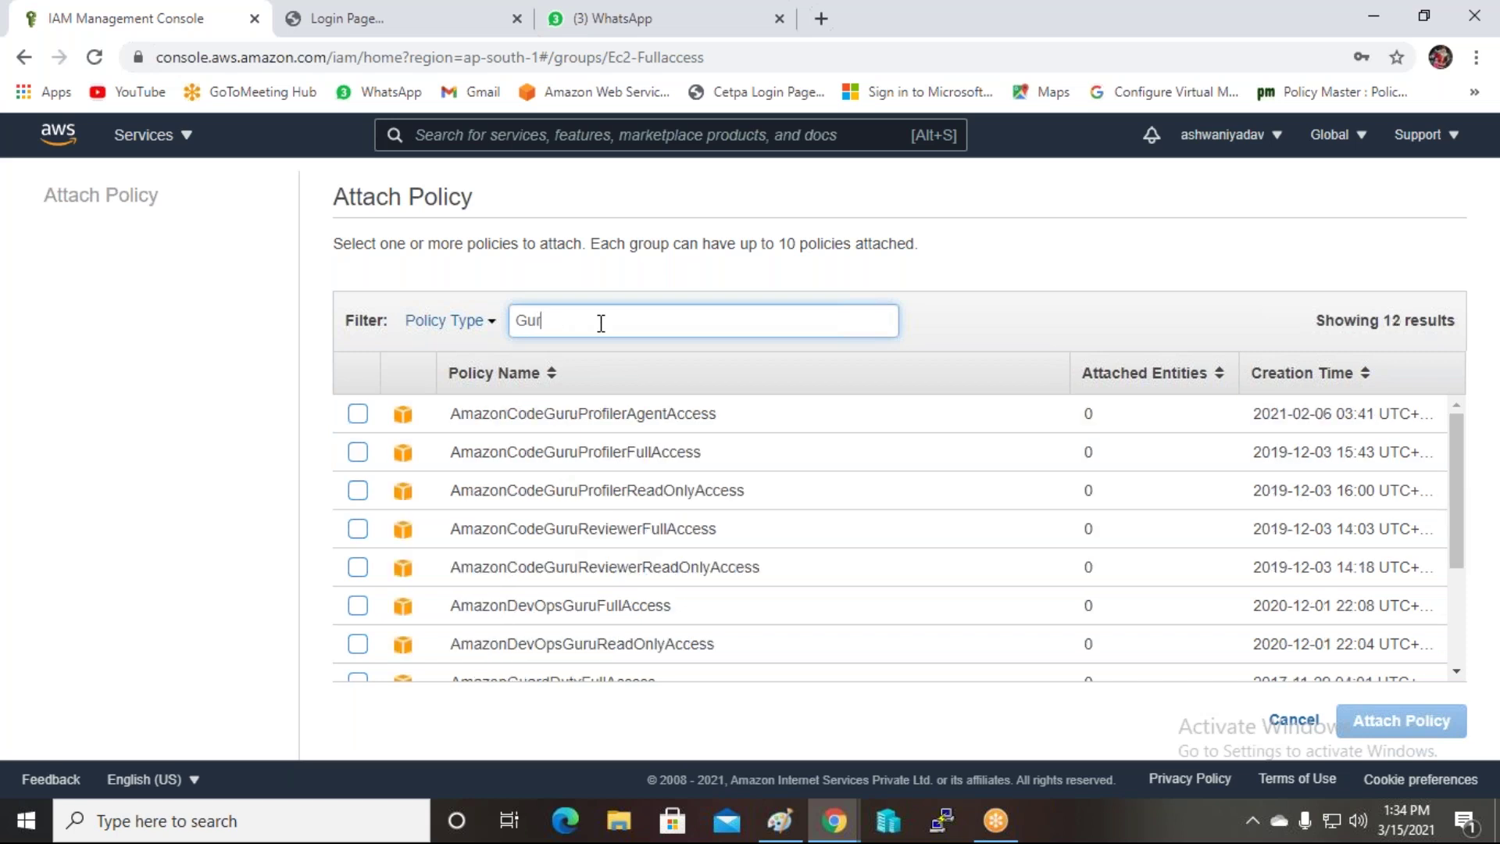
{"action": "type", "text": "m"}
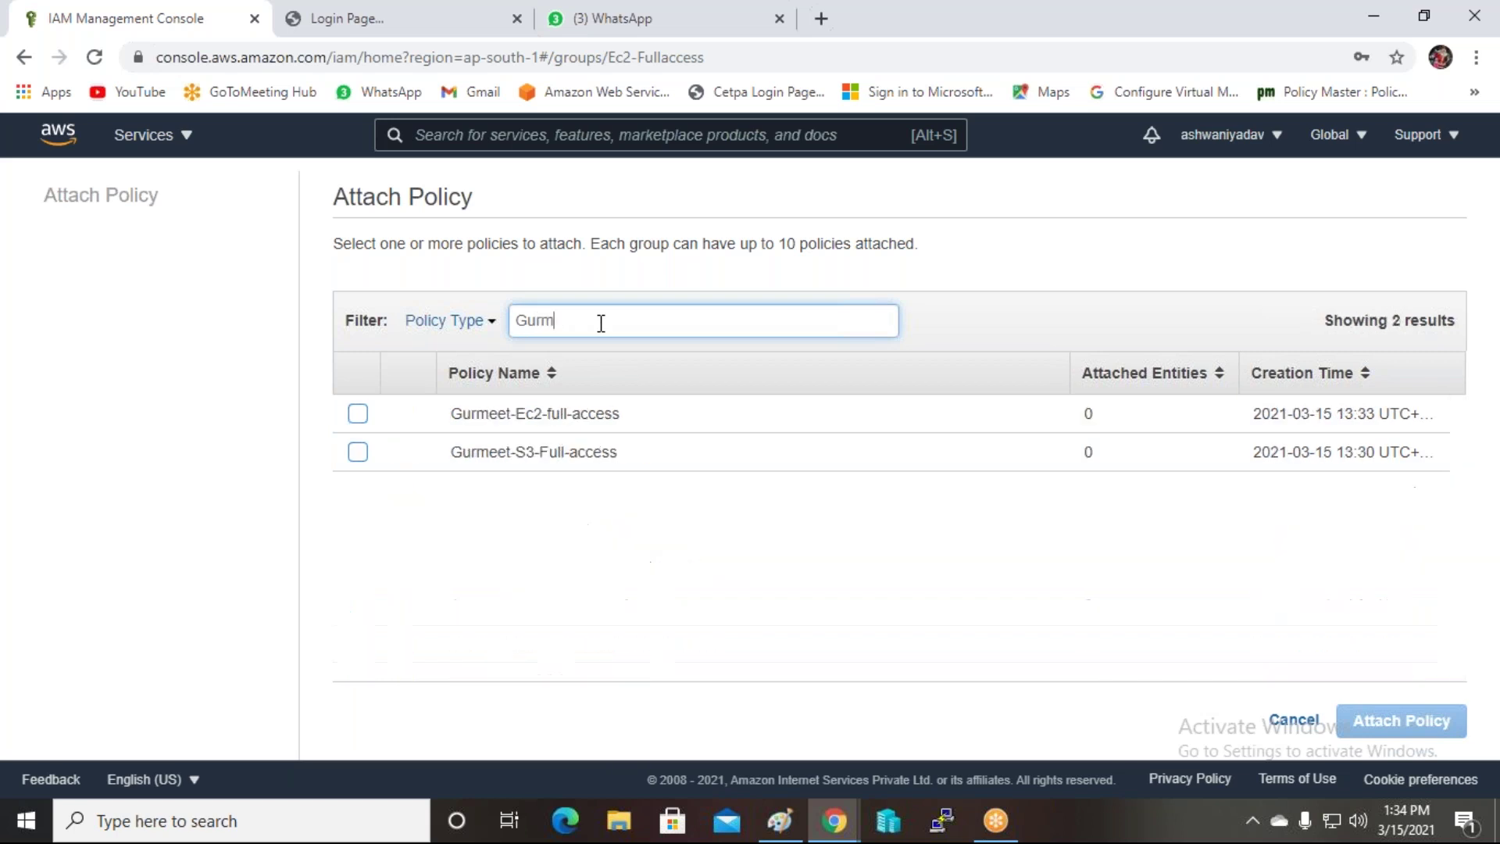
{"action": "type", "text": "eet"}
{"action": "left_click", "coordinate": [358, 414]}
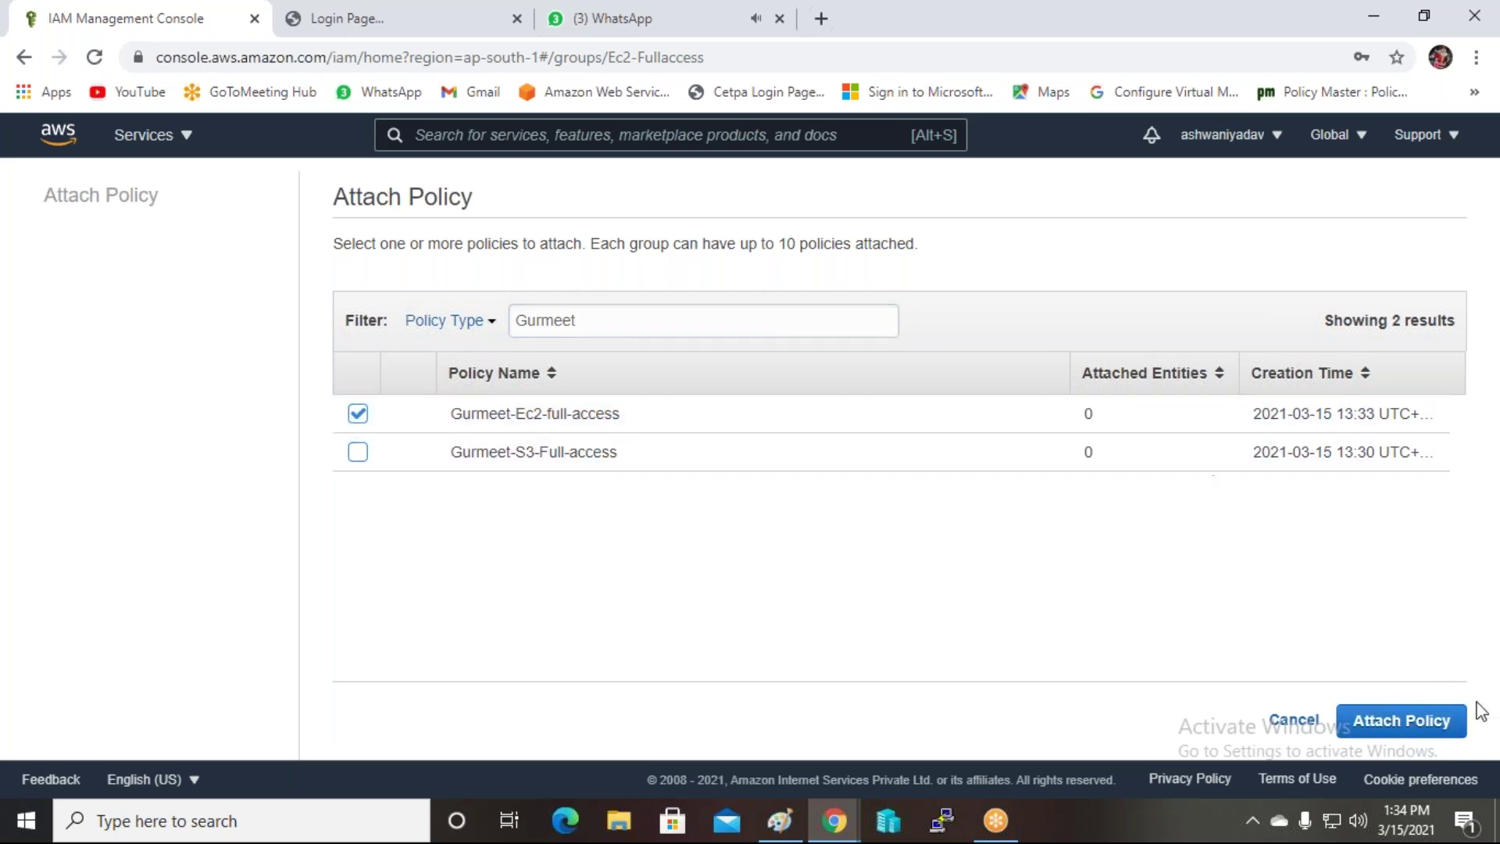
{"action": "left_click", "coordinate": [1373, 722]}
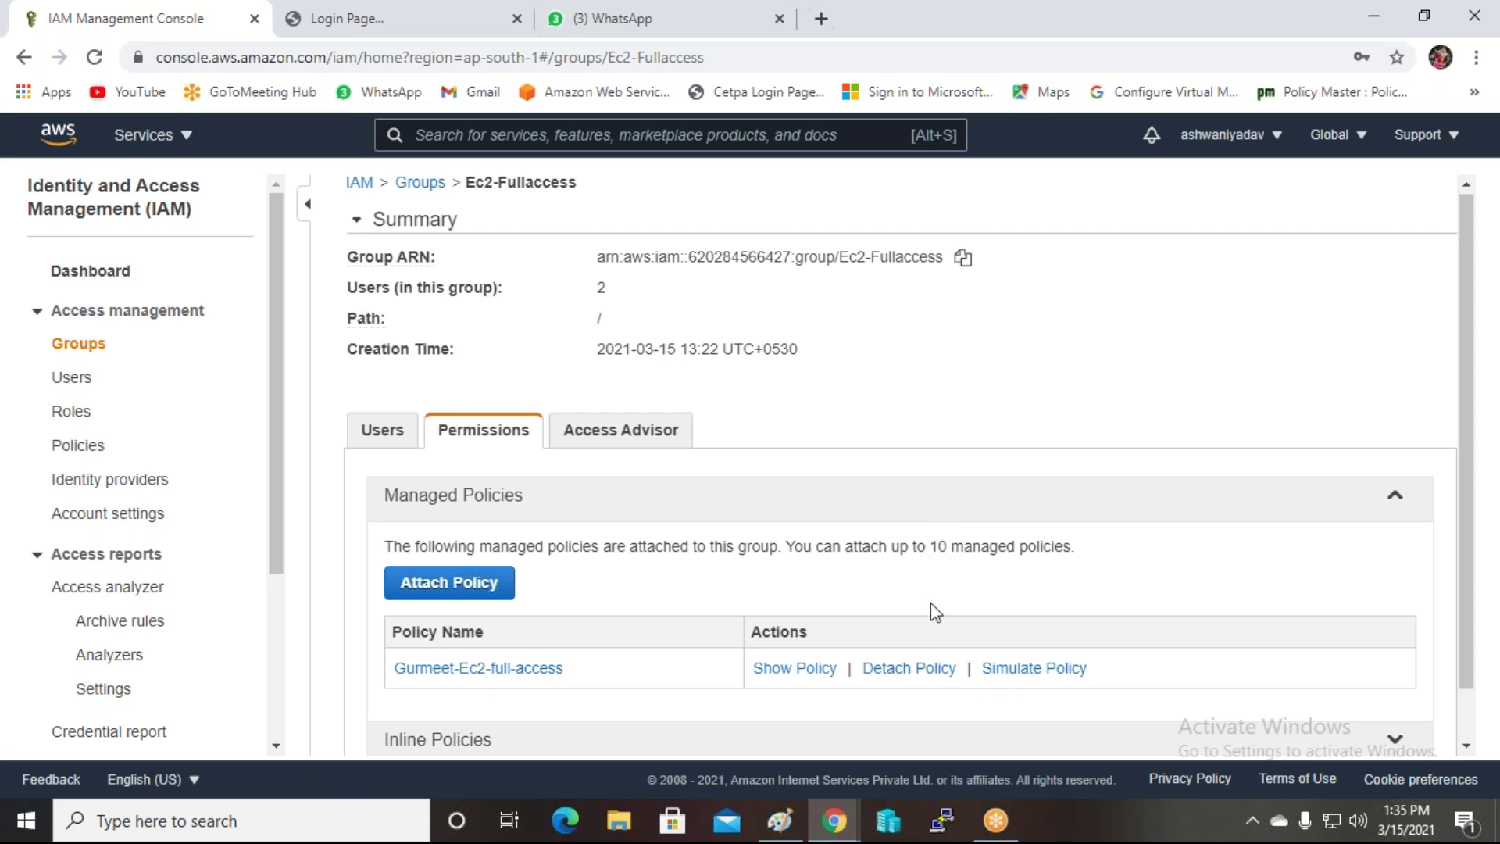
{"action": "left_click", "coordinate": [1377, 16]}
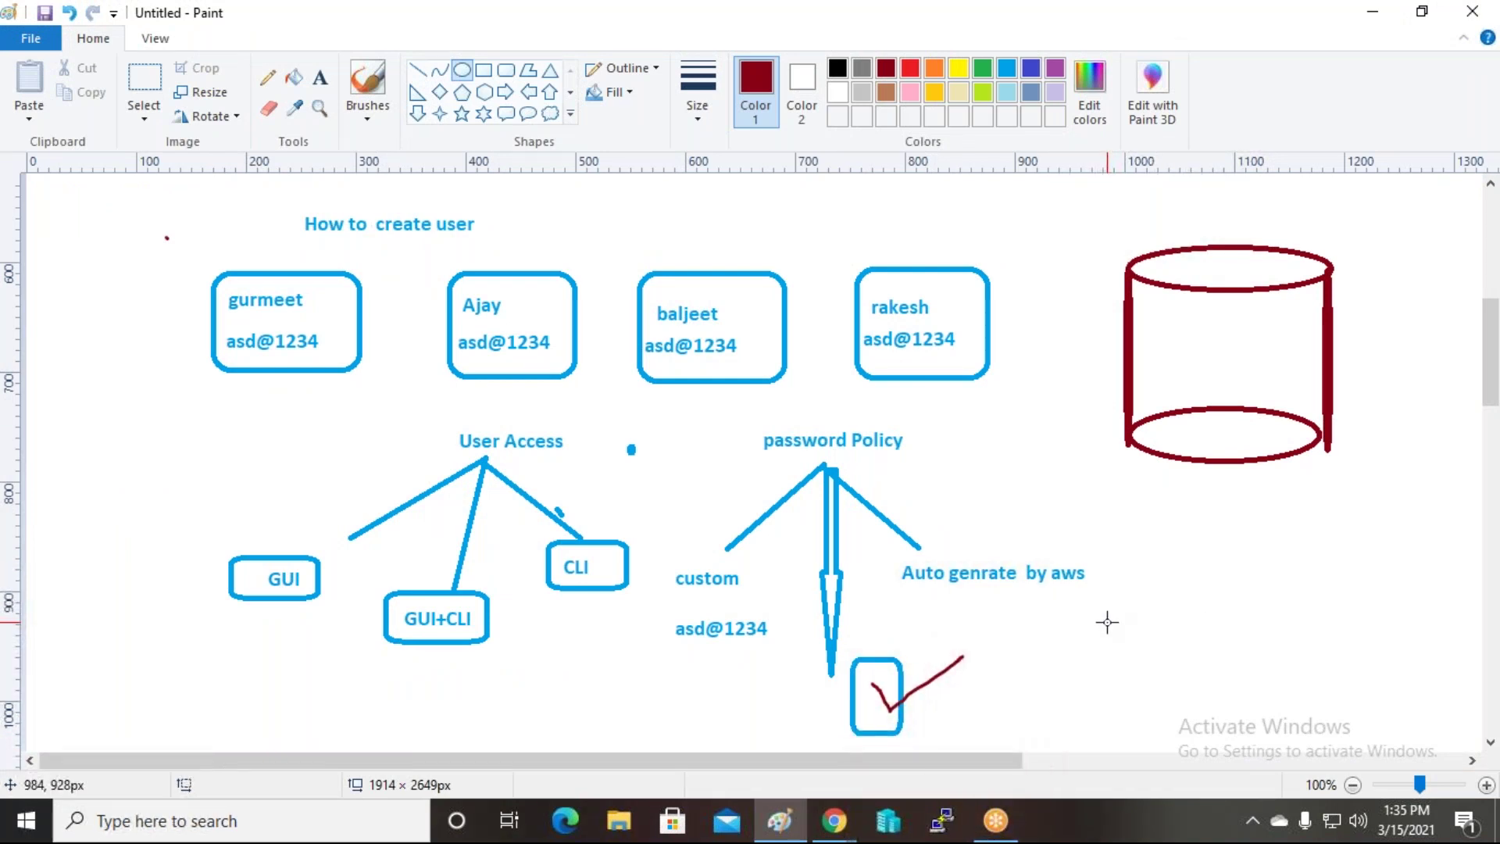
Return to the browser window showing the AWS Management Console home page
{"action": "left_click", "coordinate": [843, 822]}
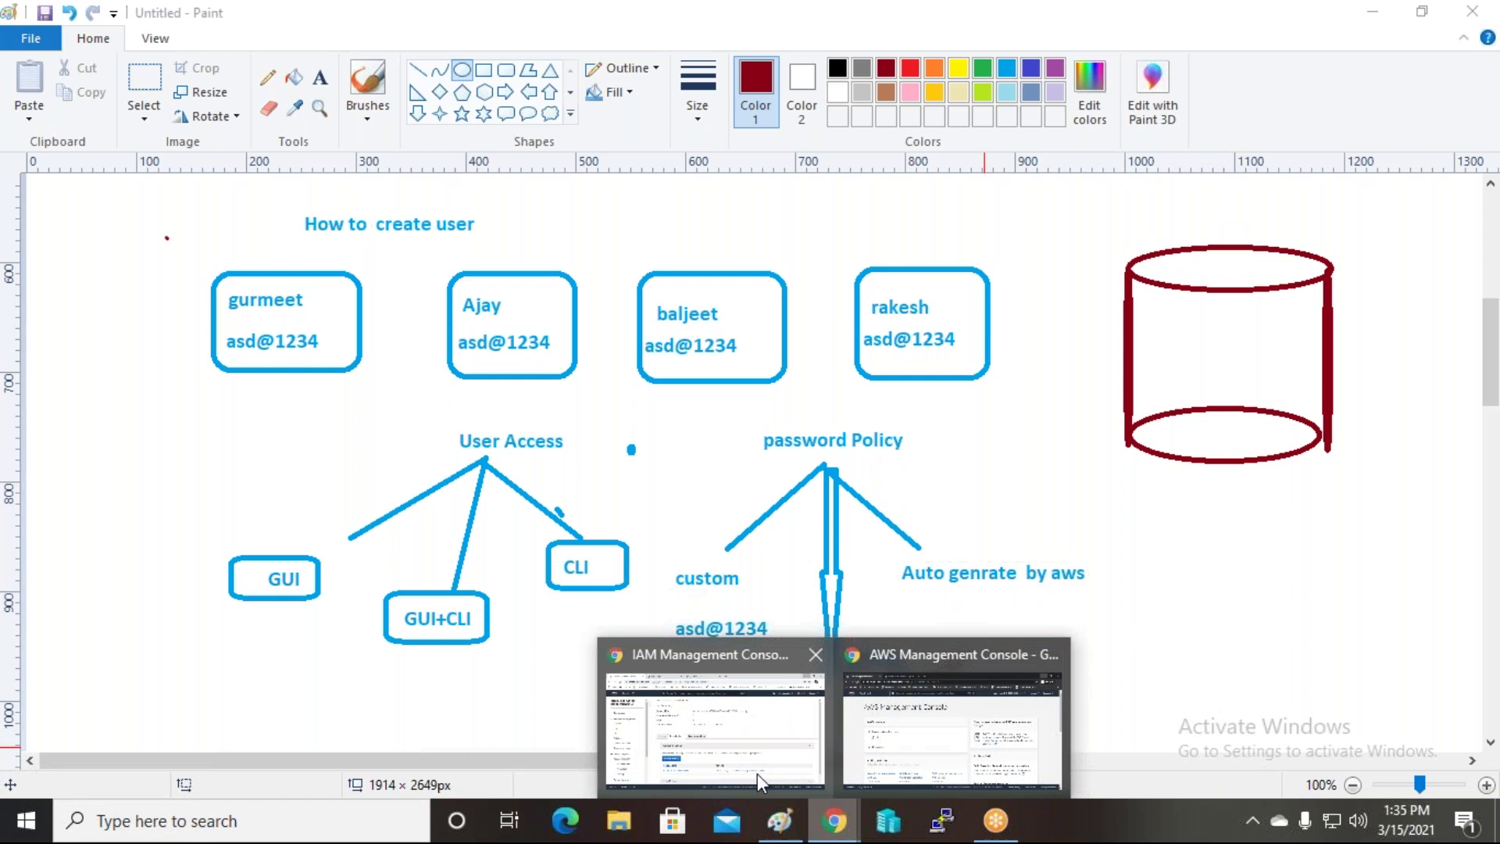
{"action": "left_click", "coordinate": [937, 746]}
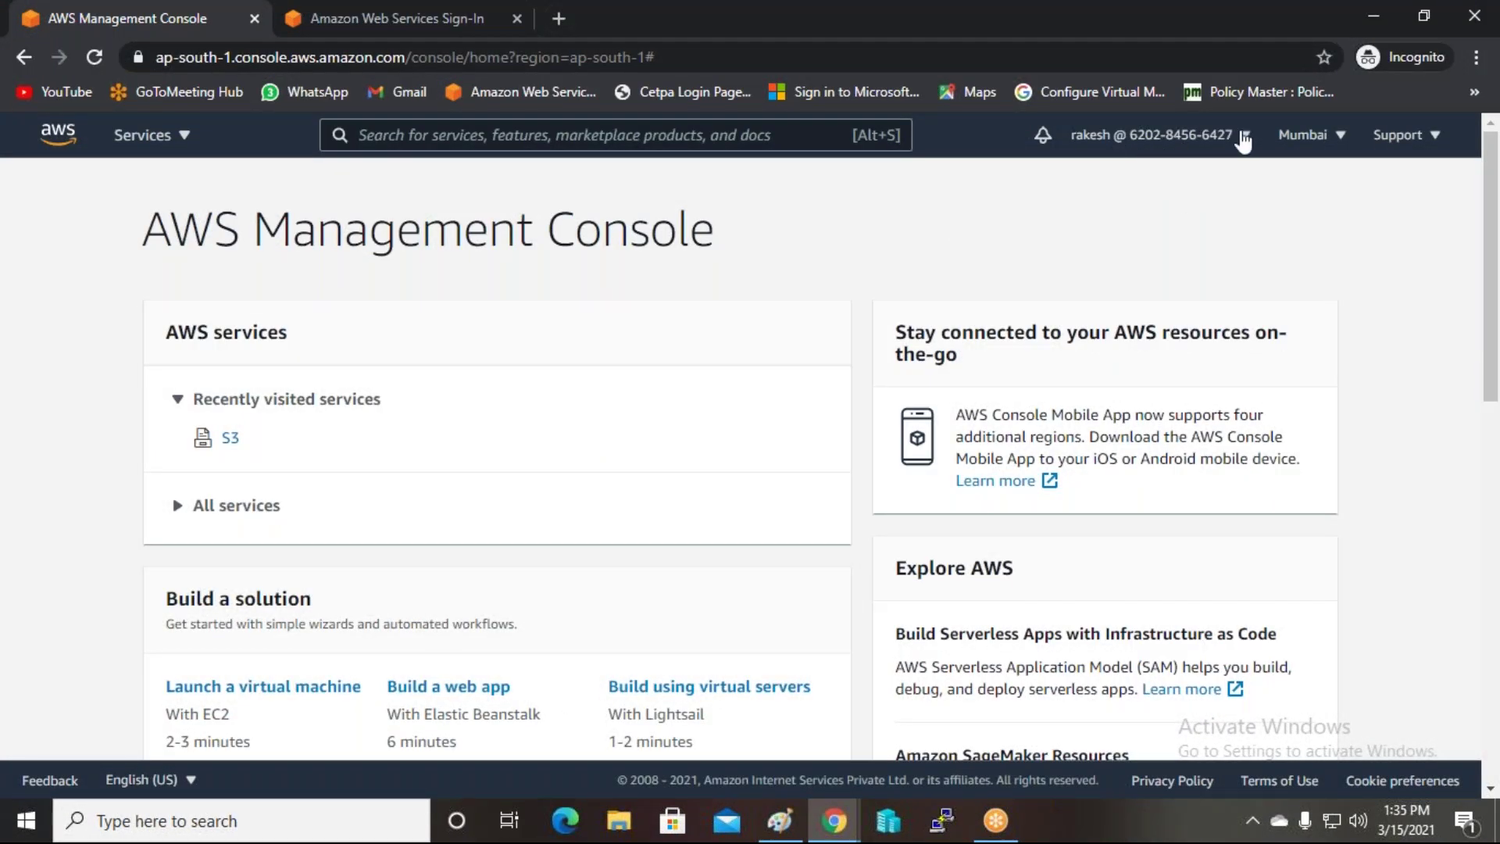
As the test user, open the EC2 Dashboard and refresh it to show 1 instance and 8 security groups in Mumbai
{"action": "left_click", "coordinate": [231, 442]}
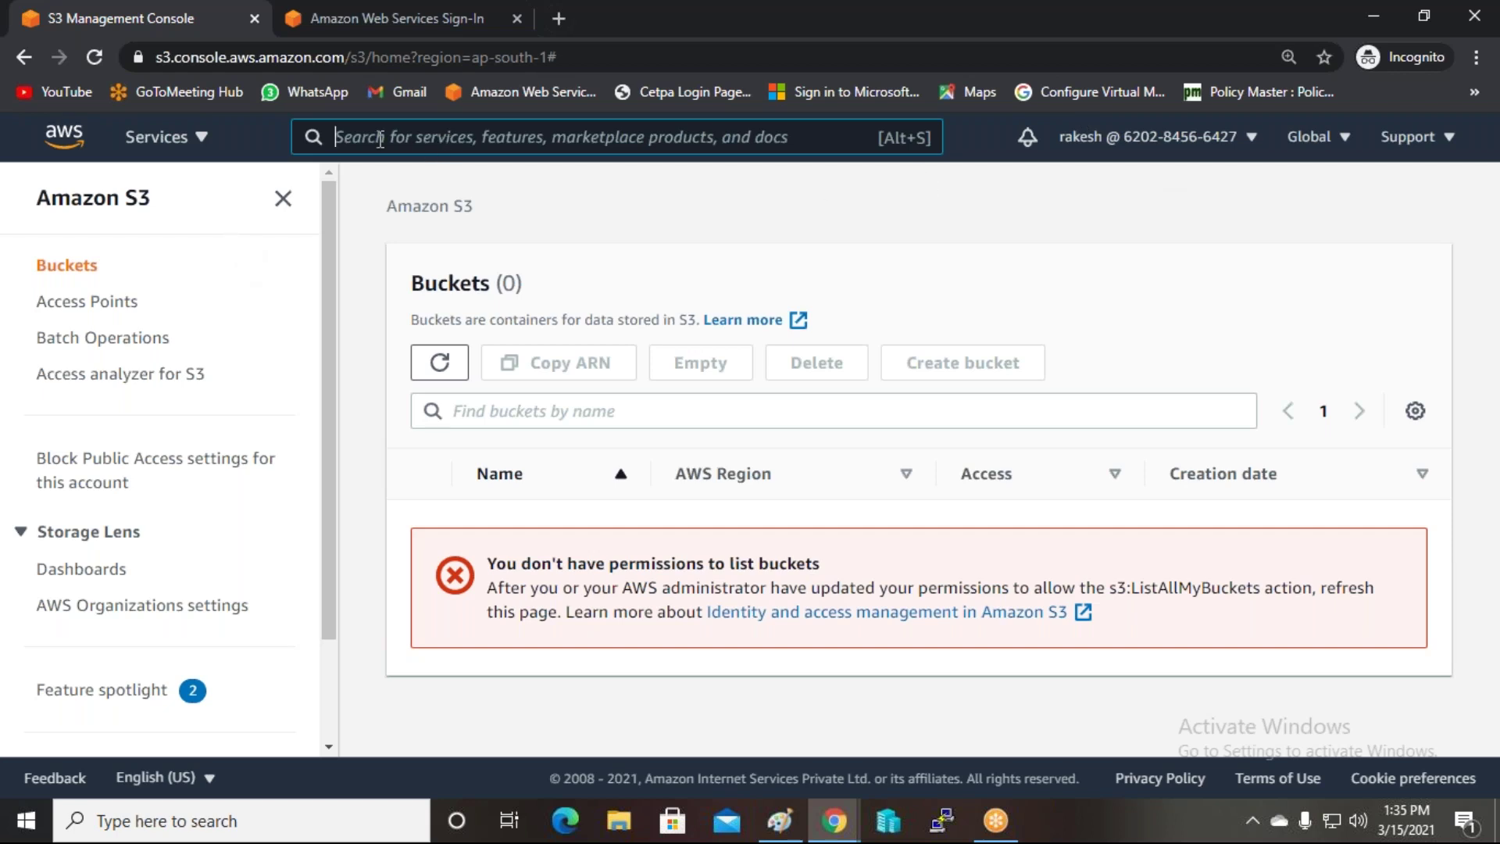
{"action": "left_click", "coordinate": [198, 138]}
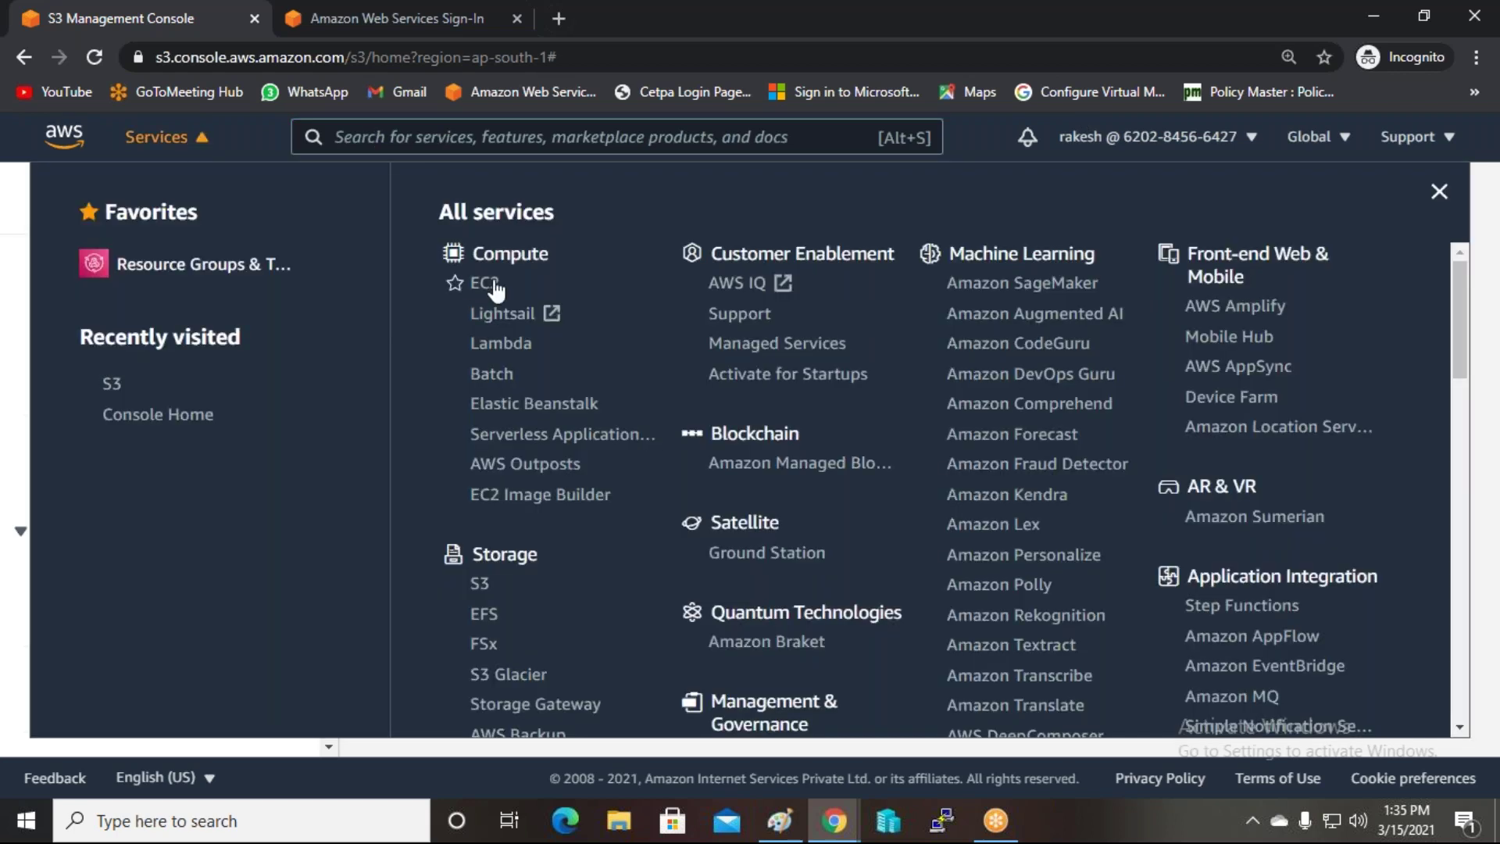
{"action": "left_click", "coordinate": [485, 284]}
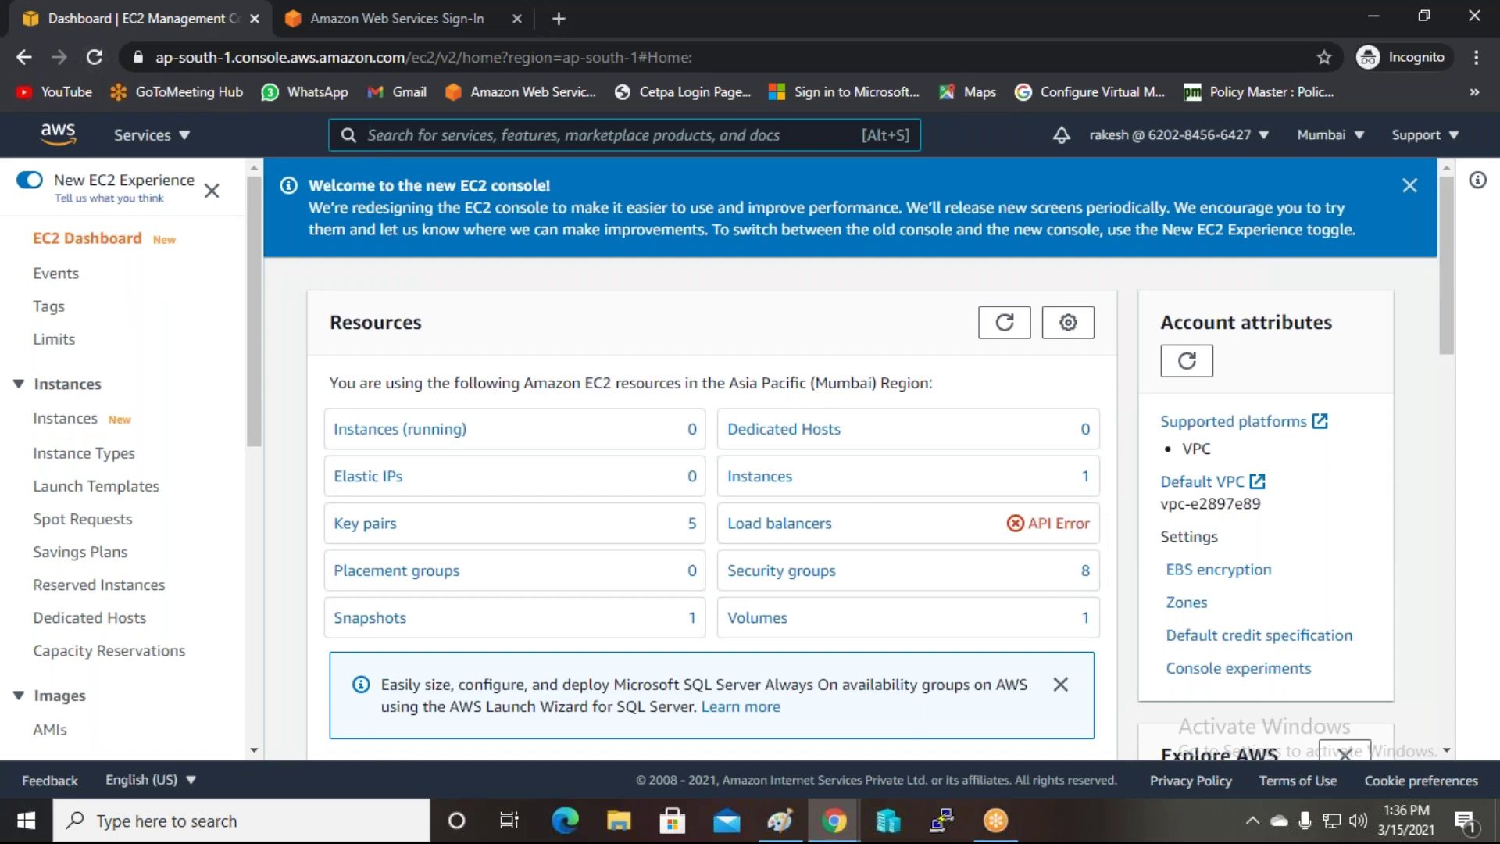
{"action": "left_click", "coordinate": [1003, 323]}
{"action": "left_click", "coordinate": [1003, 323]}
{"action": "left_click", "coordinate": [1003, 322]}
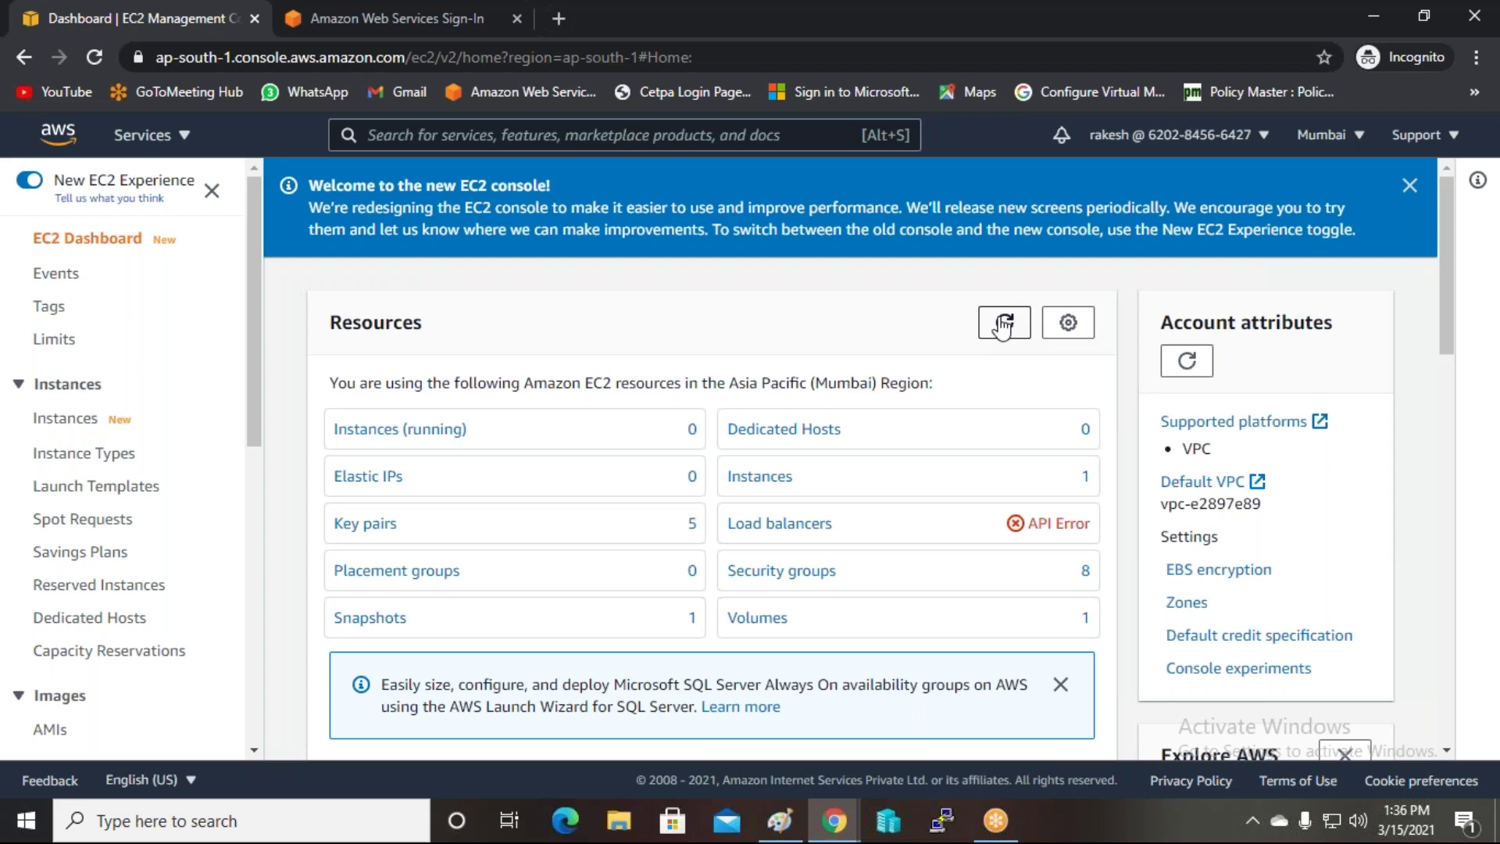
{"action": "mouse_move", "coordinate": [821, 826]}
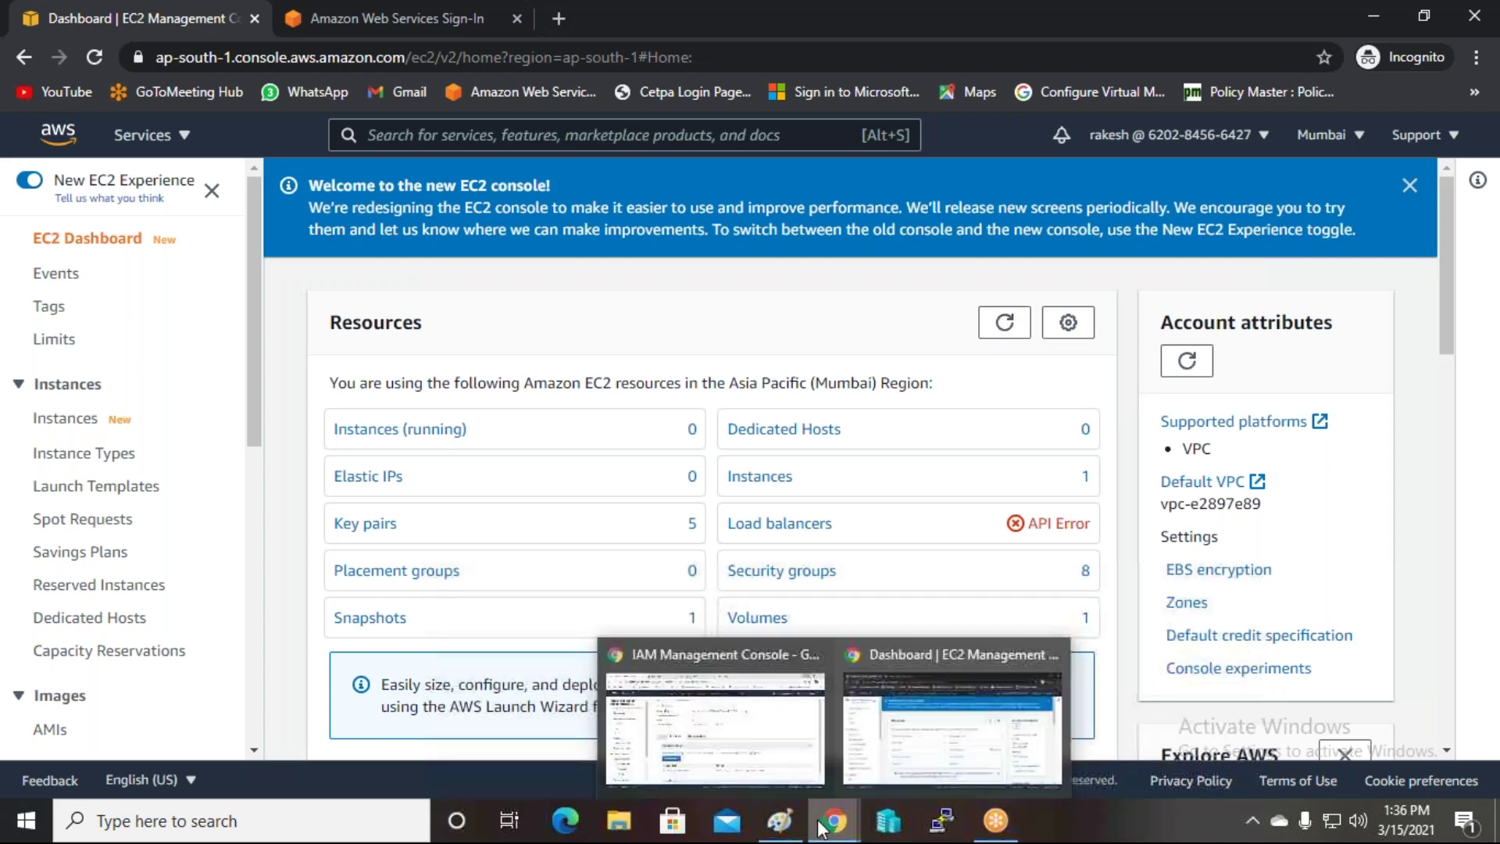
{"action": "left_click", "coordinate": [784, 770]}
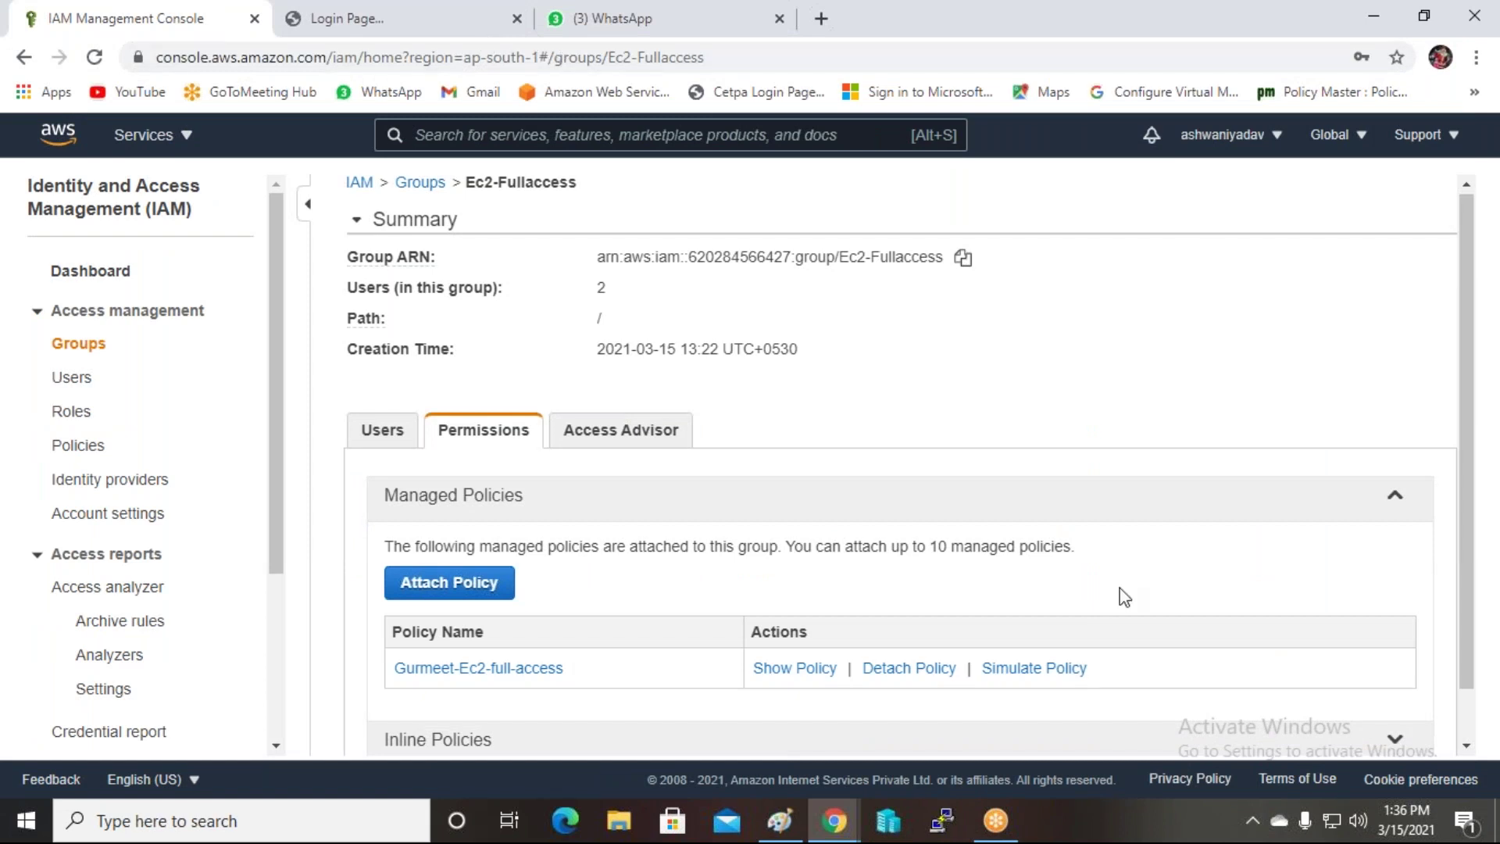
{"action": "mouse_move", "coordinate": [835, 820]}
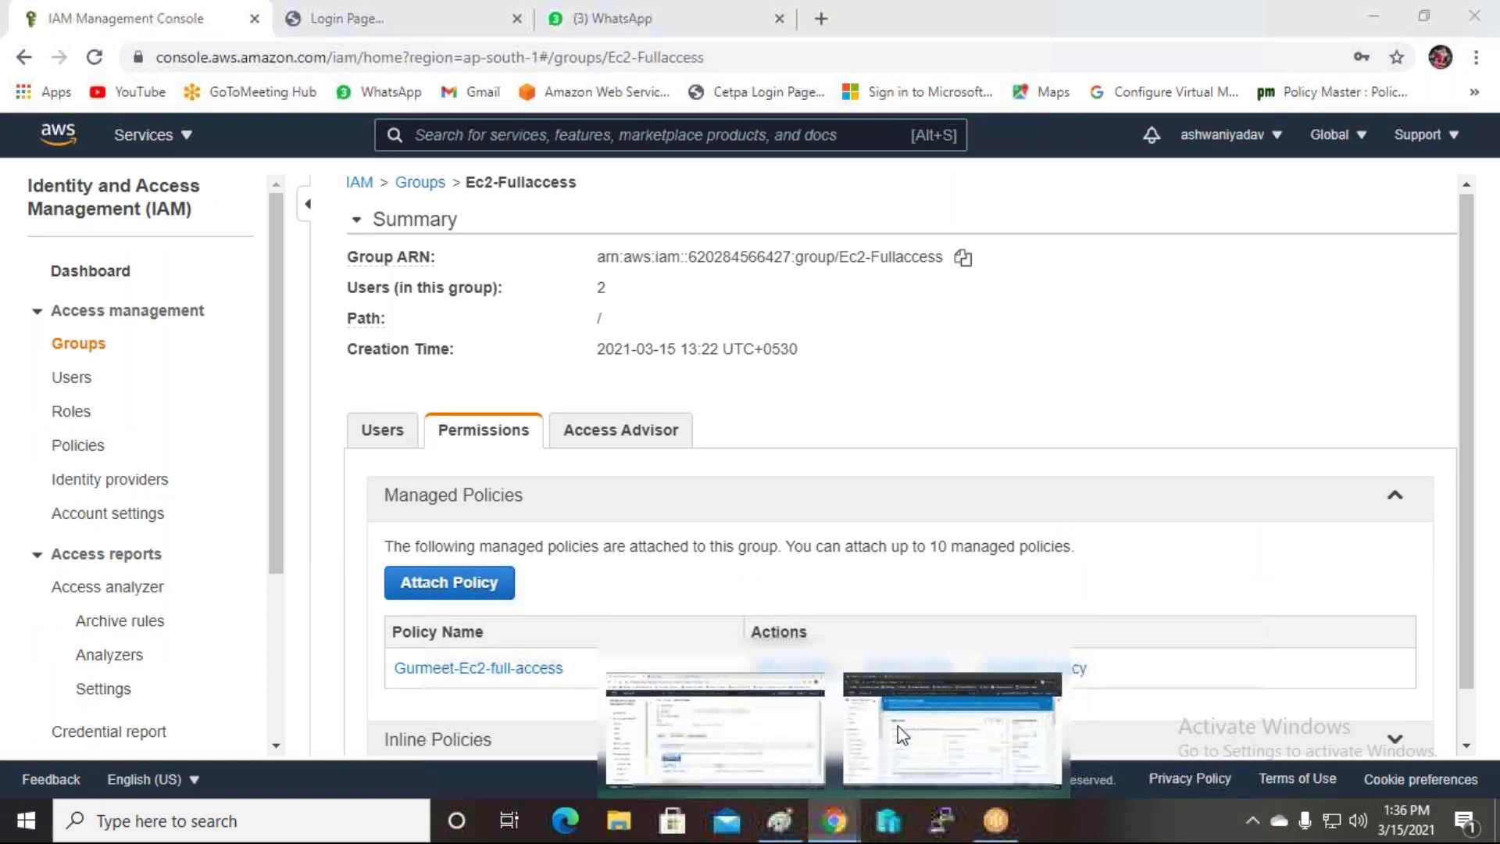
{"action": "left_click", "coordinate": [902, 736]}
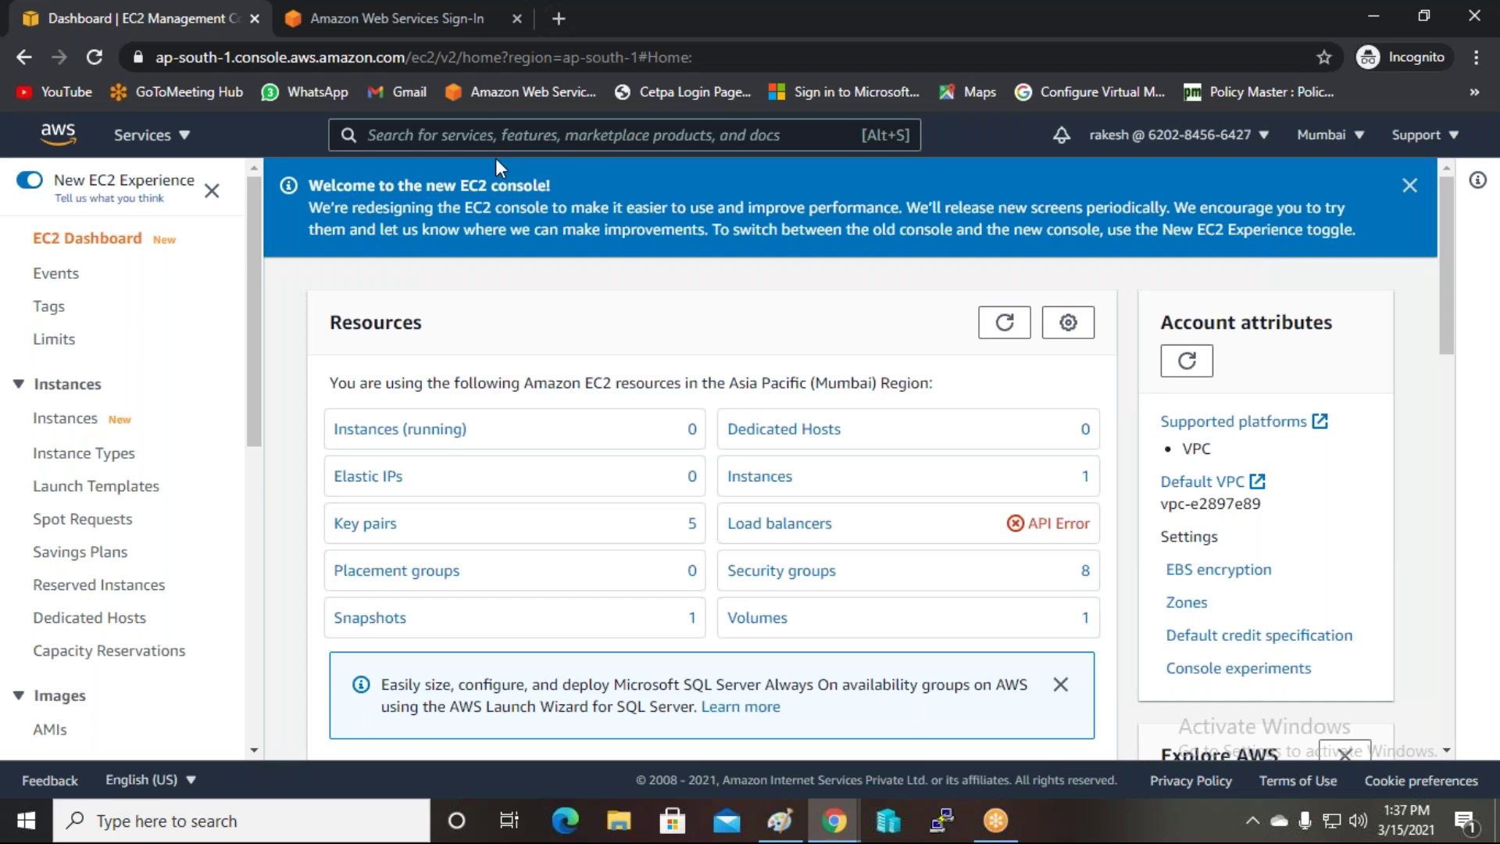
In the administrator's IAM window, open the test user's Add permissions page
{"action": "mouse_move", "coordinate": [834, 821]}
{"action": "left_click", "coordinate": [735, 756]}
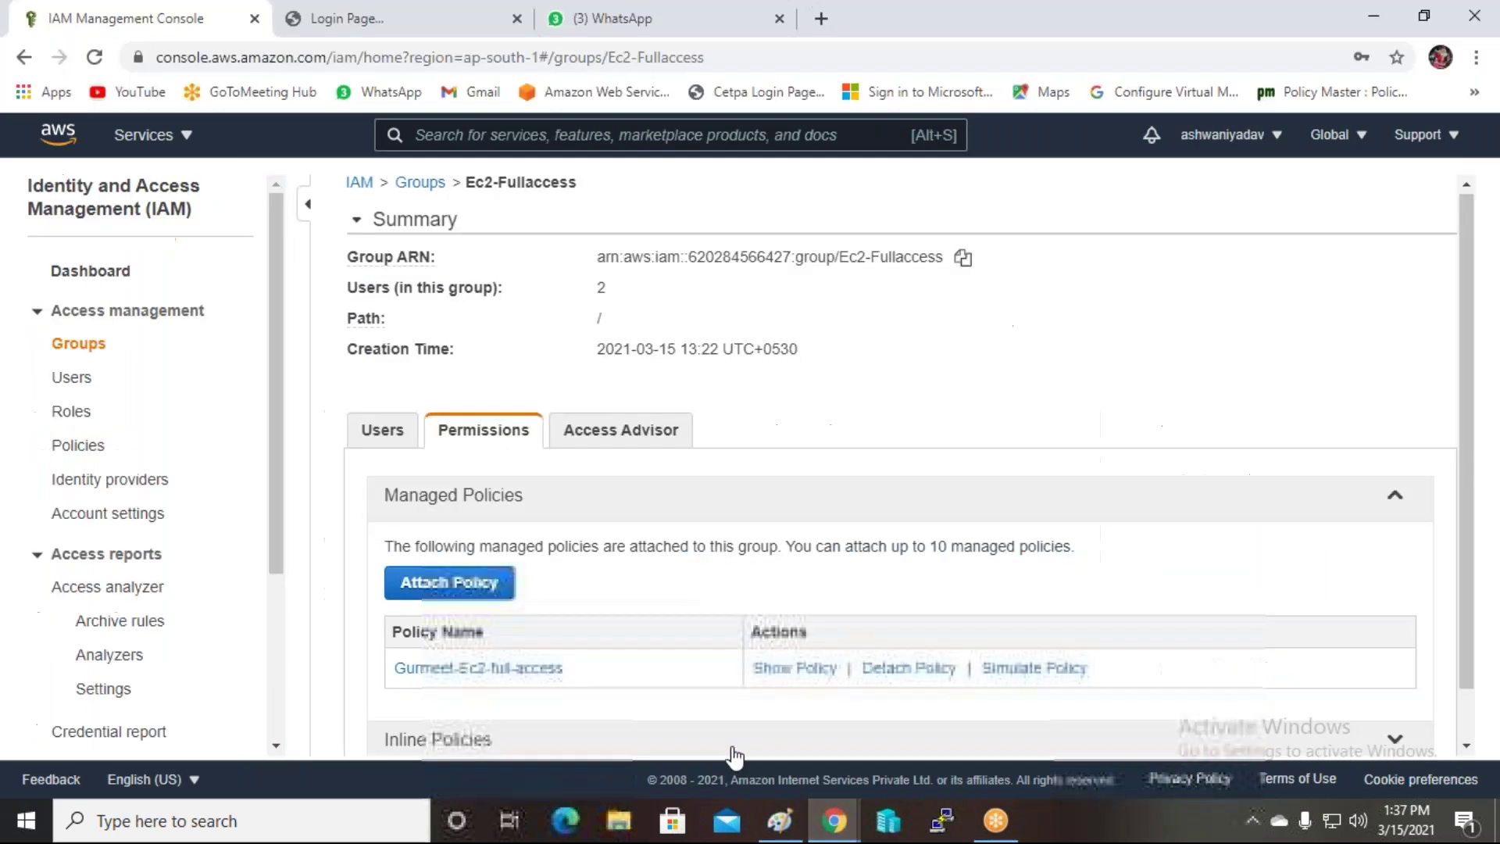
{"action": "left_click", "coordinate": [63, 379]}
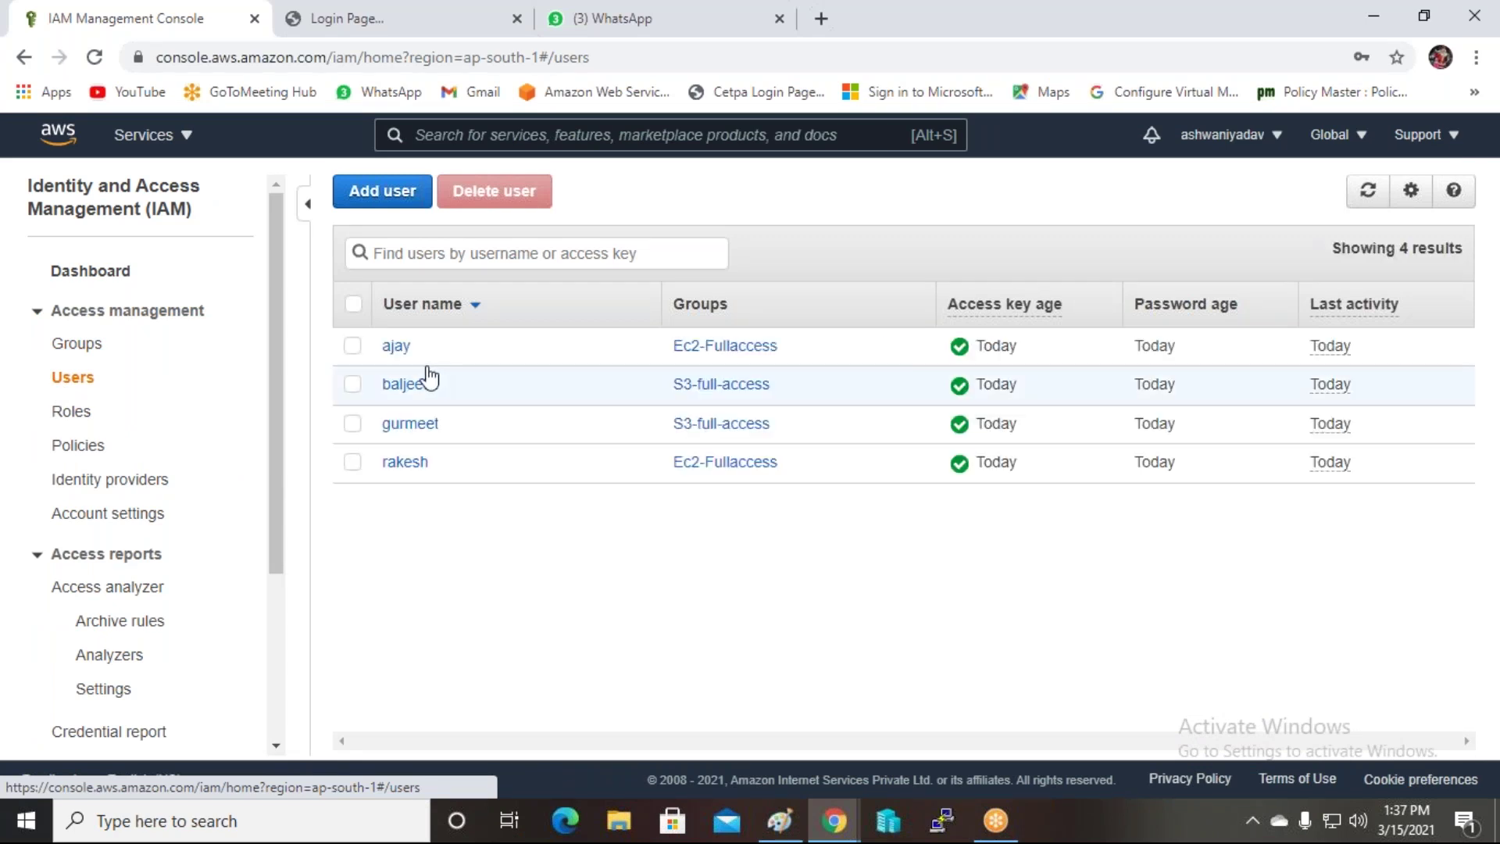
{"action": "left_click", "coordinate": [405, 464]}
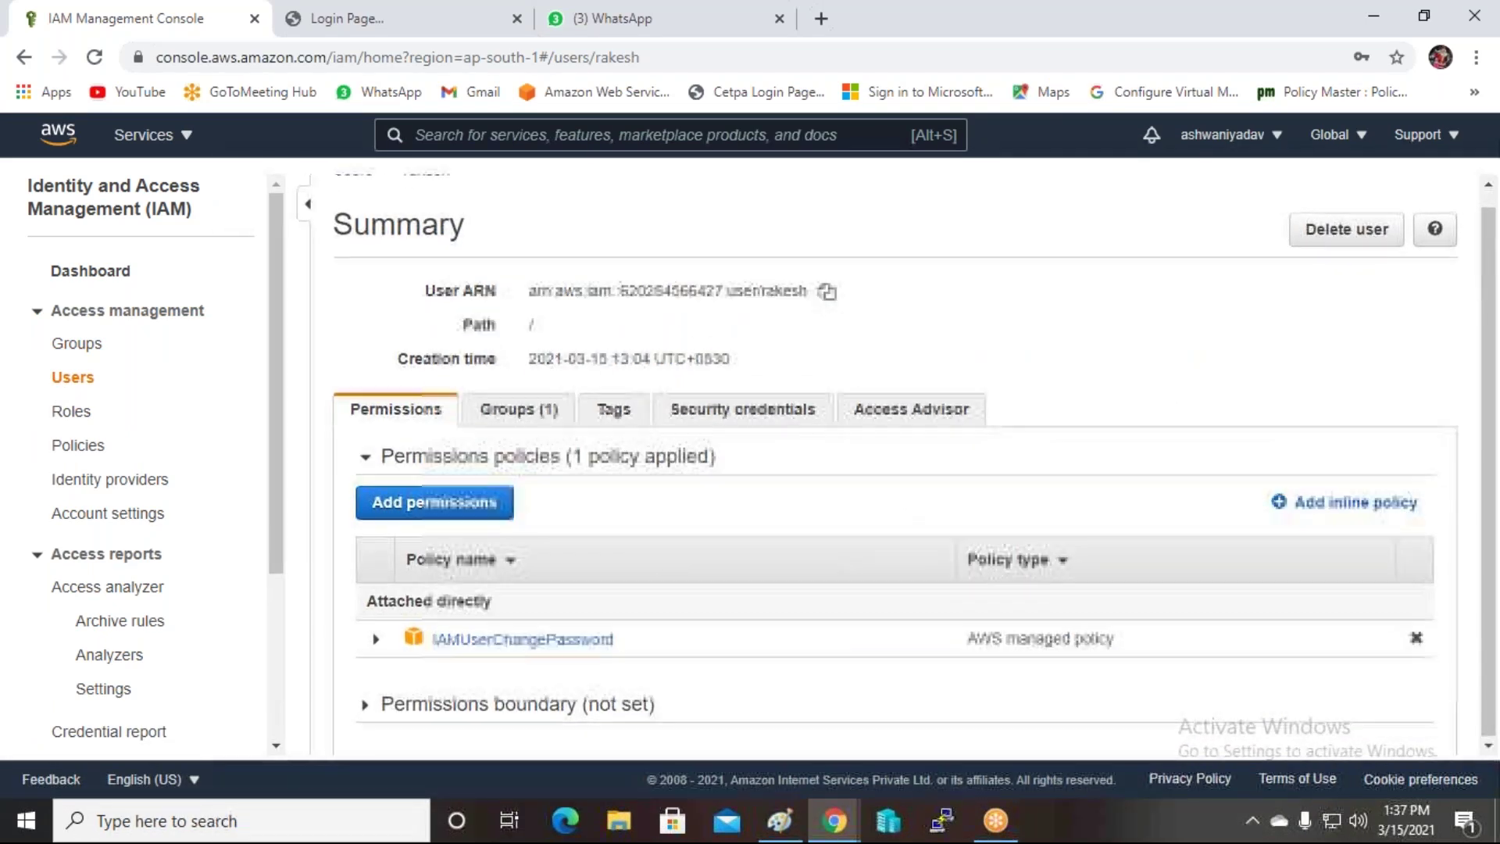
{"action": "left_click", "coordinate": [434, 518]}
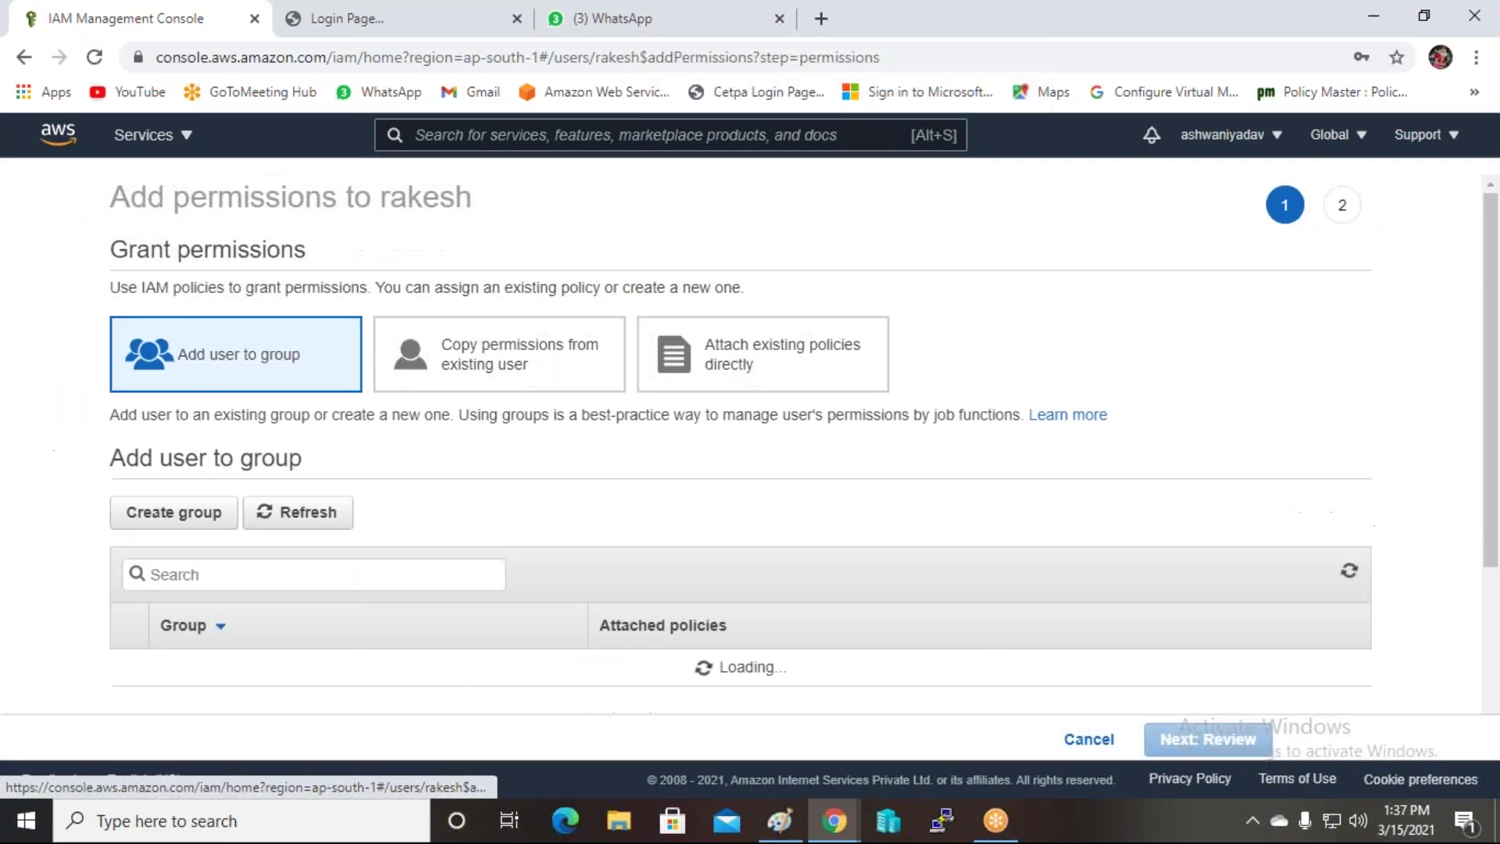
Attach the Gurmeet-S3-Full-access policy directly to the user and confirm
{"action": "scroll", "coordinate": [279, 615], "scroll_direction": "down", "scroll_amount": 3}
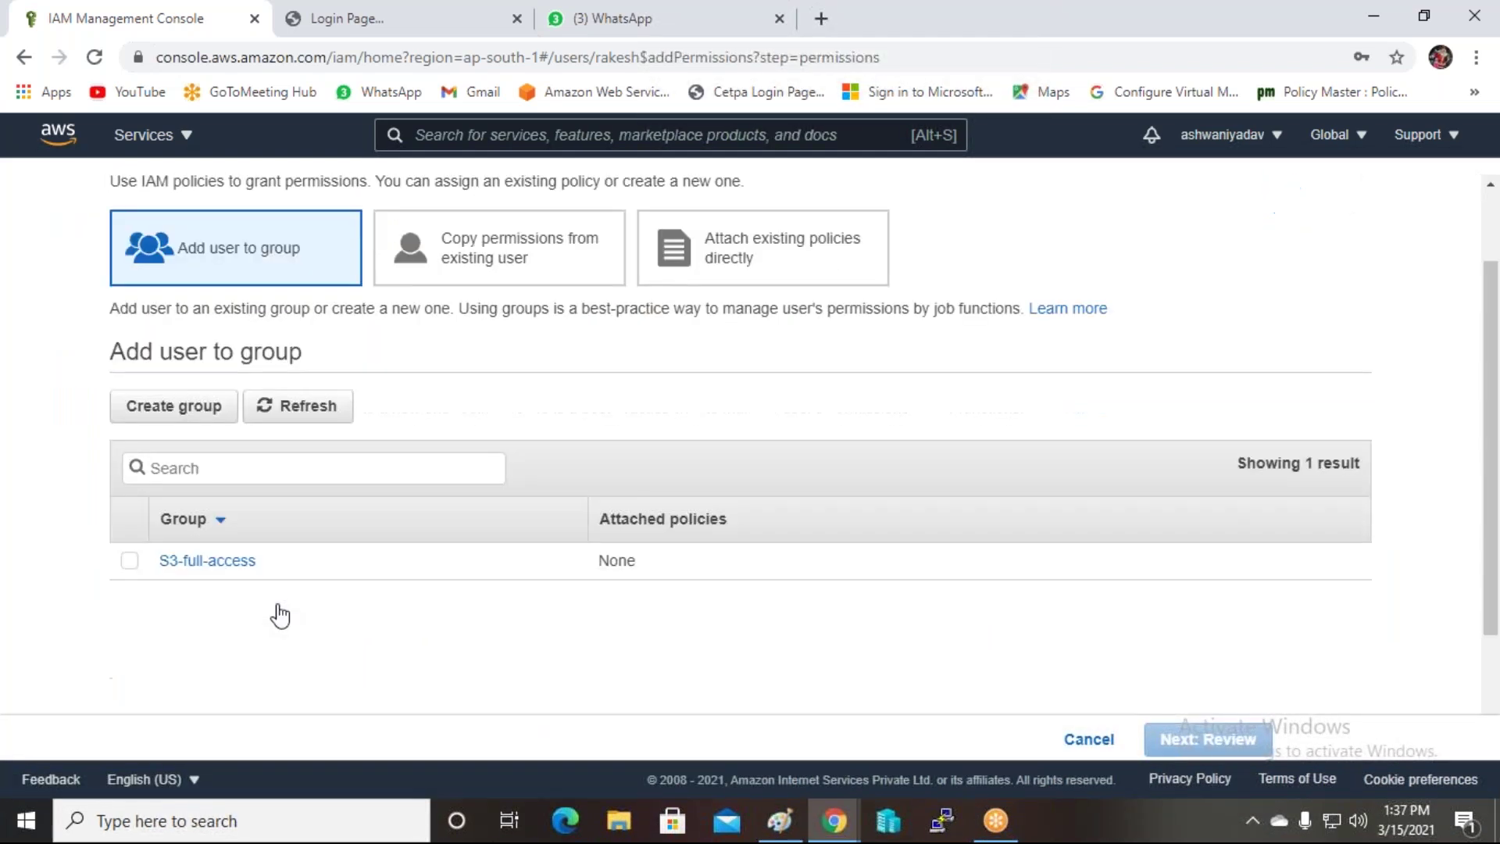
{"action": "left_click", "coordinate": [243, 364]}
{"action": "type", "text": "g"}
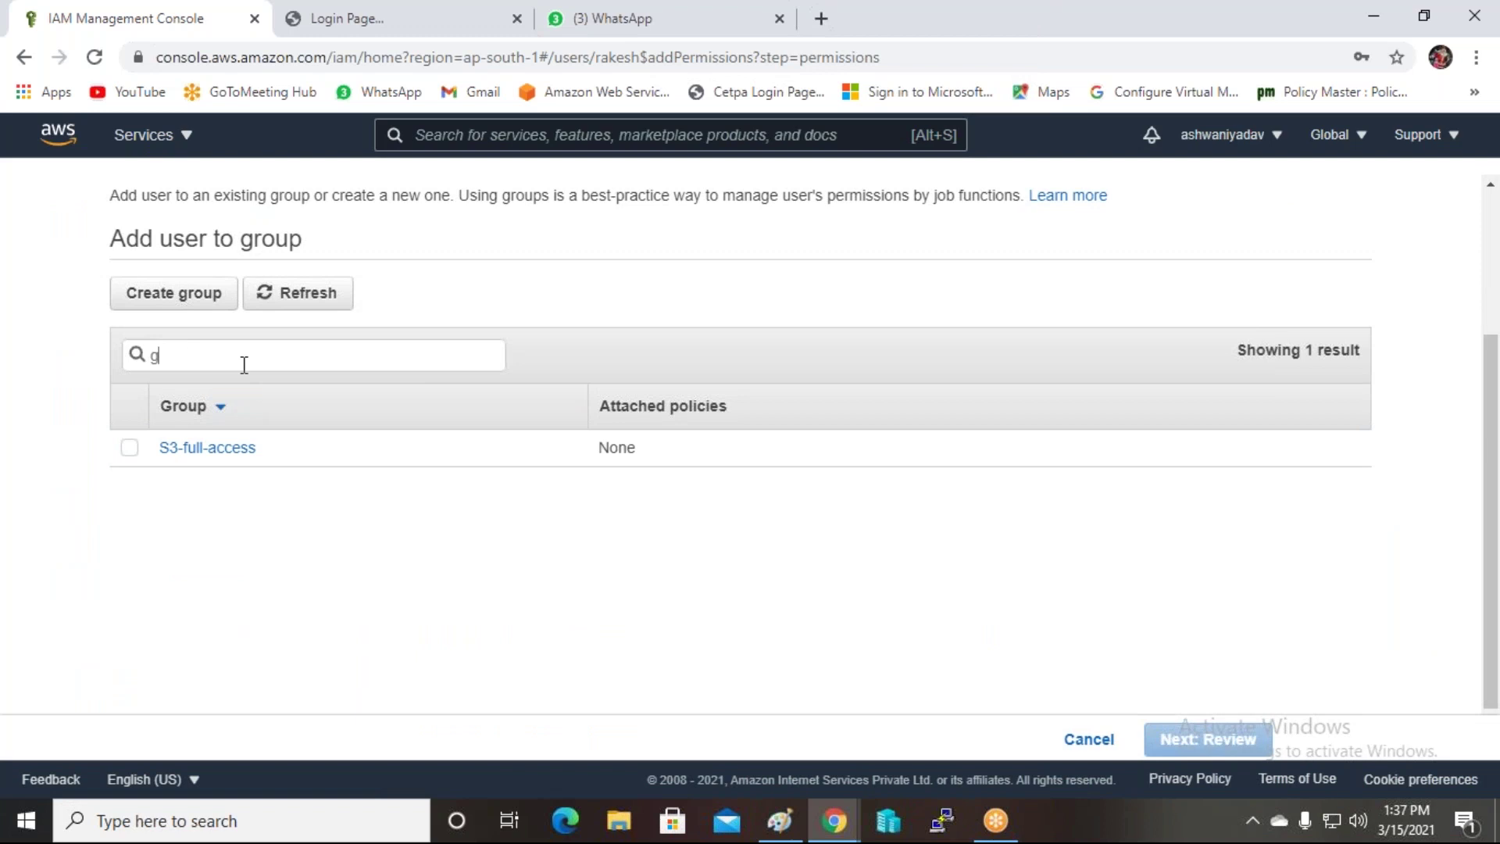
{"action": "type", "text": "uy"}
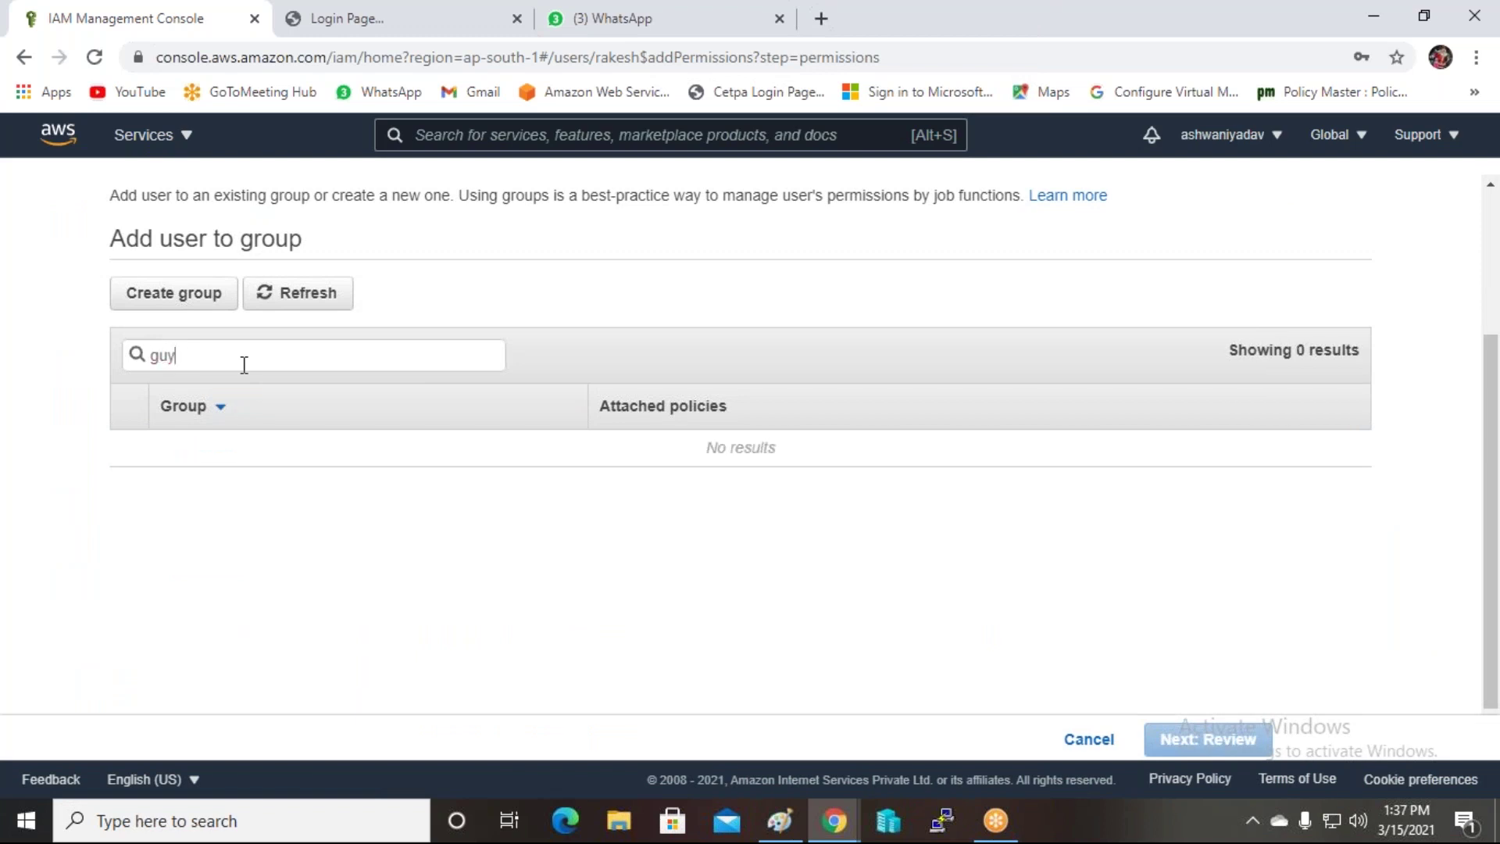
{"action": "key", "text": "BackSpace"}
{"action": "key", "text": "BackSpace"}
{"action": "key", "text": "BackSpace"}
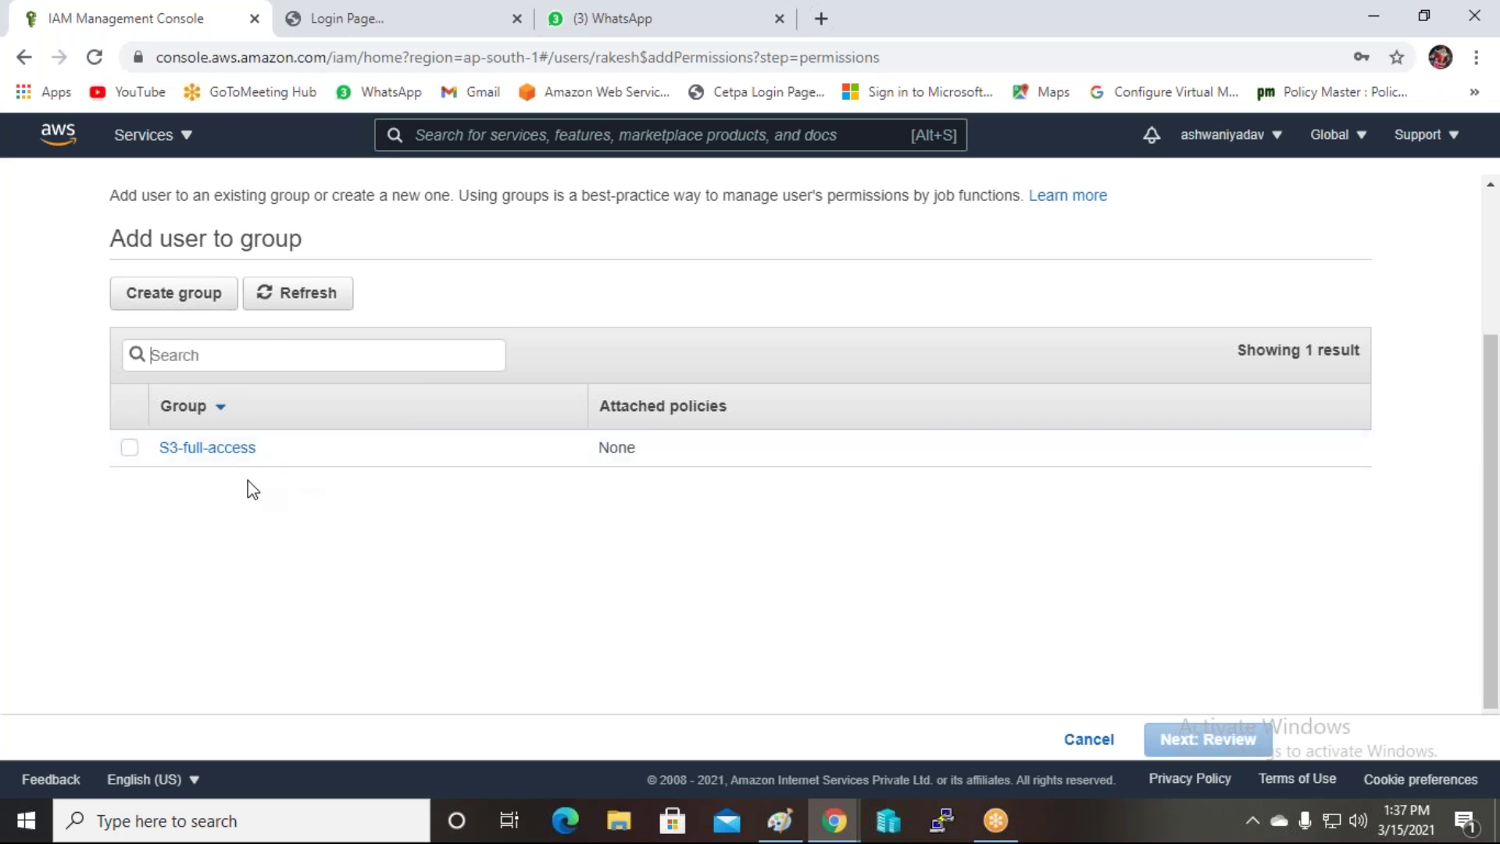
{"action": "scroll", "coordinate": [252, 489], "scroll_direction": "up", "scroll_amount": 3}
{"action": "left_click", "coordinate": [737, 362]}
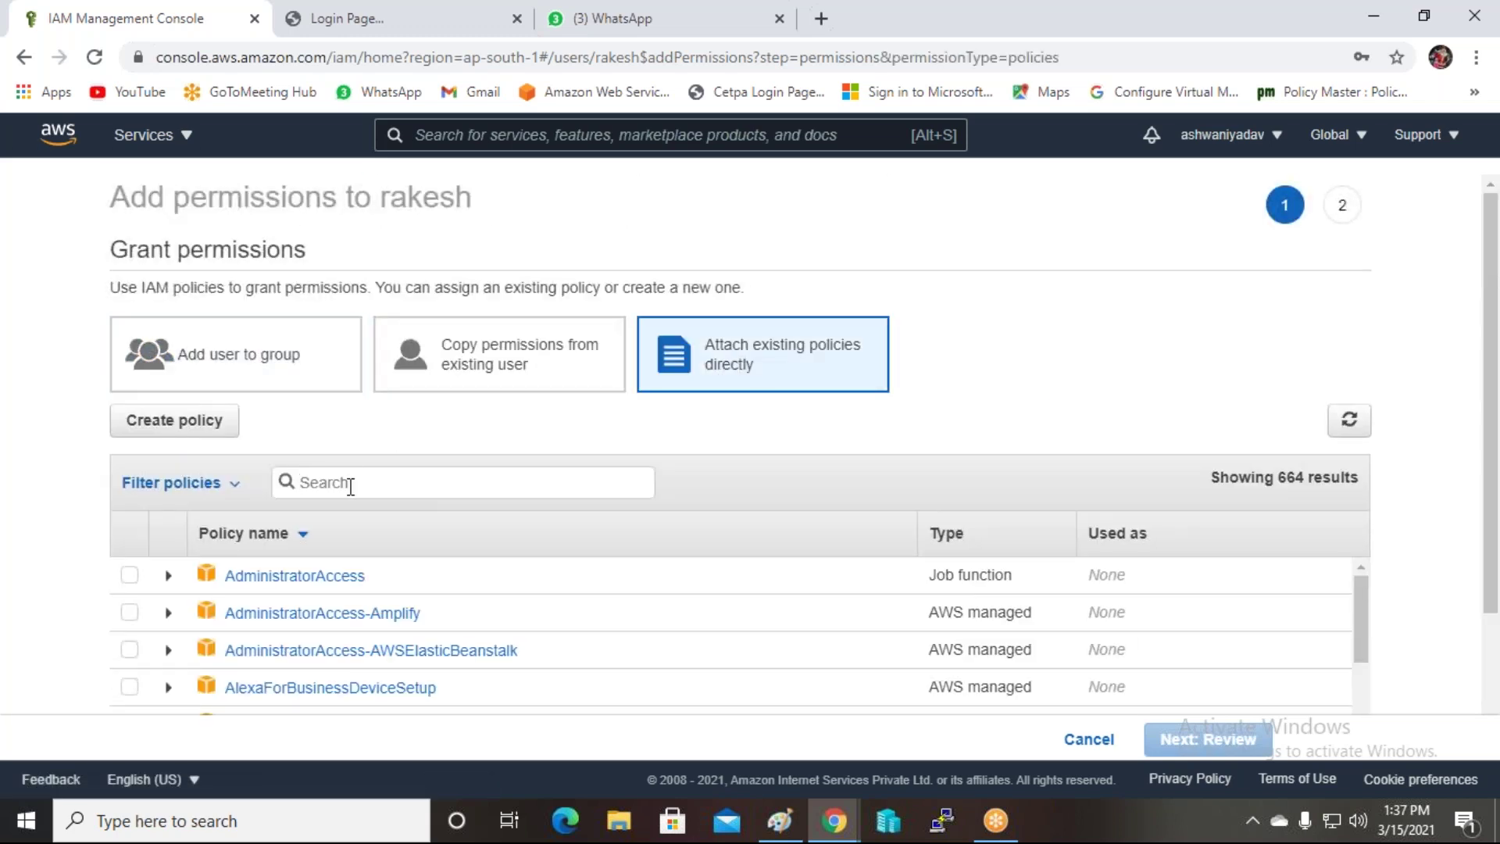
{"action": "type", "text": "Gurm"}
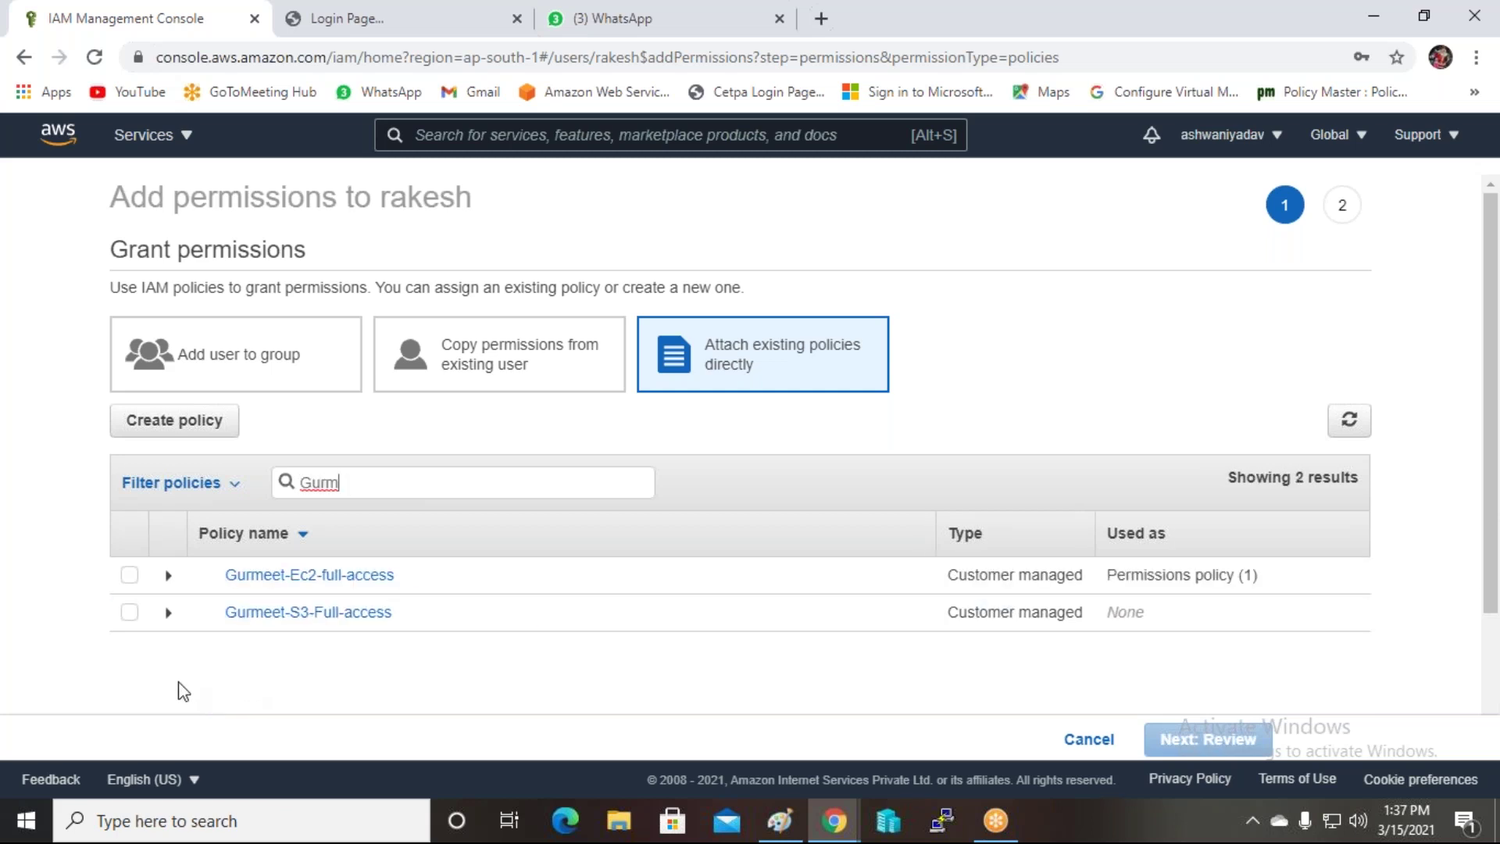
{"action": "left_click", "coordinate": [133, 616]}
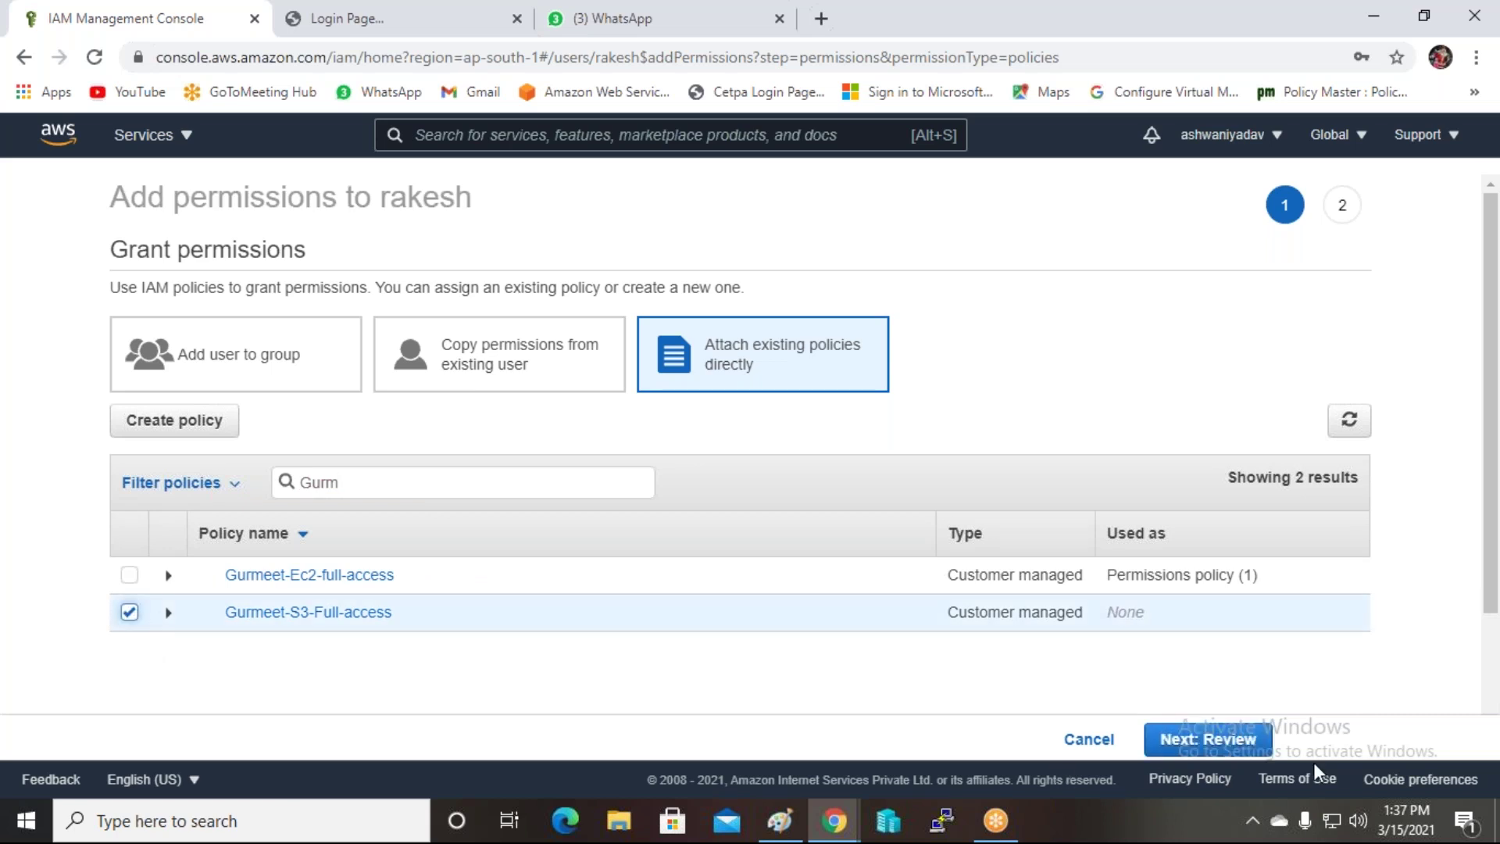
{"action": "left_click", "coordinate": [1211, 738]}
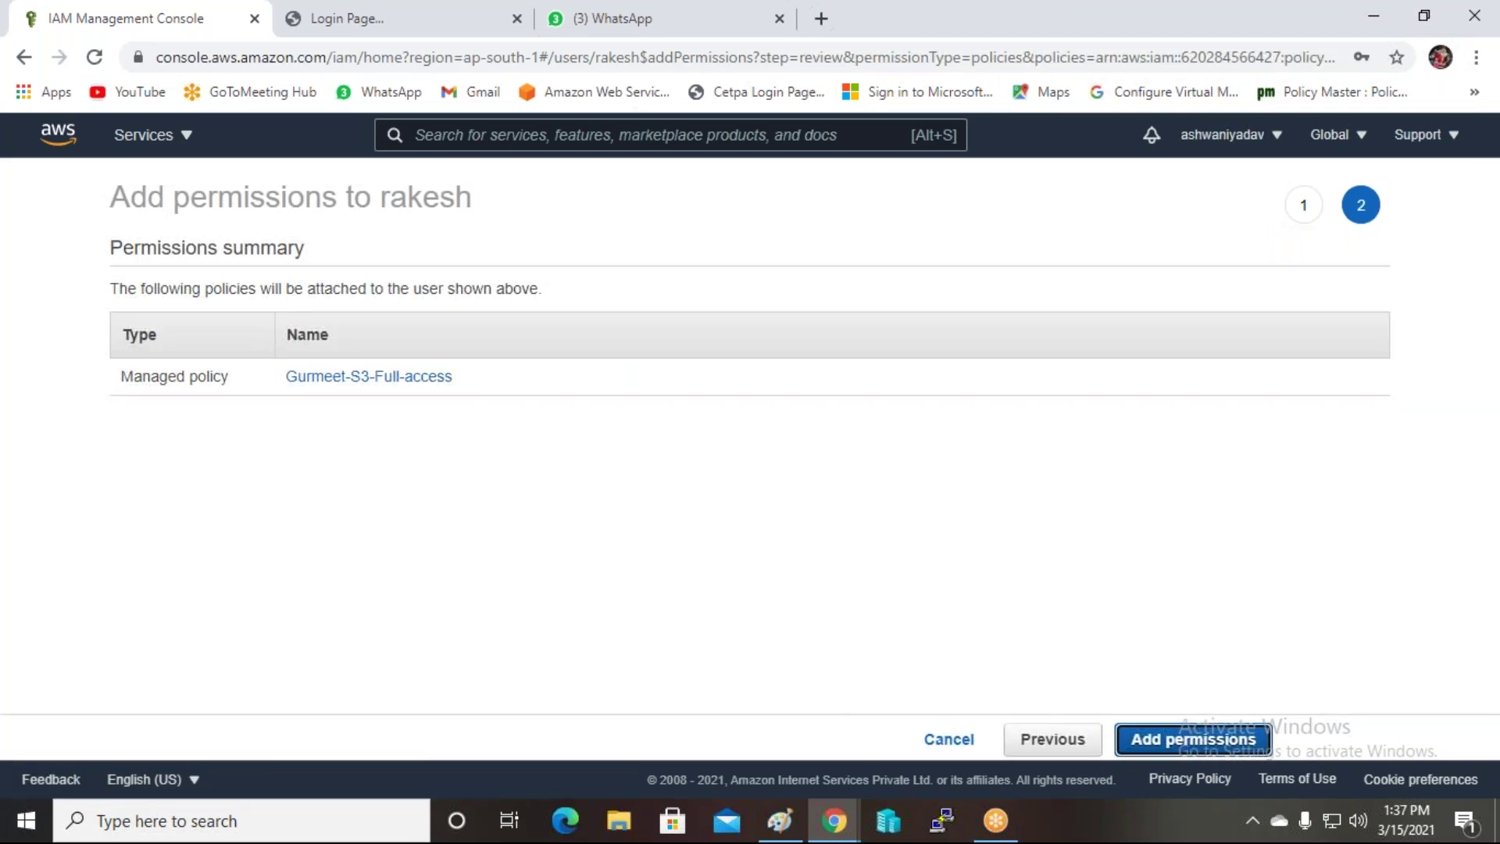
{"action": "left_click", "coordinate": [1194, 738]}
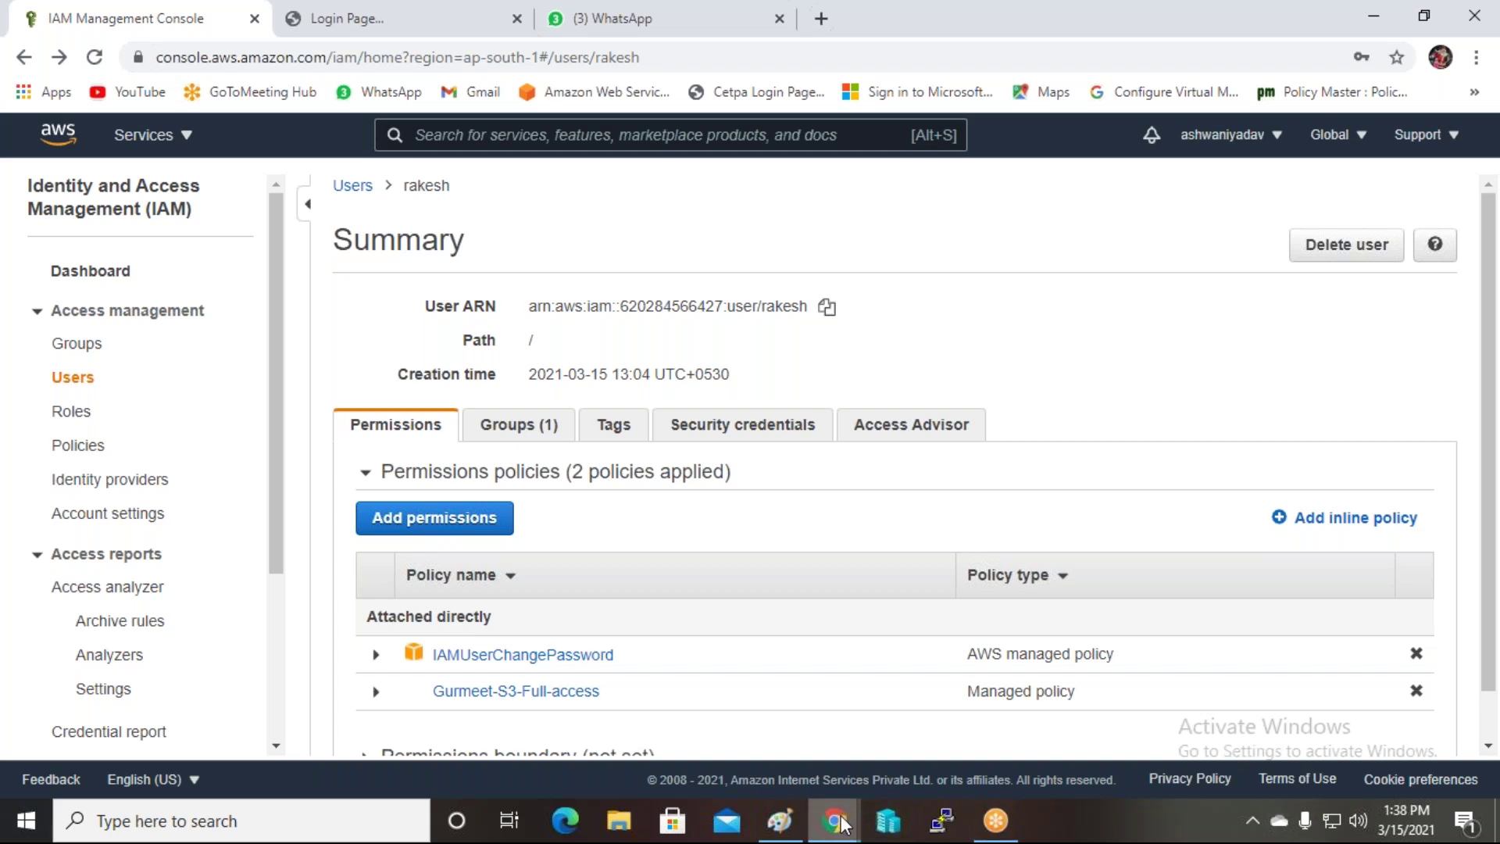
As the test user, open S3 to confirm the four buckets are listed, then minimise that window
{"action": "mouse_move", "coordinate": [842, 822]}
{"action": "left_click", "coordinate": [949, 733]}
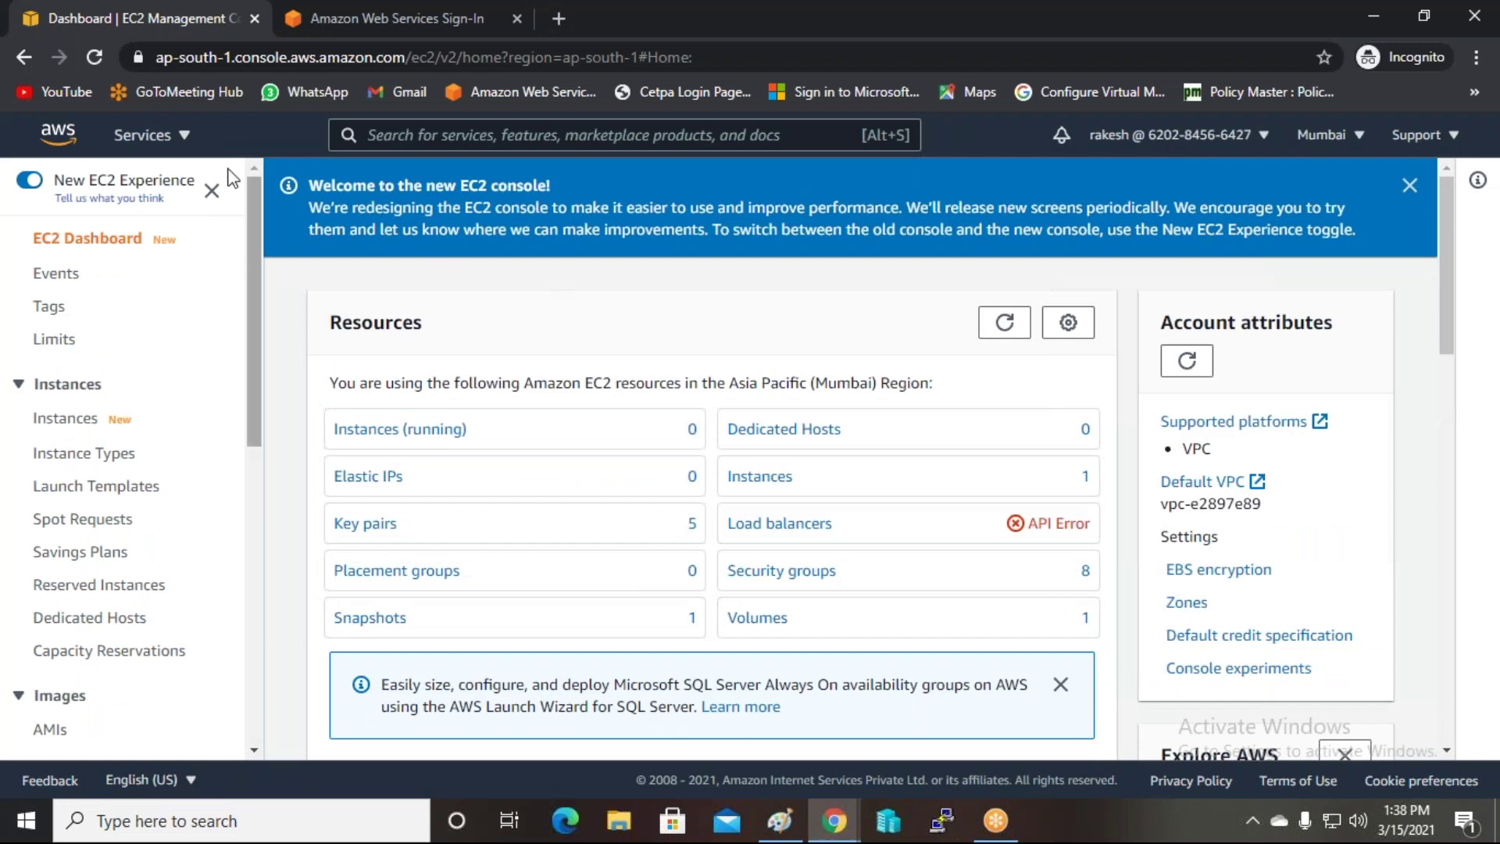
{"action": "left_click", "coordinate": [188, 139]}
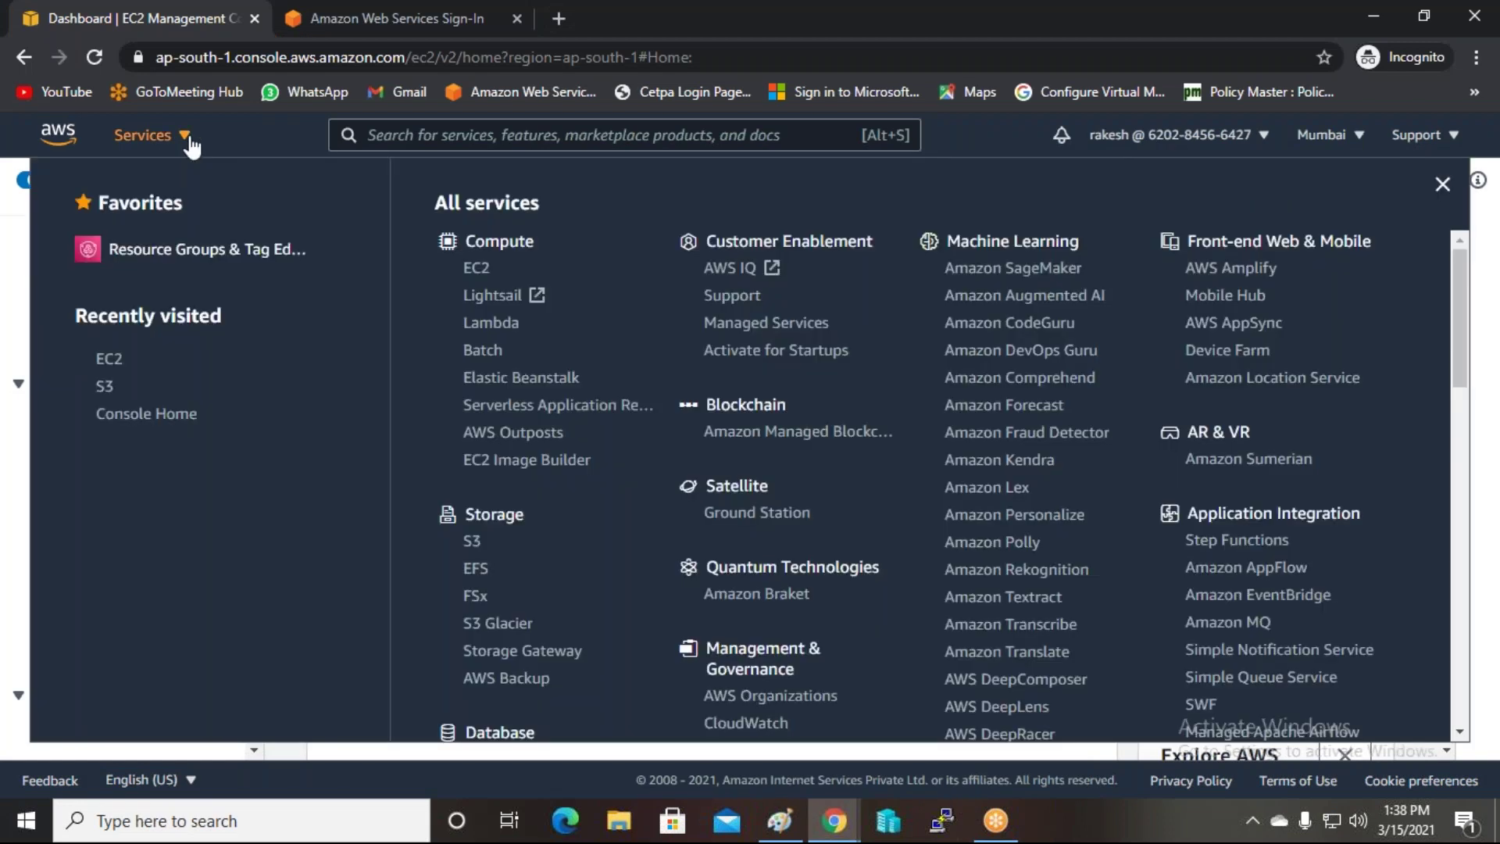
{"action": "left_click", "coordinate": [106, 387]}
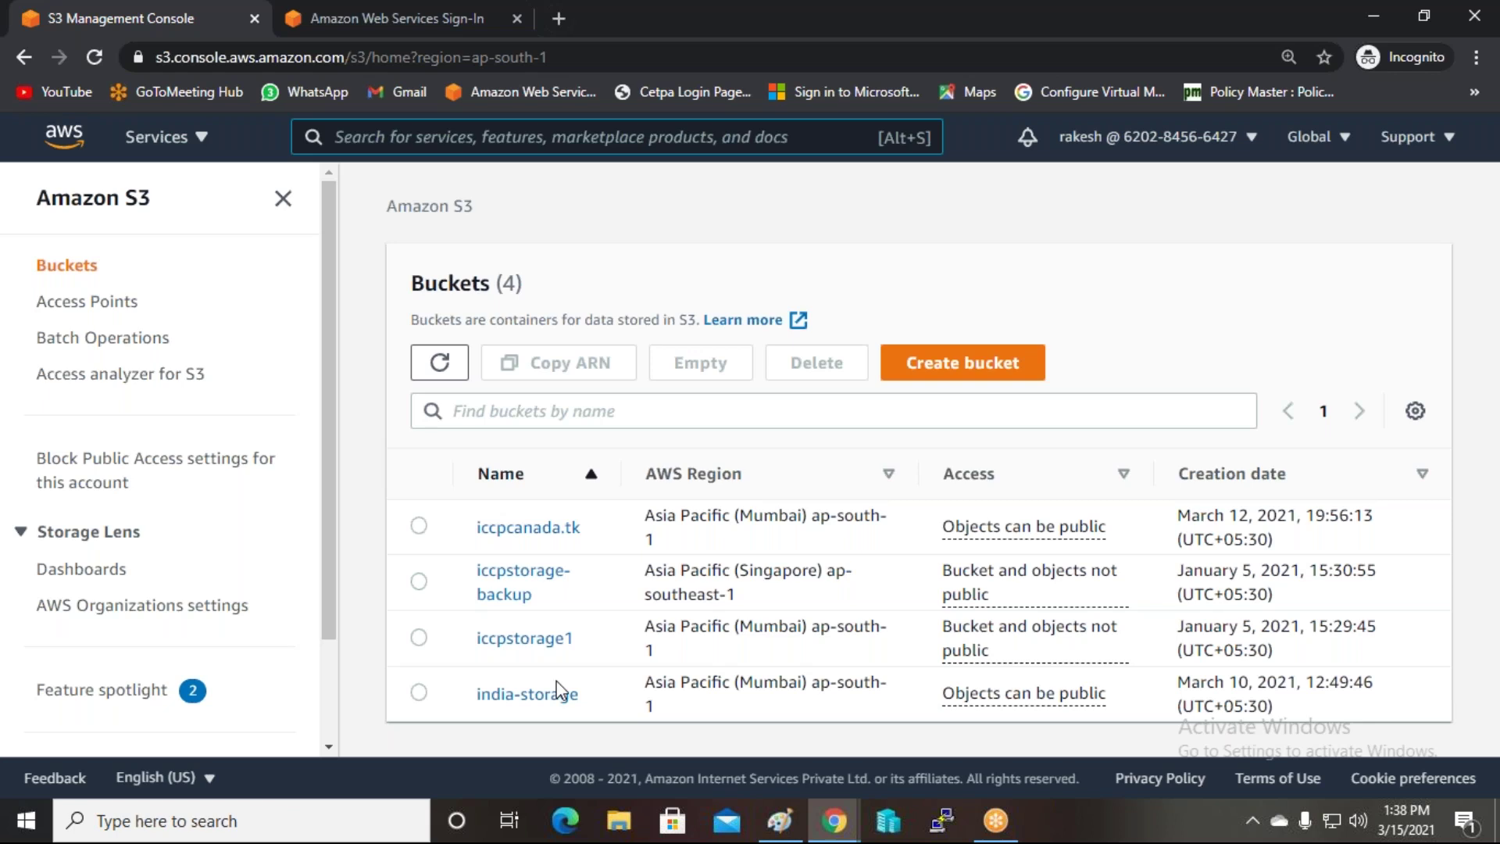
{"action": "left_click", "coordinate": [1373, 17]}
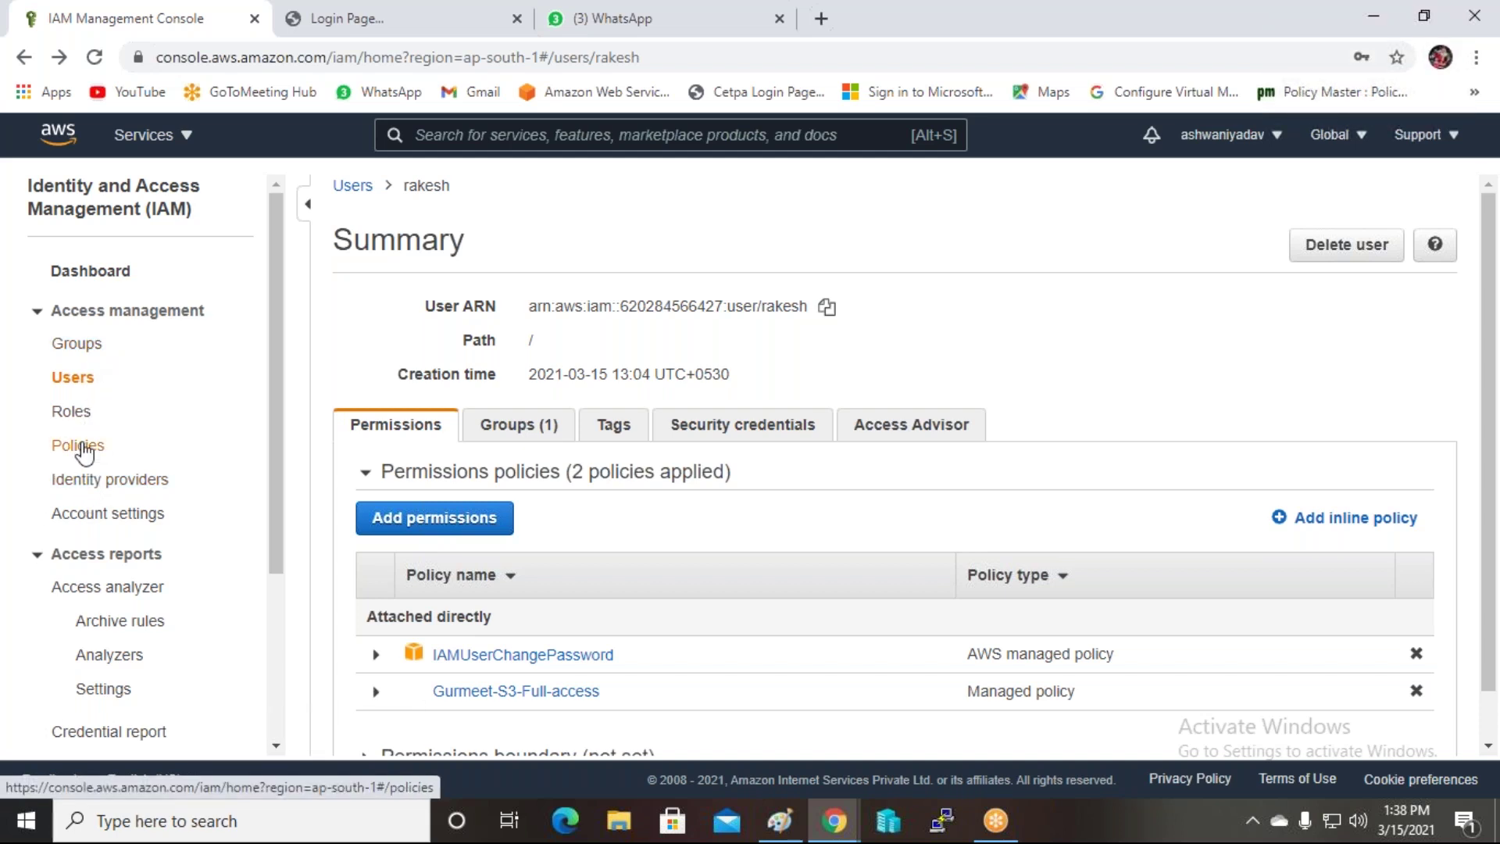
Attach the Gurmeet-S3-Full-access policy to the S3-full-access group
{"action": "left_click", "coordinate": [79, 350]}
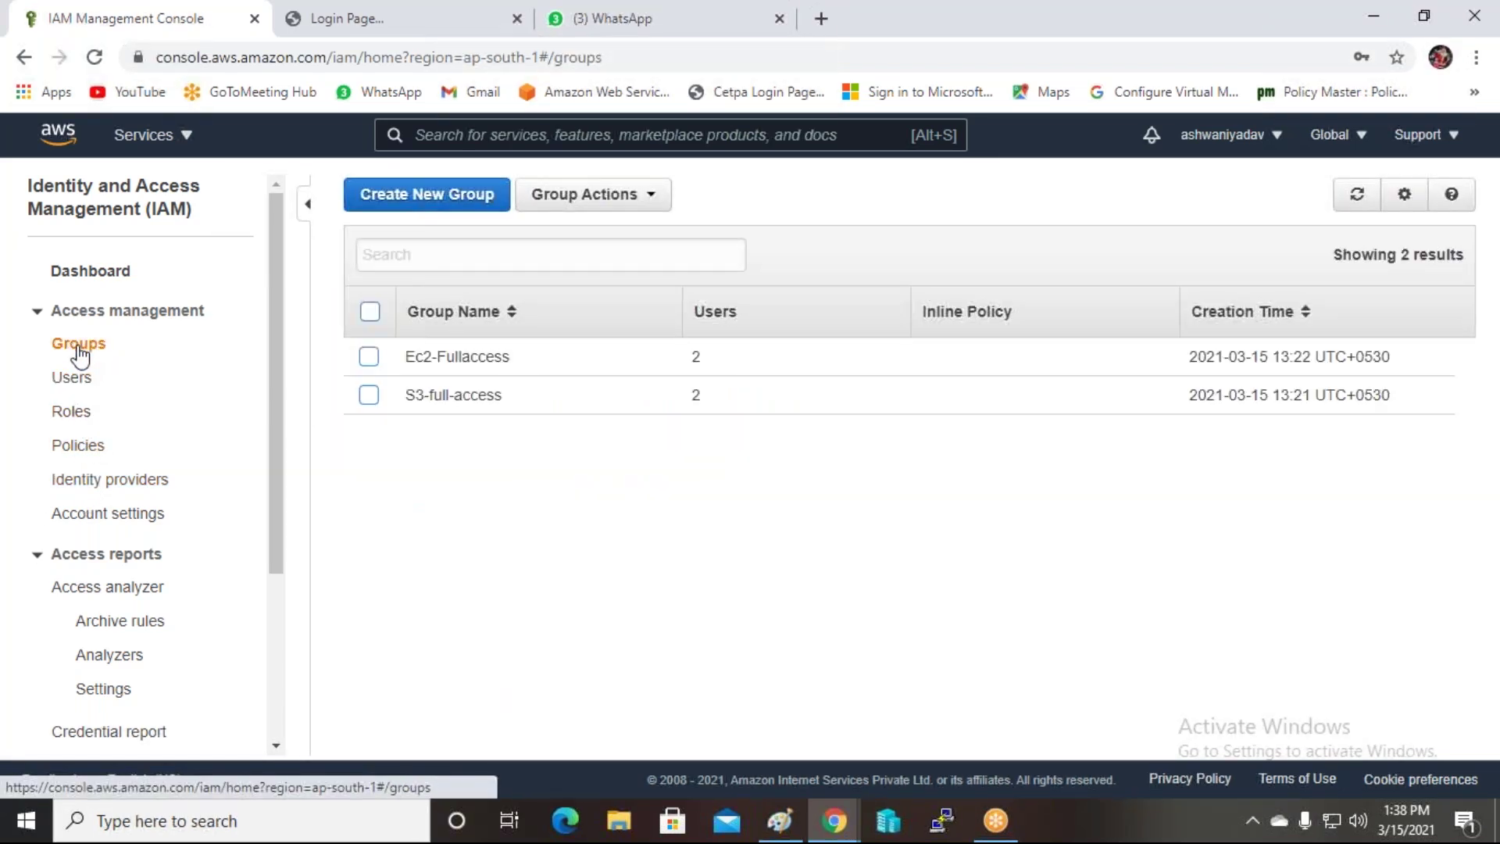
{"action": "left_click", "coordinate": [427, 396]}
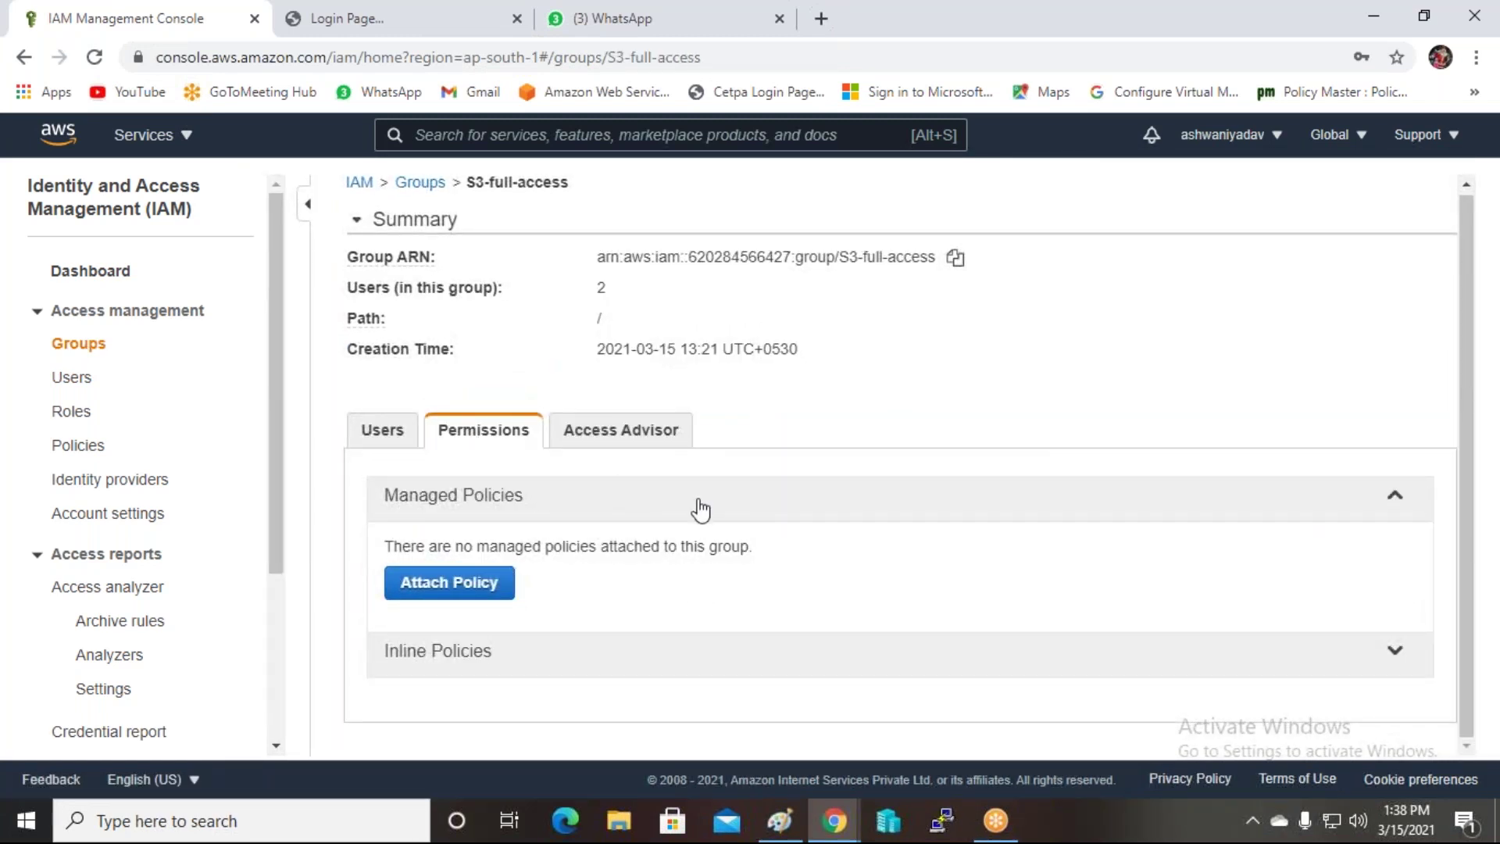
{"action": "left_click", "coordinate": [467, 598]}
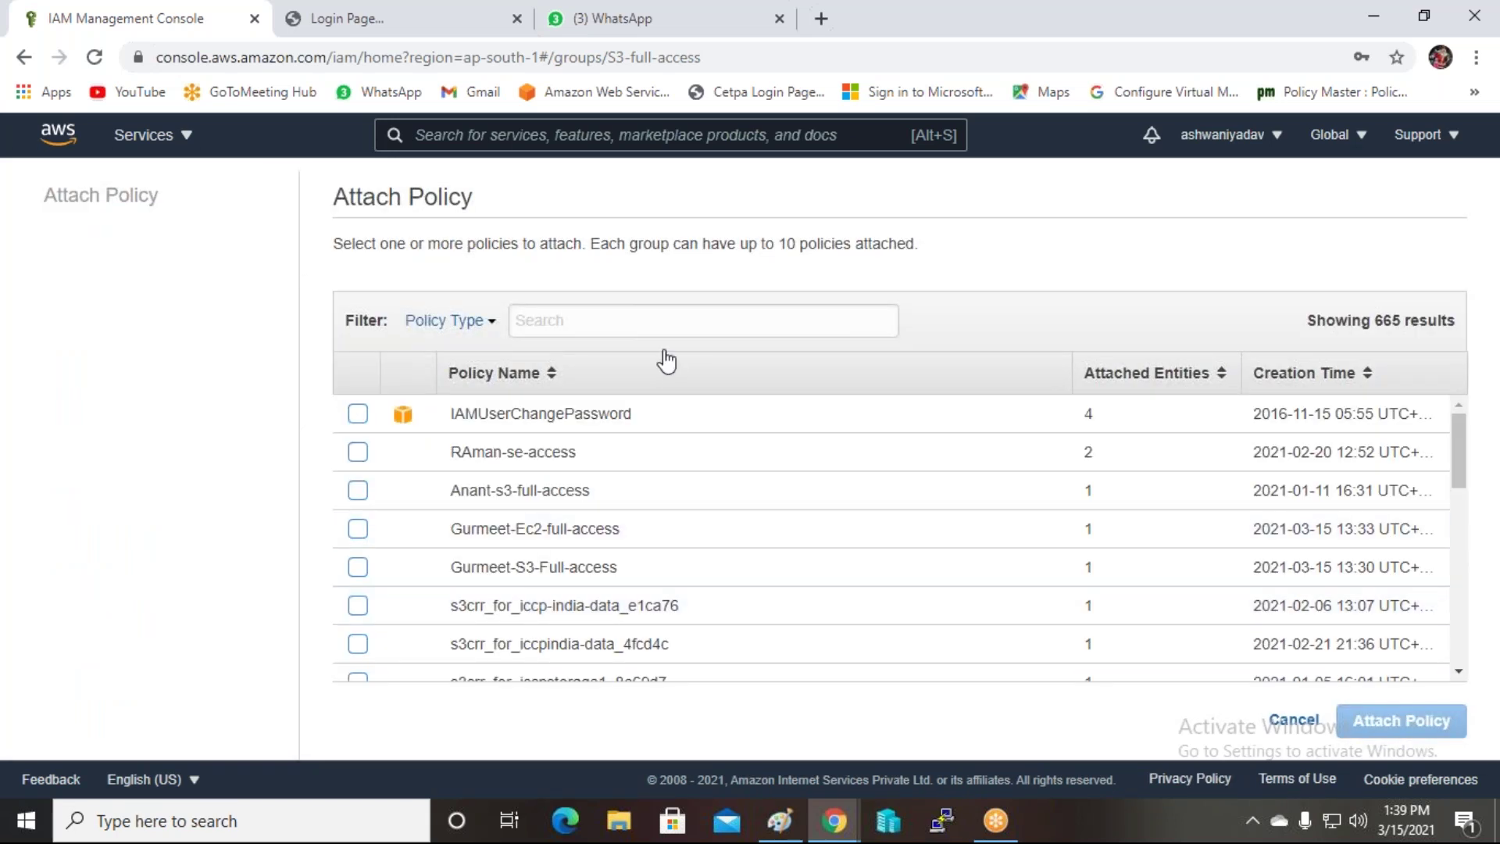
{"action": "left_click", "coordinate": [657, 318]}
{"action": "type", "text": "Gurm"}
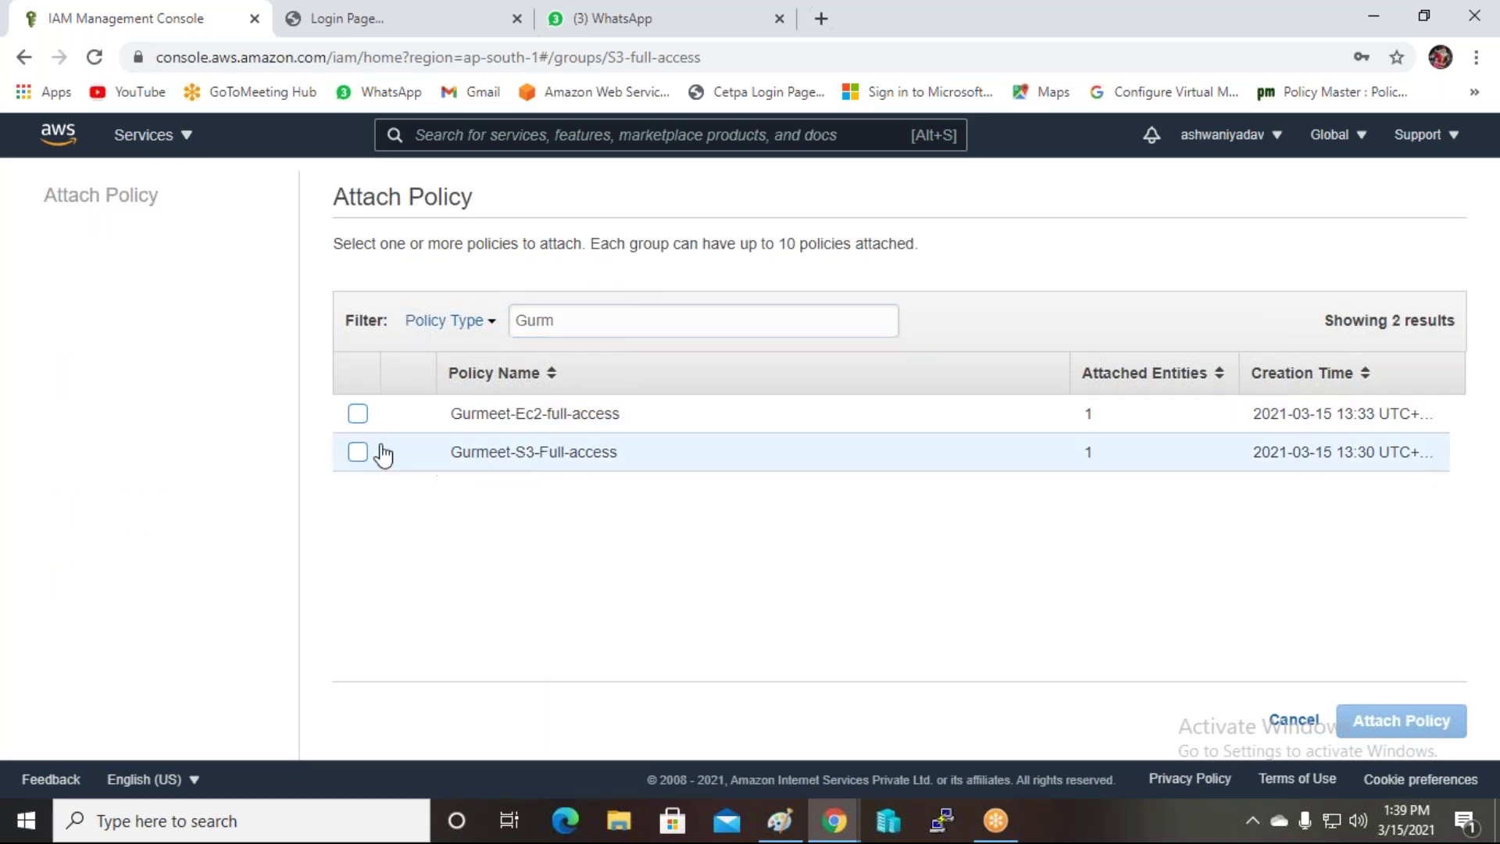
{"action": "left_click", "coordinate": [357, 456]}
{"action": "left_click", "coordinate": [1404, 722]}
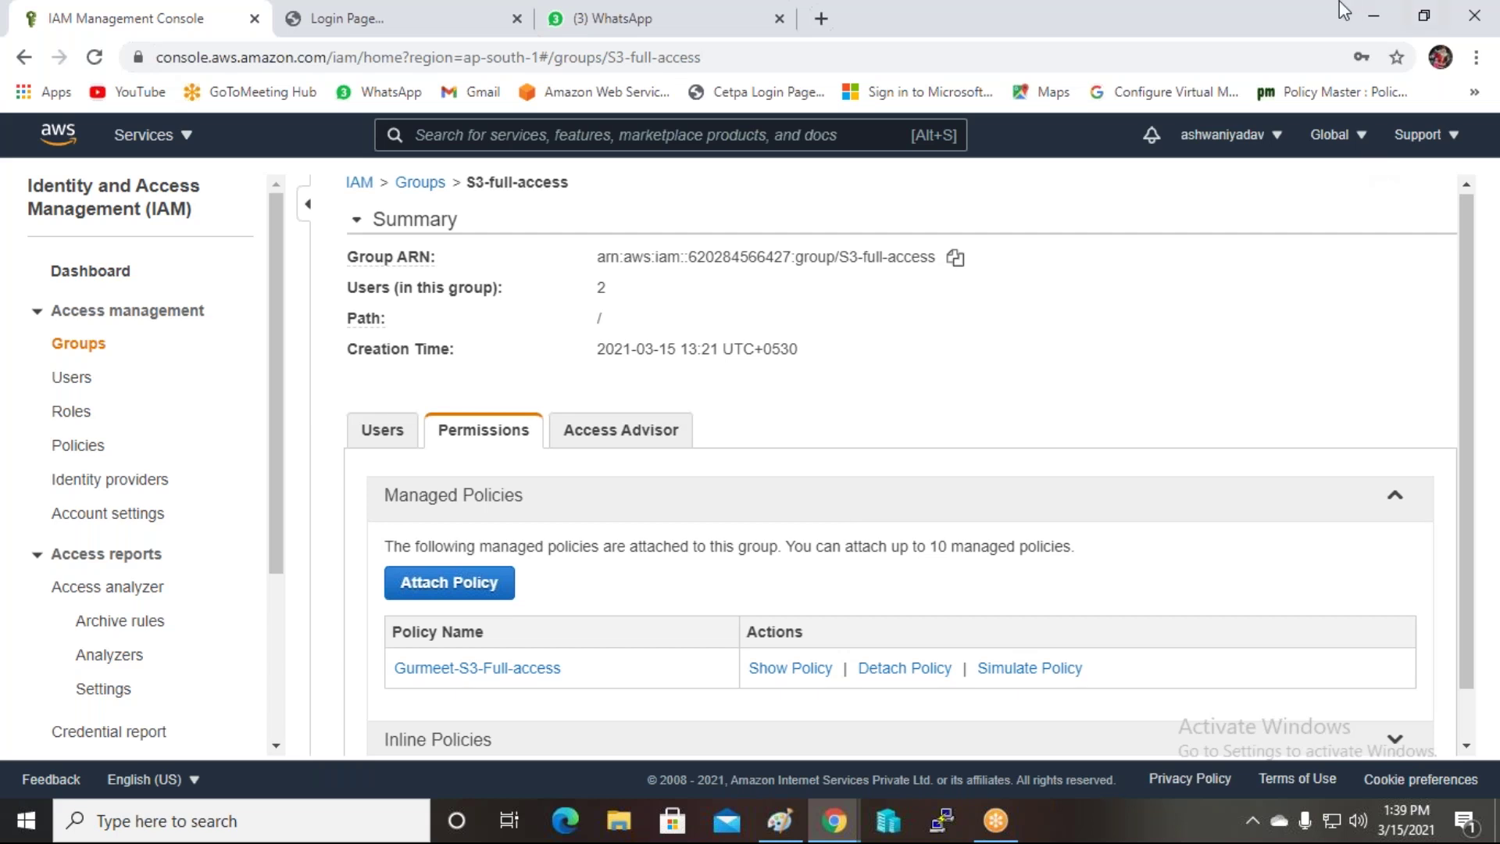
{"action": "left_click", "coordinate": [1280, 137]}
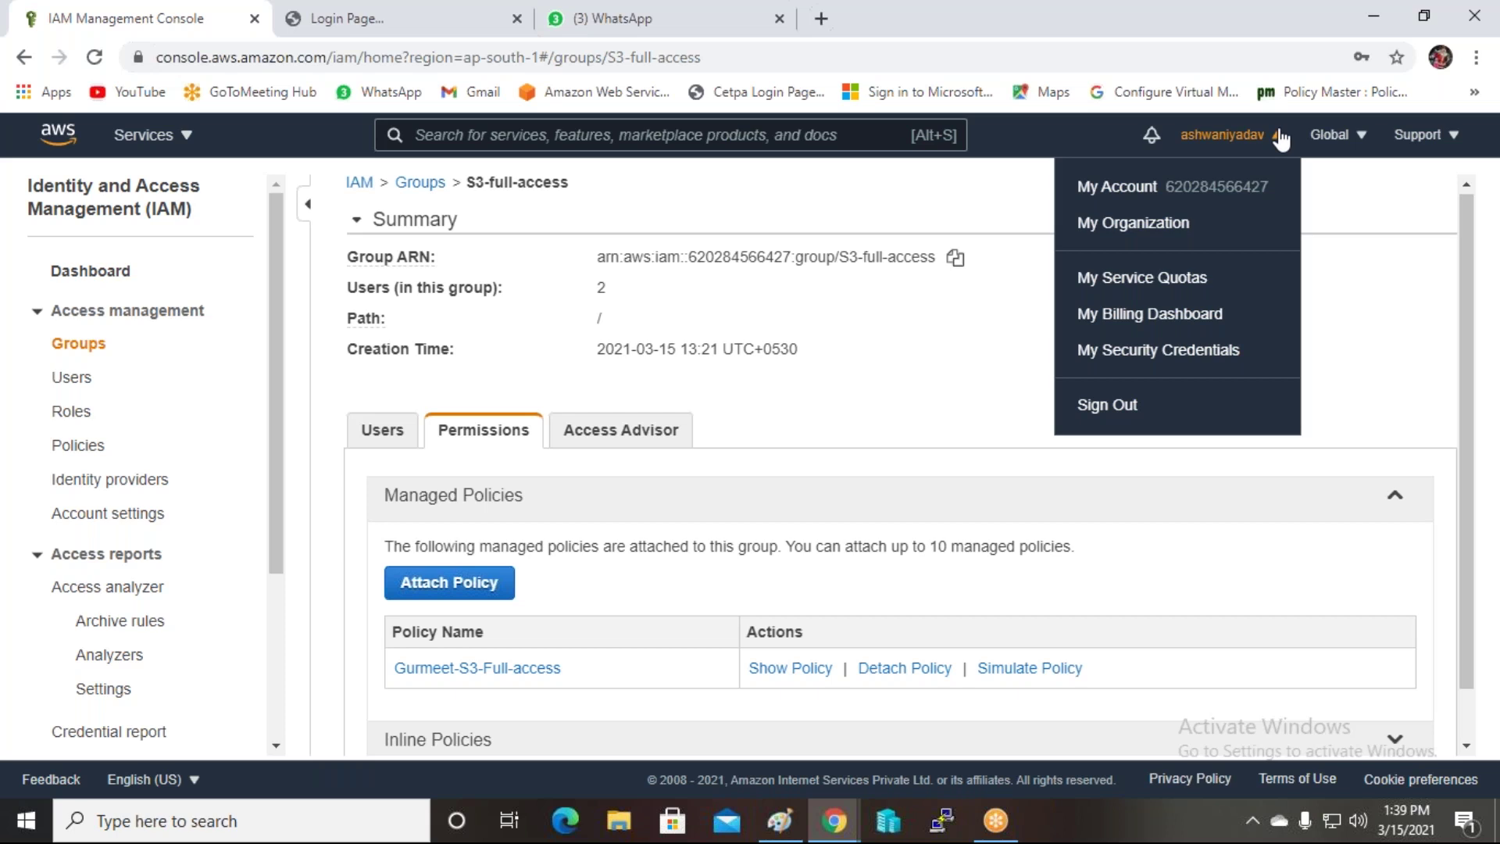
View the Billing dashboard showing 0.00 INR spend, then switch to the test user's S3 window
{"action": "left_click", "coordinate": [1104, 316]}
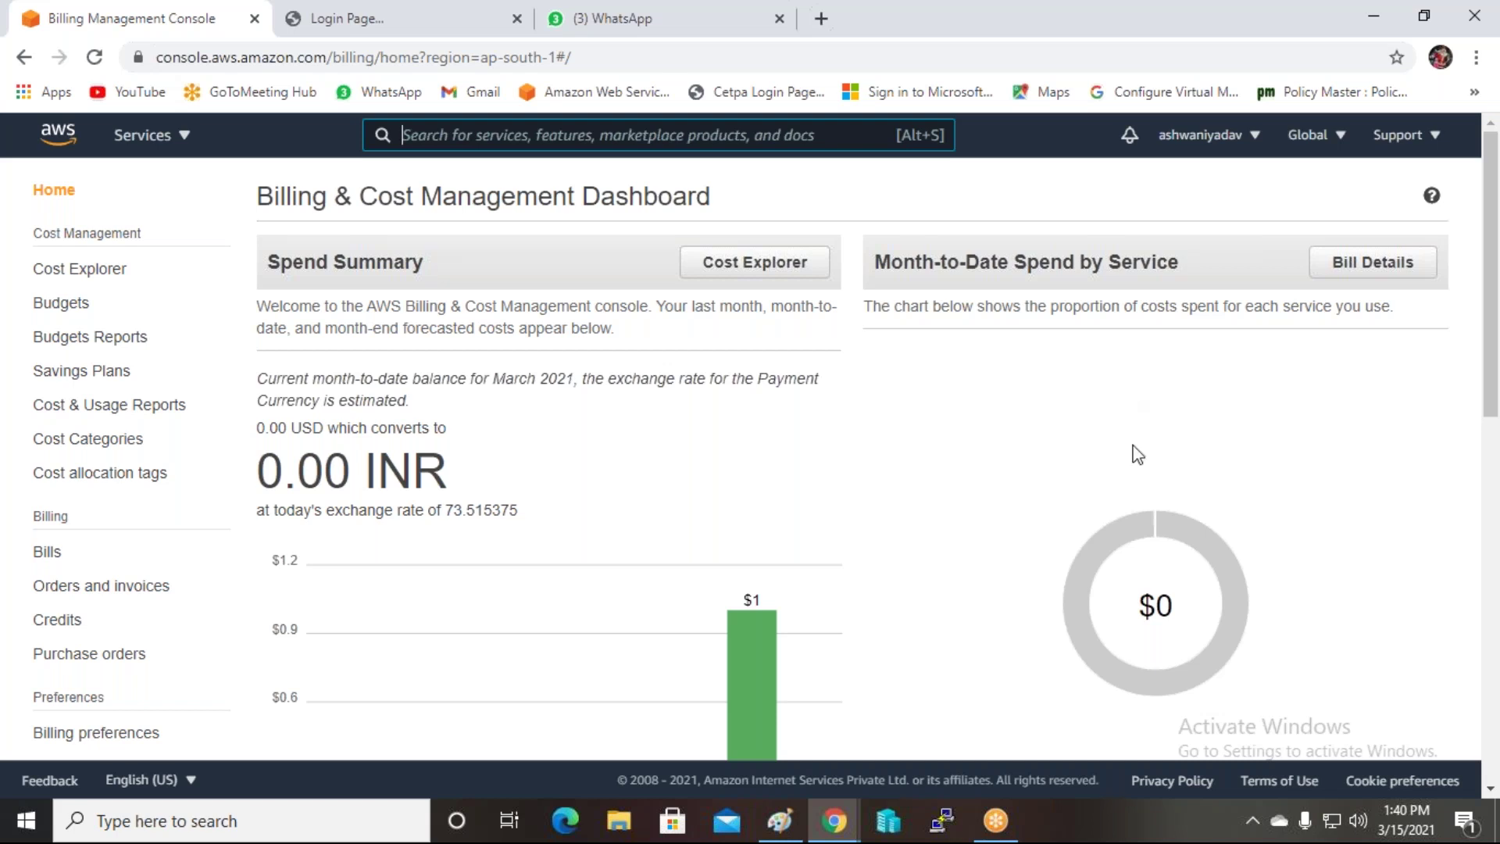
{"action": "mouse_move", "coordinate": [834, 820]}
{"action": "left_click", "coordinate": [890, 771]}
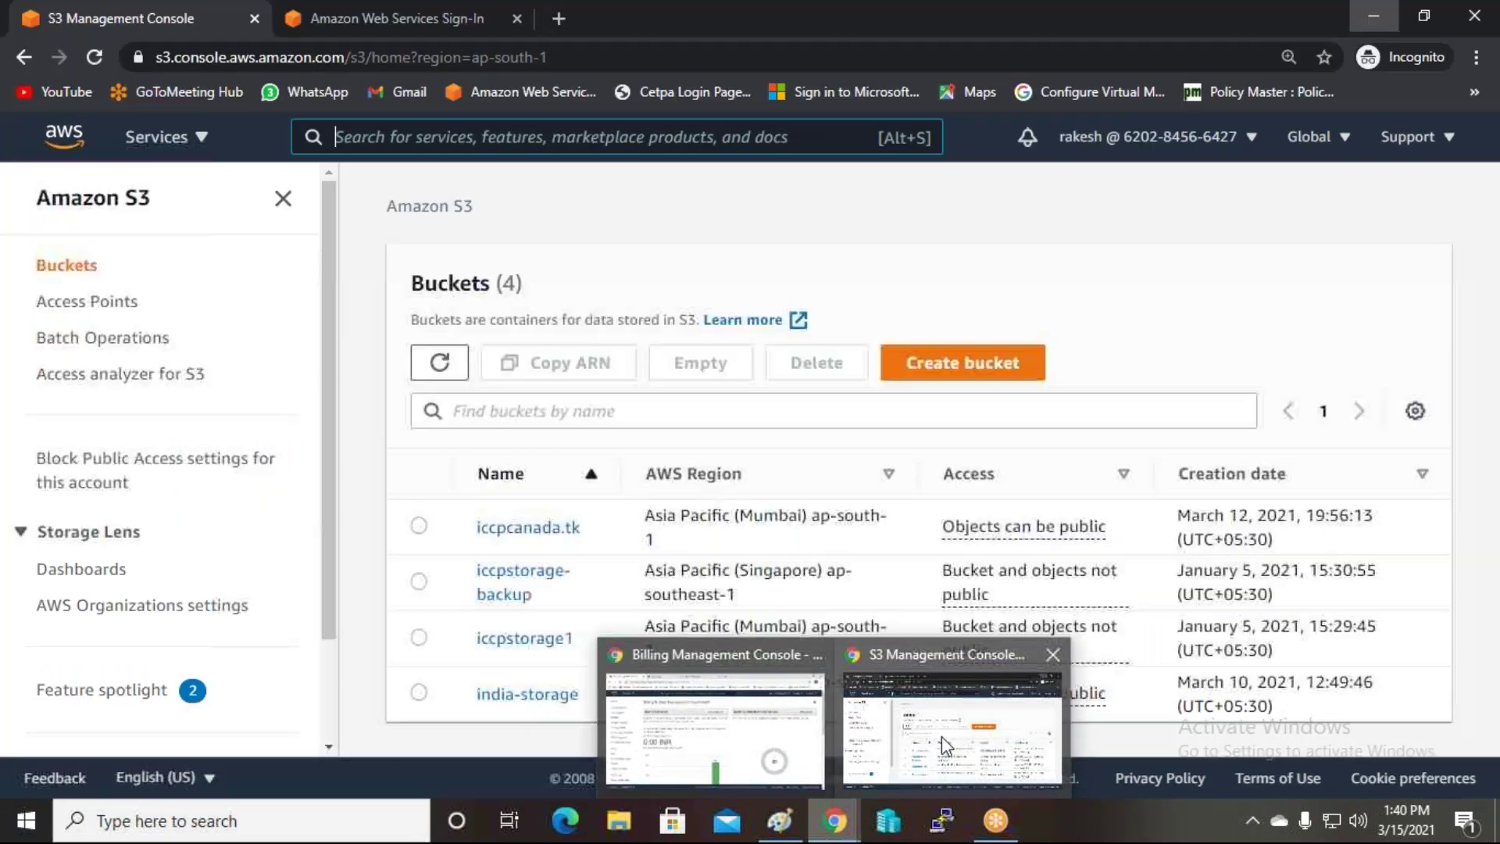
As the test user, try My Billing Dashboard, get the permission error, then return to the admin window
{"action": "left_click", "coordinate": [1255, 139]}
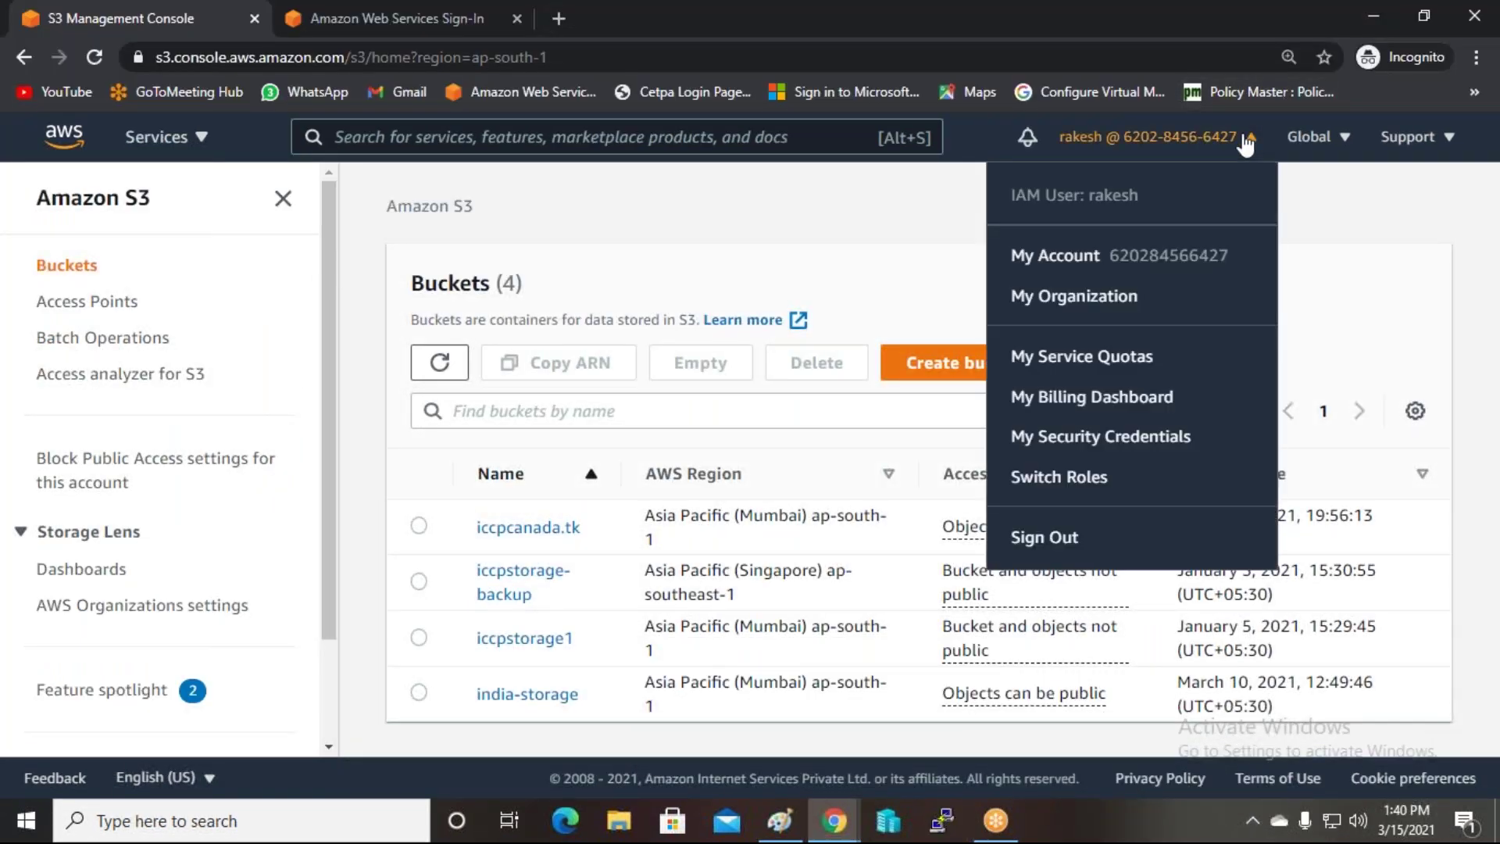
{"action": "left_click", "coordinate": [1072, 398]}
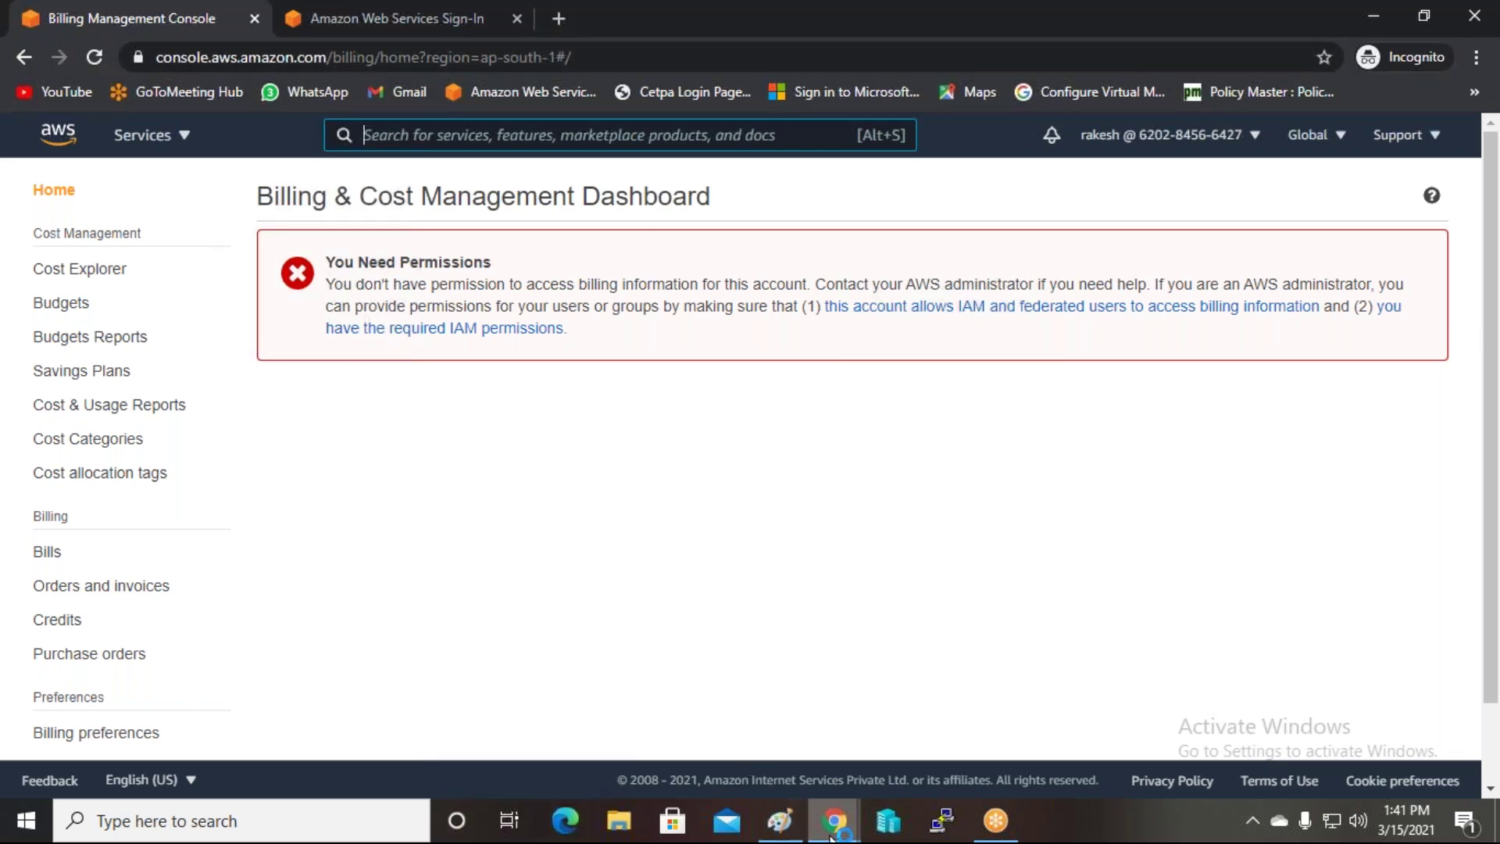
{"action": "mouse_move", "coordinate": [781, 833]}
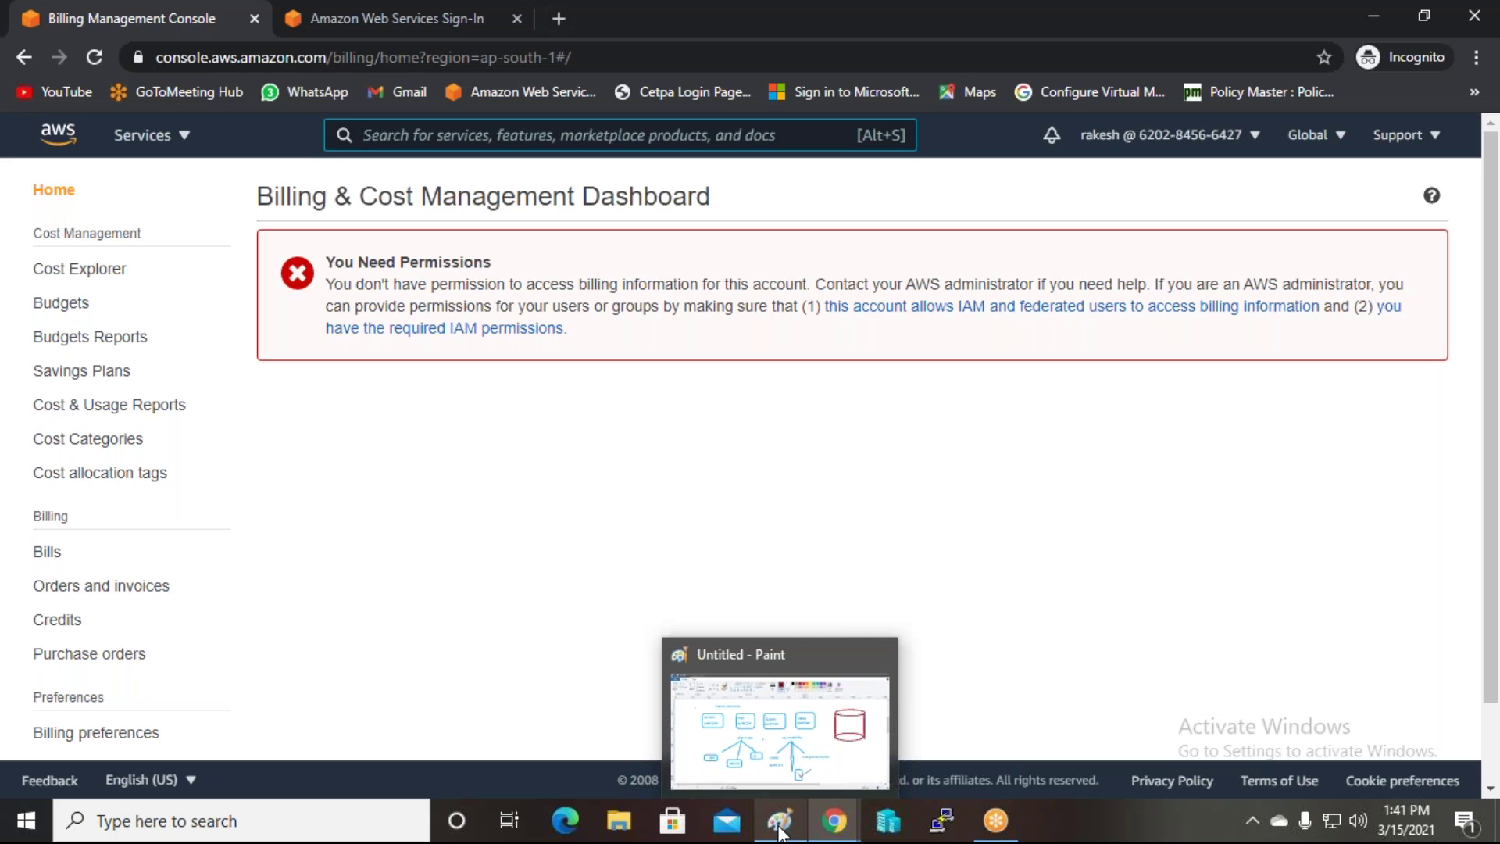
{"action": "left_click", "coordinate": [730, 726]}
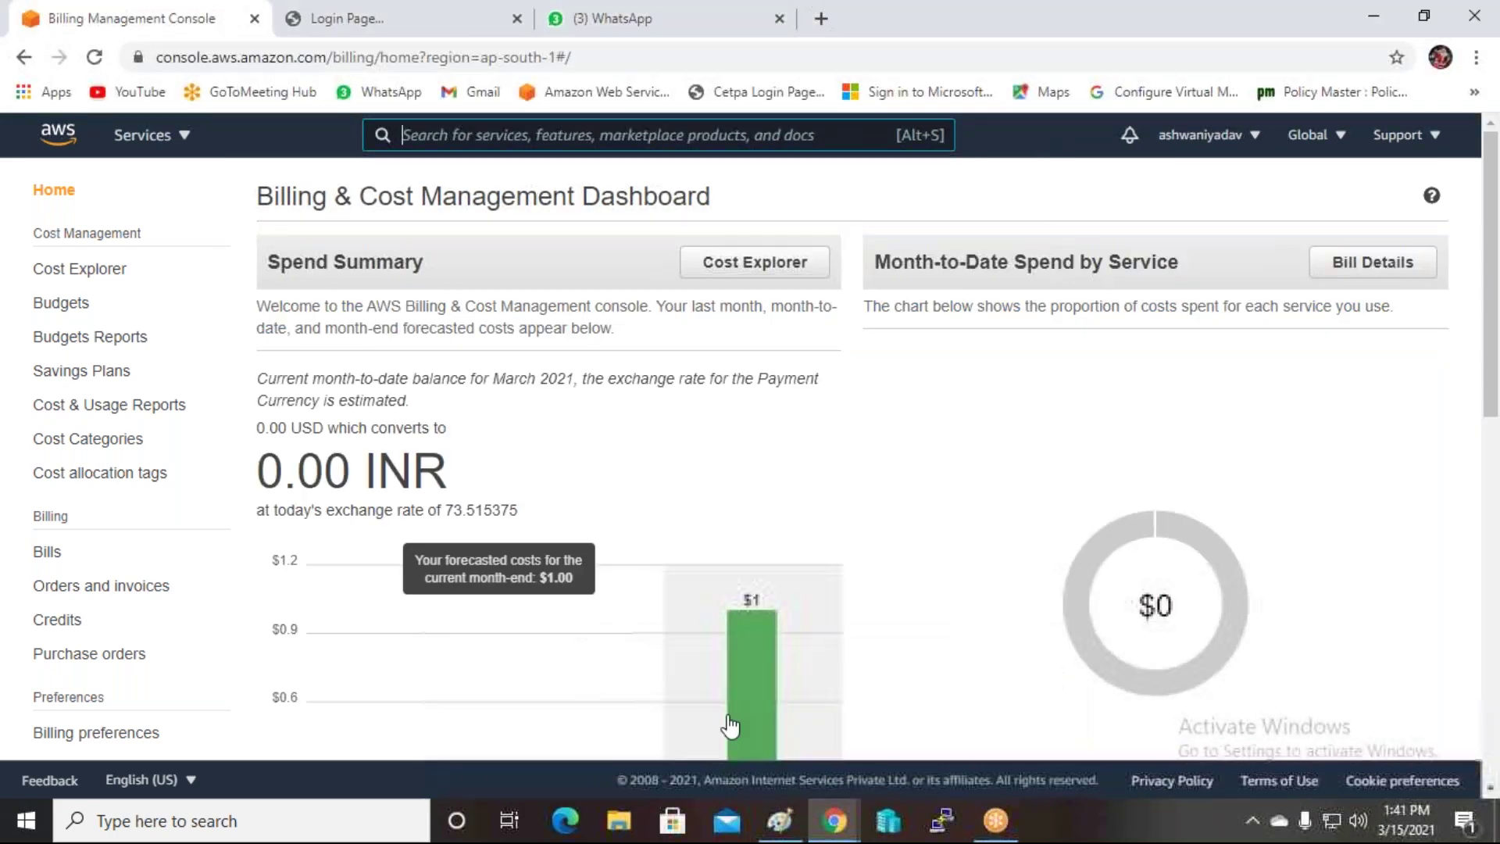
Start a new IAM policy for the Billing service allowing all Billing actions
{"action": "left_click", "coordinate": [186, 137]}
{"action": "scroll", "coordinate": [162, 593], "scroll_direction": "down", "scroll_amount": 2}
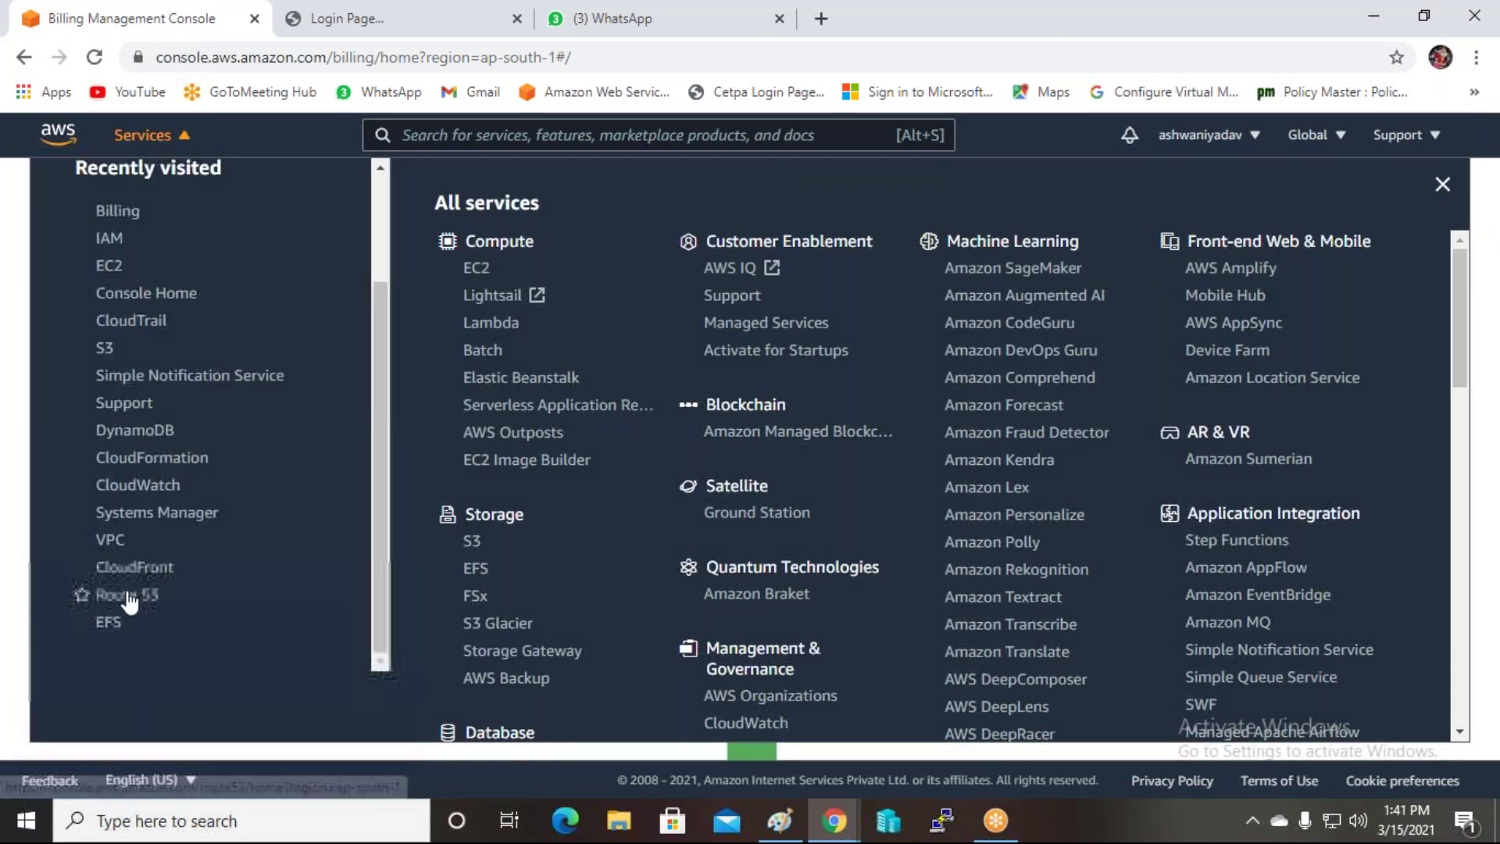
{"action": "left_click", "coordinate": [127, 244]}
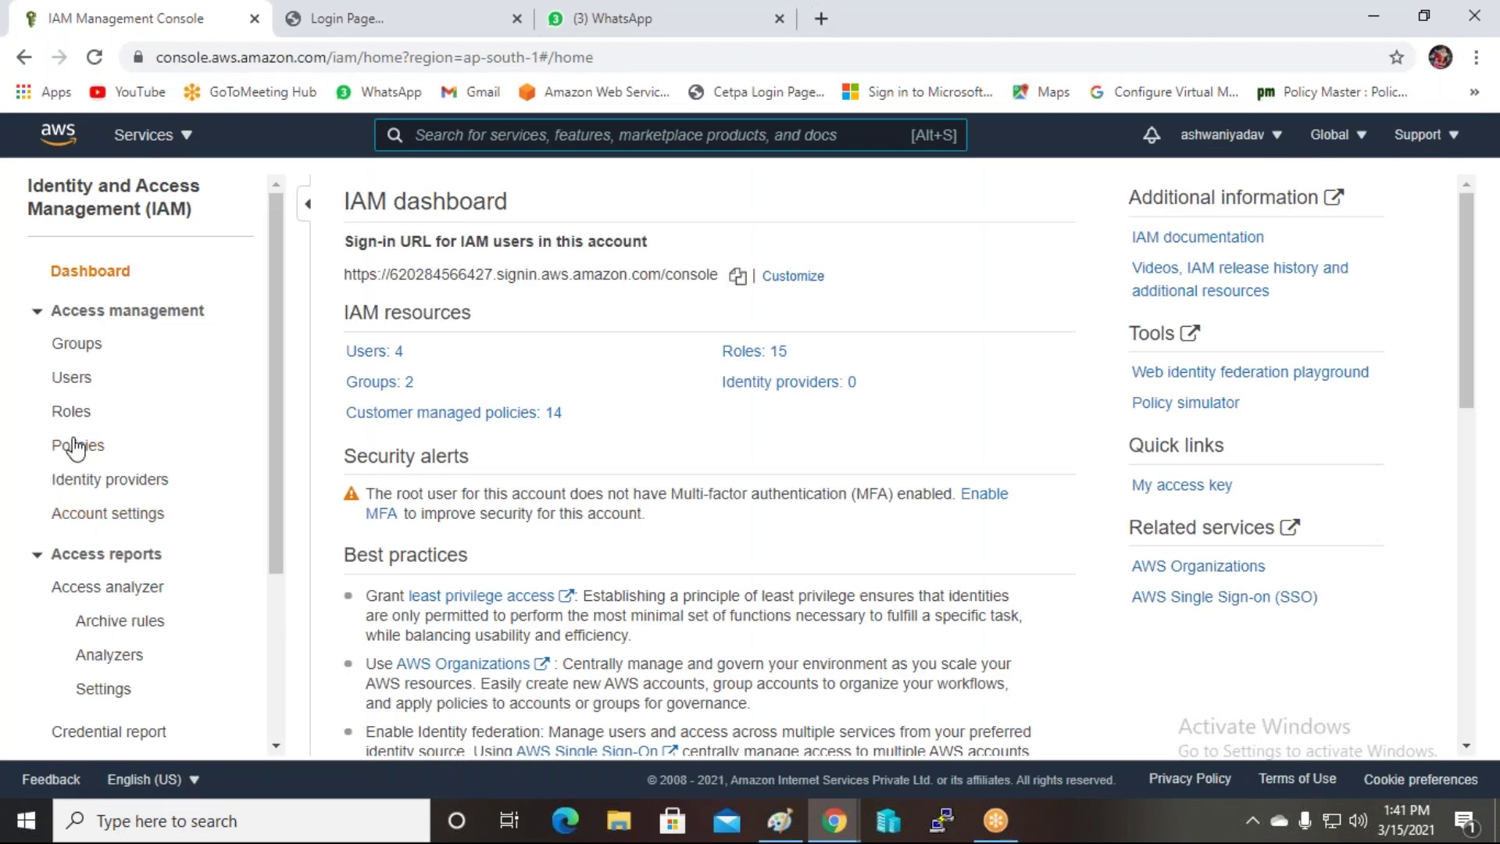
{"action": "left_click", "coordinate": [76, 445]}
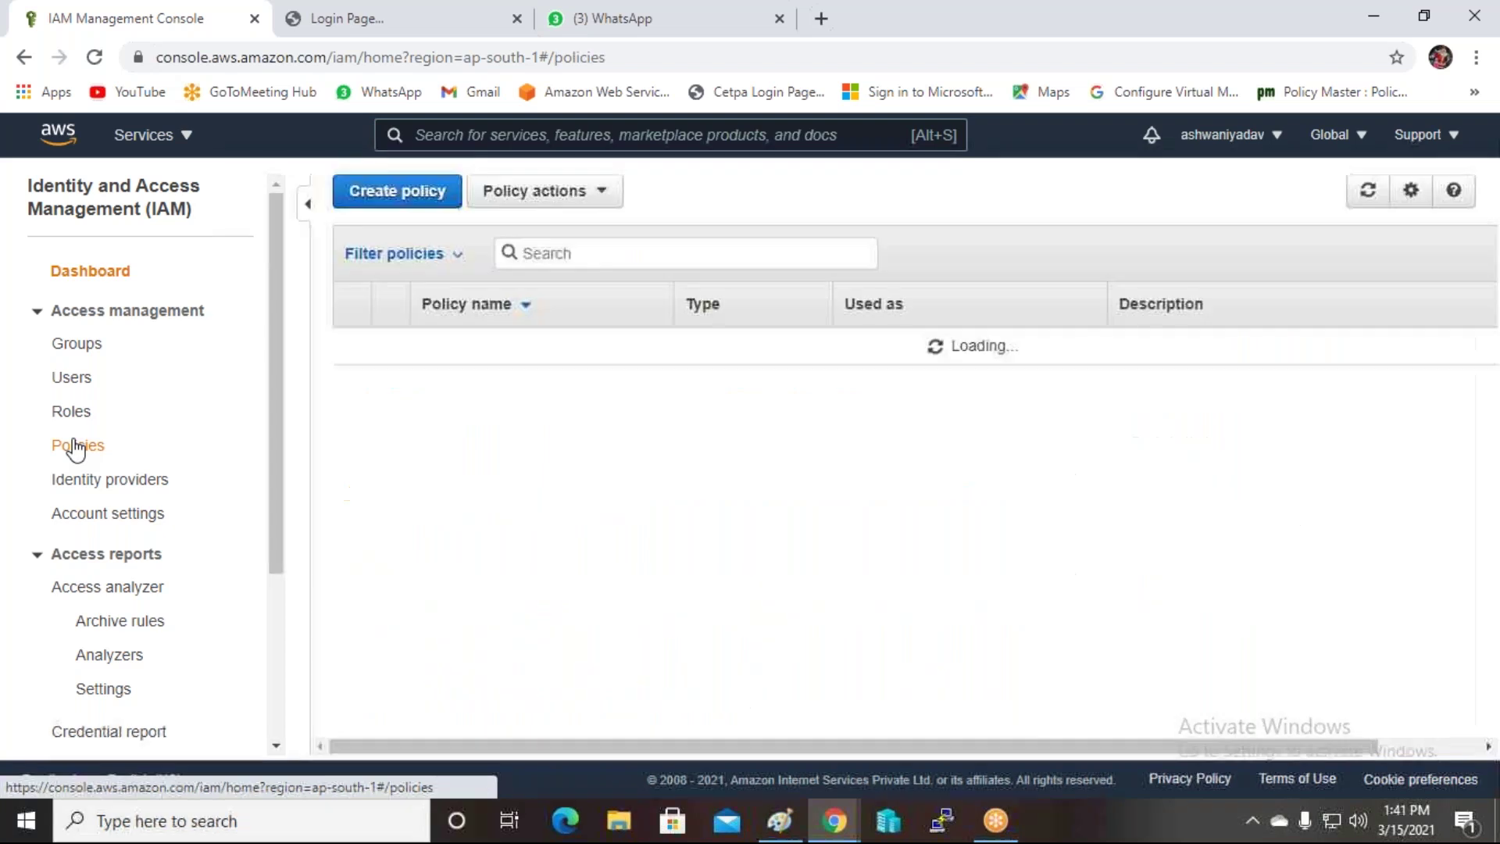
{"action": "left_click", "coordinate": [388, 203]}
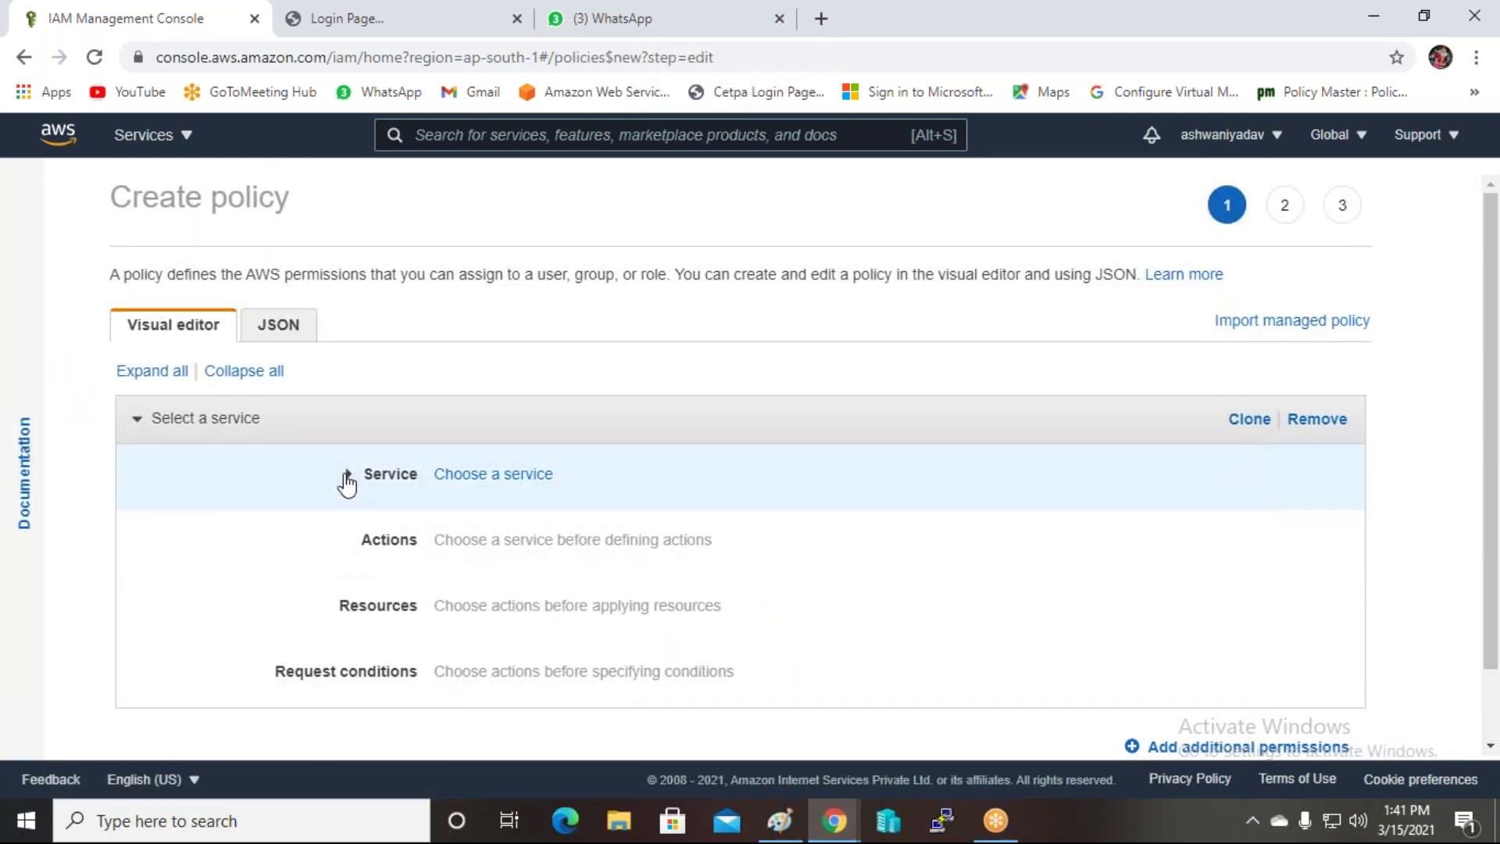
{"action": "left_click", "coordinate": [348, 475]}
{"action": "type", "text": "bill"}
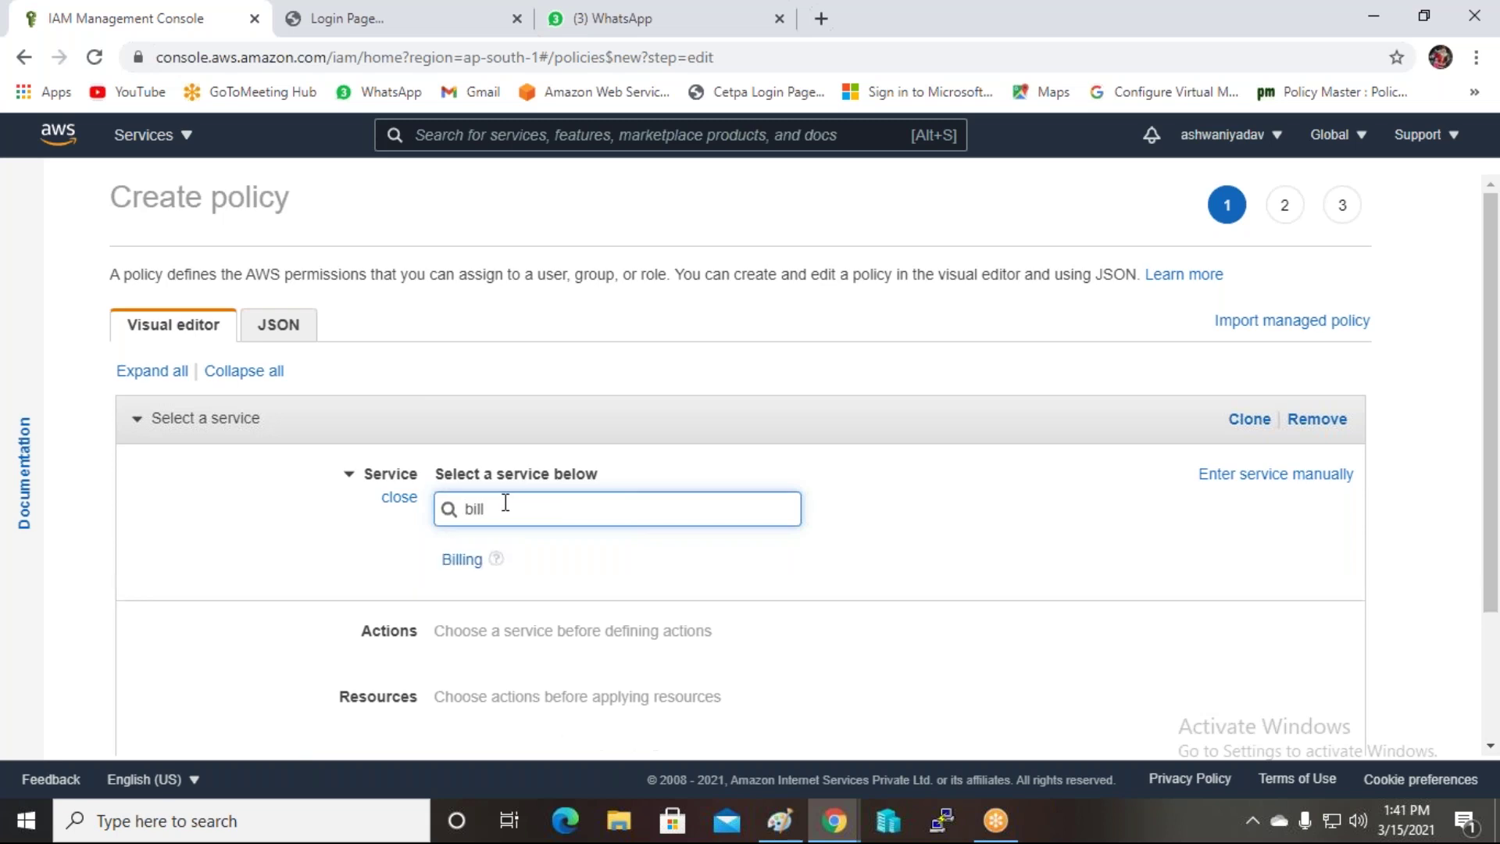
{"action": "left_click", "coordinate": [462, 560]}
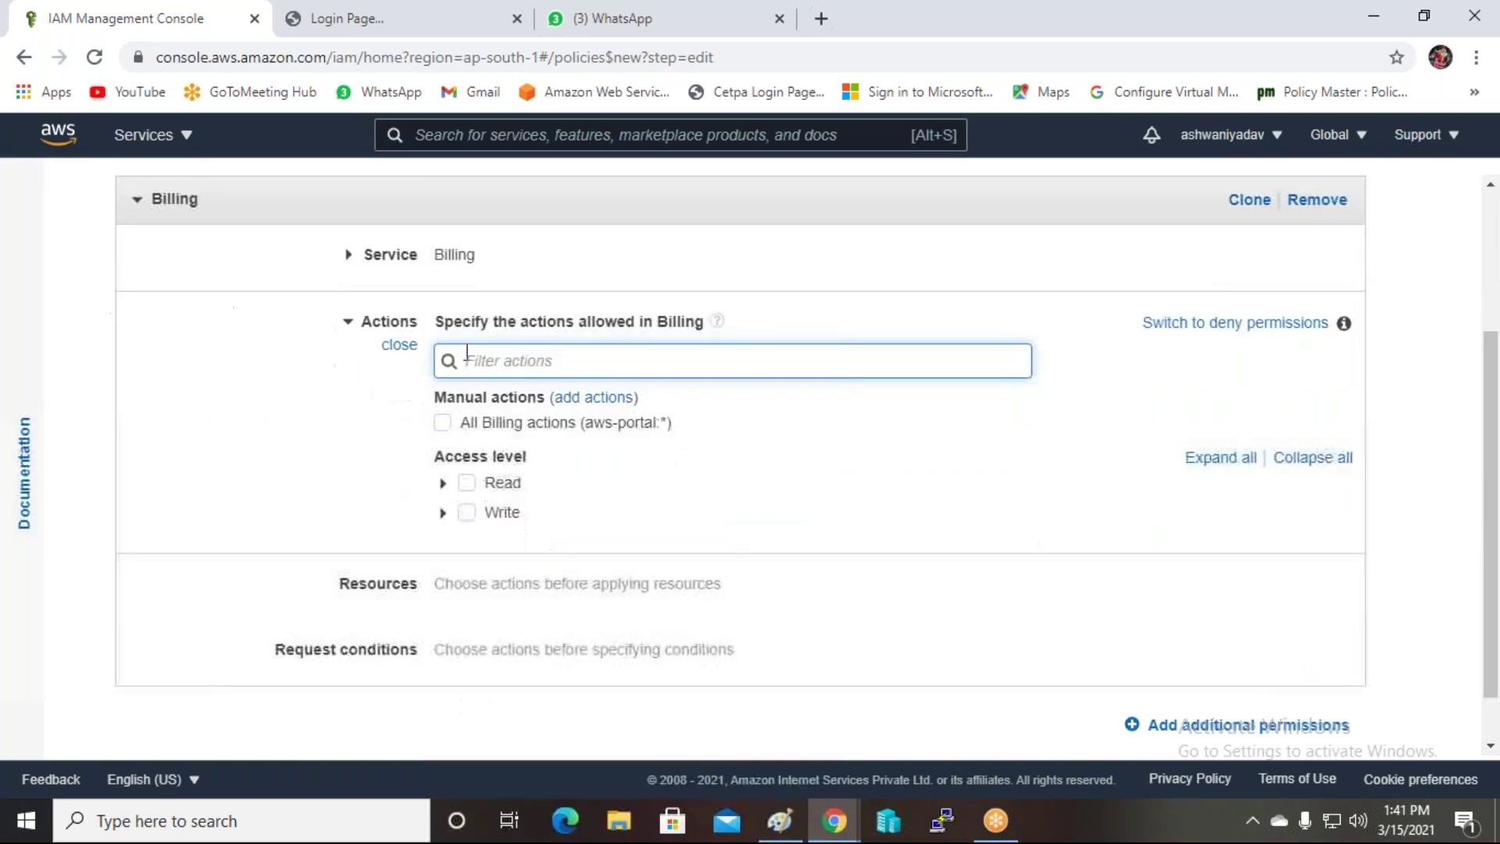
{"action": "left_click", "coordinate": [444, 427]}
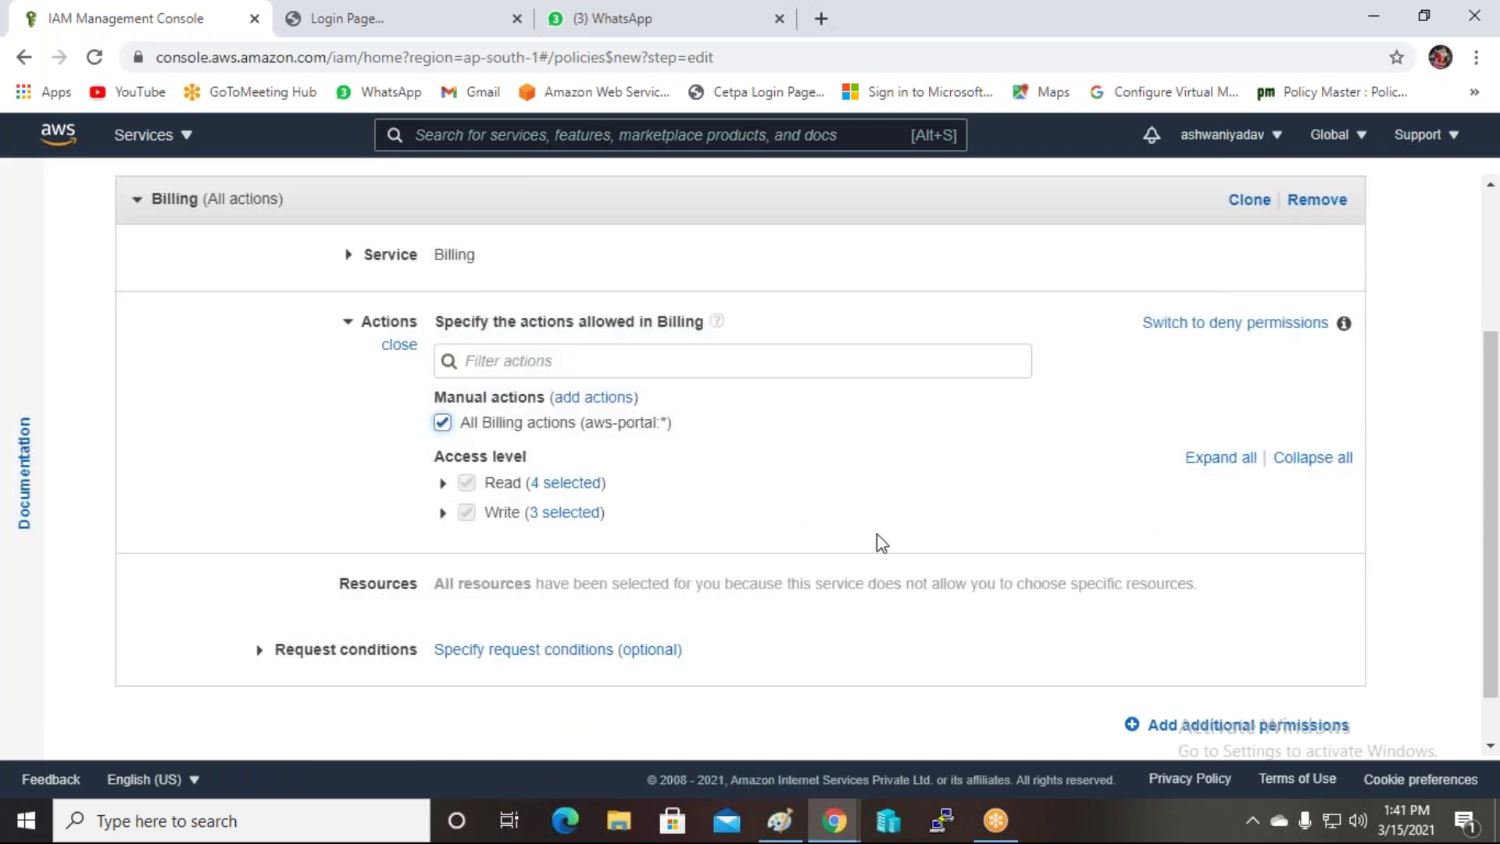
Name the policy Gurmeet-bill and create it
{"action": "scroll", "coordinate": [881, 543], "scroll_direction": "down", "scroll_amount": 1}
{"action": "left_click", "coordinate": [1289, 738]}
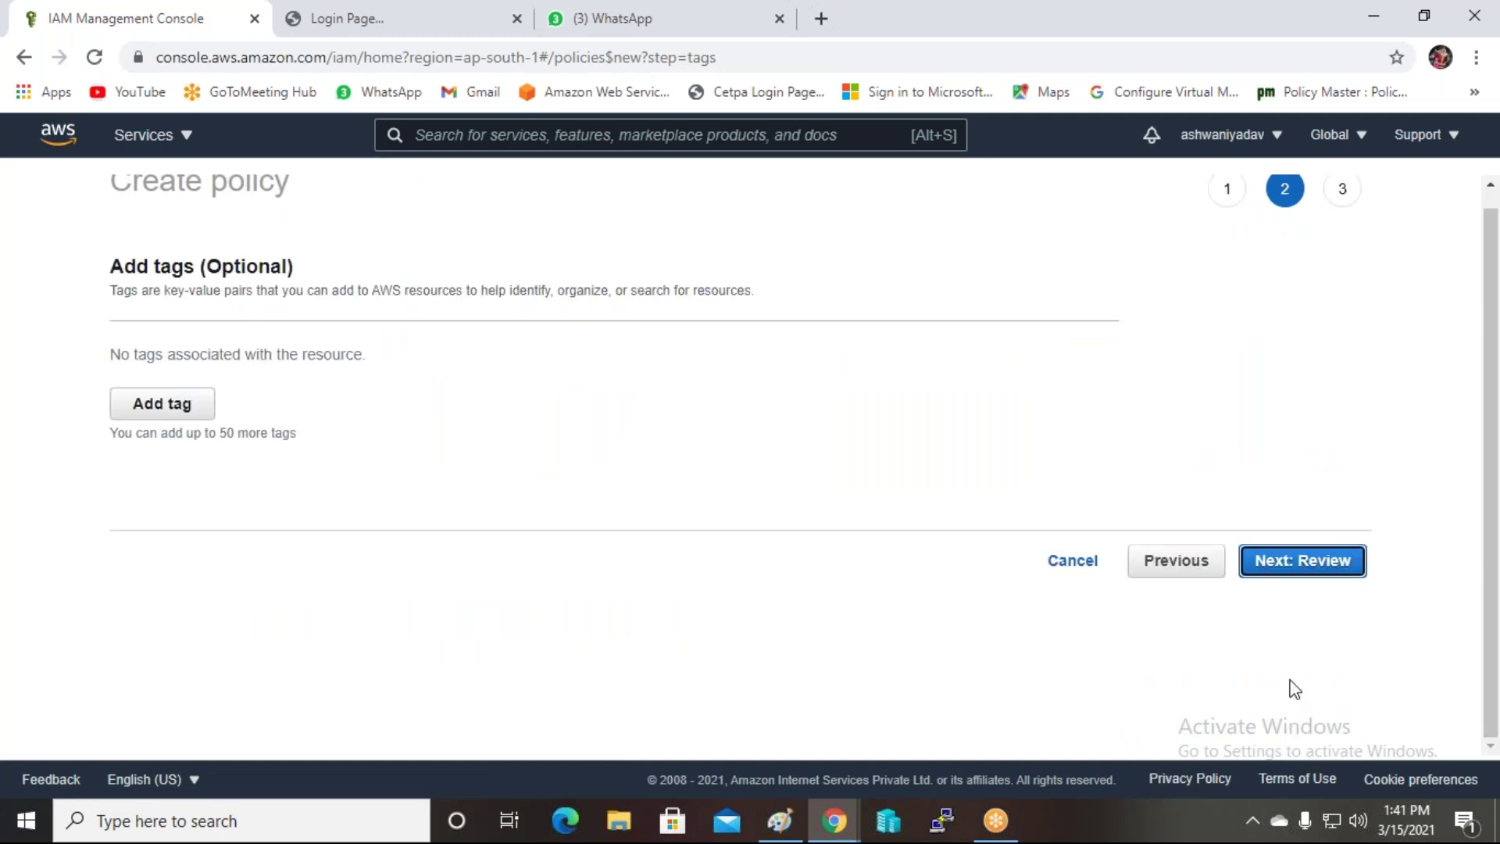
{"action": "left_click", "coordinate": [1279, 578]}
{"action": "left_click", "coordinate": [412, 324]}
{"action": "type", "text": "Gurn"}
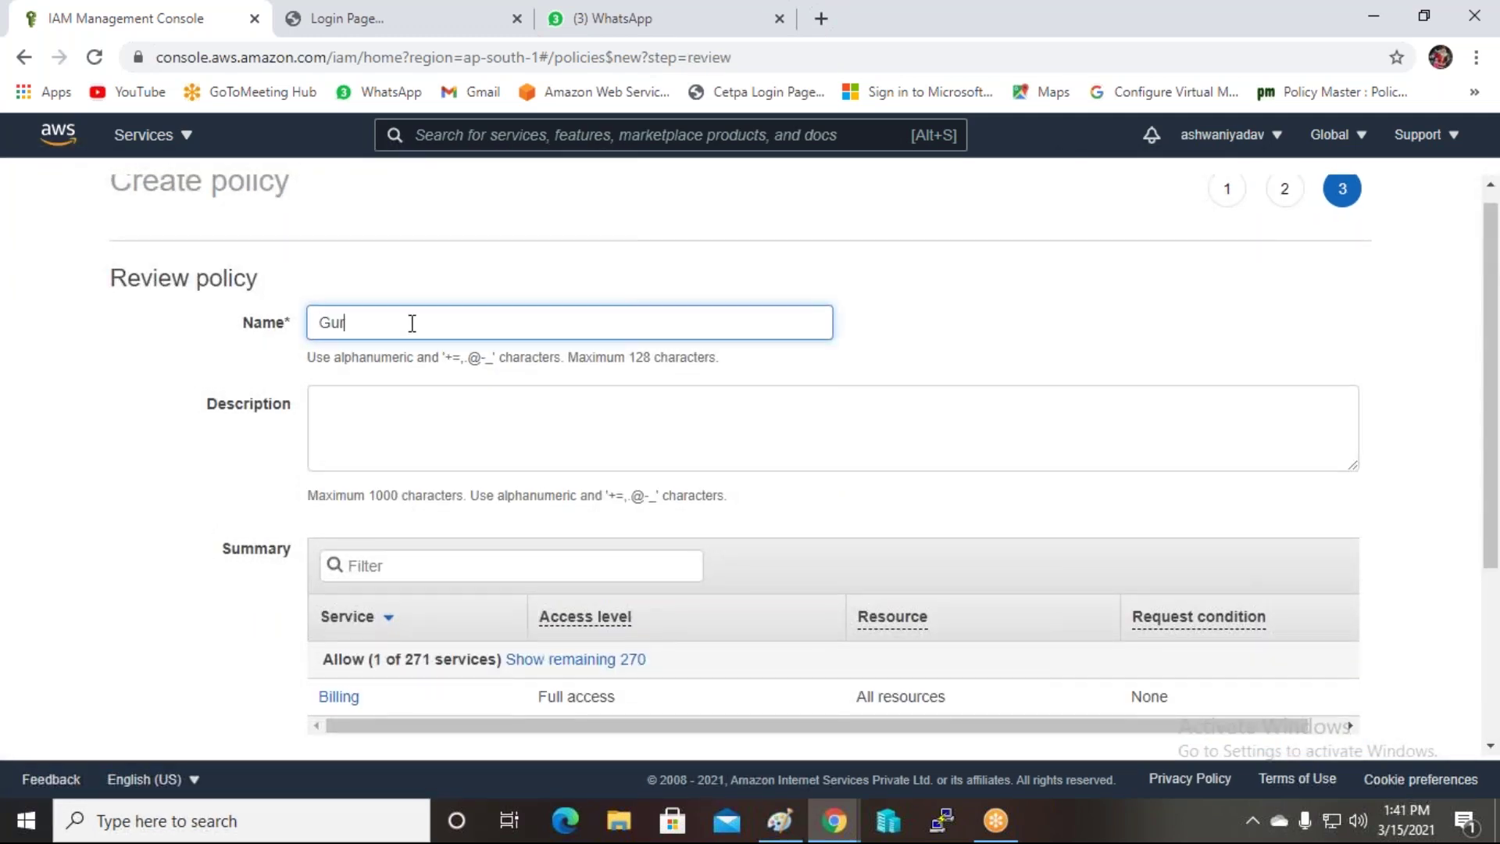
{"action": "key", "text": "BackSpace"}
{"action": "type", "text": "meet-bill"}
{"action": "scroll", "coordinate": [1266, 563], "scroll_direction": "down", "scroll_amount": 3}
{"action": "left_click", "coordinate": [1273, 738]}
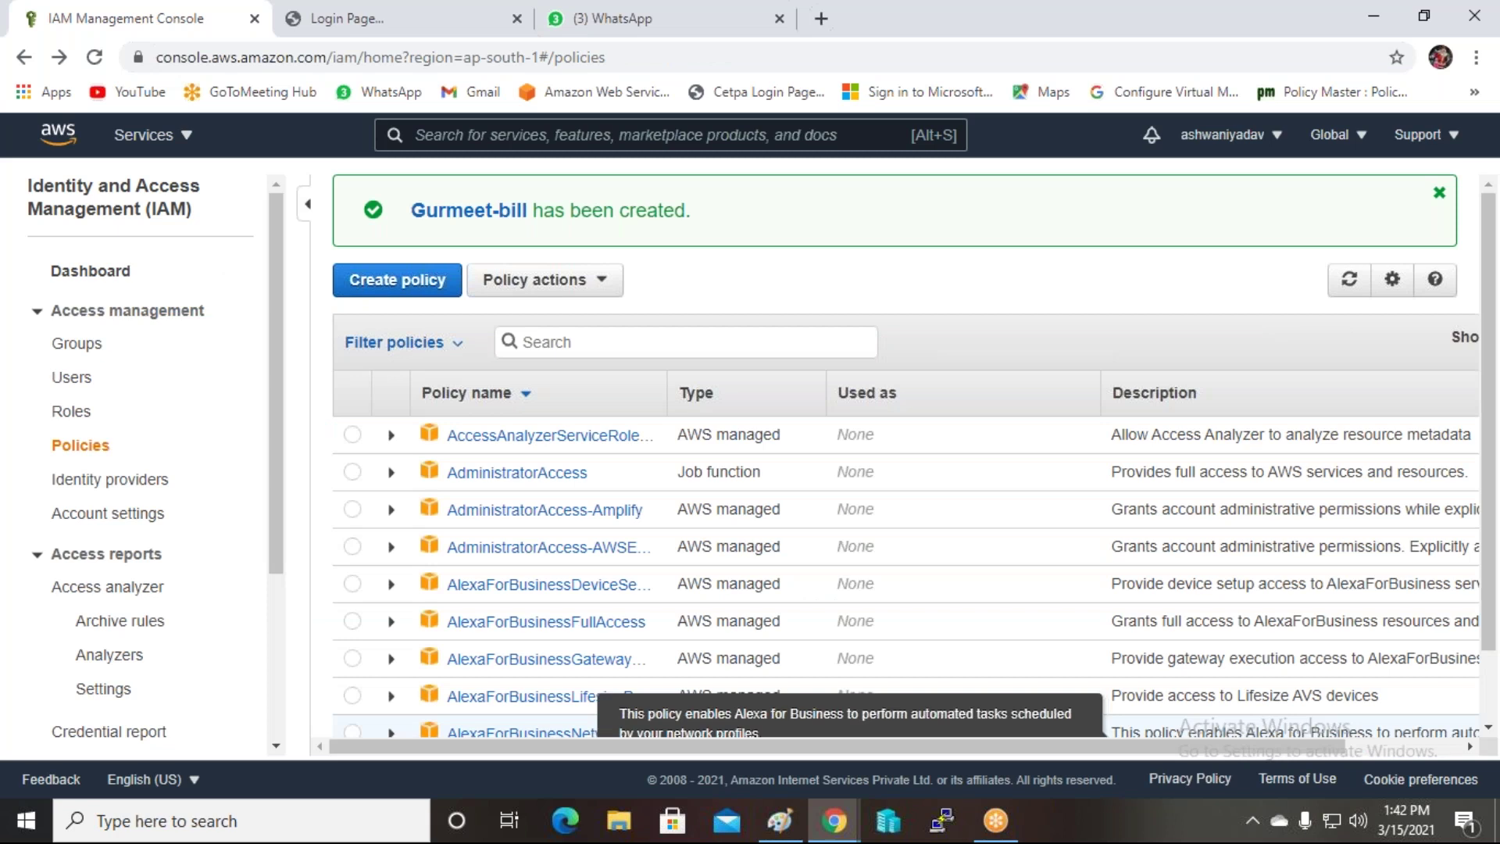
{"action": "left_click", "coordinate": [76, 344]}
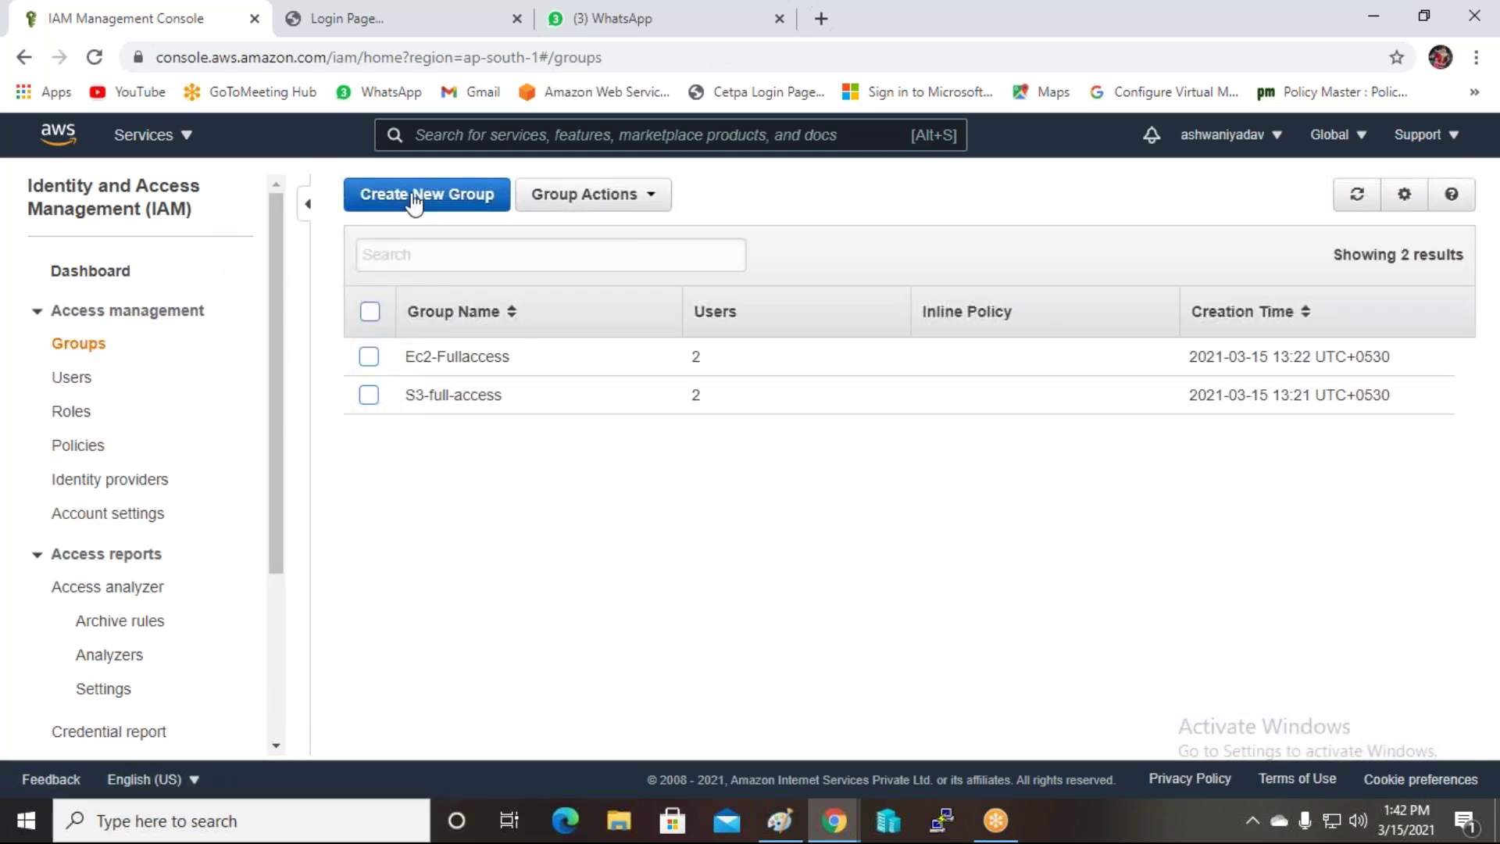
Start a new group named billing-group, replacing the rejected space with a hyphen
{"action": "left_click", "coordinate": [414, 201]}
{"action": "left_click", "coordinate": [614, 289]}
{"action": "type", "text": "billing group"}
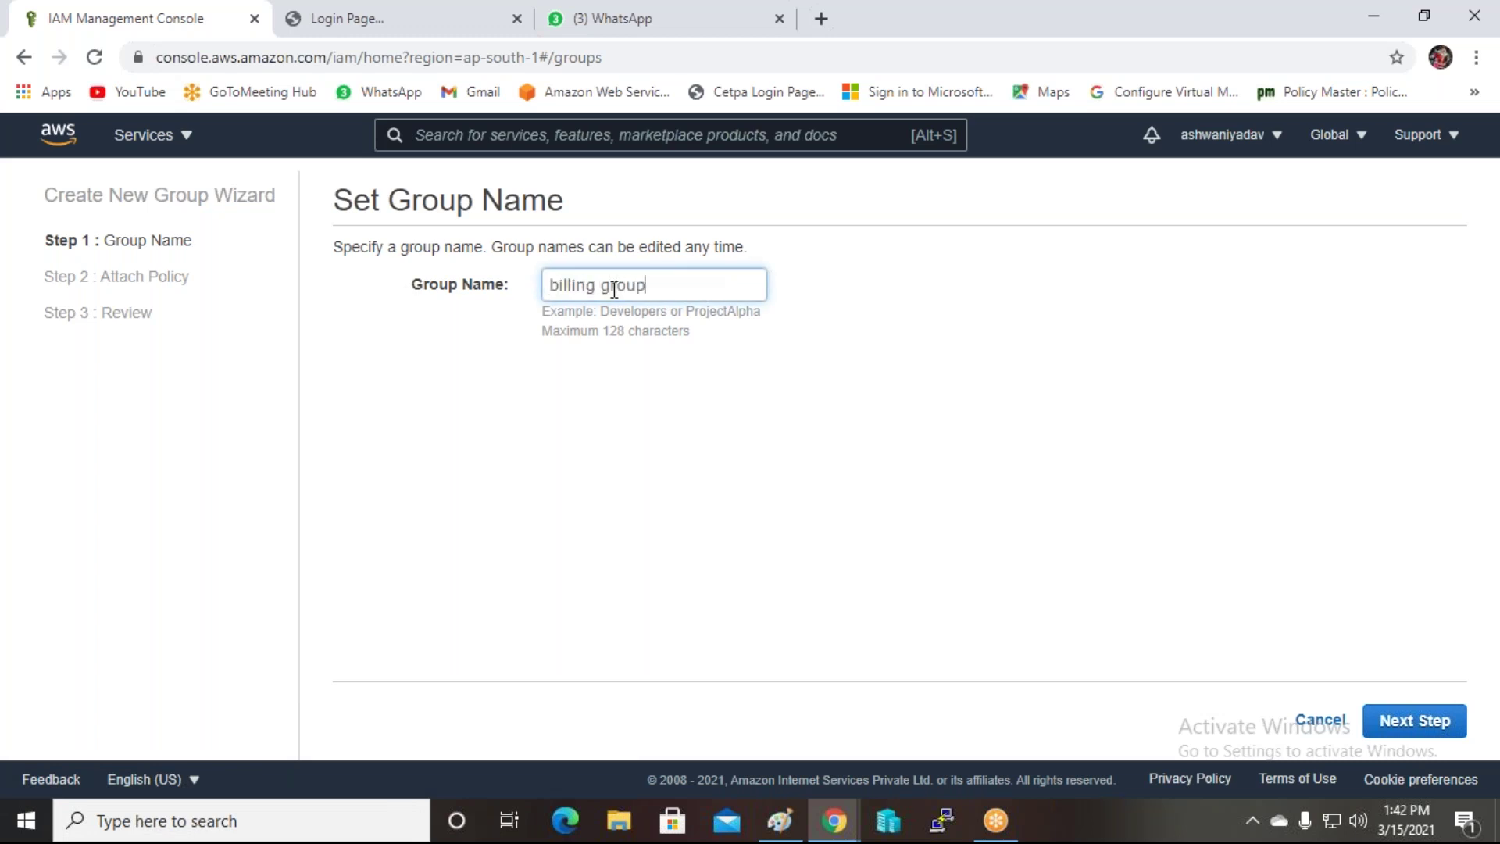
{"action": "left_click", "coordinate": [1377, 730]}
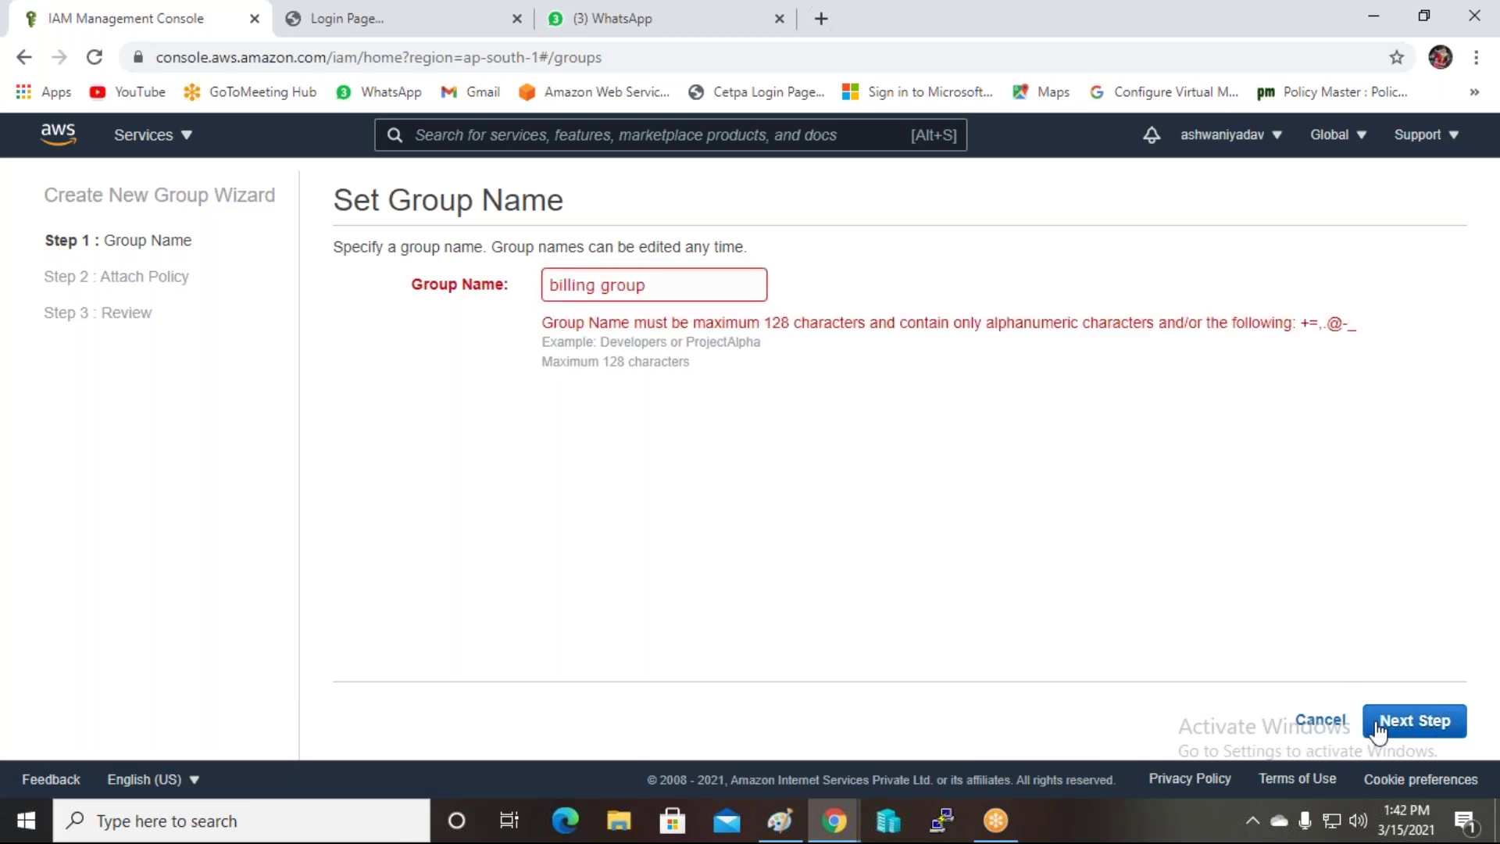
{"action": "left_click", "coordinate": [607, 285]}
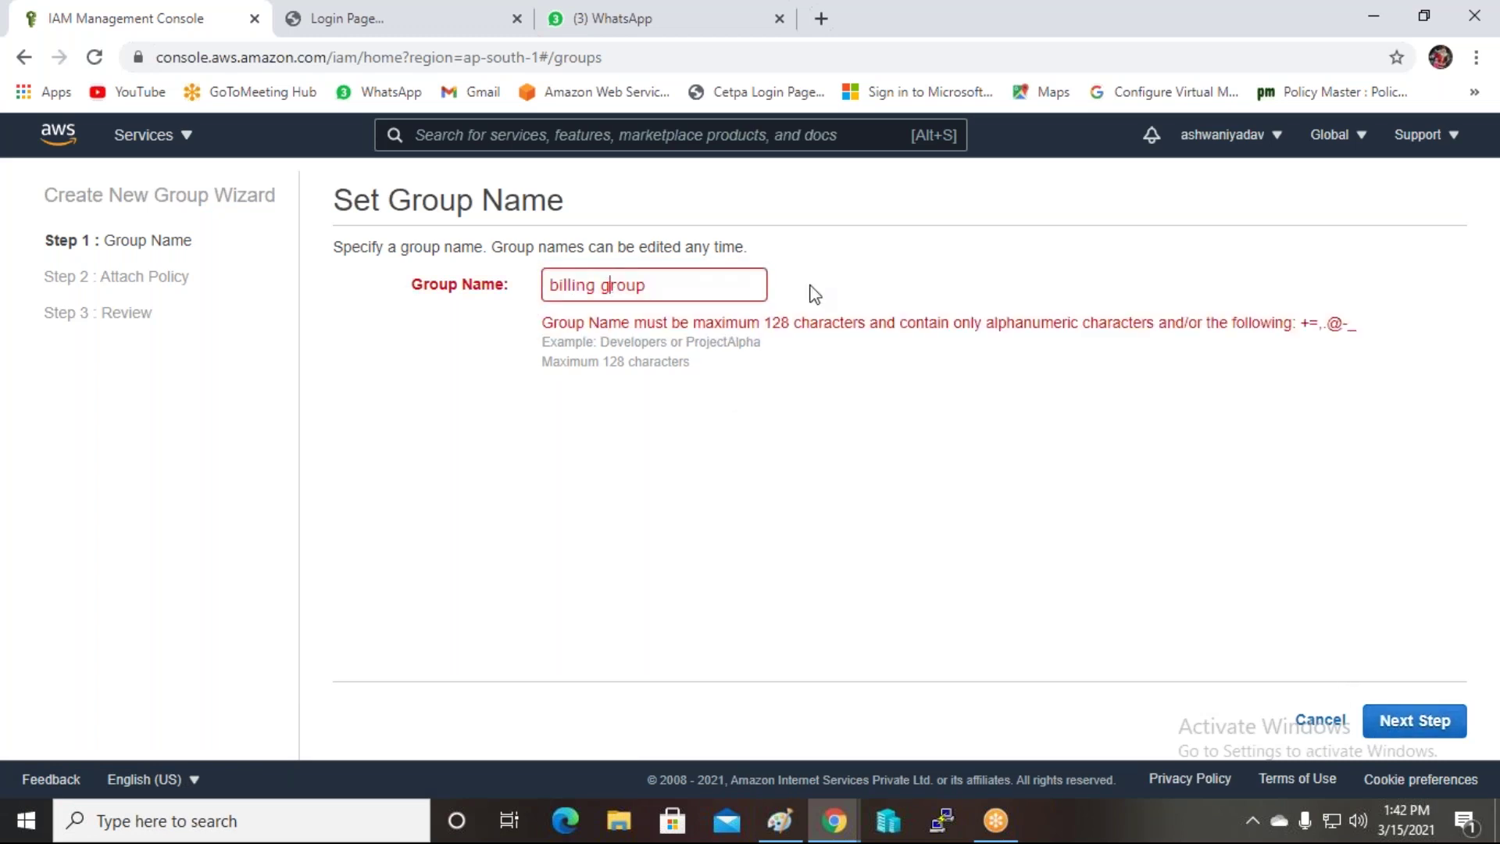
{"action": "left_click", "coordinate": [601, 285]}
{"action": "key", "text": "BackSpace"}
{"action": "type", "text": "-"}
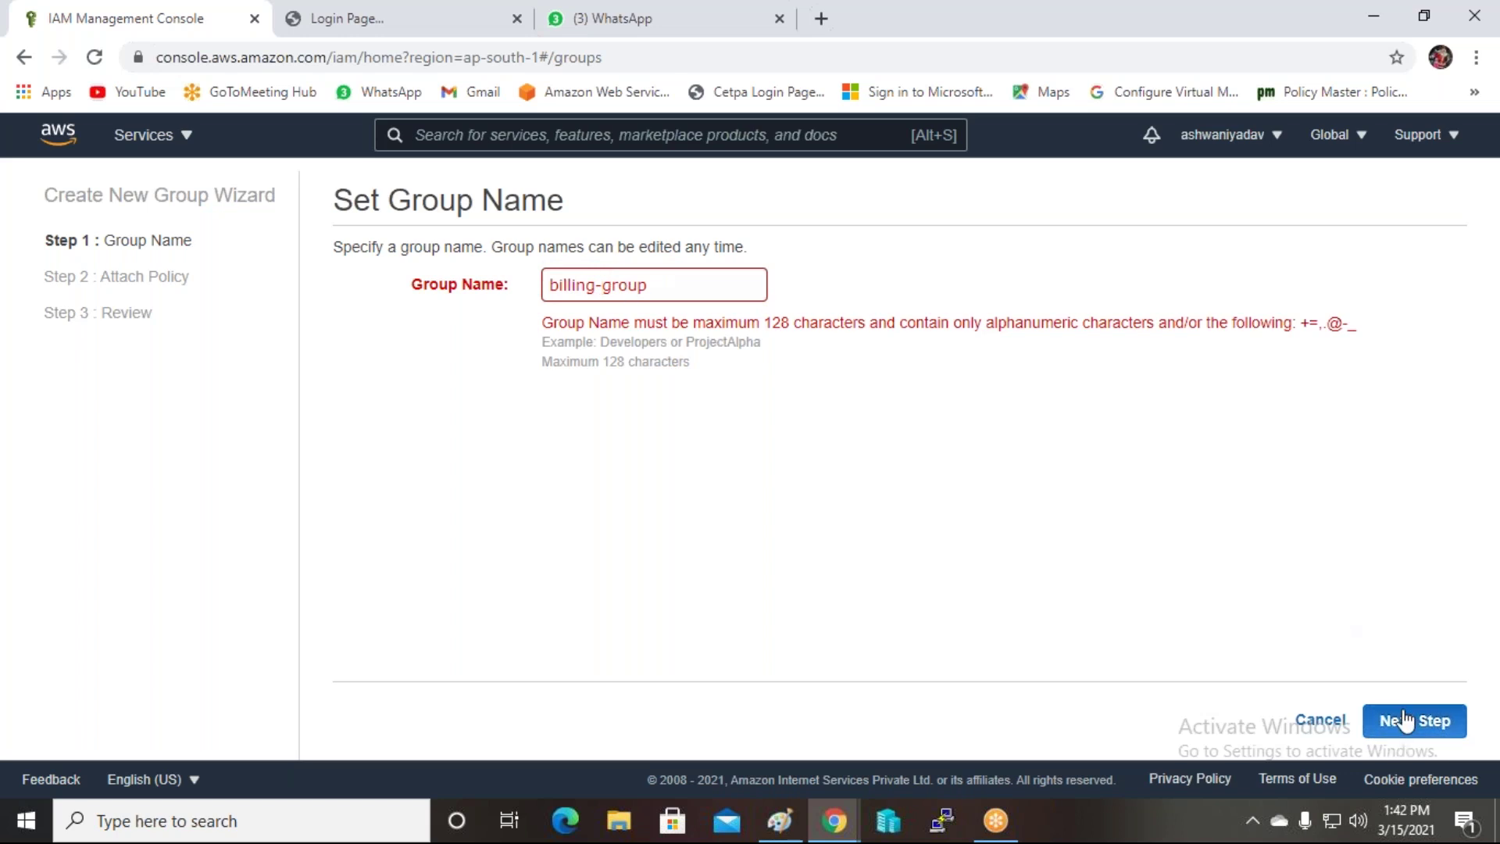
{"action": "left_click", "coordinate": [1404, 719]}
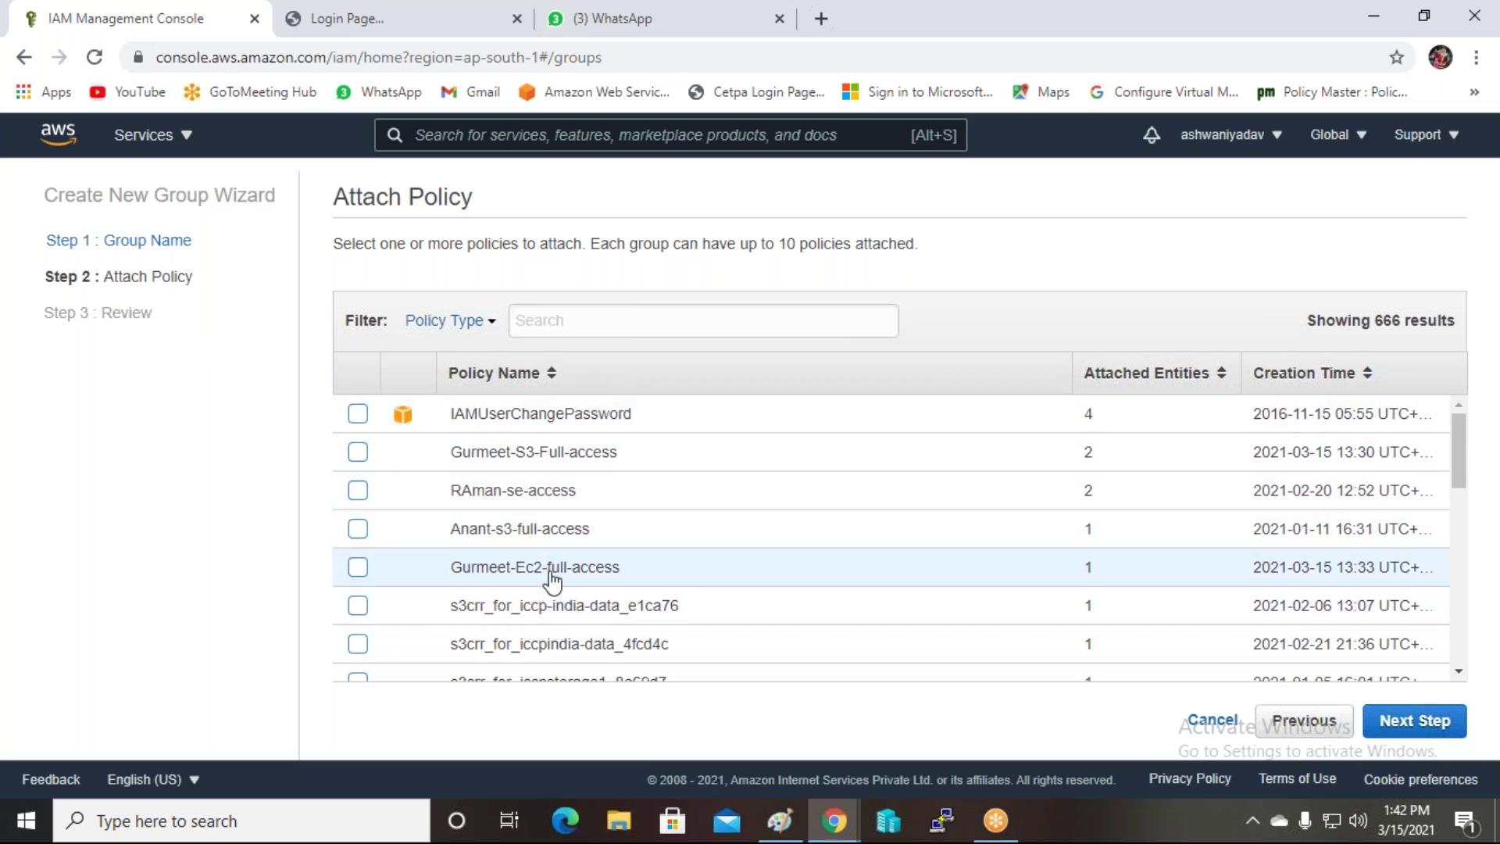
Attach the Gurmeet-bill policy to billing-group and create the group
{"action": "scroll", "coordinate": [553, 579], "scroll_direction": "down", "scroll_amount": 3}
{"action": "scroll", "coordinate": [553, 578], "scroll_direction": "up", "scroll_amount": 3}
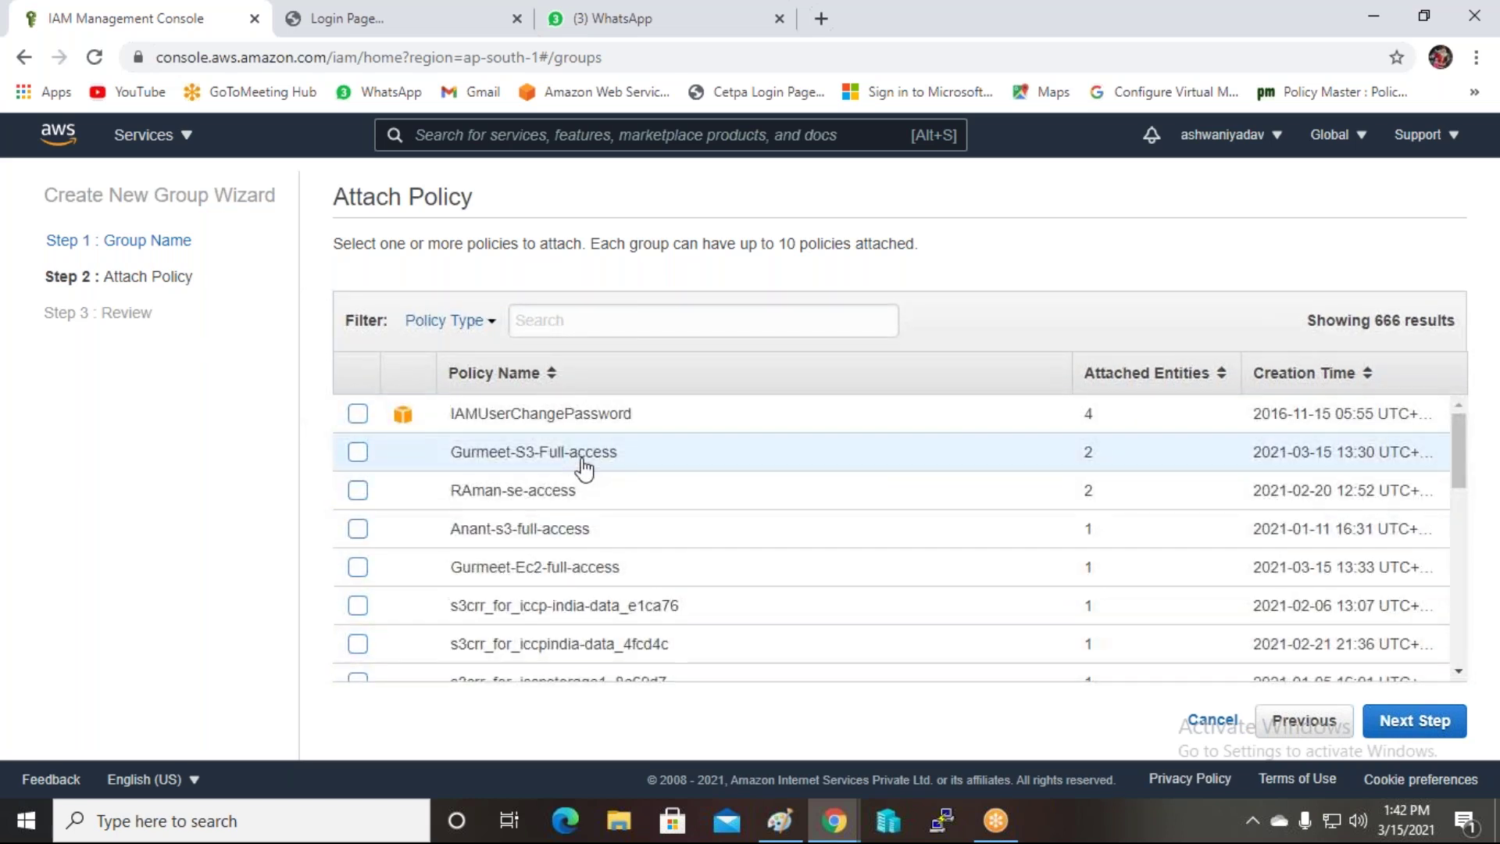
{"action": "left_click", "coordinate": [581, 318]}
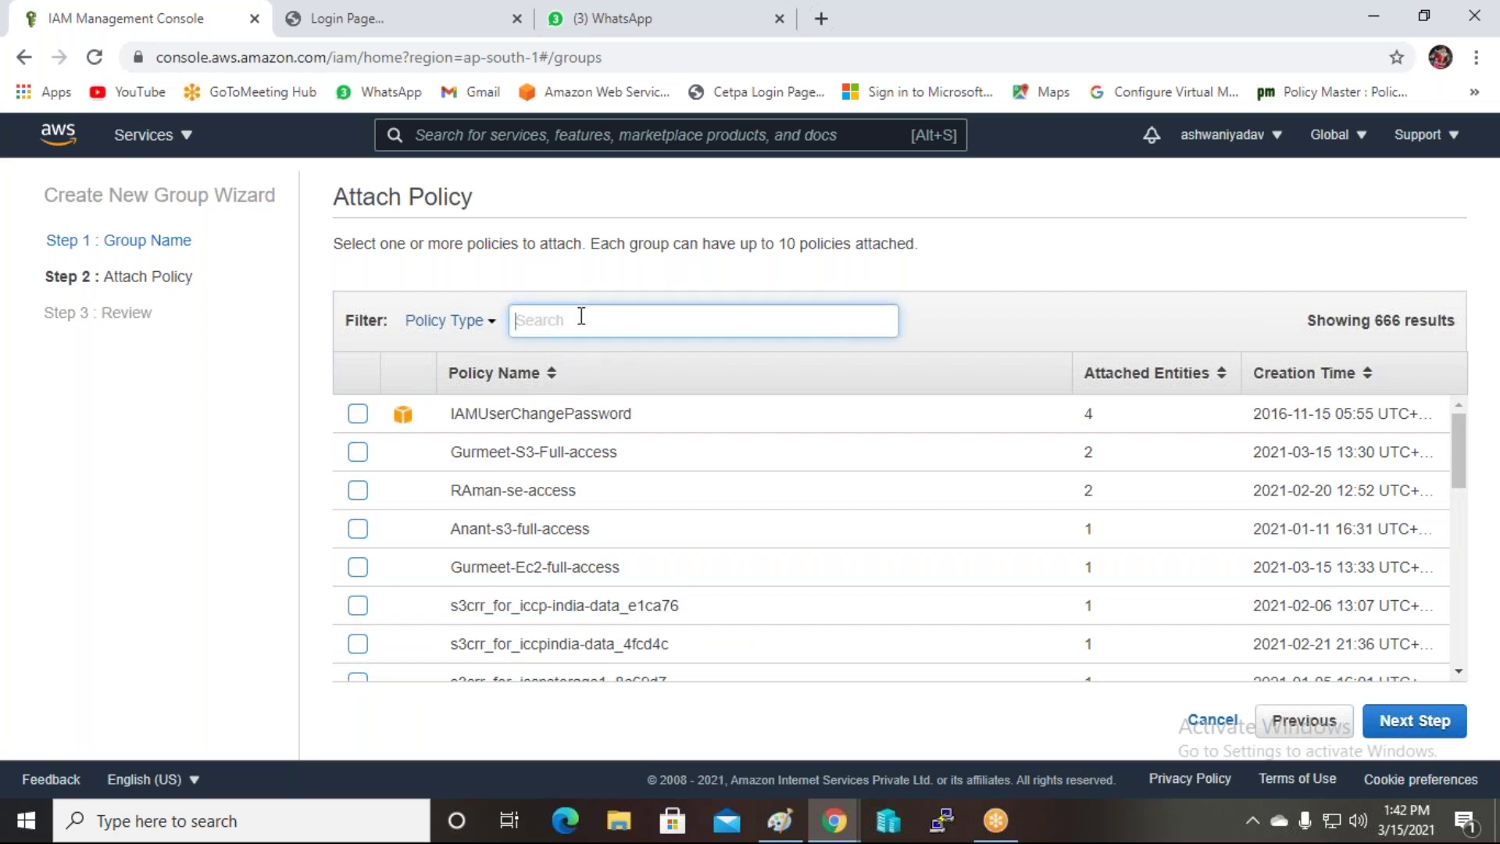
{"action": "type", "text": "Gurm"}
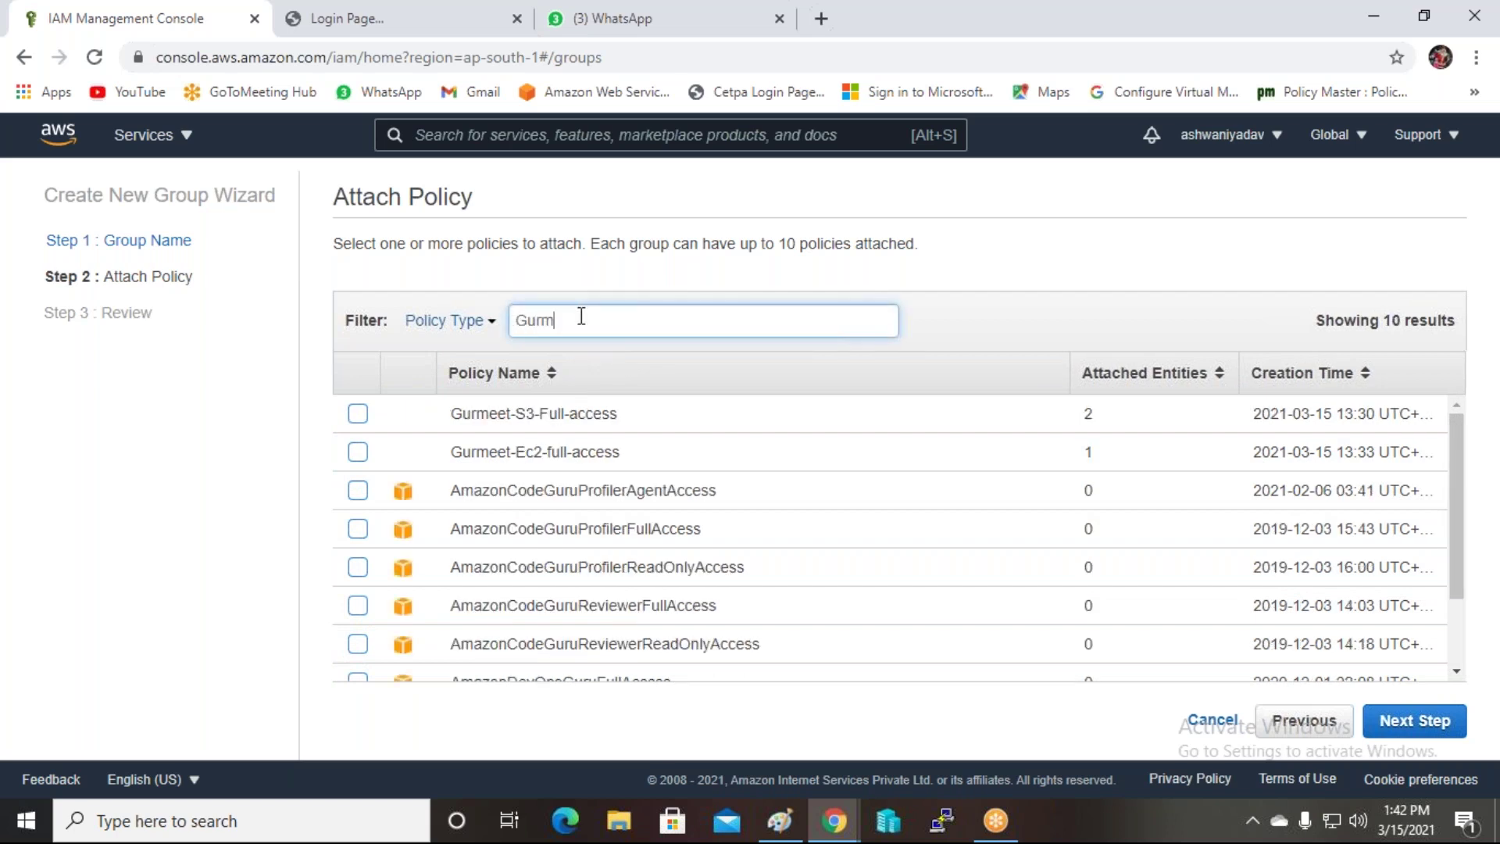
{"action": "type", "text": "e"}
{"action": "left_click", "coordinate": [358, 489]}
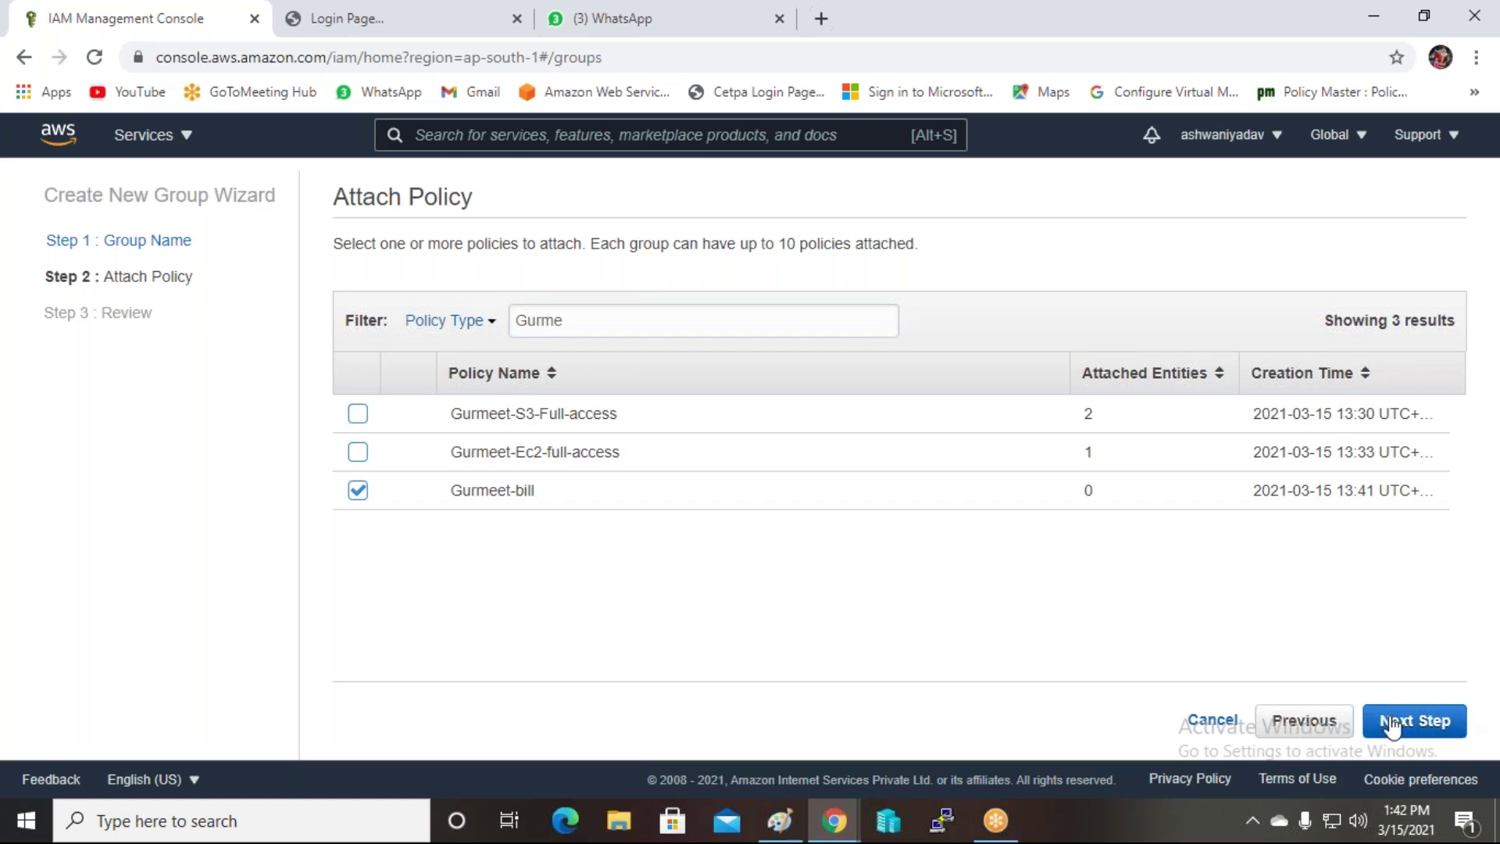
{"action": "left_click", "coordinate": [1394, 722]}
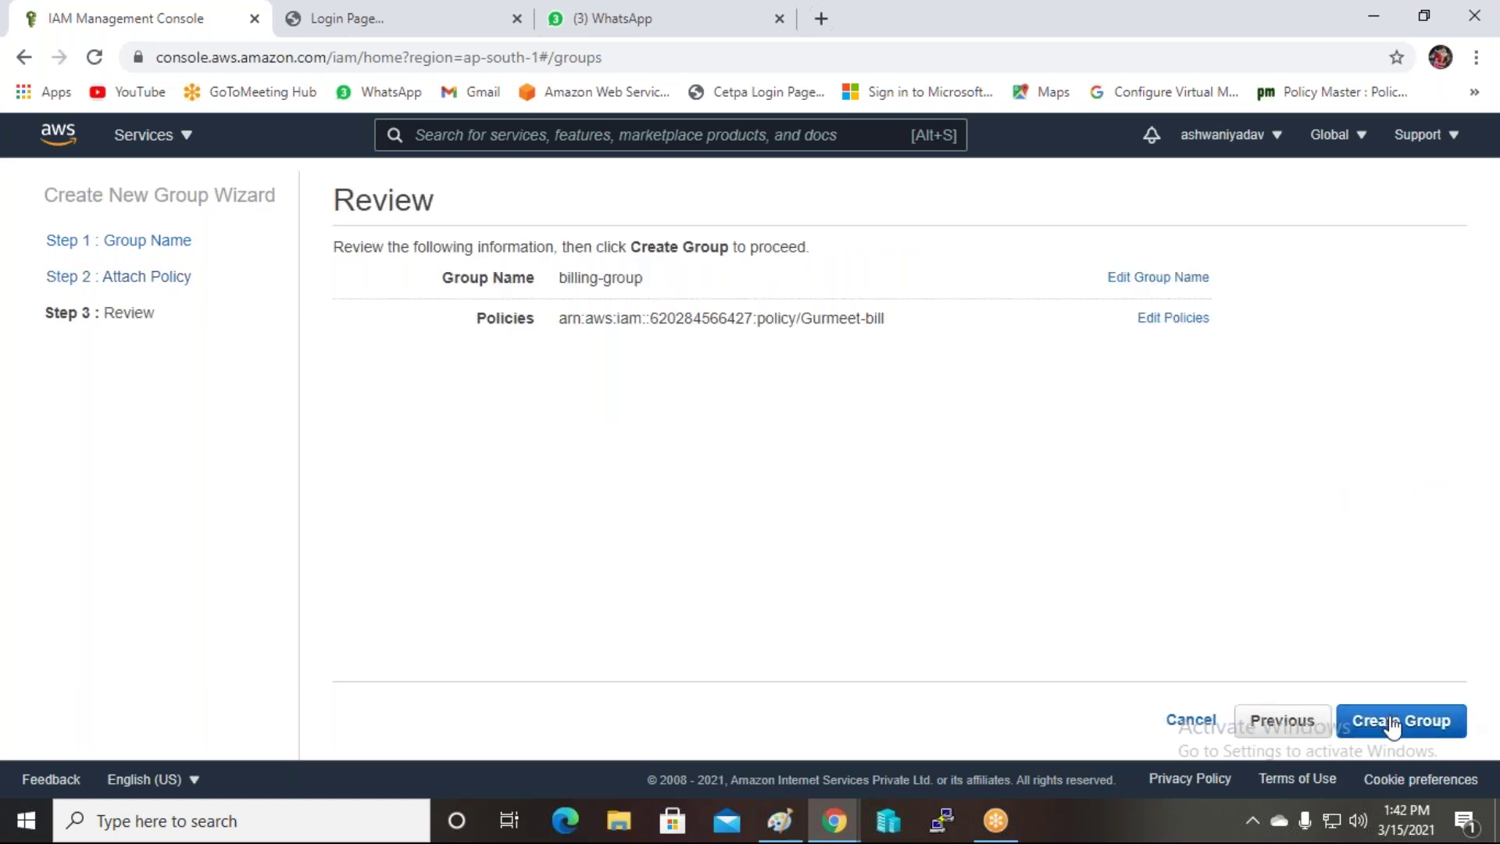
{"action": "left_click", "coordinate": [1371, 720]}
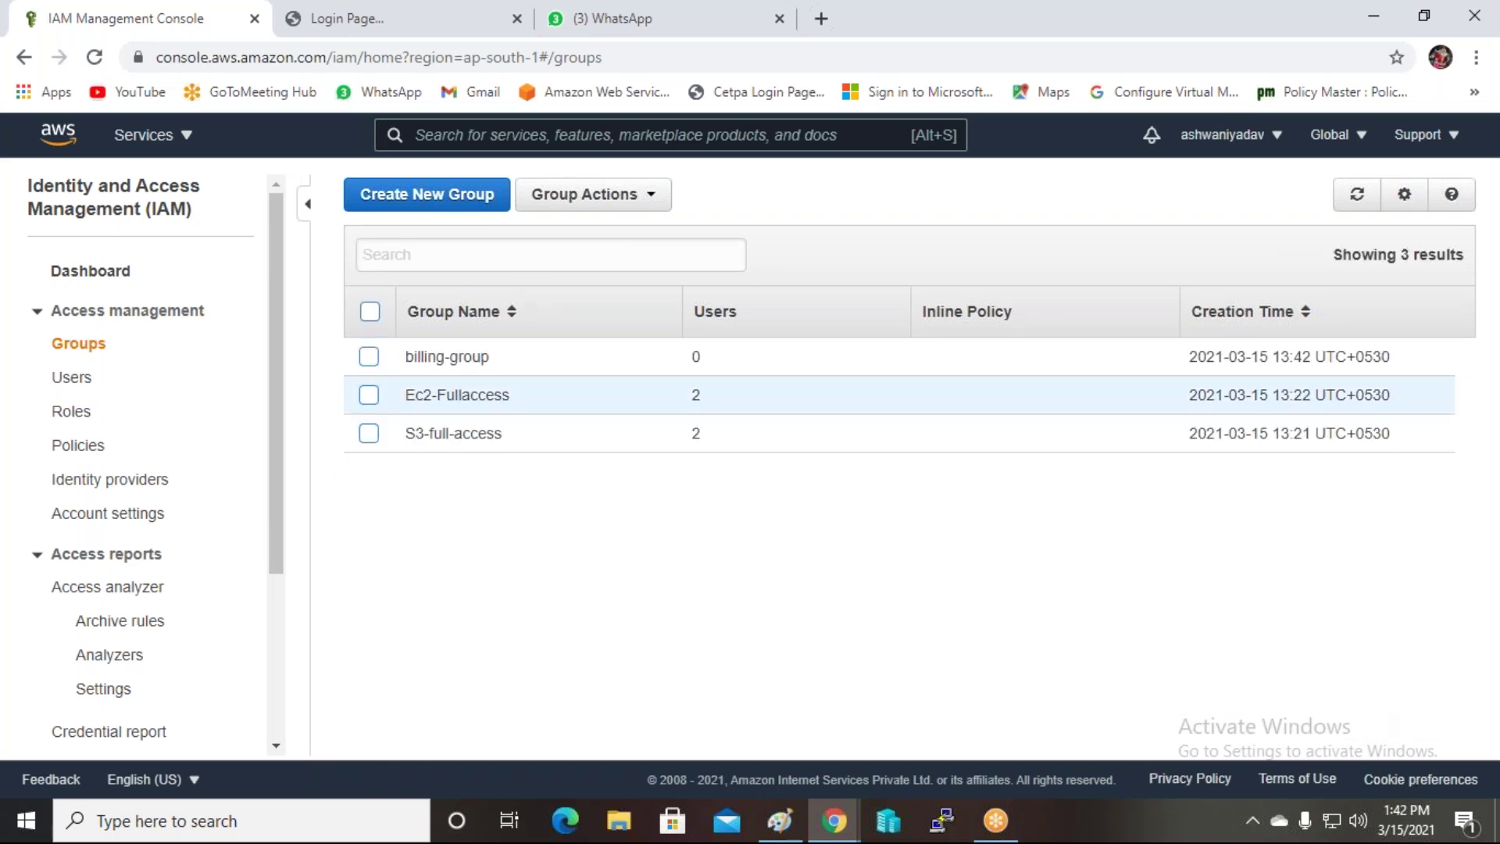
Add all four users to billing-group
{"action": "left_click", "coordinate": [442, 358]}
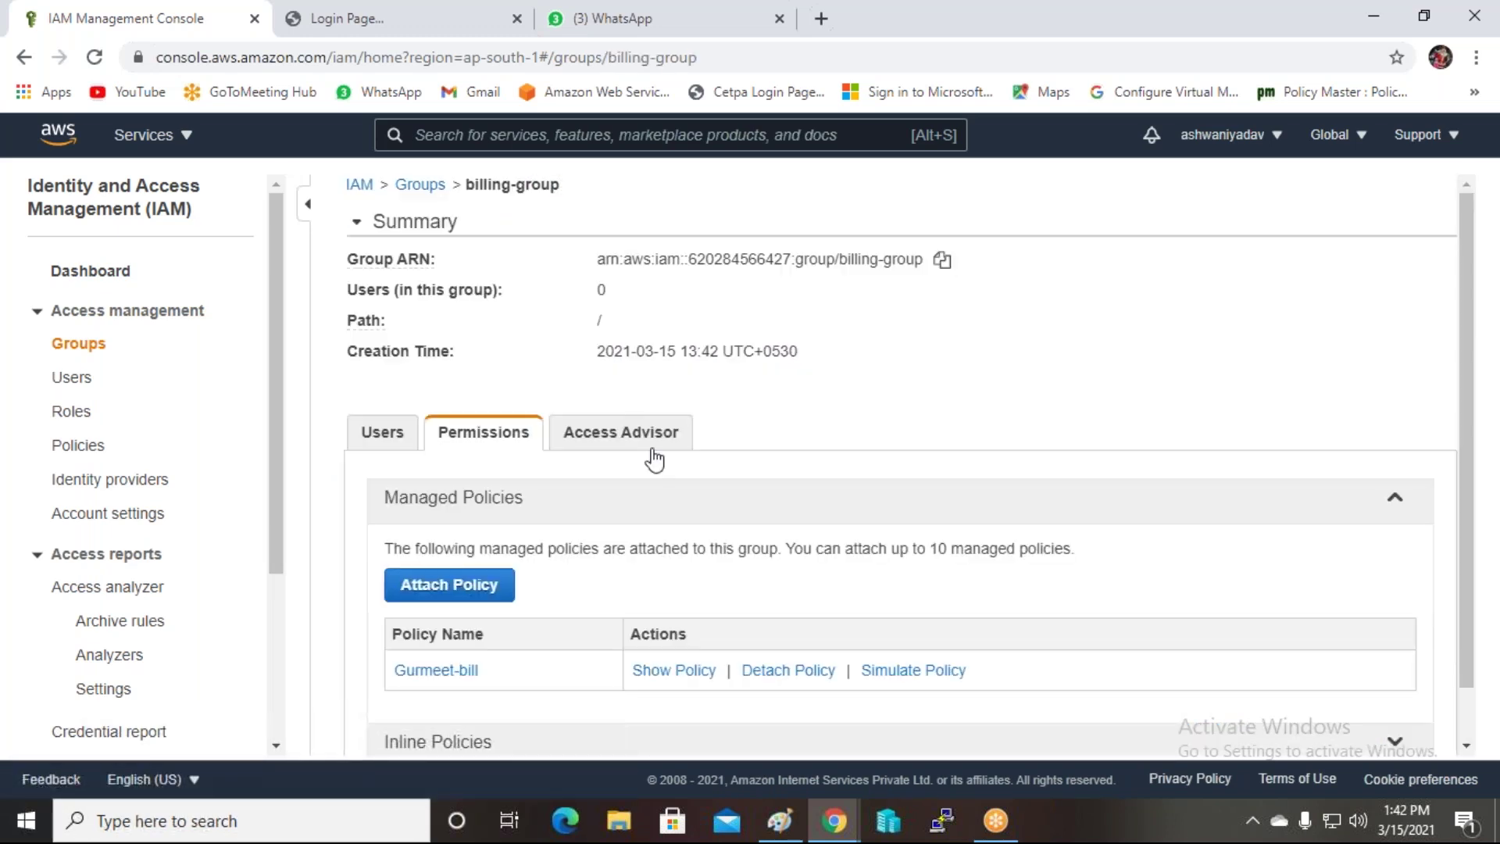
{"action": "scroll", "coordinate": [553, 494], "scroll_direction": "down", "scroll_amount": 1}
{"action": "left_click", "coordinate": [380, 373]}
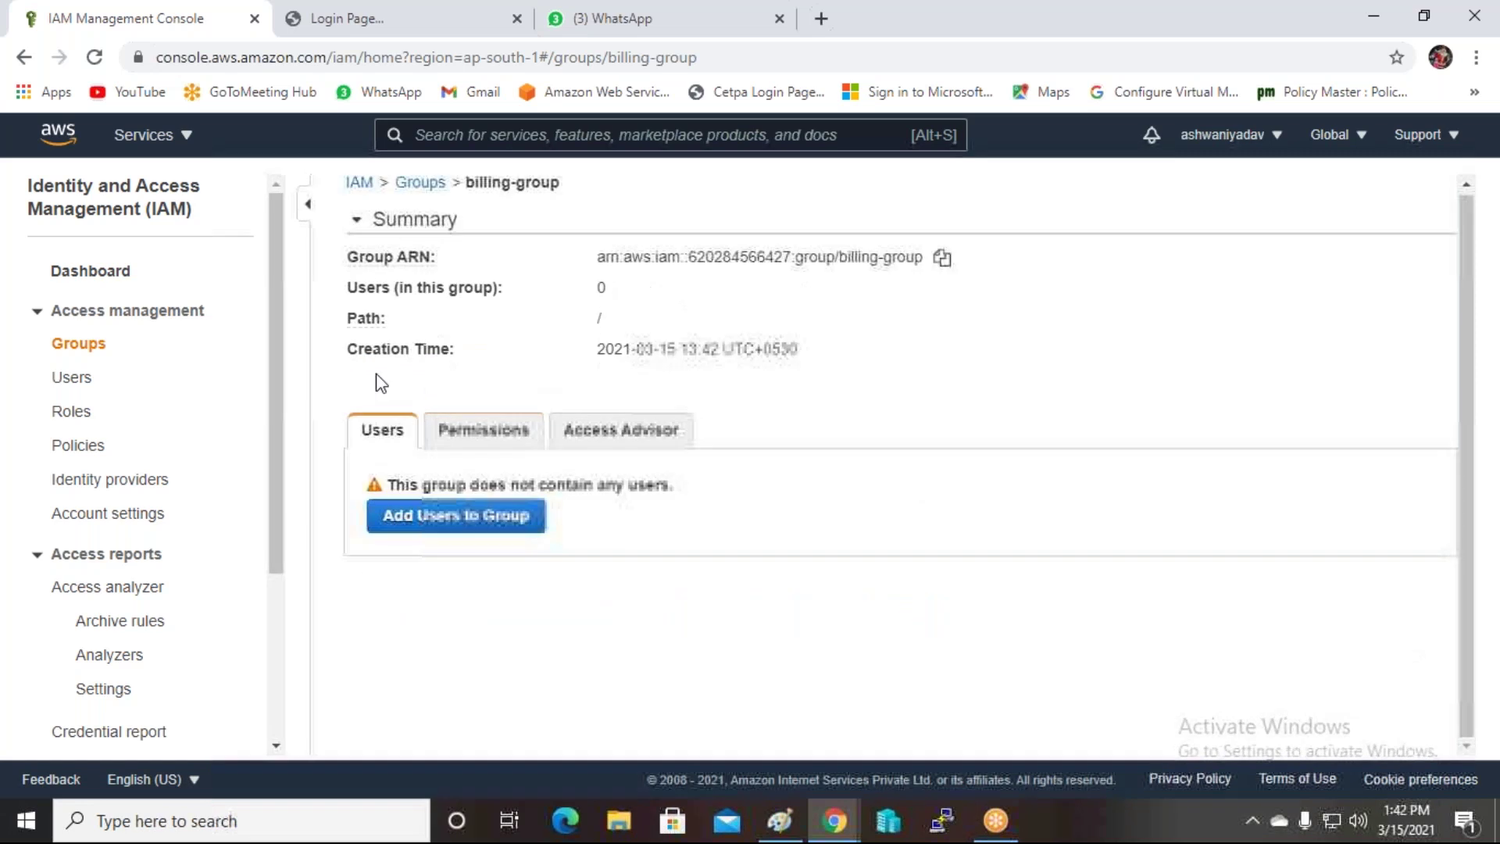
{"action": "left_click", "coordinate": [496, 517]}
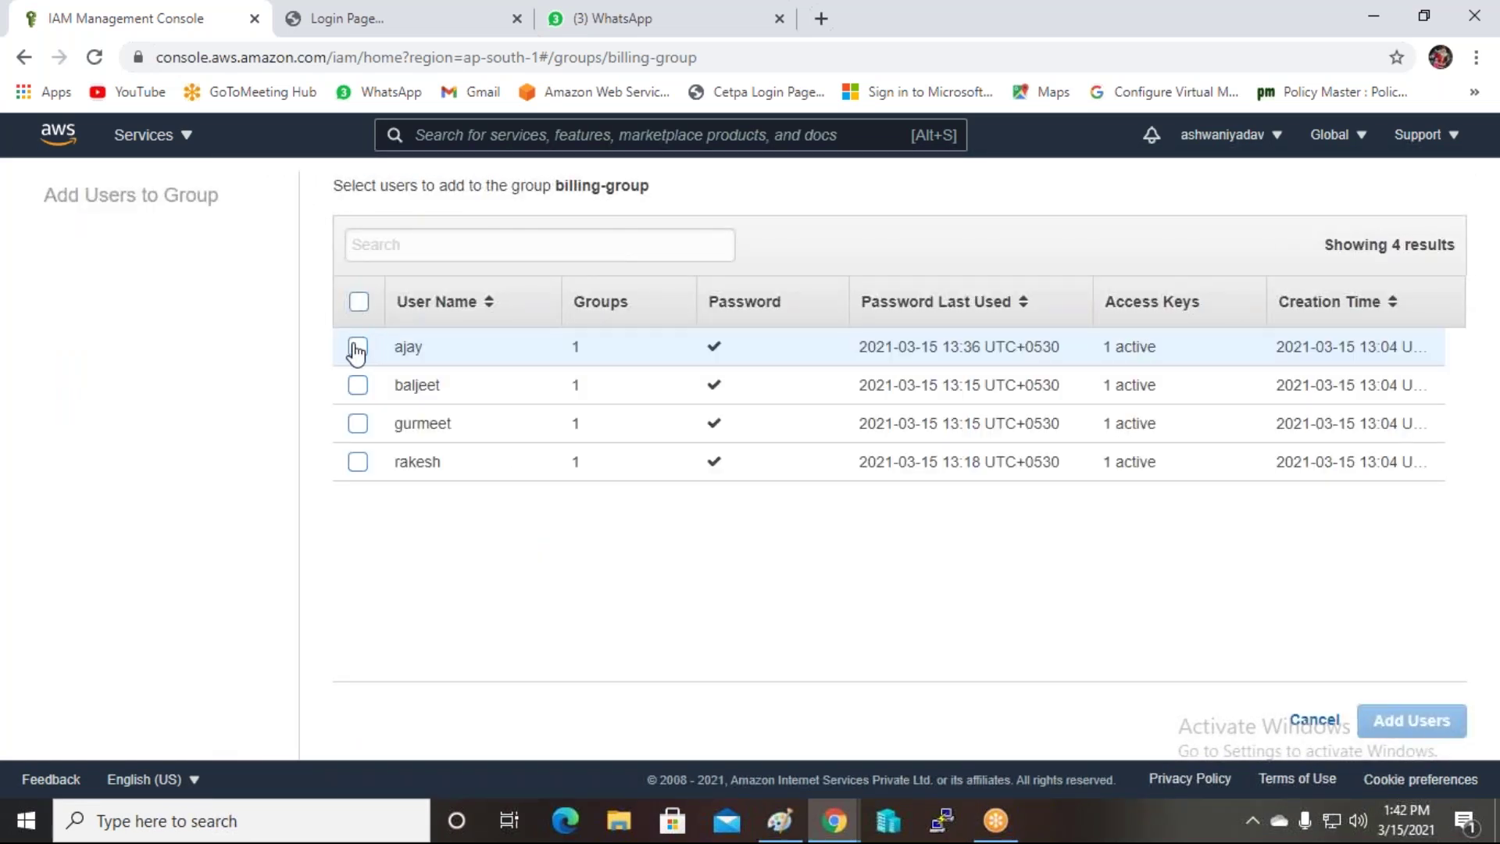
{"action": "left_click", "coordinate": [358, 346]}
{"action": "left_click", "coordinate": [358, 307]}
{"action": "left_click", "coordinate": [1369, 721]}
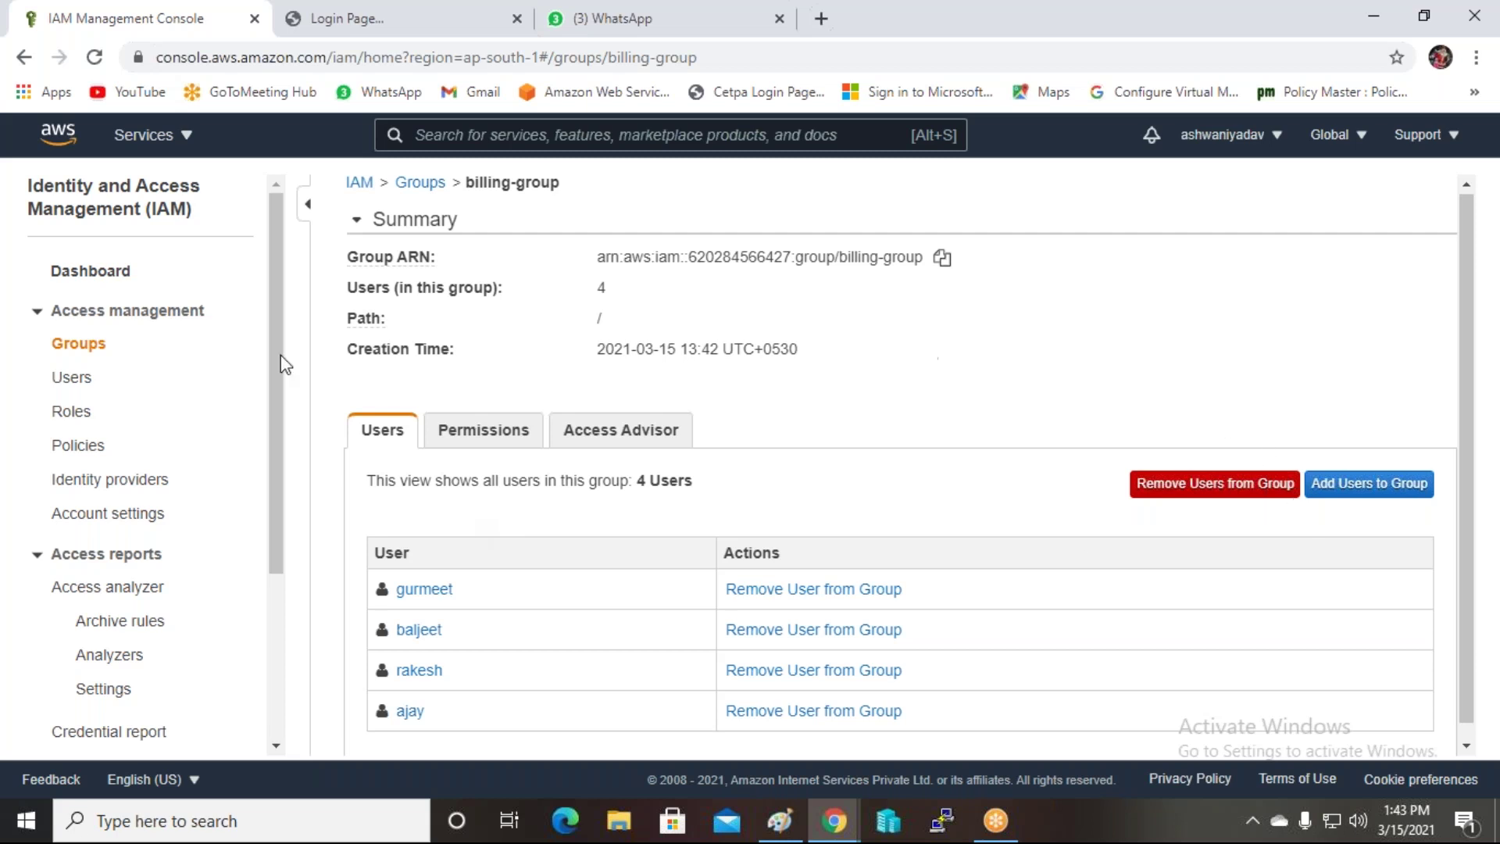
Review the Gurmeet-bill policy on billing-group's Permissions tab
{"action": "left_click", "coordinate": [75, 341]}
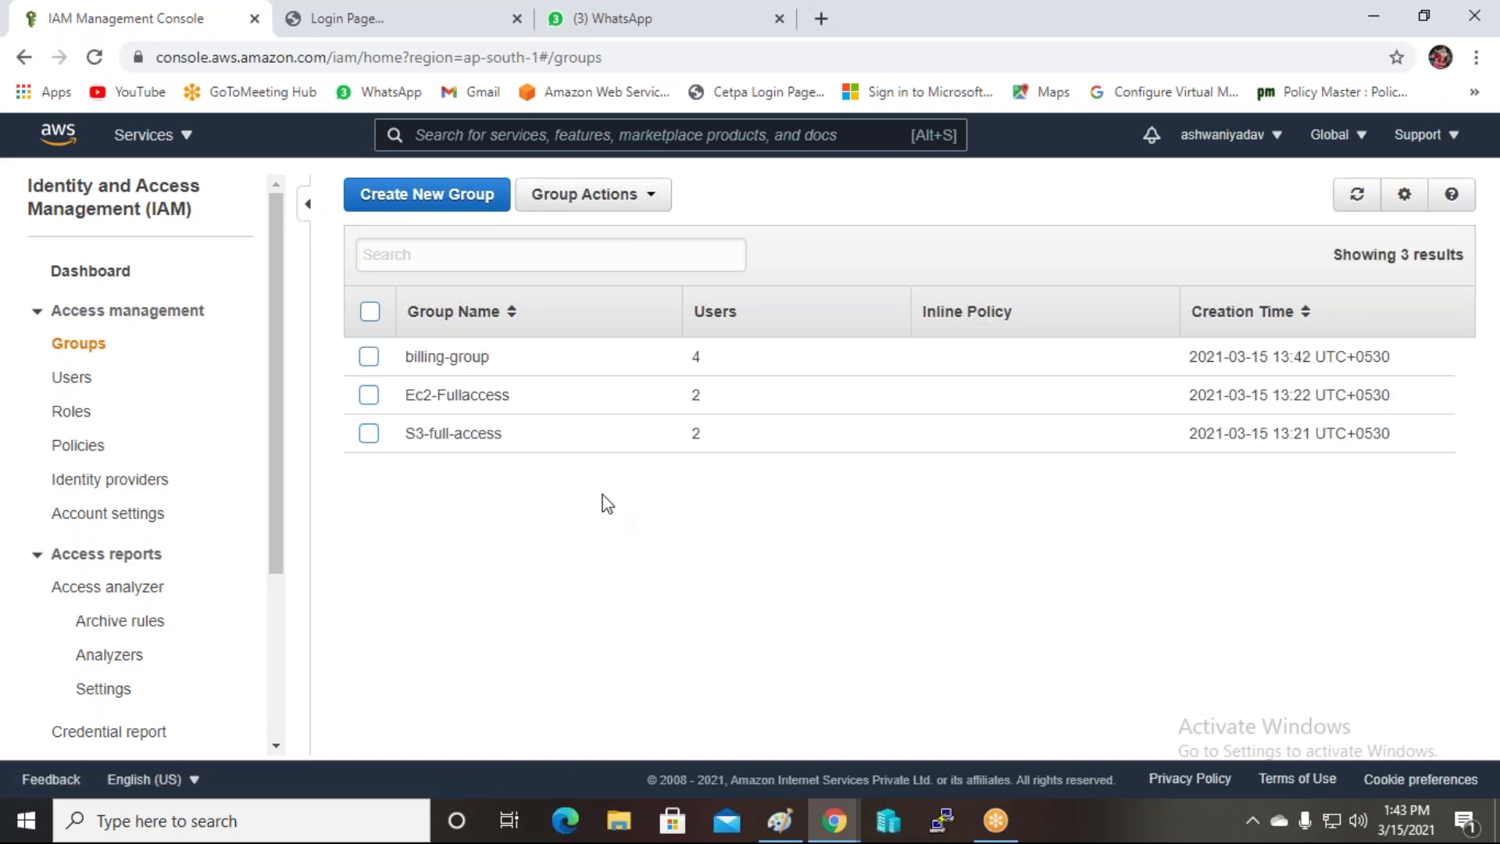
{"action": "left_click", "coordinate": [453, 360]}
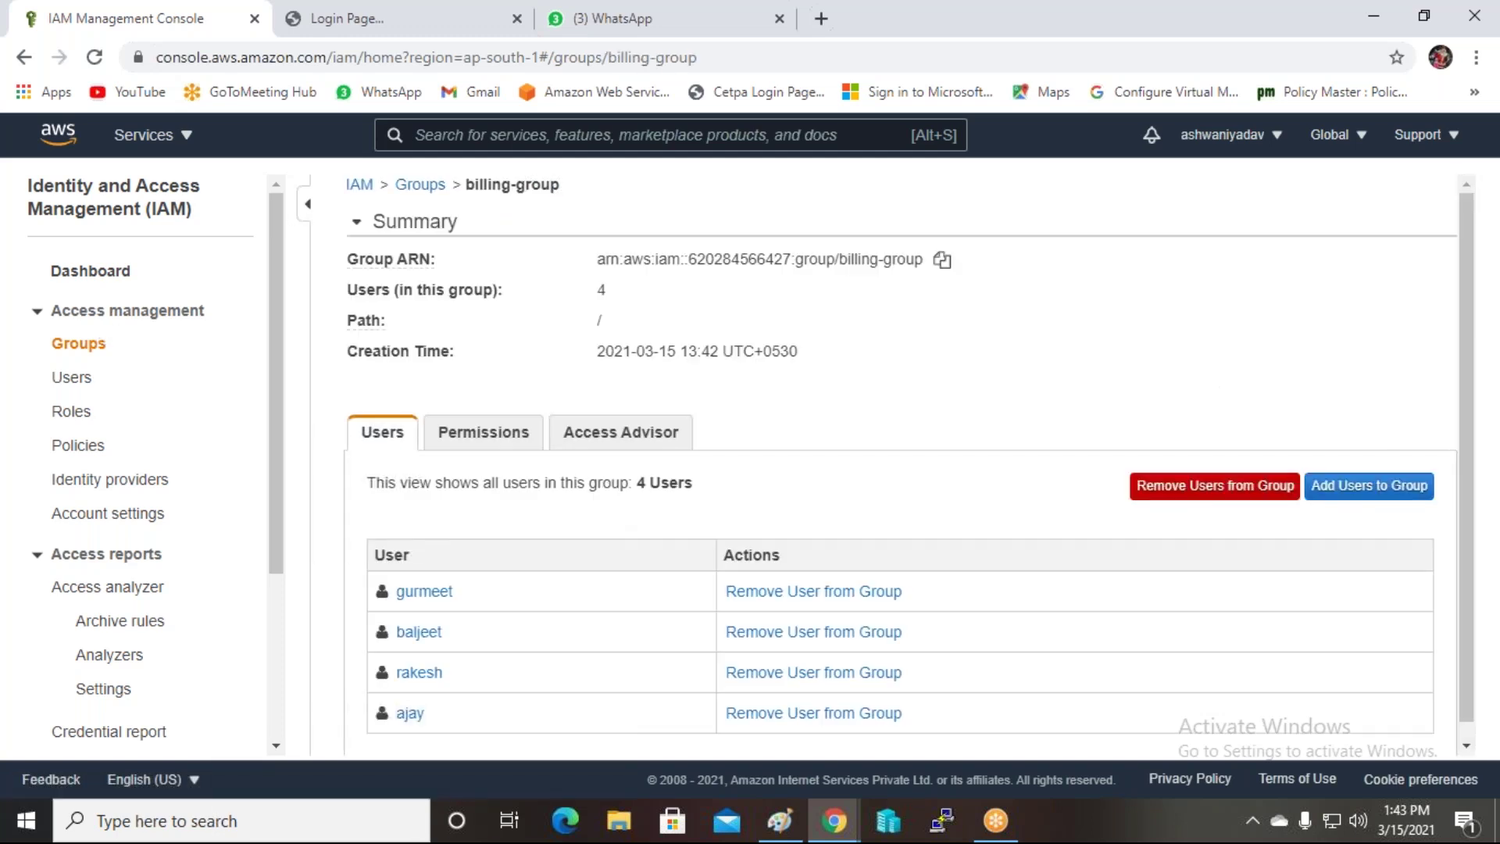
{"action": "left_click", "coordinate": [462, 438]}
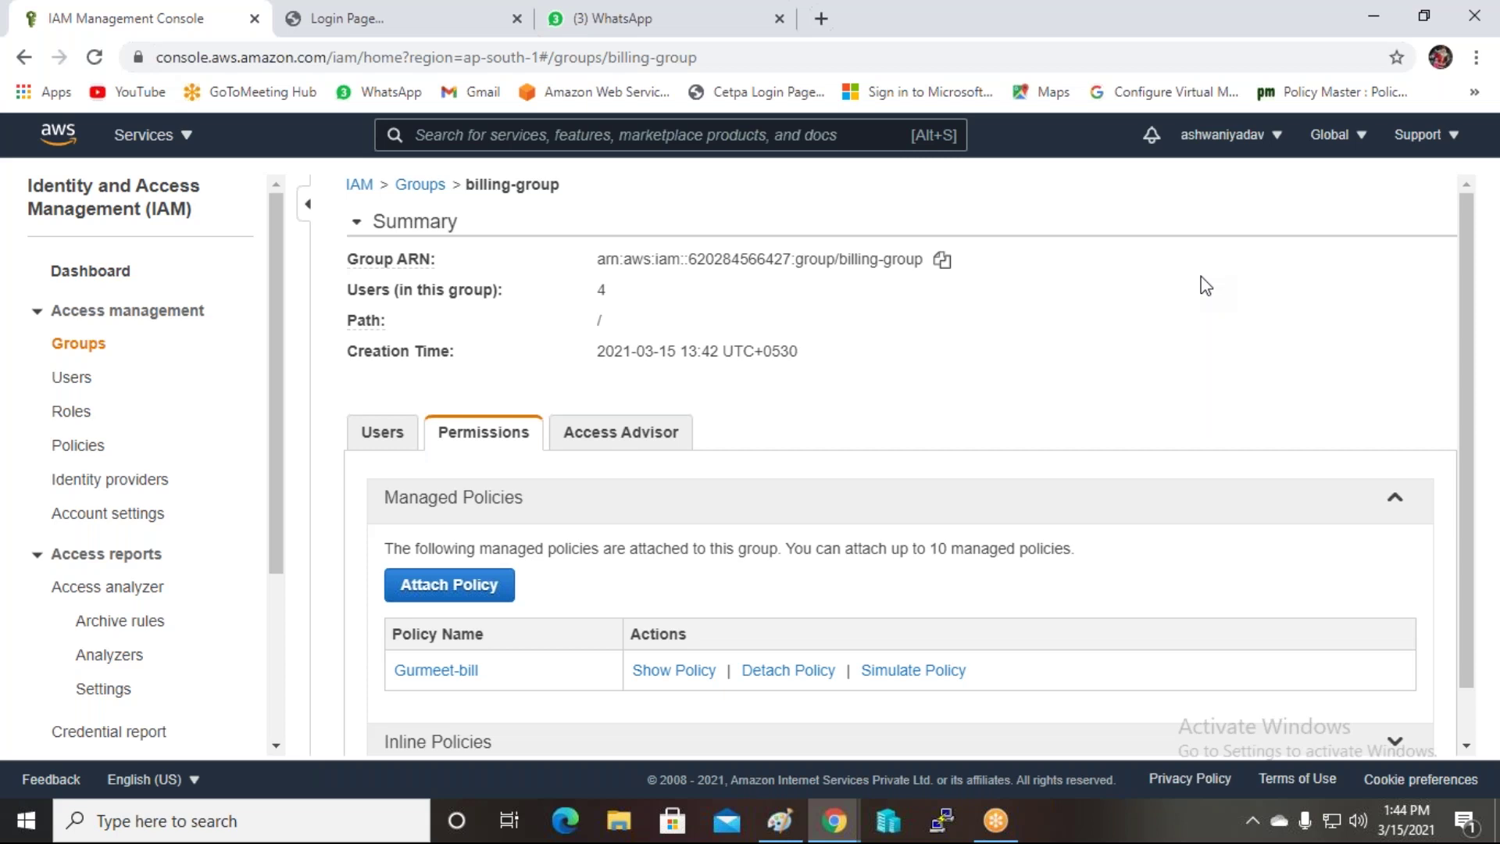
Open the My Account billing settings and locate the IAM billing access section
{"action": "left_click", "coordinate": [1255, 142]}
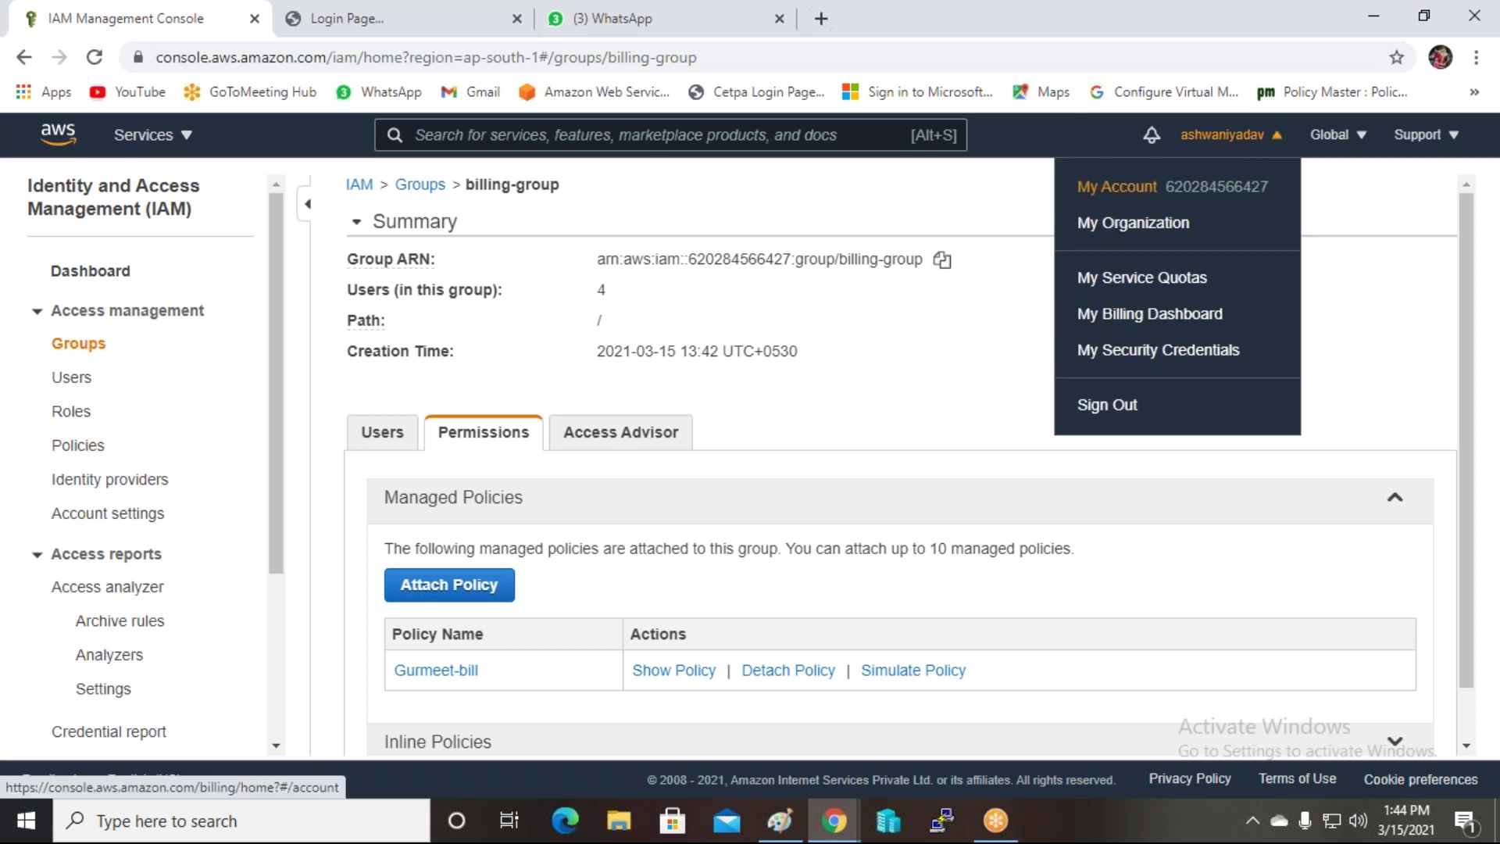
{"action": "left_click", "coordinate": [1117, 186]}
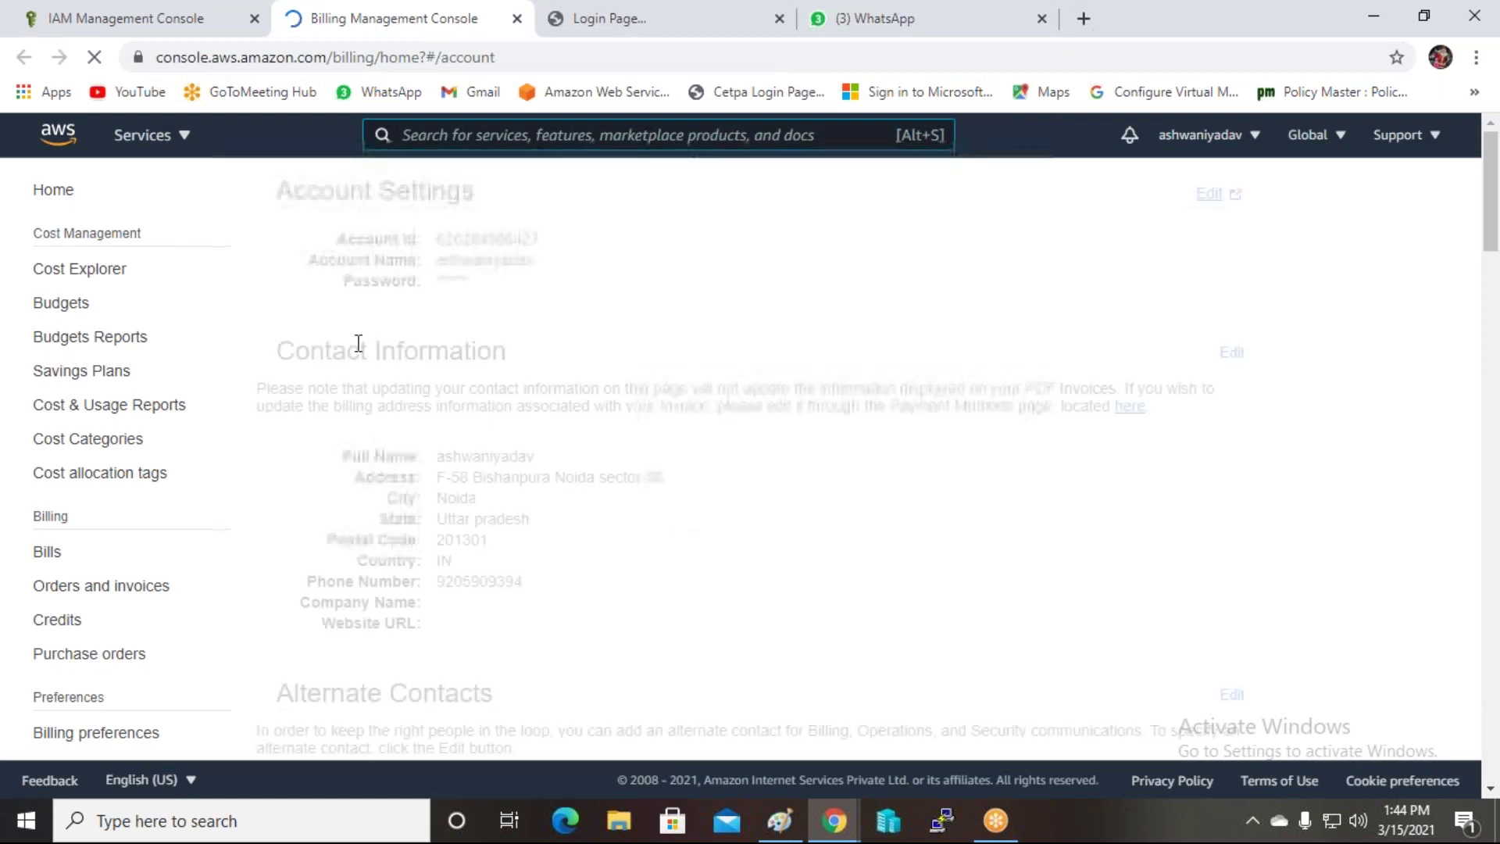
{"action": "scroll", "coordinate": [627, 451], "scroll_direction": "down", "scroll_amount": 7}
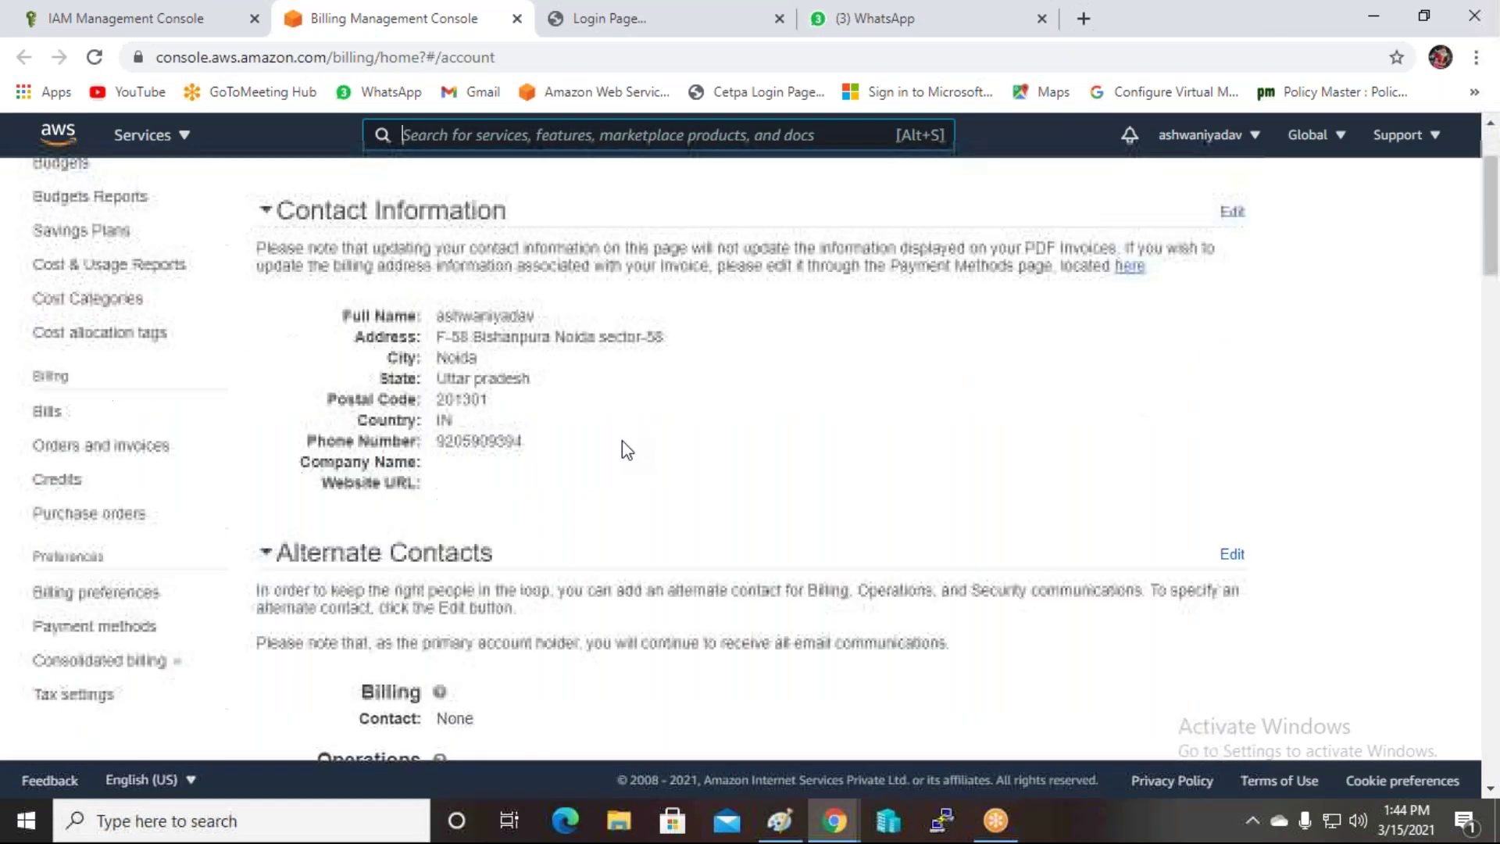
{"action": "scroll", "coordinate": [613, 359], "scroll_direction": "down", "scroll_amount": 1}
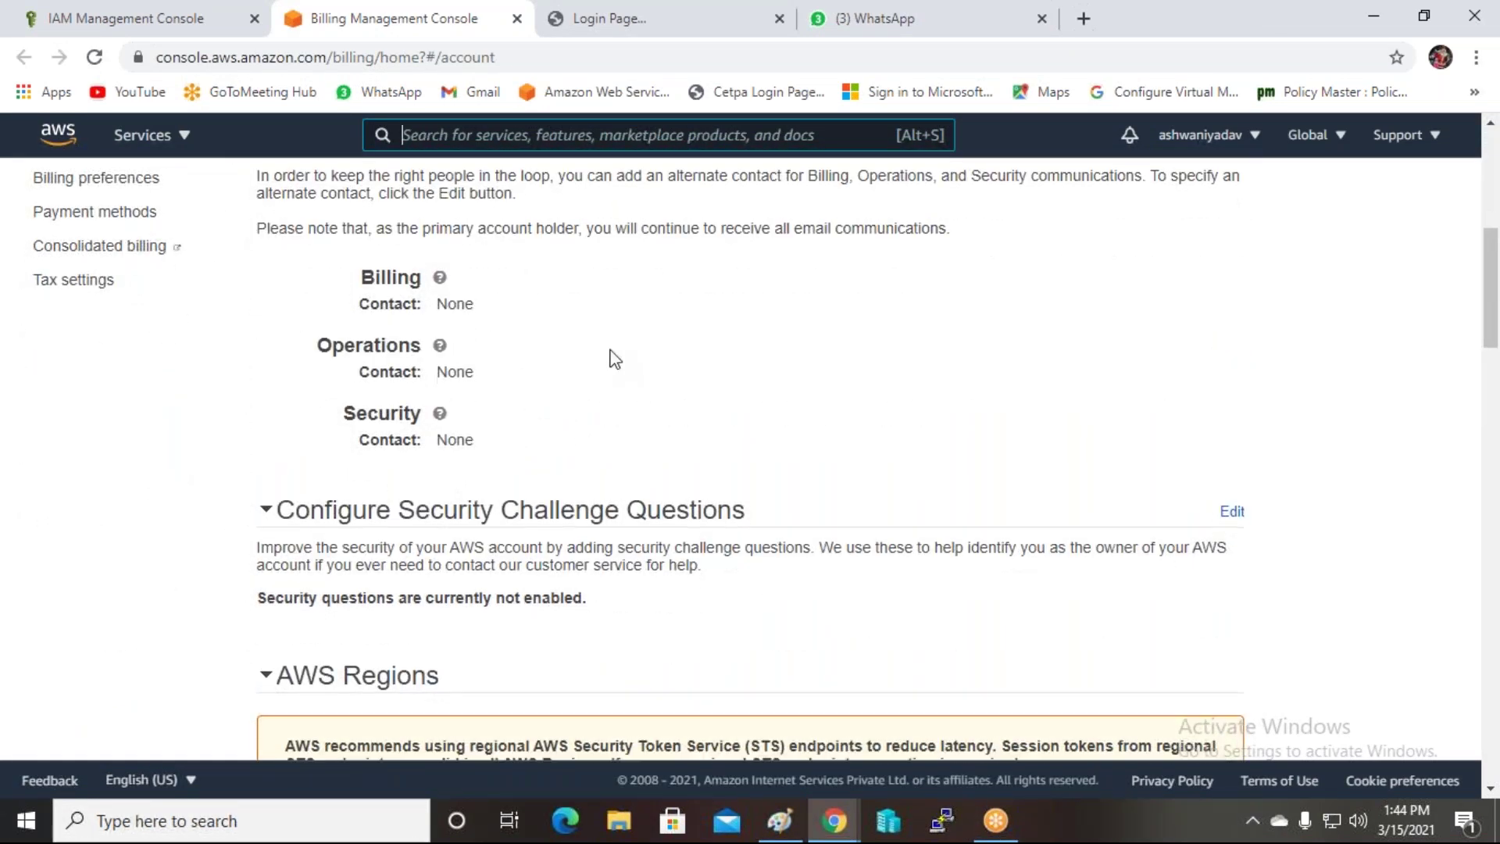
{"action": "scroll", "coordinate": [681, 435], "scroll_direction": "down", "scroll_amount": 8}
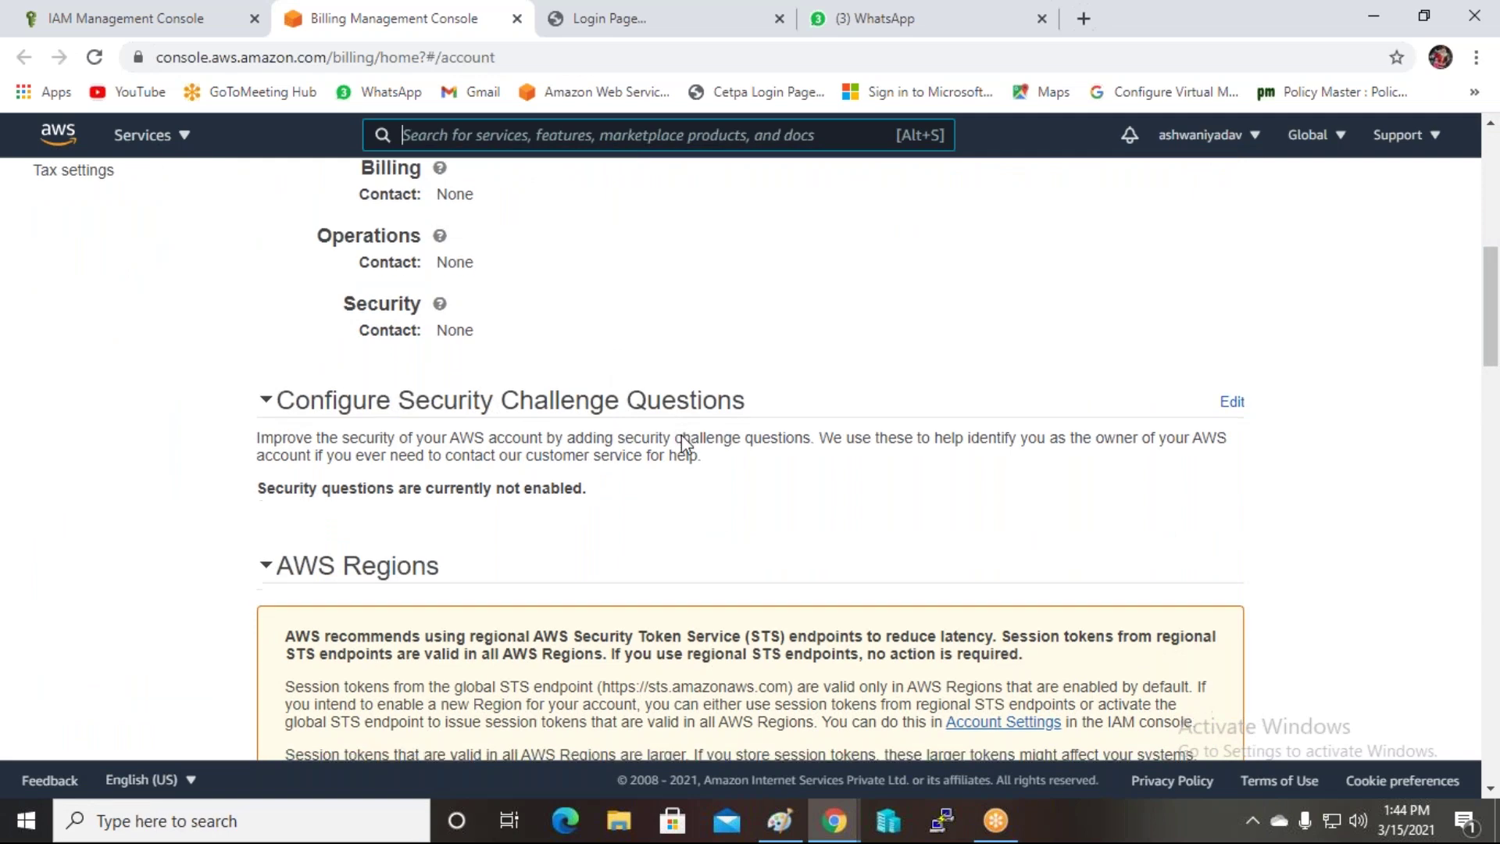
{"action": "scroll", "coordinate": [328, 411], "scroll_direction": "up", "scroll_amount": 8}
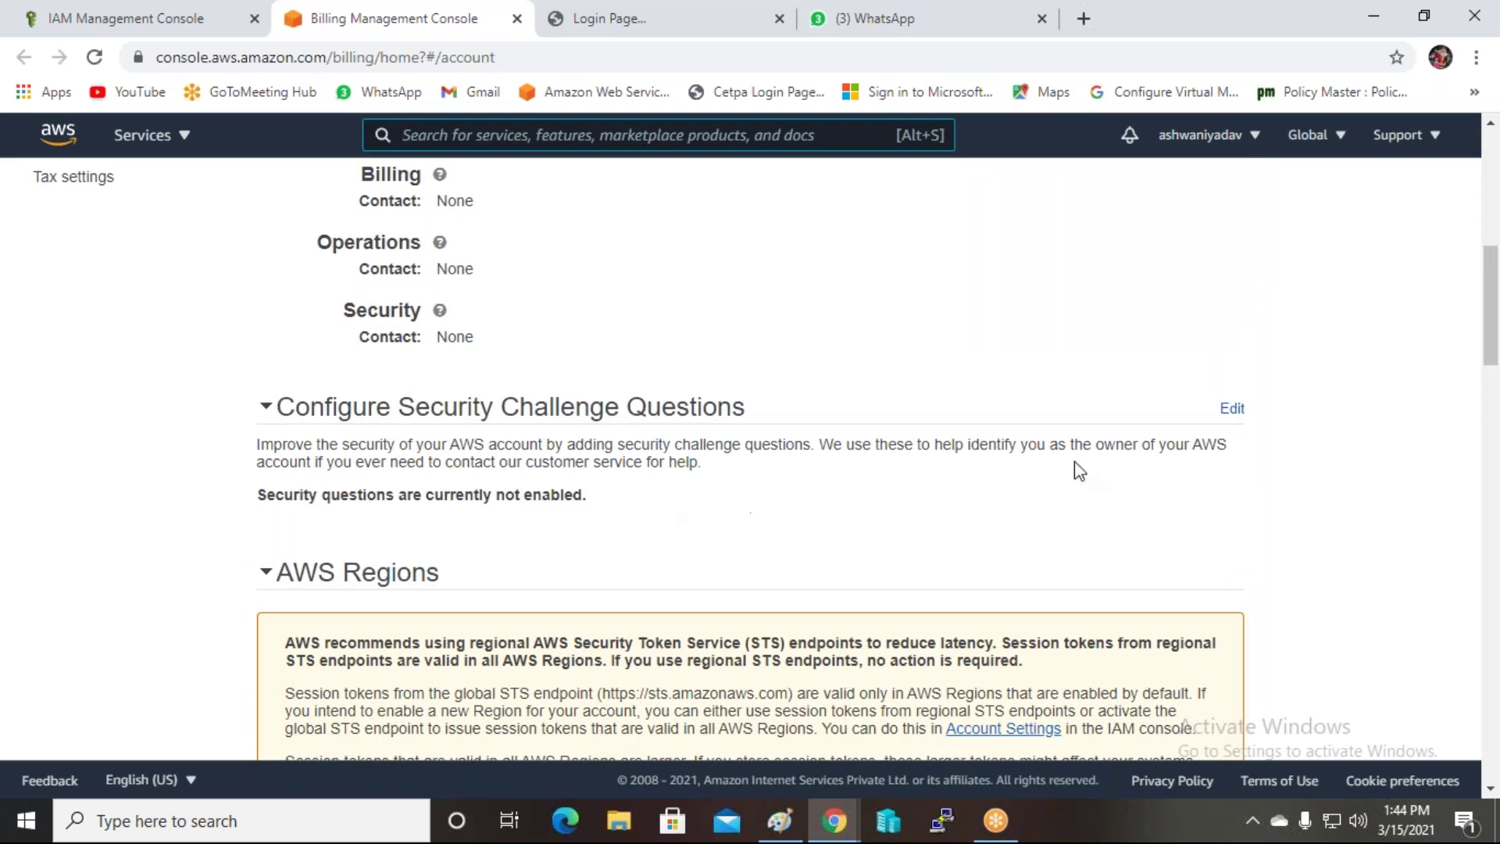
{"action": "scroll", "coordinate": [602, 432], "scroll_direction": "up", "scroll_amount": 3}
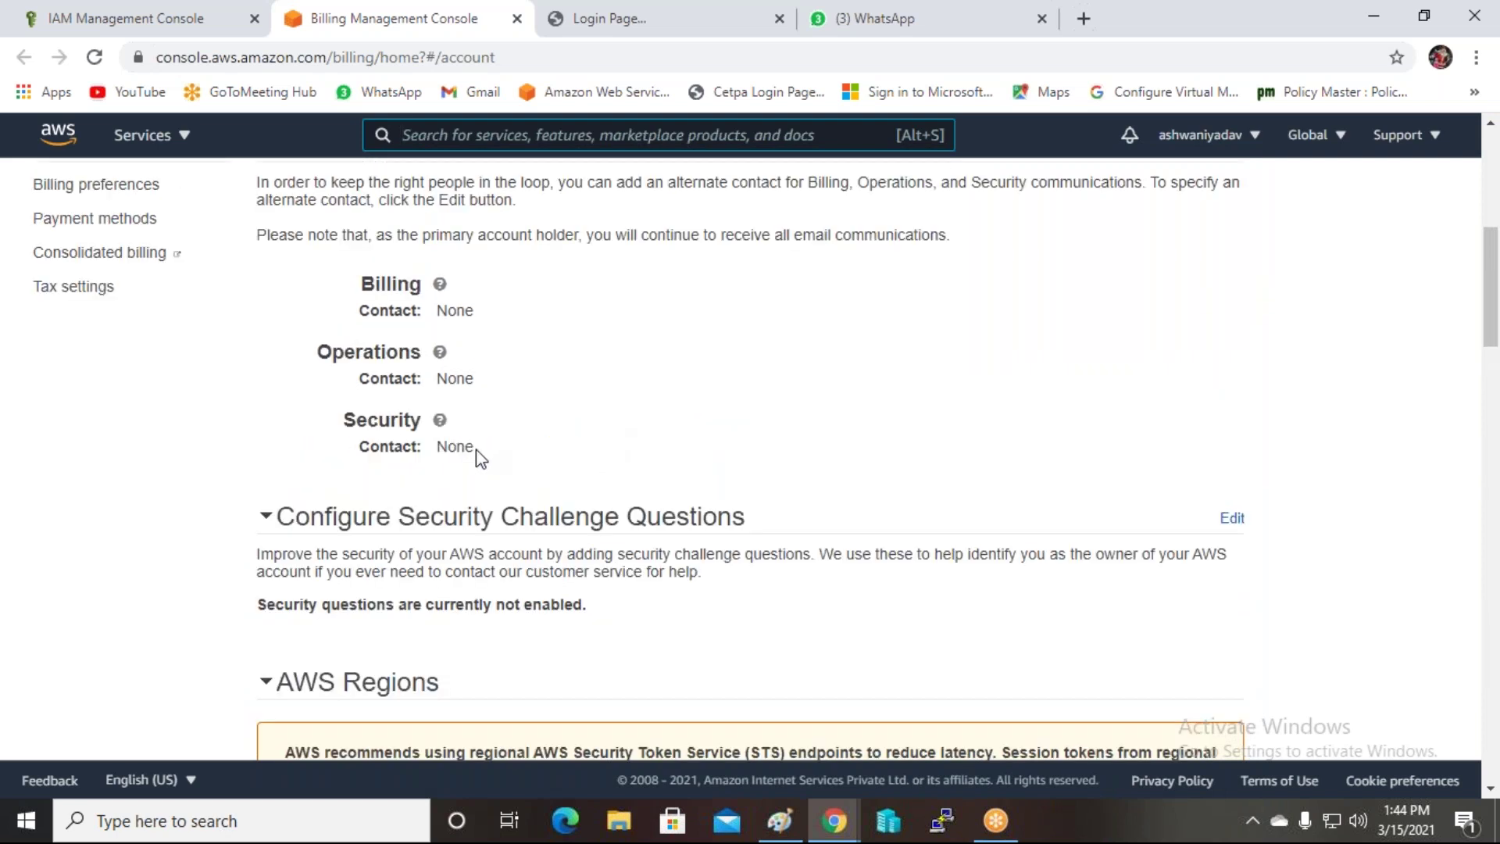
{"action": "scroll", "coordinate": [476, 449], "scroll_direction": "up", "scroll_amount": 1}
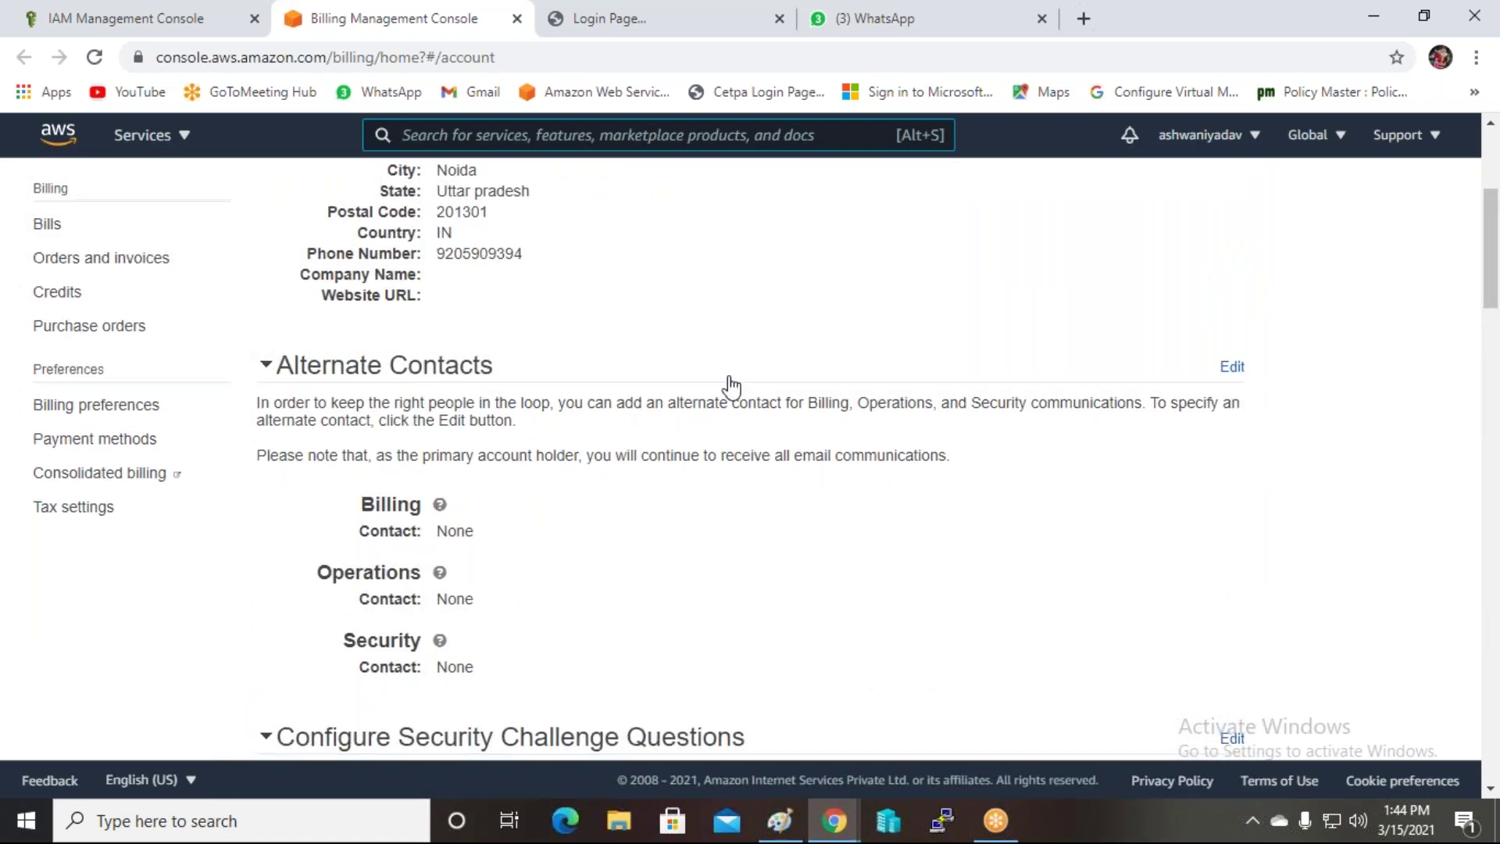
{"action": "scroll", "coordinate": [730, 386], "scroll_direction": "up", "scroll_amount": 3}
{"action": "scroll", "coordinate": [607, 416], "scroll_direction": "up", "scroll_amount": 1}
{"action": "scroll", "coordinate": [607, 417], "scroll_direction": "down", "scroll_amount": 1}
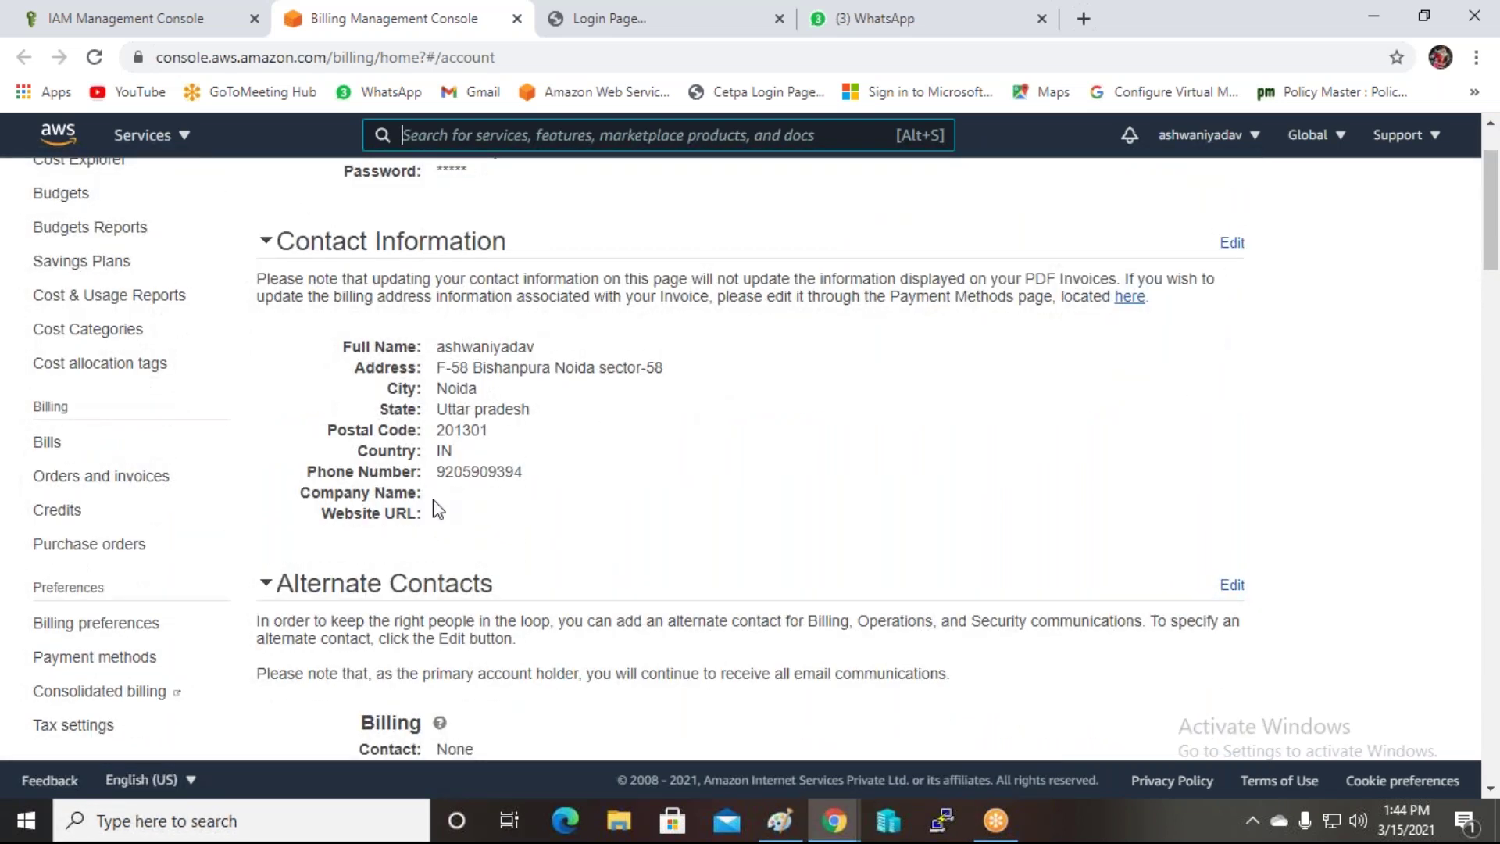
{"action": "scroll", "coordinate": [944, 436], "scroll_direction": "down", "scroll_amount": 3}
Tick Activate IAM Access for billing information and update the setting
{"action": "left_click", "coordinate": [1223, 374]}
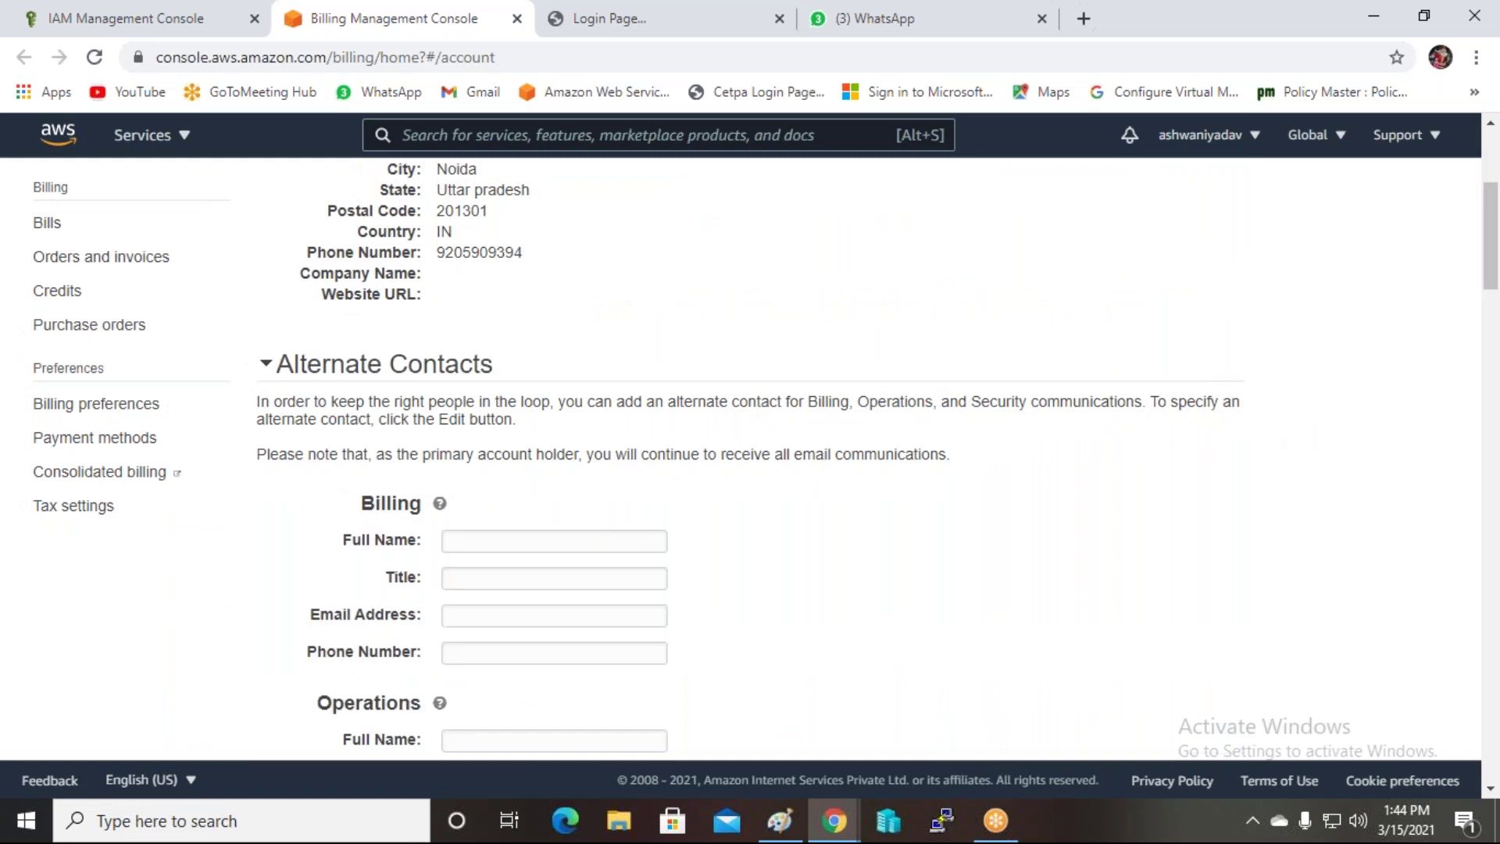
{"action": "scroll", "coordinate": [1075, 421], "scroll_direction": "down", "scroll_amount": 5}
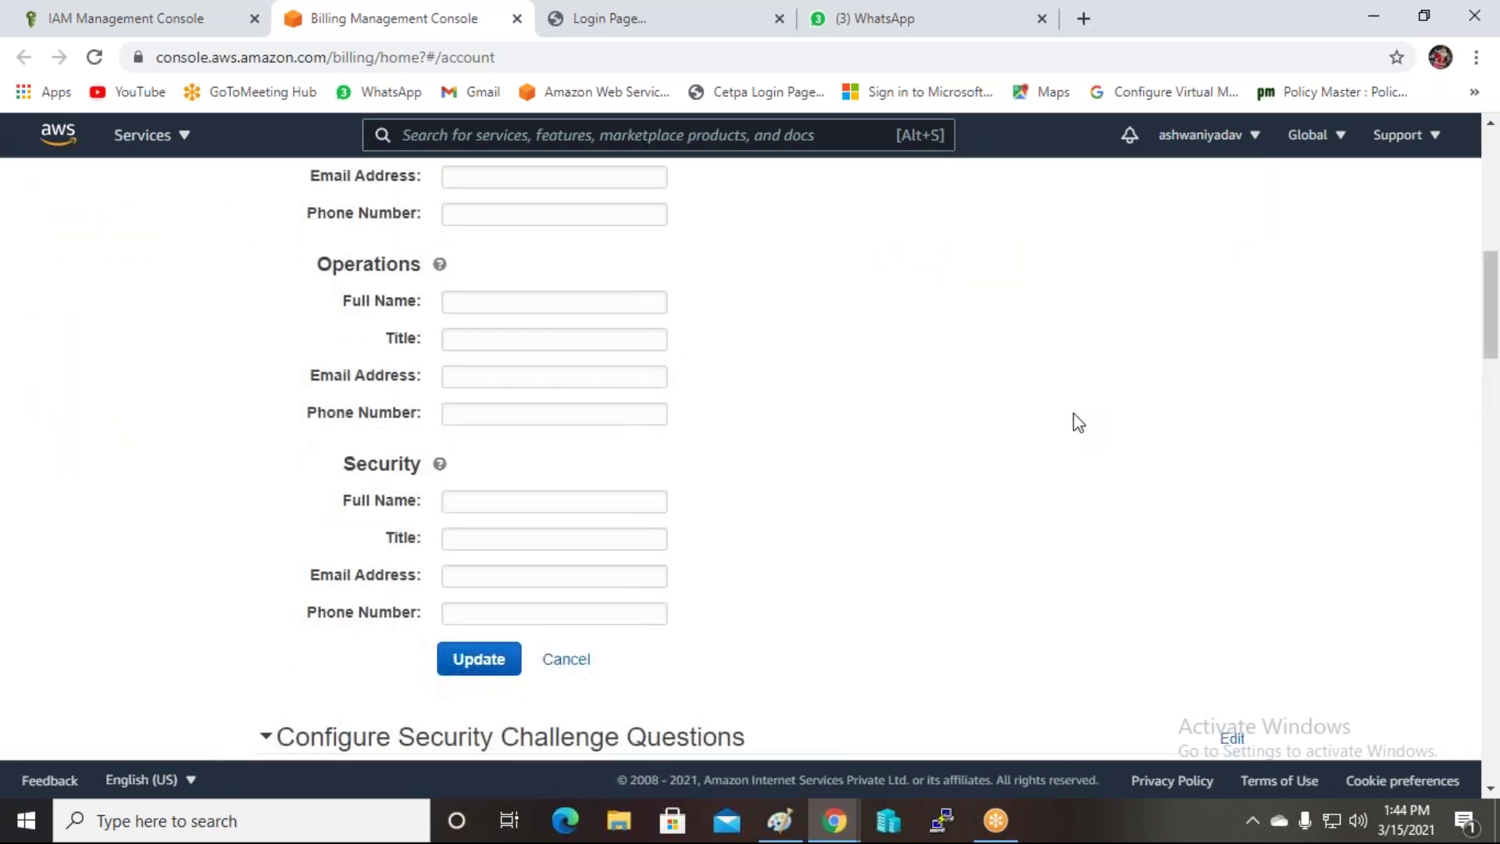
{"action": "scroll", "coordinate": [1078, 422], "scroll_direction": "up", "scroll_amount": 4}
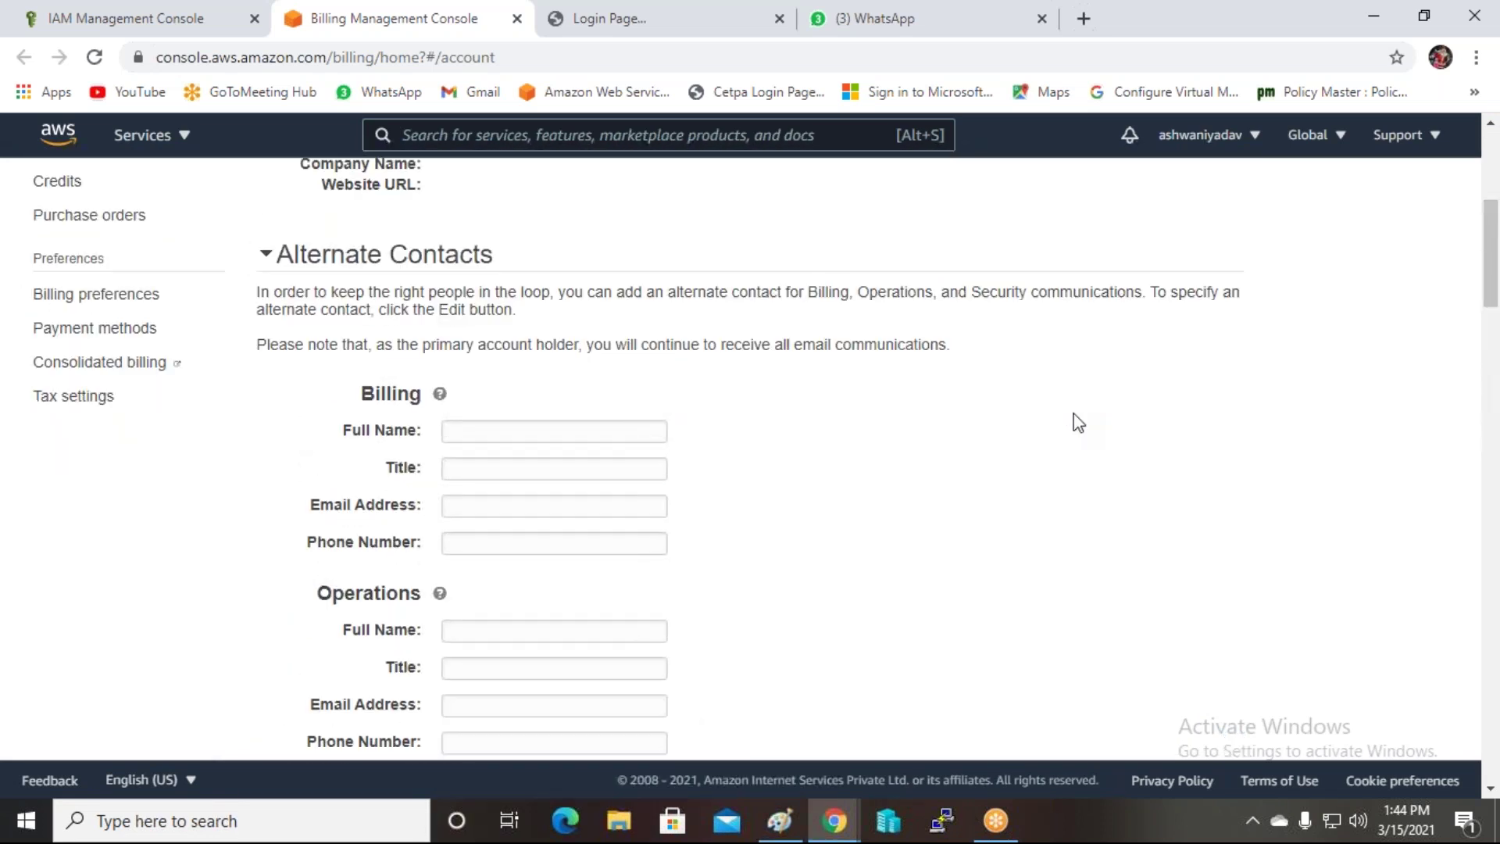
{"action": "scroll", "coordinate": [1077, 422], "scroll_direction": "down", "scroll_amount": 10}
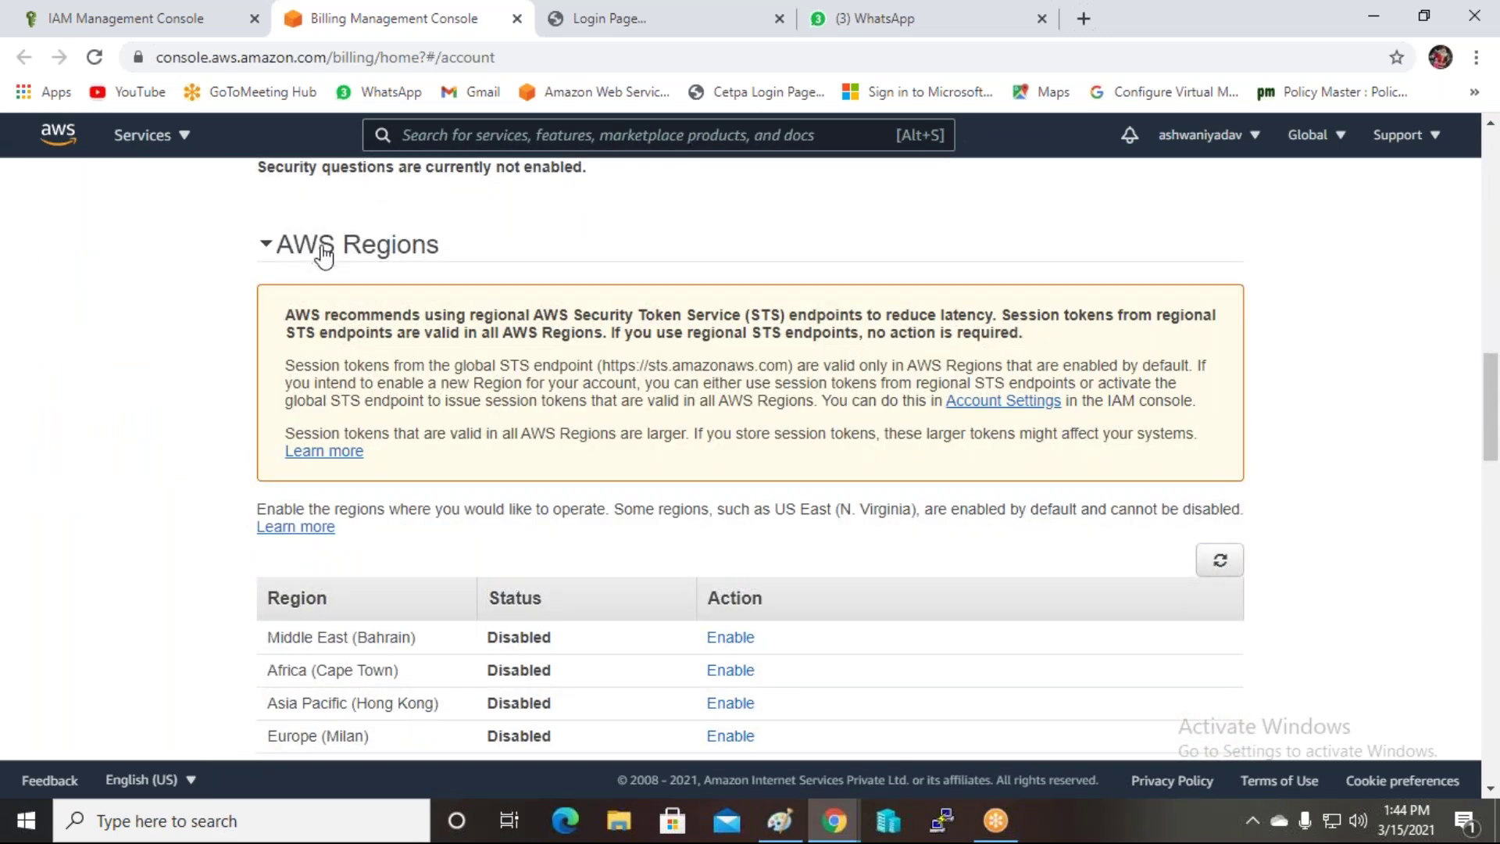
{"action": "scroll", "coordinate": [469, 312], "scroll_direction": "down", "scroll_amount": 12}
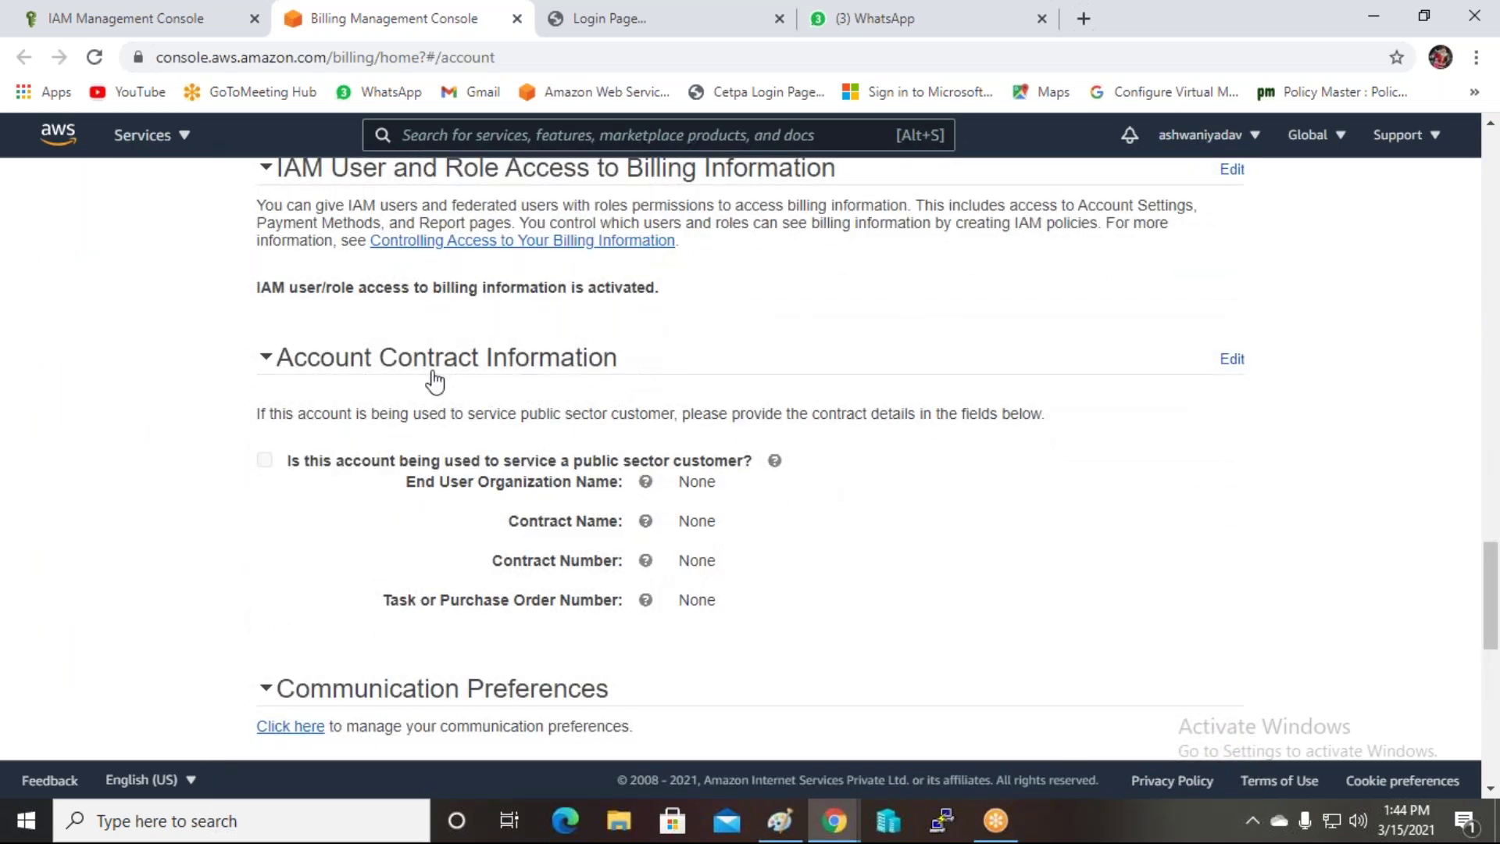
{"action": "scroll", "coordinate": [800, 379], "scroll_direction": "up", "scroll_amount": 3}
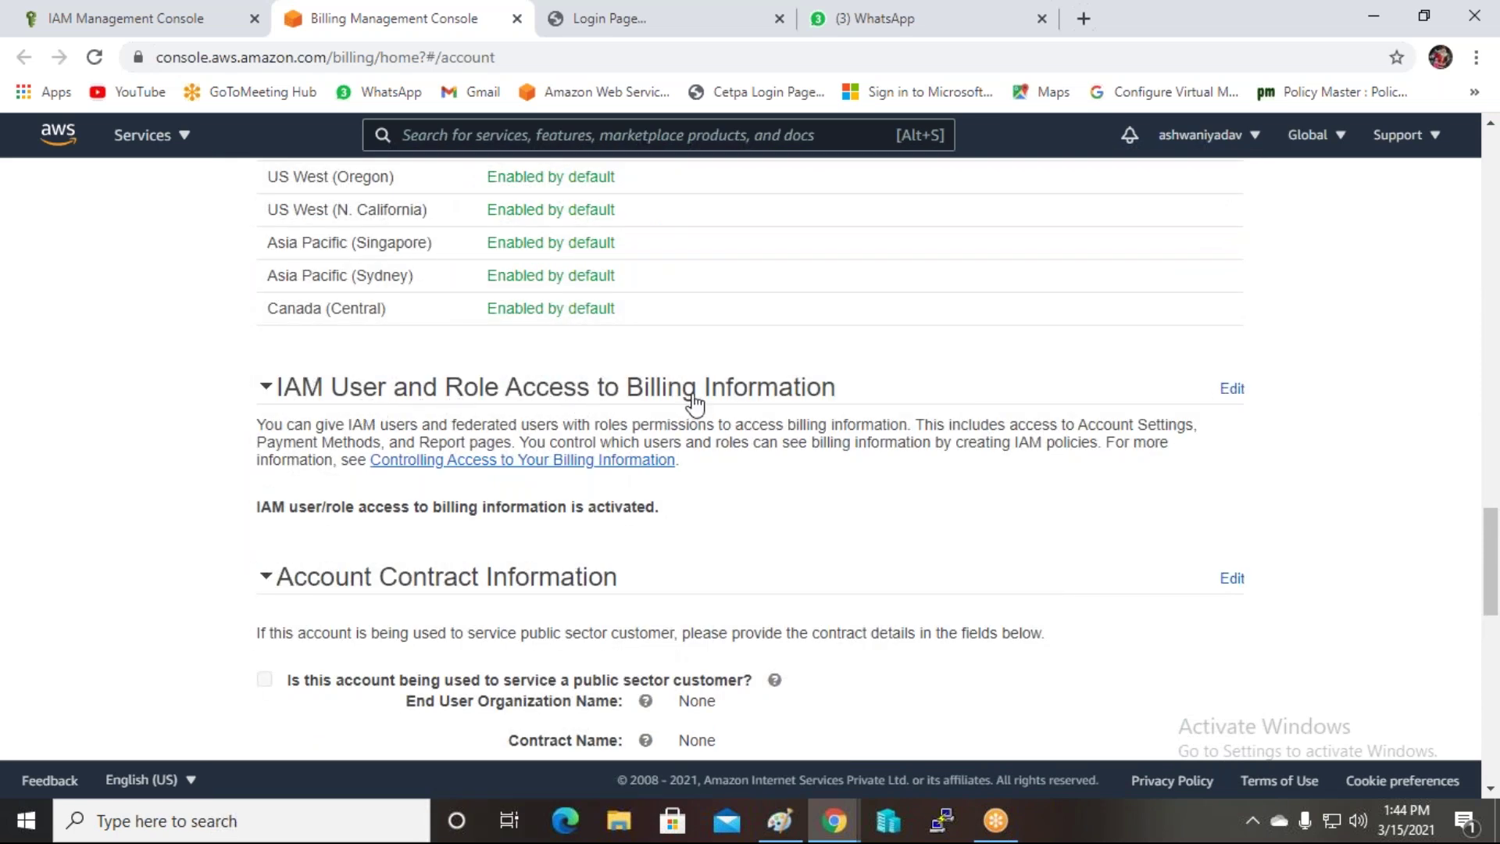
{"action": "left_click", "coordinate": [1232, 390]}
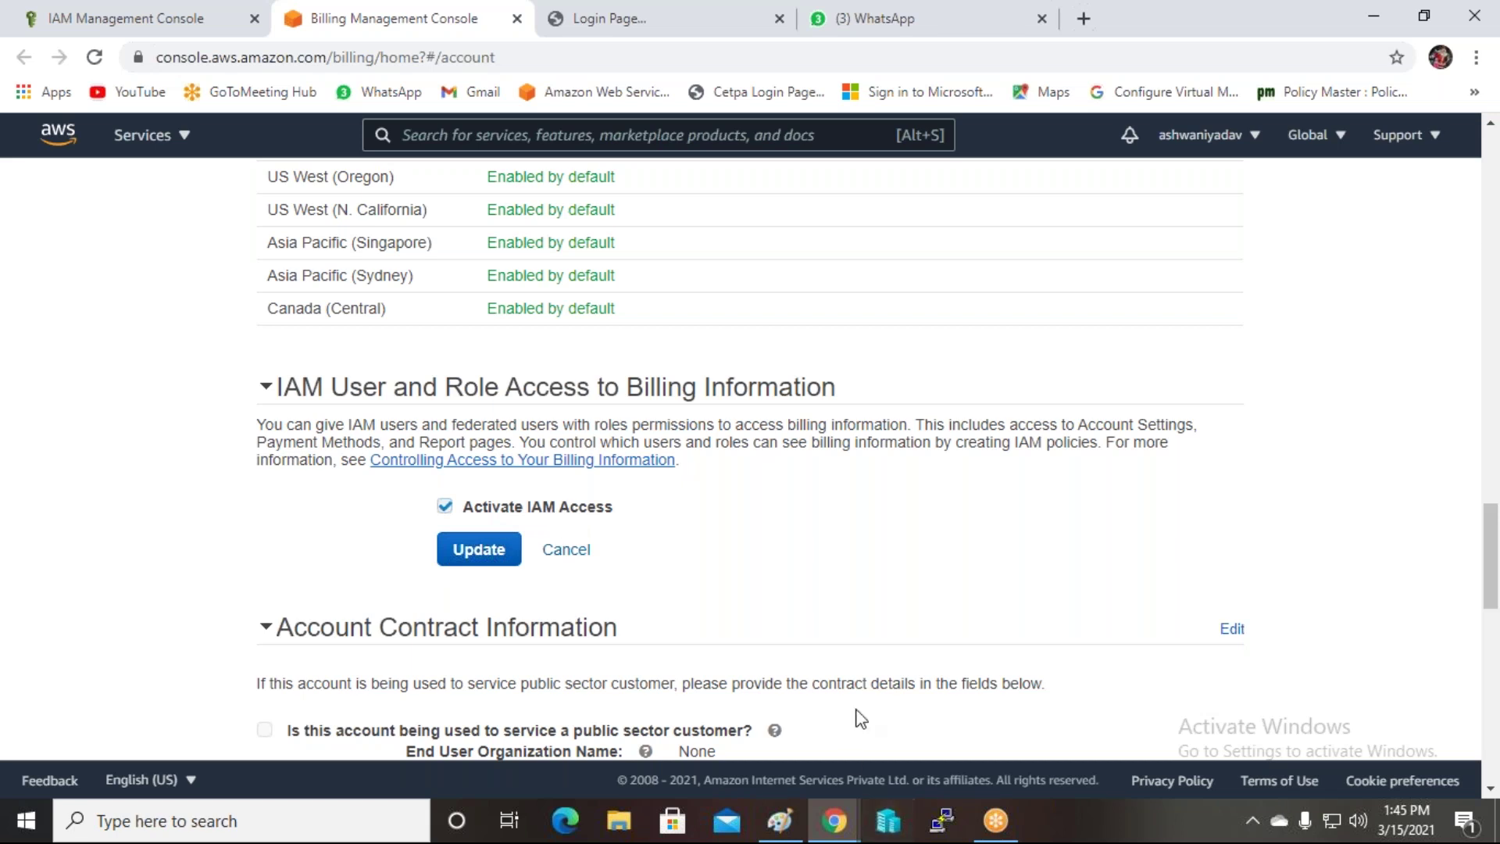
{"action": "left_click", "coordinate": [464, 557]}
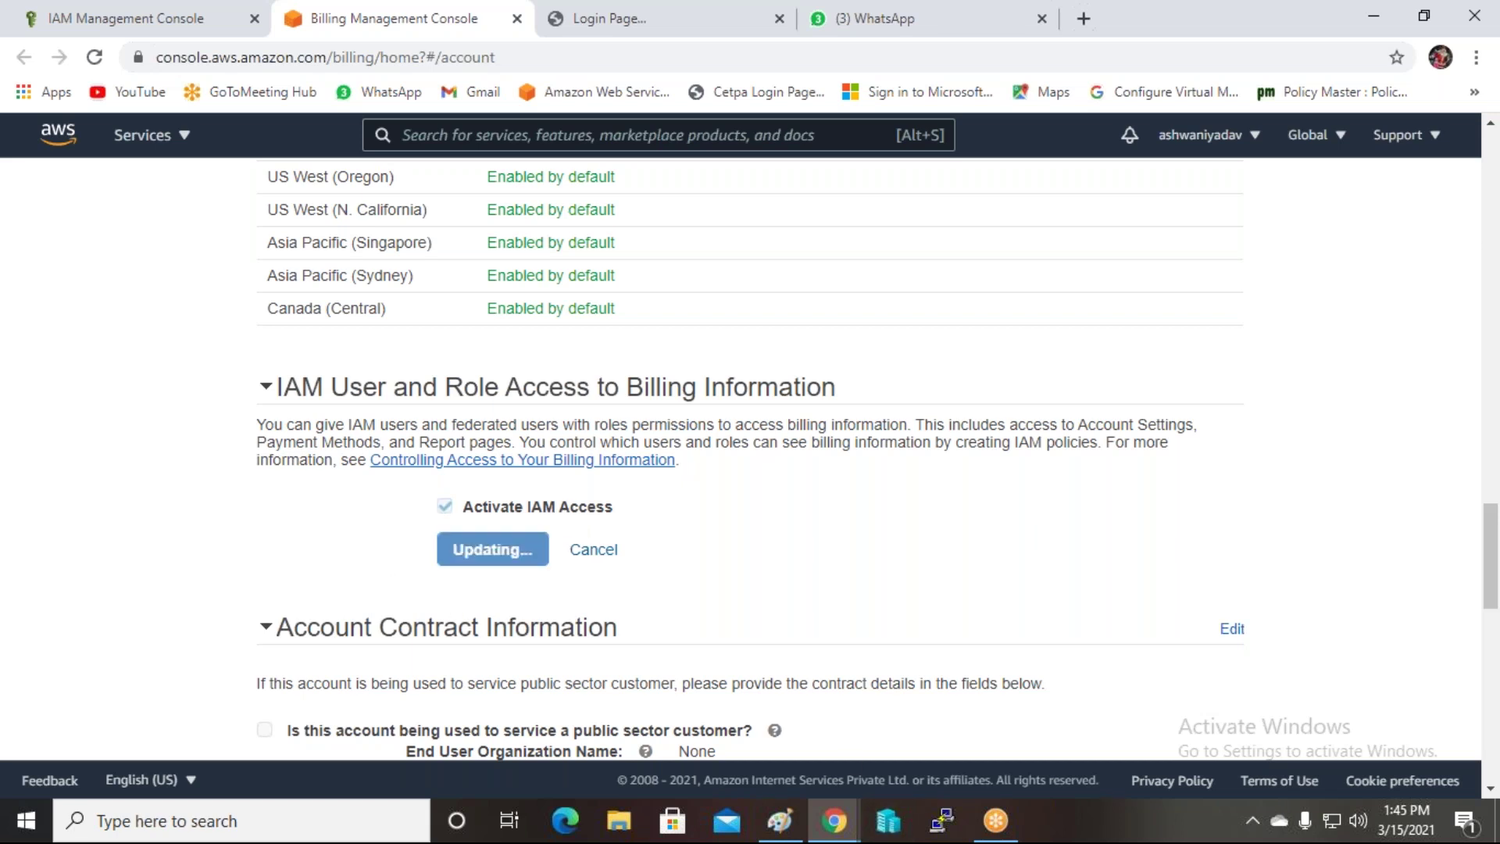
{"action": "left_click", "coordinate": [946, 821]}
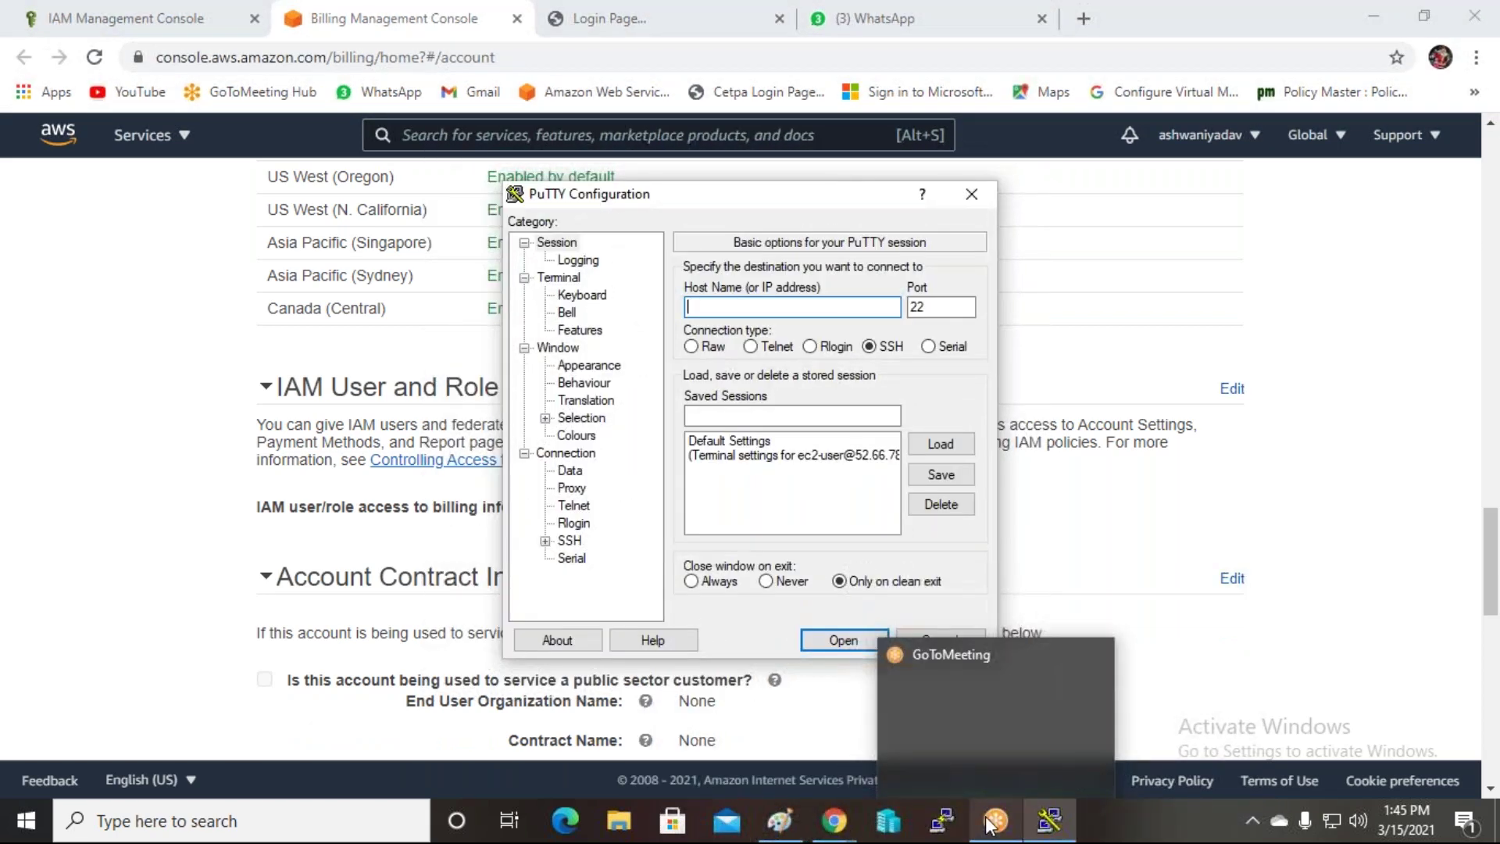
Reload the test user's incognito billing dashboard, which still shows the You Need Permissions error
{"action": "mouse_move", "coordinate": [834, 821]}
{"action": "left_click", "coordinate": [911, 758]}
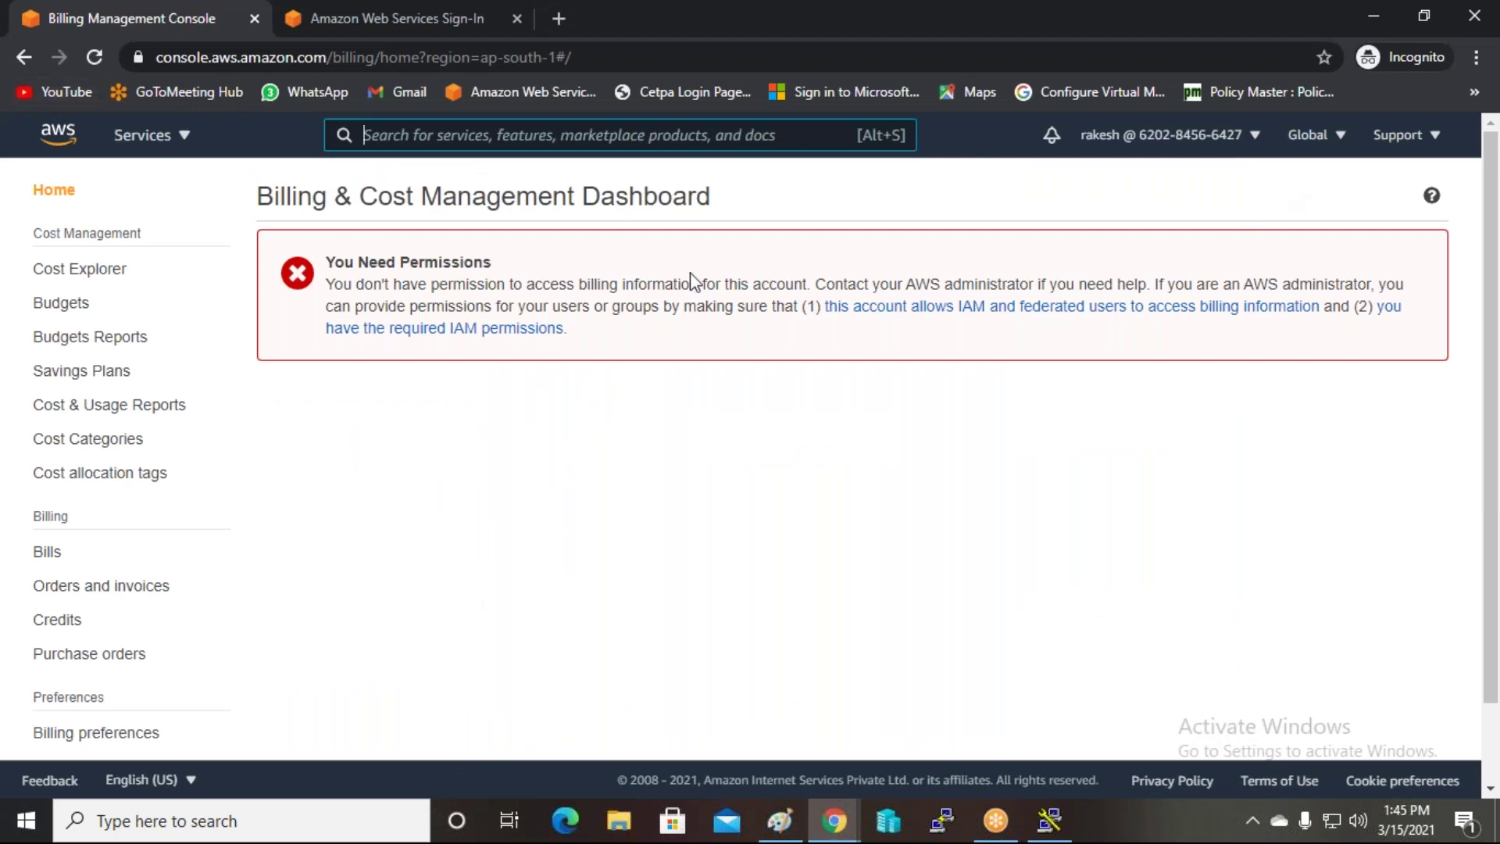
{"action": "right_click", "coordinate": [479, 471]}
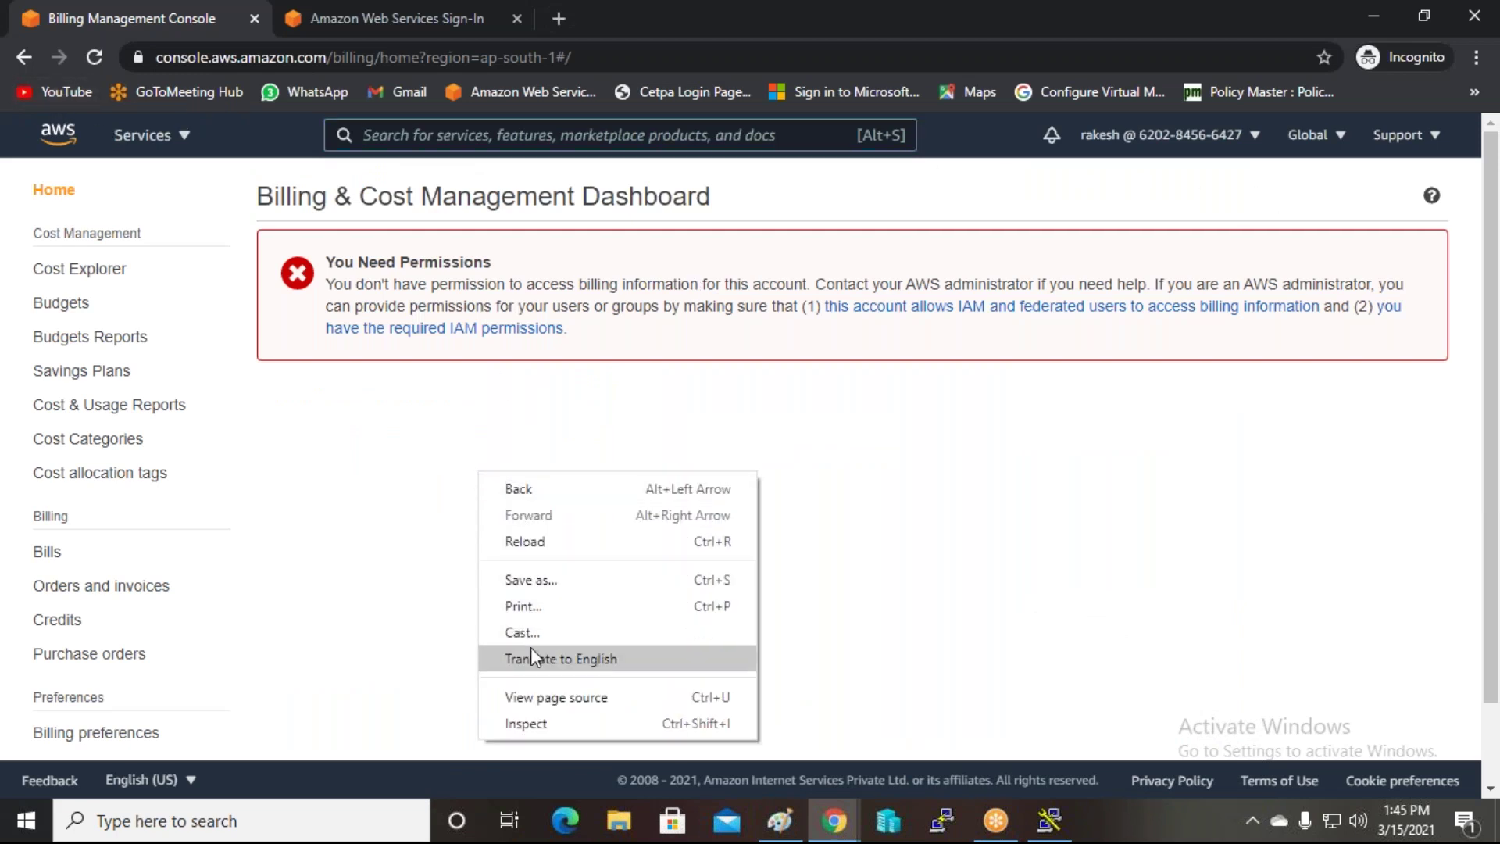
{"action": "left_click", "coordinate": [510, 545]}
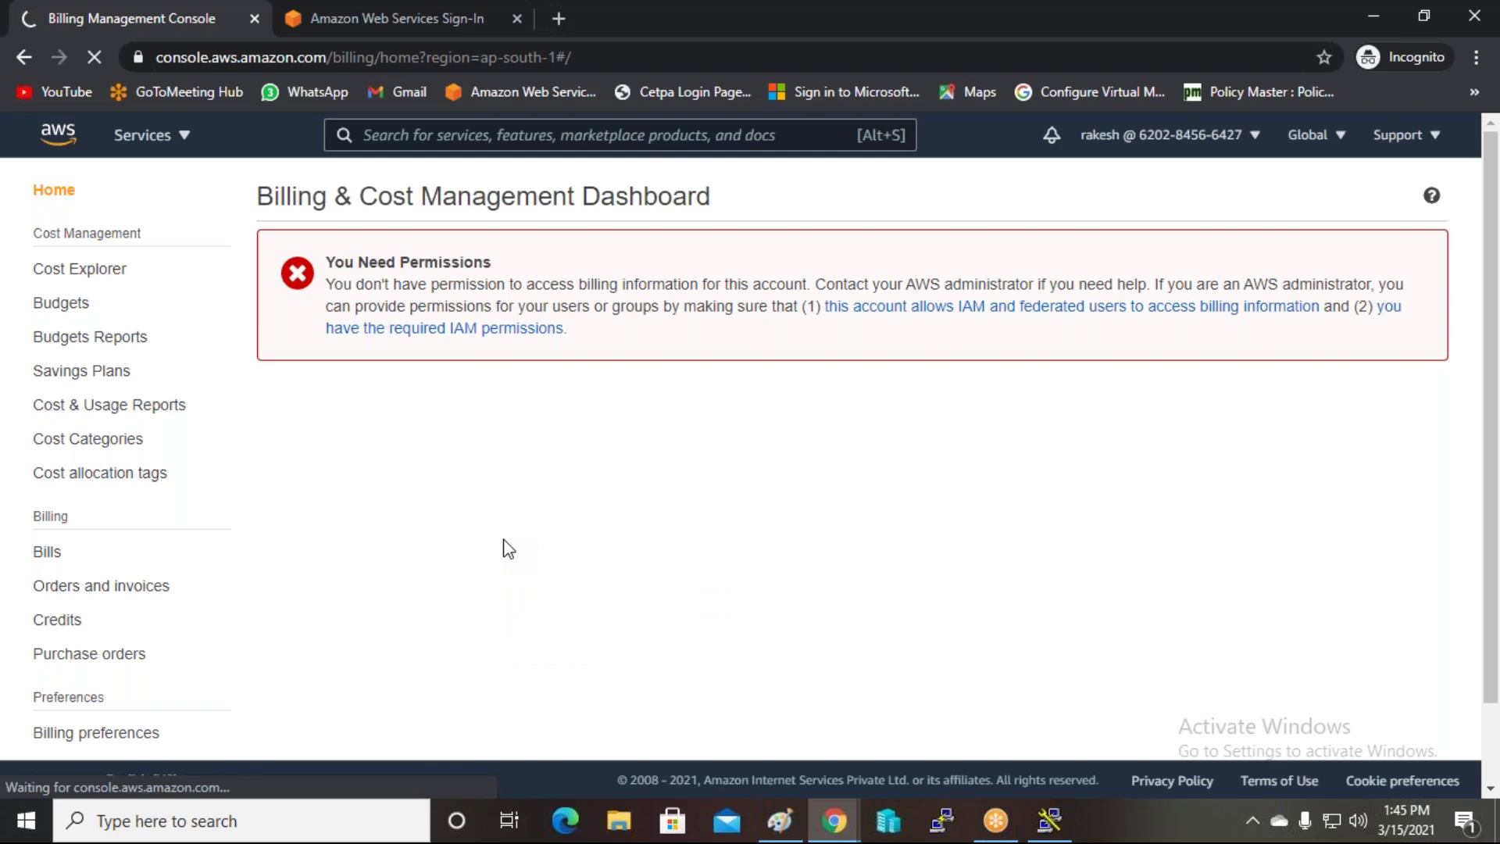